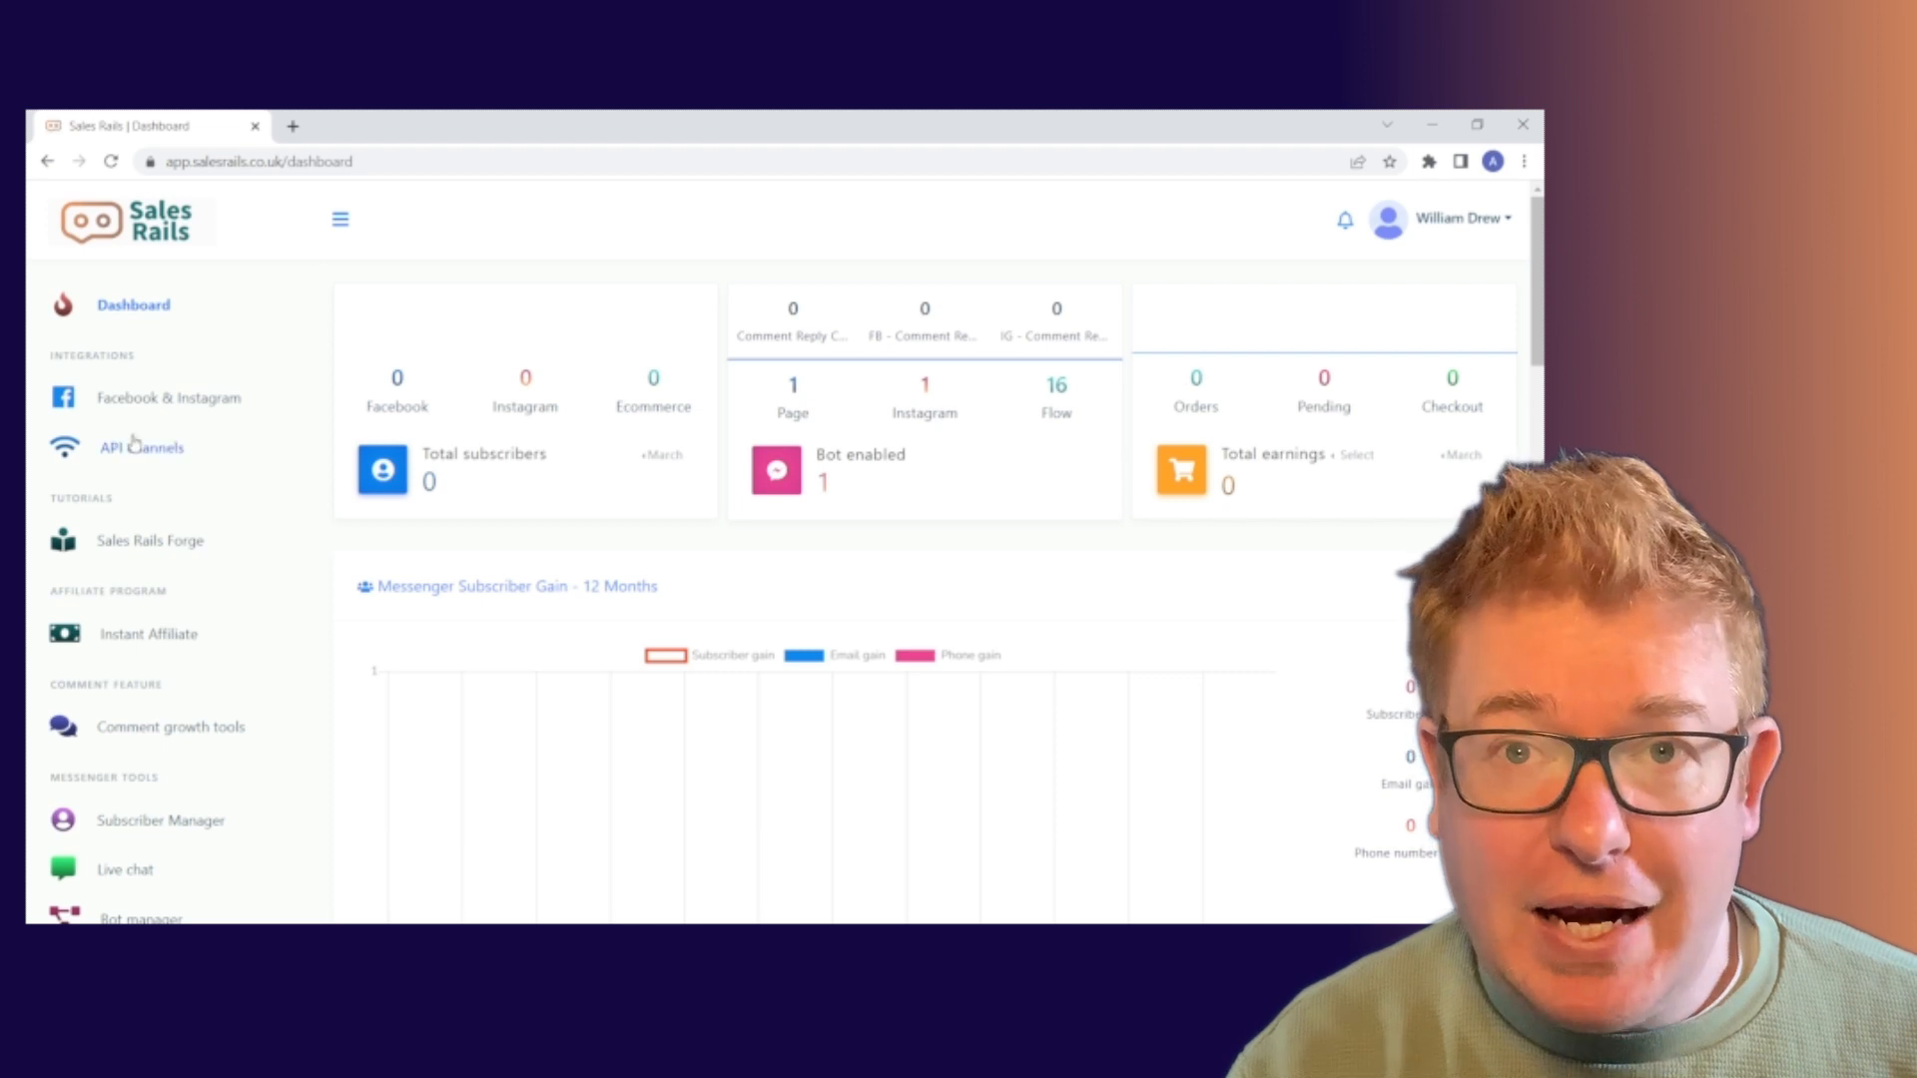
Open the Bot manager under Messenger Tools for the Running to Keep Up page
scroll(144, 479, down, 3)
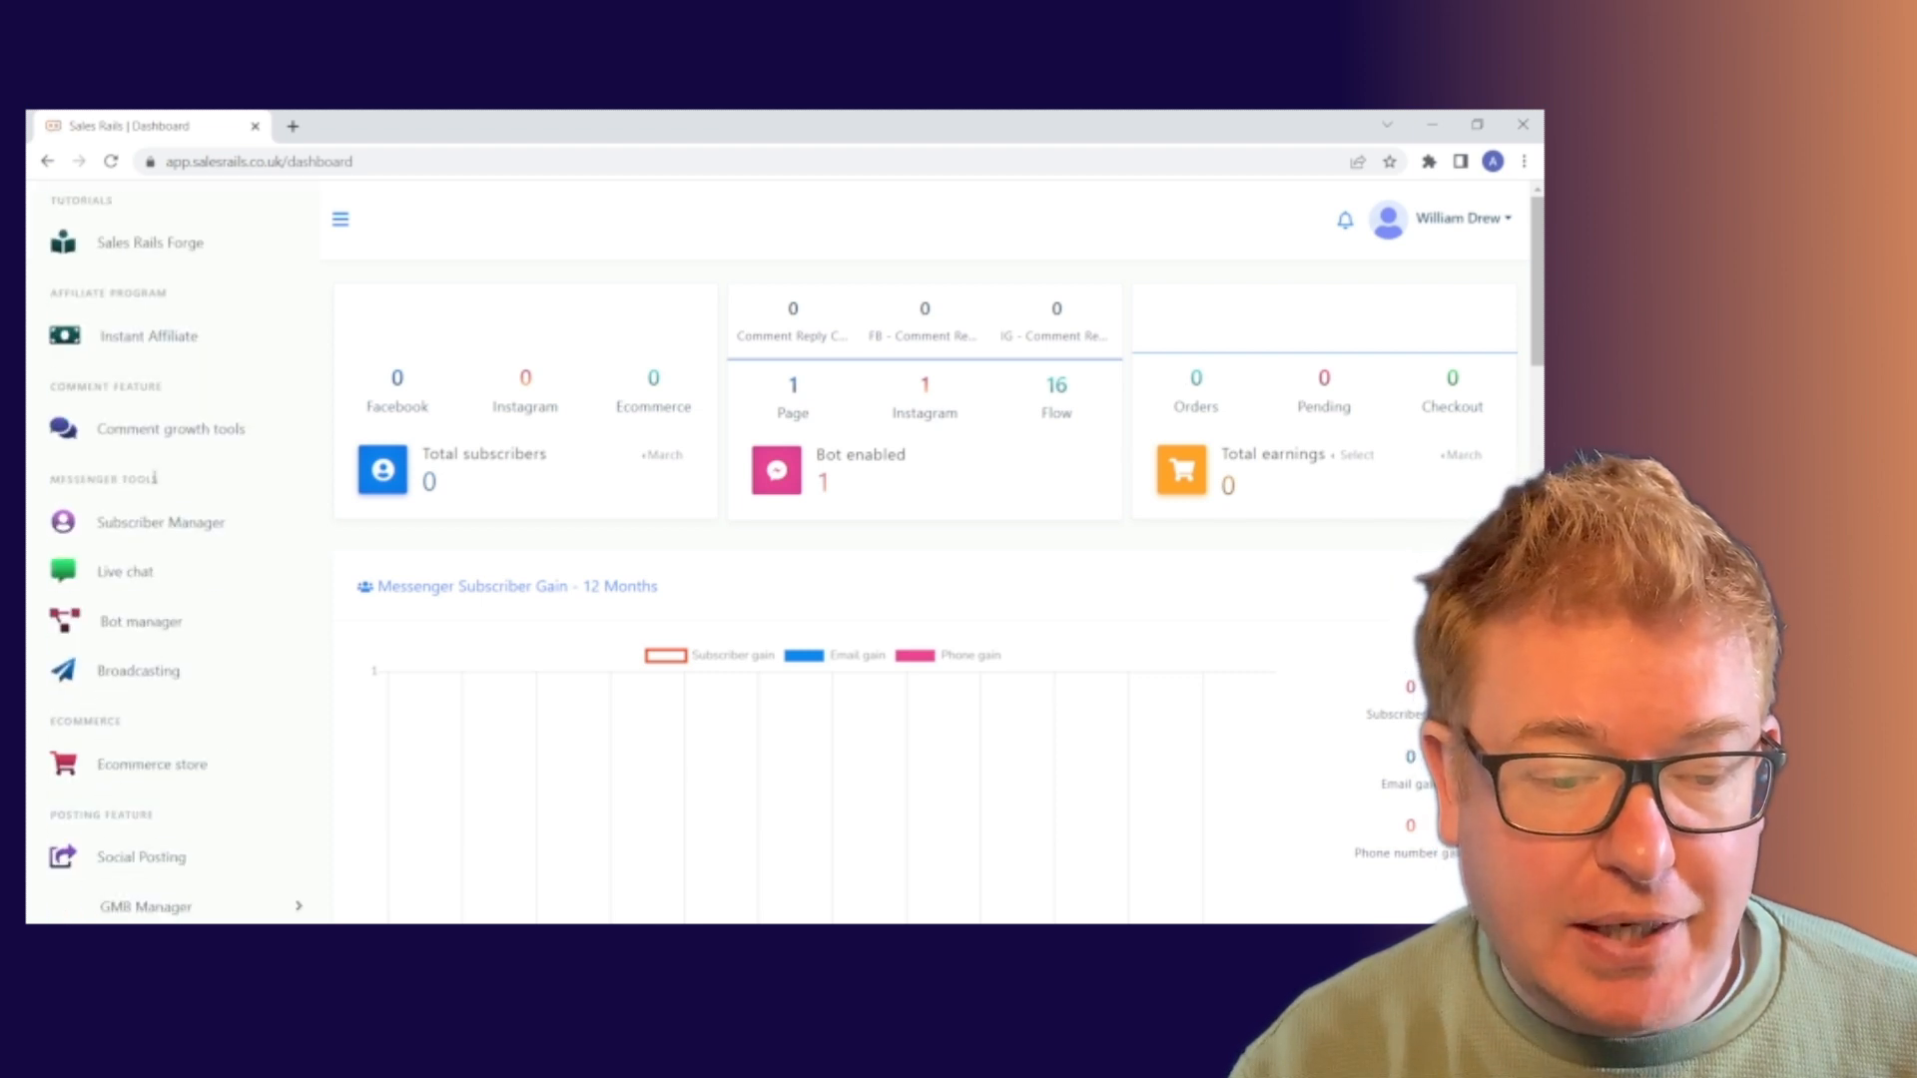
click(150, 623)
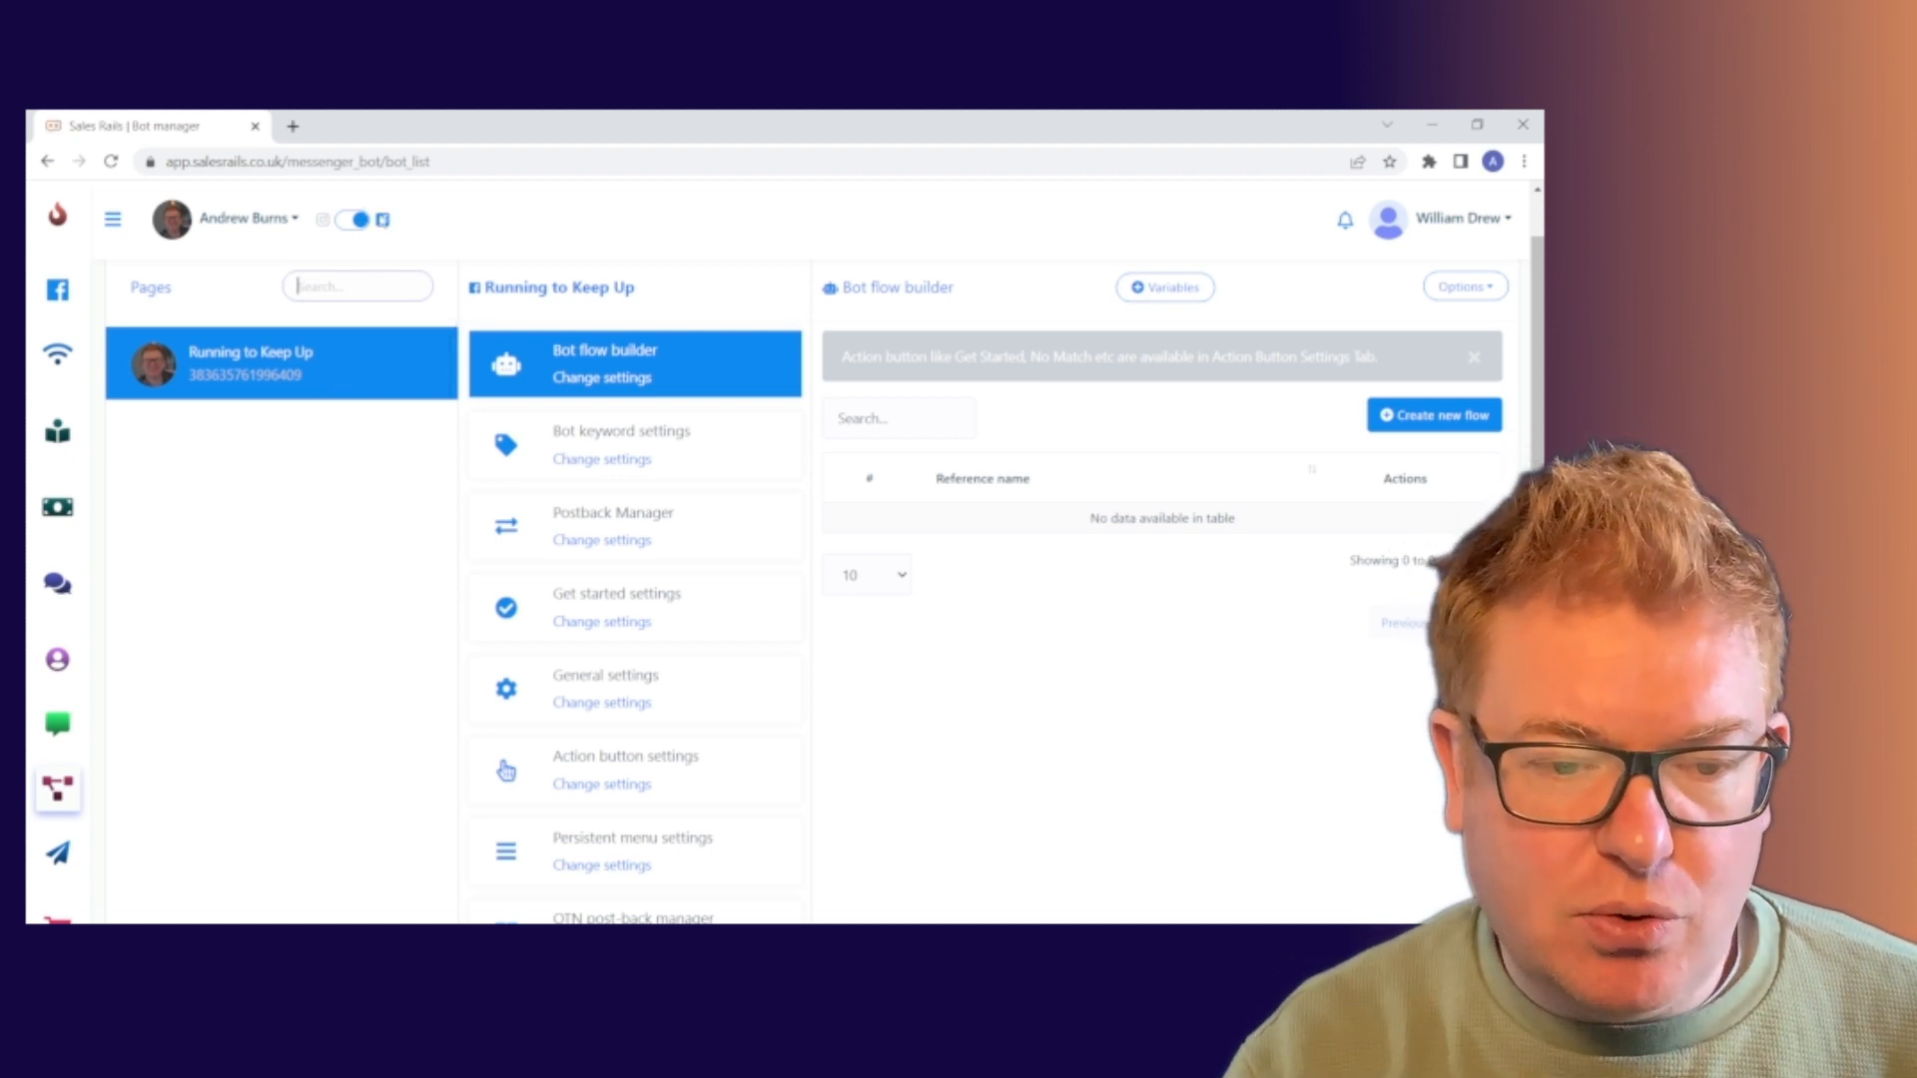
click(351, 221)
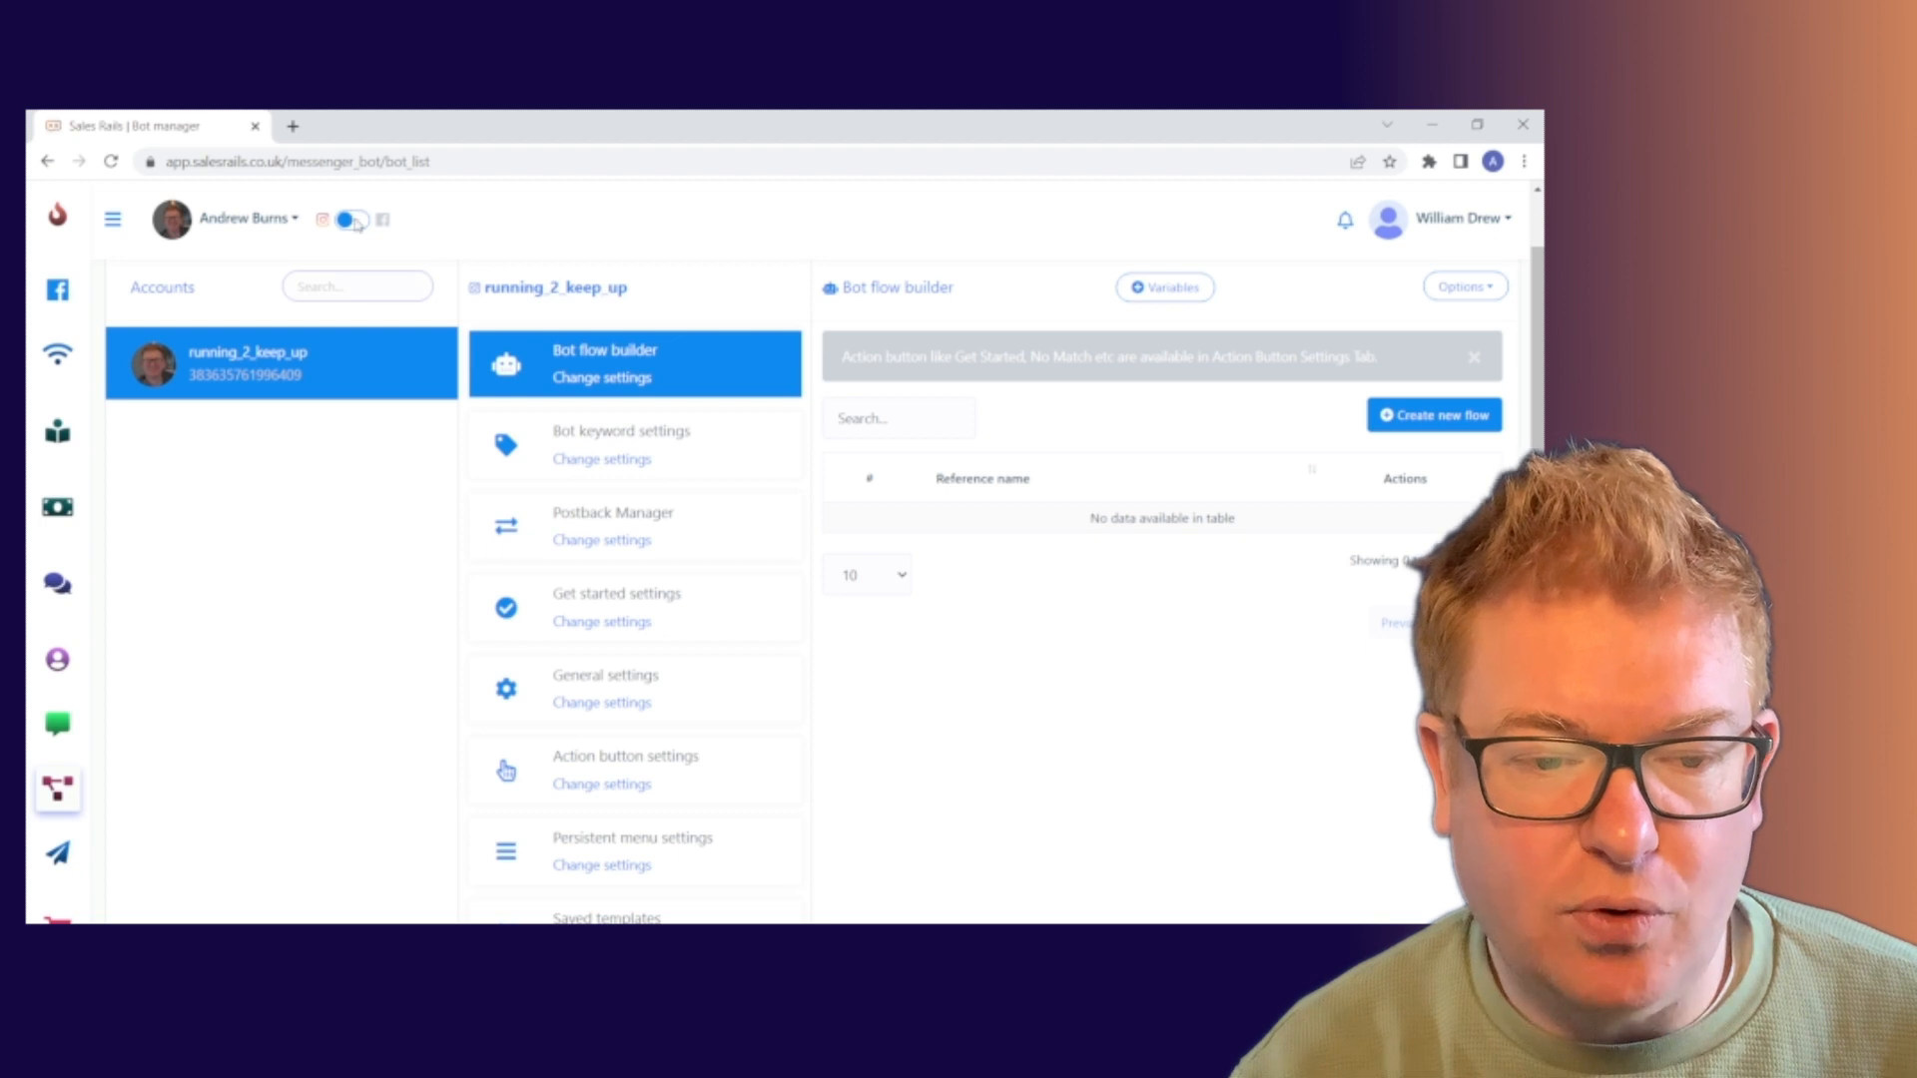
click(355, 221)
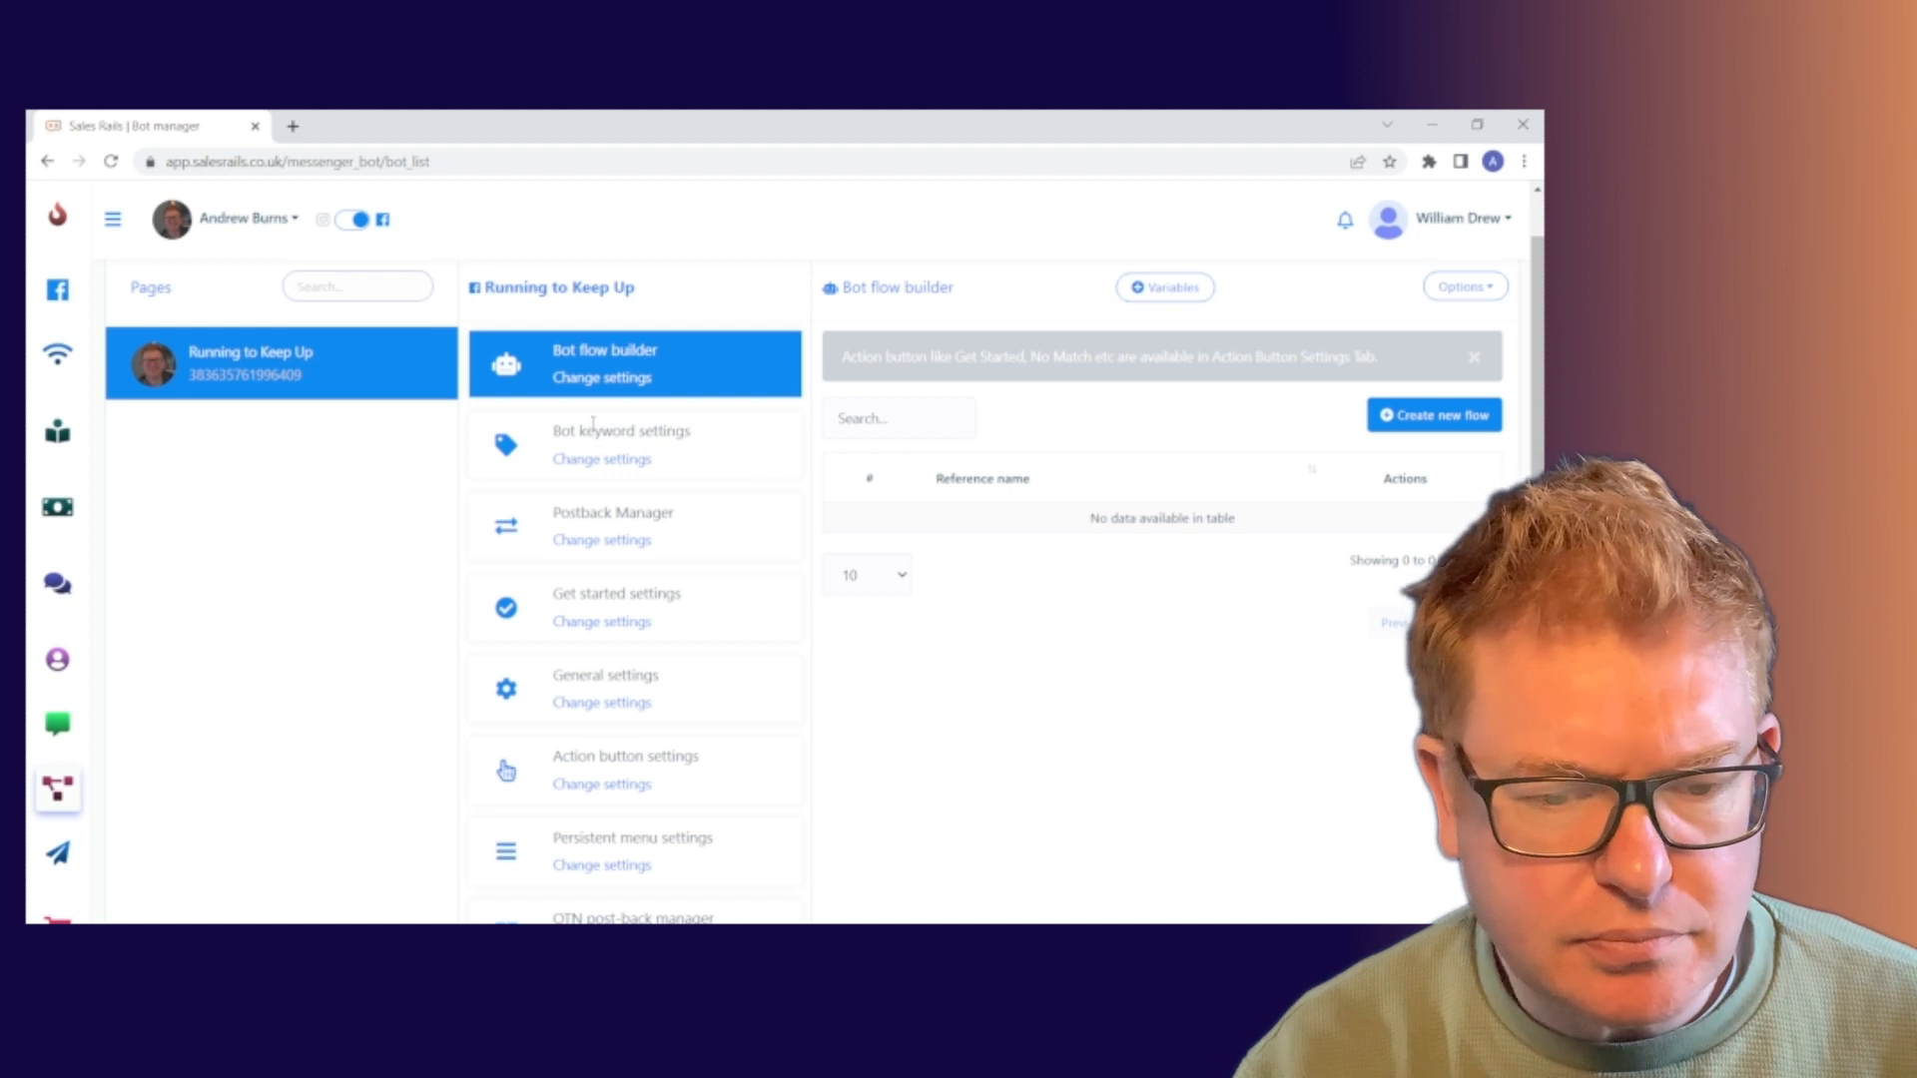
scroll(770, 482, down, 3)
scroll(596, 431, down, 6)
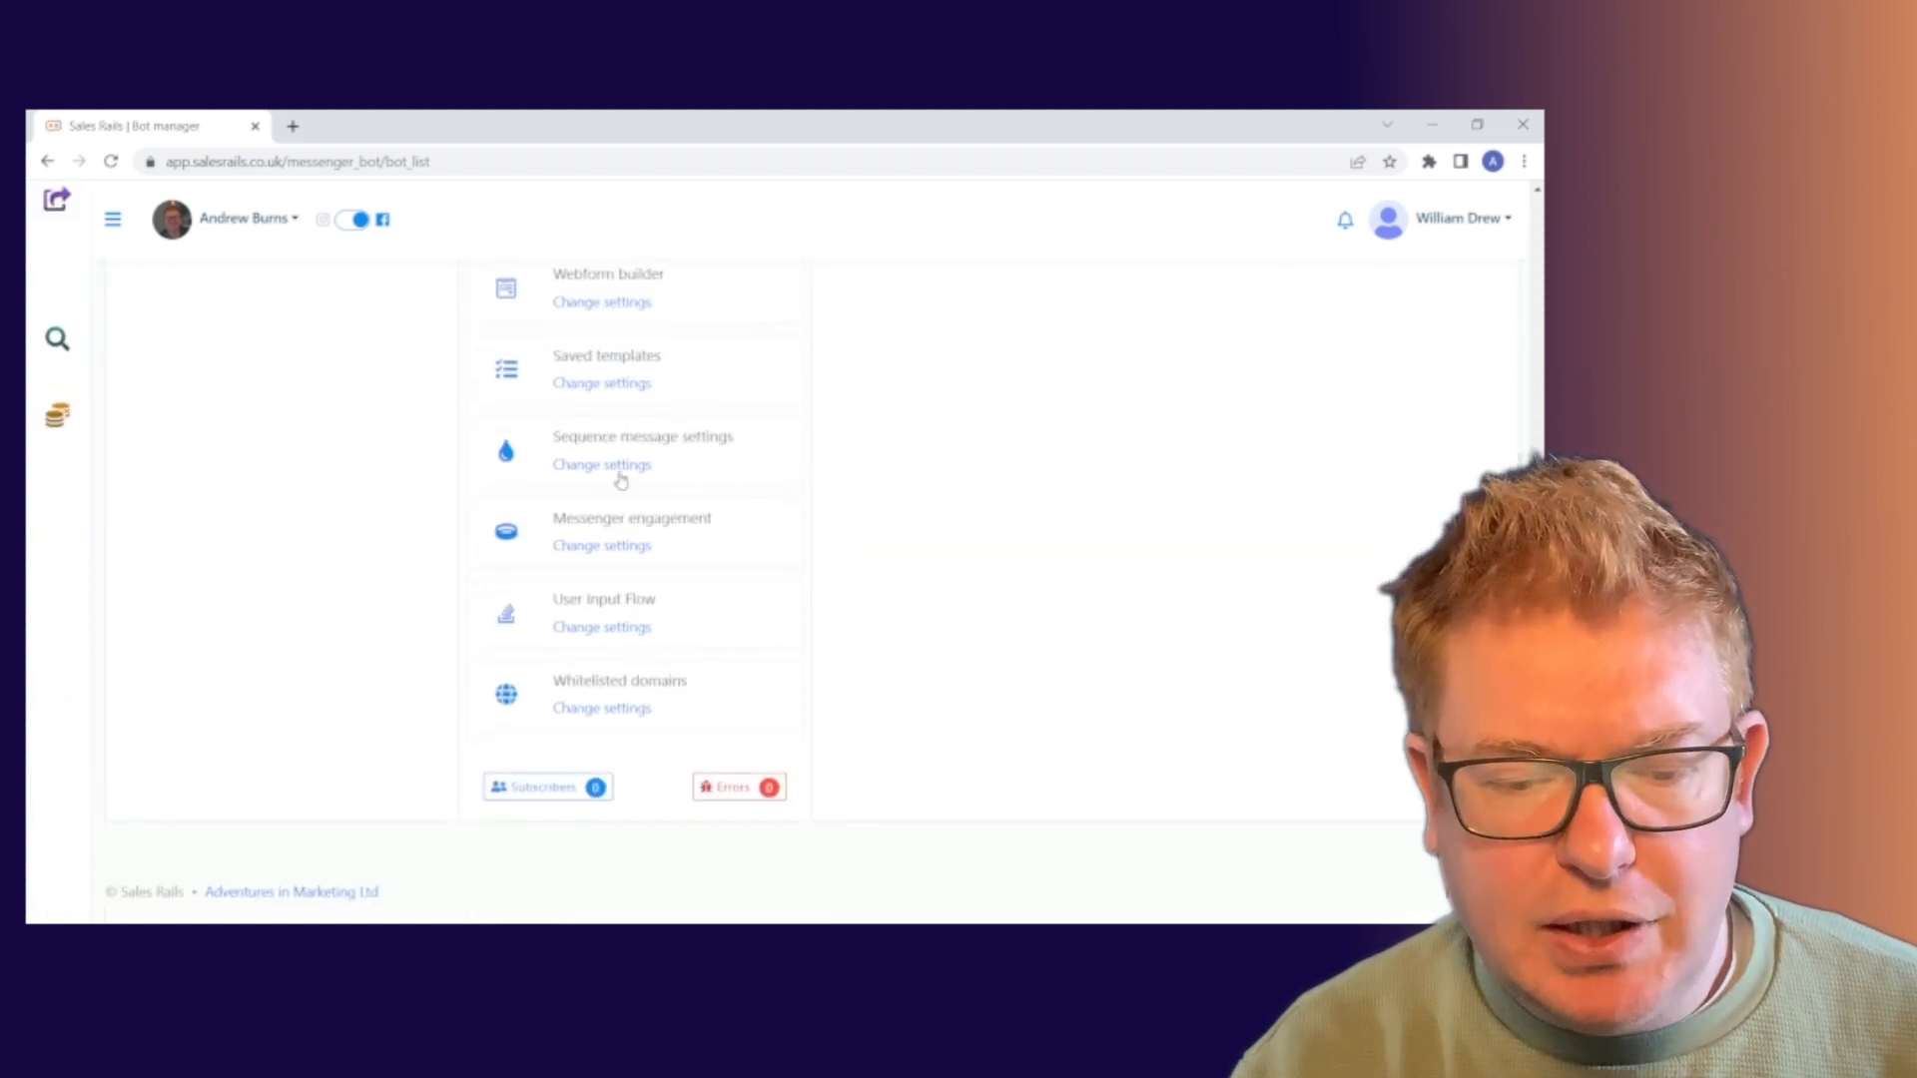
scroll(654, 679, up, 9)
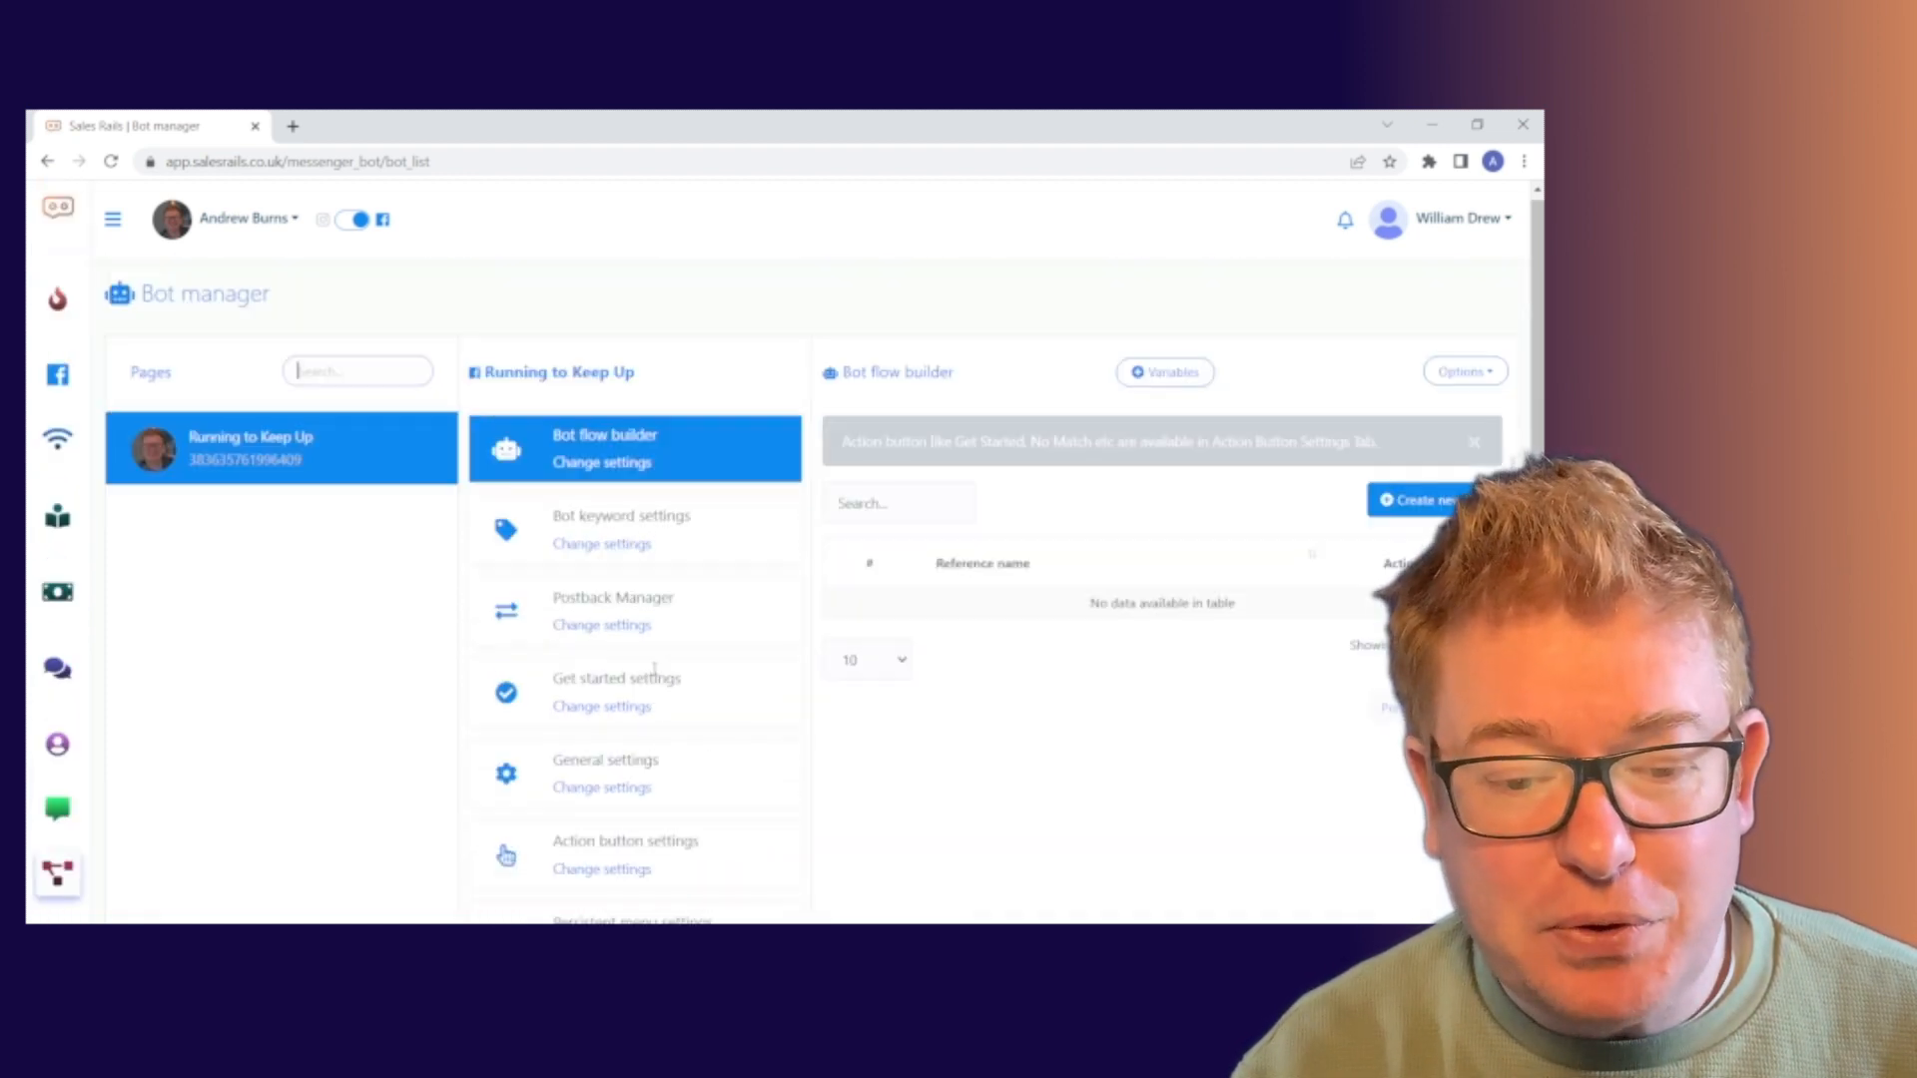
scroll(609, 499, up, 1)
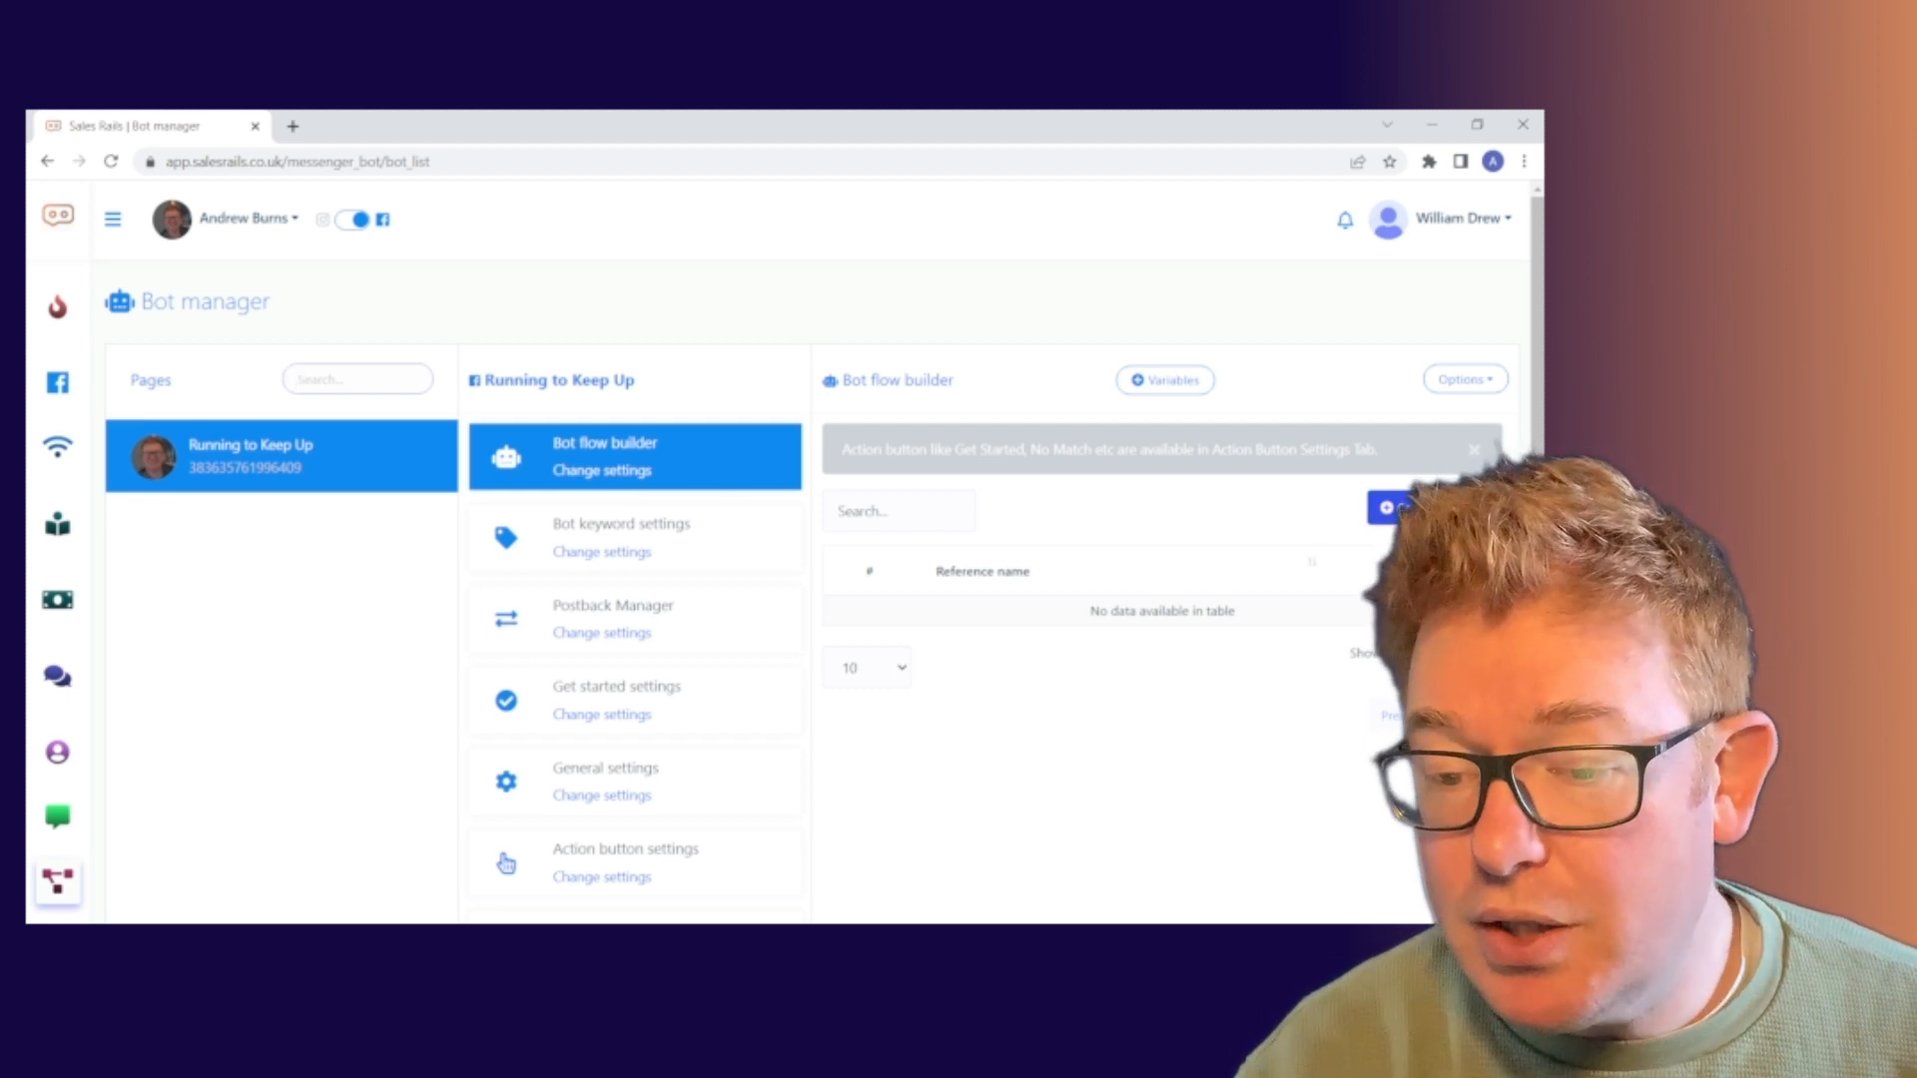
Create a new bot flow, position its Start Bot Flow node, and open its reference settings
click(1433, 507)
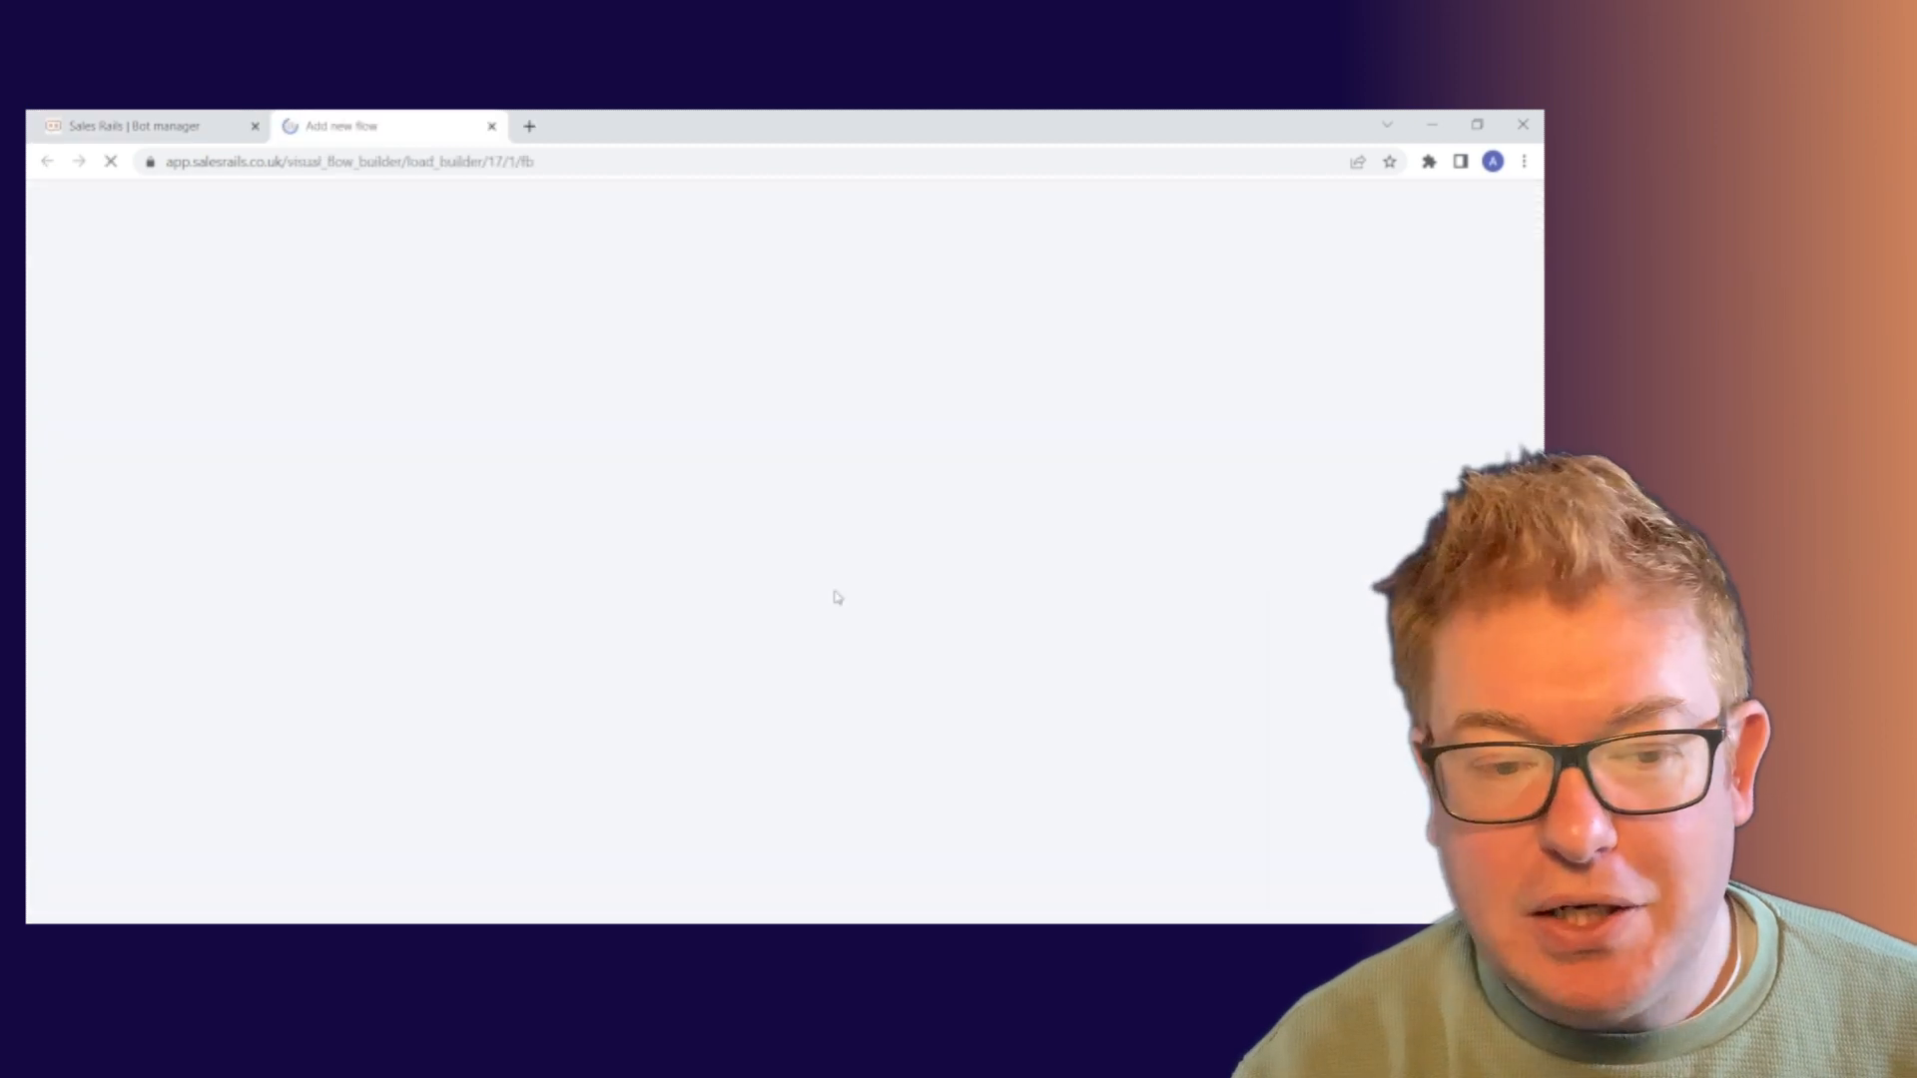
drag(448, 506, 646, 479)
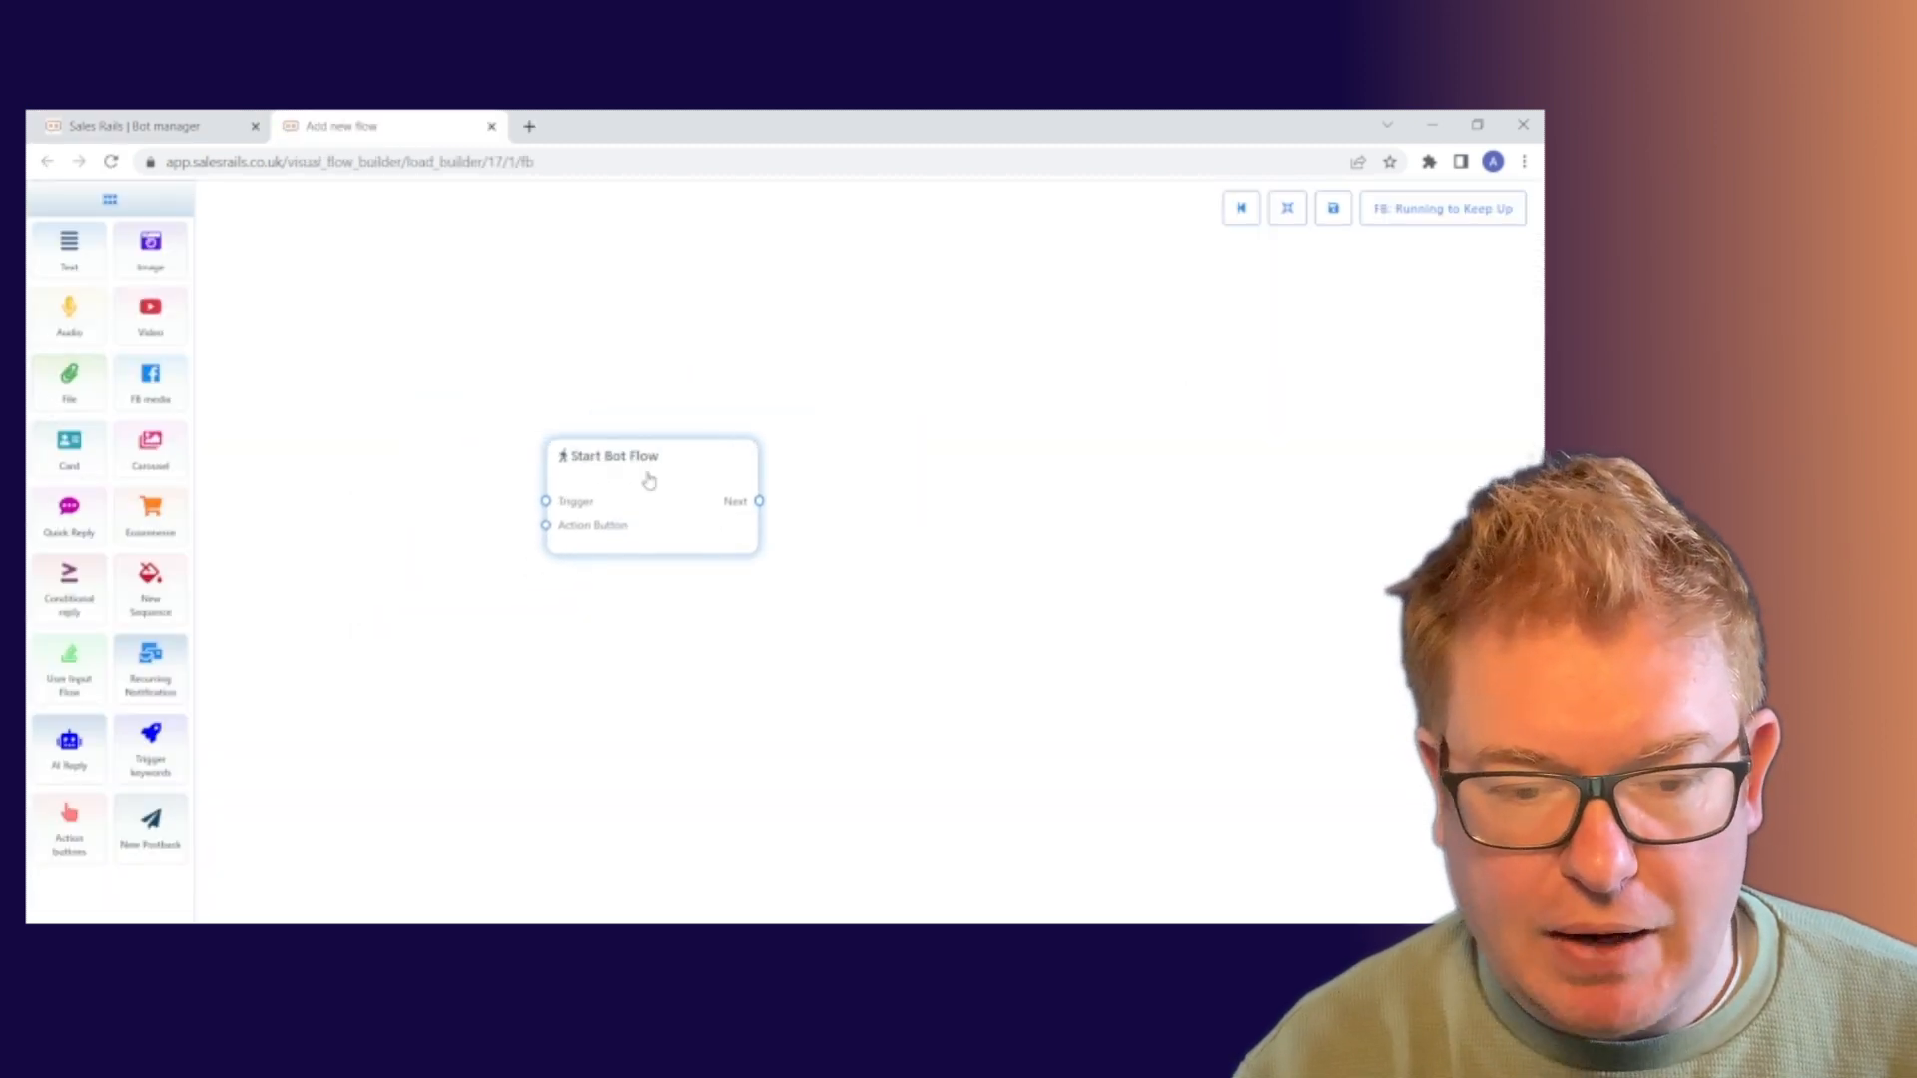
mouse_move(633, 688)
mouse_down()
mouse_move(698, 702)
mouse_move(539, 736)
mouse_move(599, 706)
mouse_up()
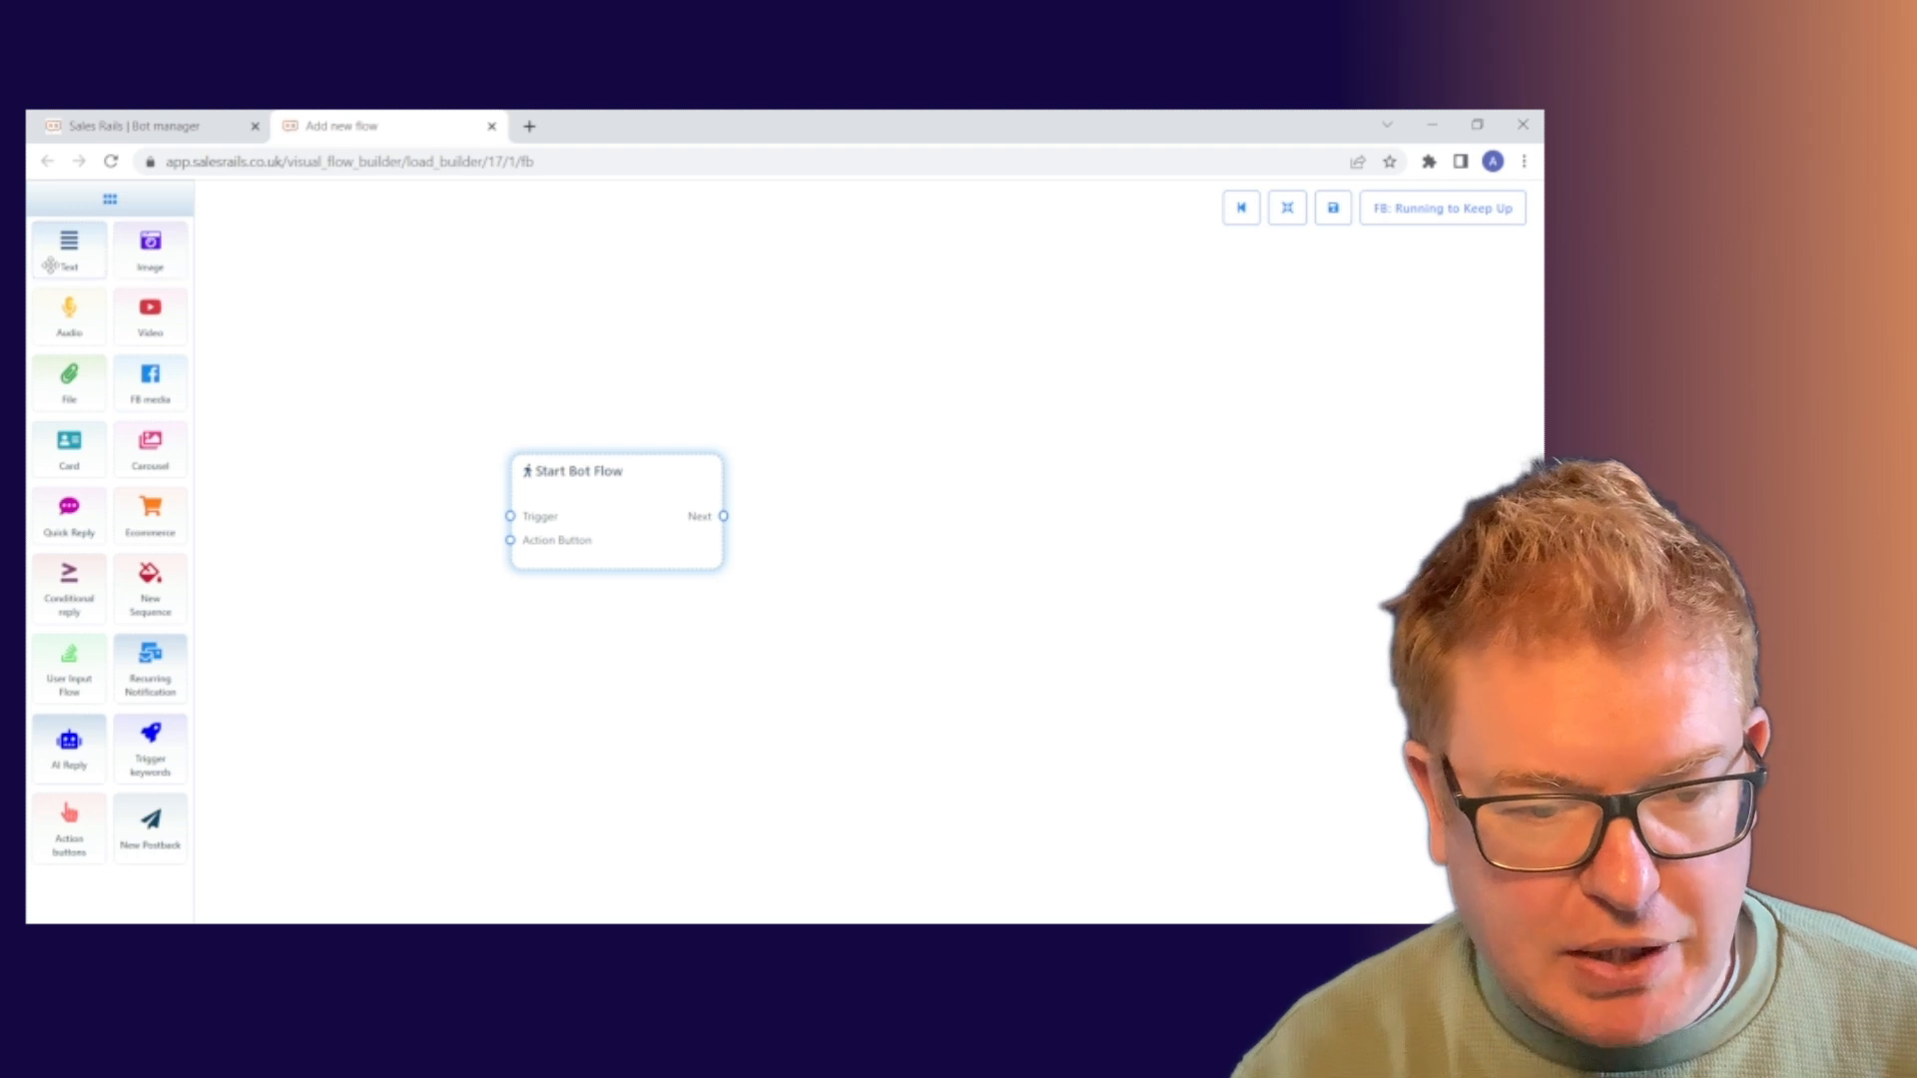
drag(603, 493, 646, 465)
double_click(654, 482)
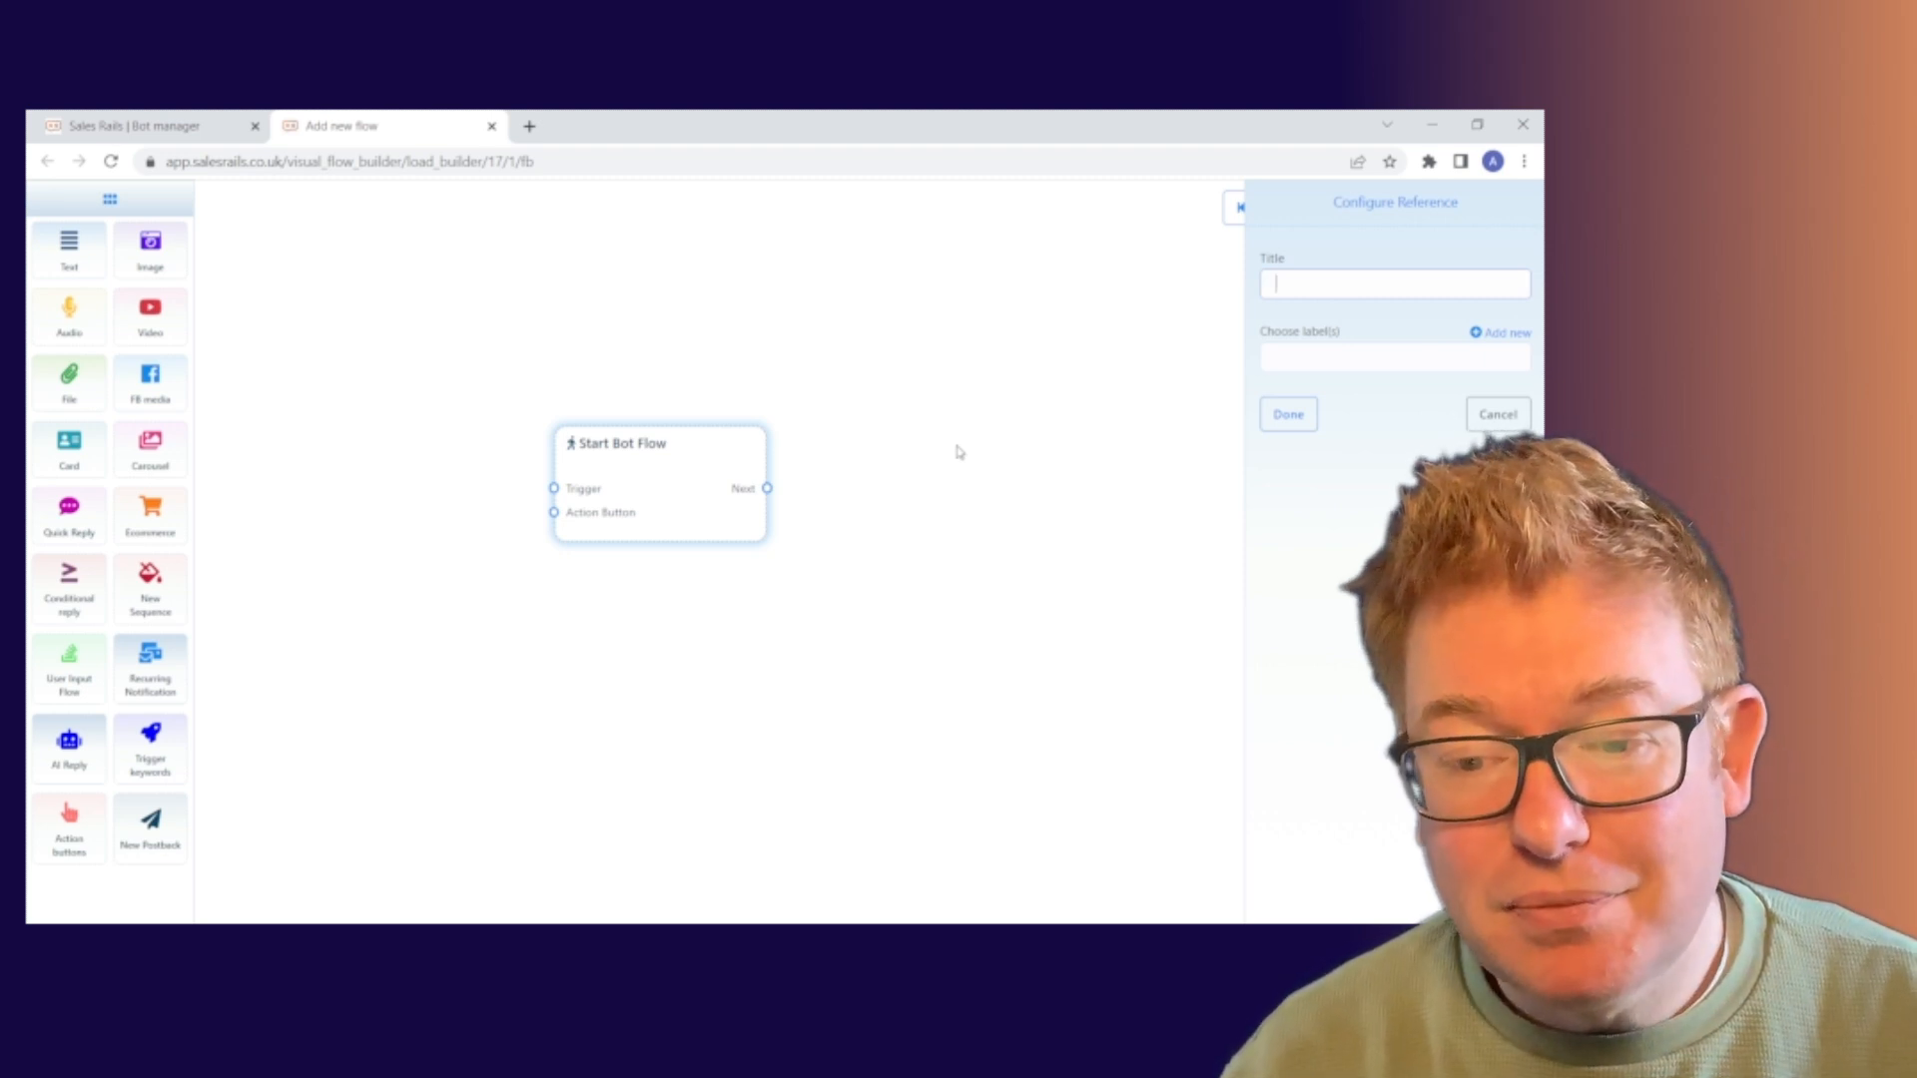
Give the Start Bot Flow node the reference title 'Test 220323'
text(Test)
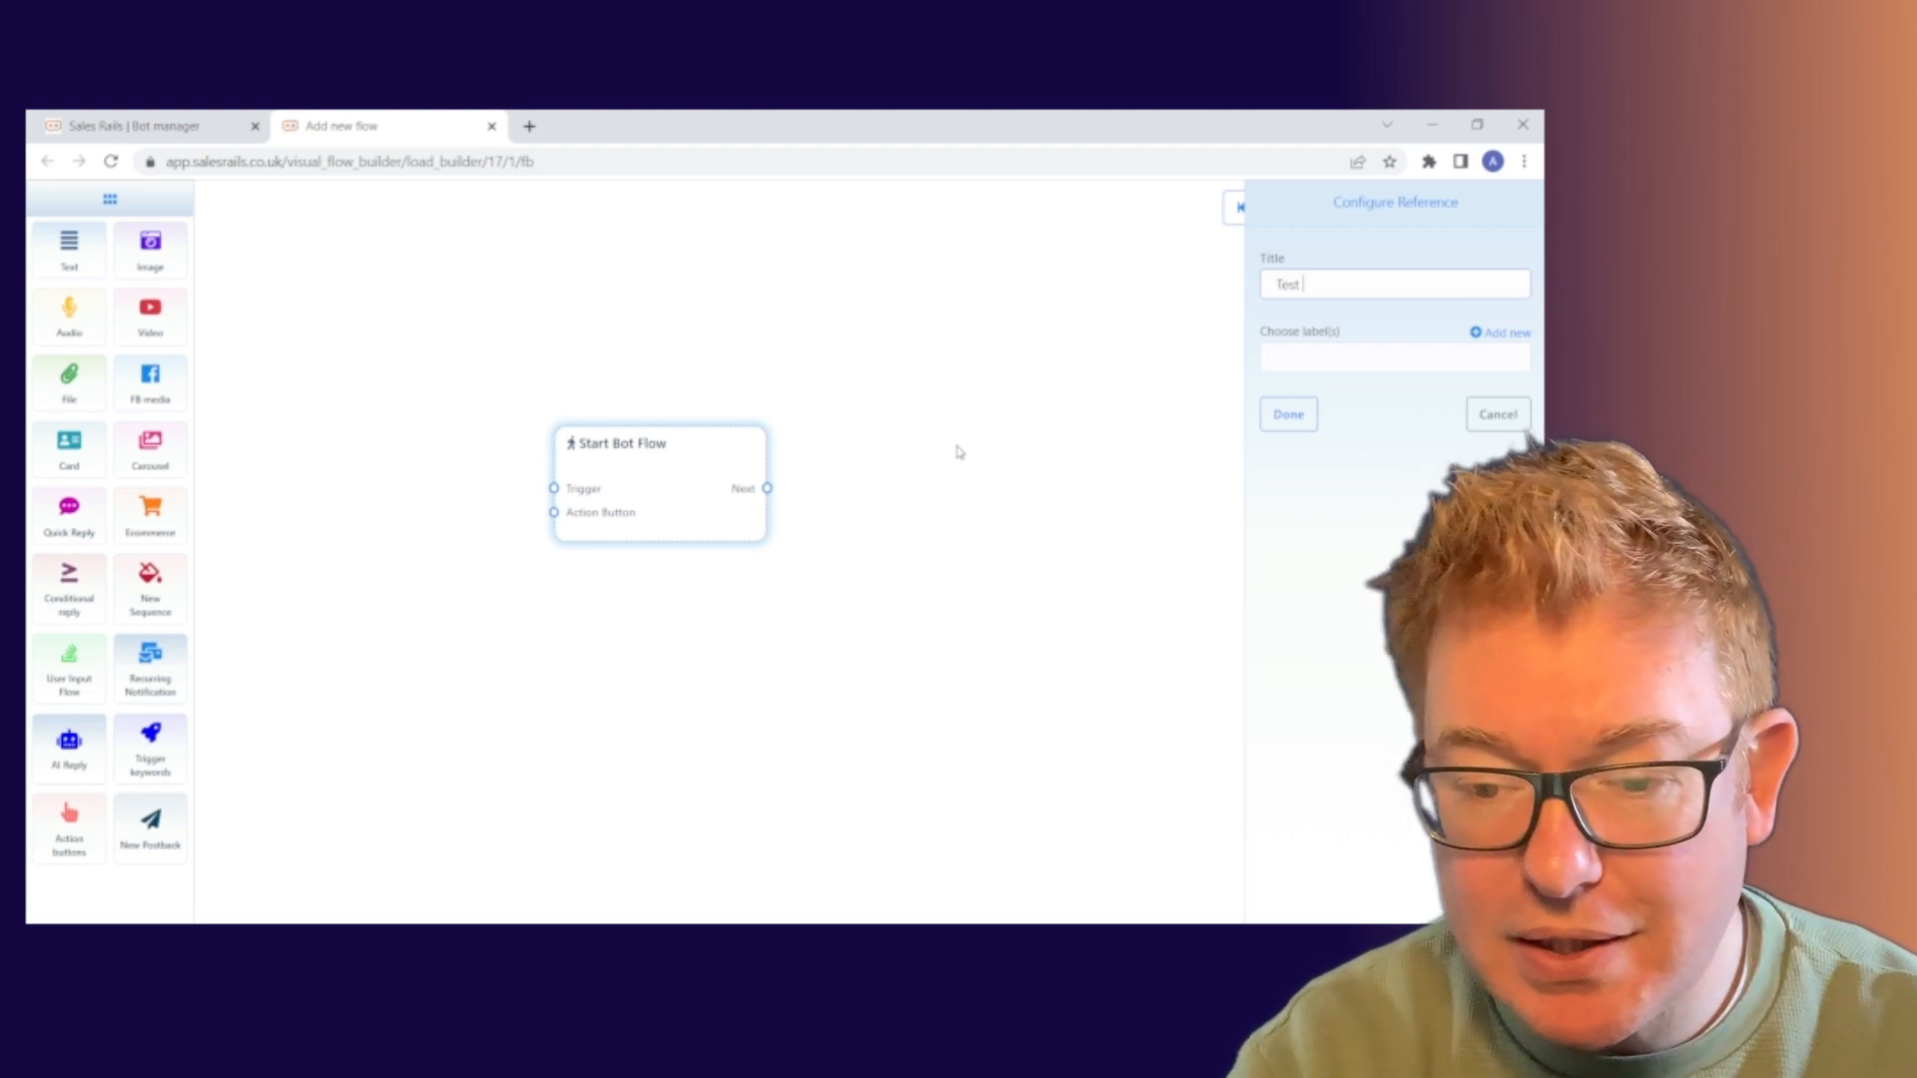
text( 220)
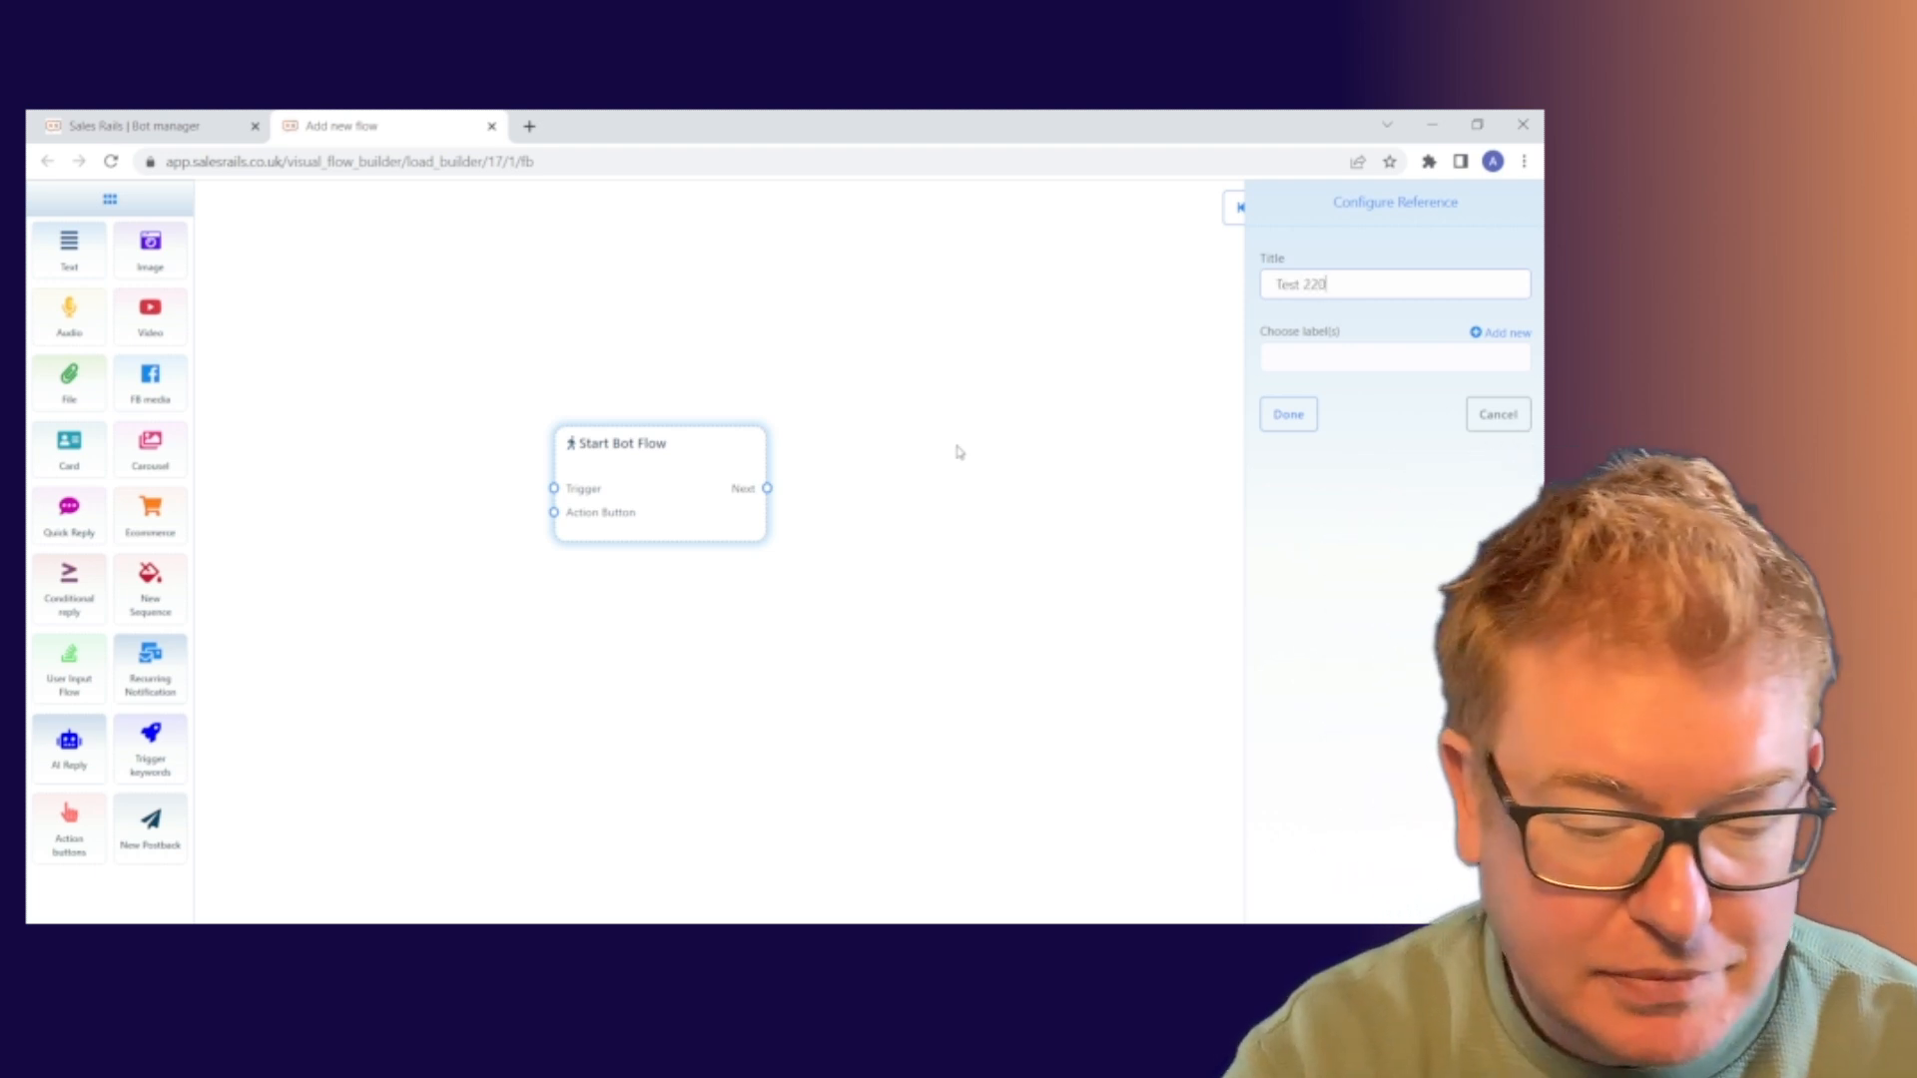
text(323)
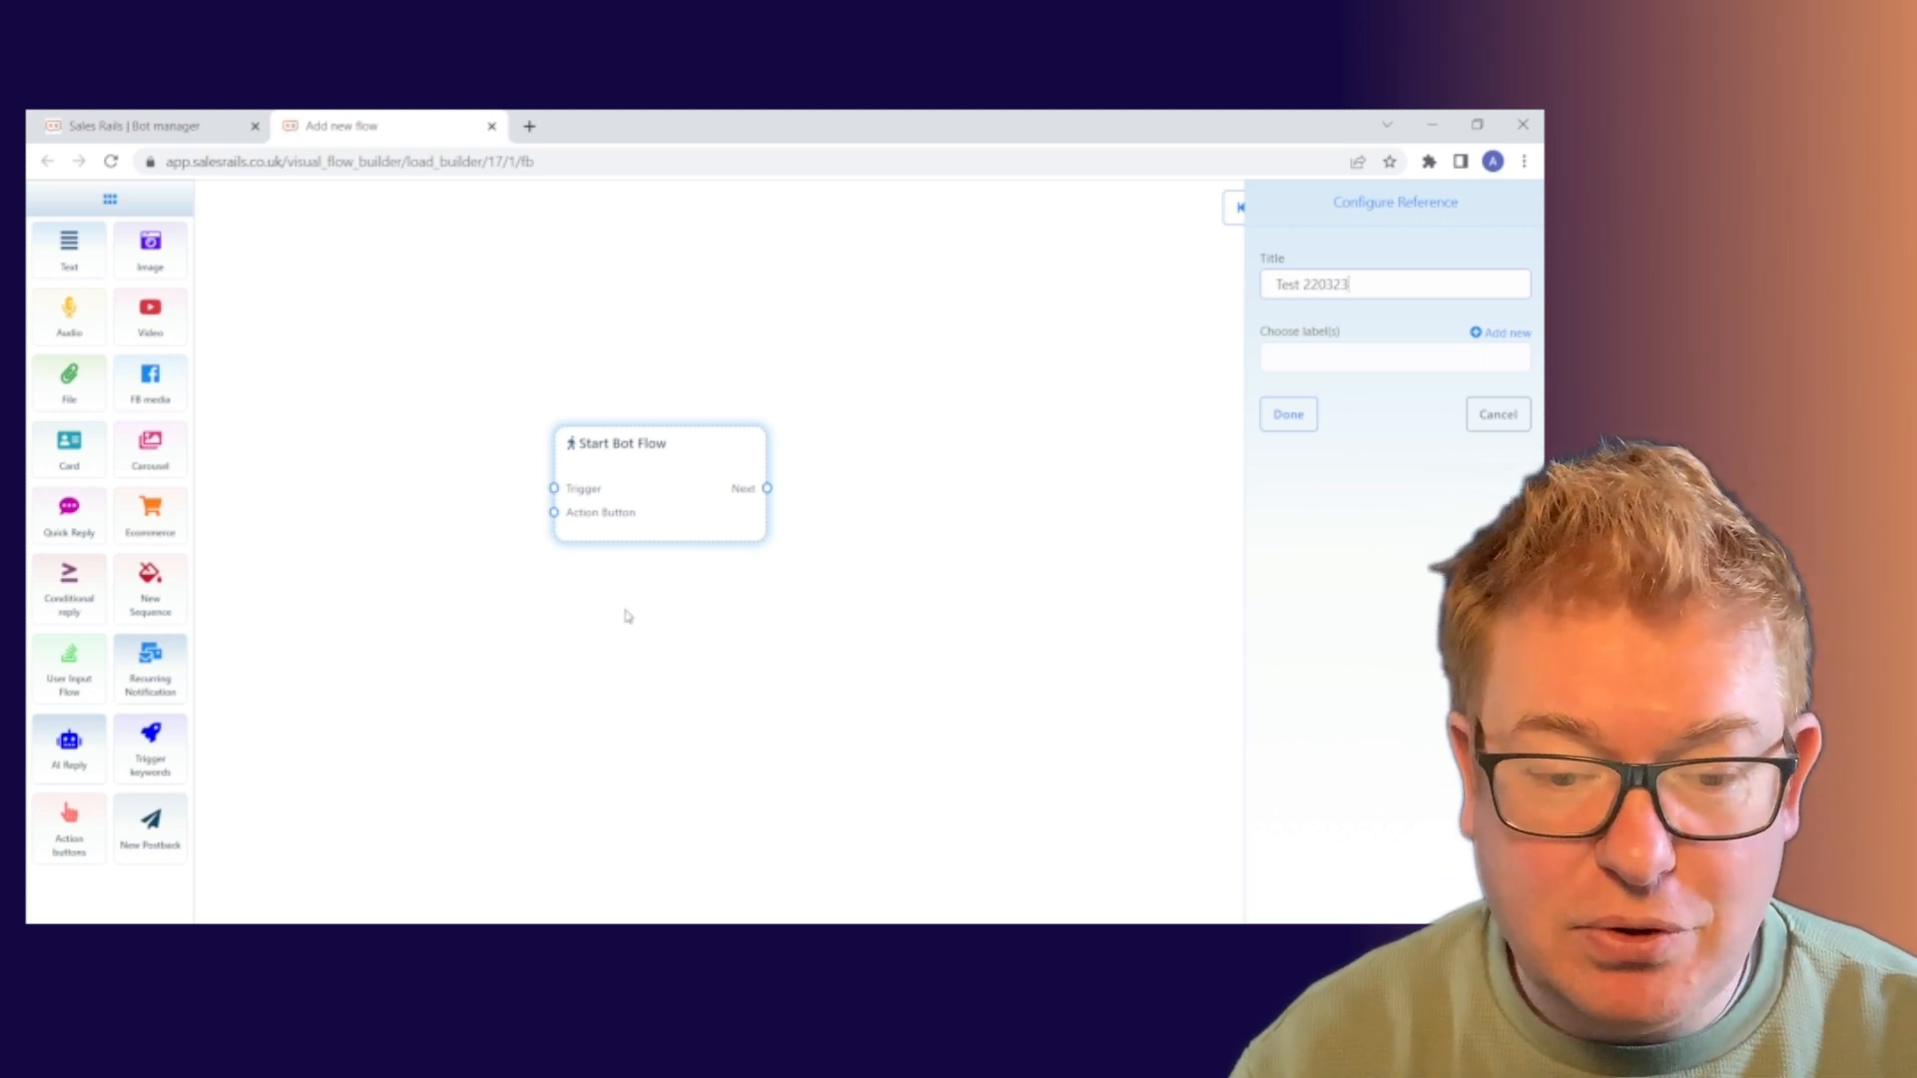
click(1288, 415)
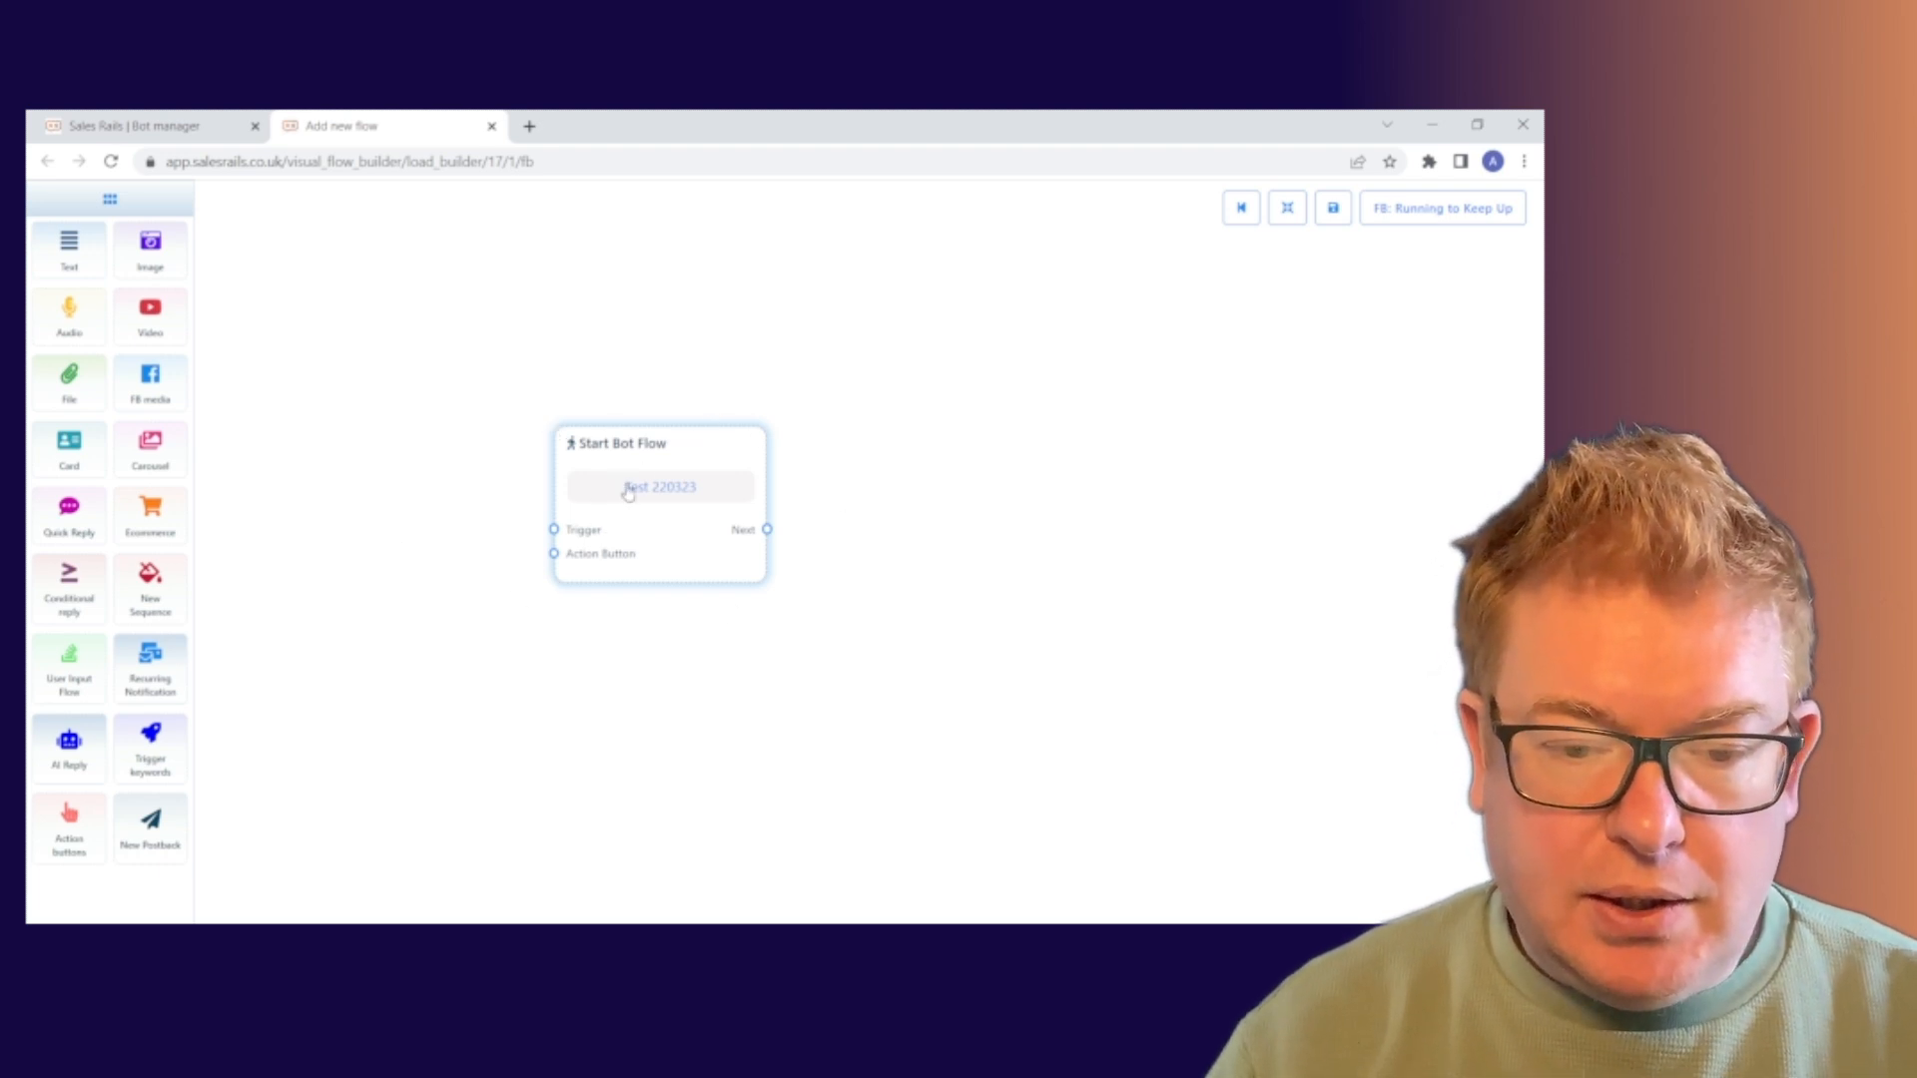
Add a trigger keywords node and connect it to Start Bot Flow's Trigger input
drag(685, 445, 732, 412)
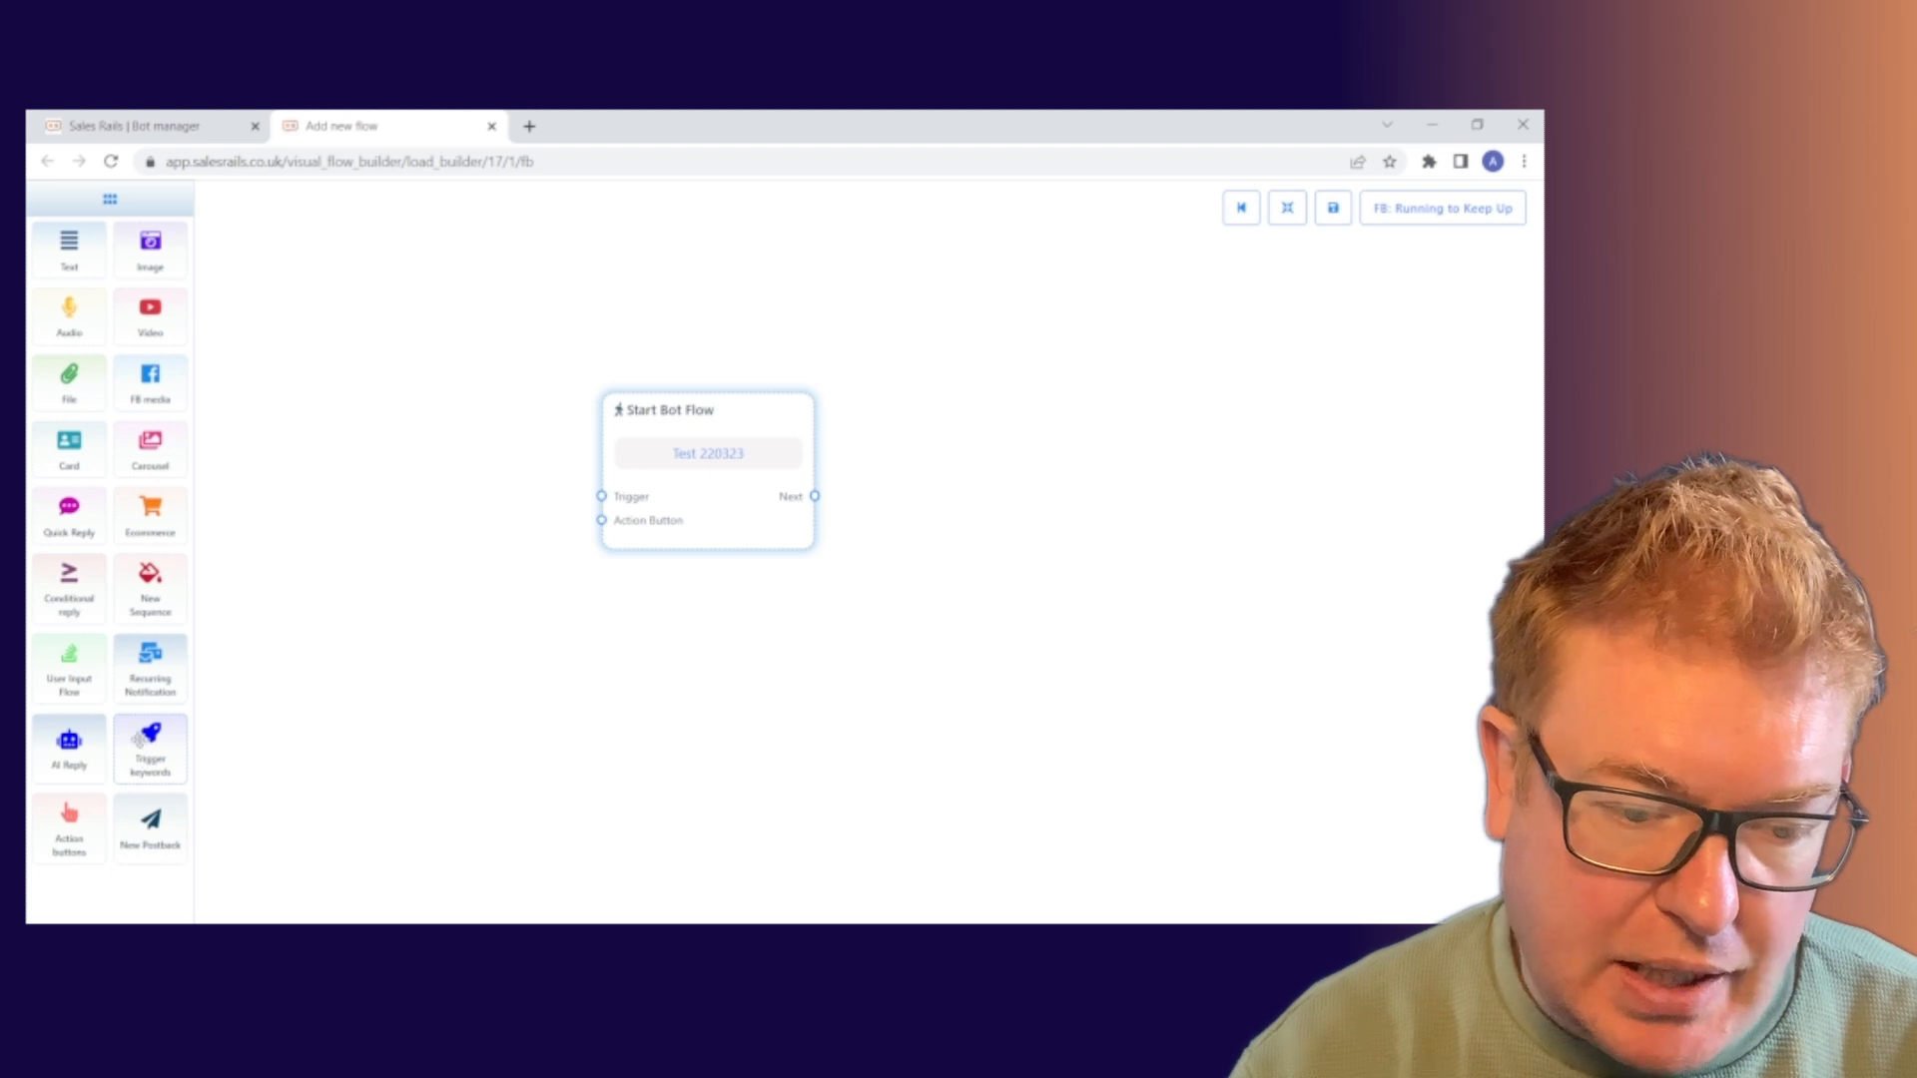
drag(143, 762, 330, 522)
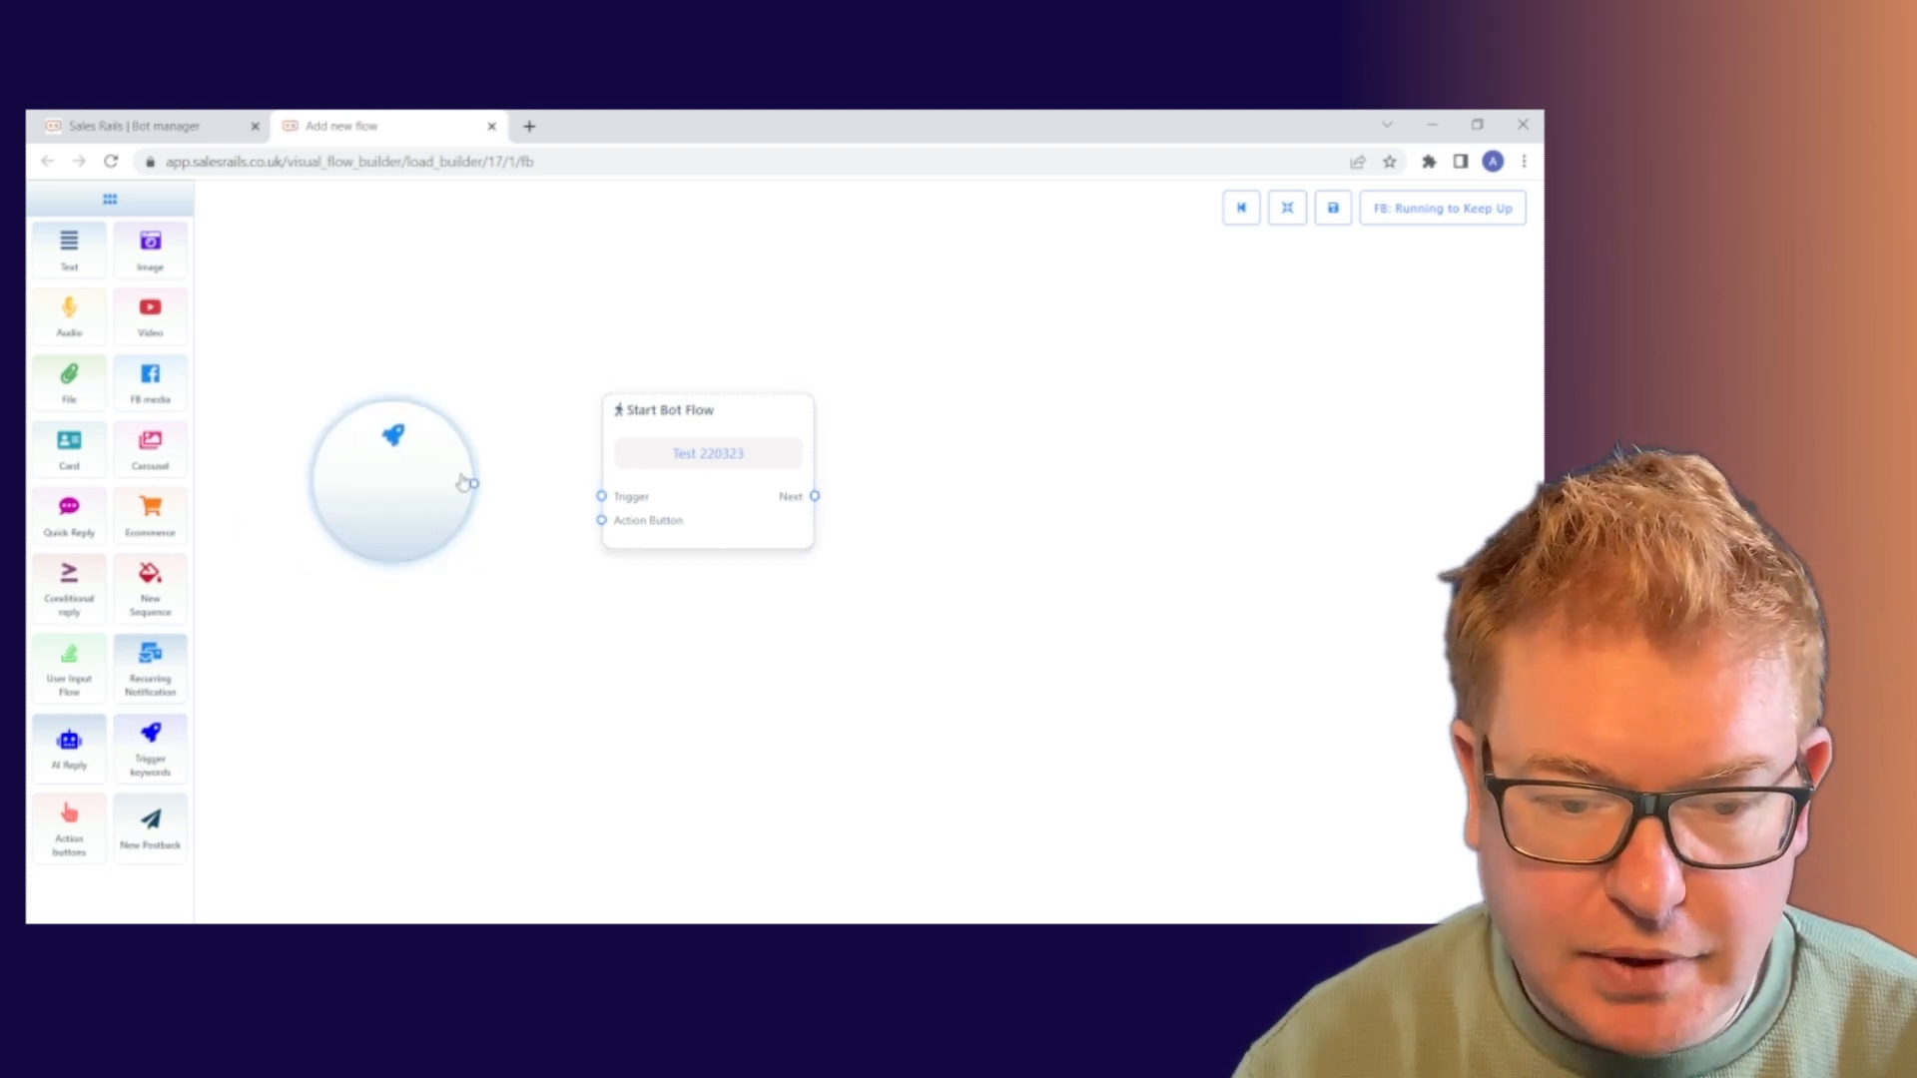
drag(475, 486, 602, 497)
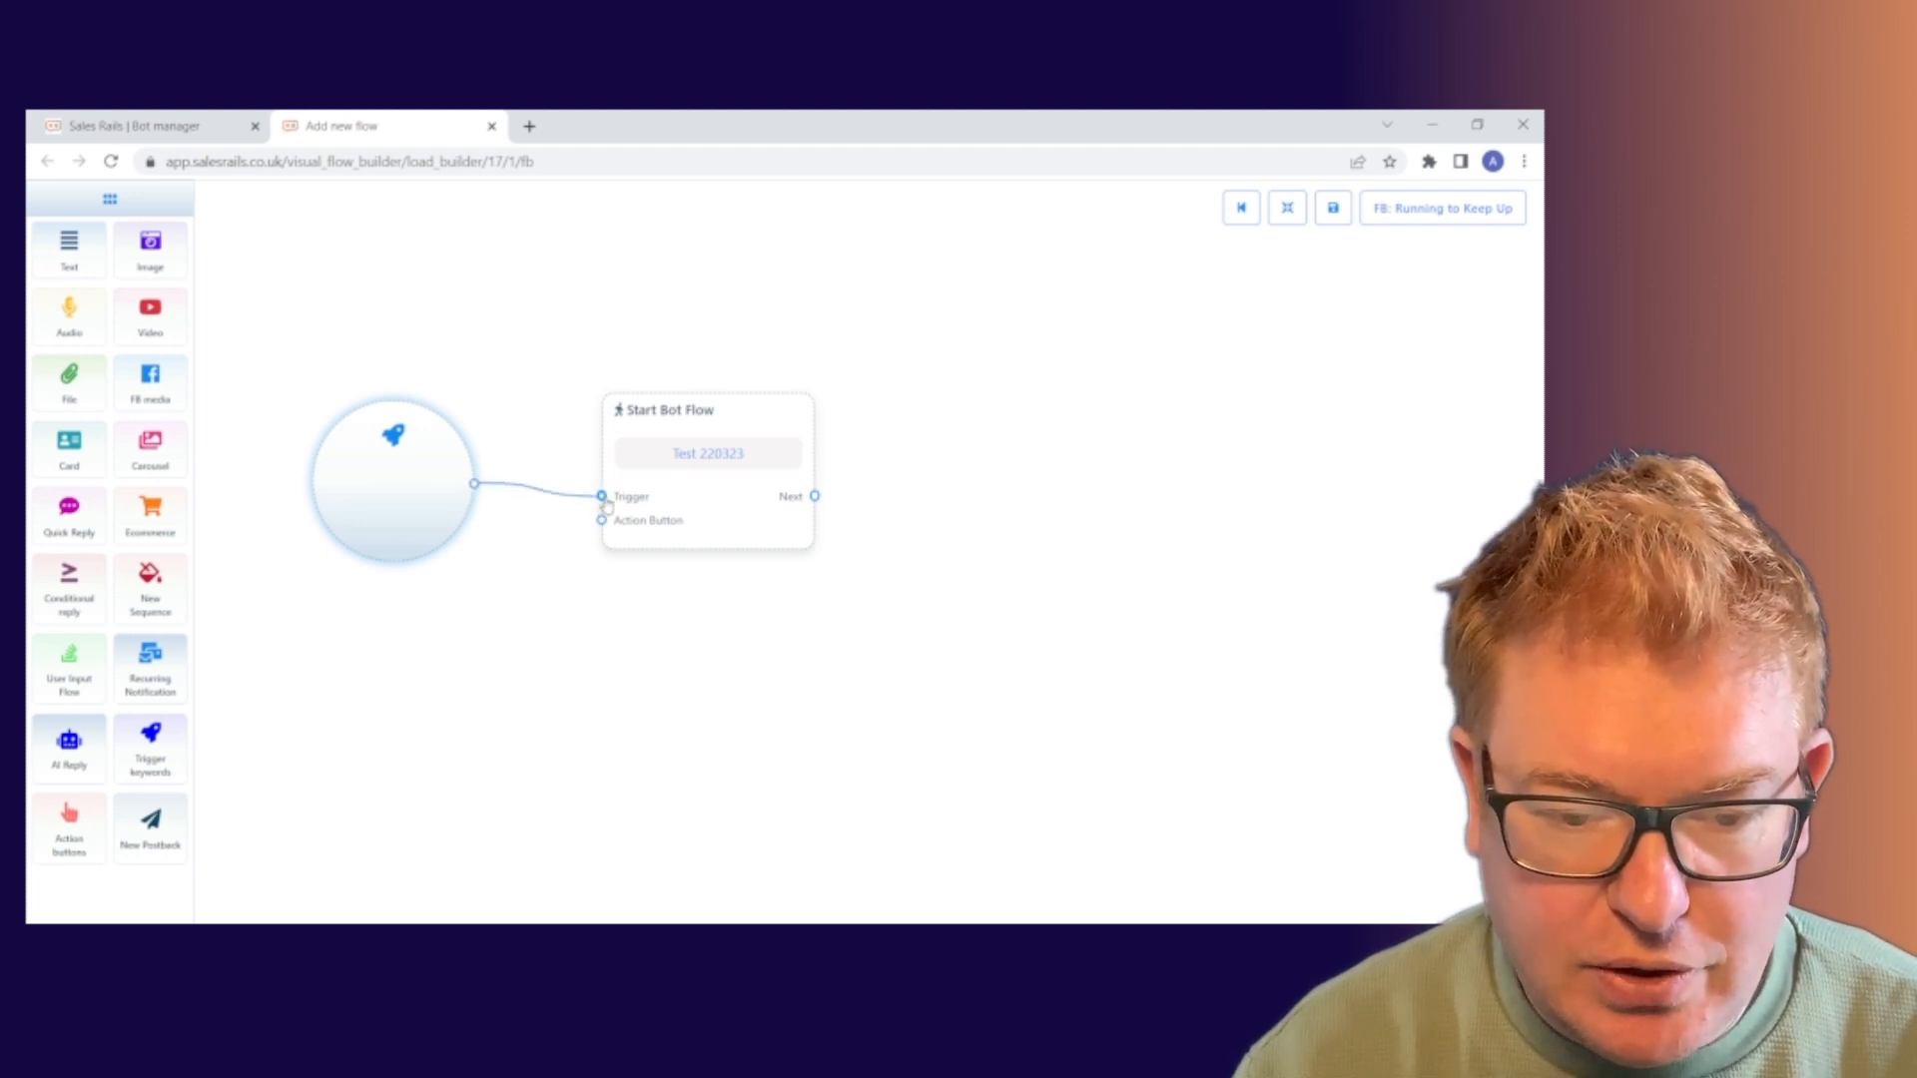
mouse_move(603, 498)
mouse_down()
mouse_move(548, 522)
mouse_move(475, 484)
mouse_move(602, 523)
mouse_up()
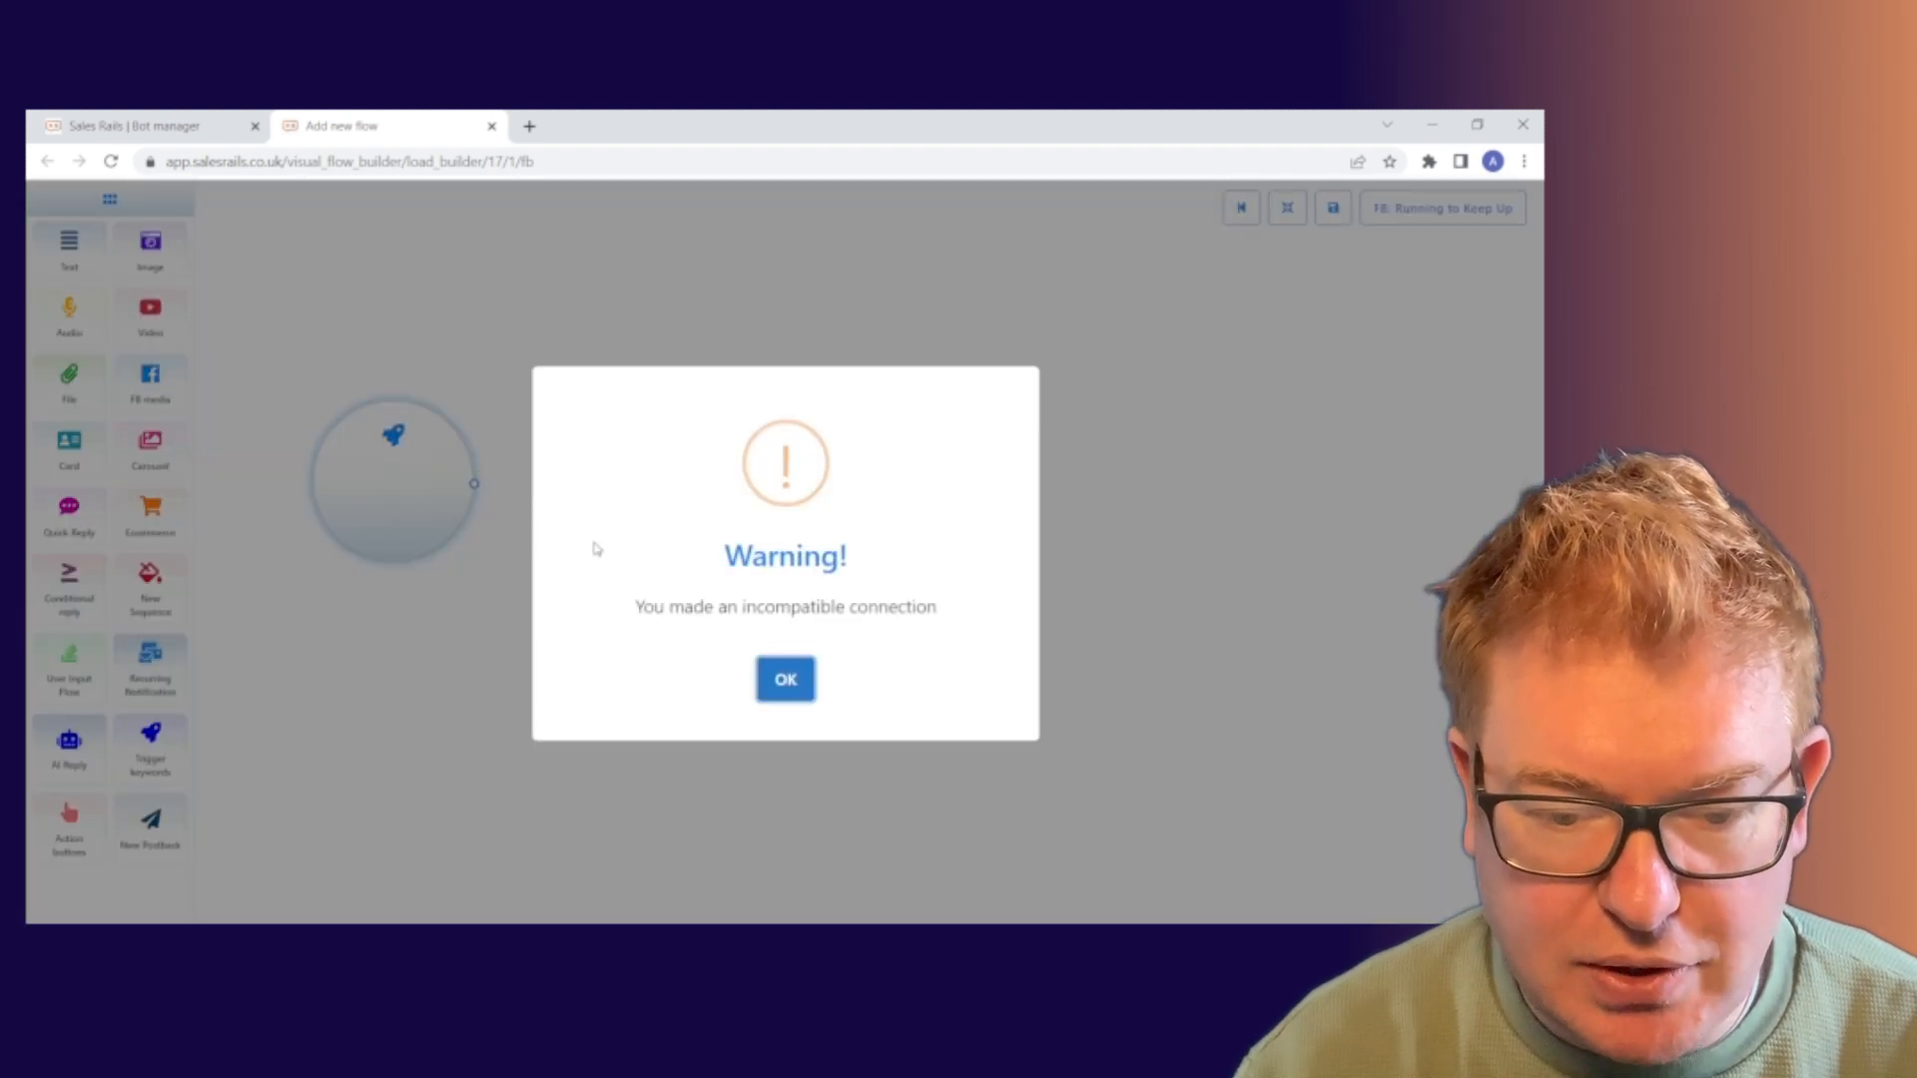
click(789, 685)
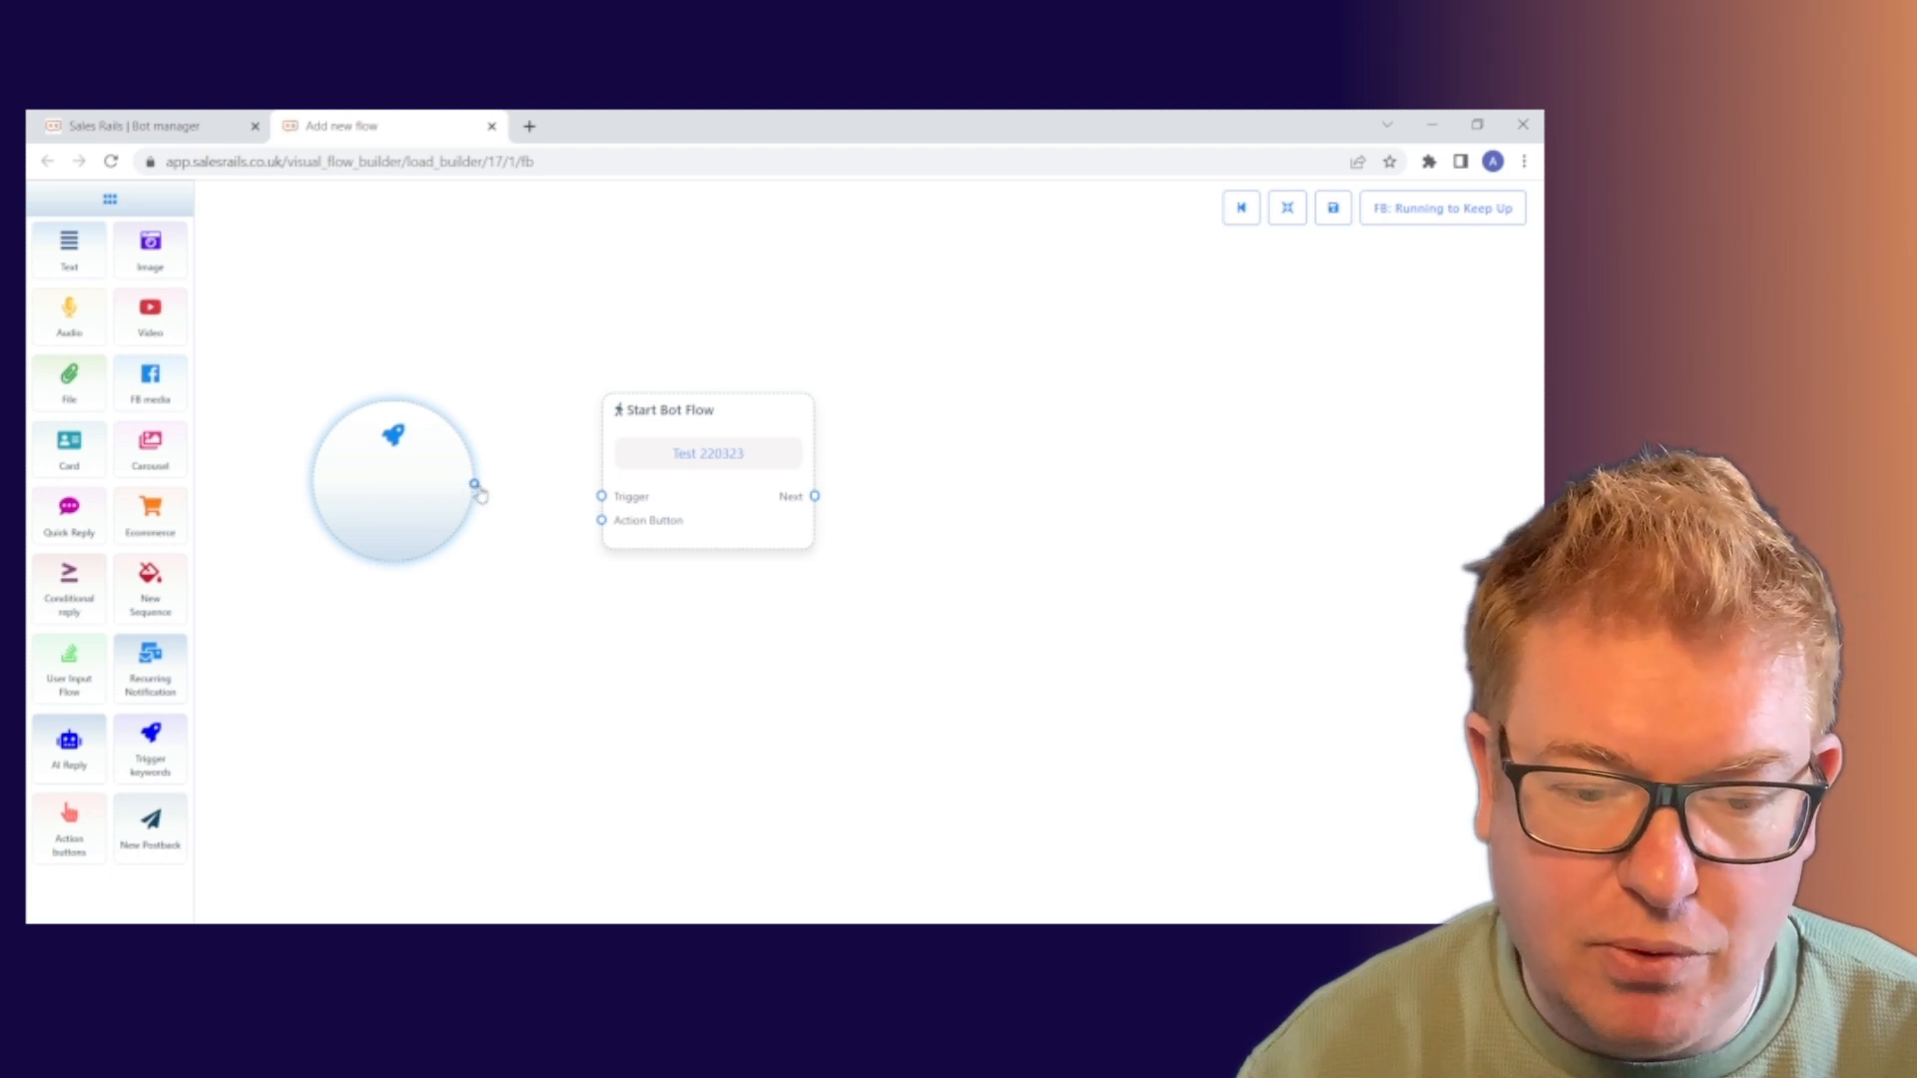
drag(475, 485, 601, 496)
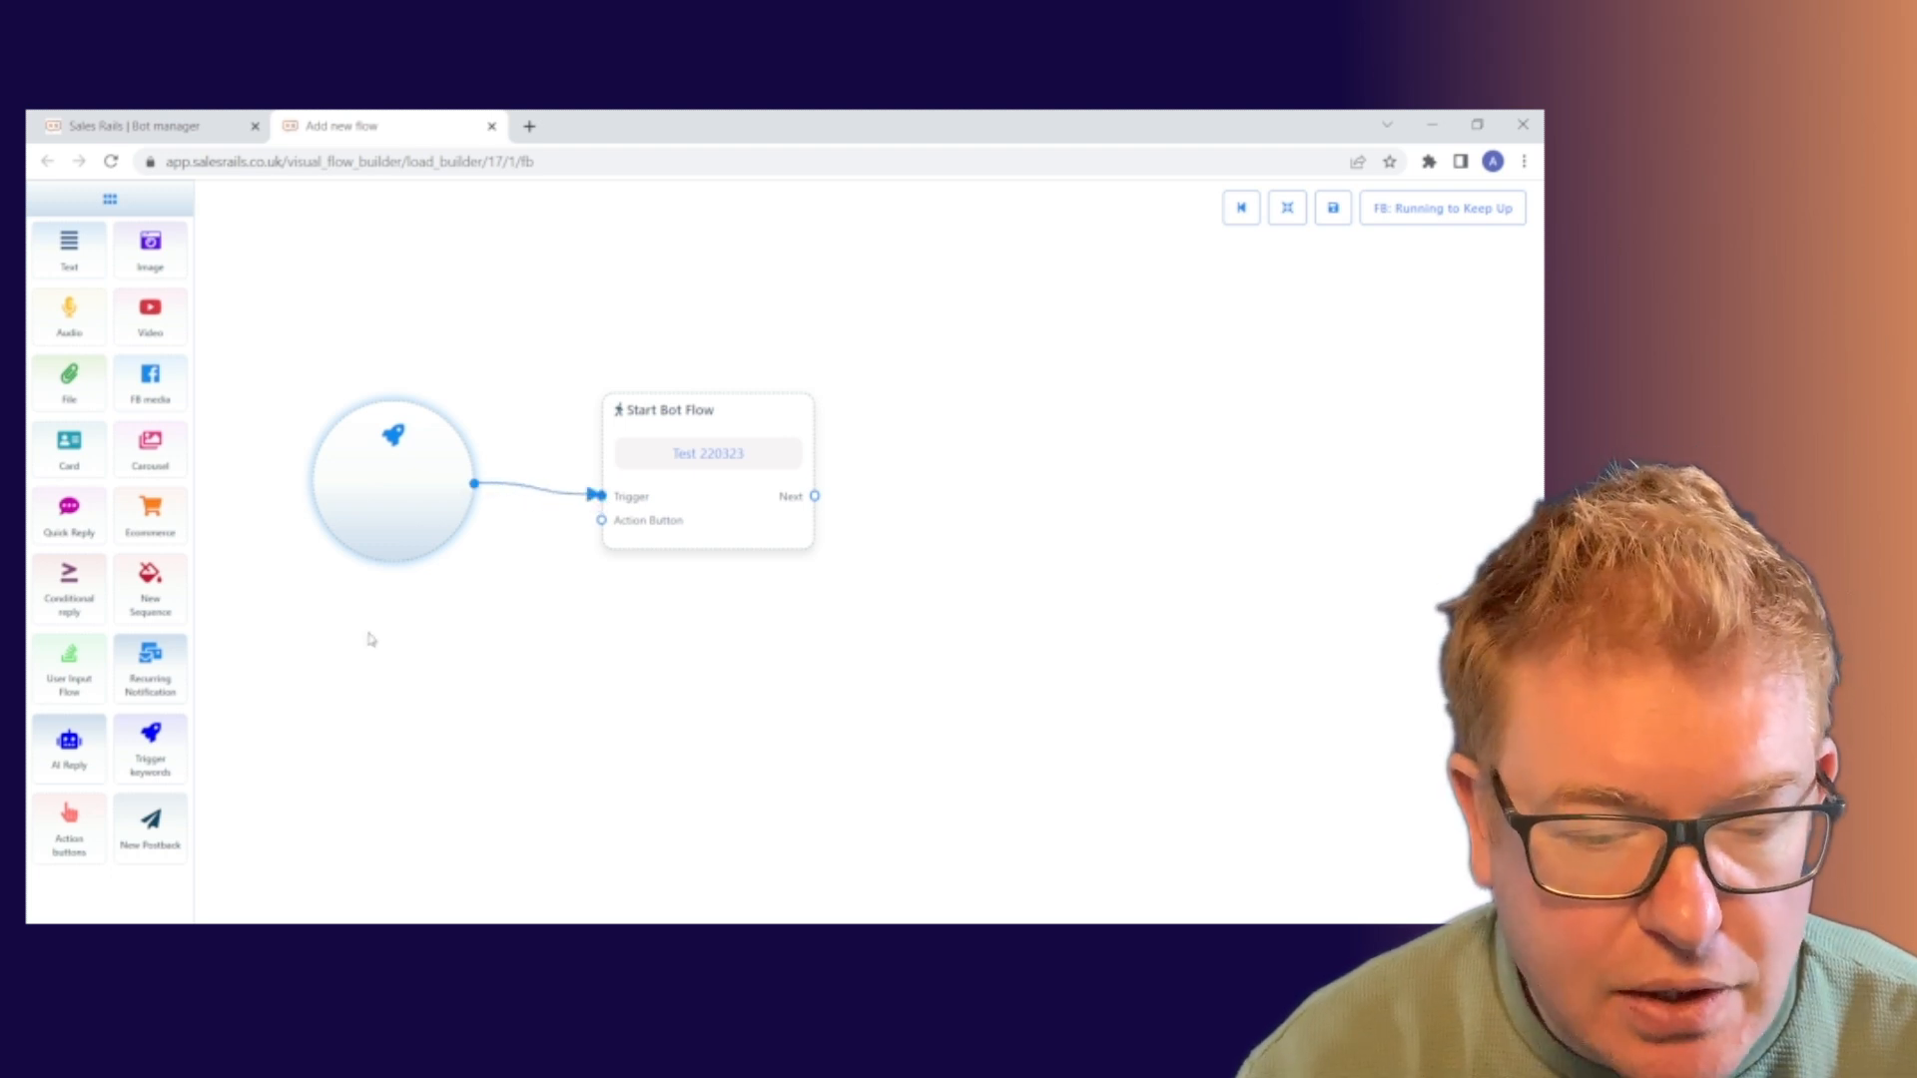
double_click(378, 496)
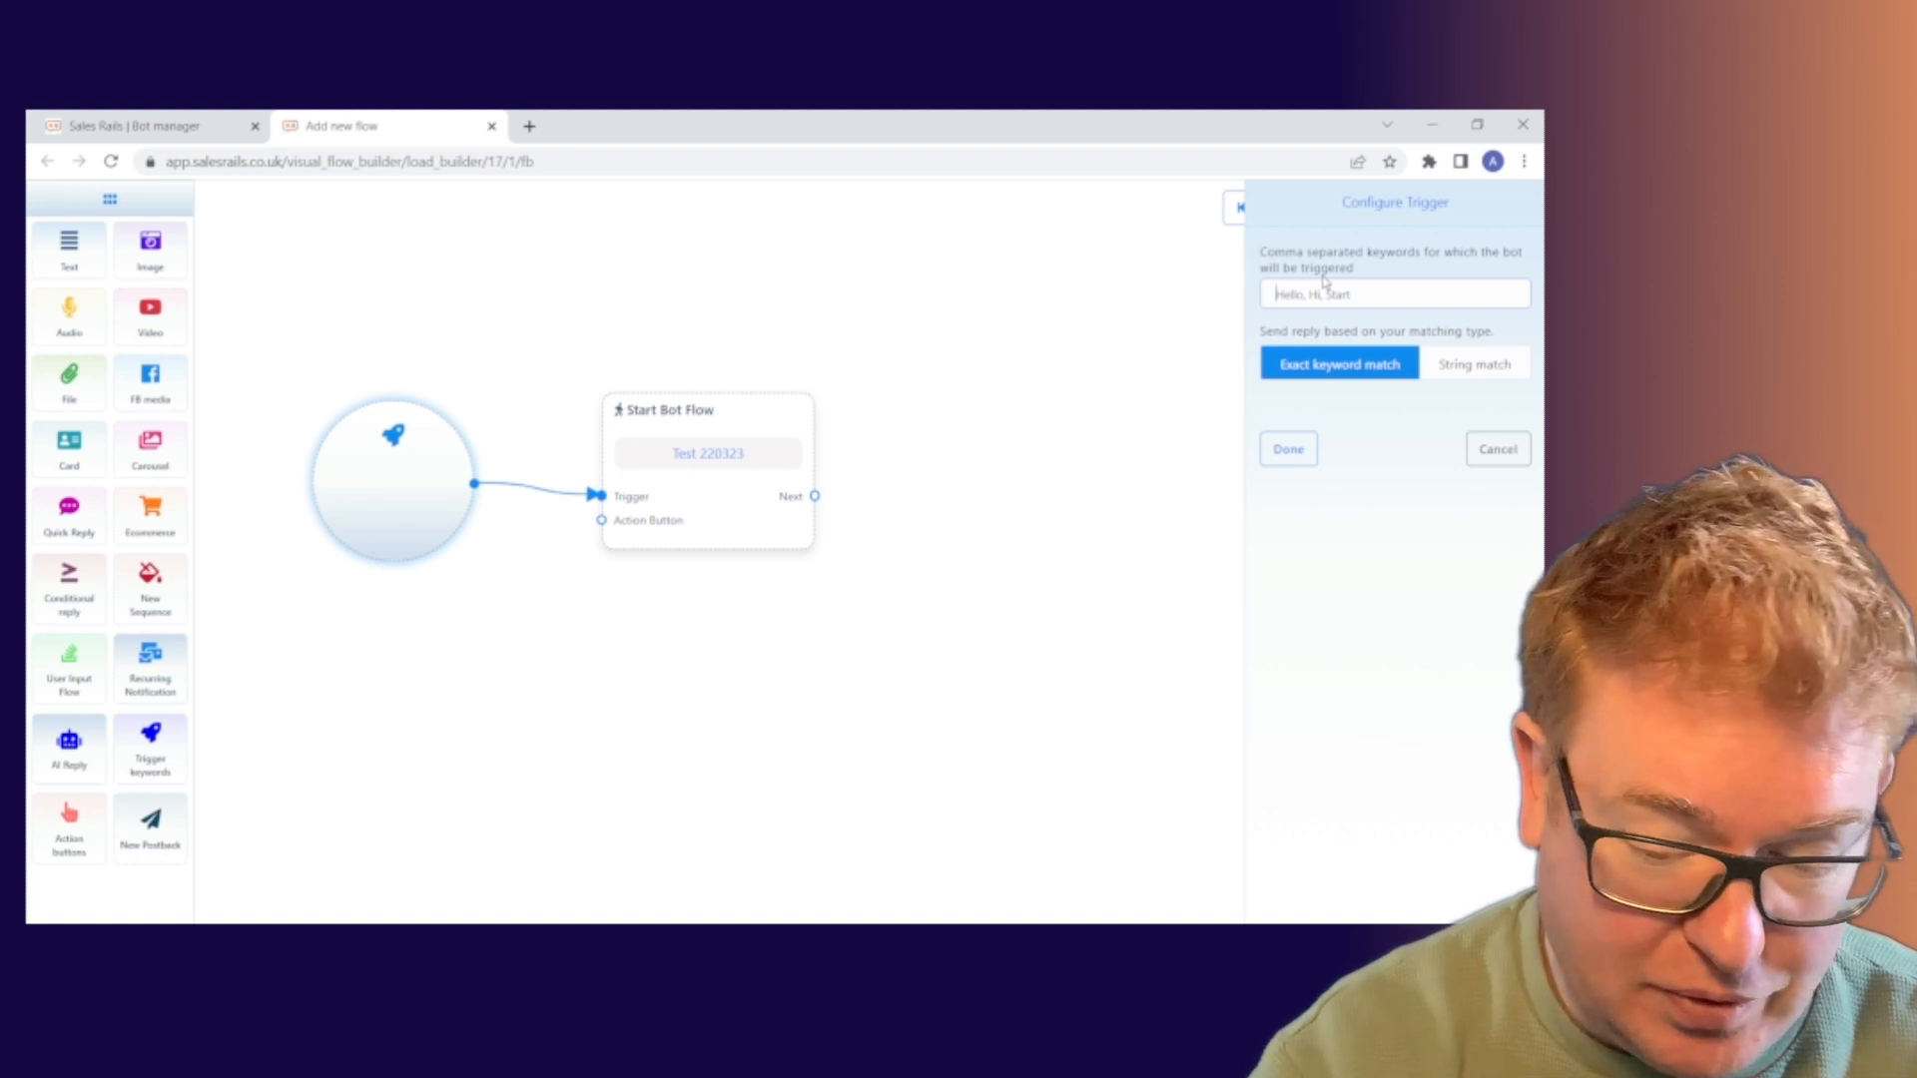
Set the trigger keyword to 'Alphabetti Spaghetti' with string matching
text(Alp)
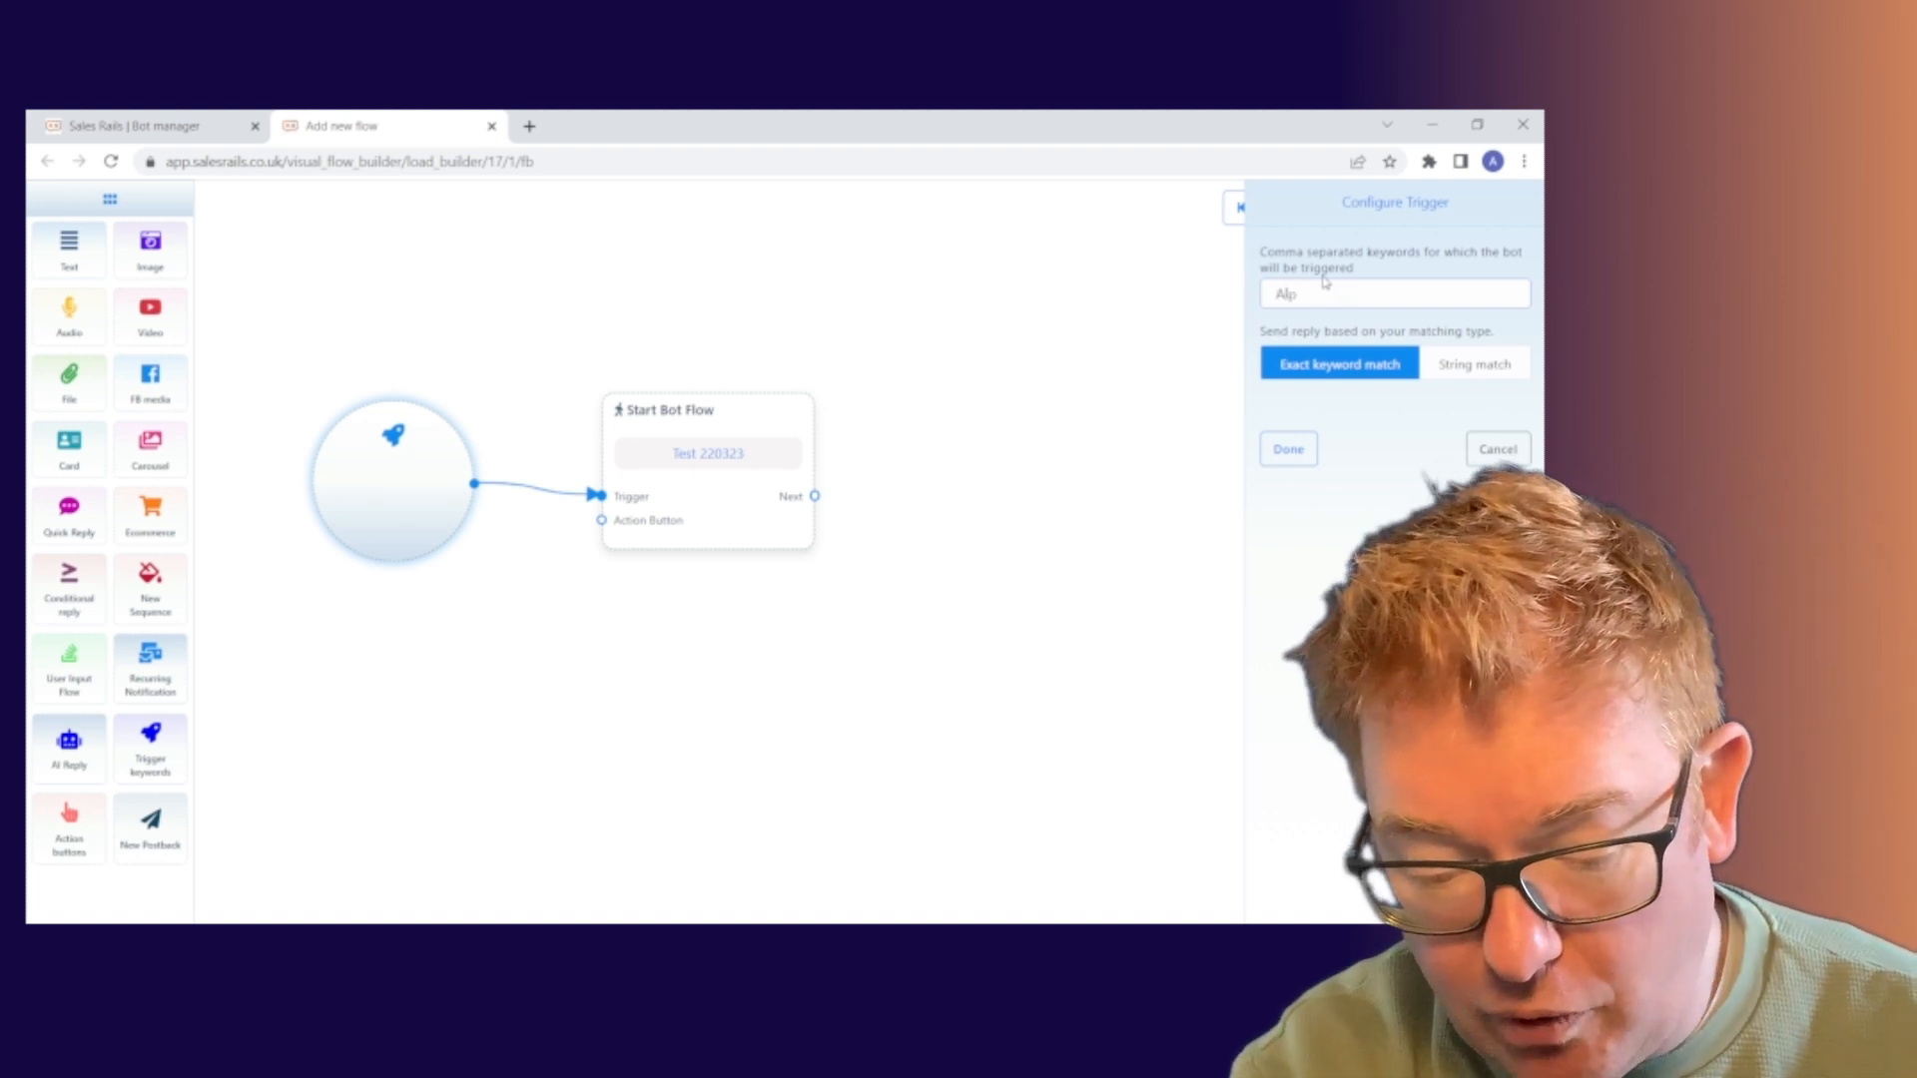
text(hab)
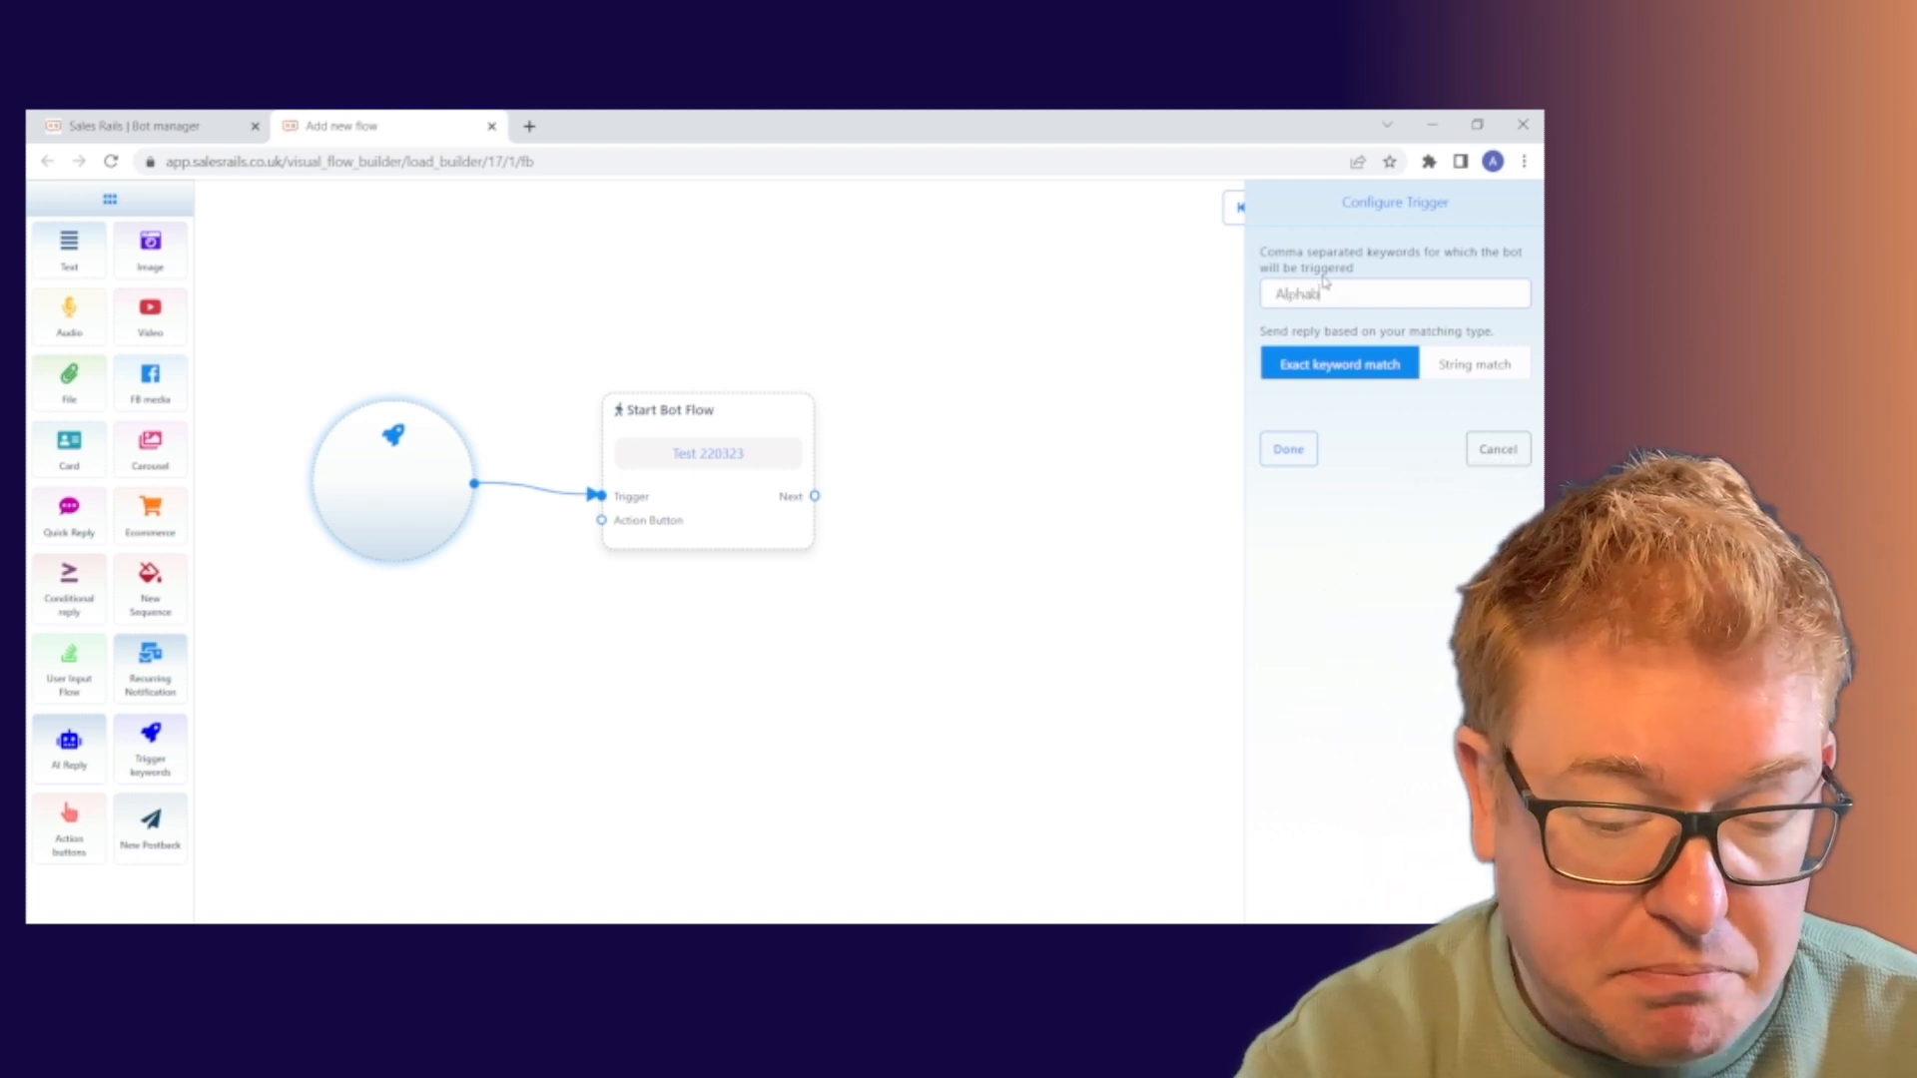
text(etti)
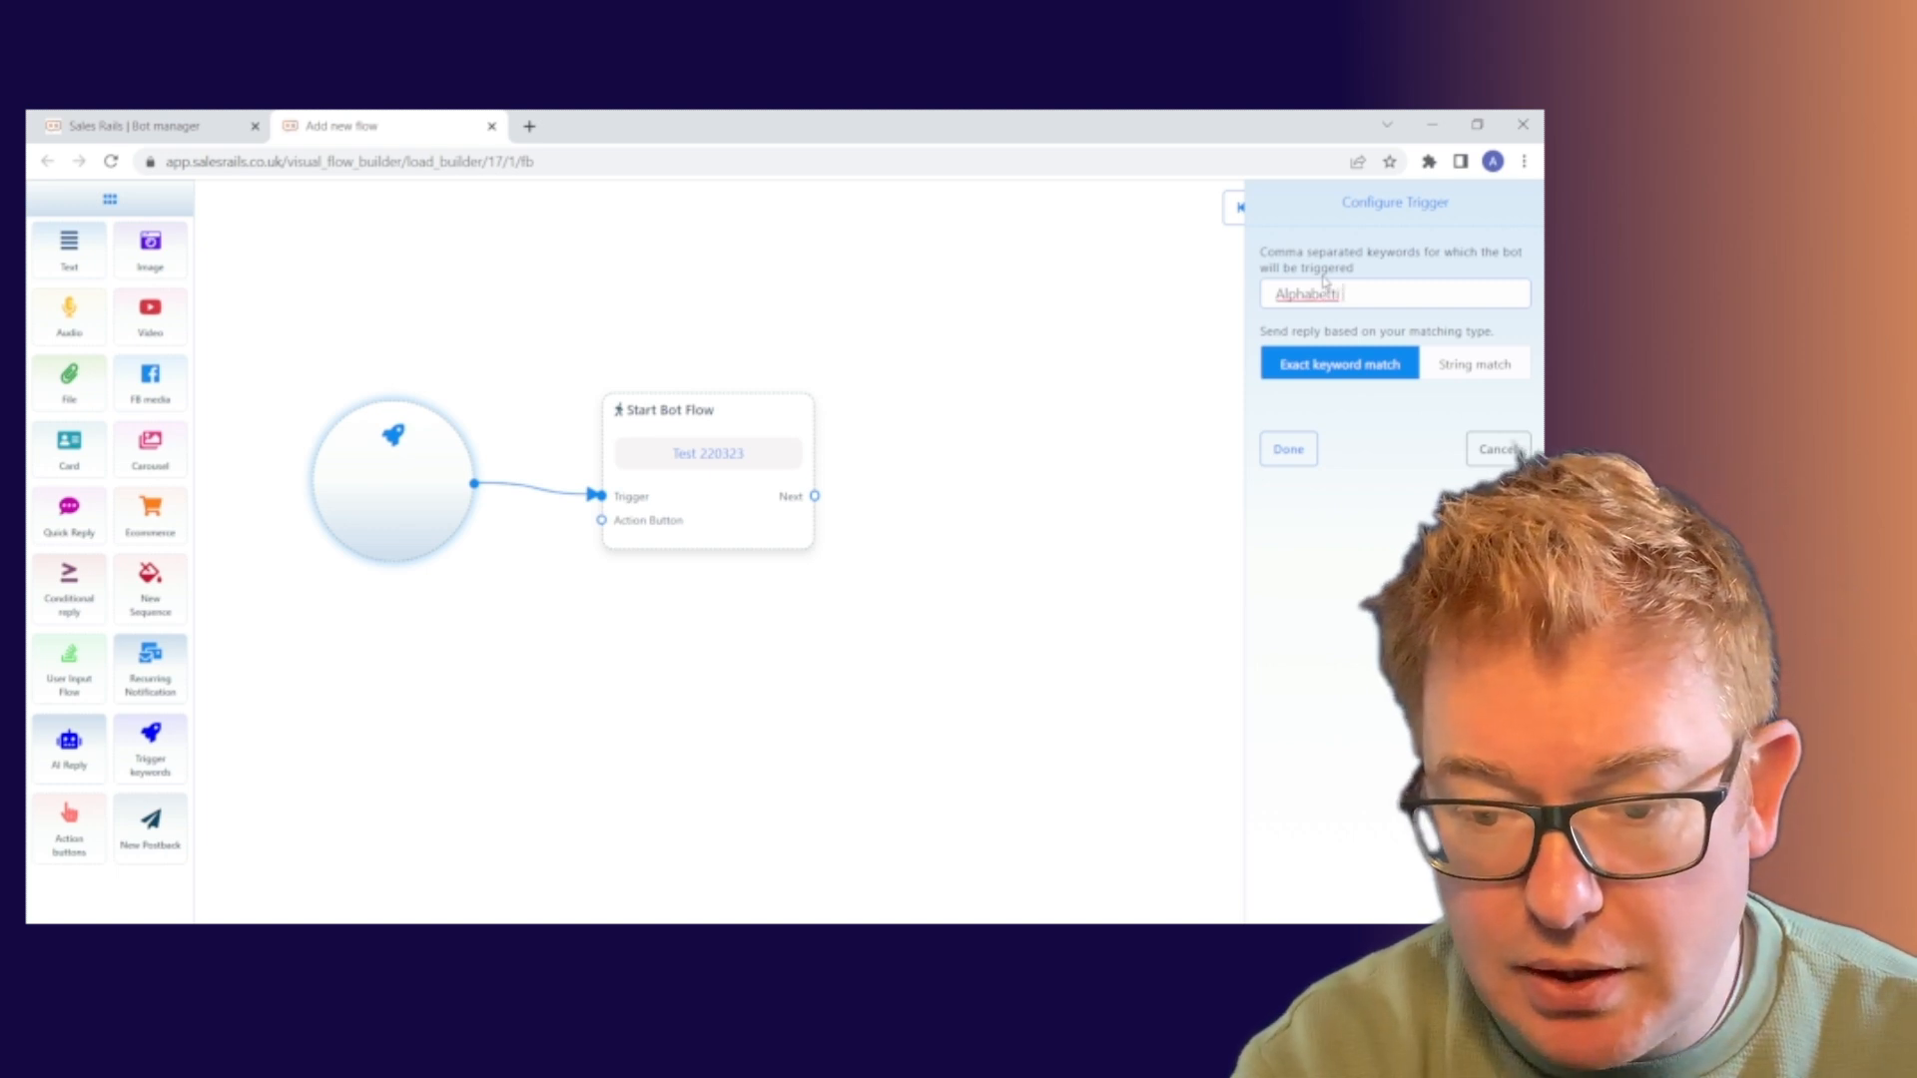
text( Sp)
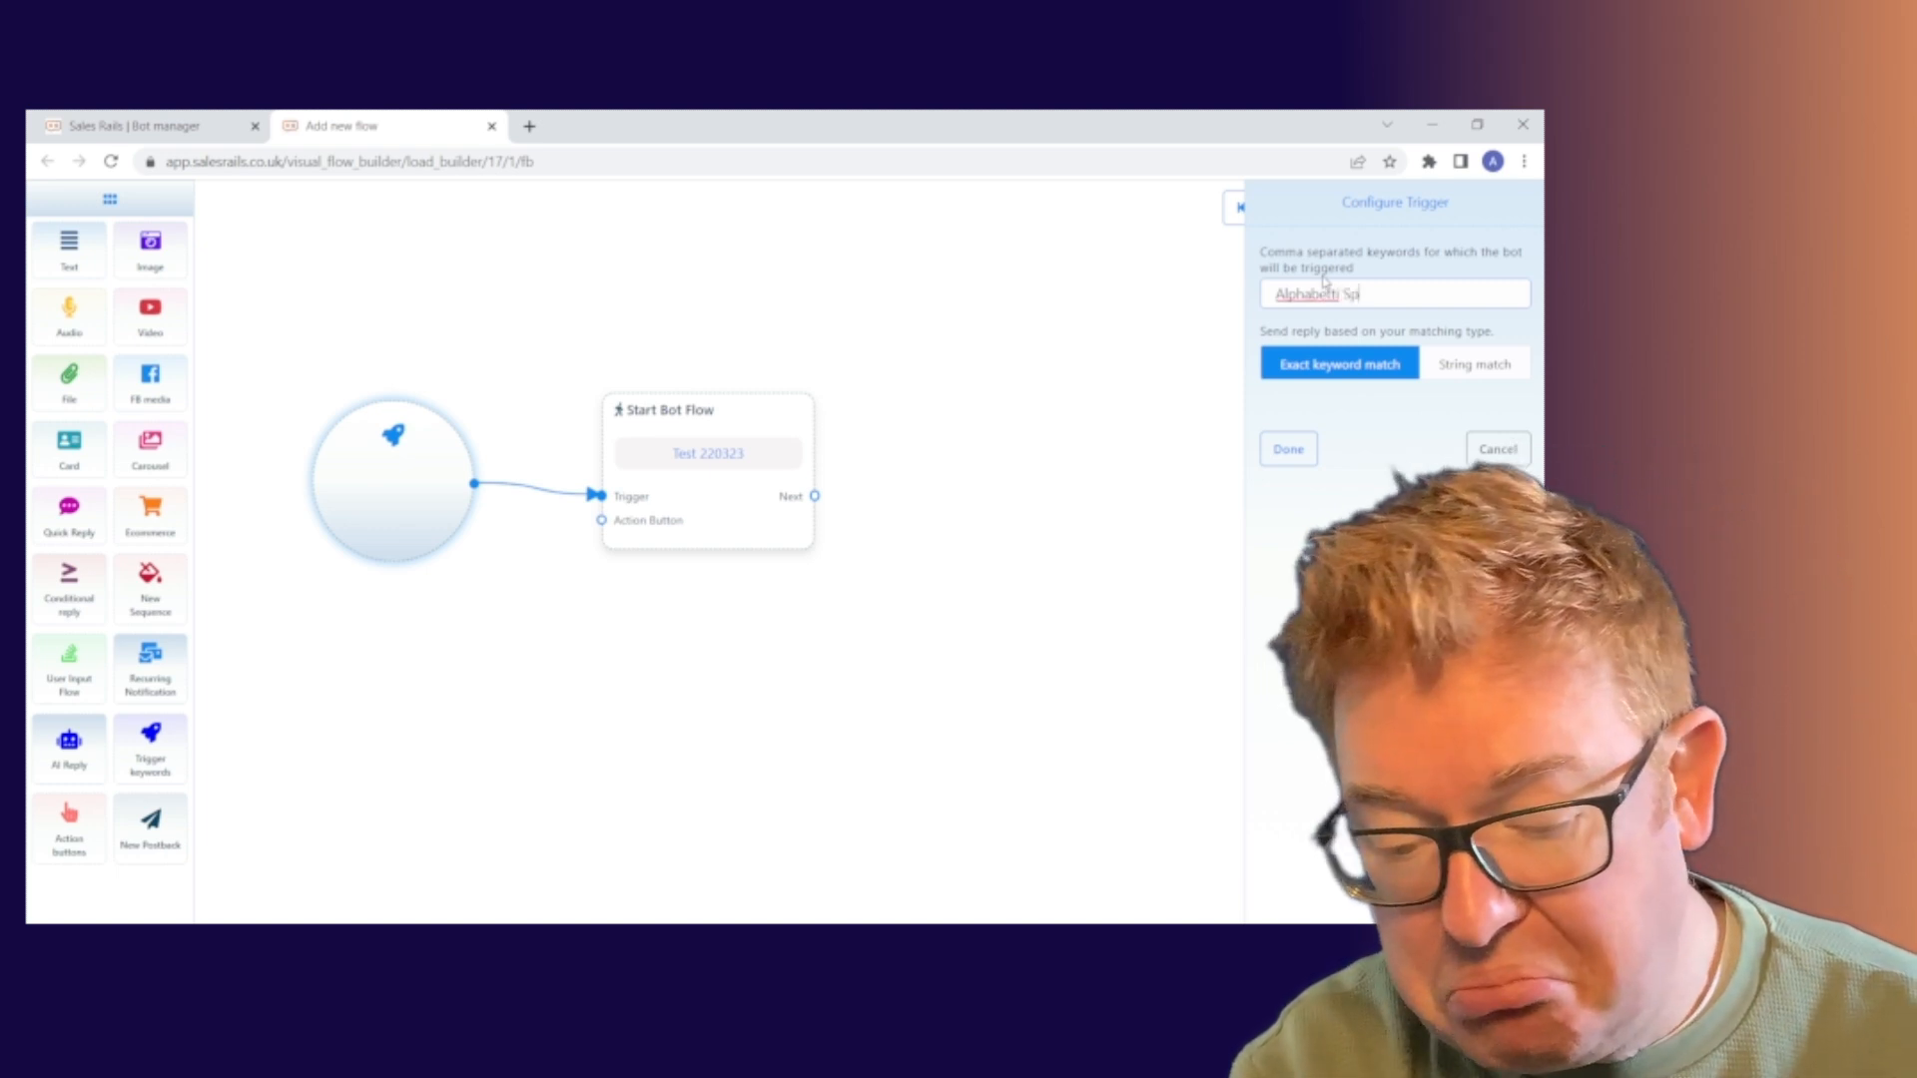
text(aghetti)
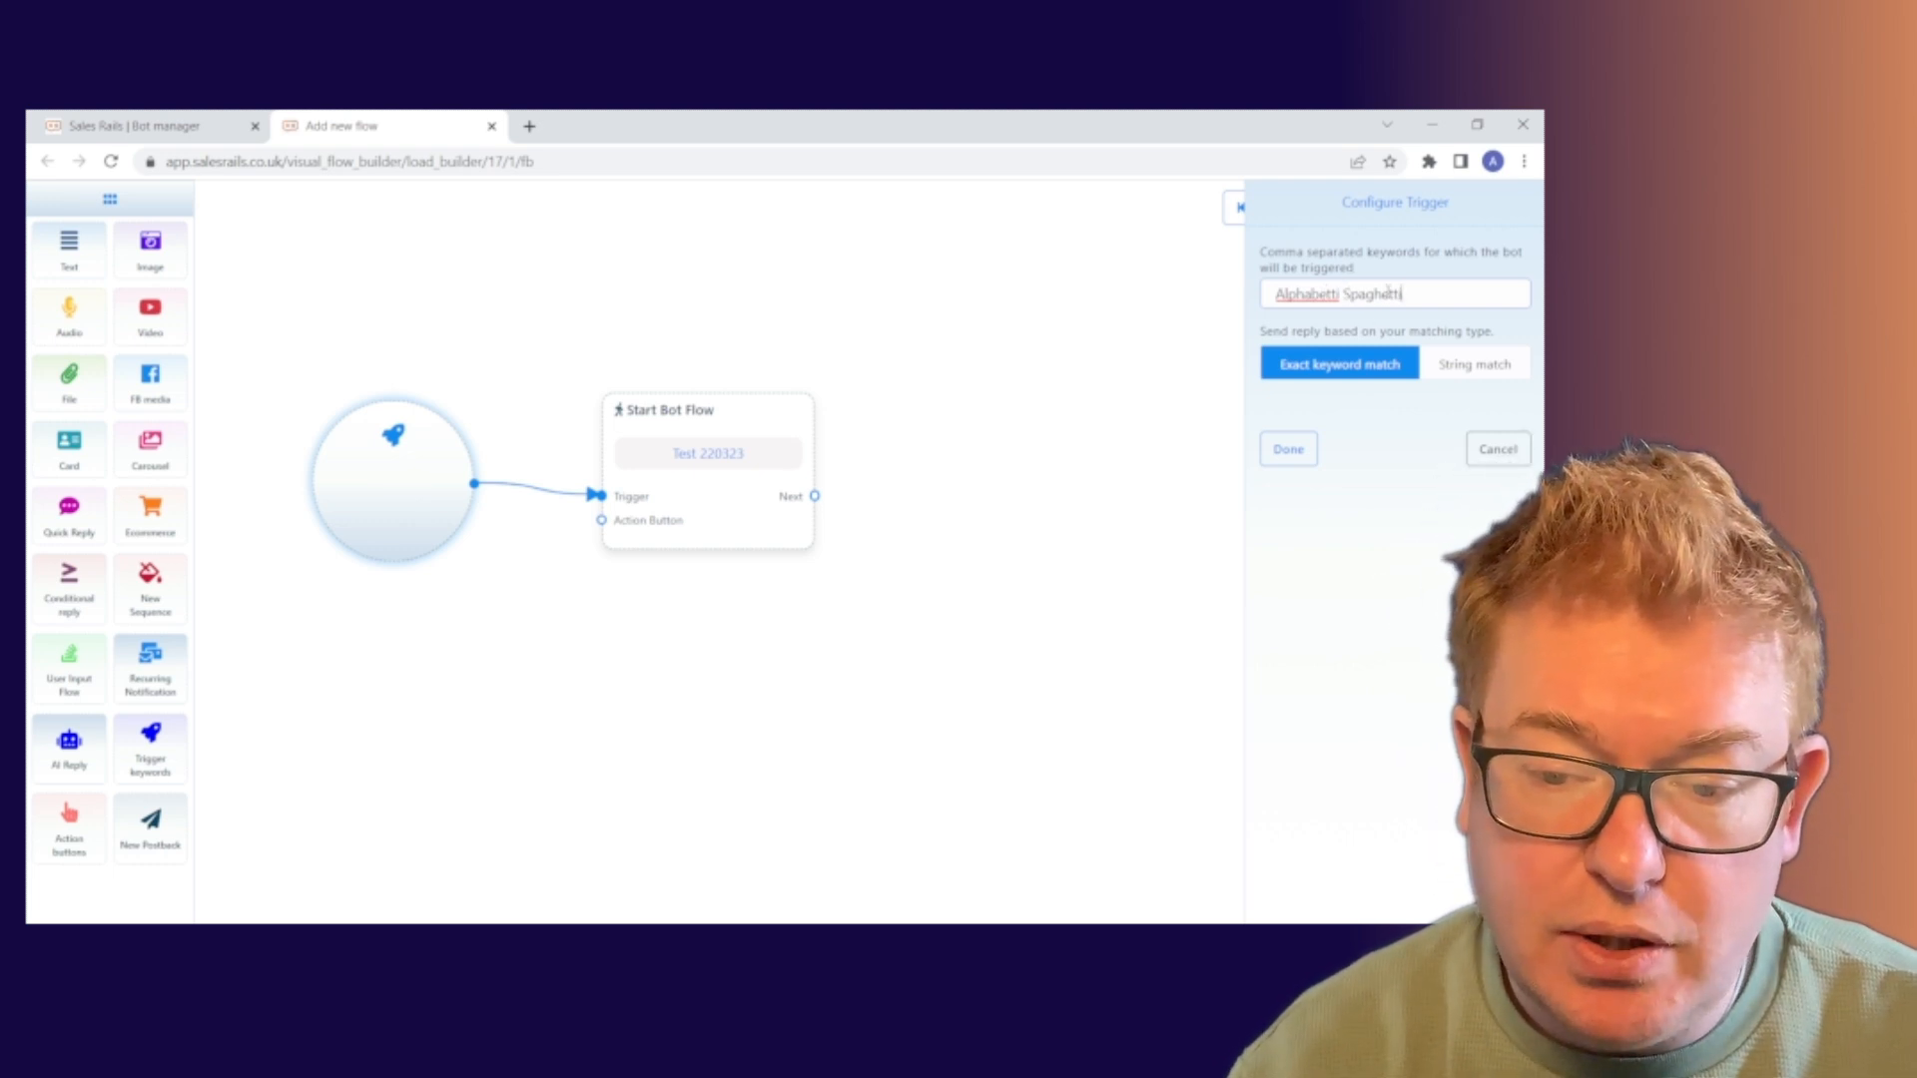
click(1487, 367)
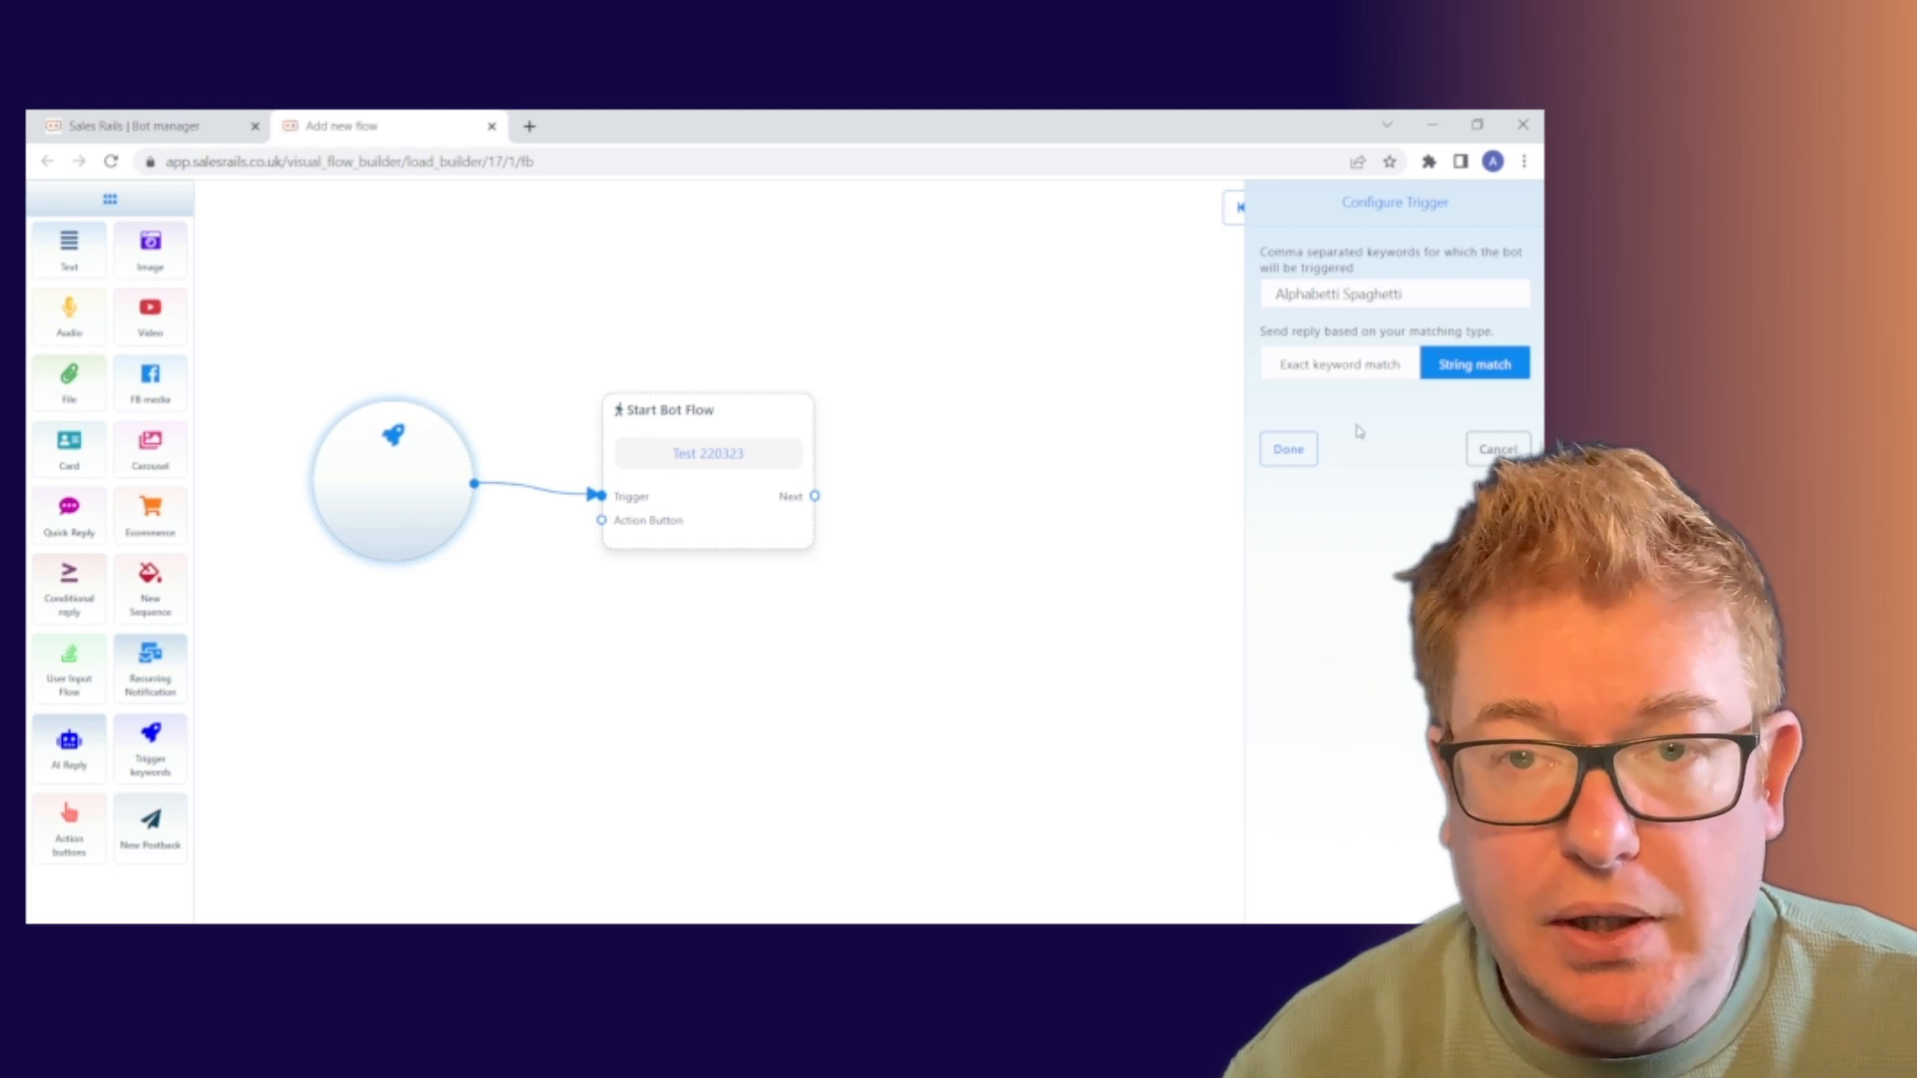
click(1288, 449)
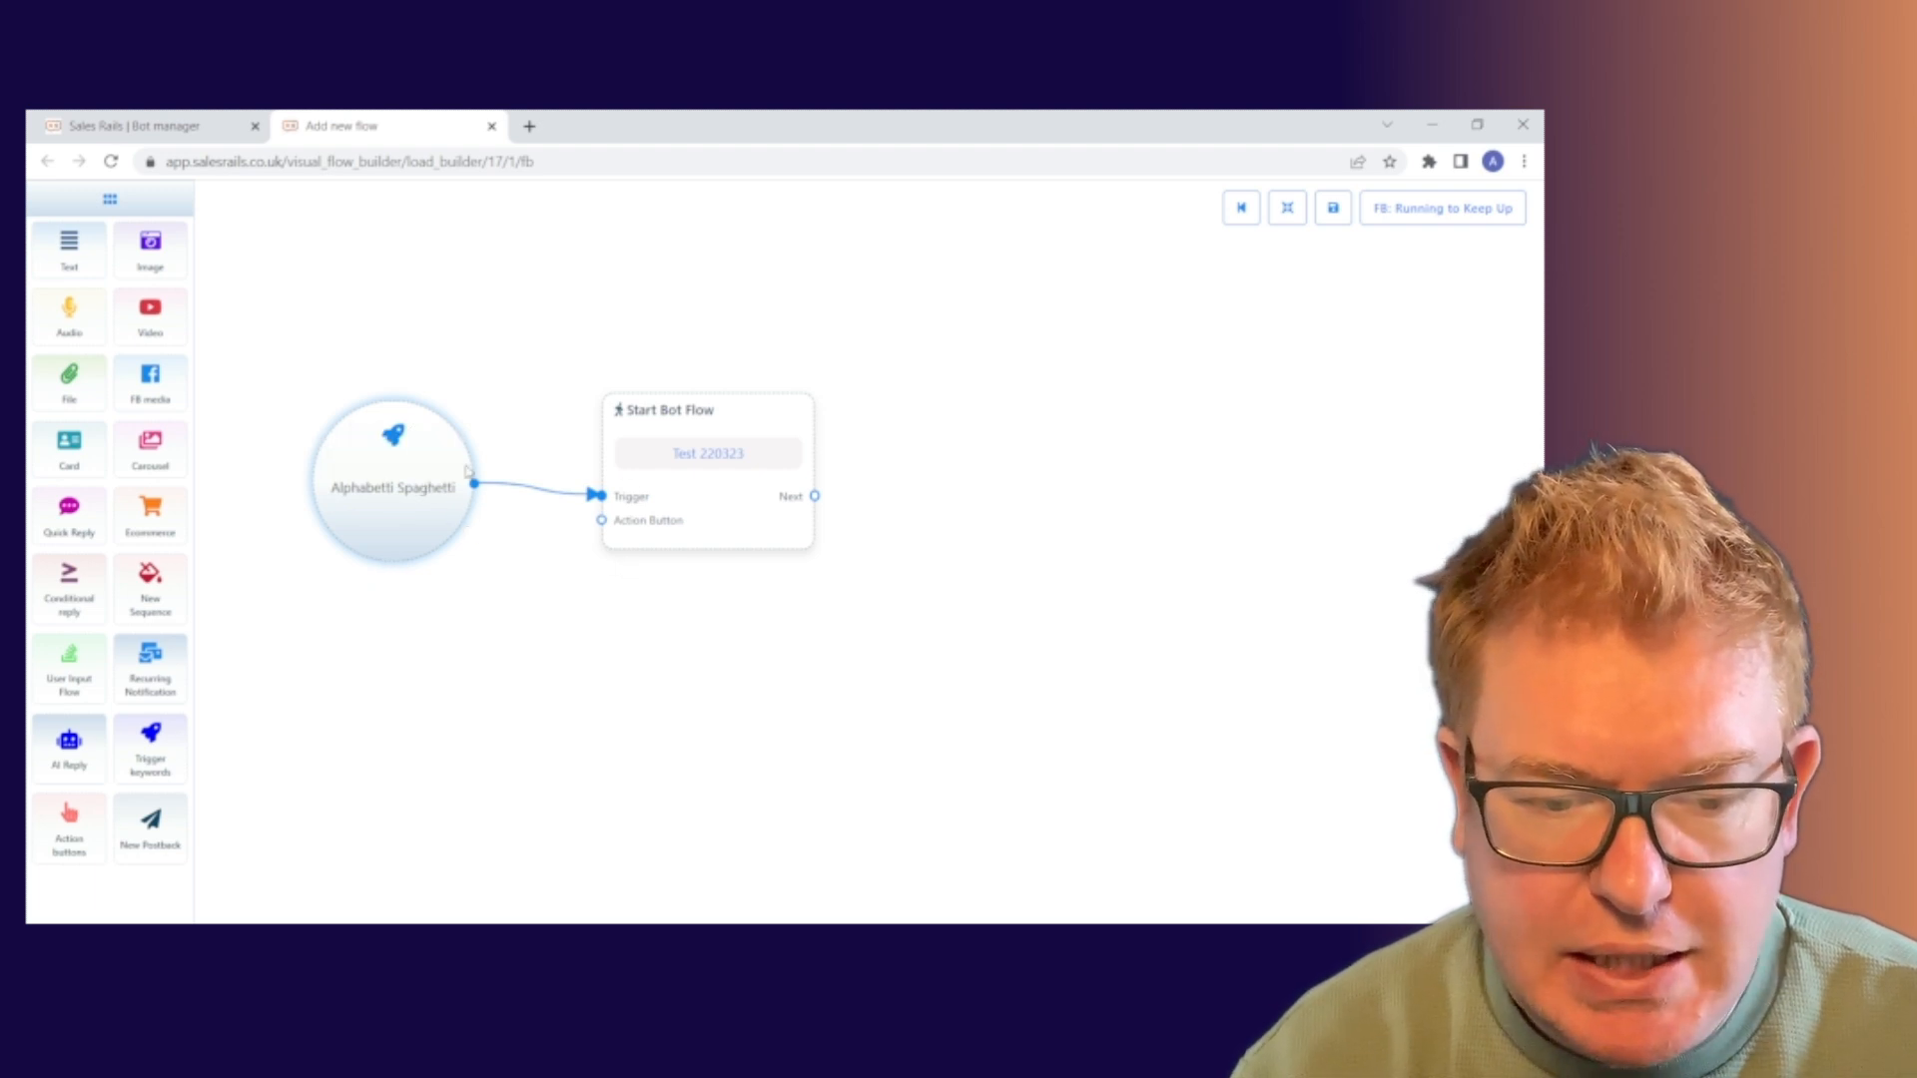
drag(361, 425, 394, 397)
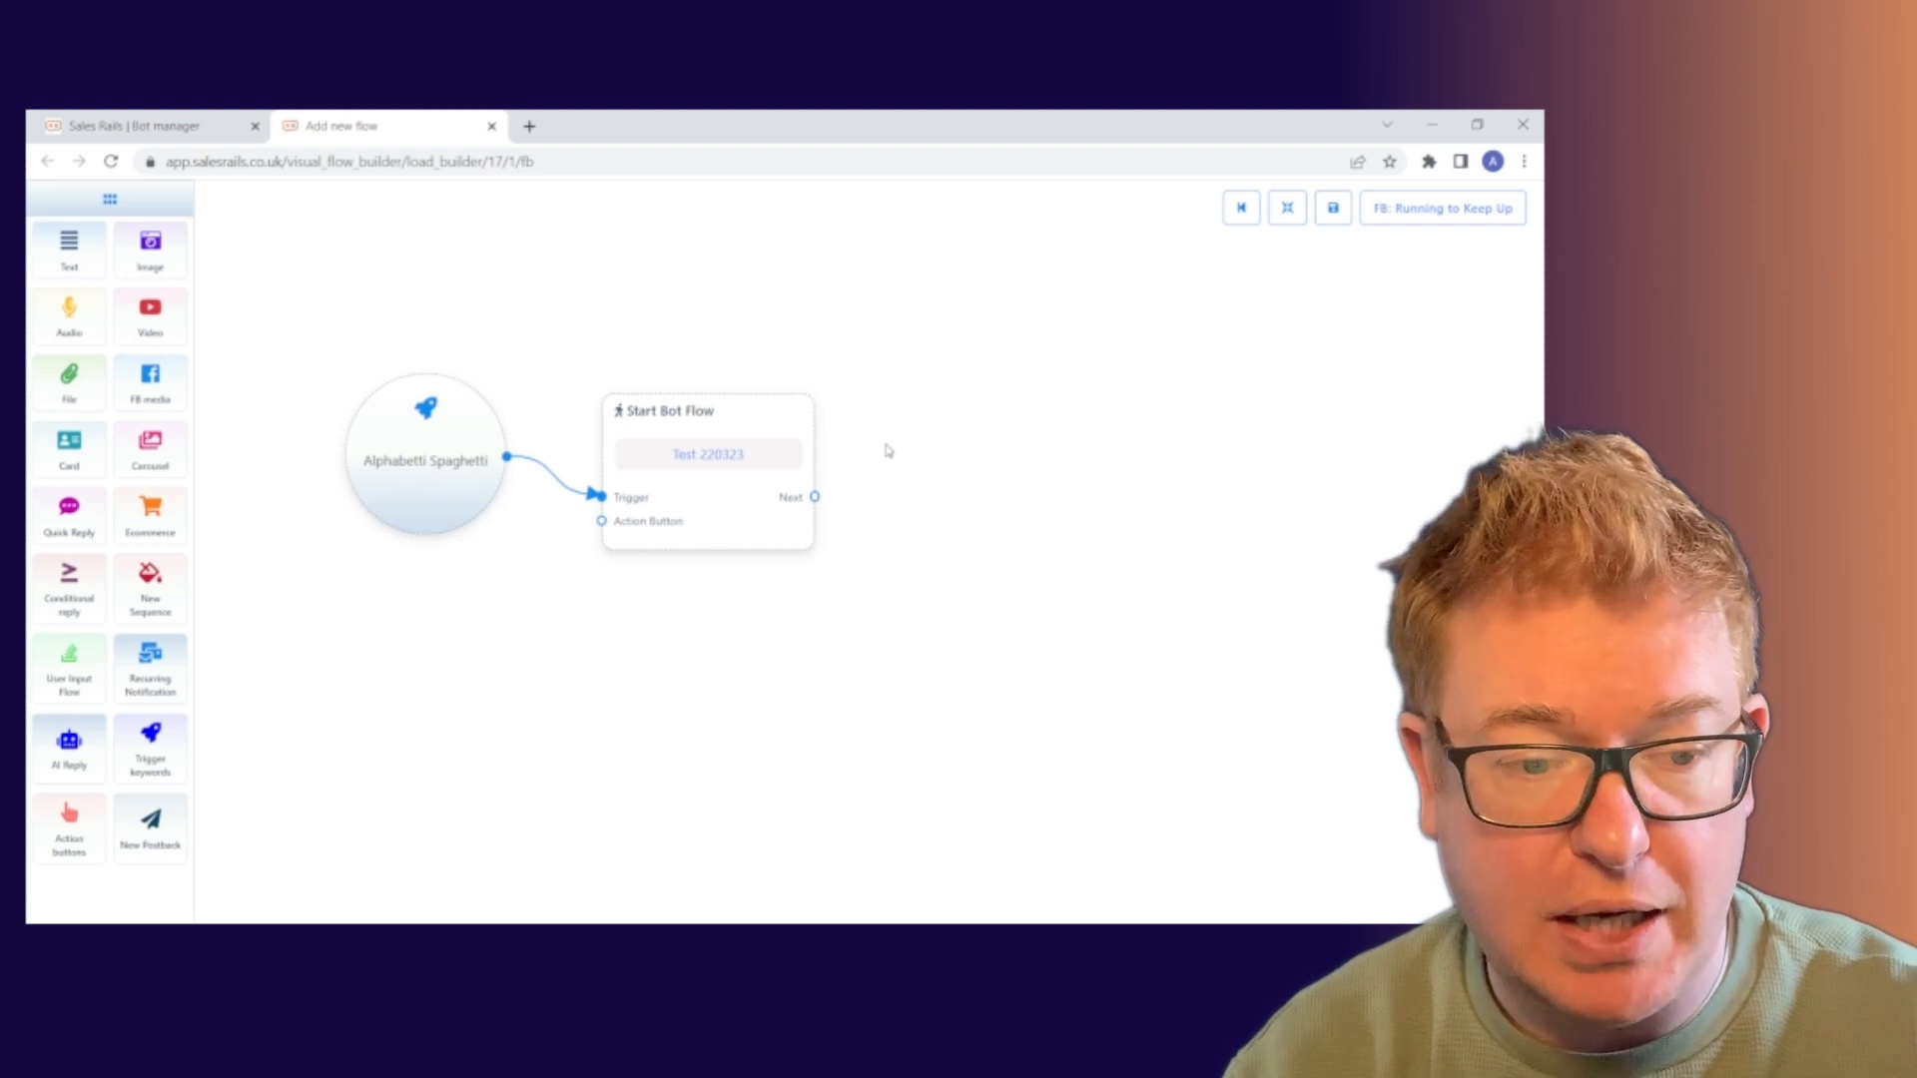
Delete the two stray Text nodes, leaving only the trigger and Start Bot Flow
mouse_move(69, 243)
mouse_down()
mouse_move(965, 400)
mouse_move(75, 254)
mouse_up()
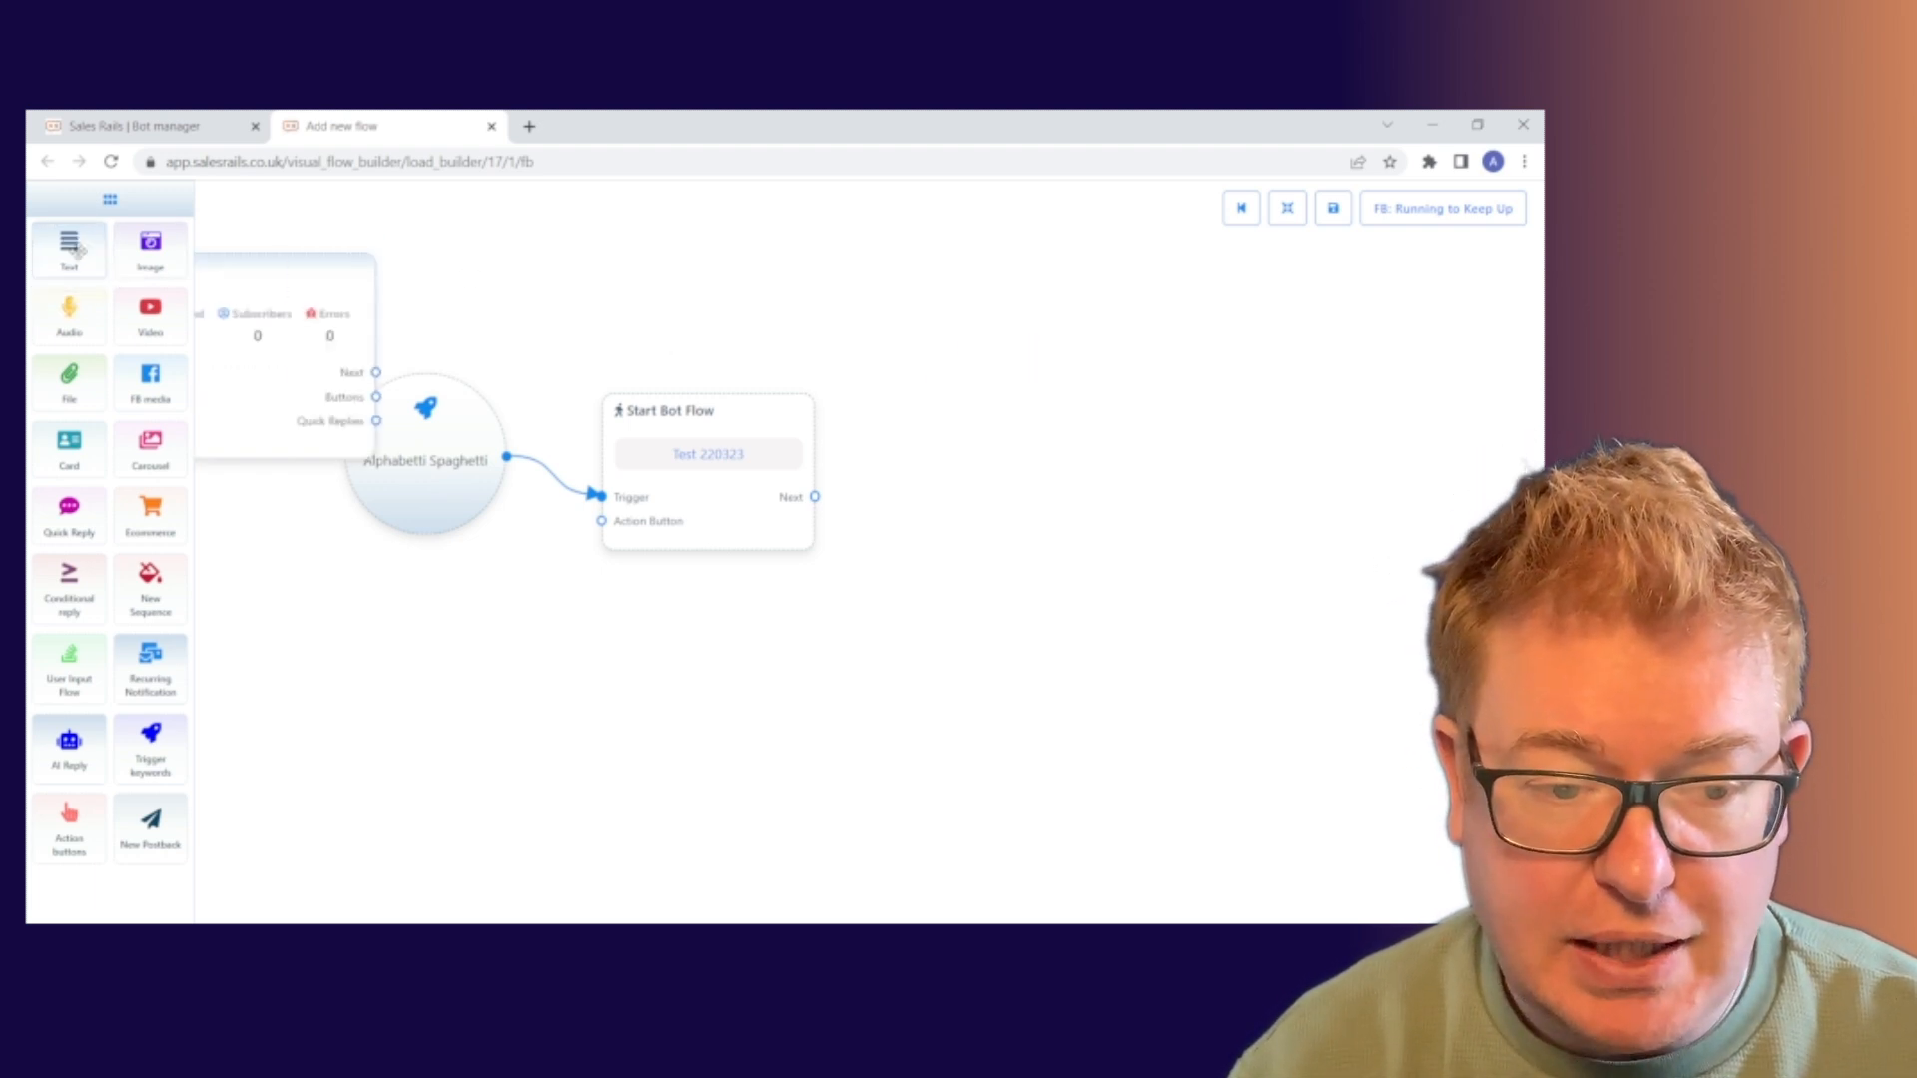
right_click(223, 273)
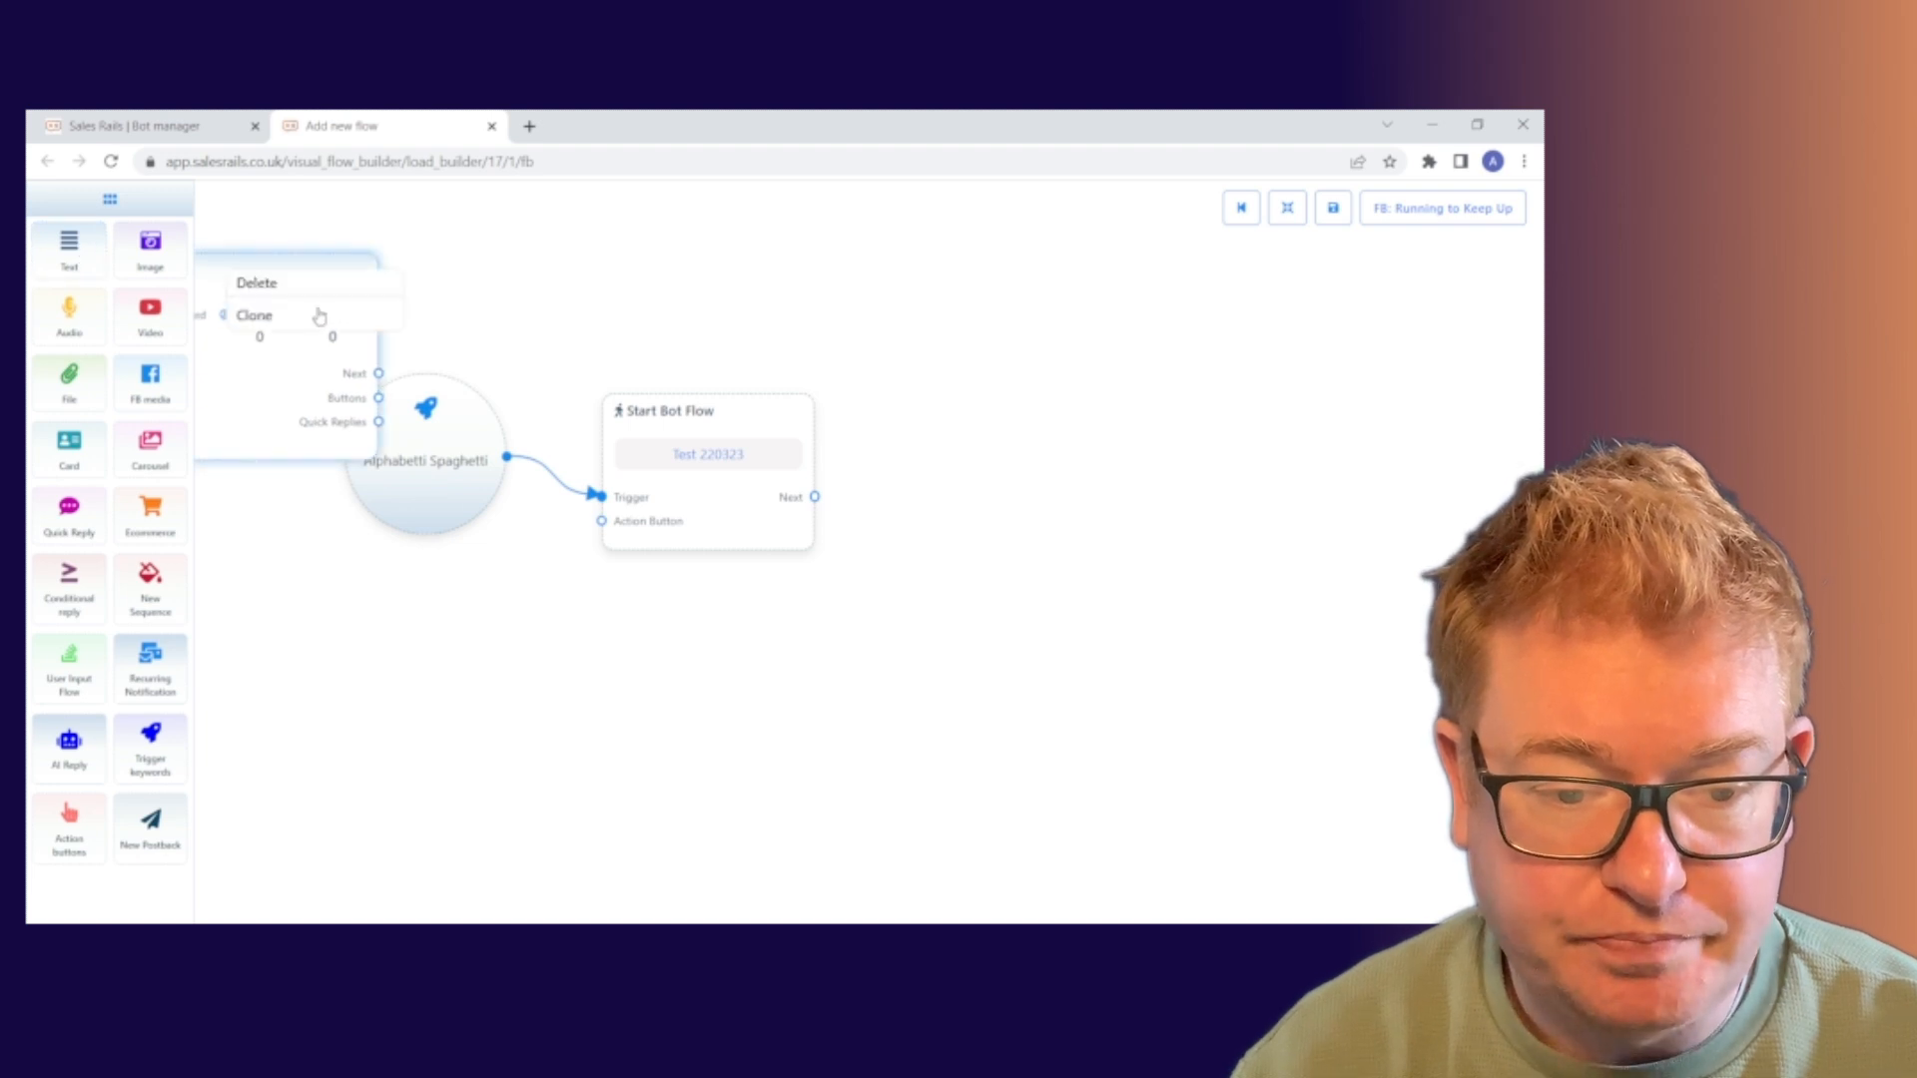
click(296, 287)
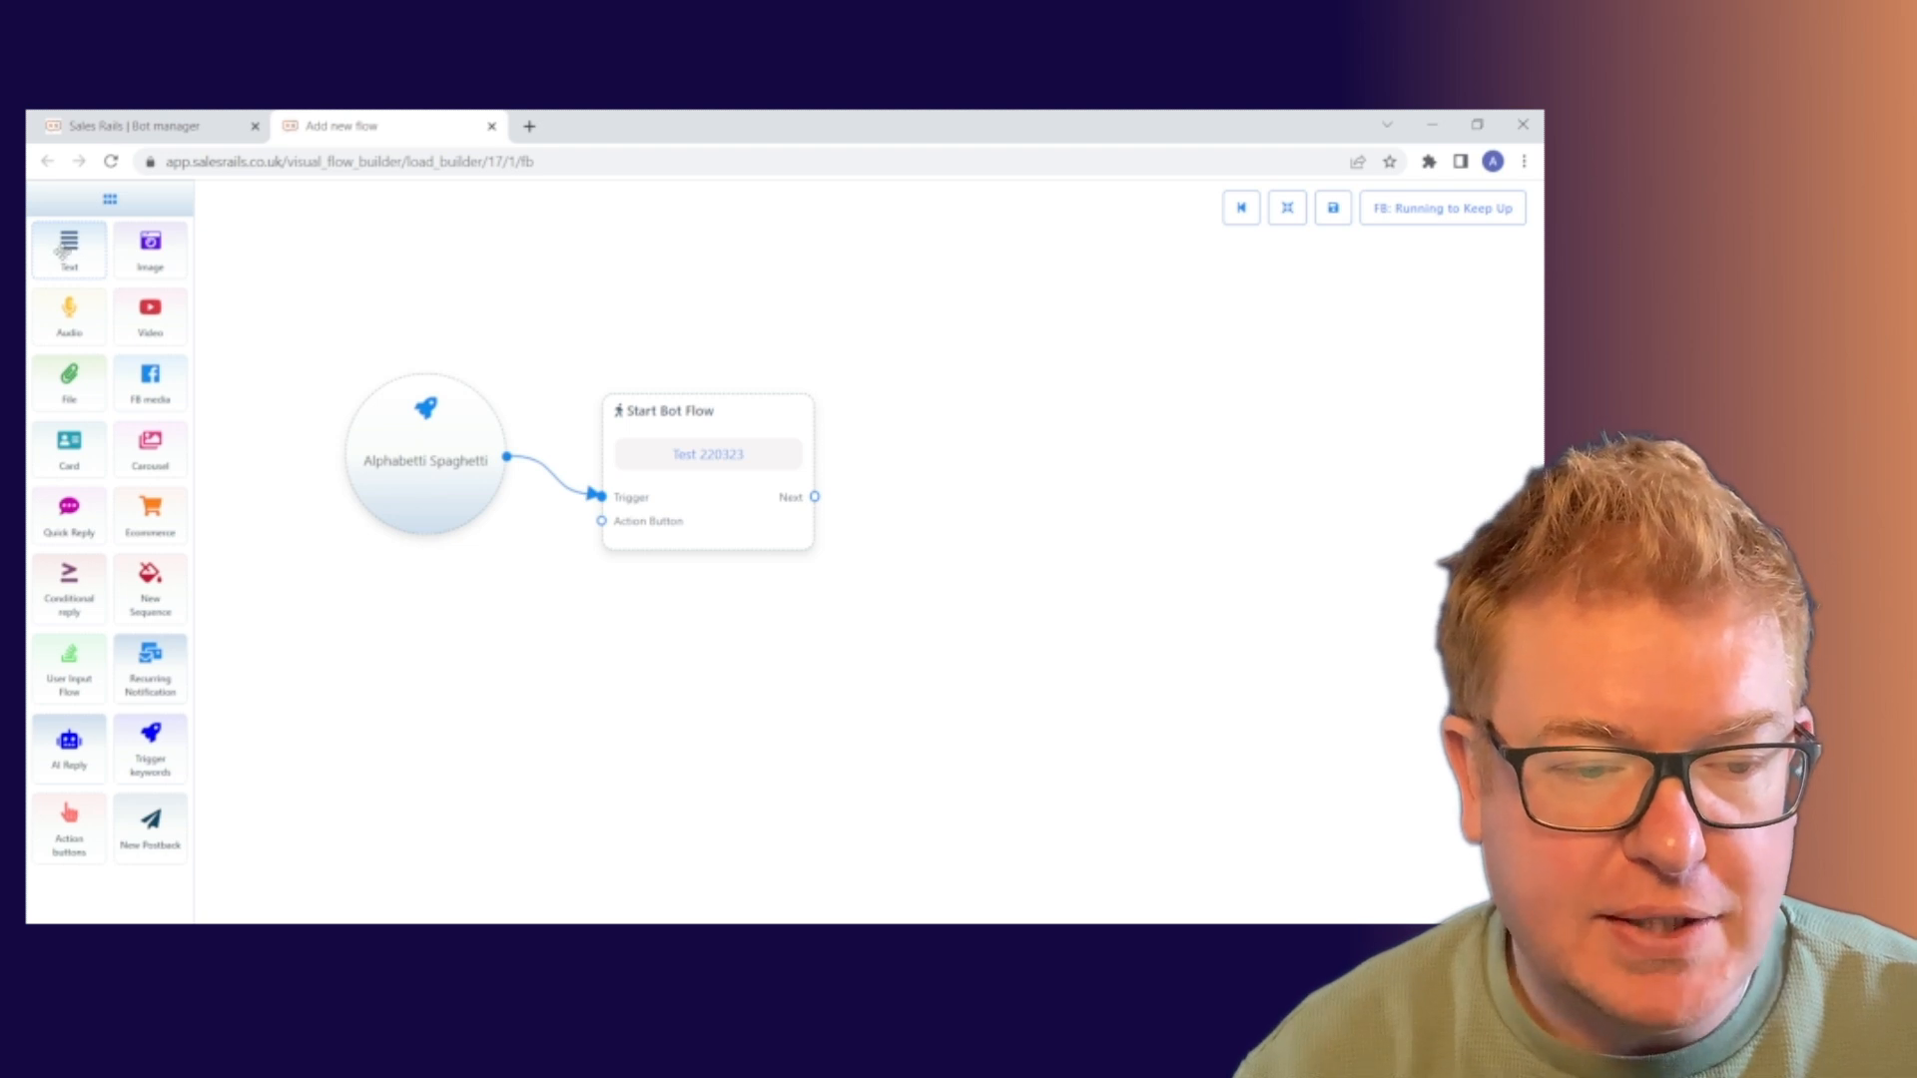
drag(58, 249, 1043, 414)
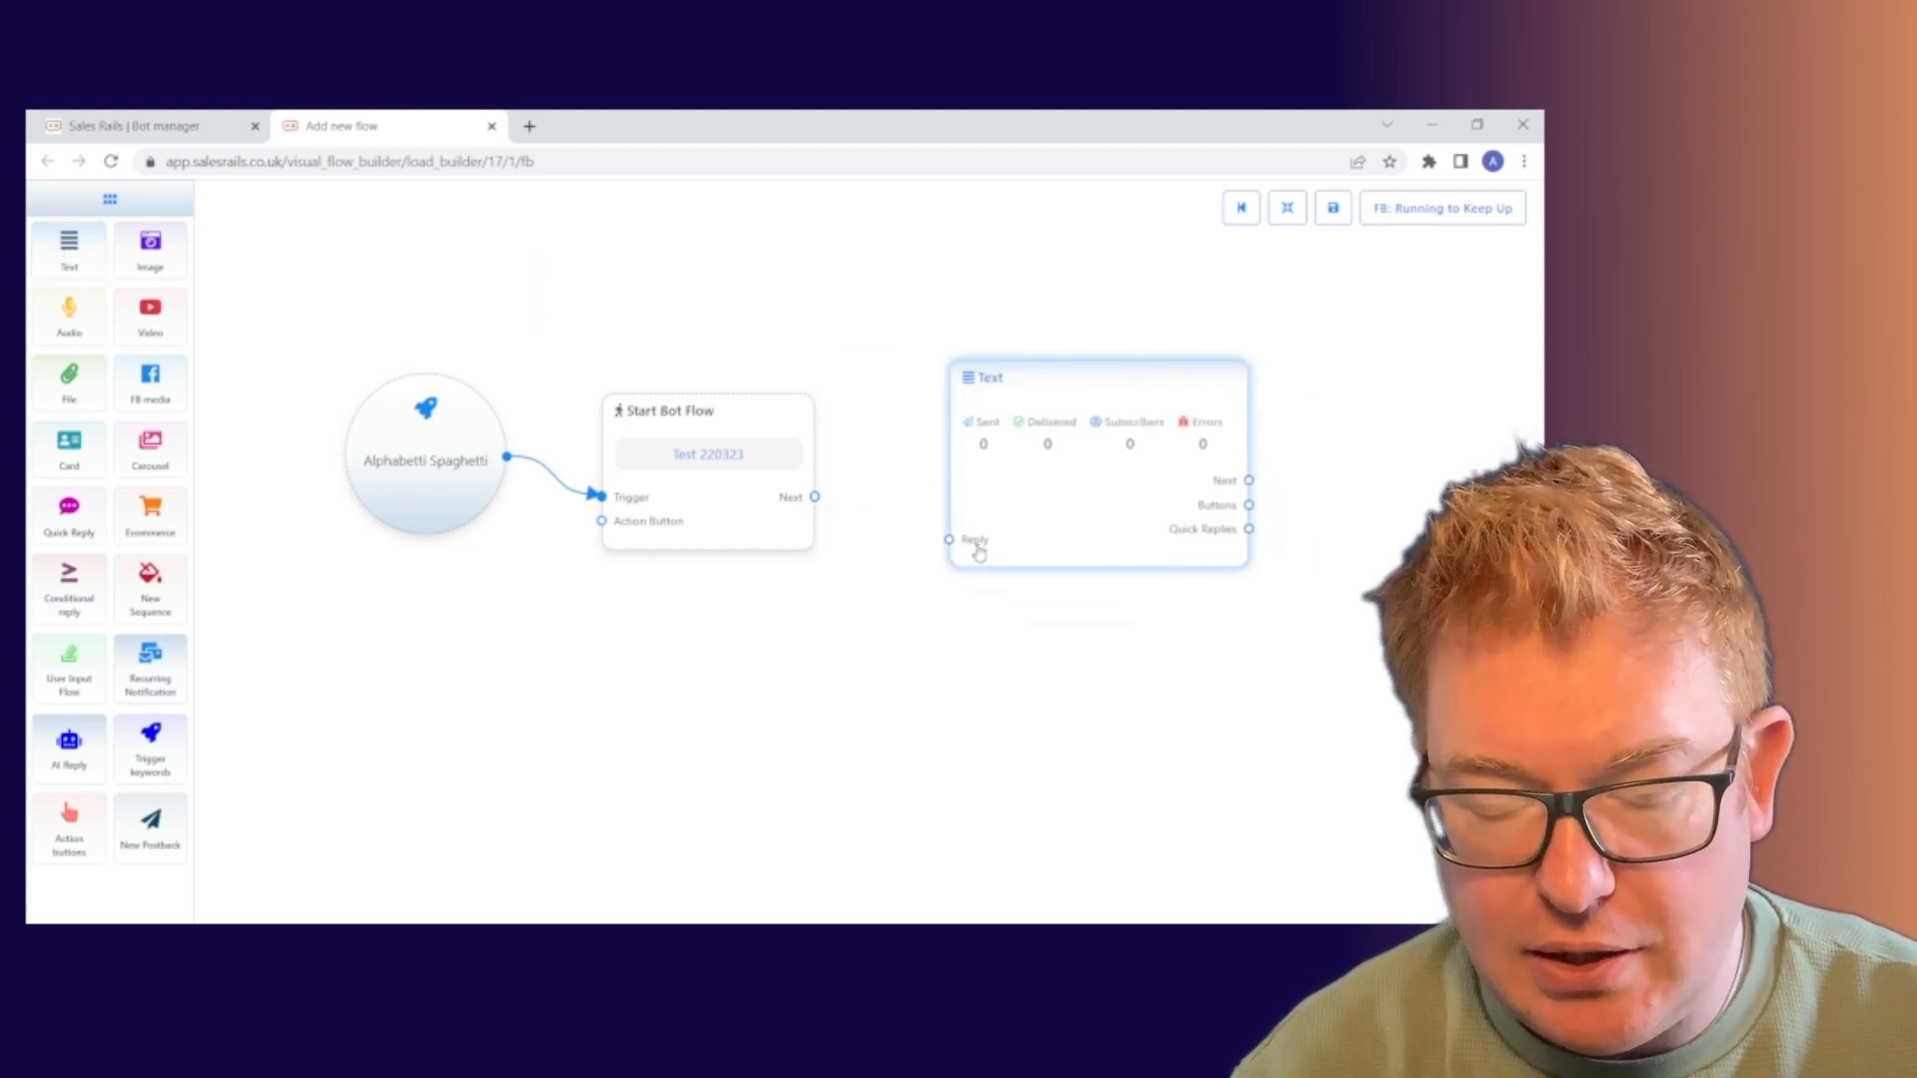
right_click(1039, 503)
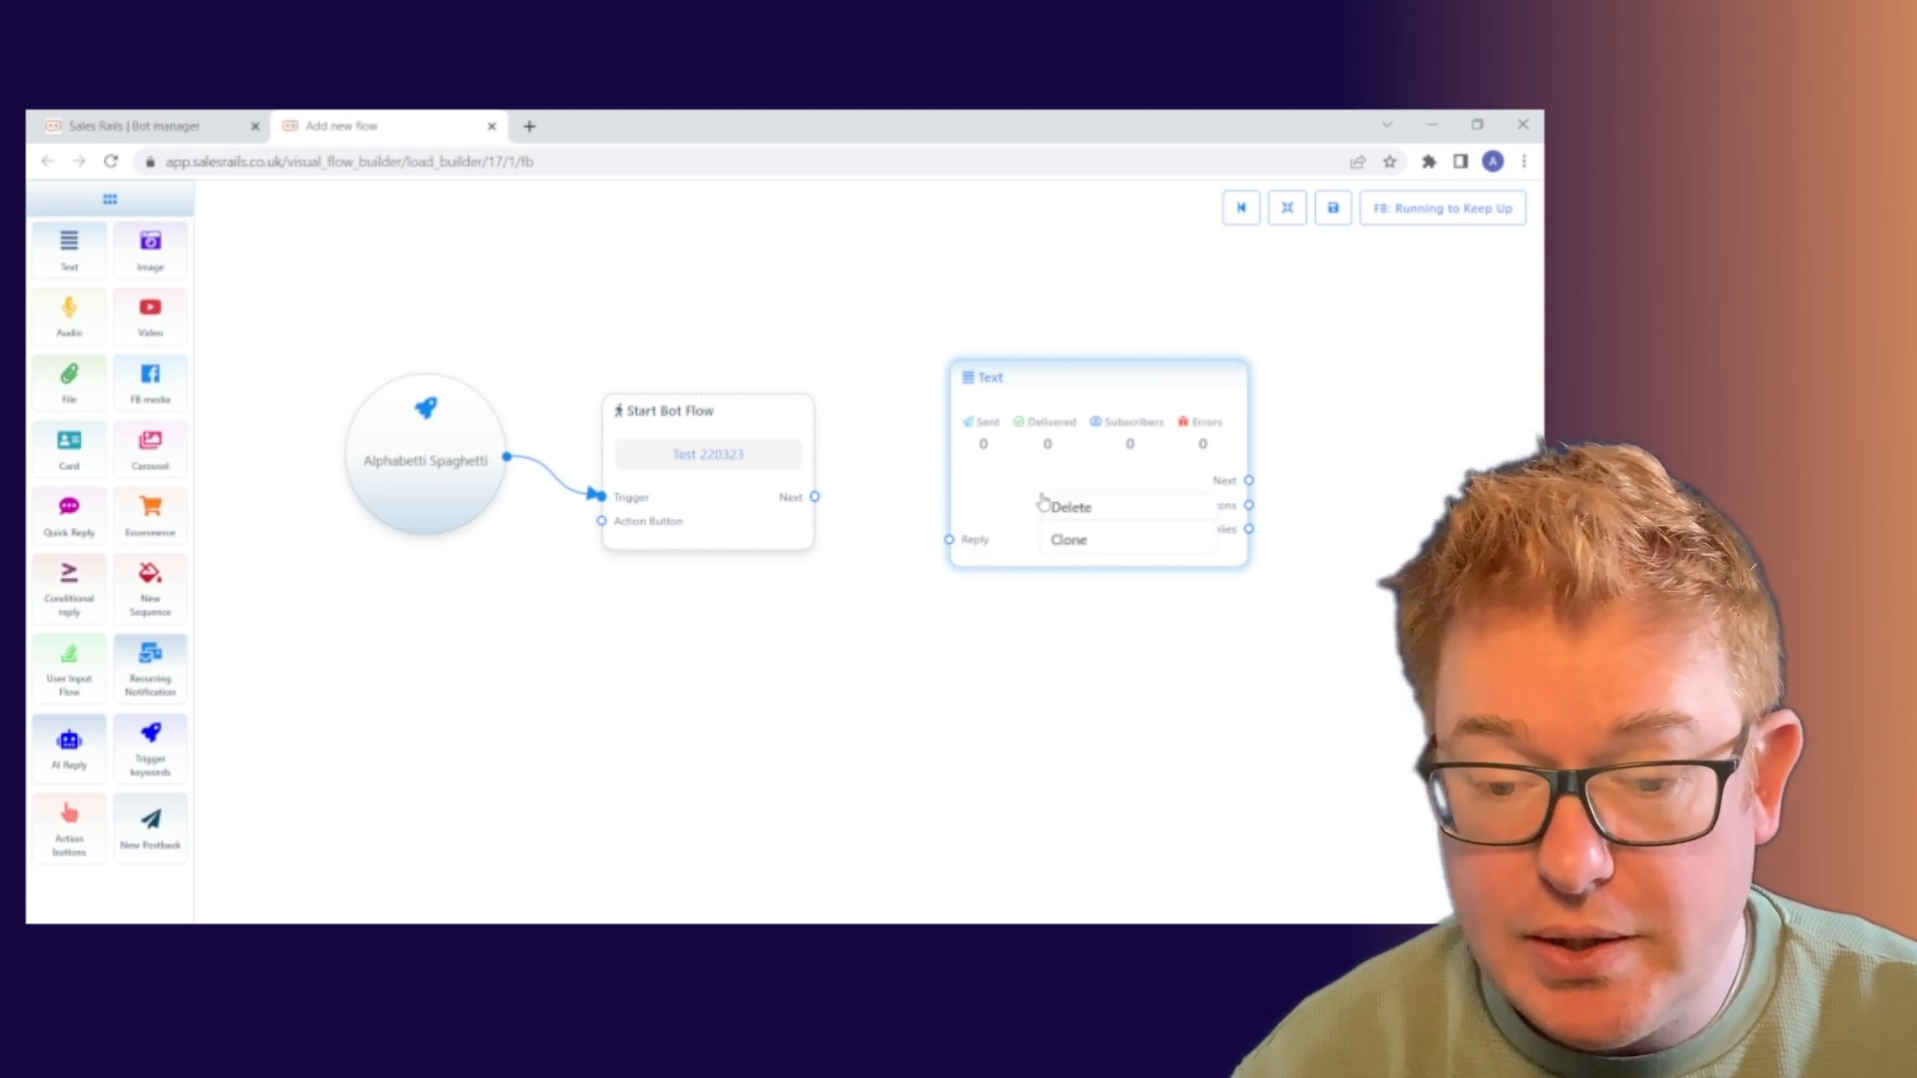
click(1093, 516)
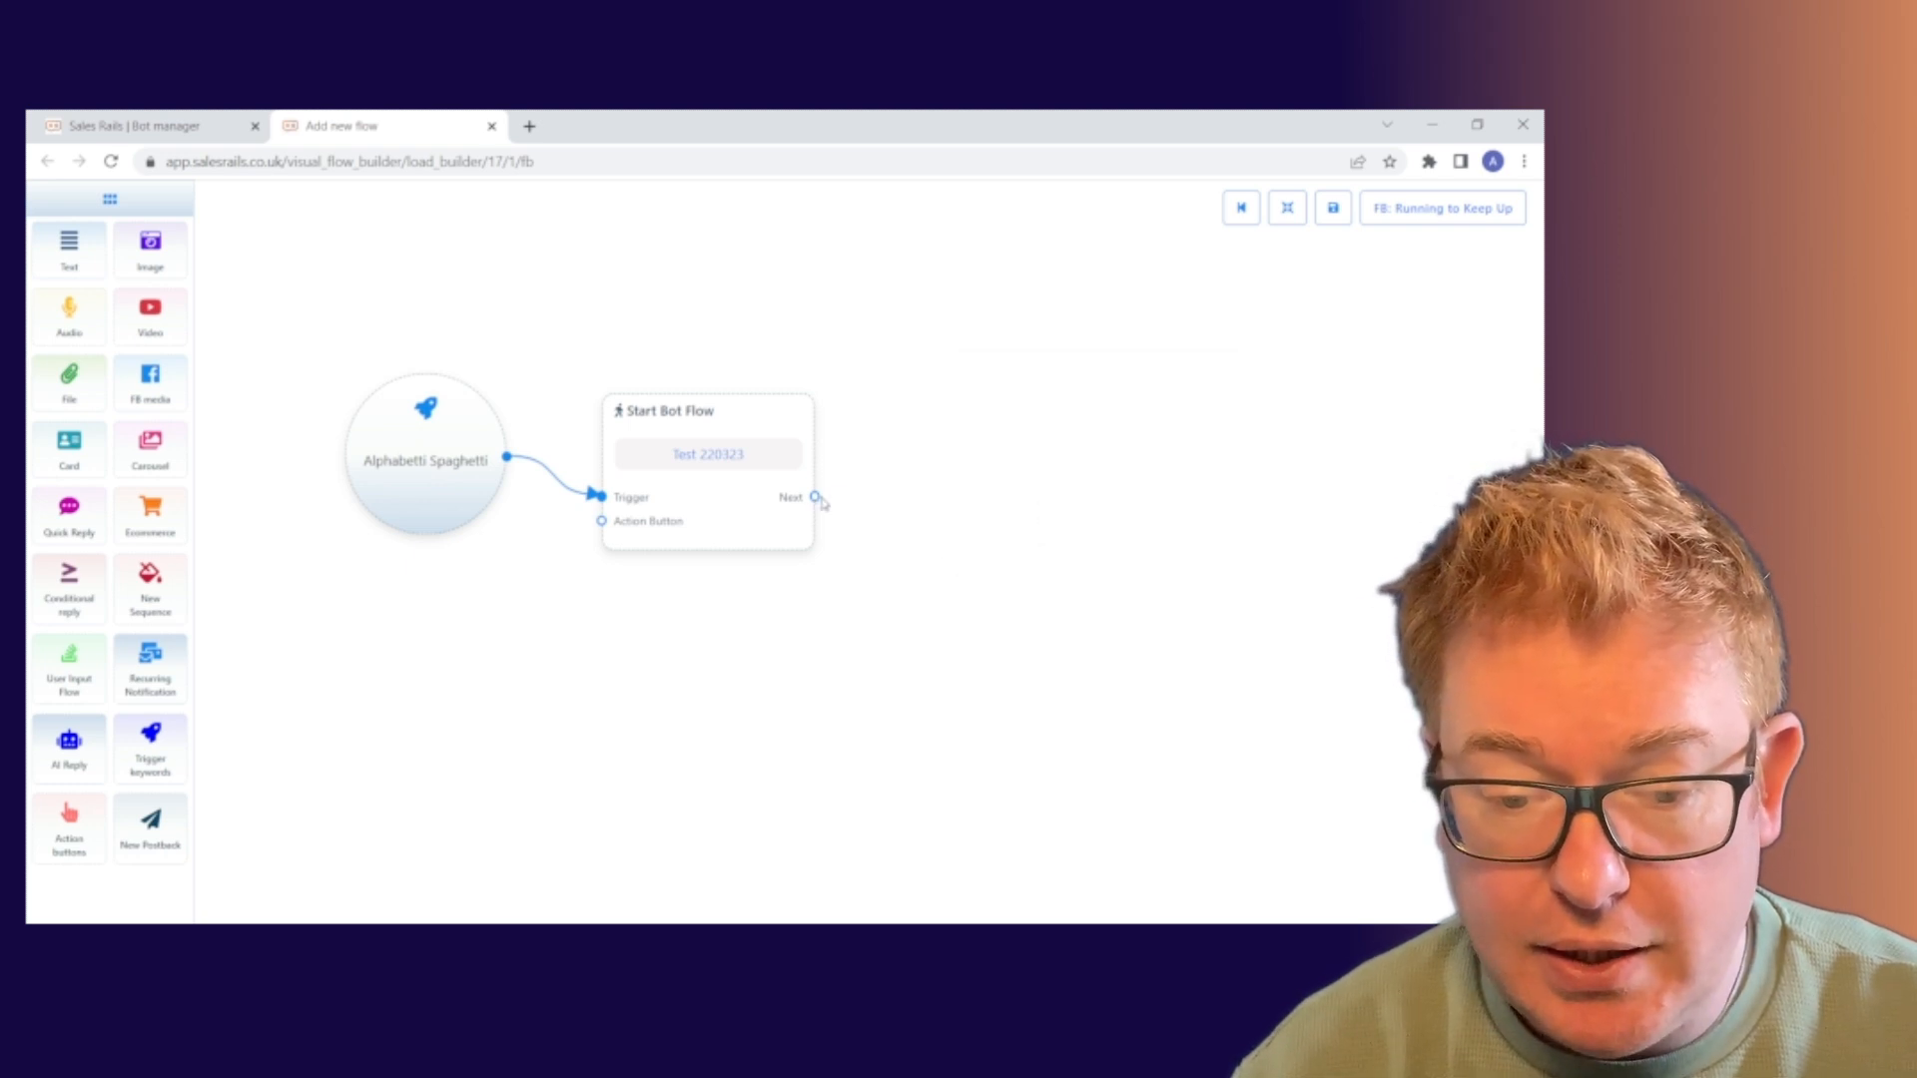
drag(816, 498, 921, 504)
Attach a Text node to Start Bot Flow's Next output and open its message settings
drag(815, 497, 1014, 305)
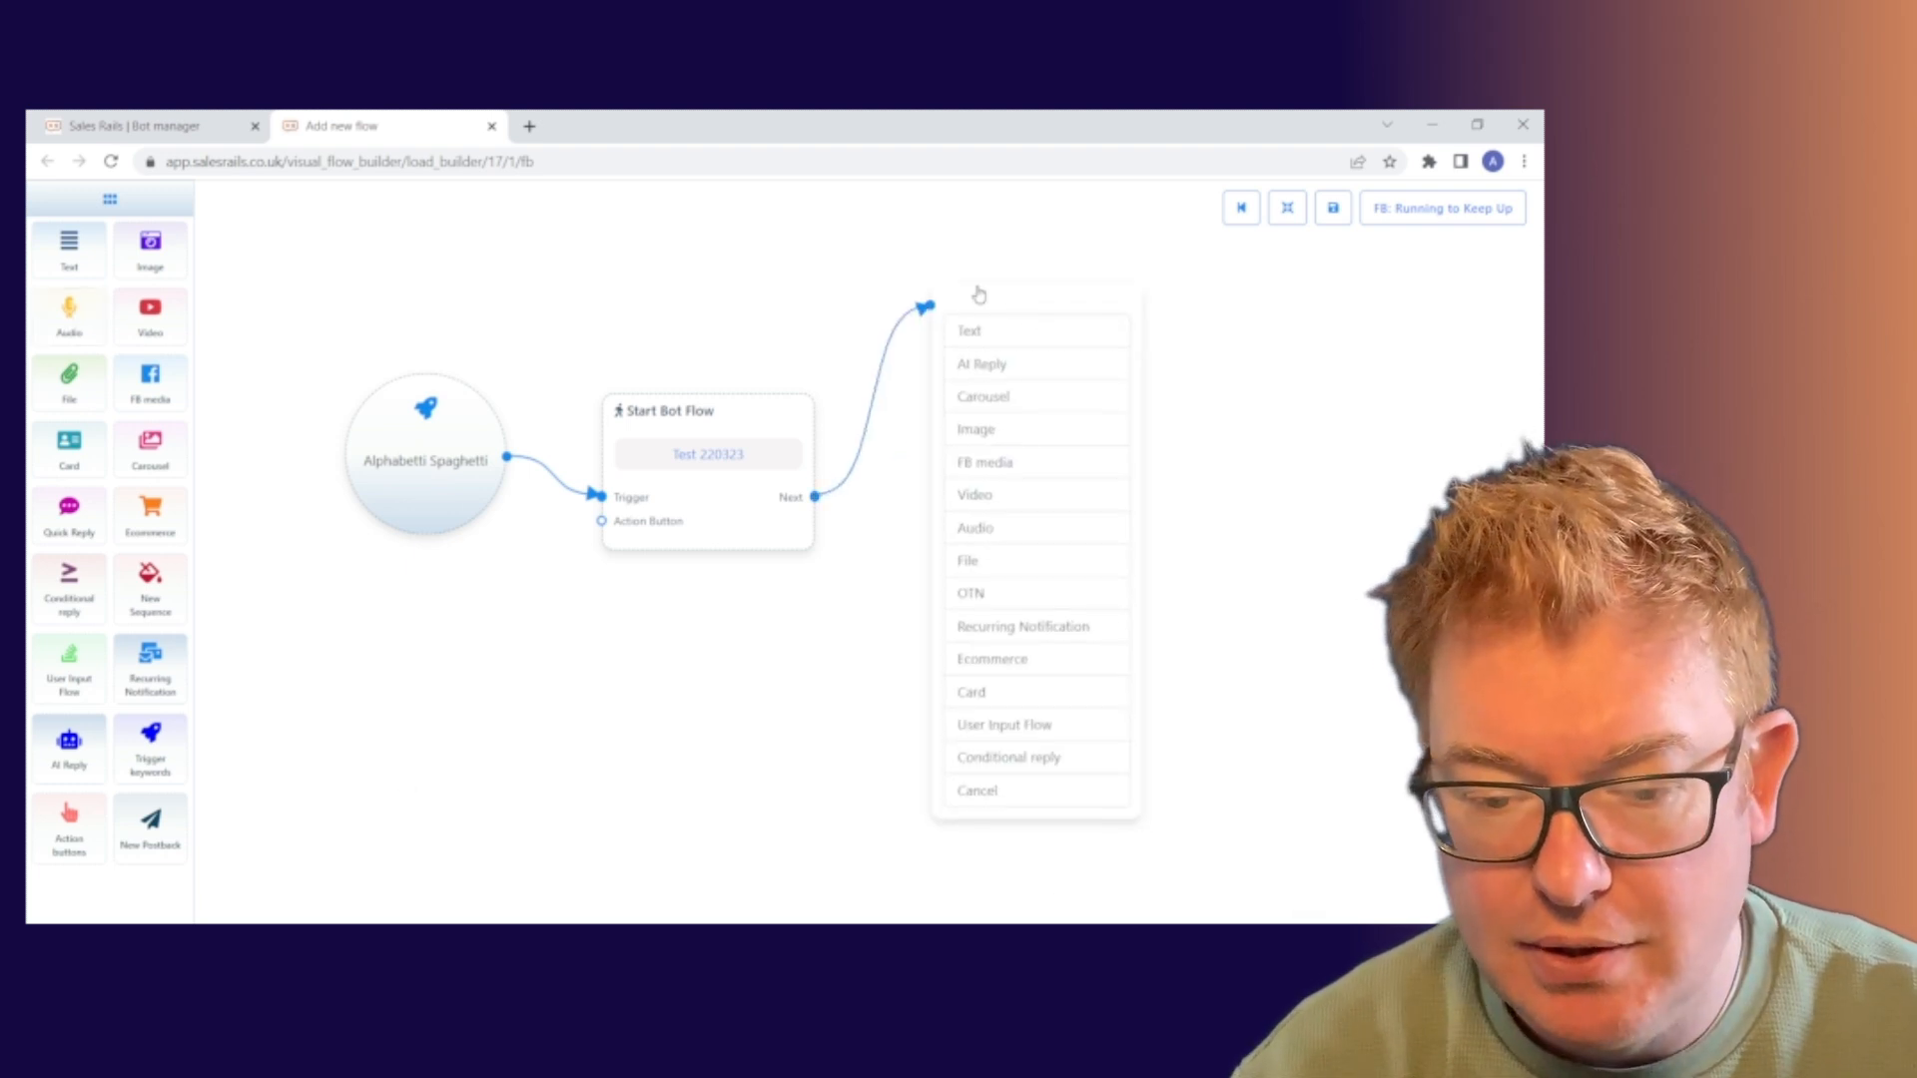
click(999, 334)
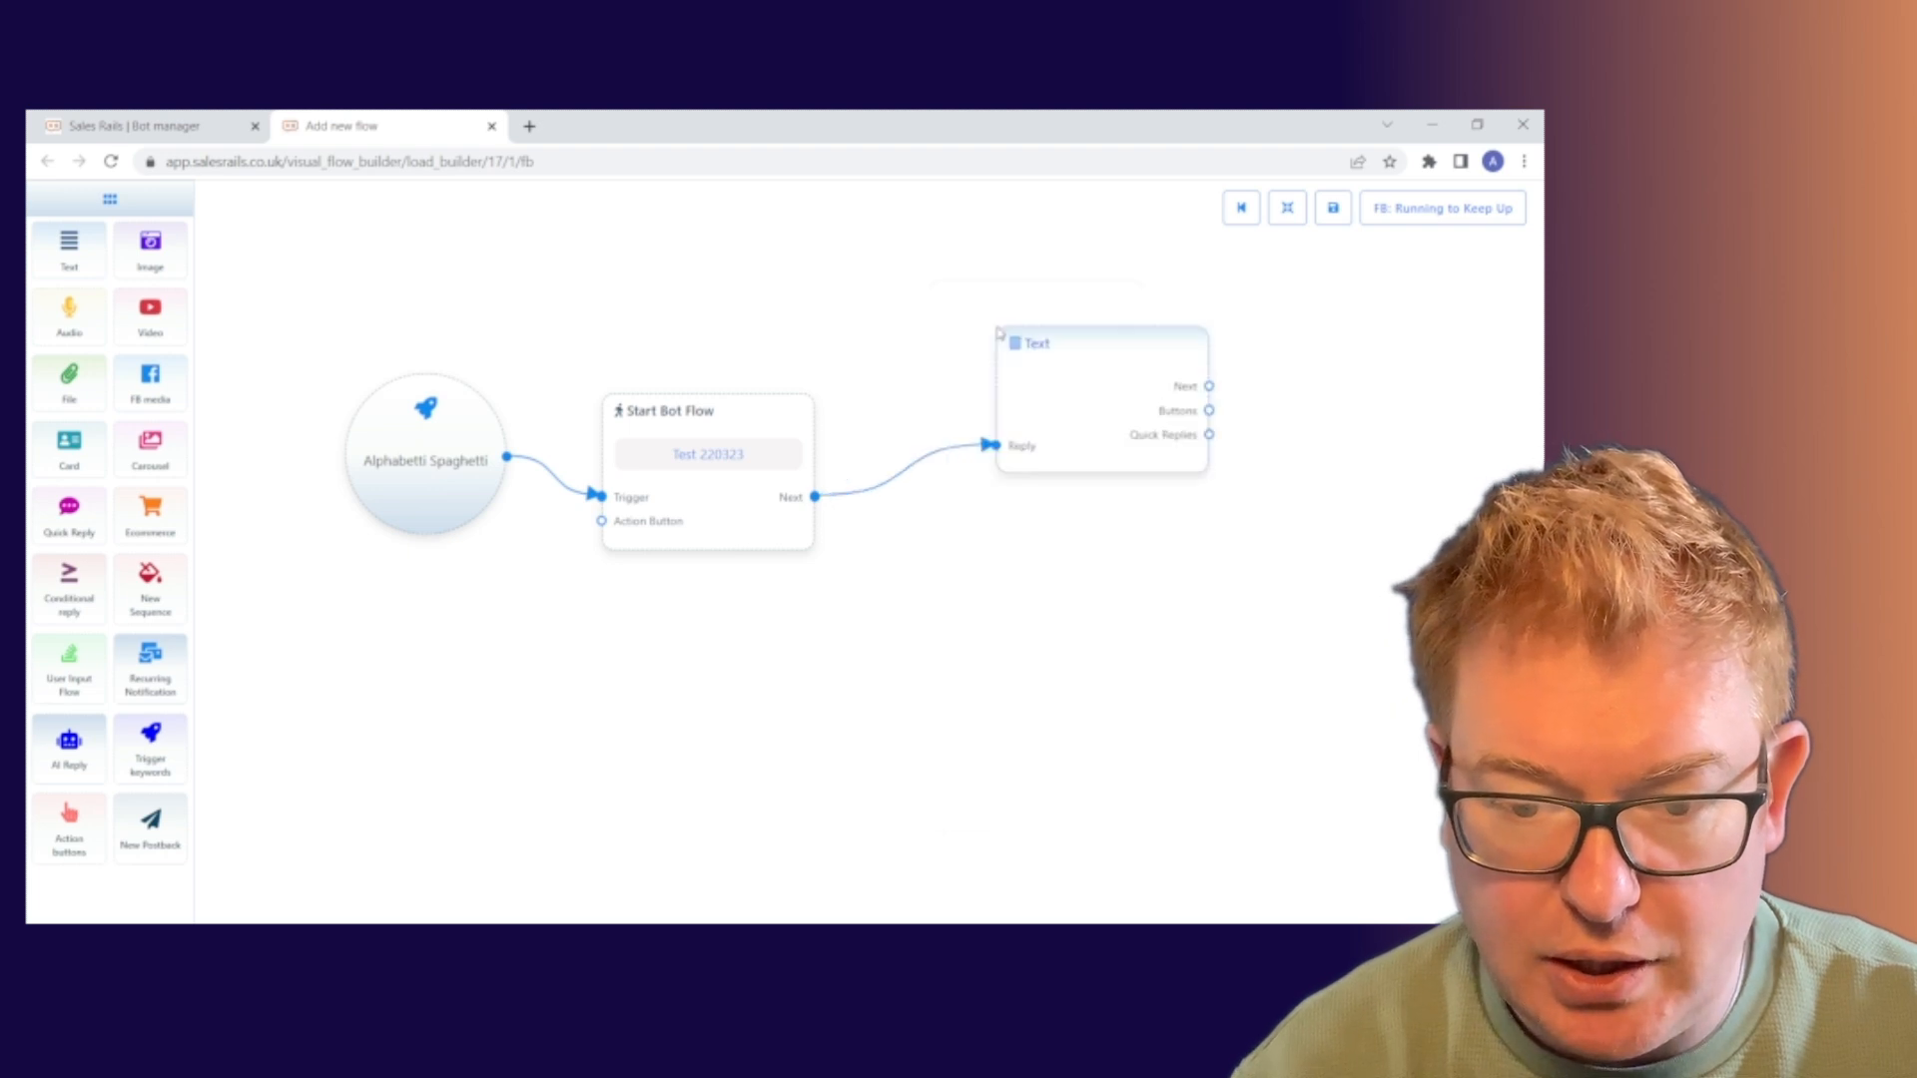
drag(1145, 351, 1037, 387)
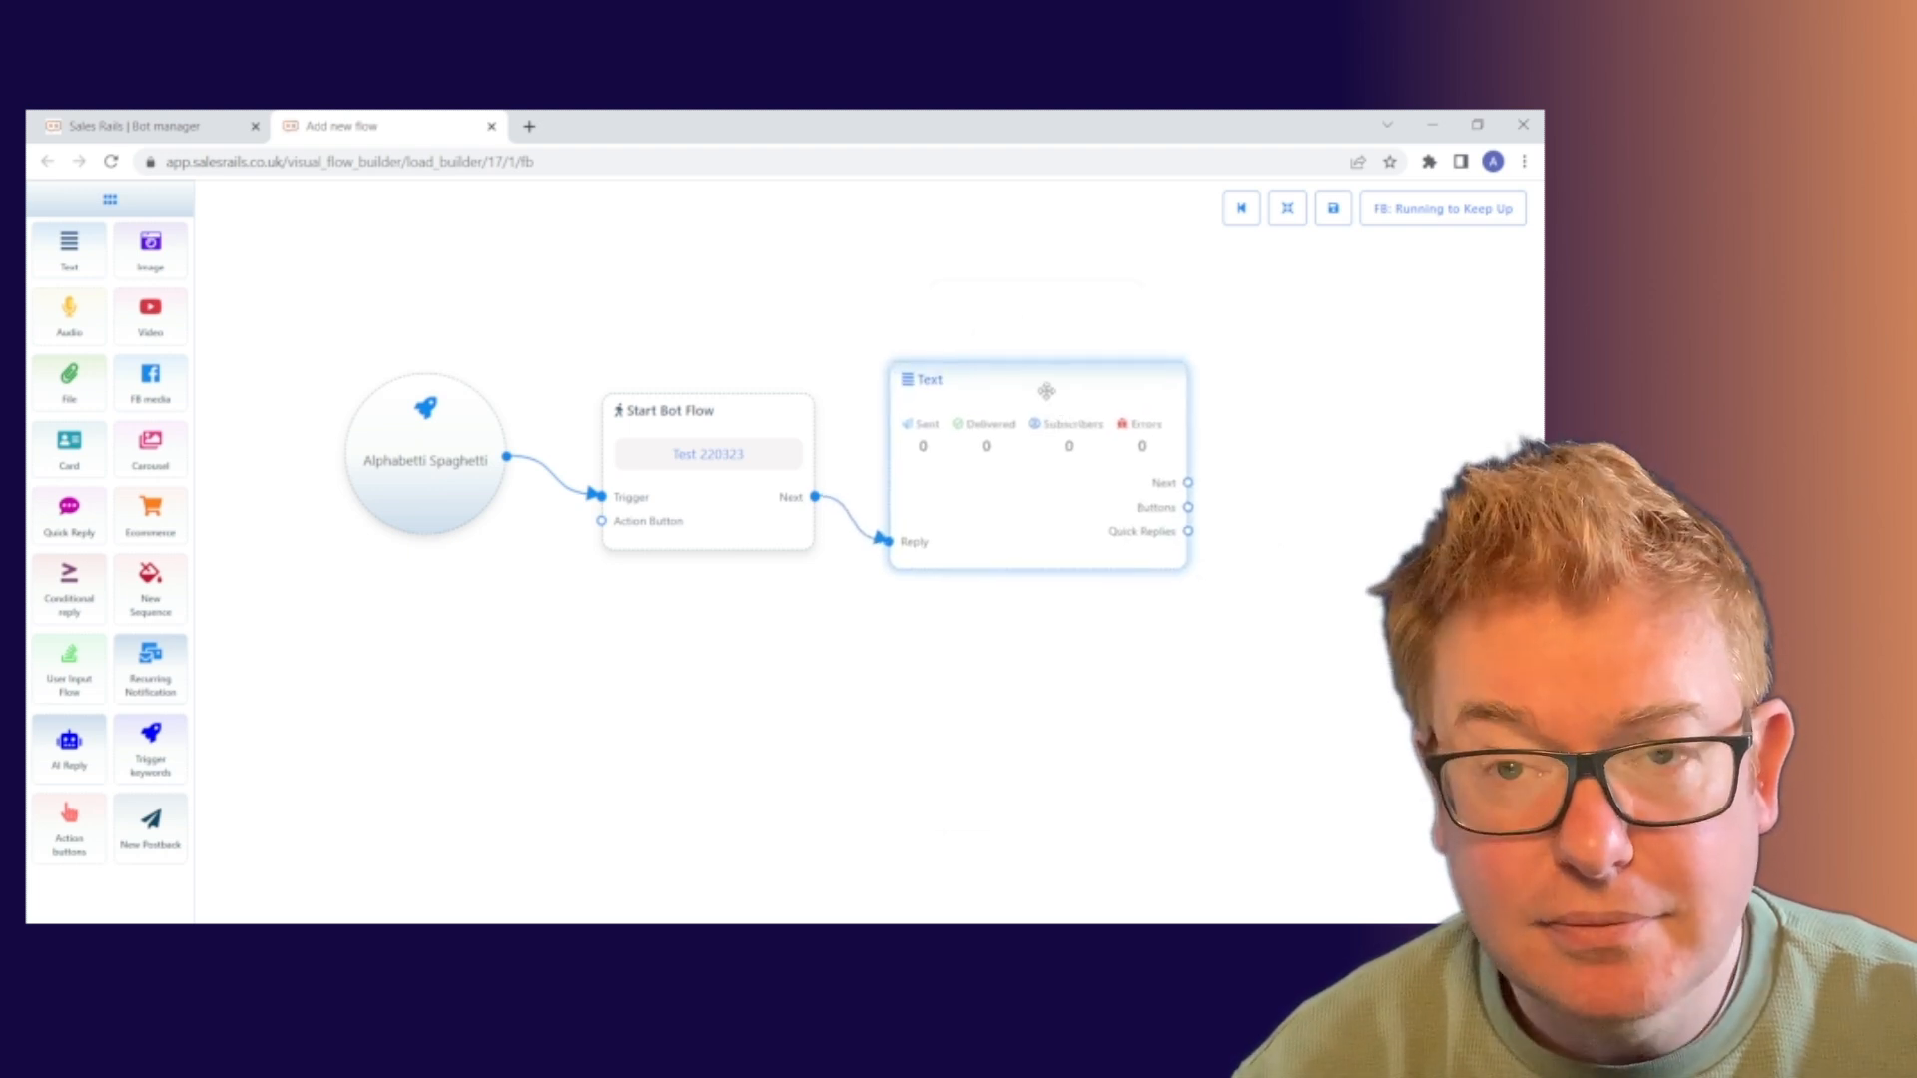
click(1046, 390)
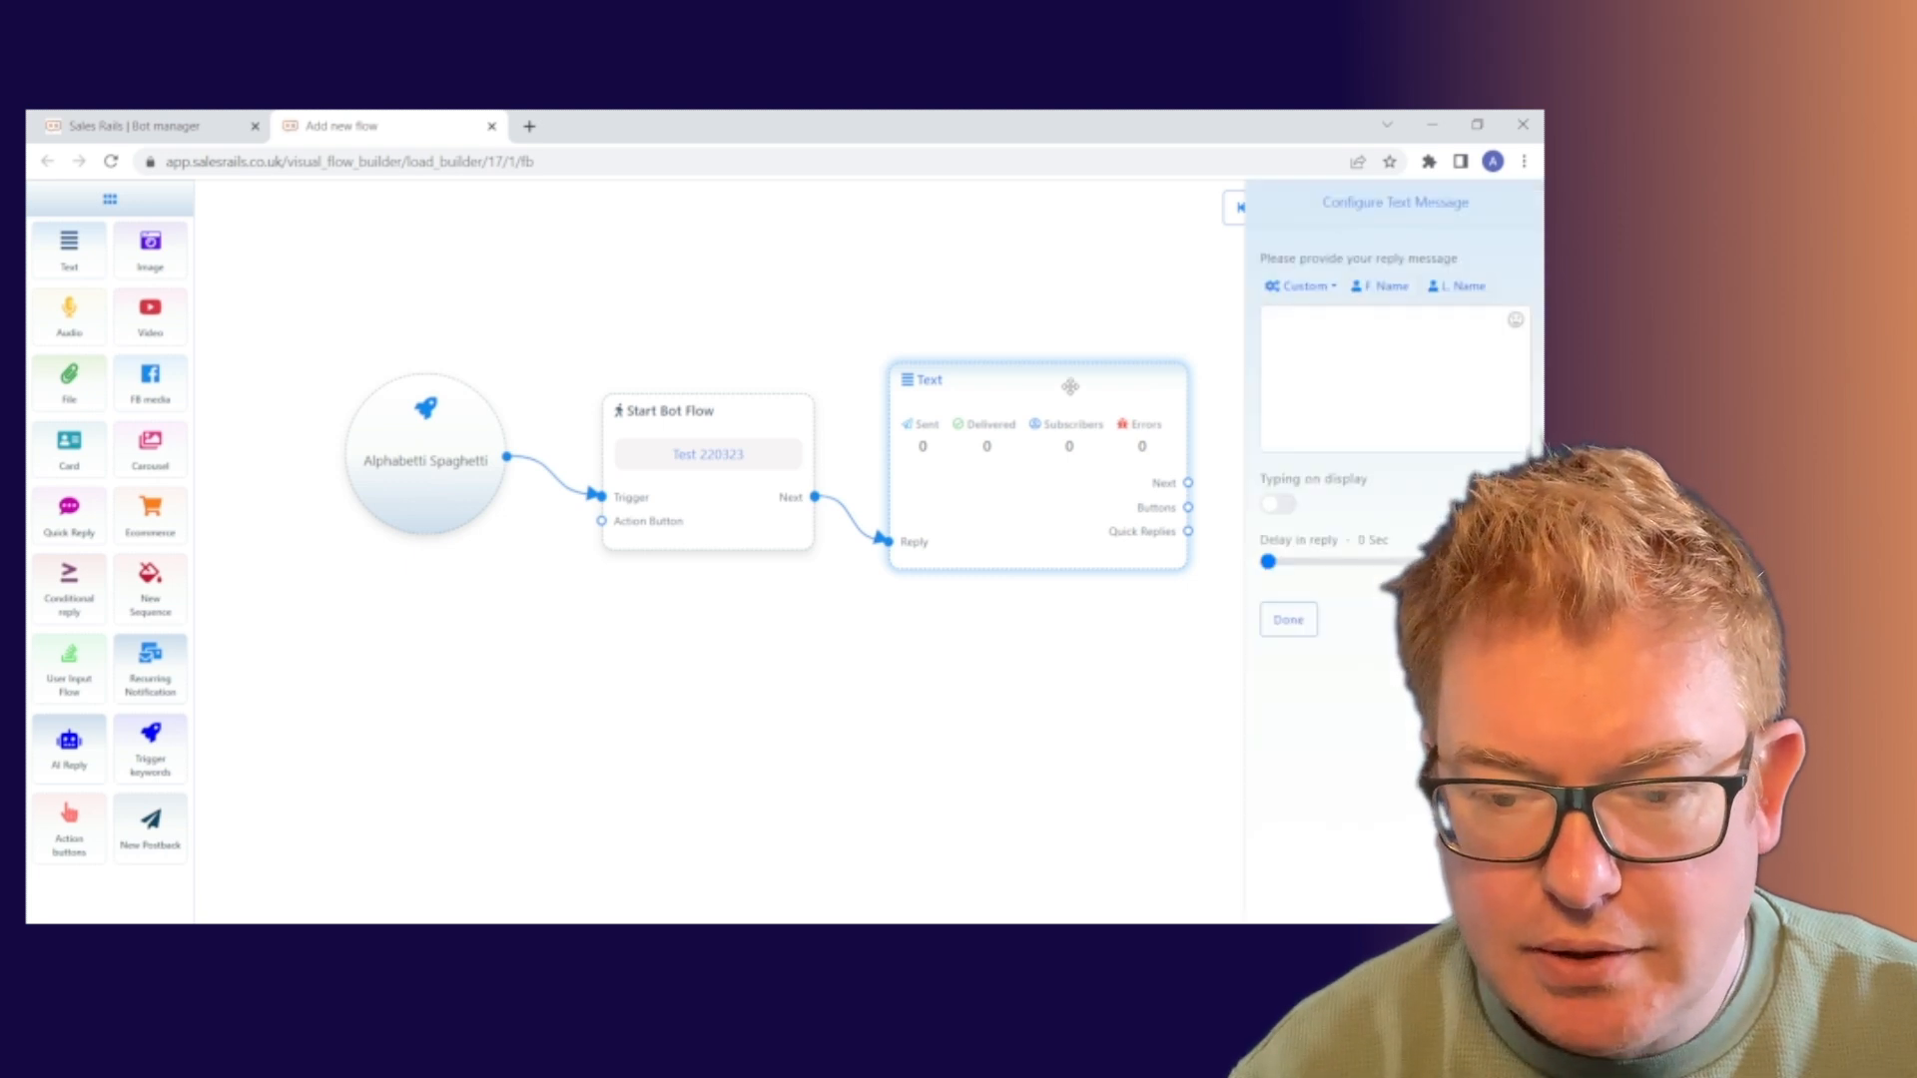
click(1322, 334)
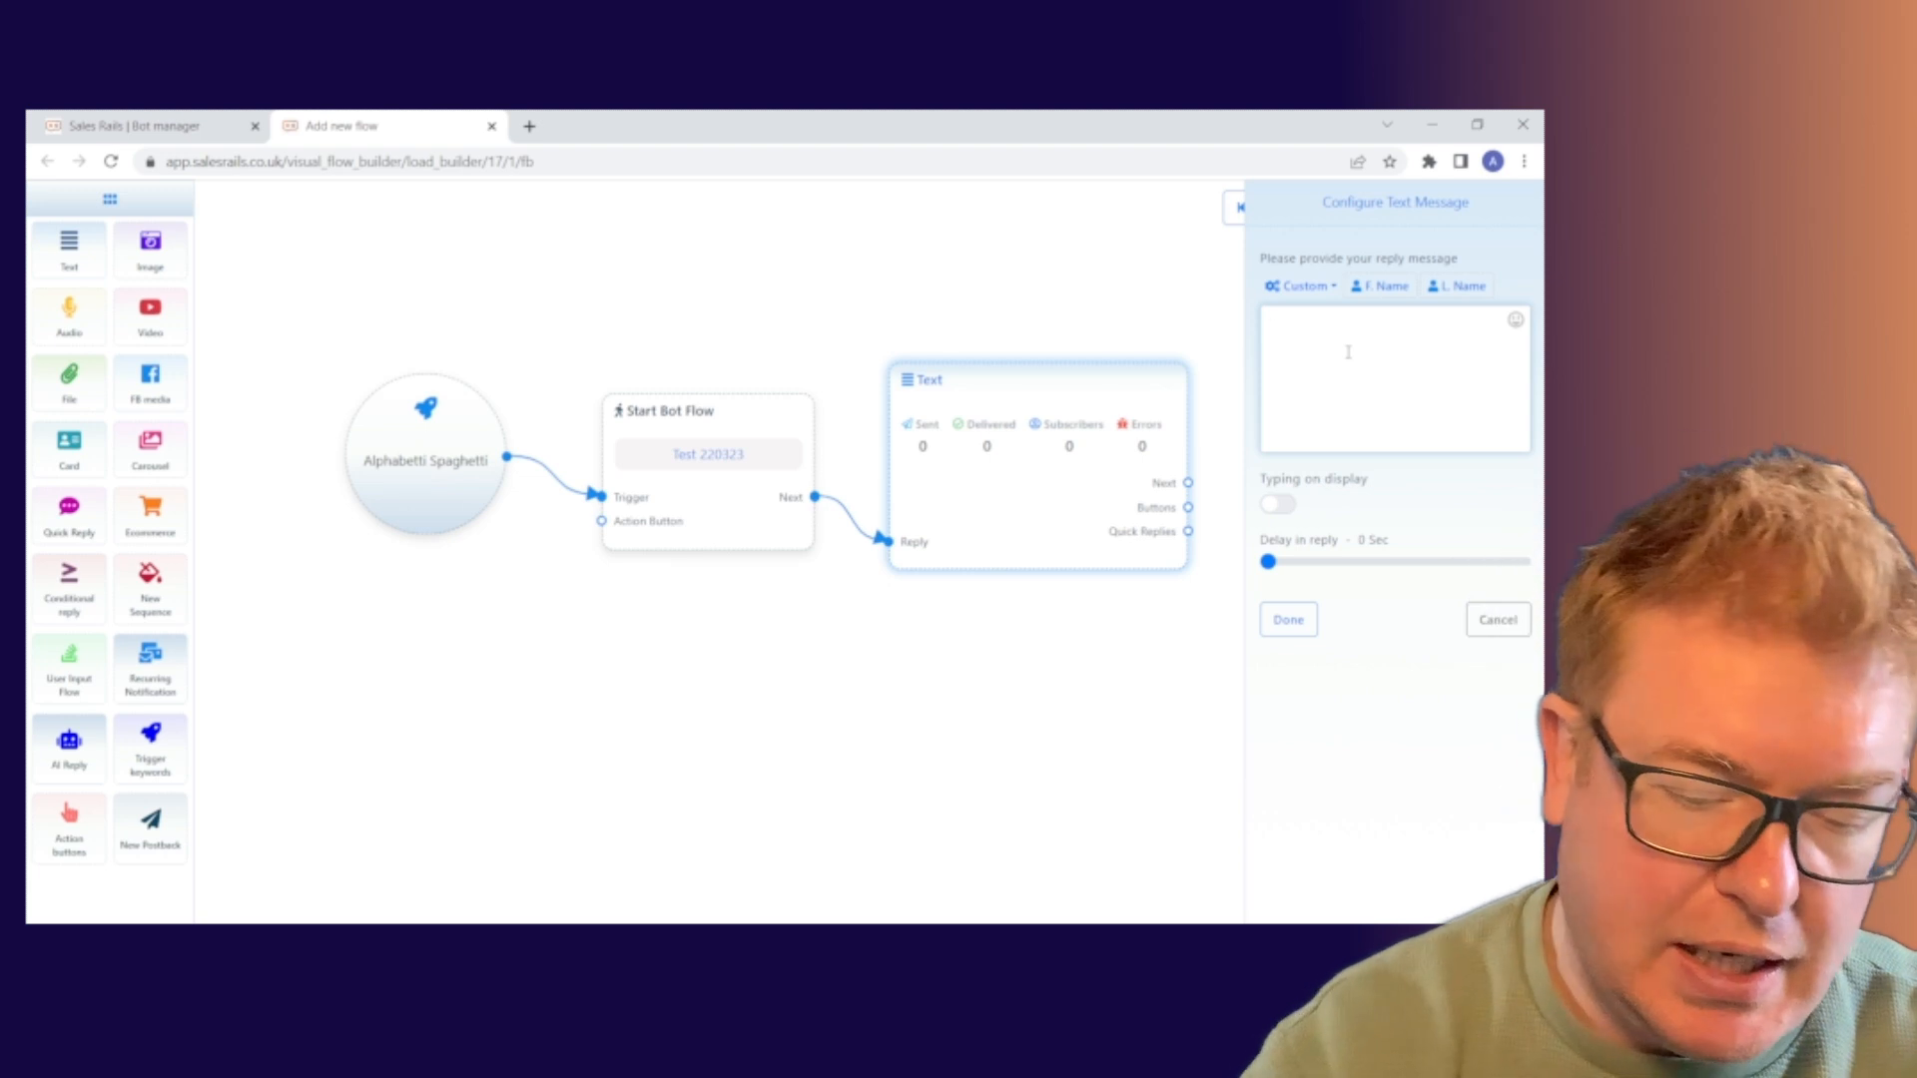
Write the reply 'Hi #LEAD_USER_FIRST_NAME# - thanks so much for your message.'
text(H)
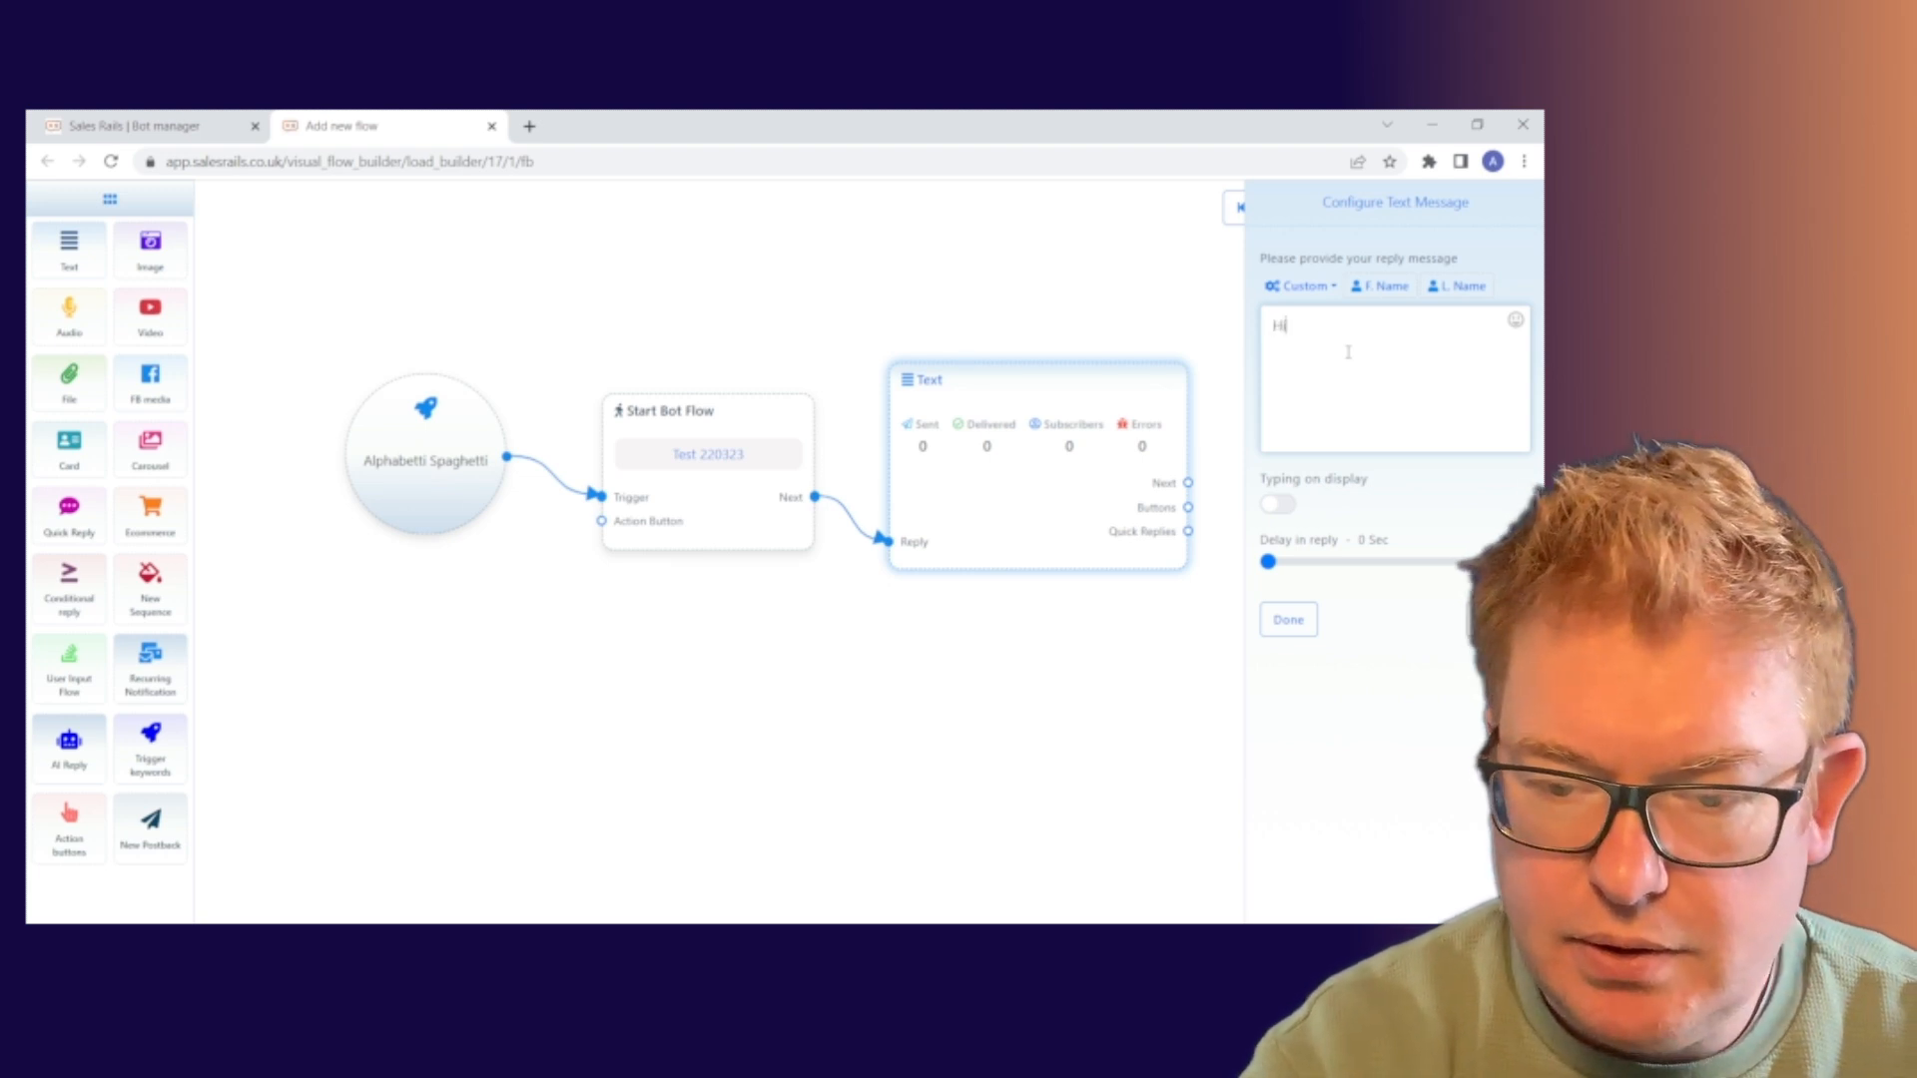
text(i)
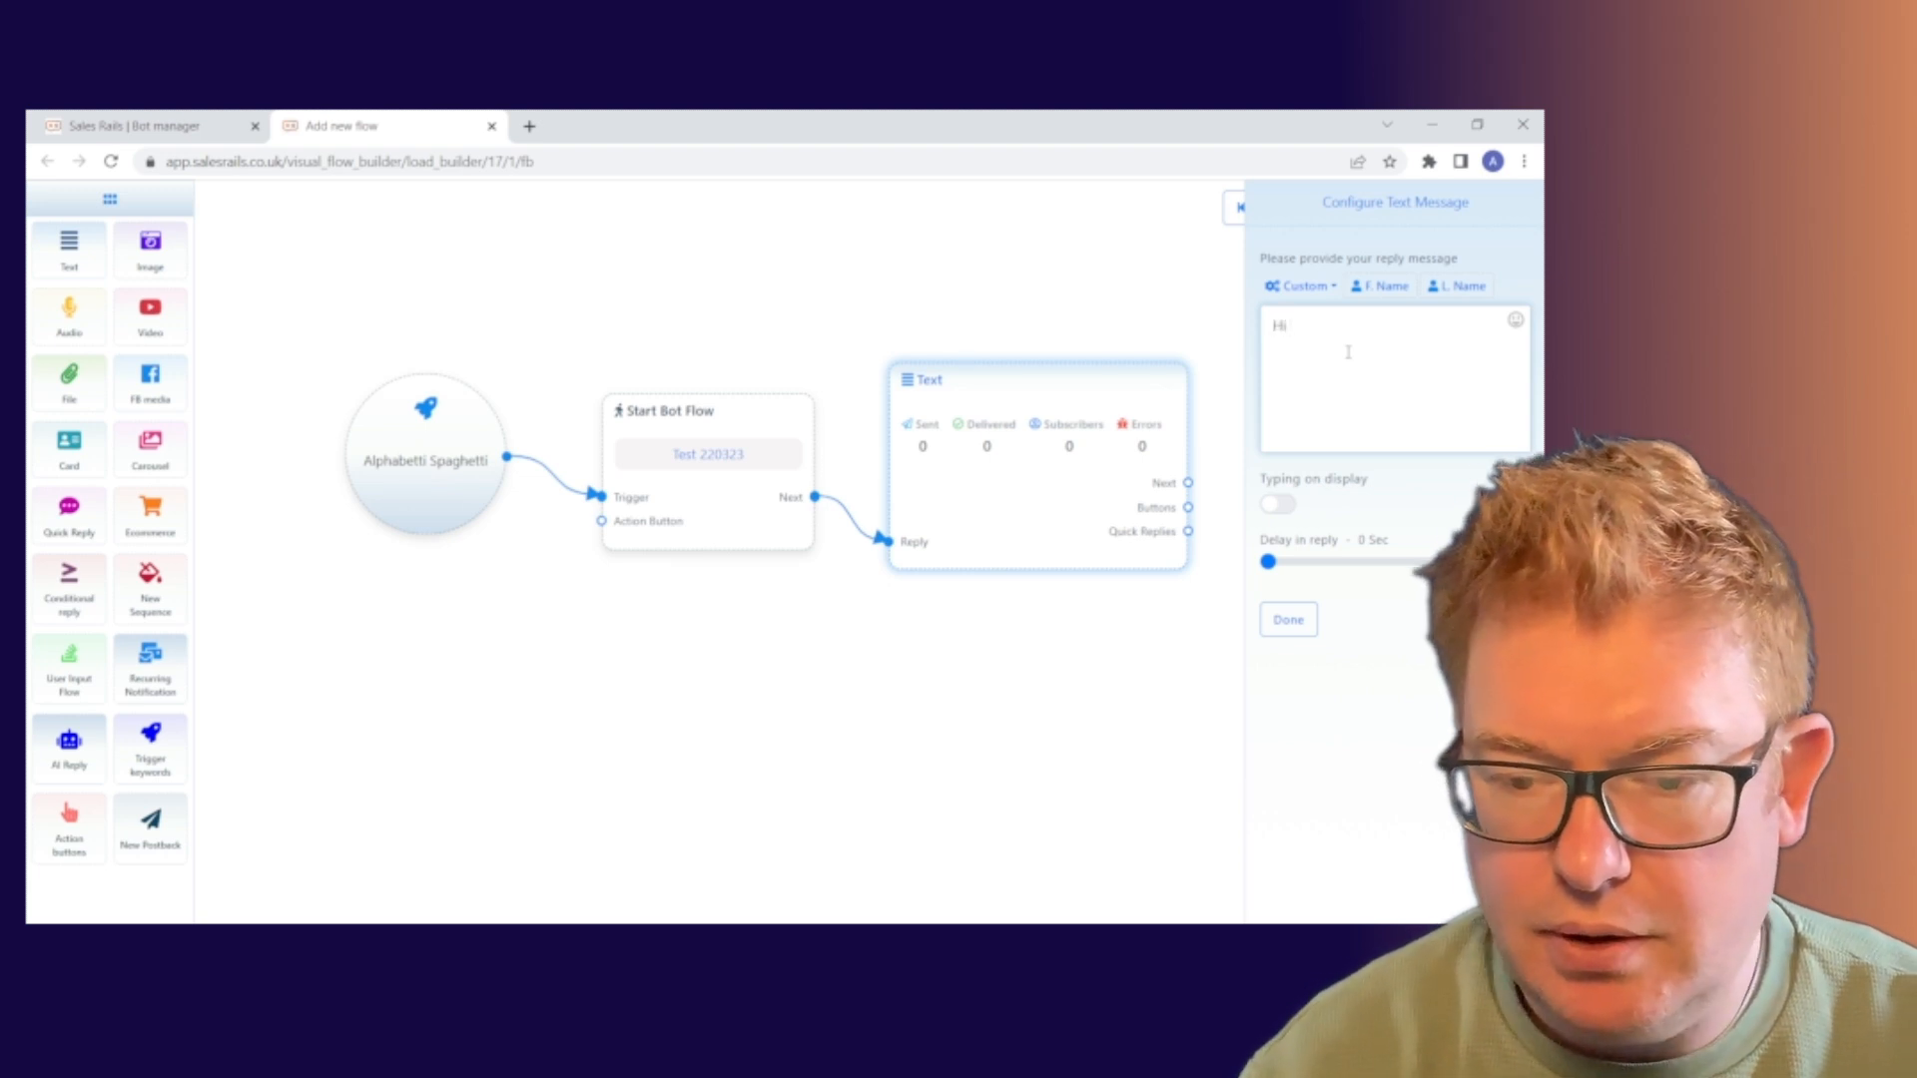
click(1360, 287)
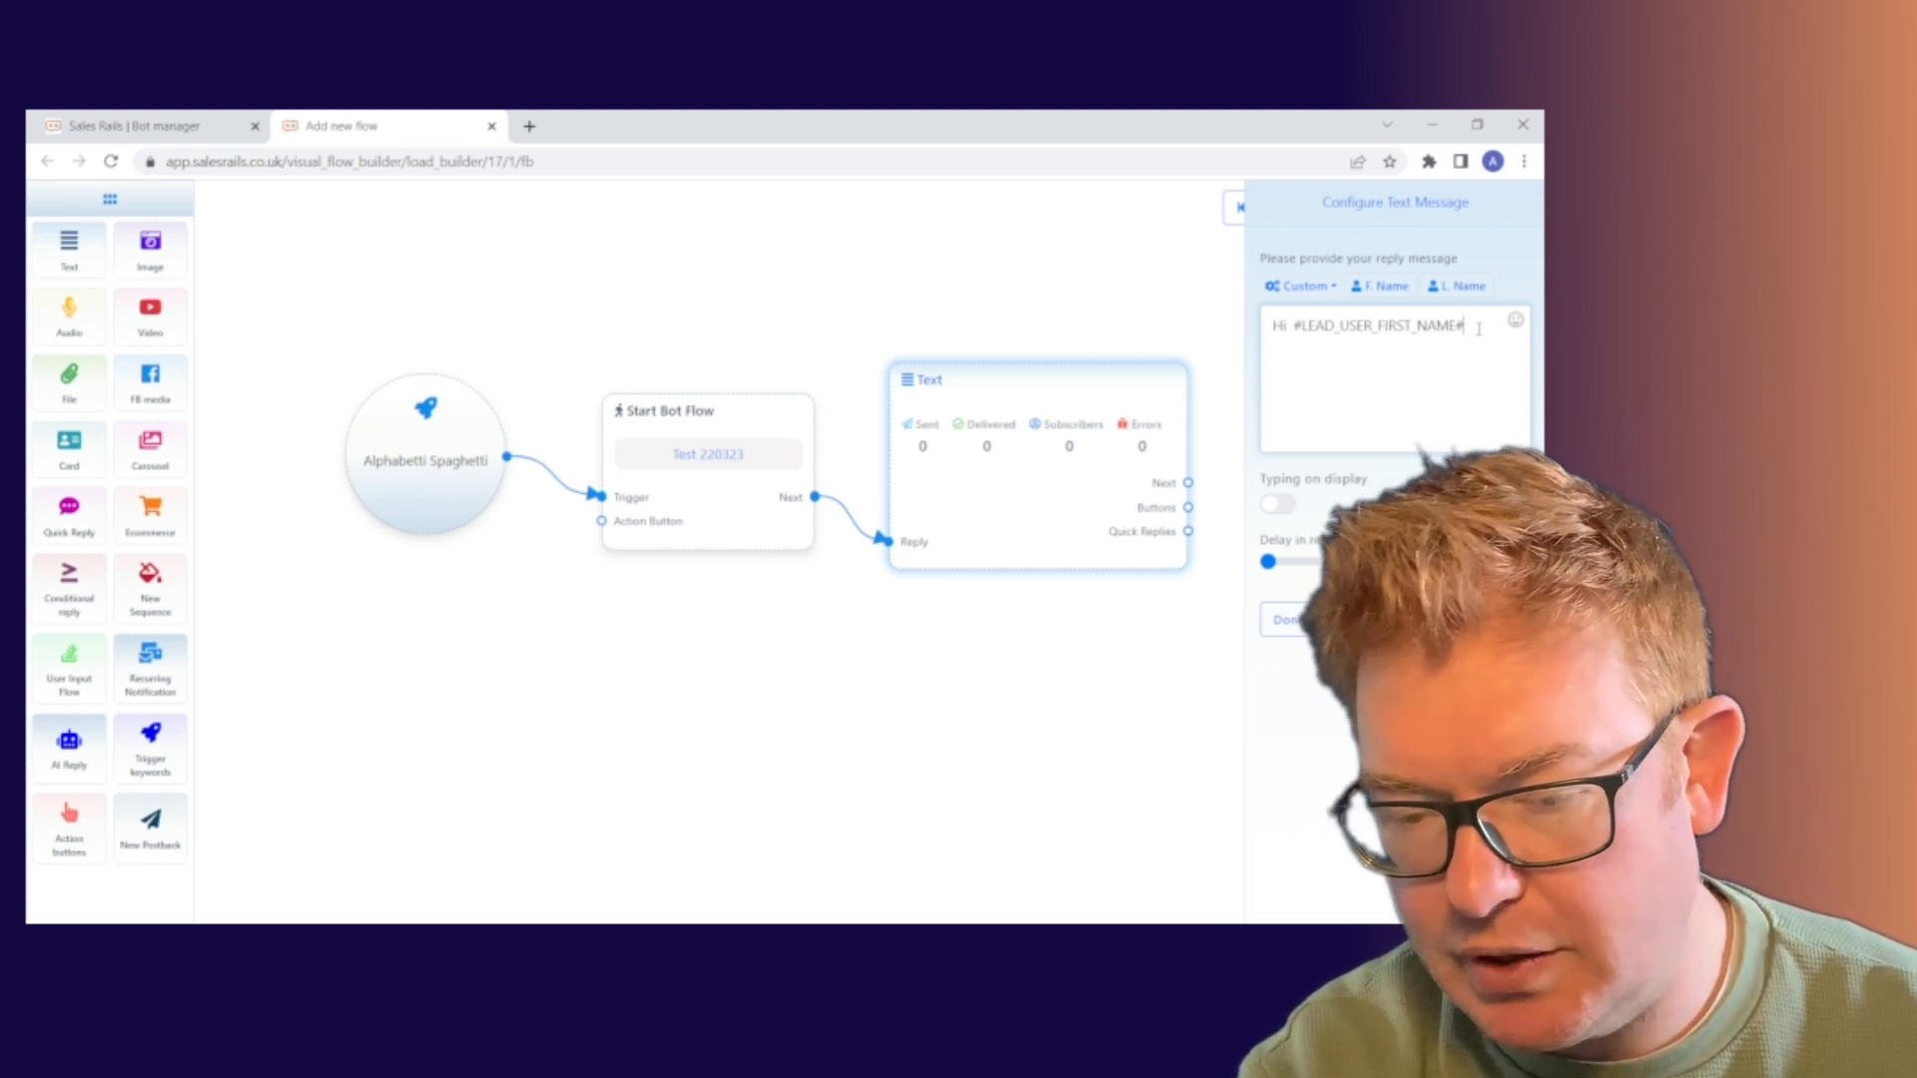
text(-)
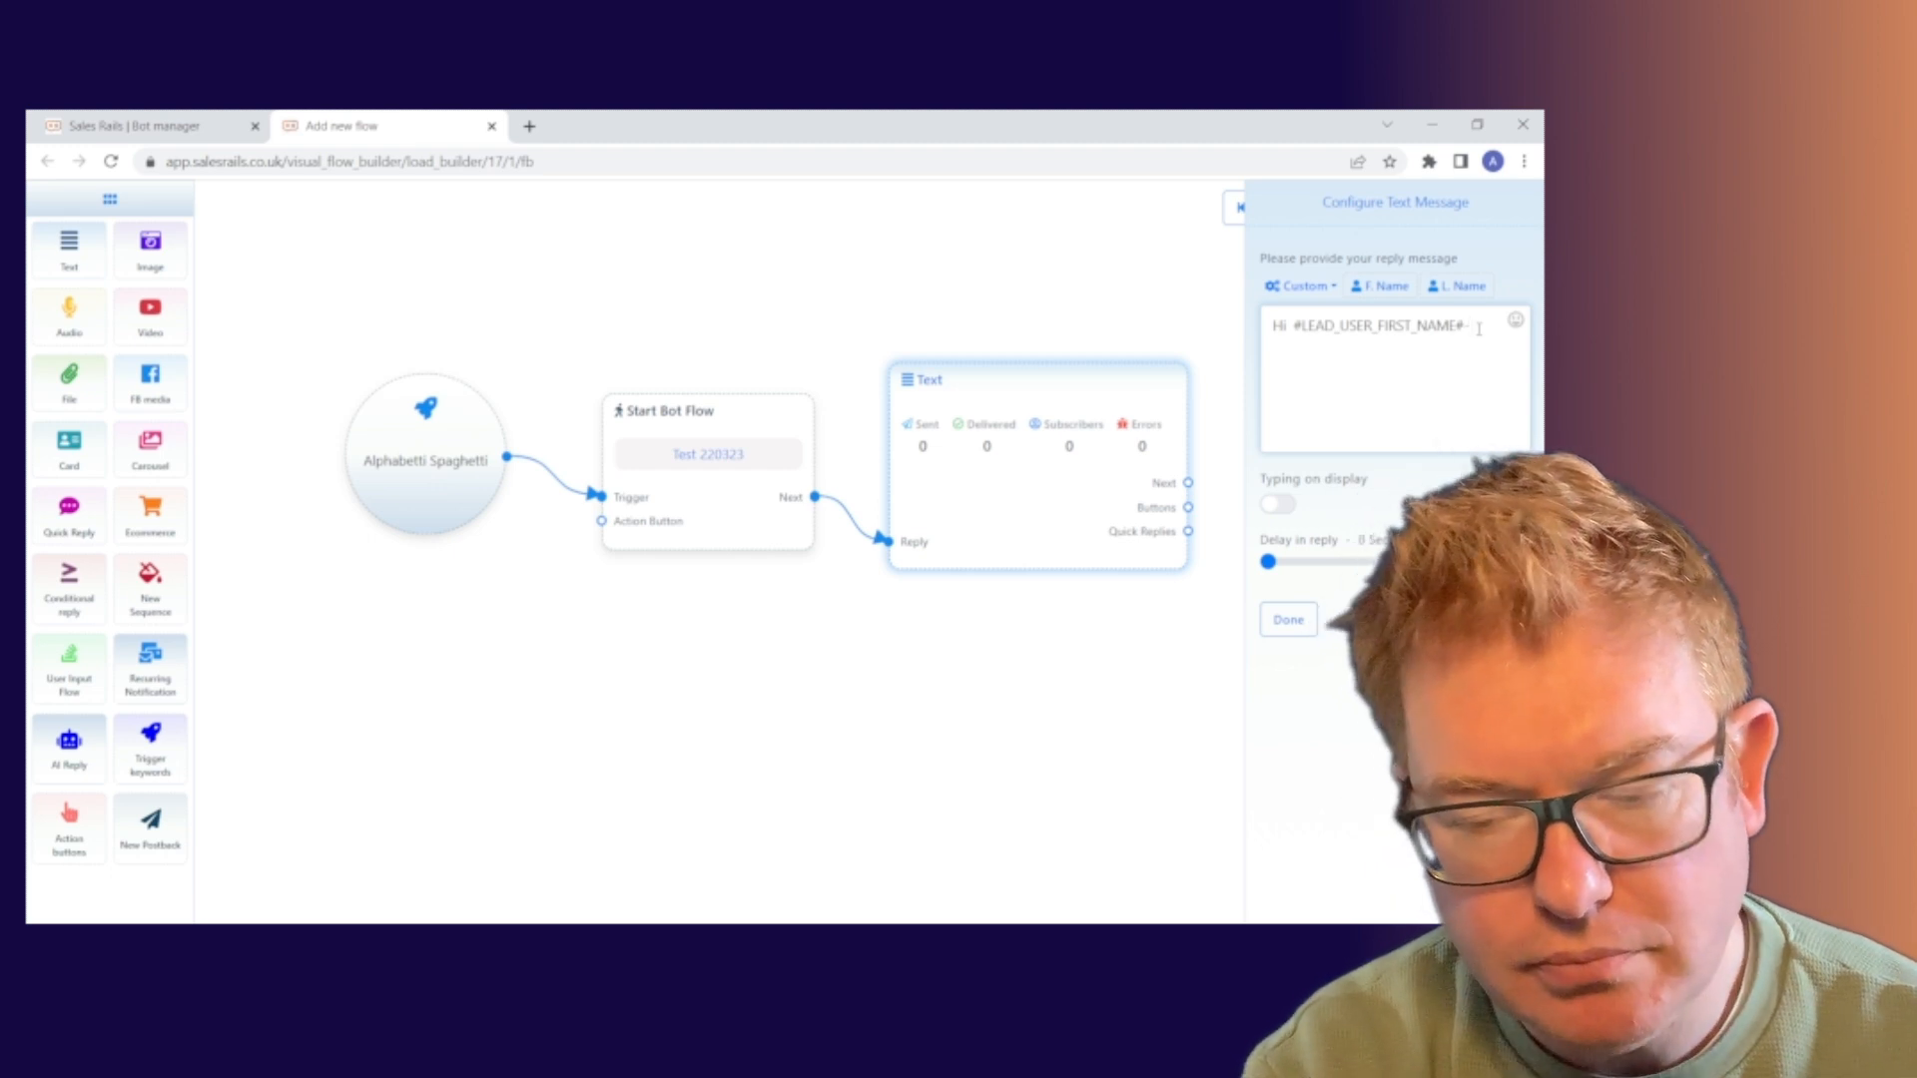
text( thanks)
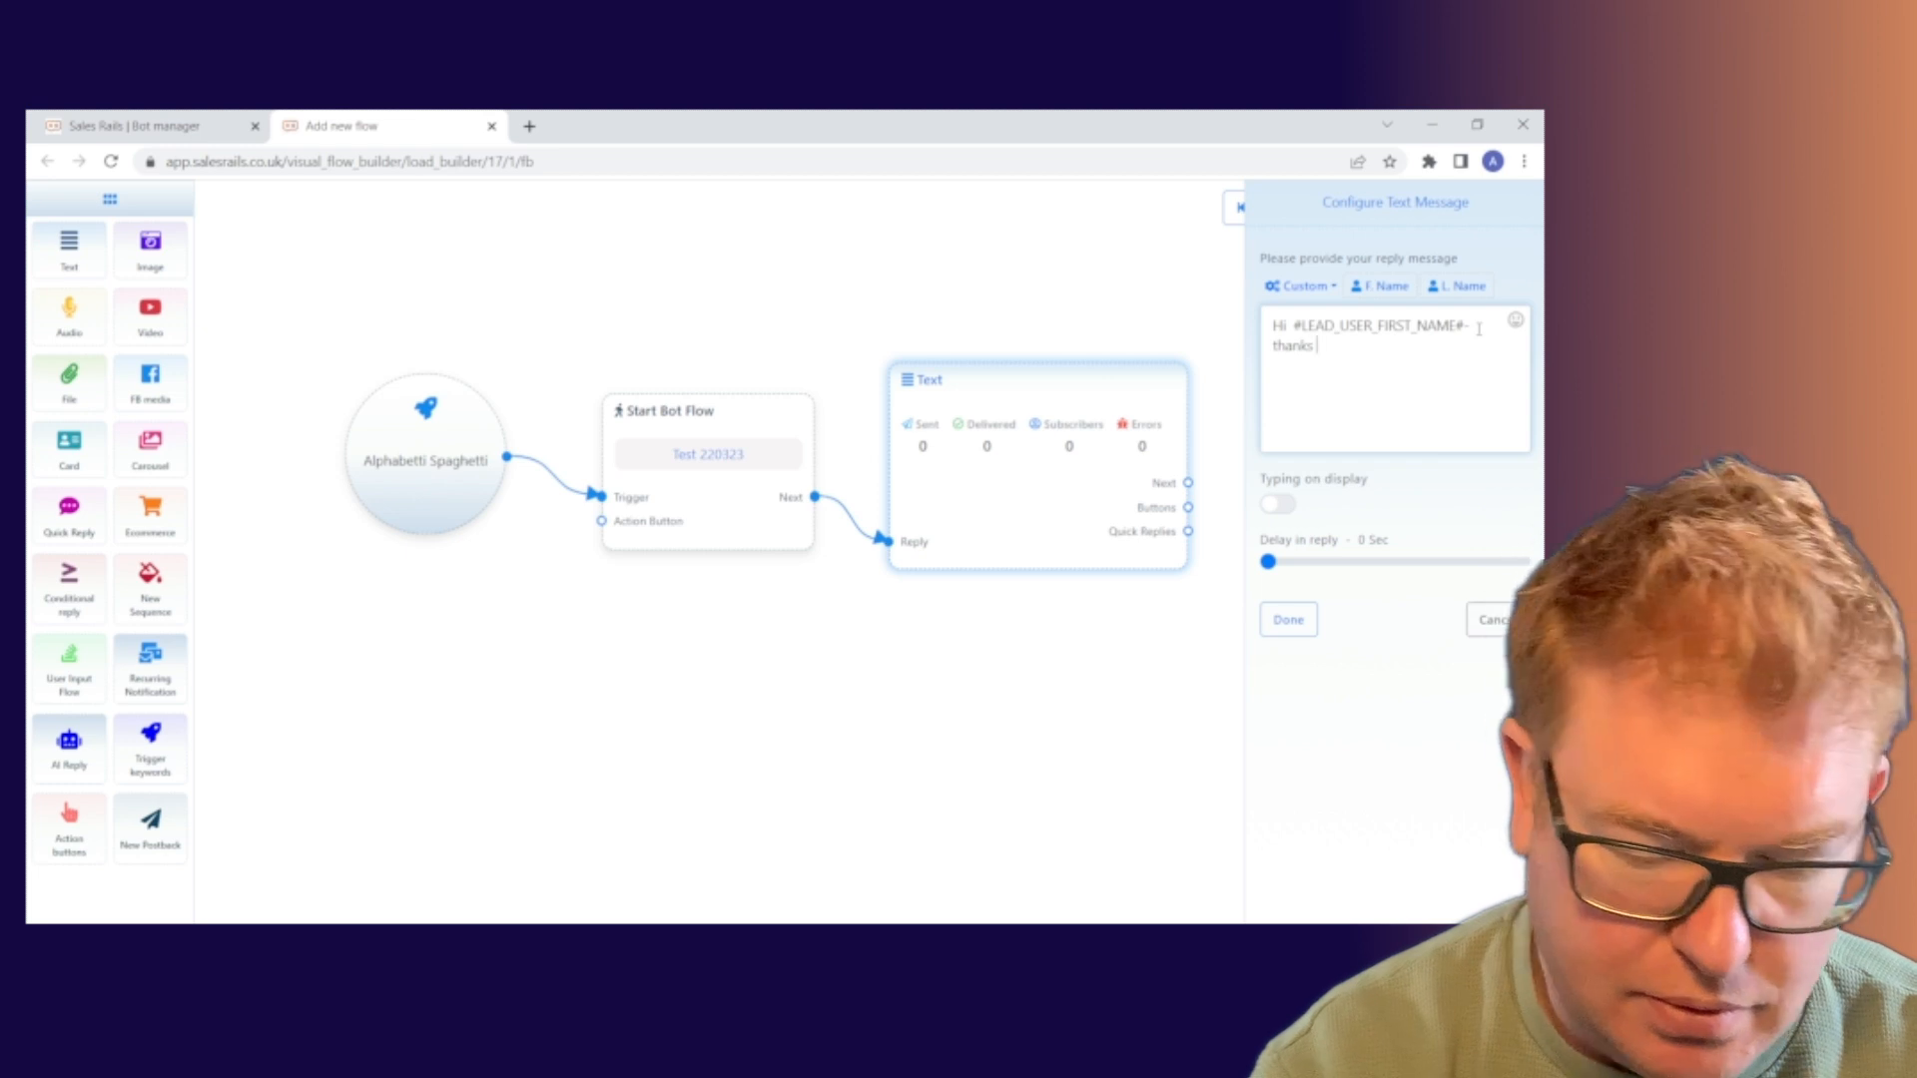
text( so much fo)
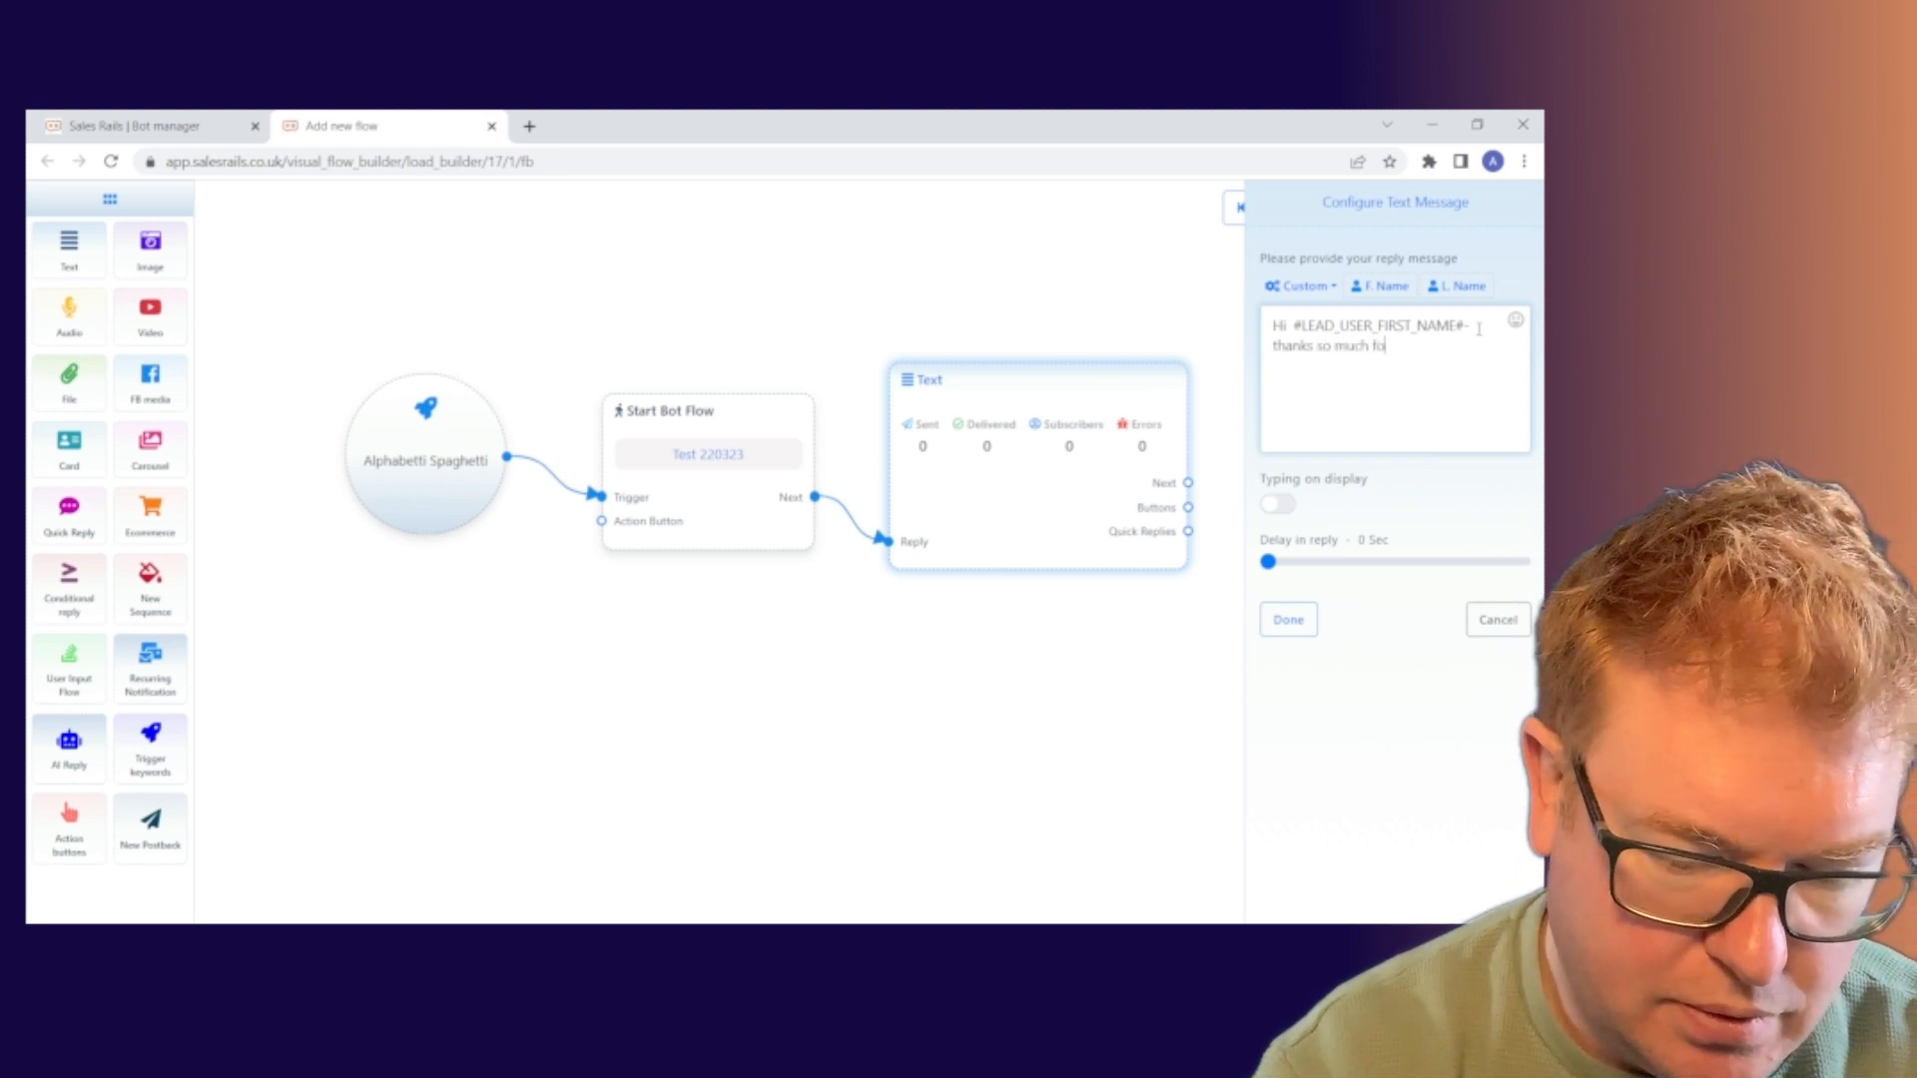
text(r commenting)
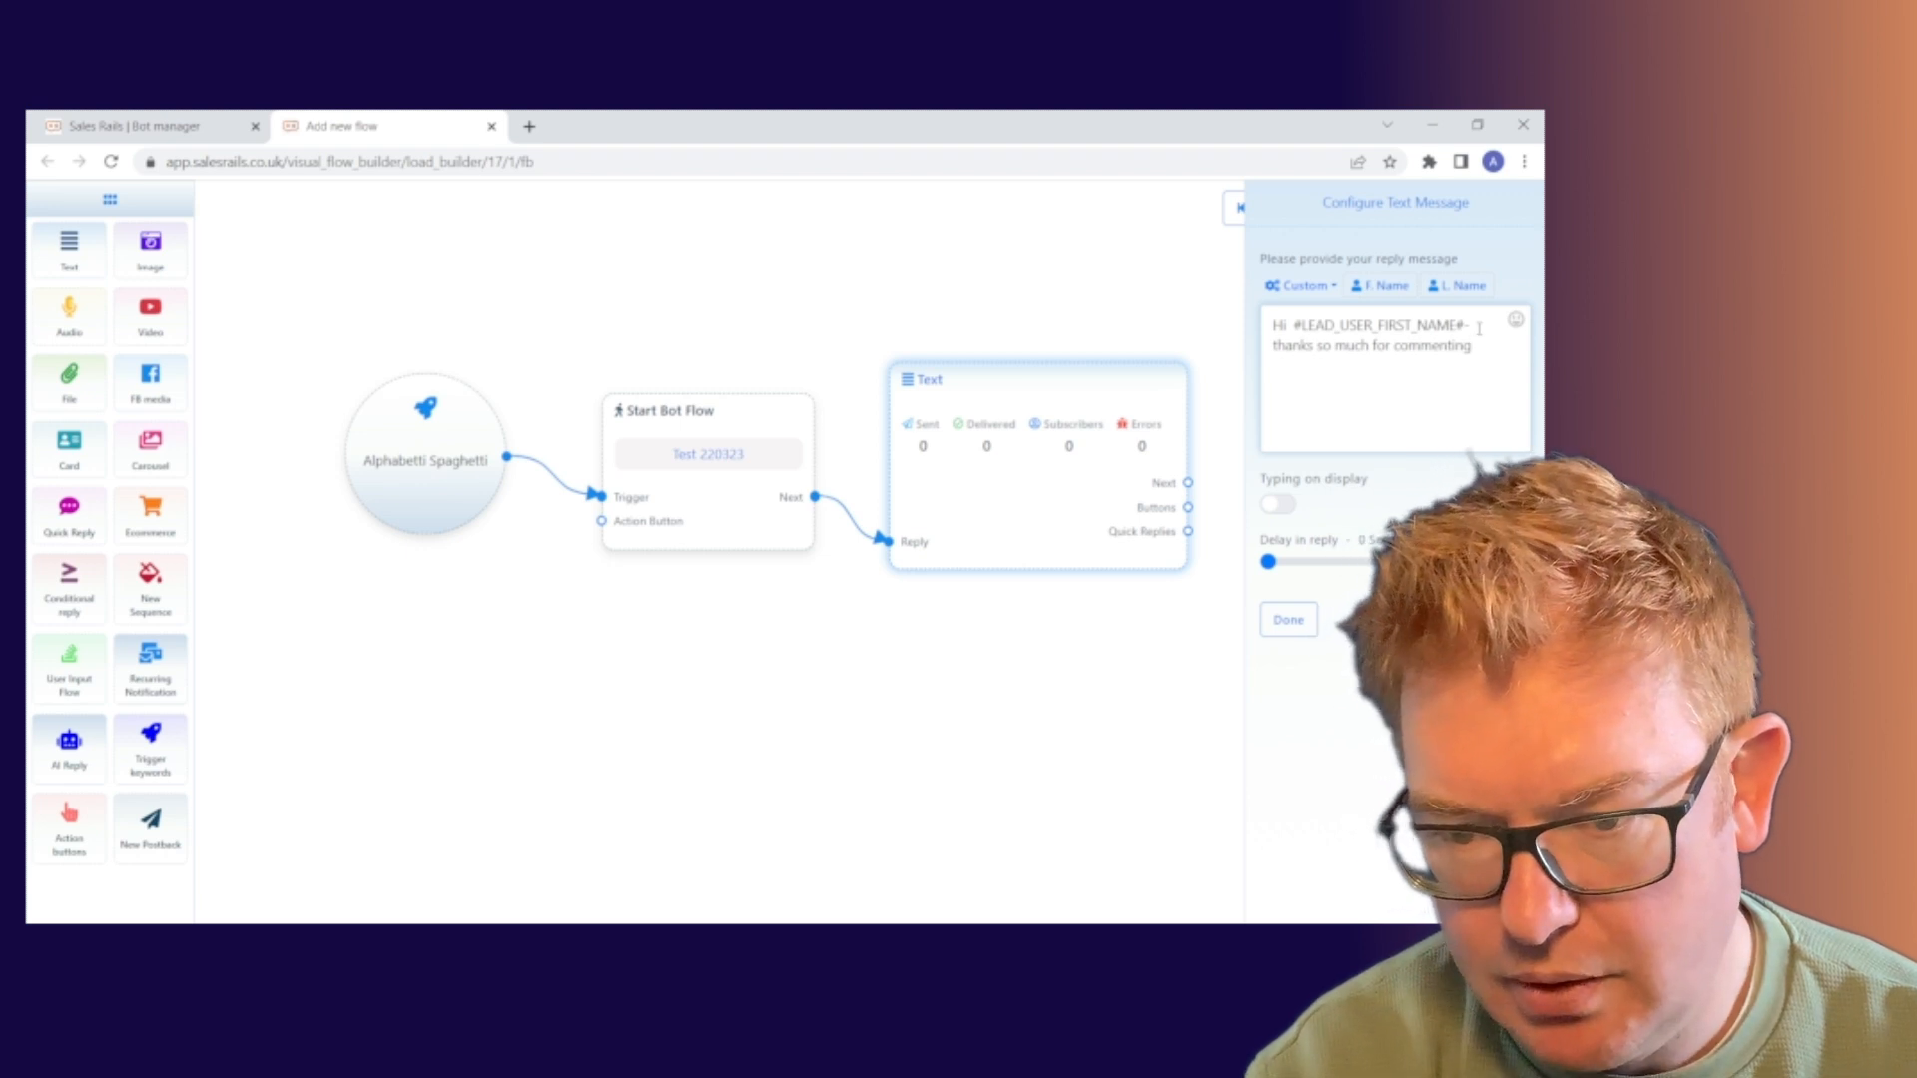
key(BackSpace)
key(BackSpace)
key(BackSpace)
key(BackSpace)
key(BackSpace)
key(BackSpace)
key(BackSpace)
key(BackSpace)
key(BackSpace)
key(BackSpace)
text(yo)
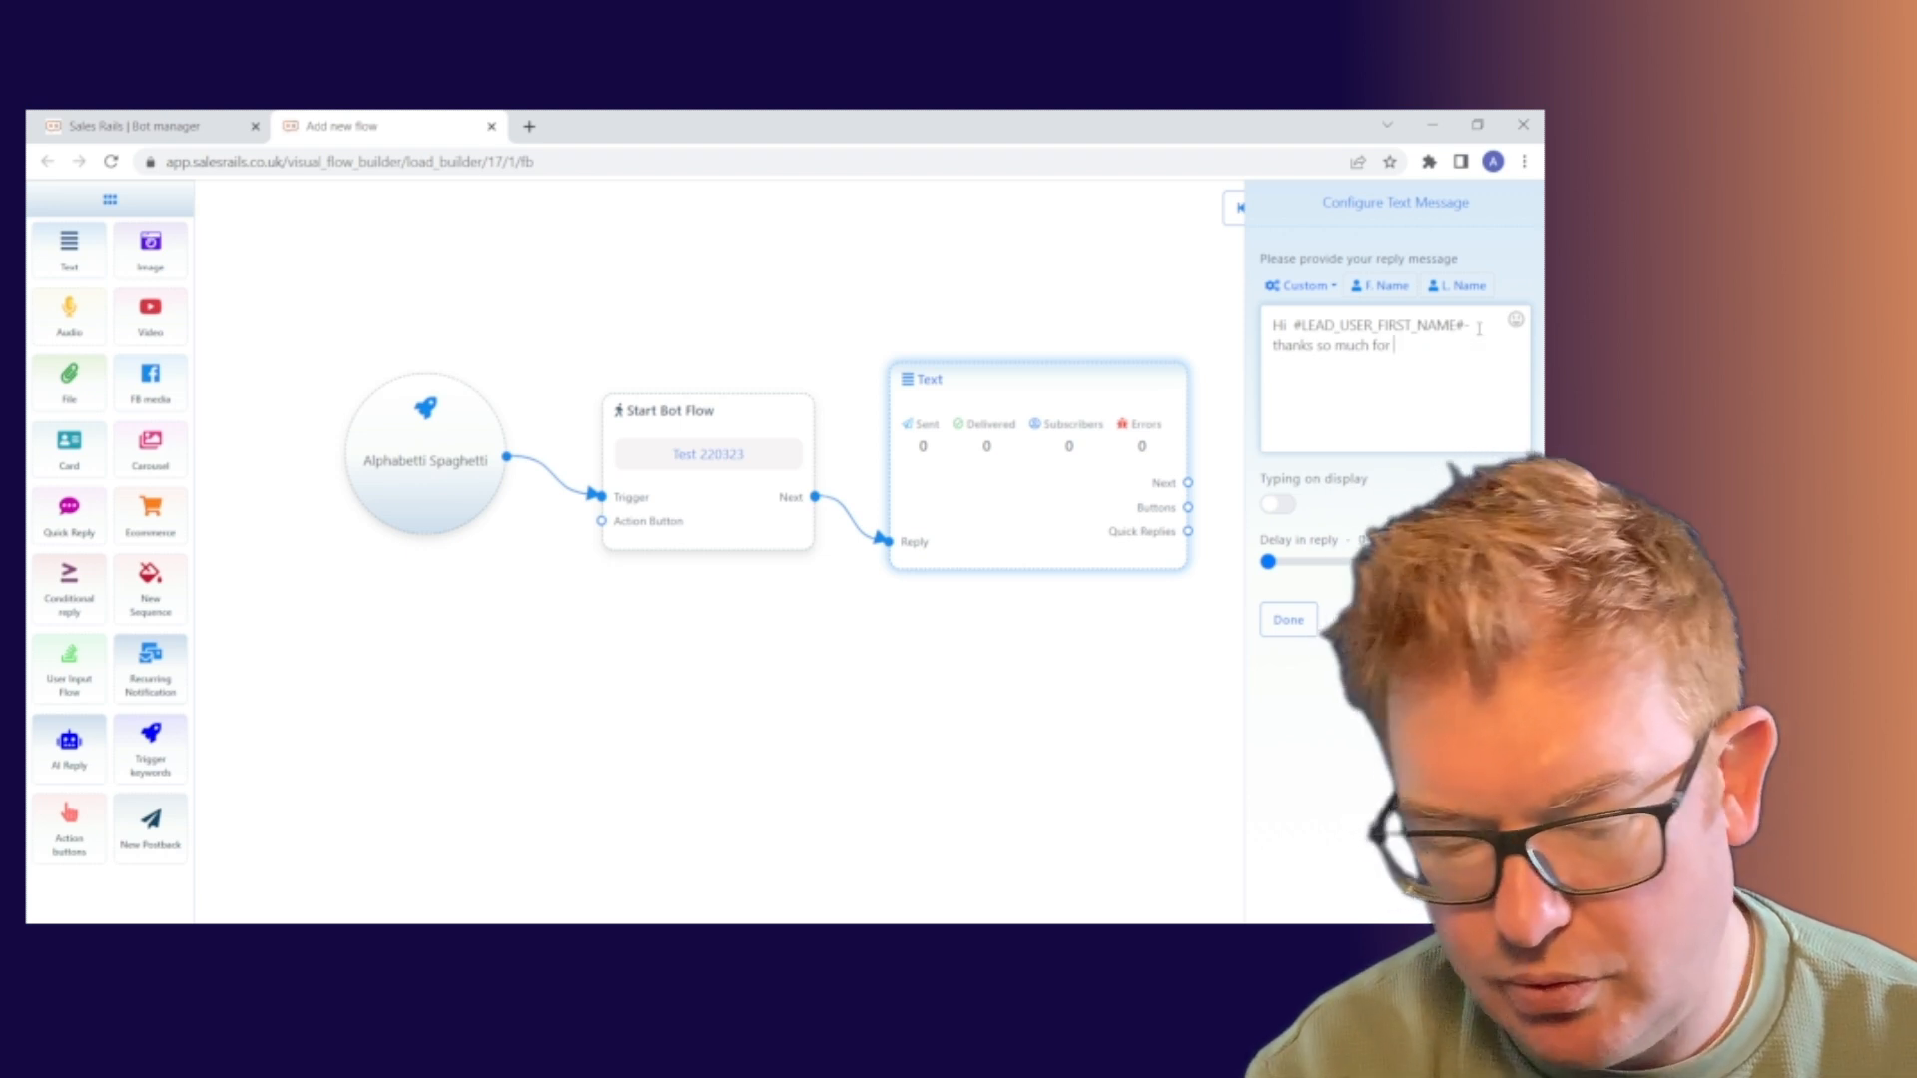
text(ur me)
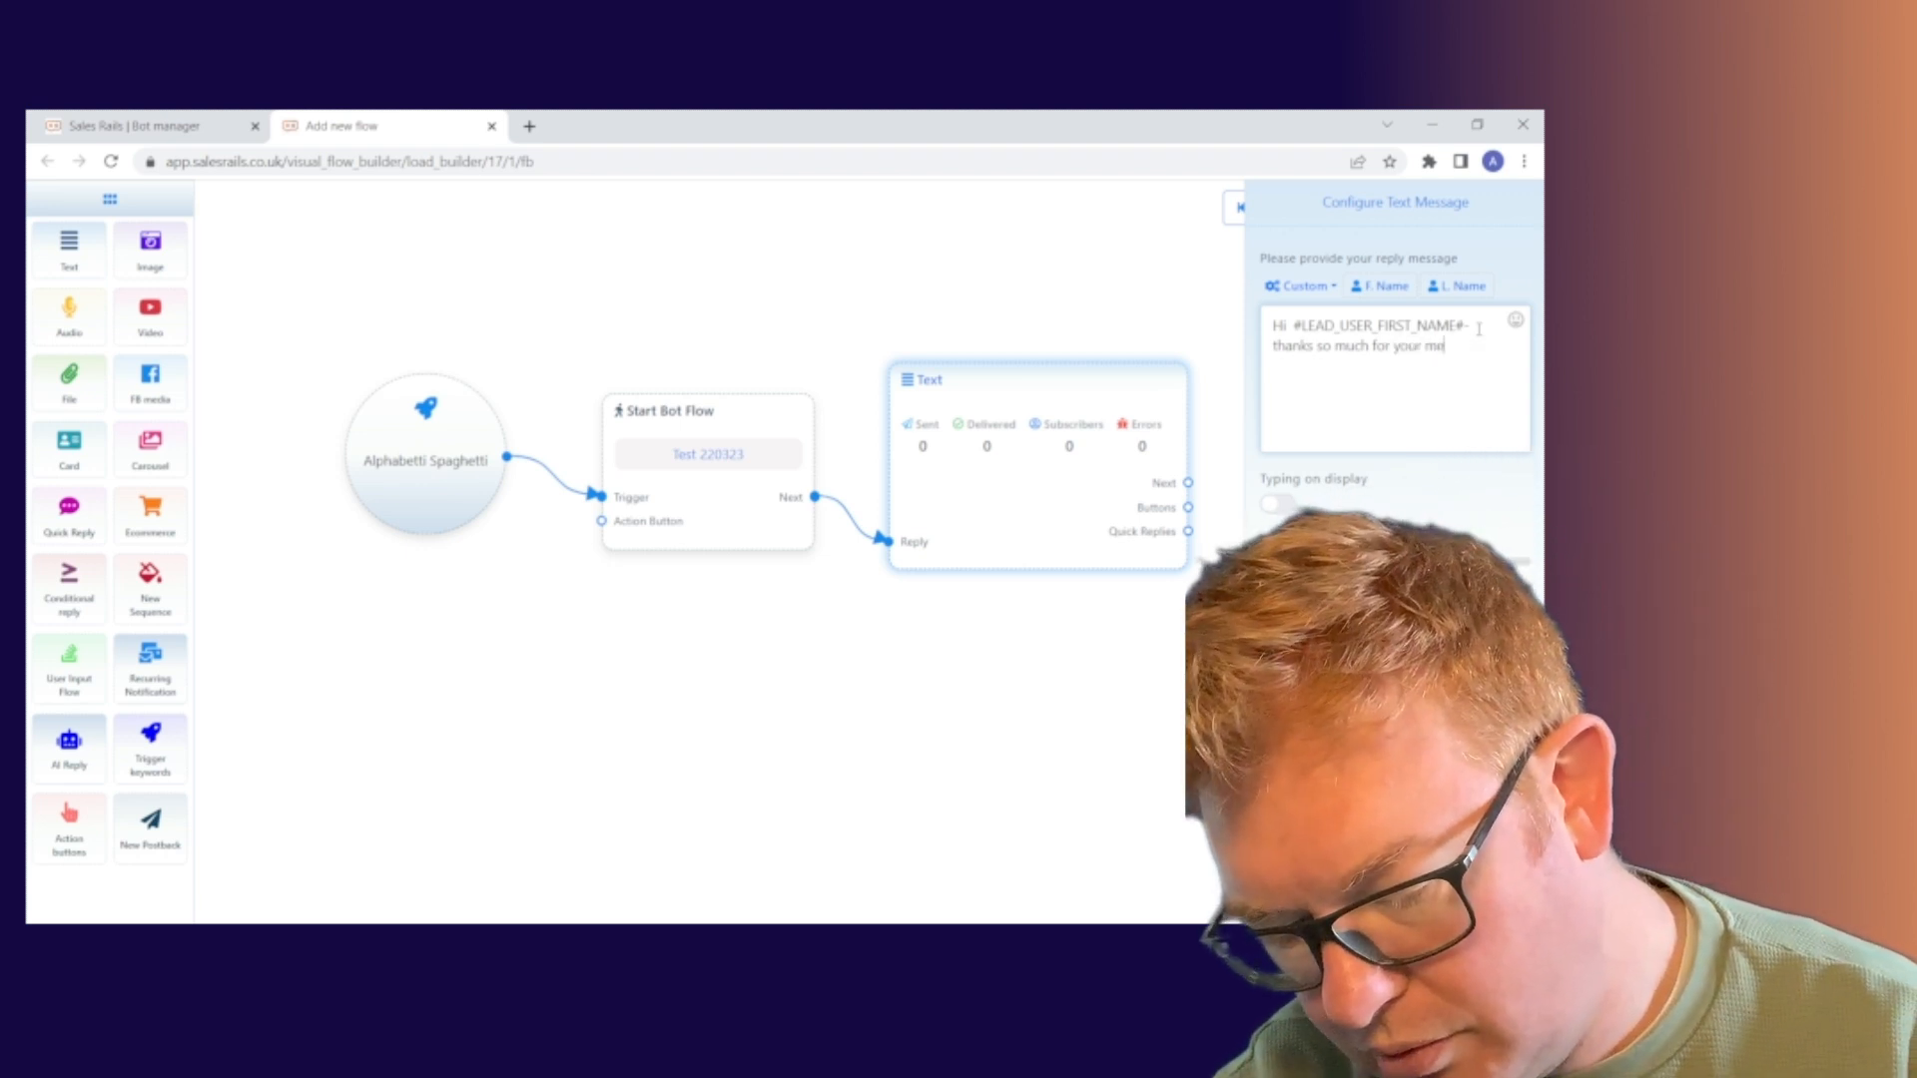
text(ssage)
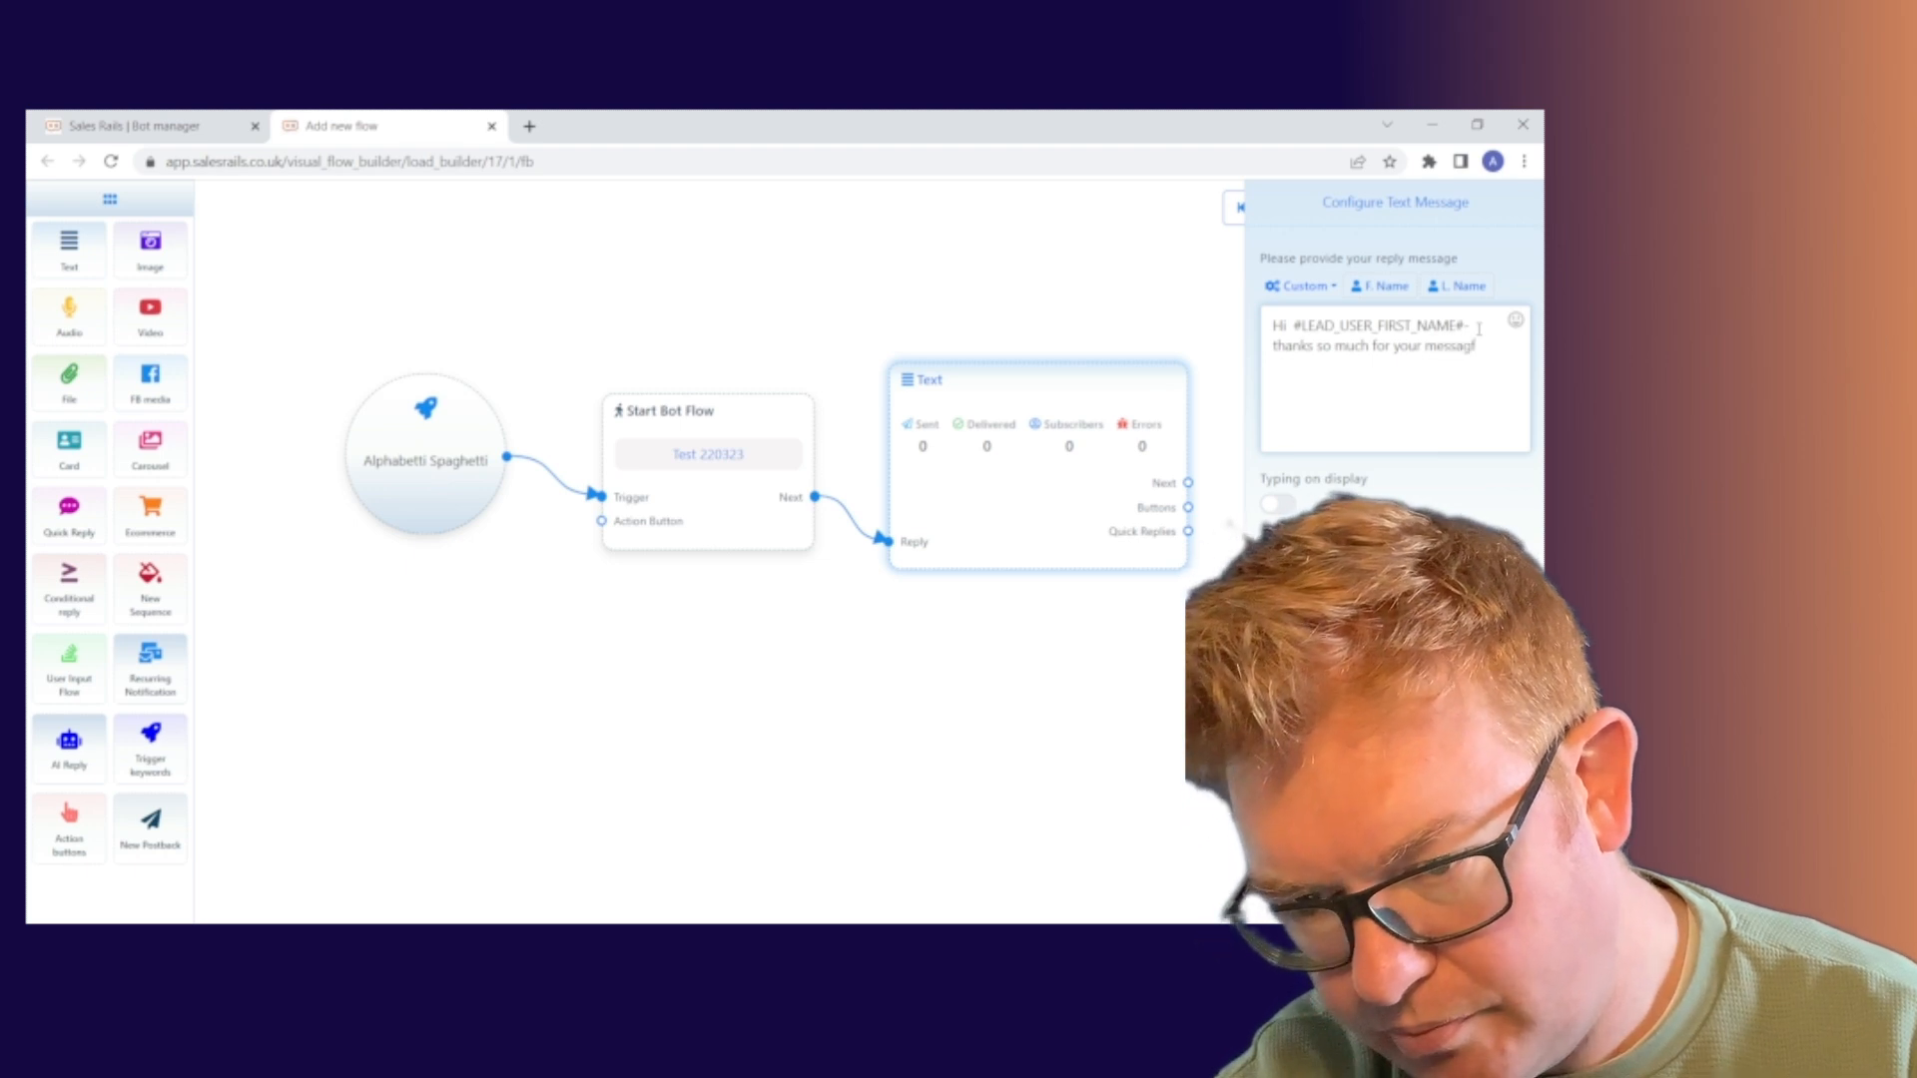
text(.)
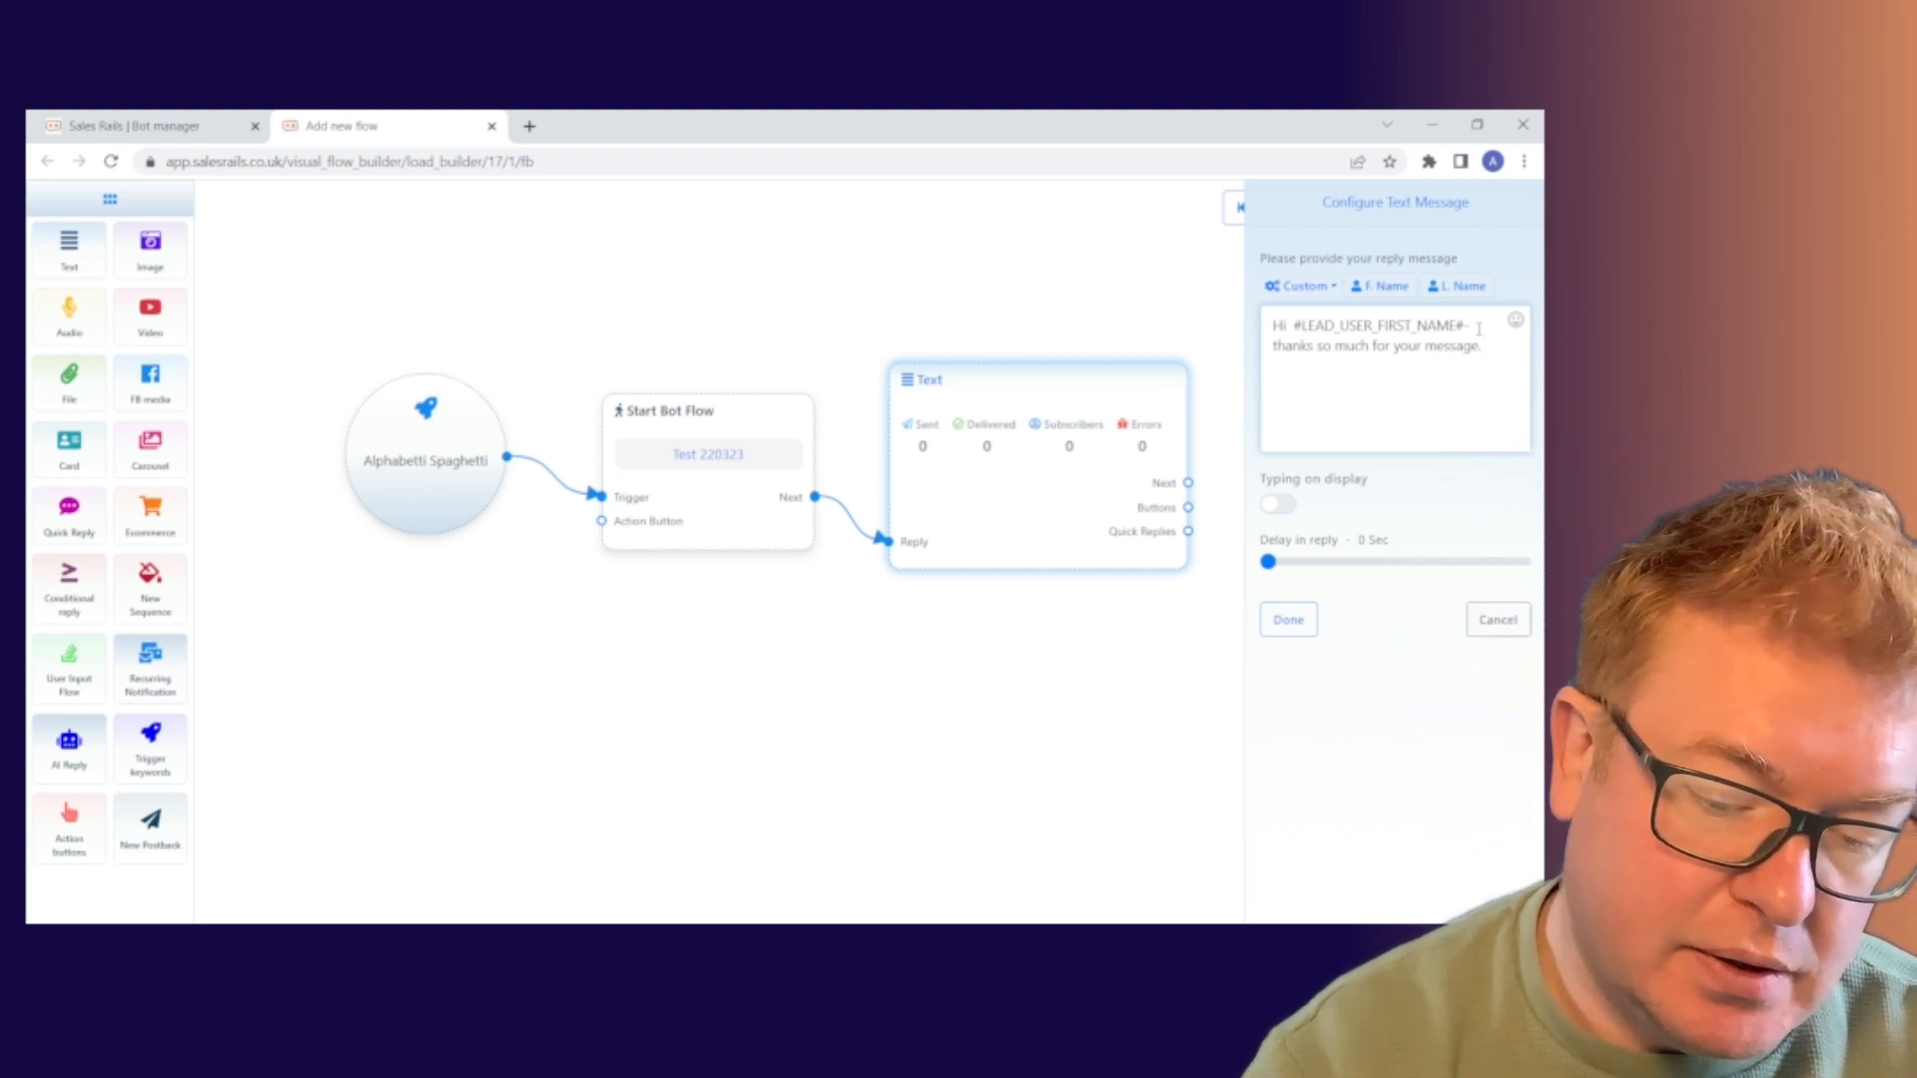
Continue the reply with 'I am Kup the Running 2 Keep Up automated assistant'
text(I'm)
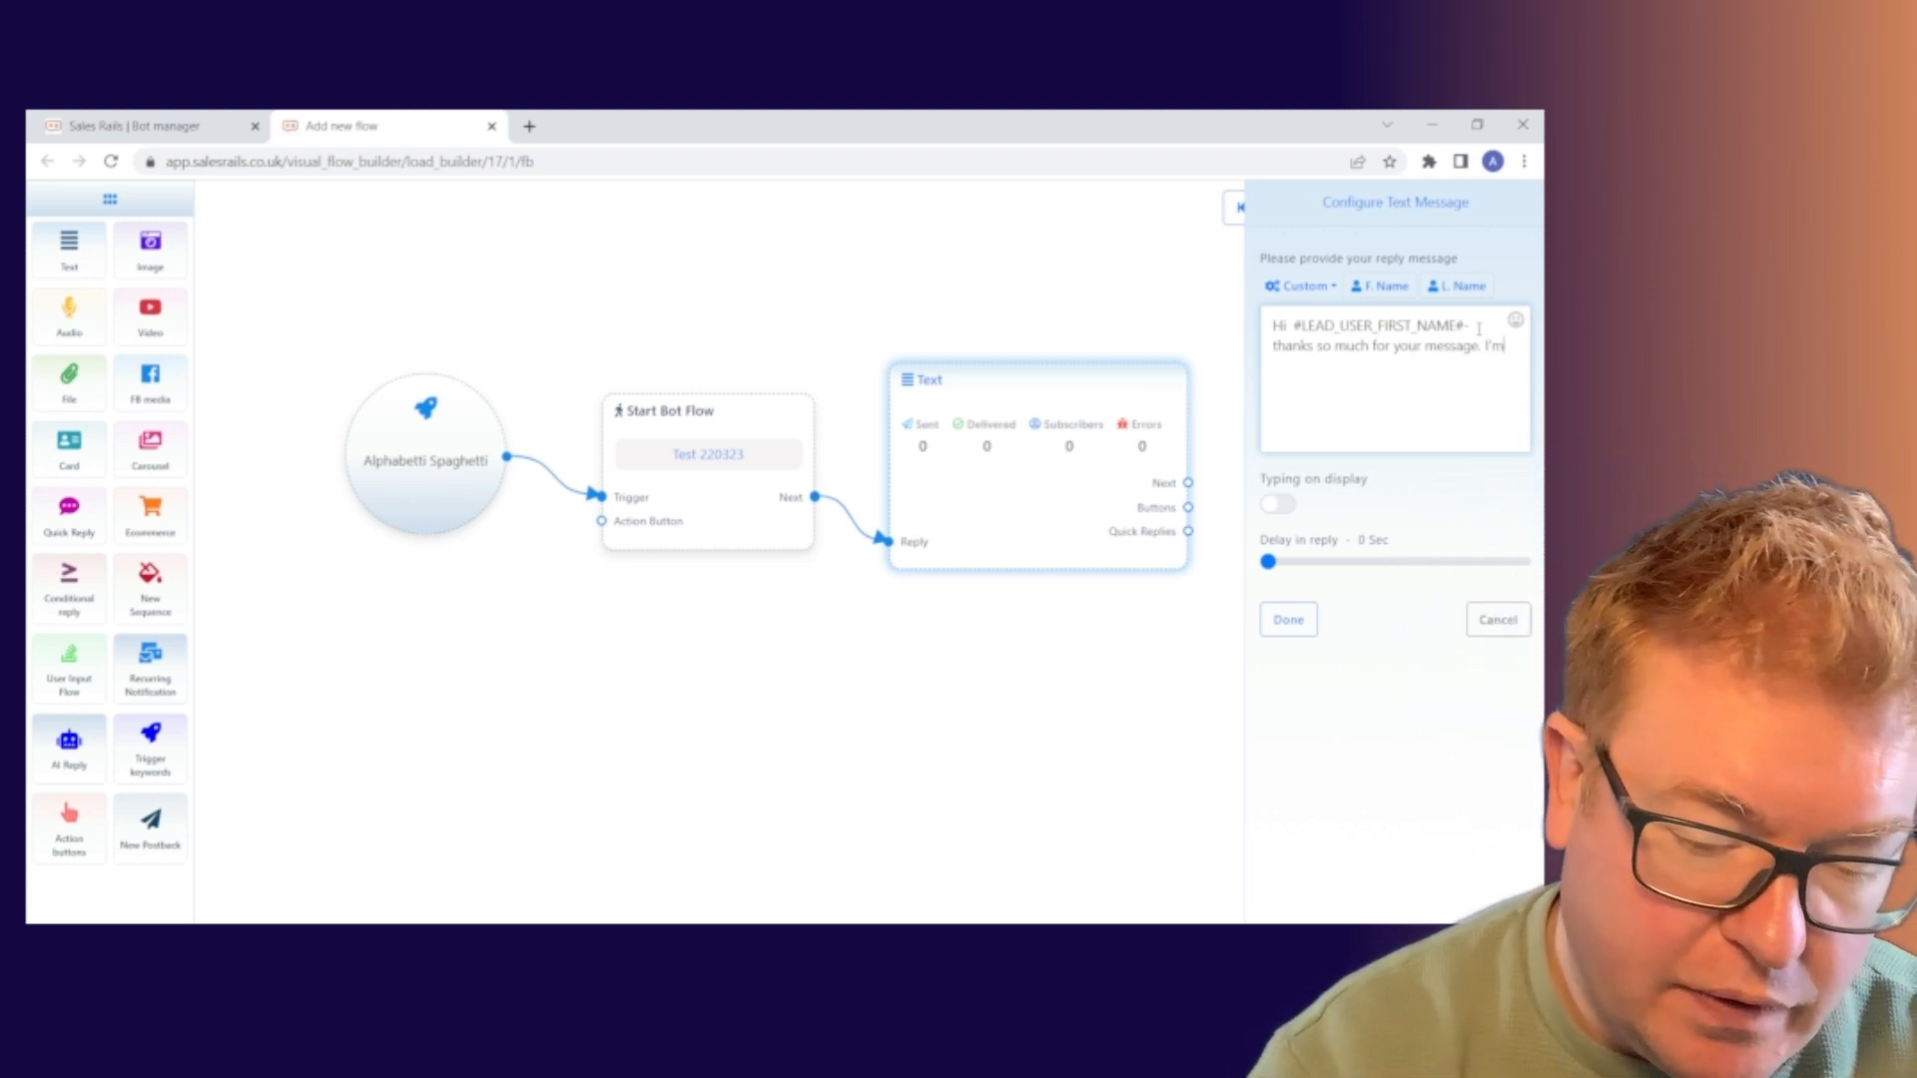
key(BackSpace)
key(BackSpace)
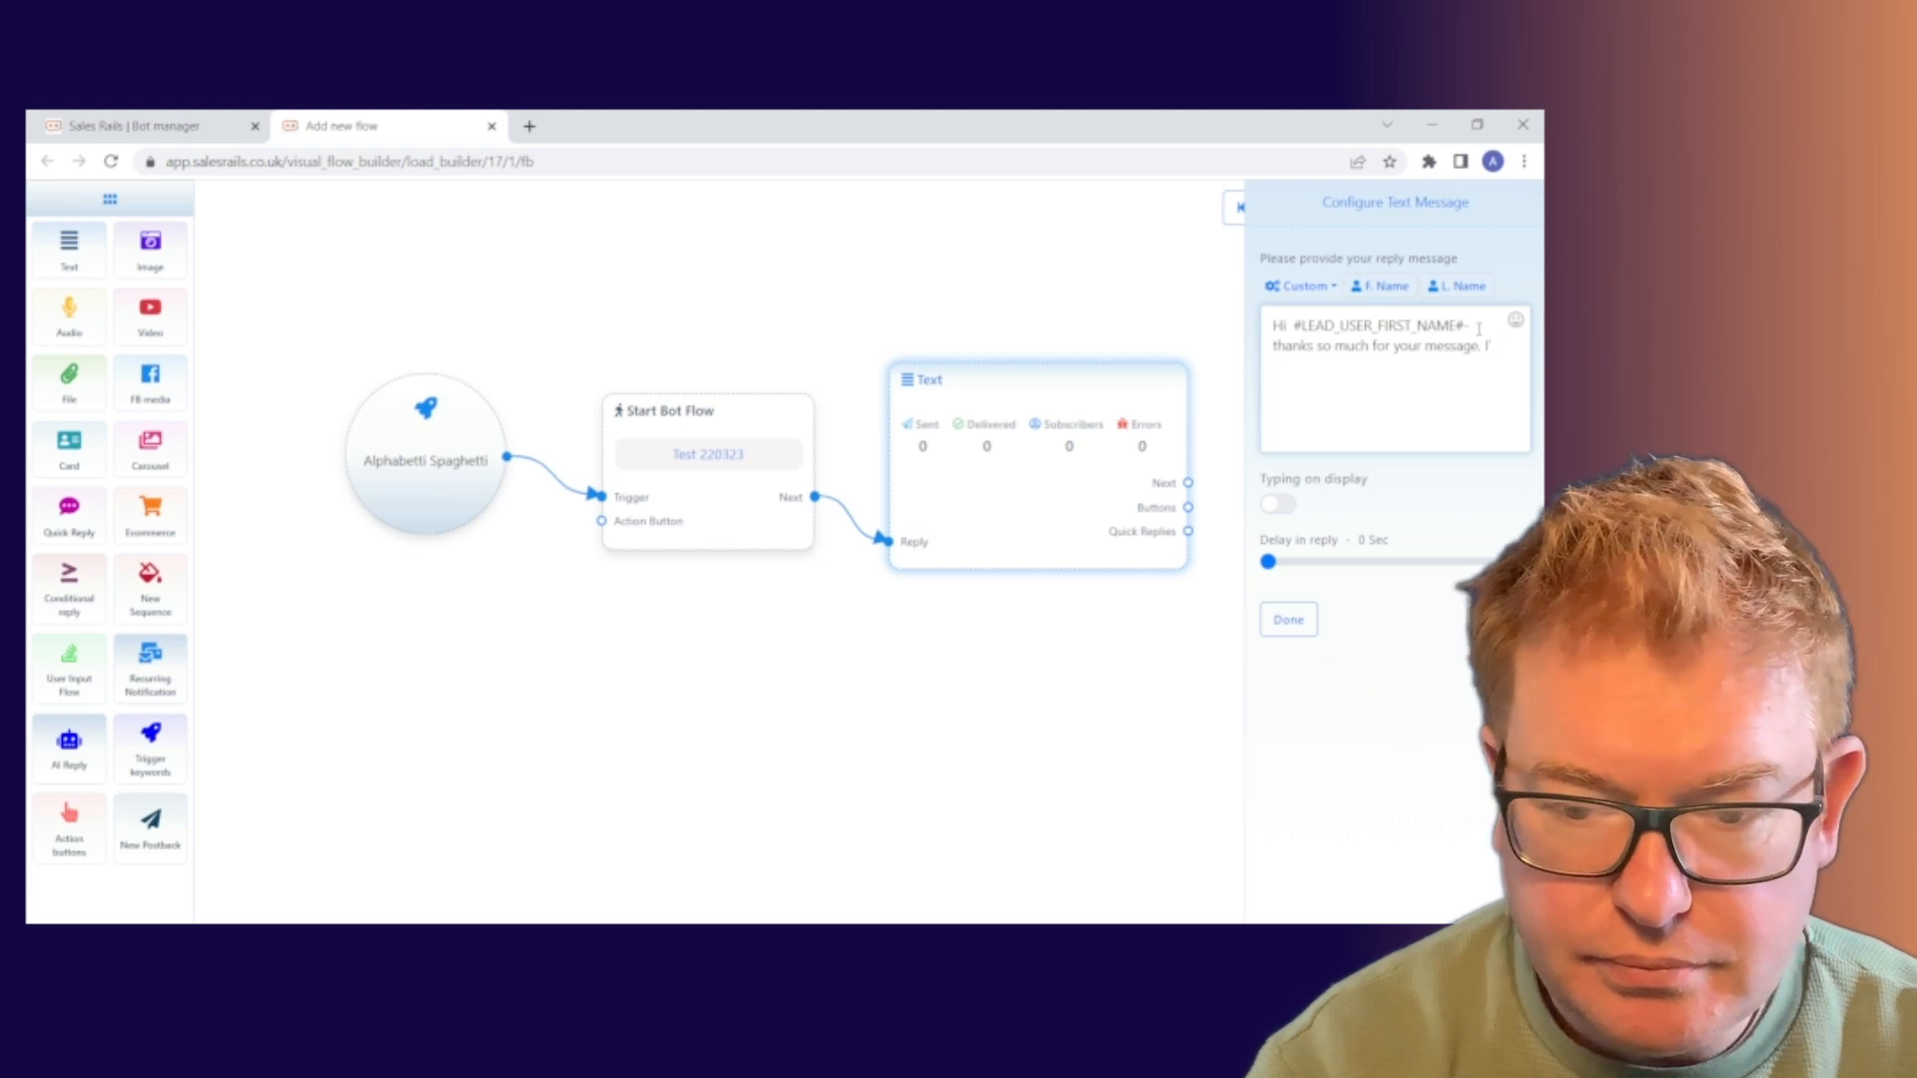
text(am)
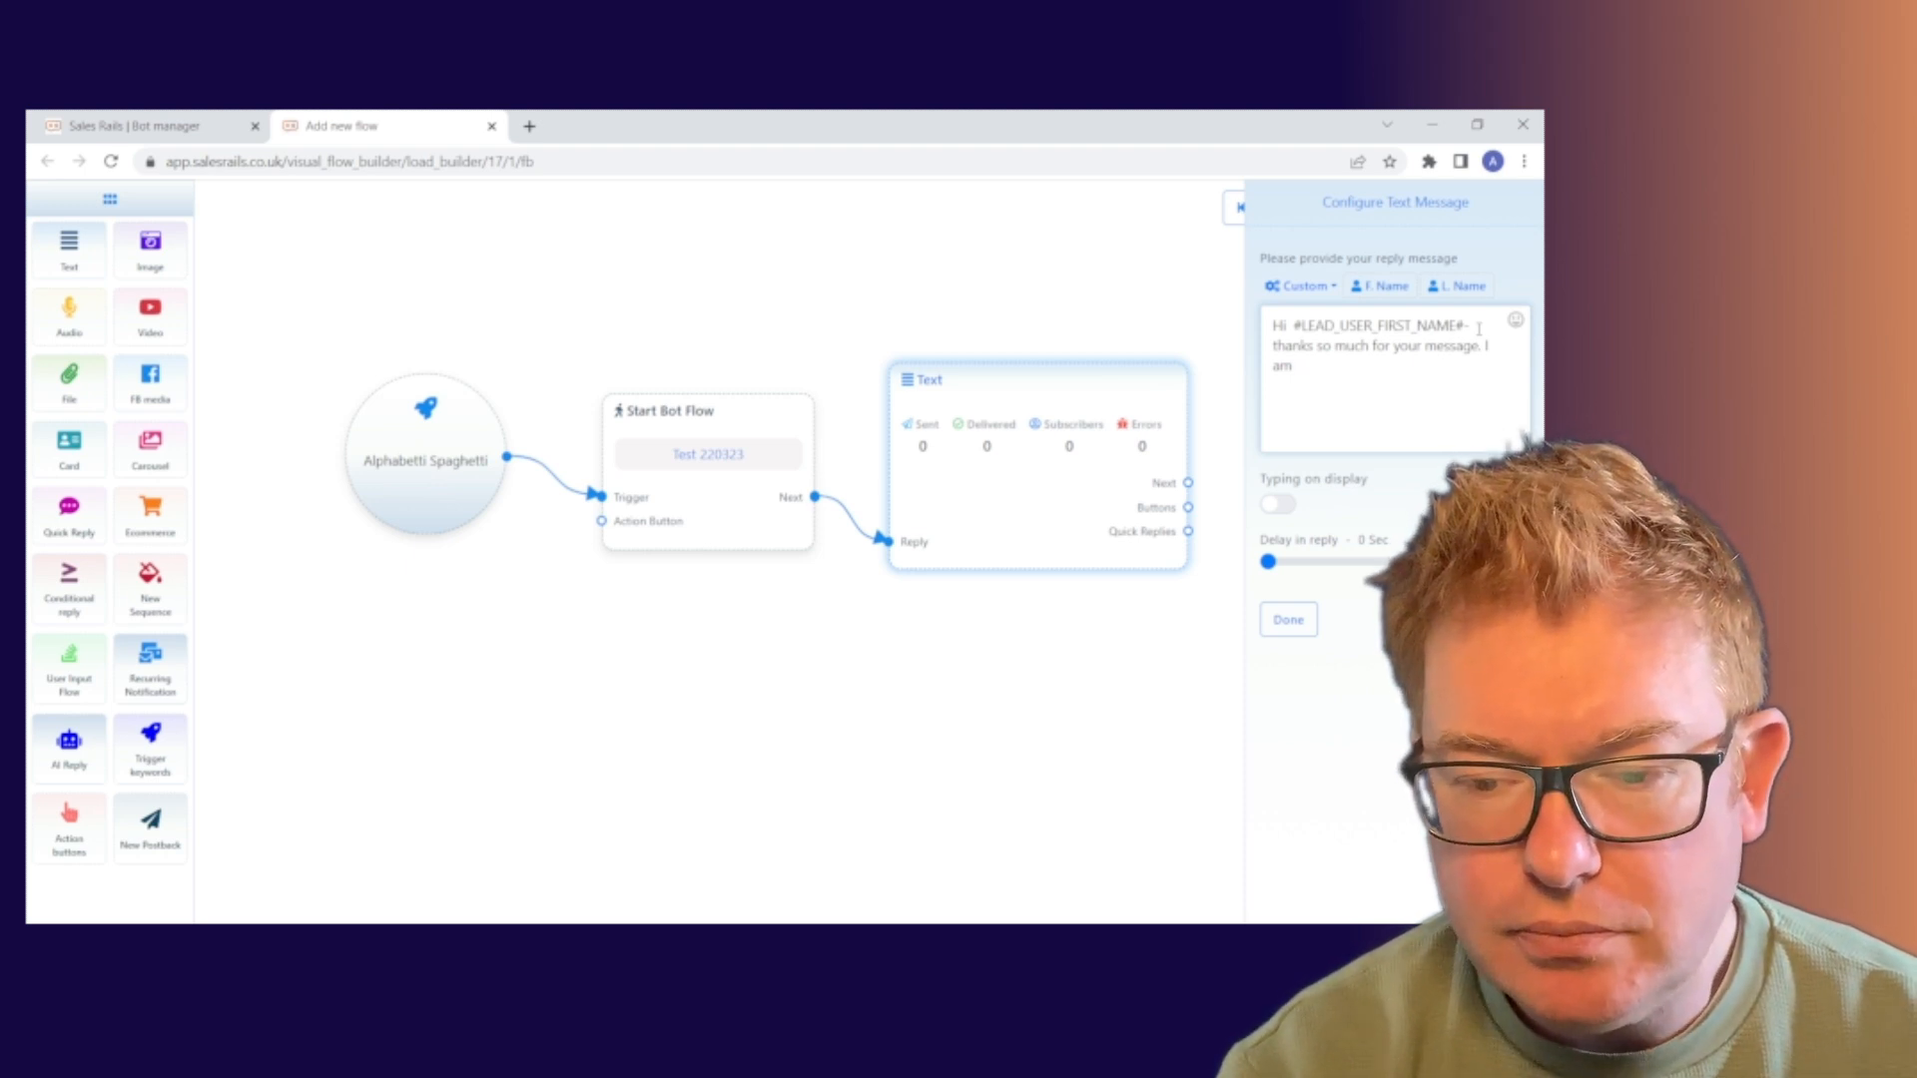
text(K)
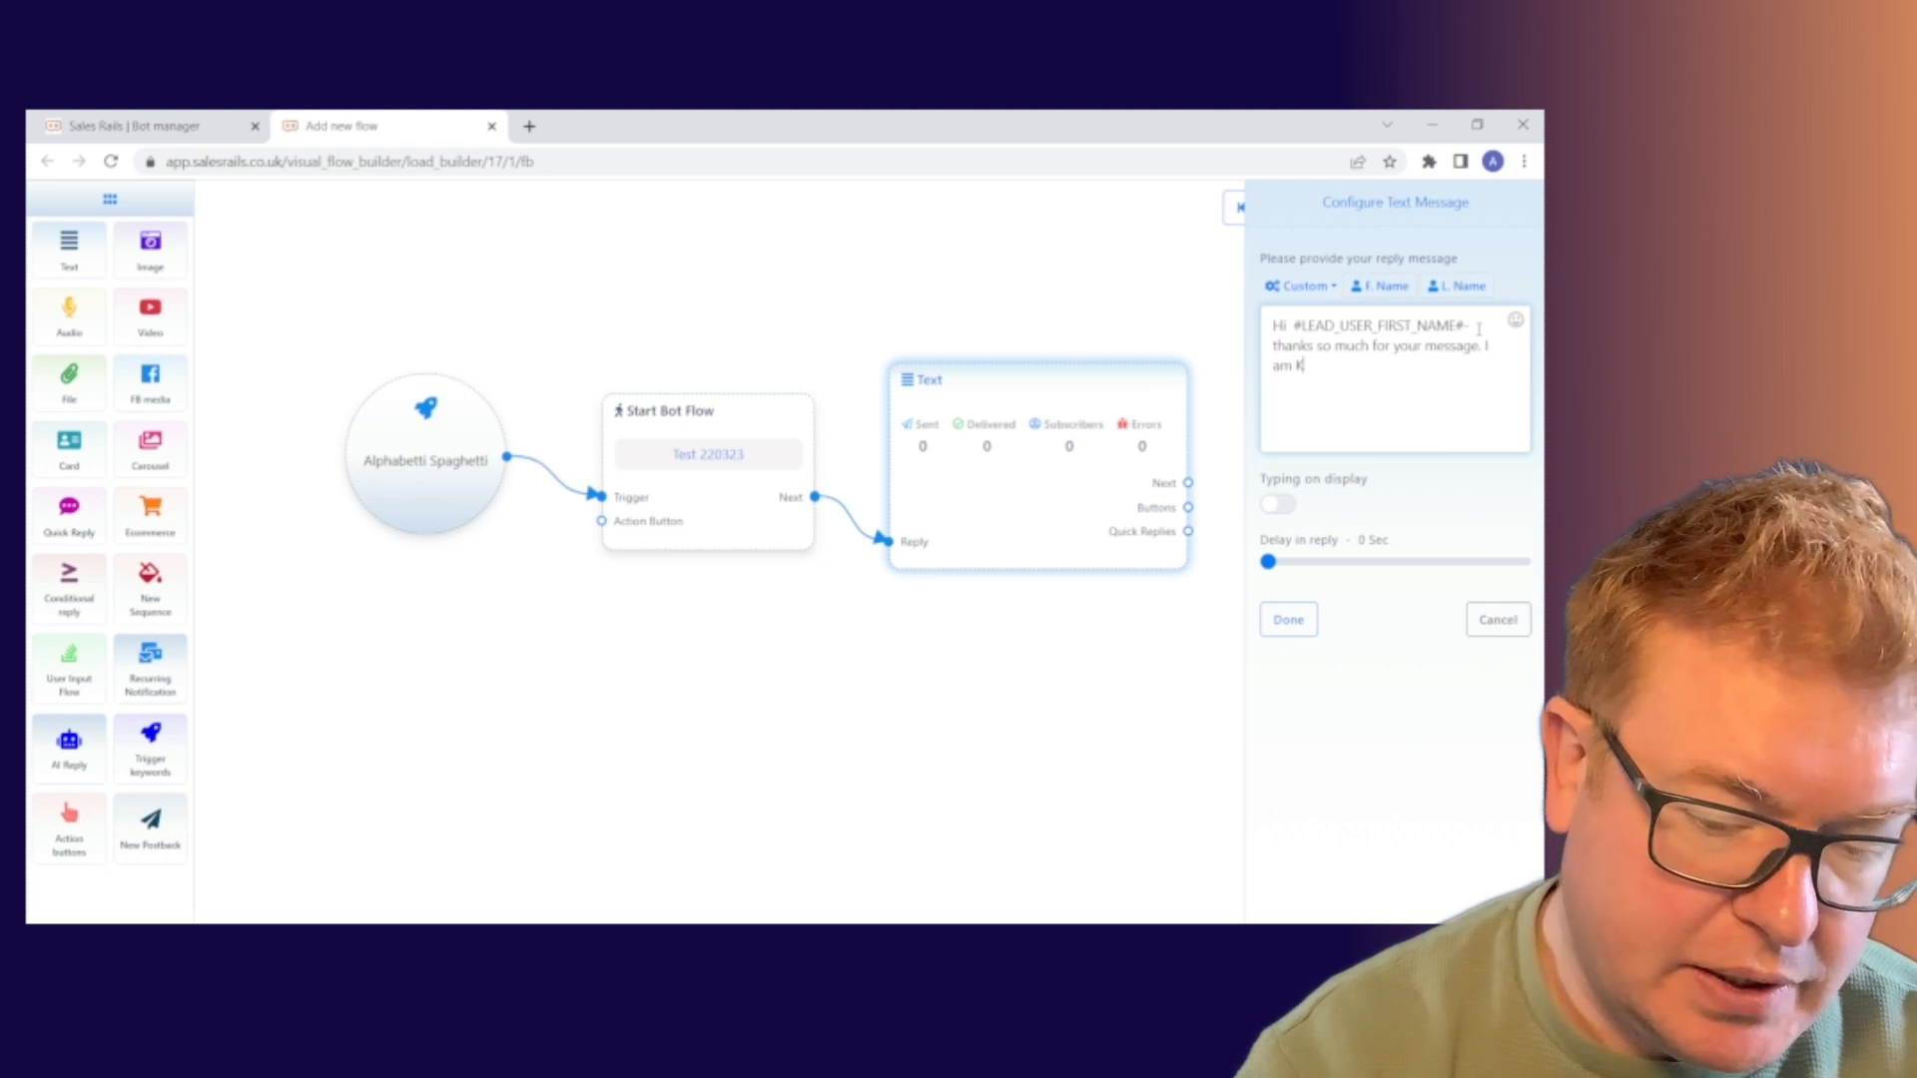
text(up)
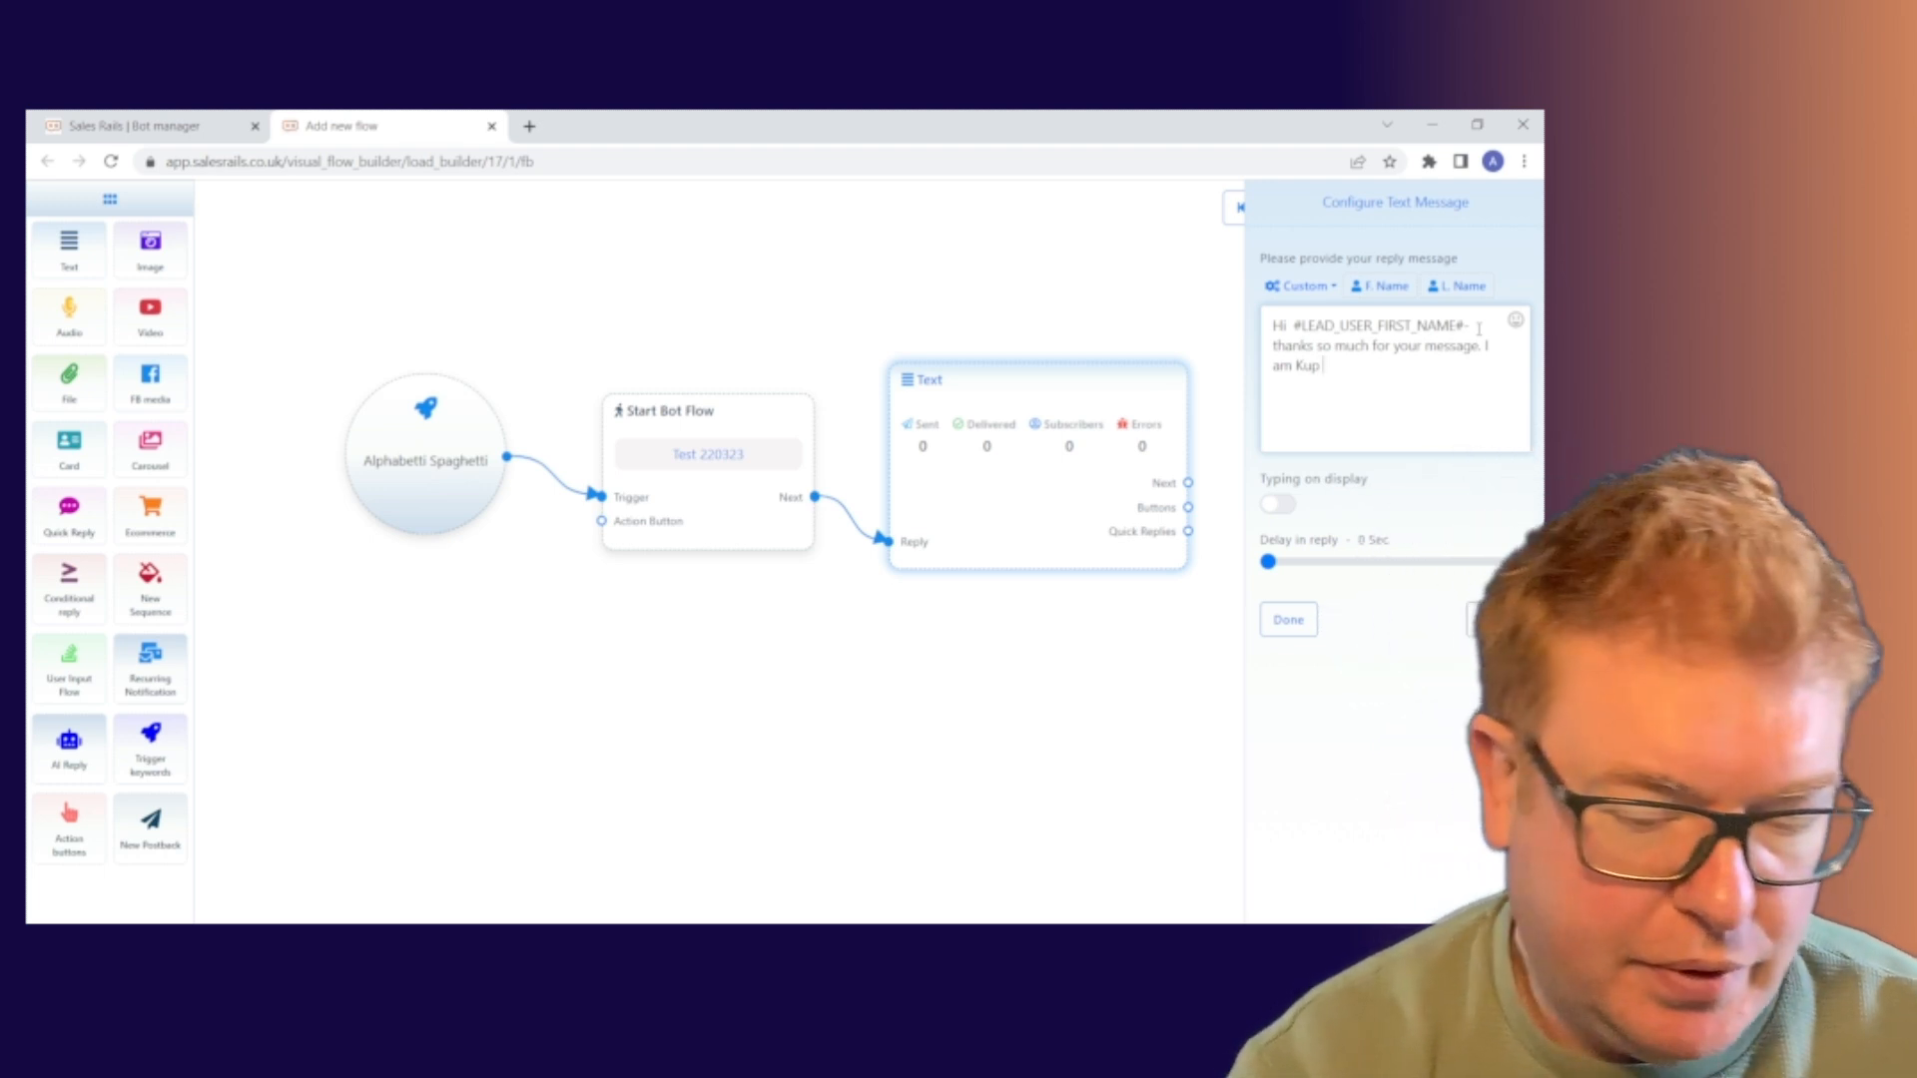
text(the R)
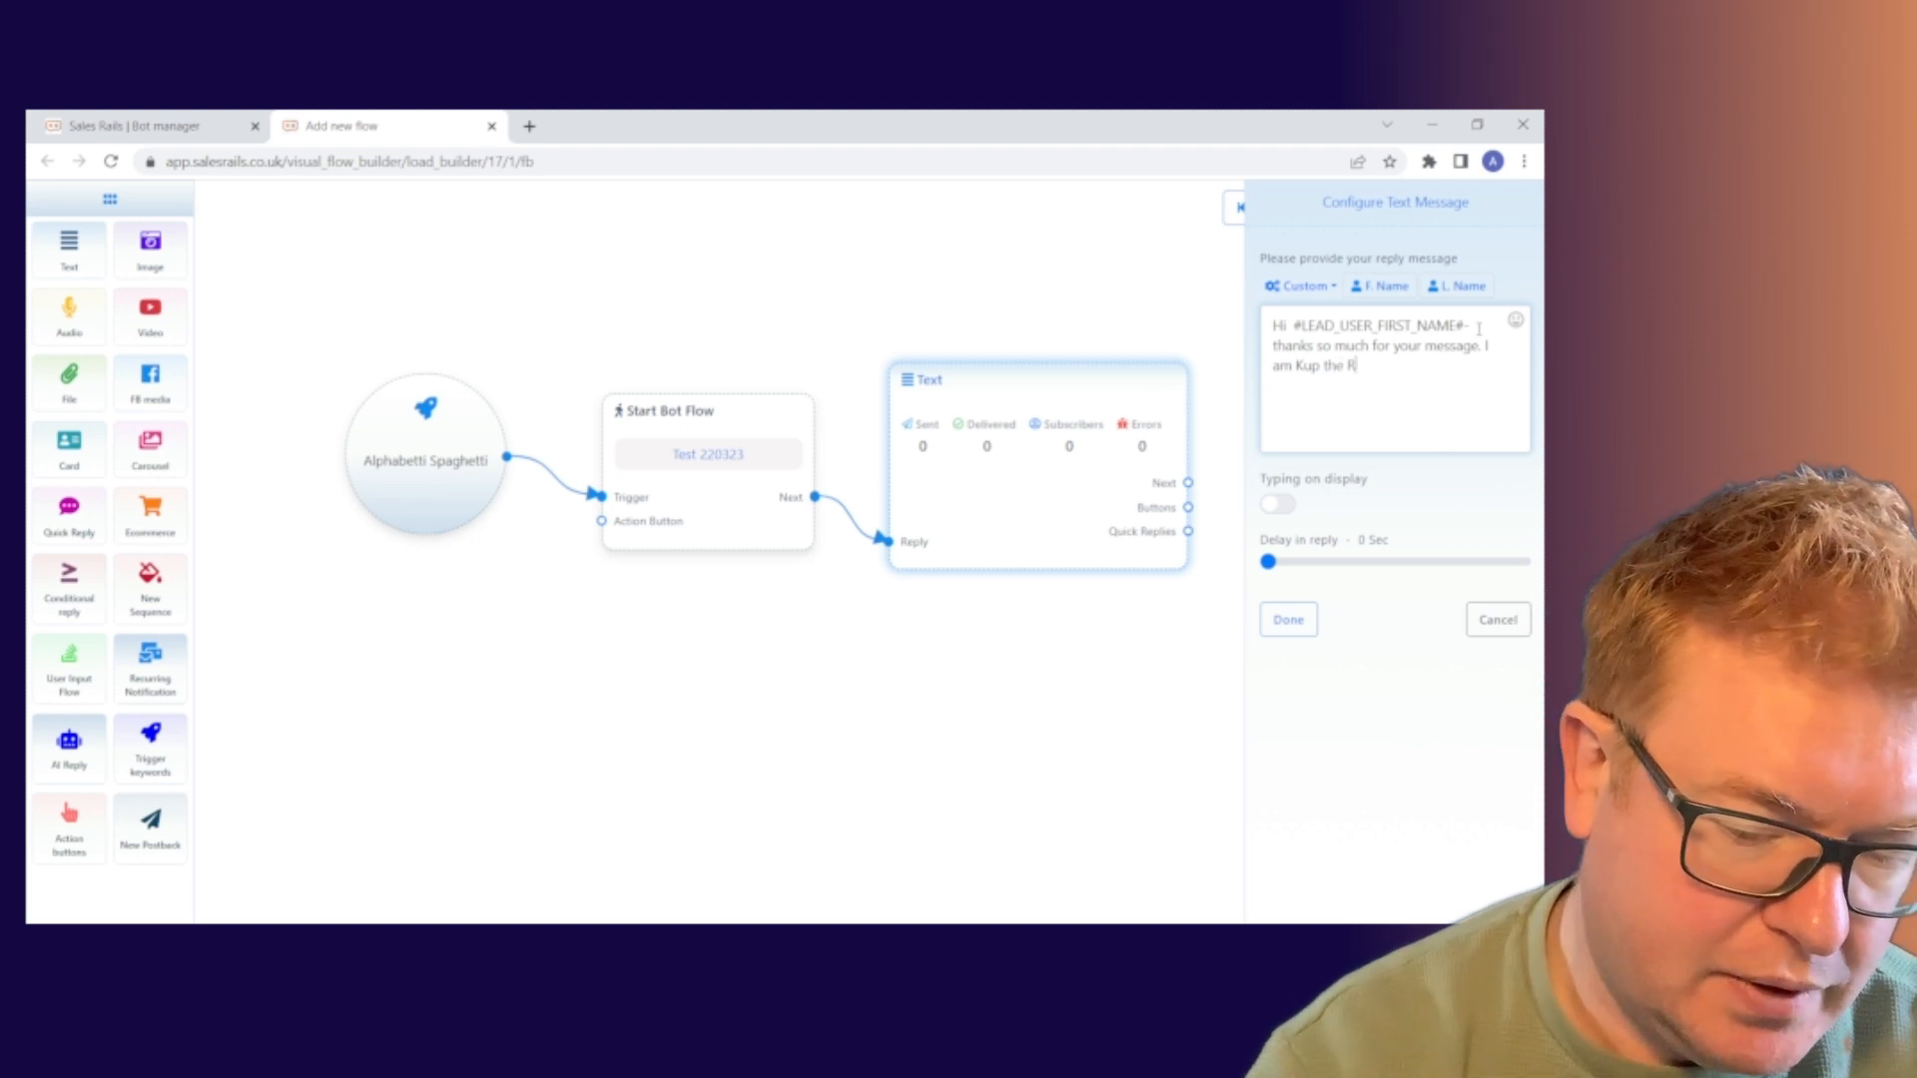
text(unning)
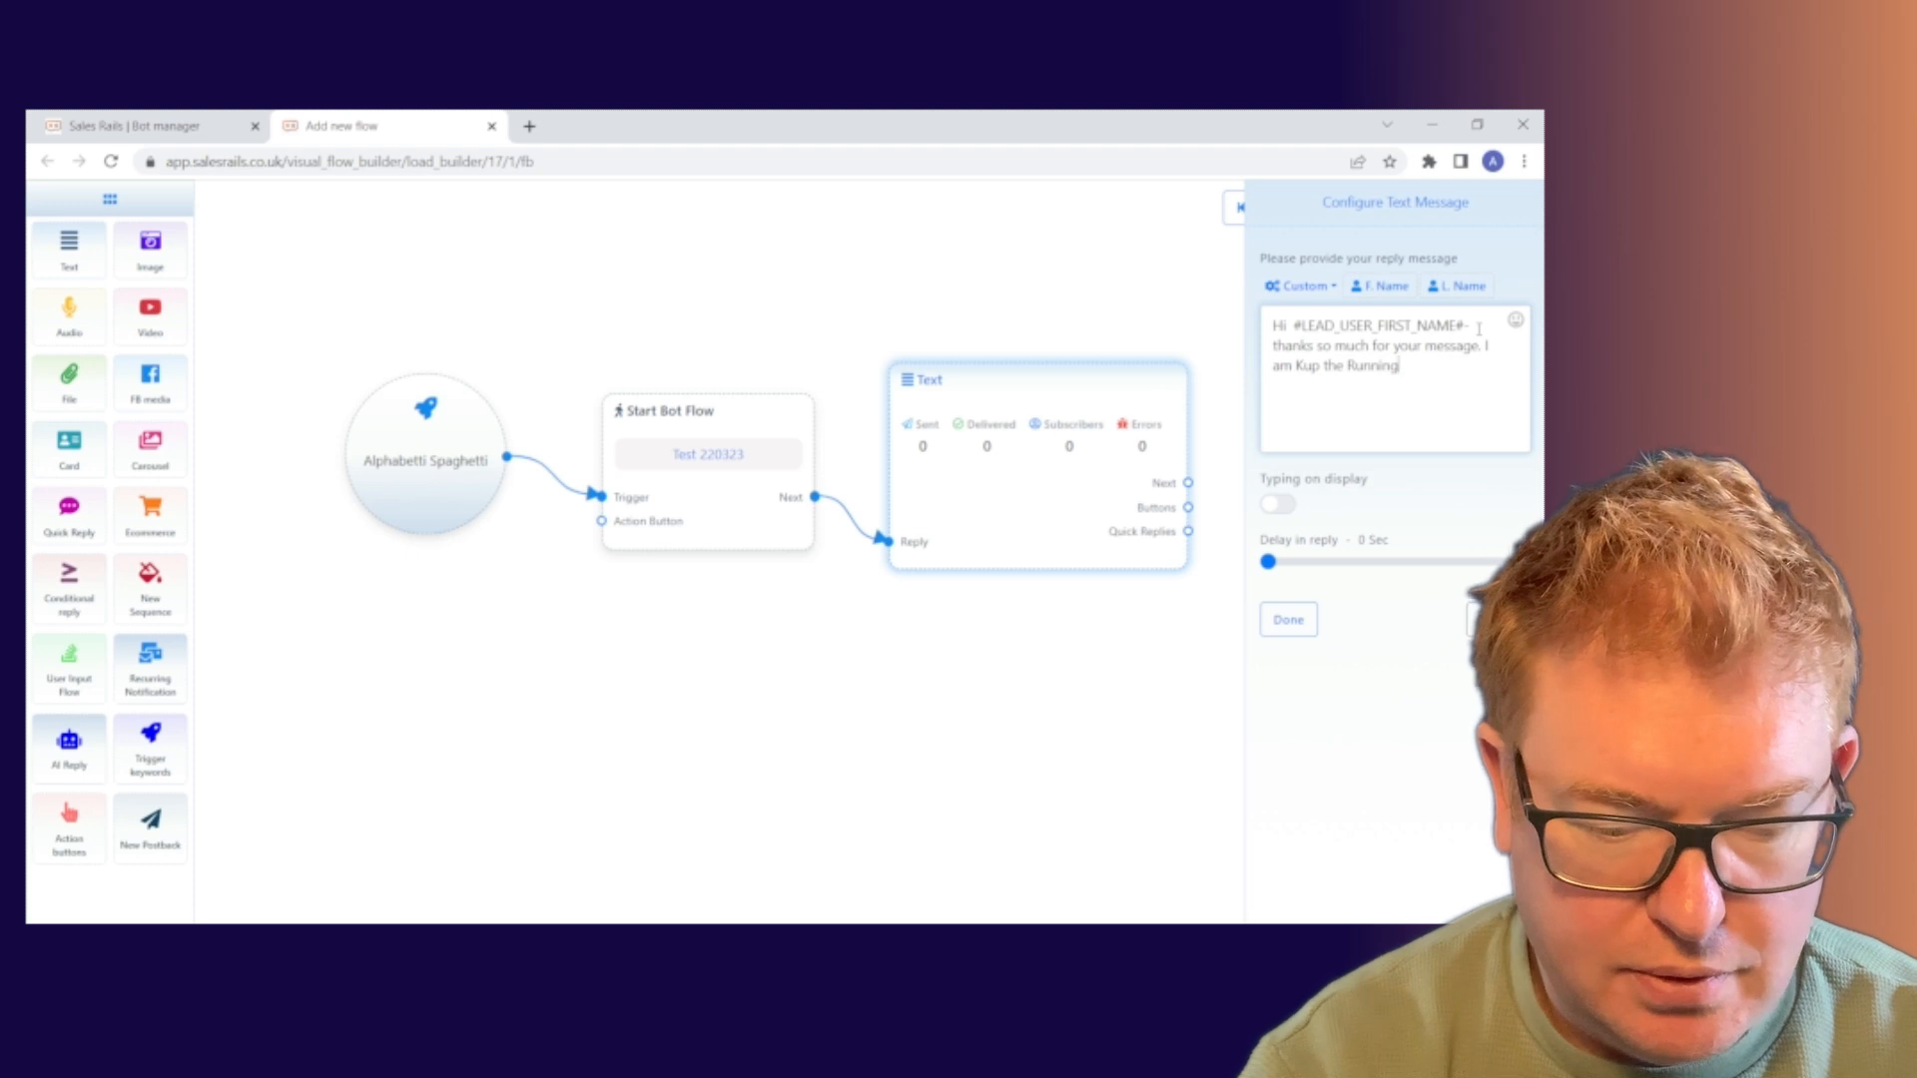
text( 2 Kepp)
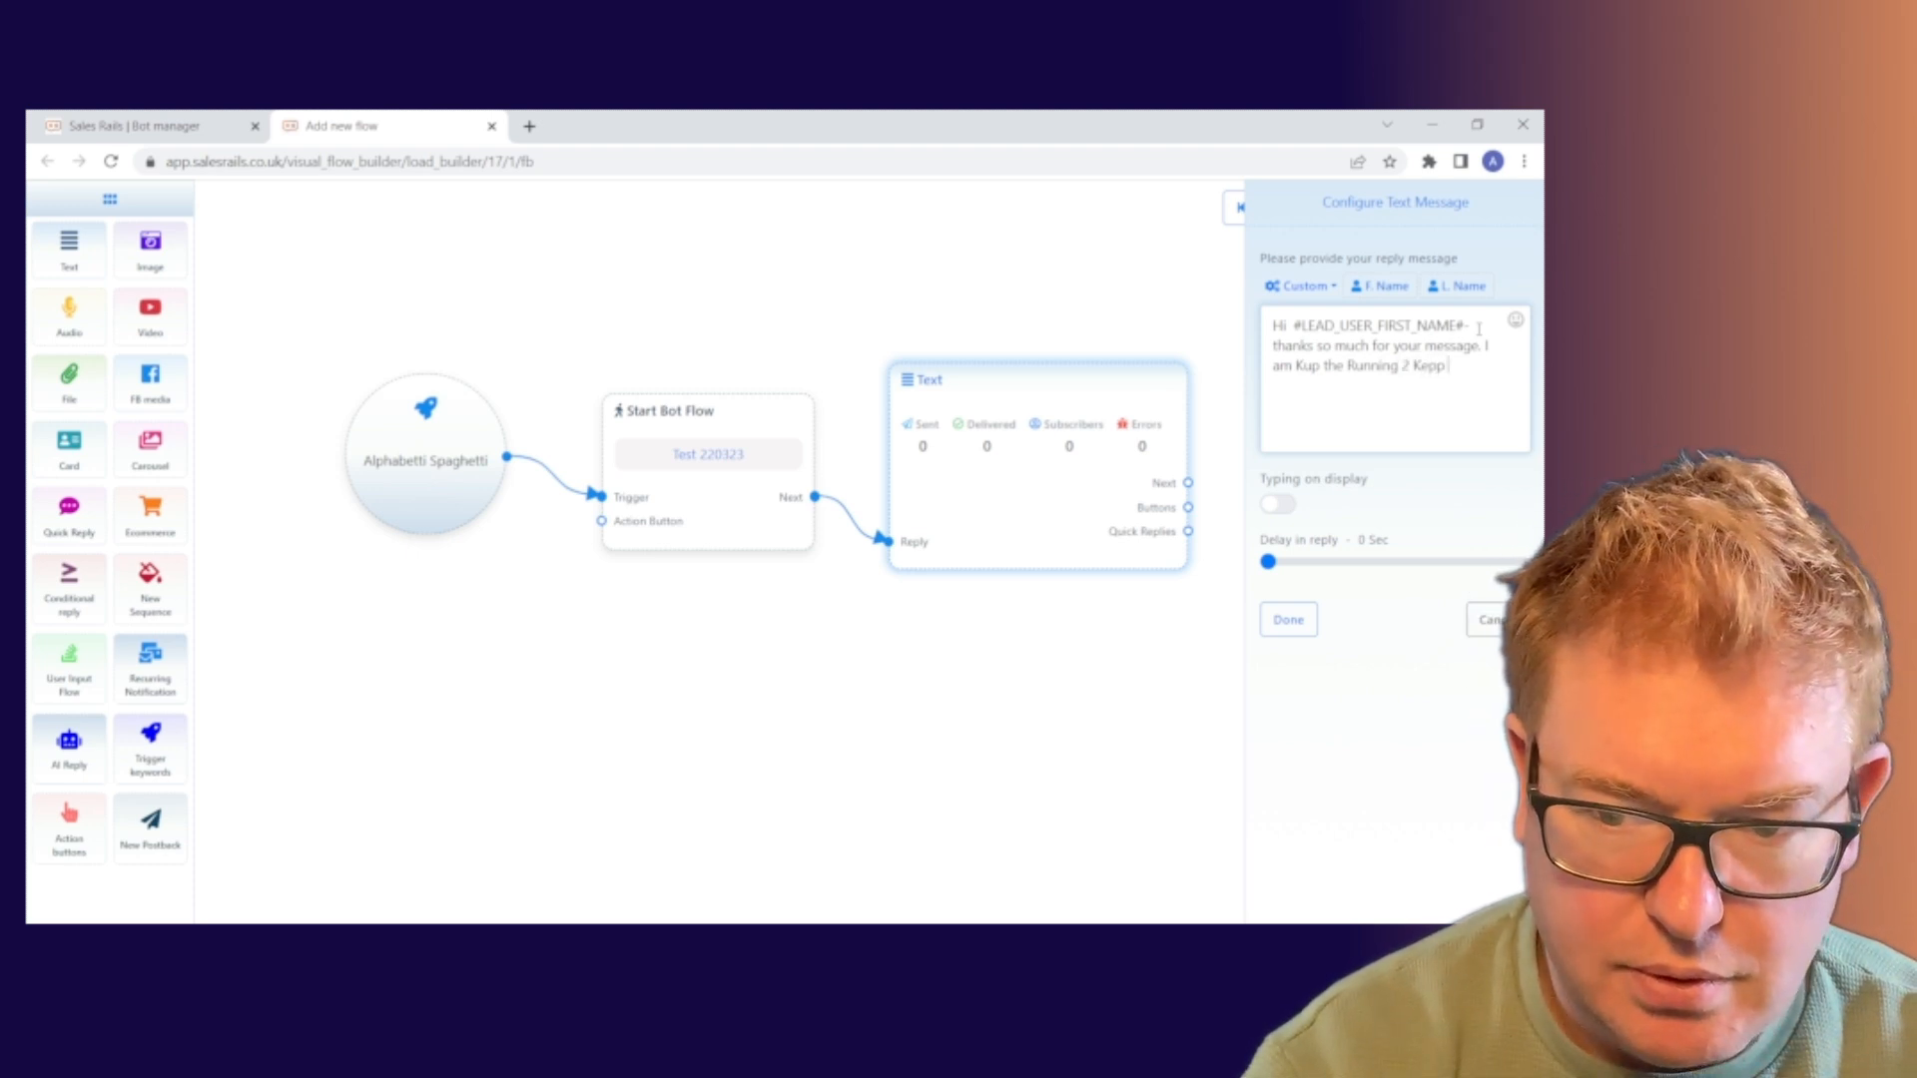
key(BackSpace)
key(BackSpace)
text(ep Up)
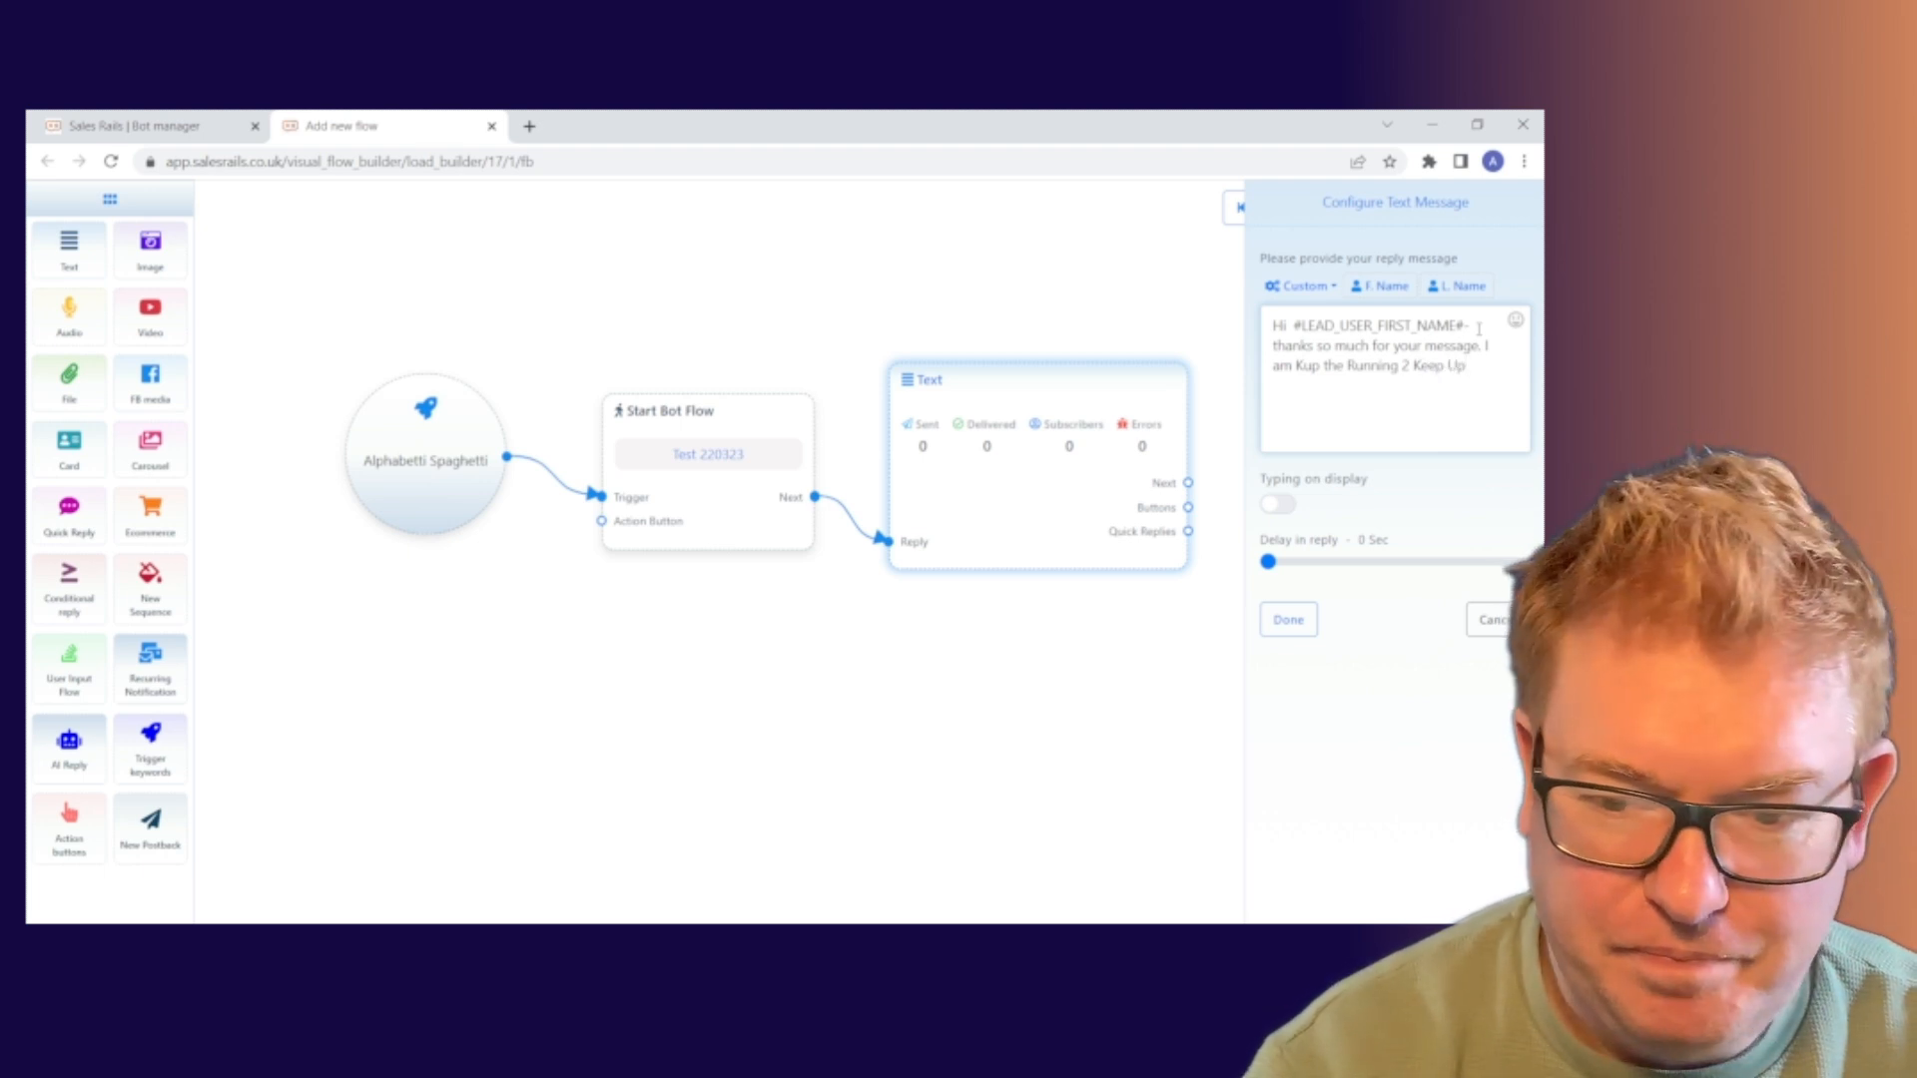
text( auto)
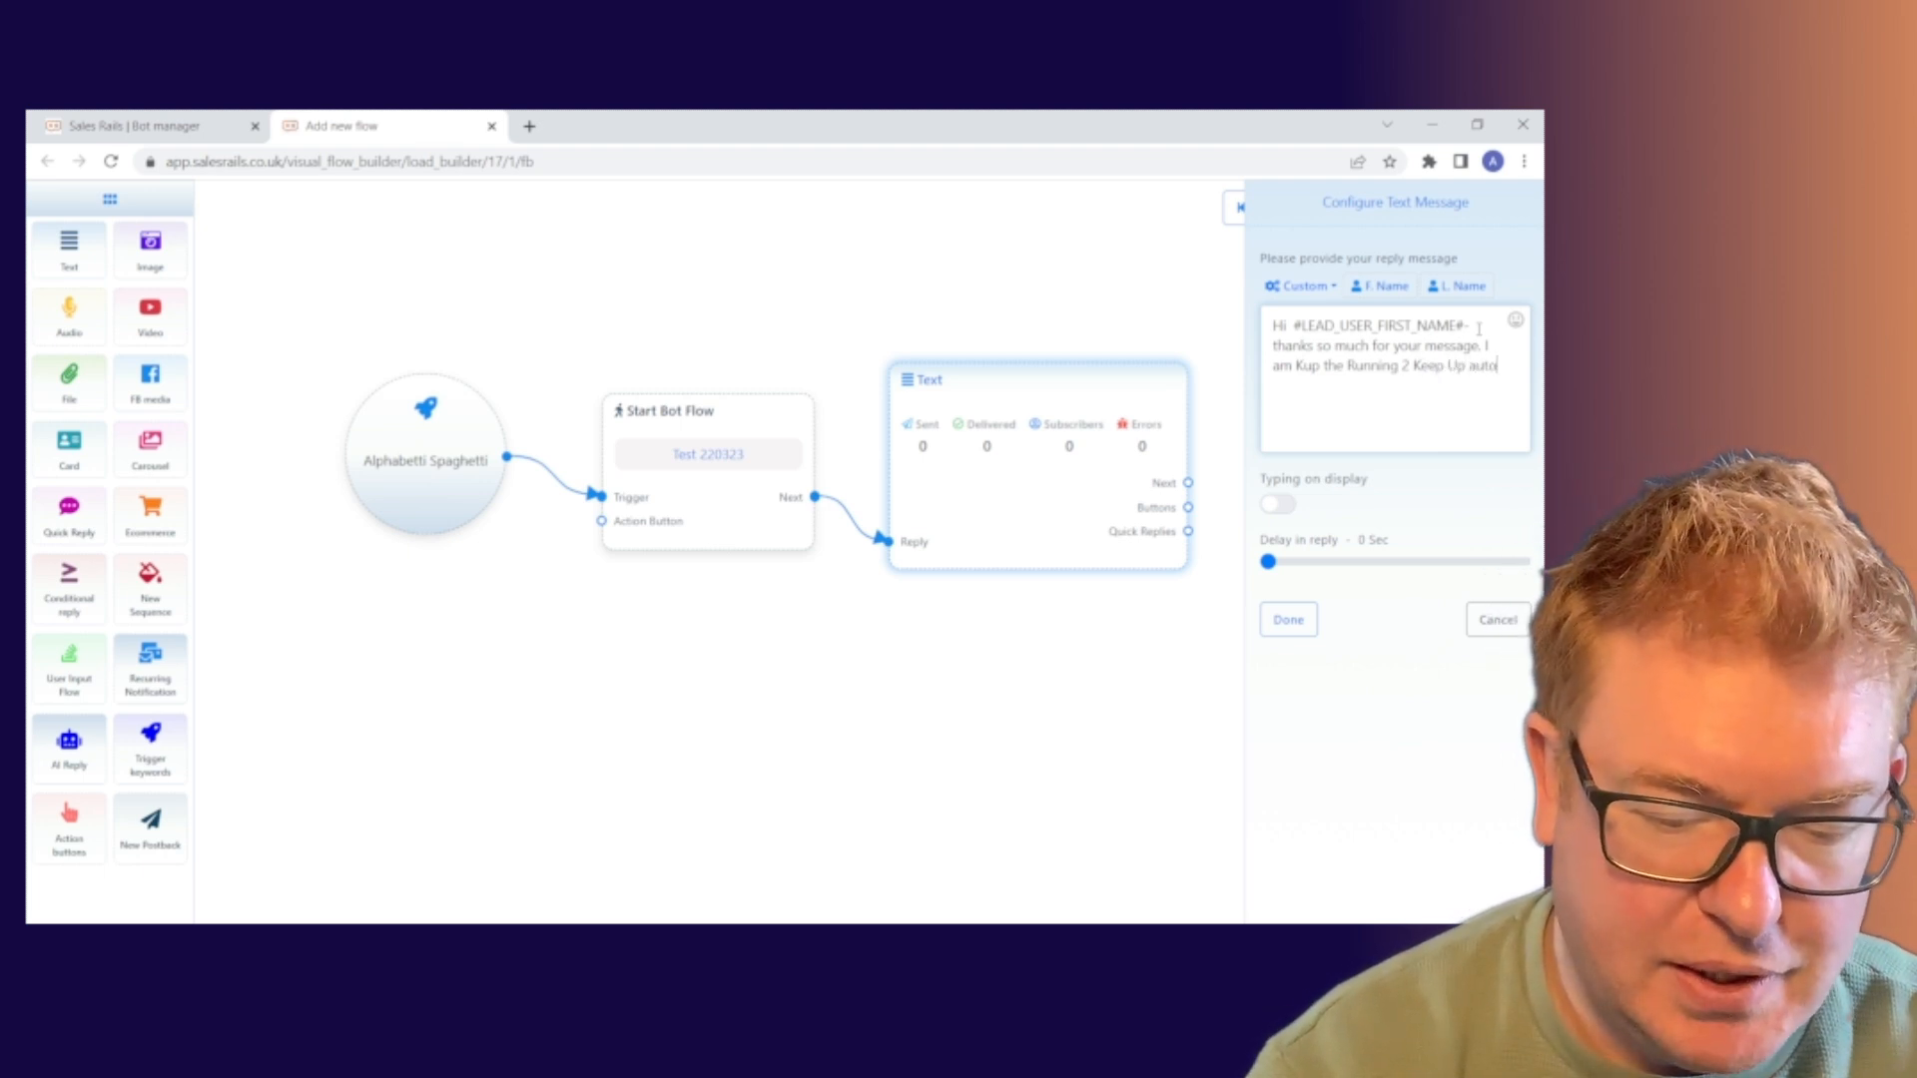
text(mated as)
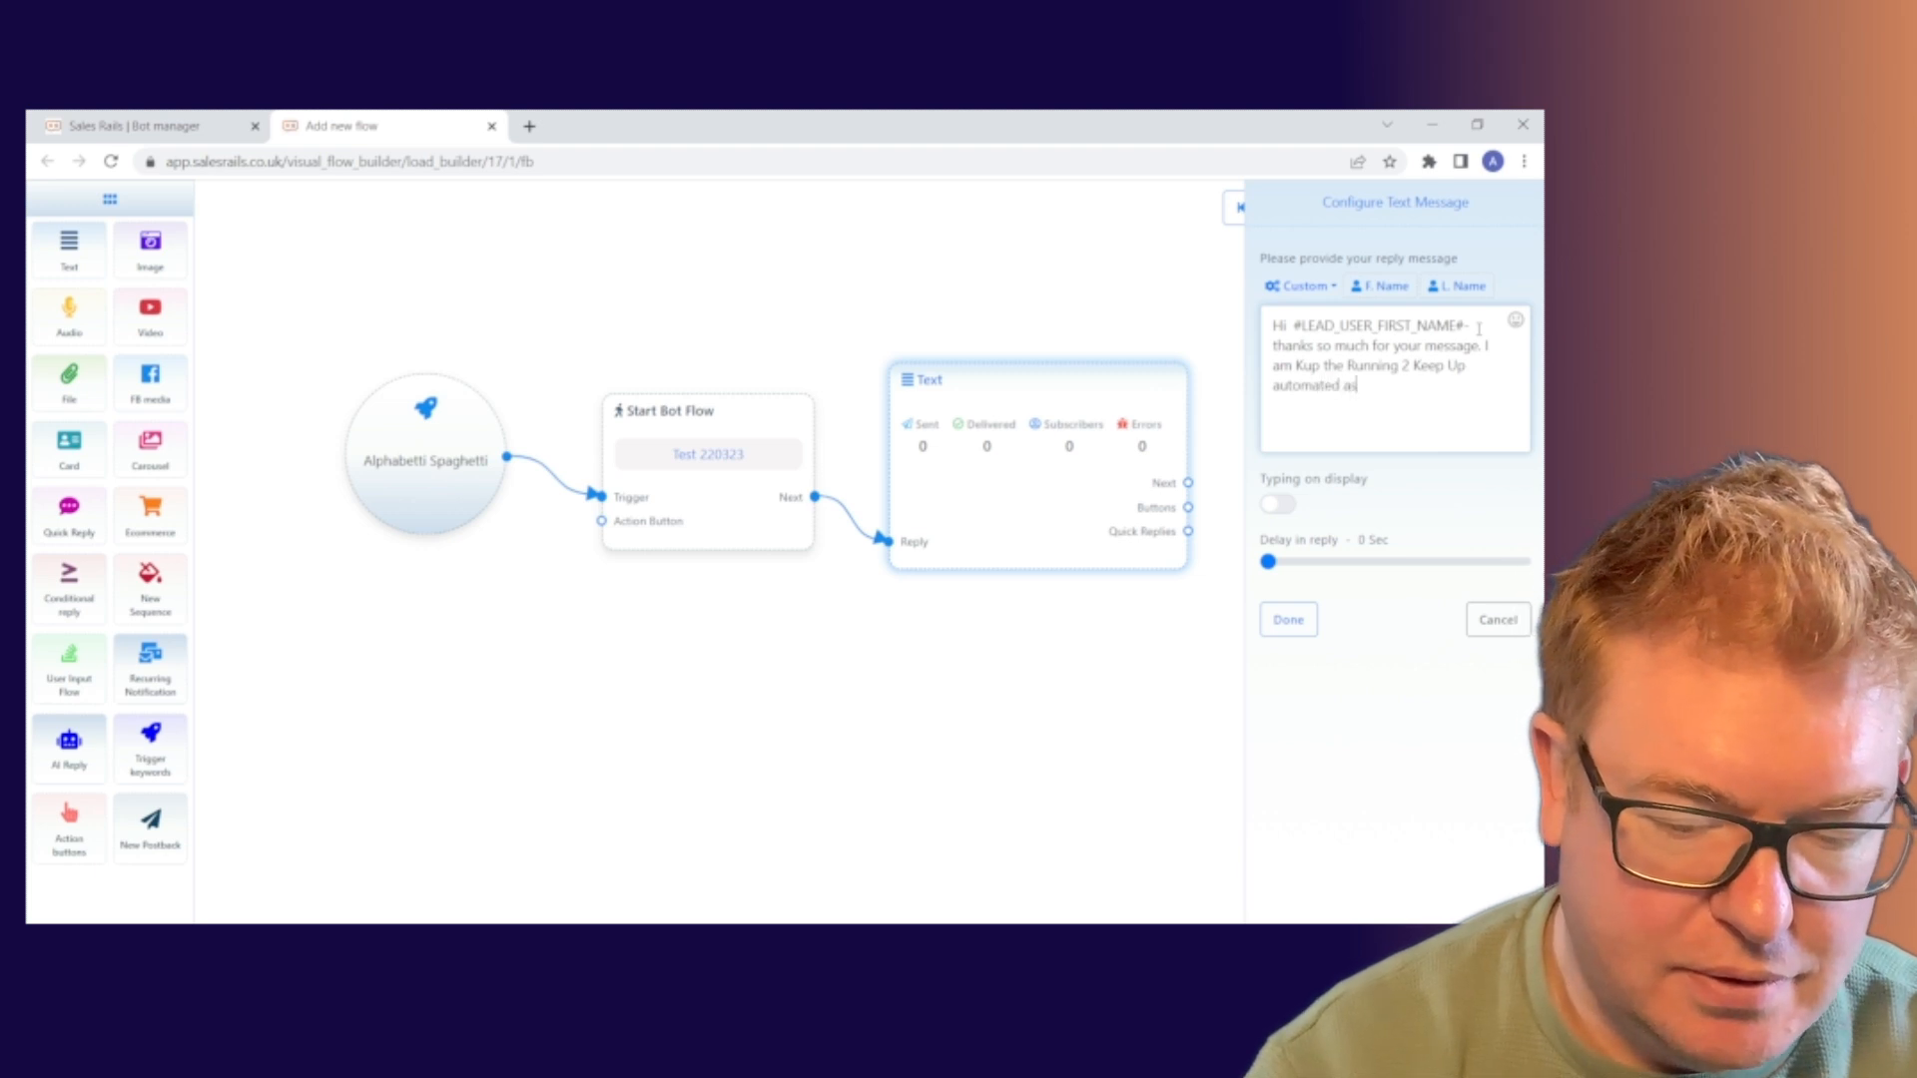
text(sistant)
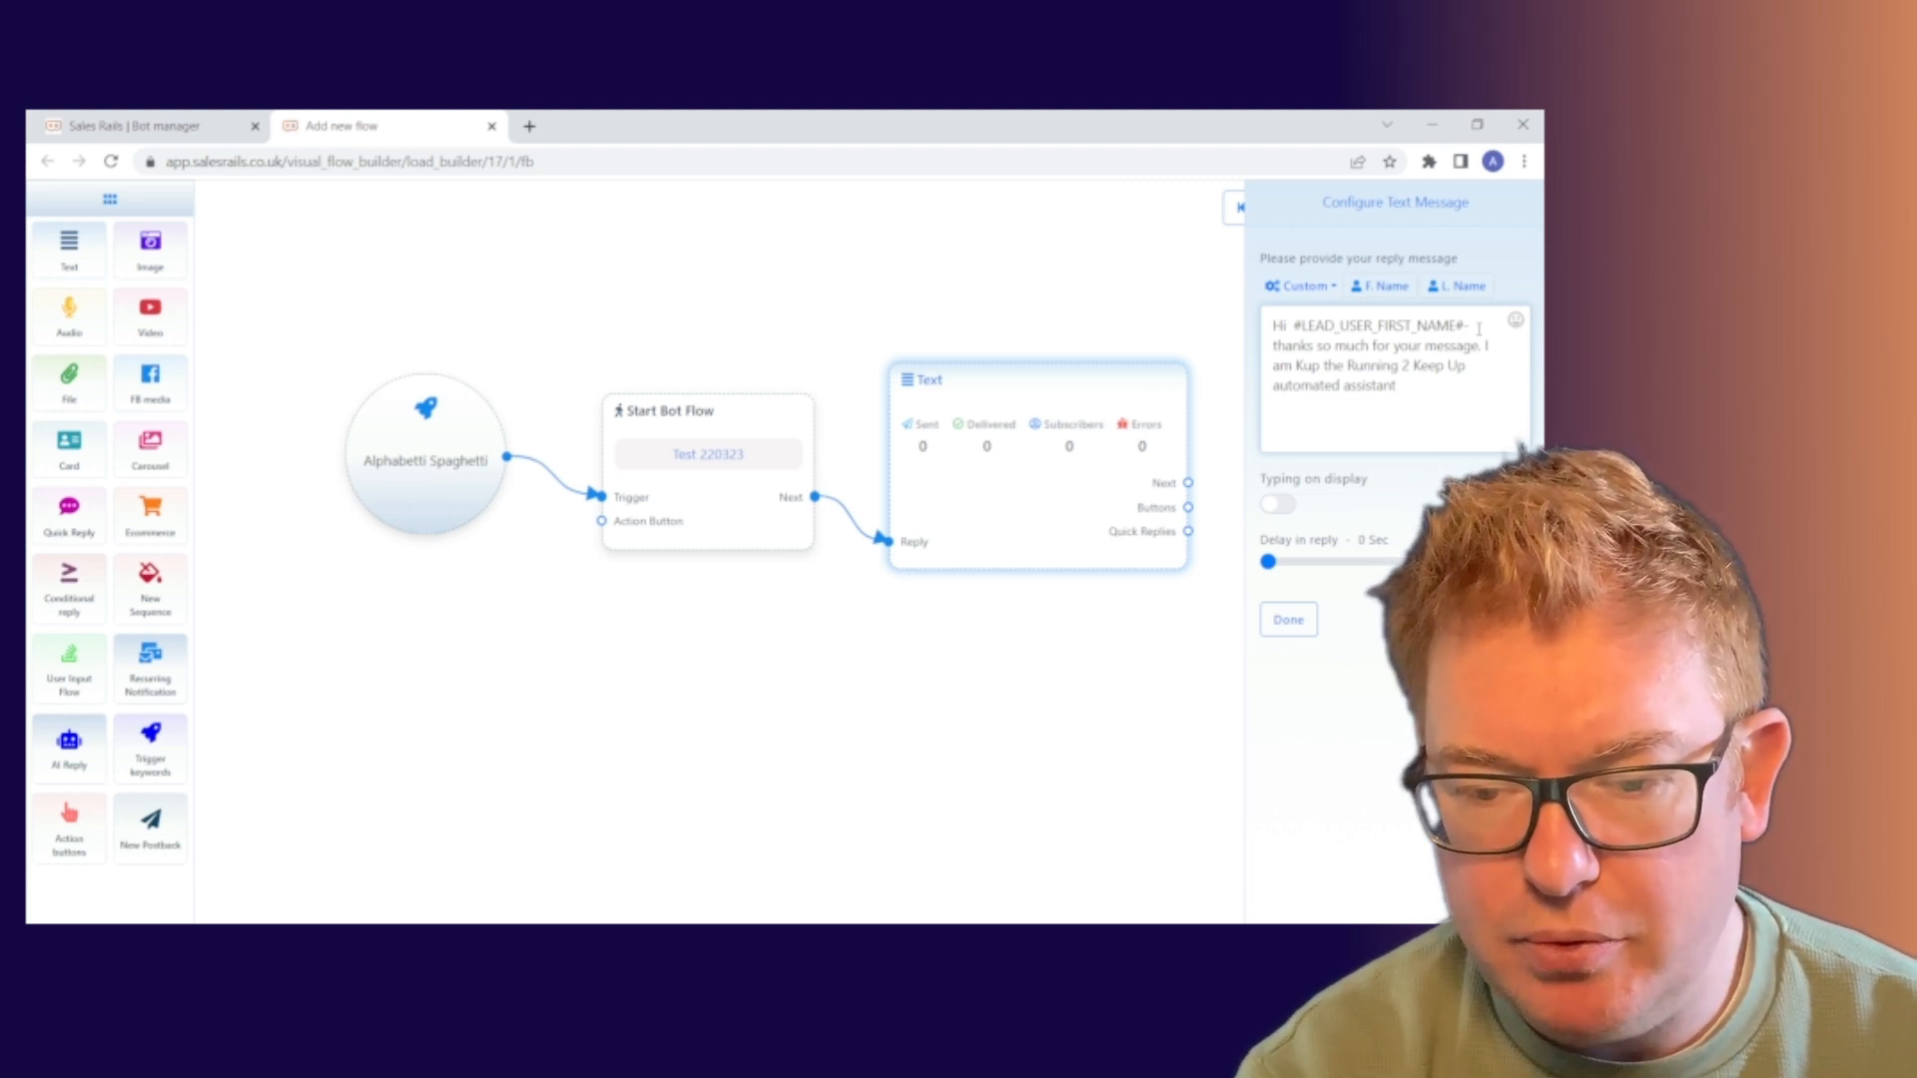
End the reply with 'and I will help you get signed up today'
text(and )
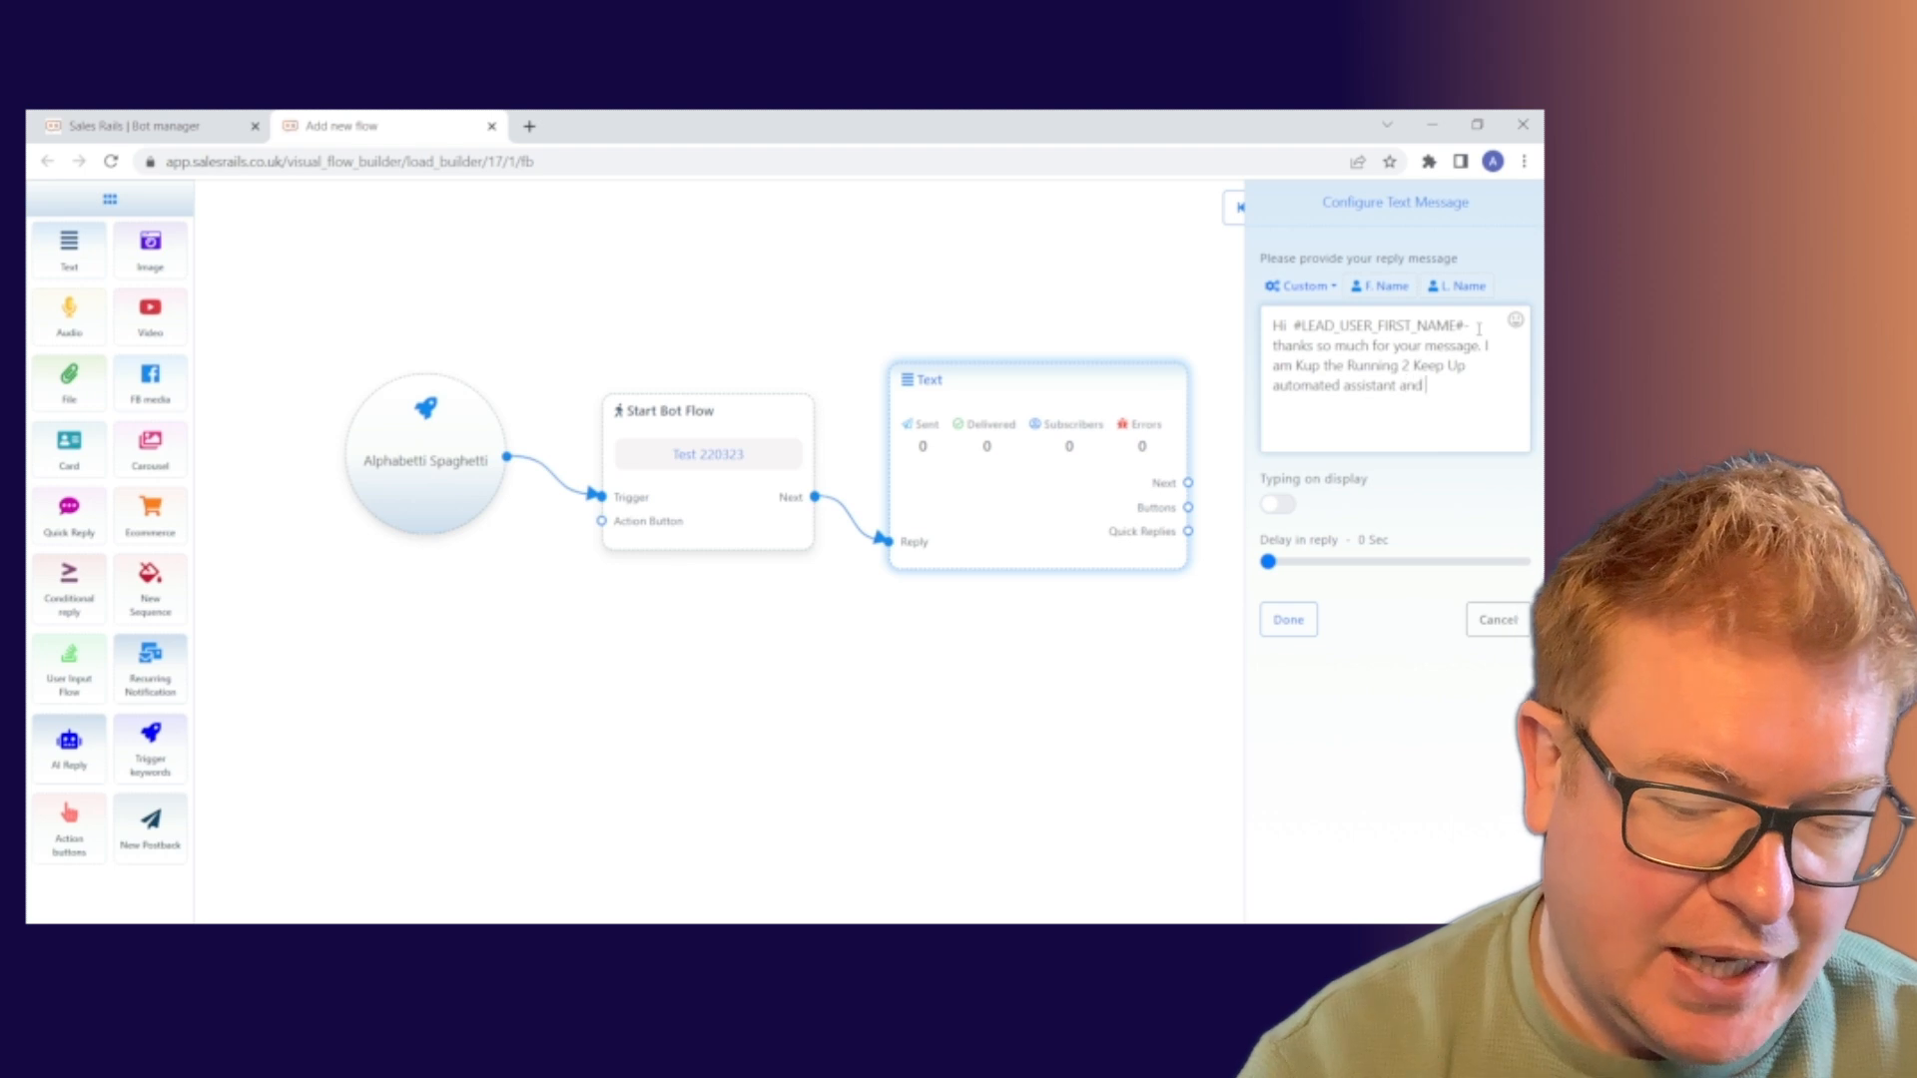
text(I will hep)
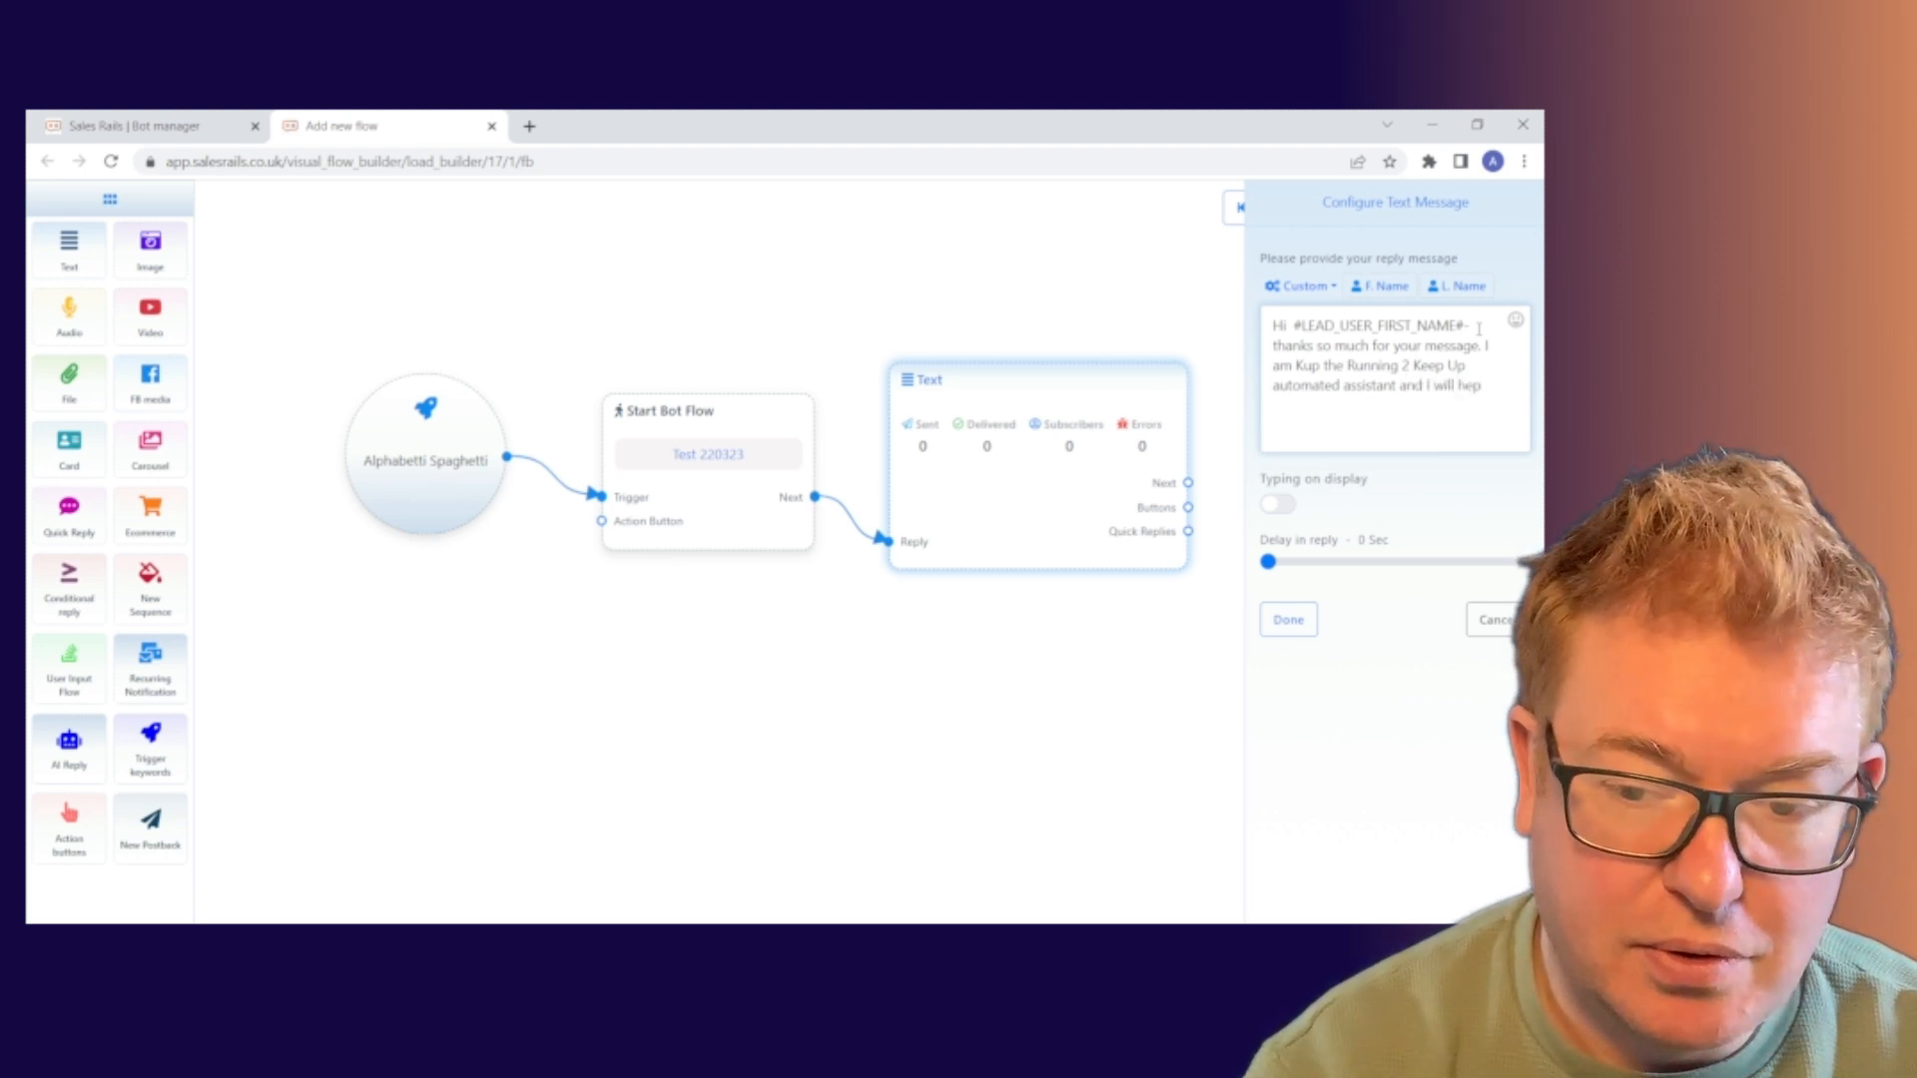
key(BackSpace)
text(lp)
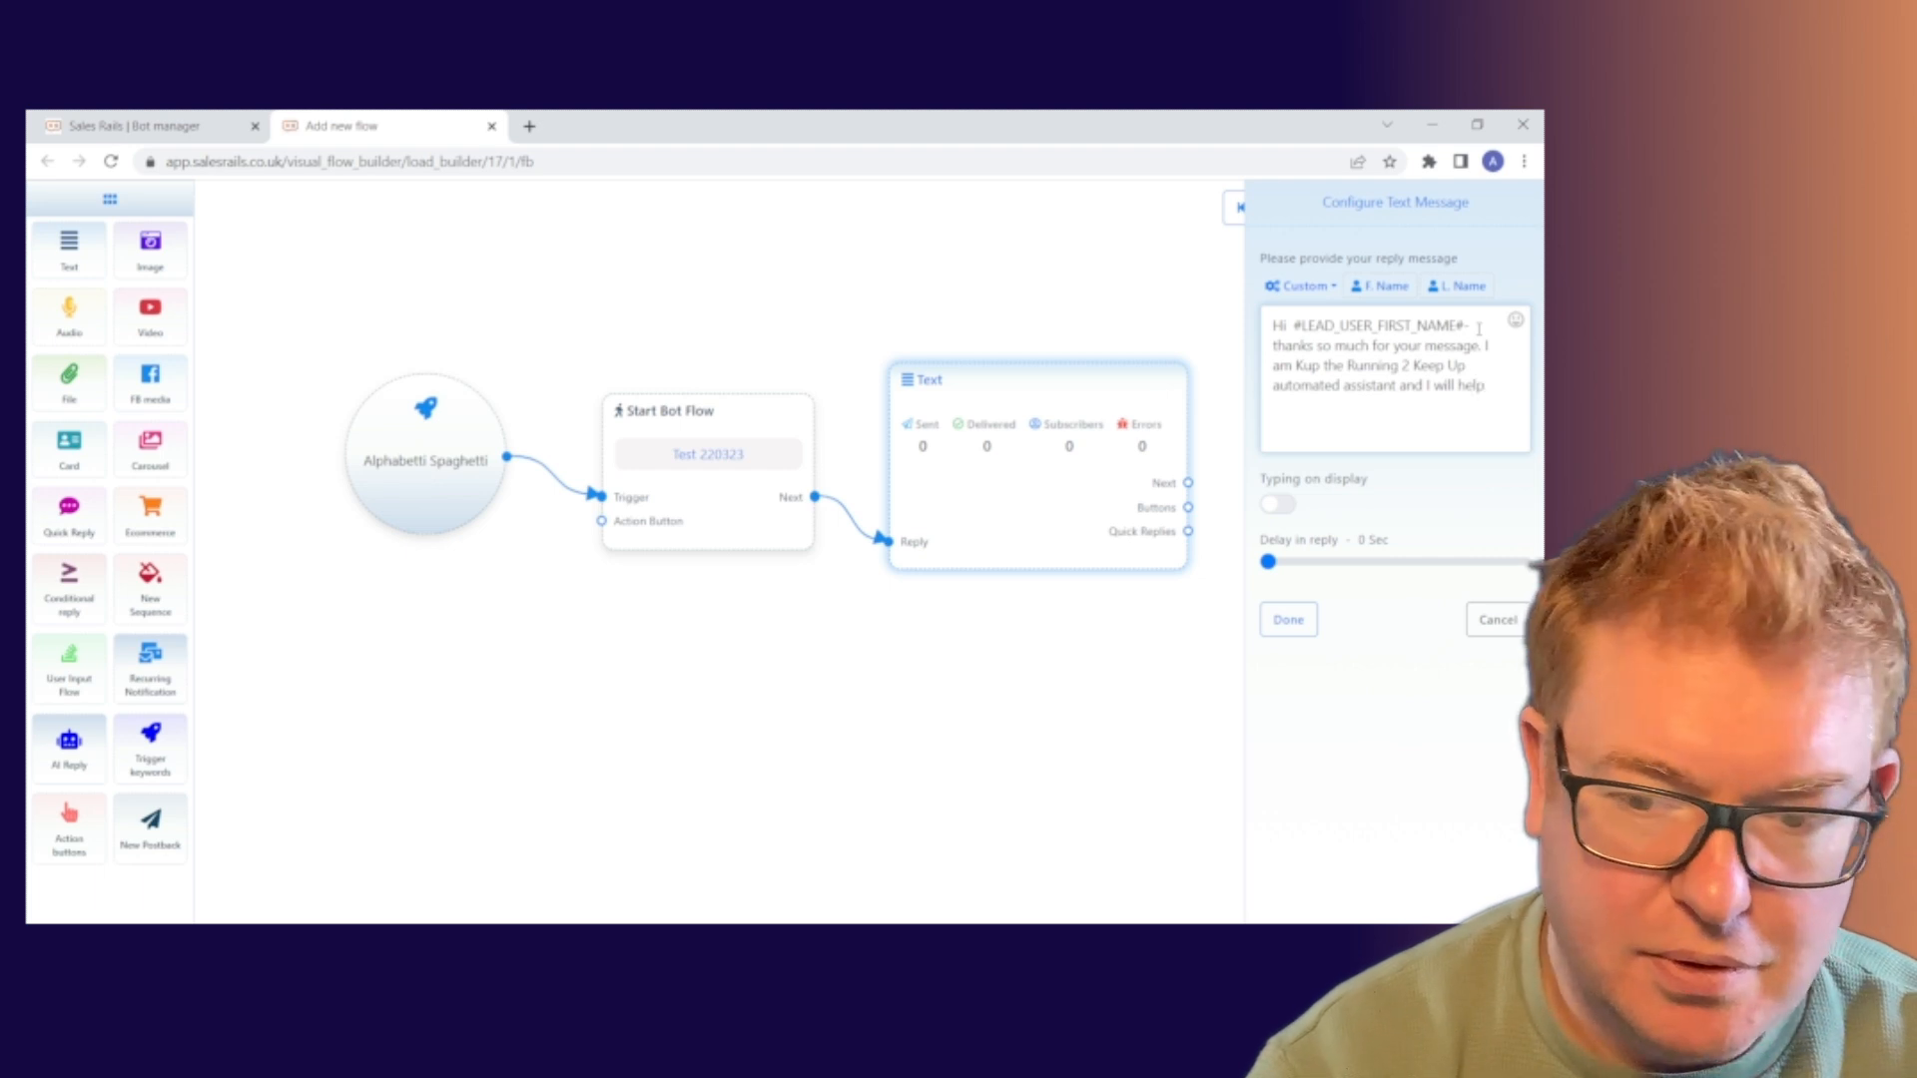
text( you ge)
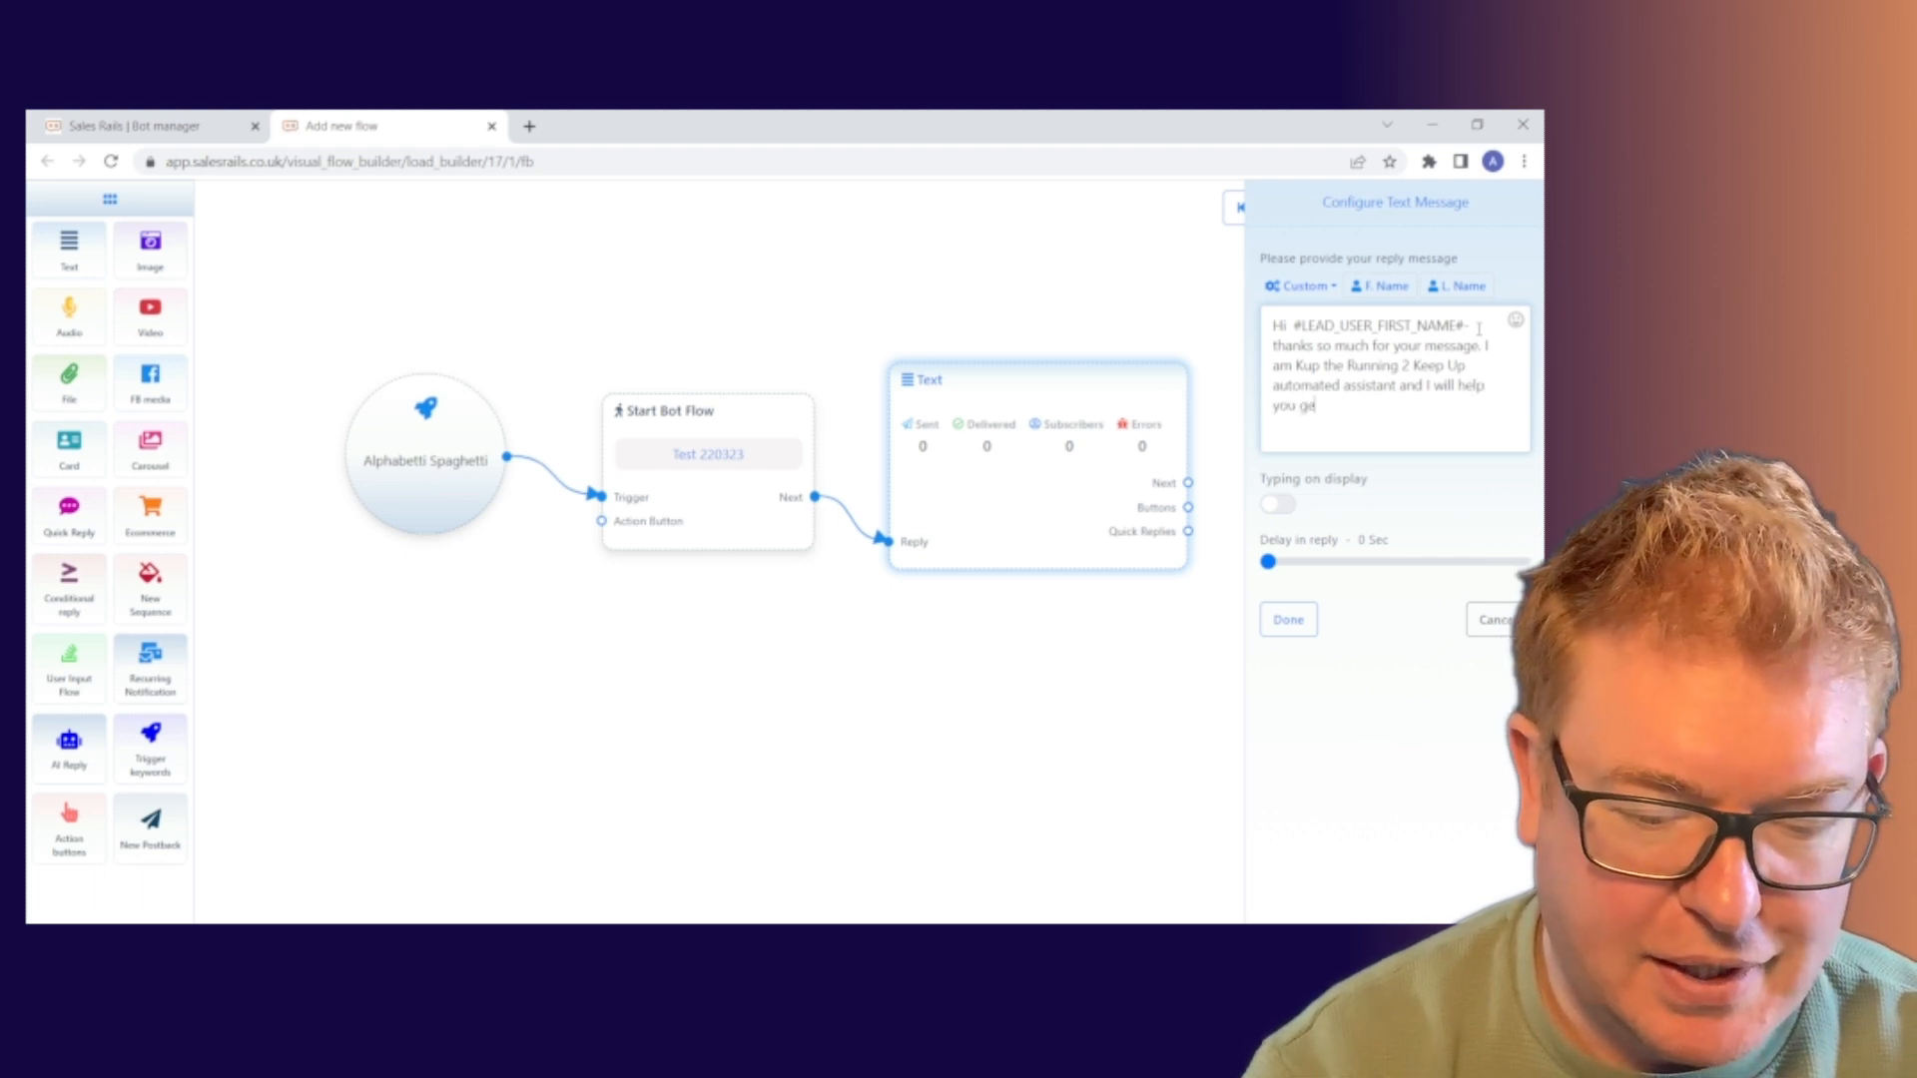
text(t s)
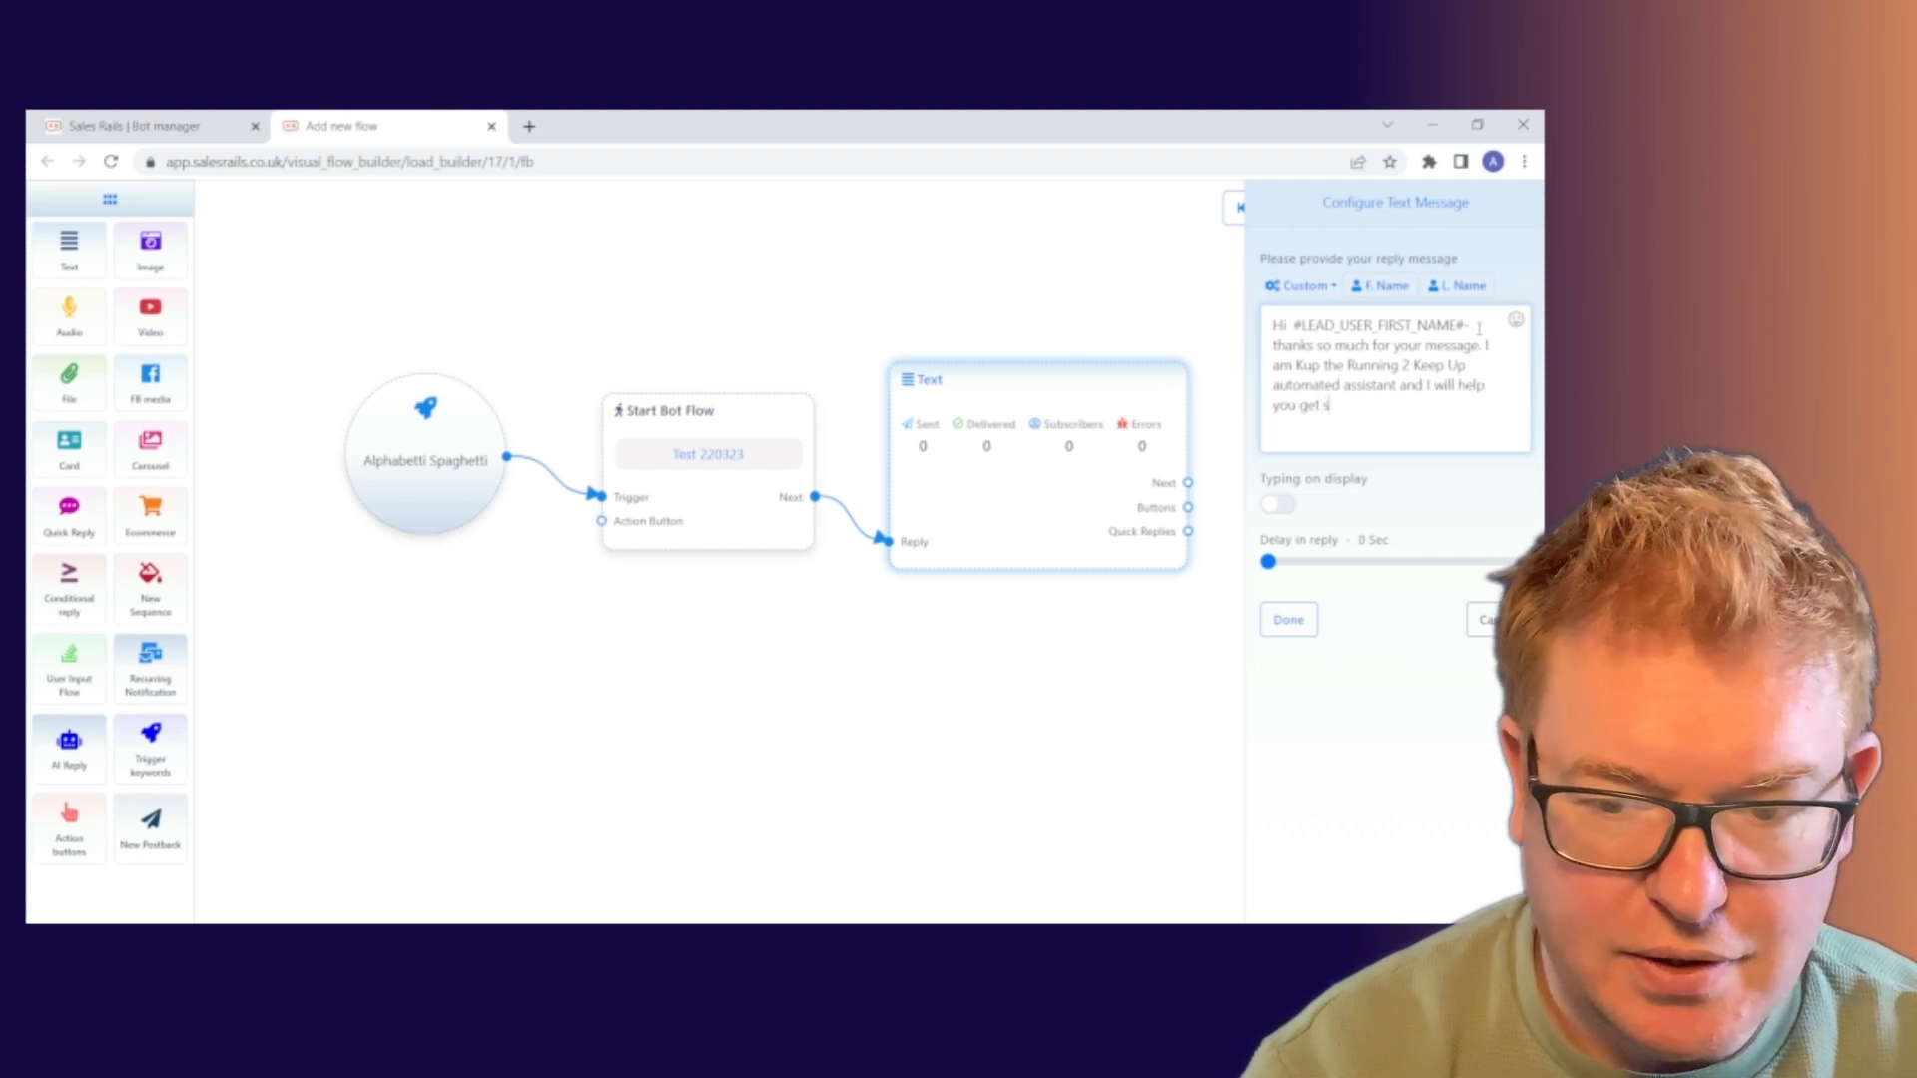
text(ig)
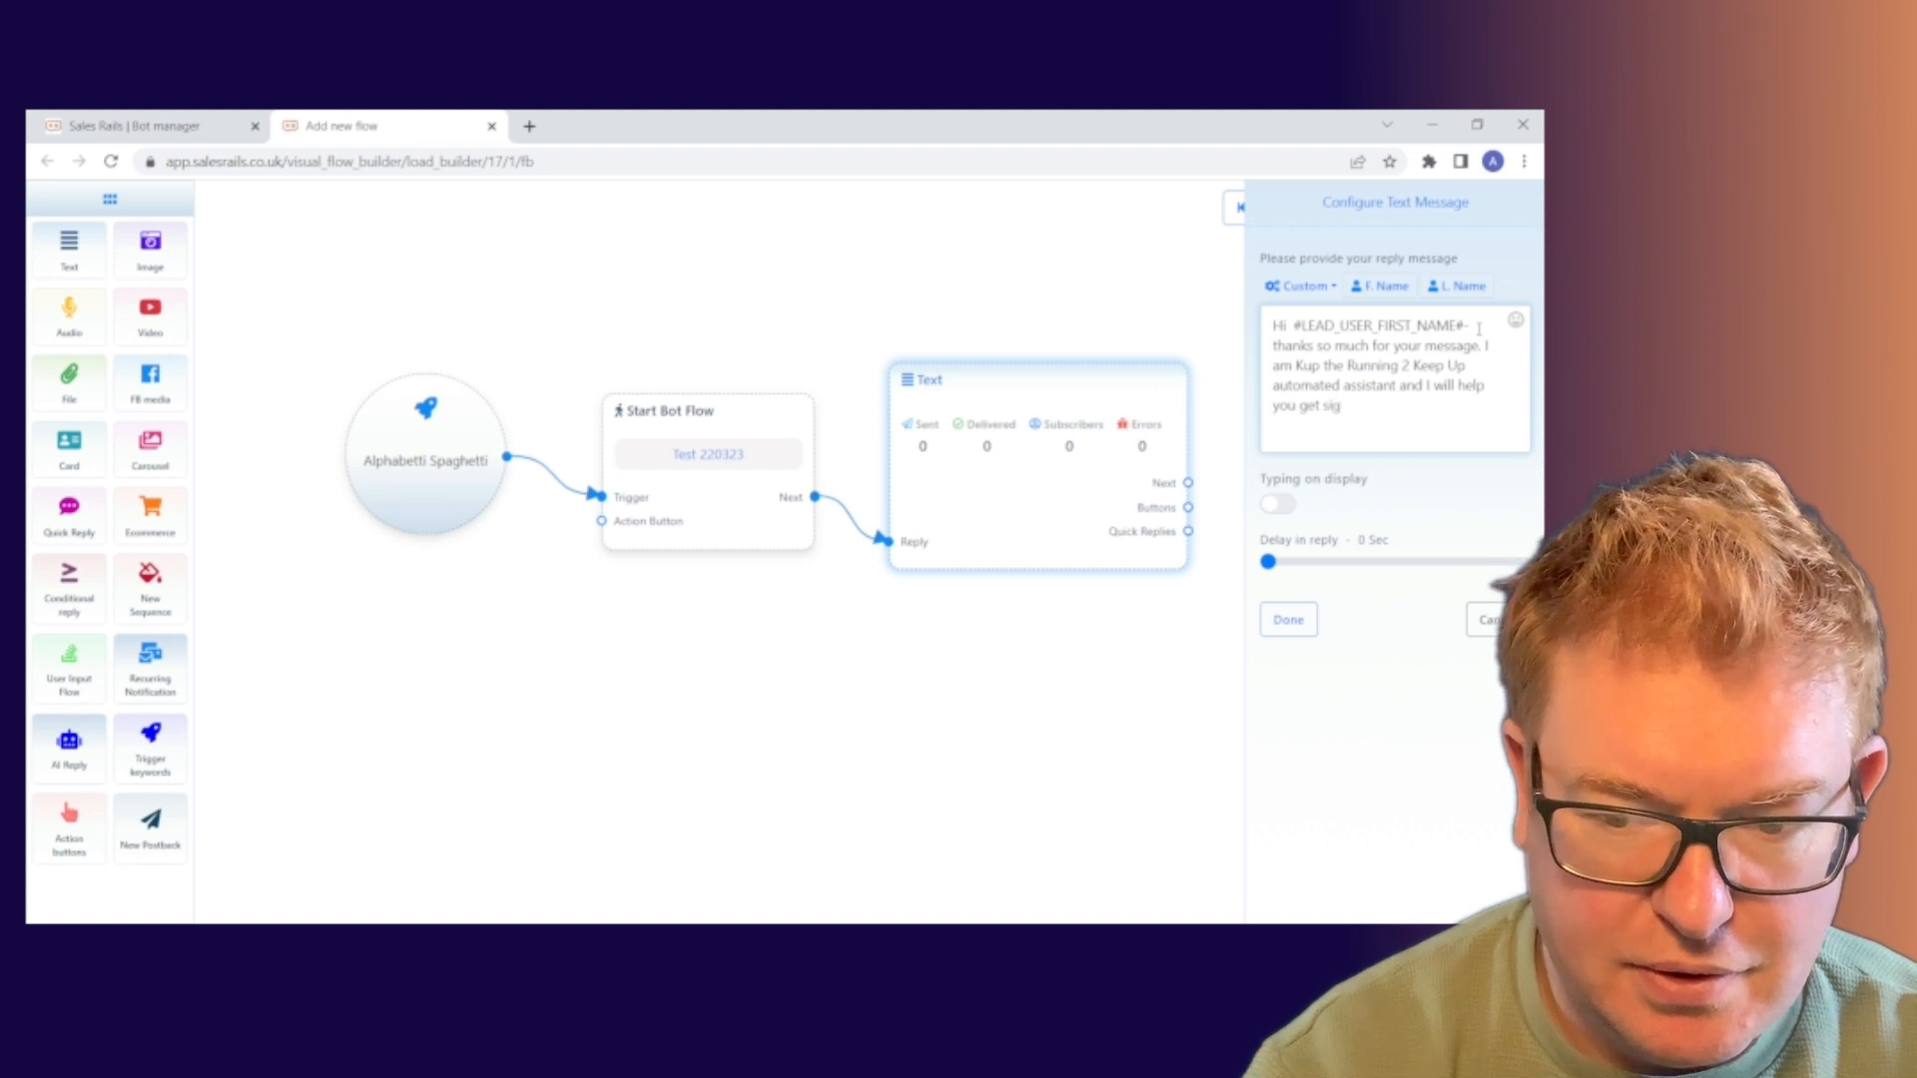
text(ned up)
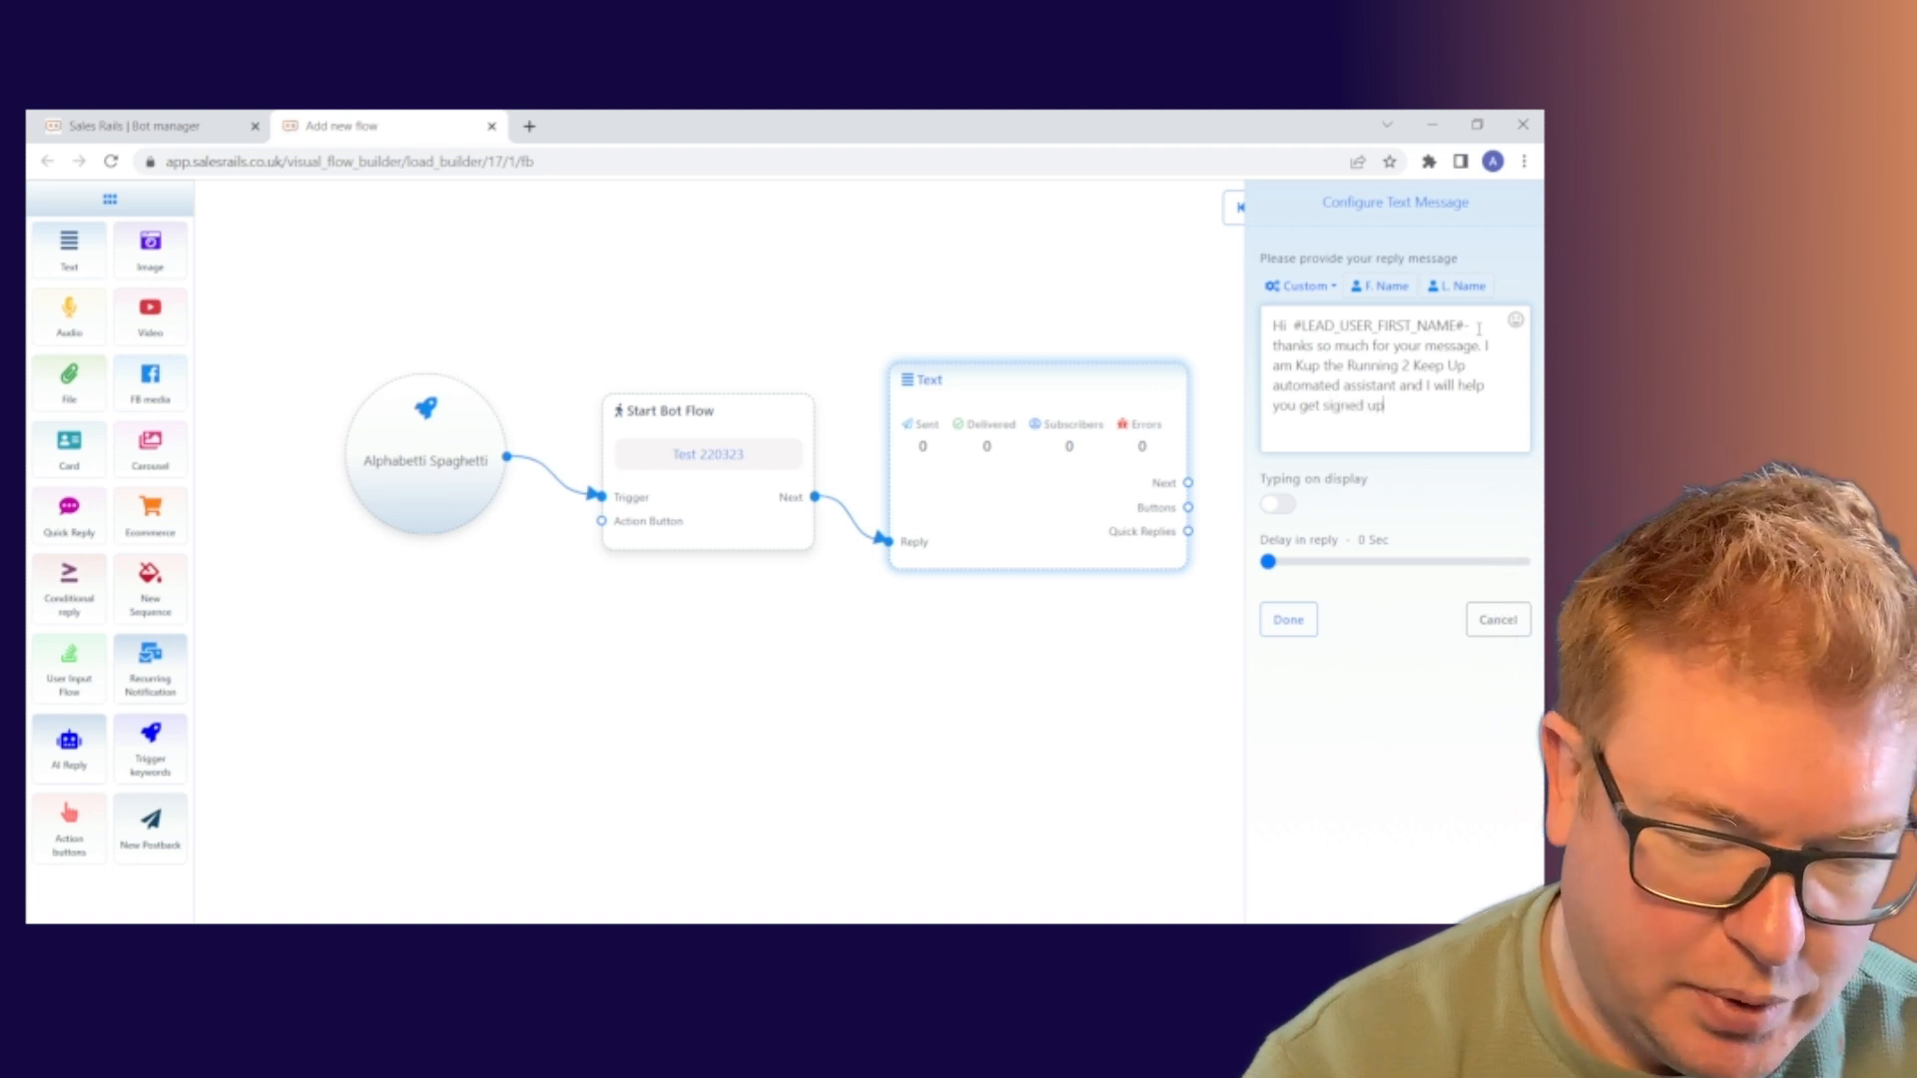
text( today)
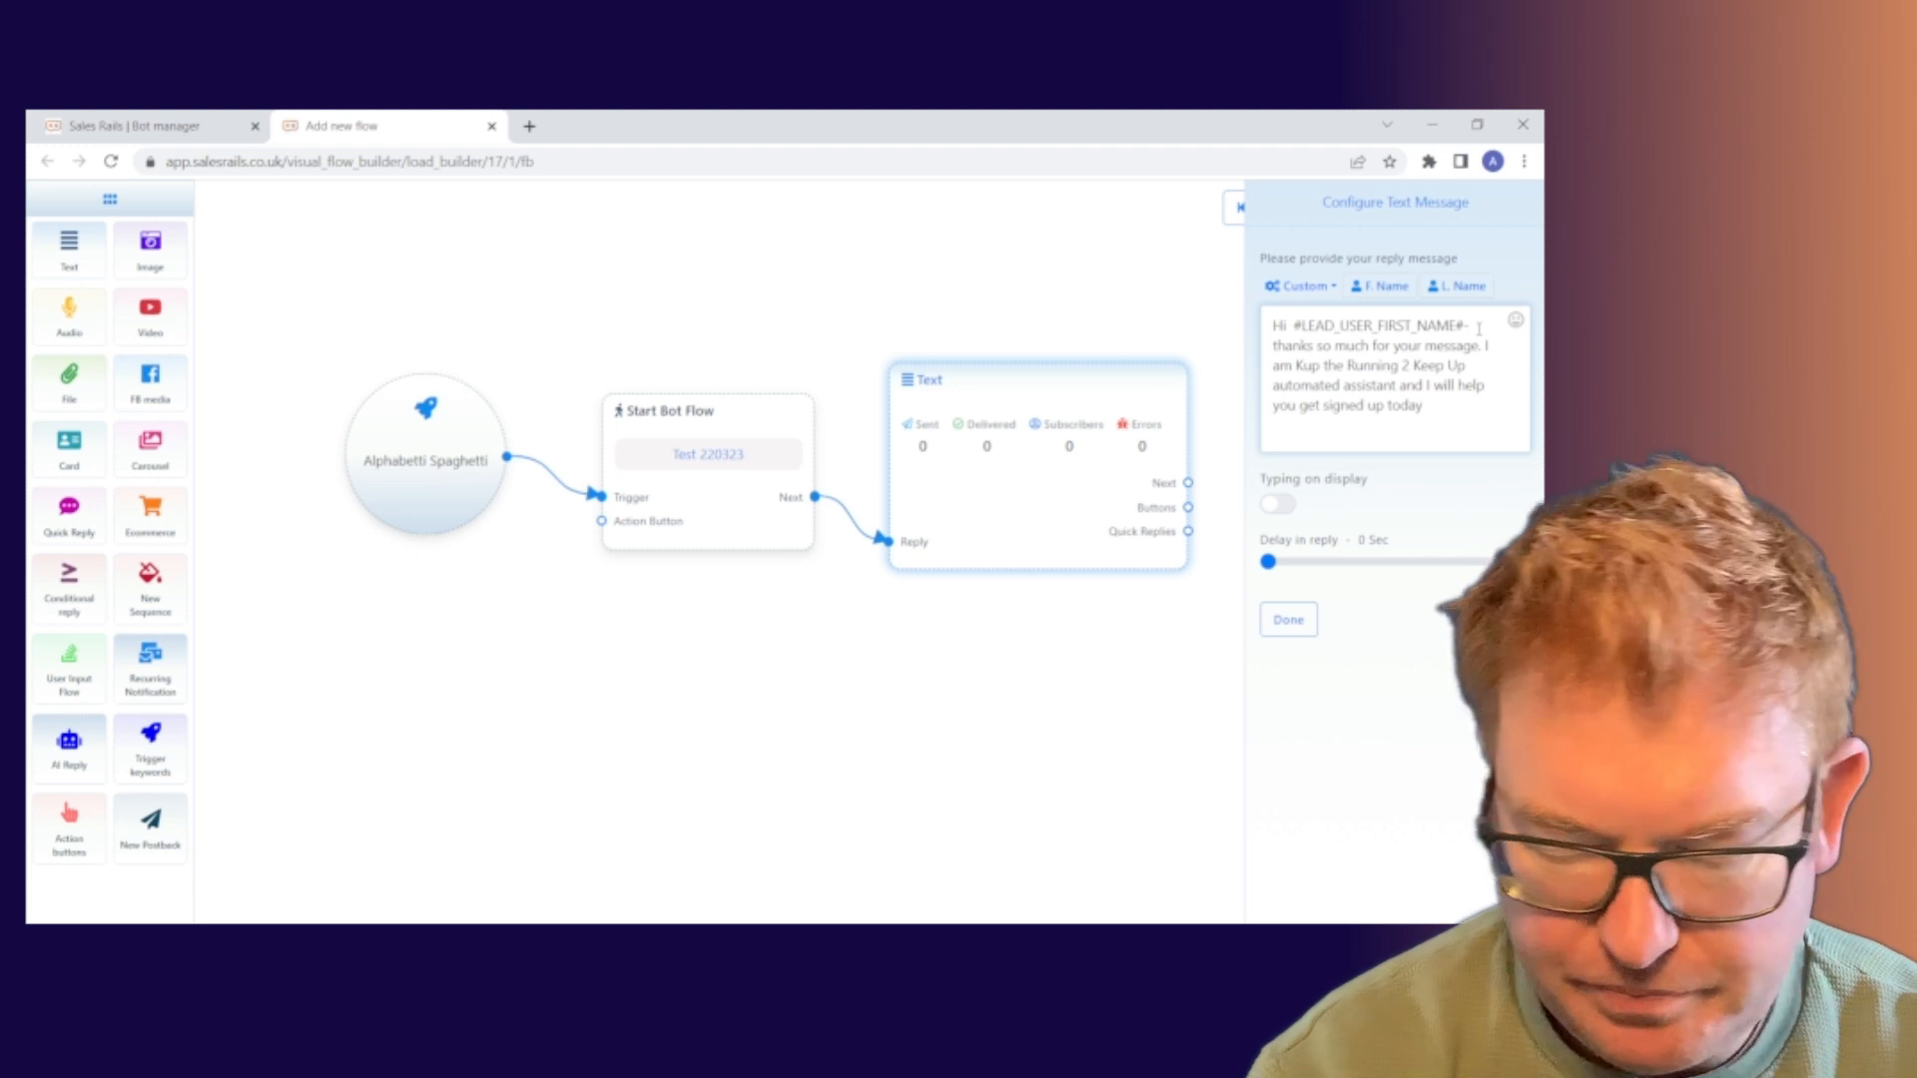
text(.)
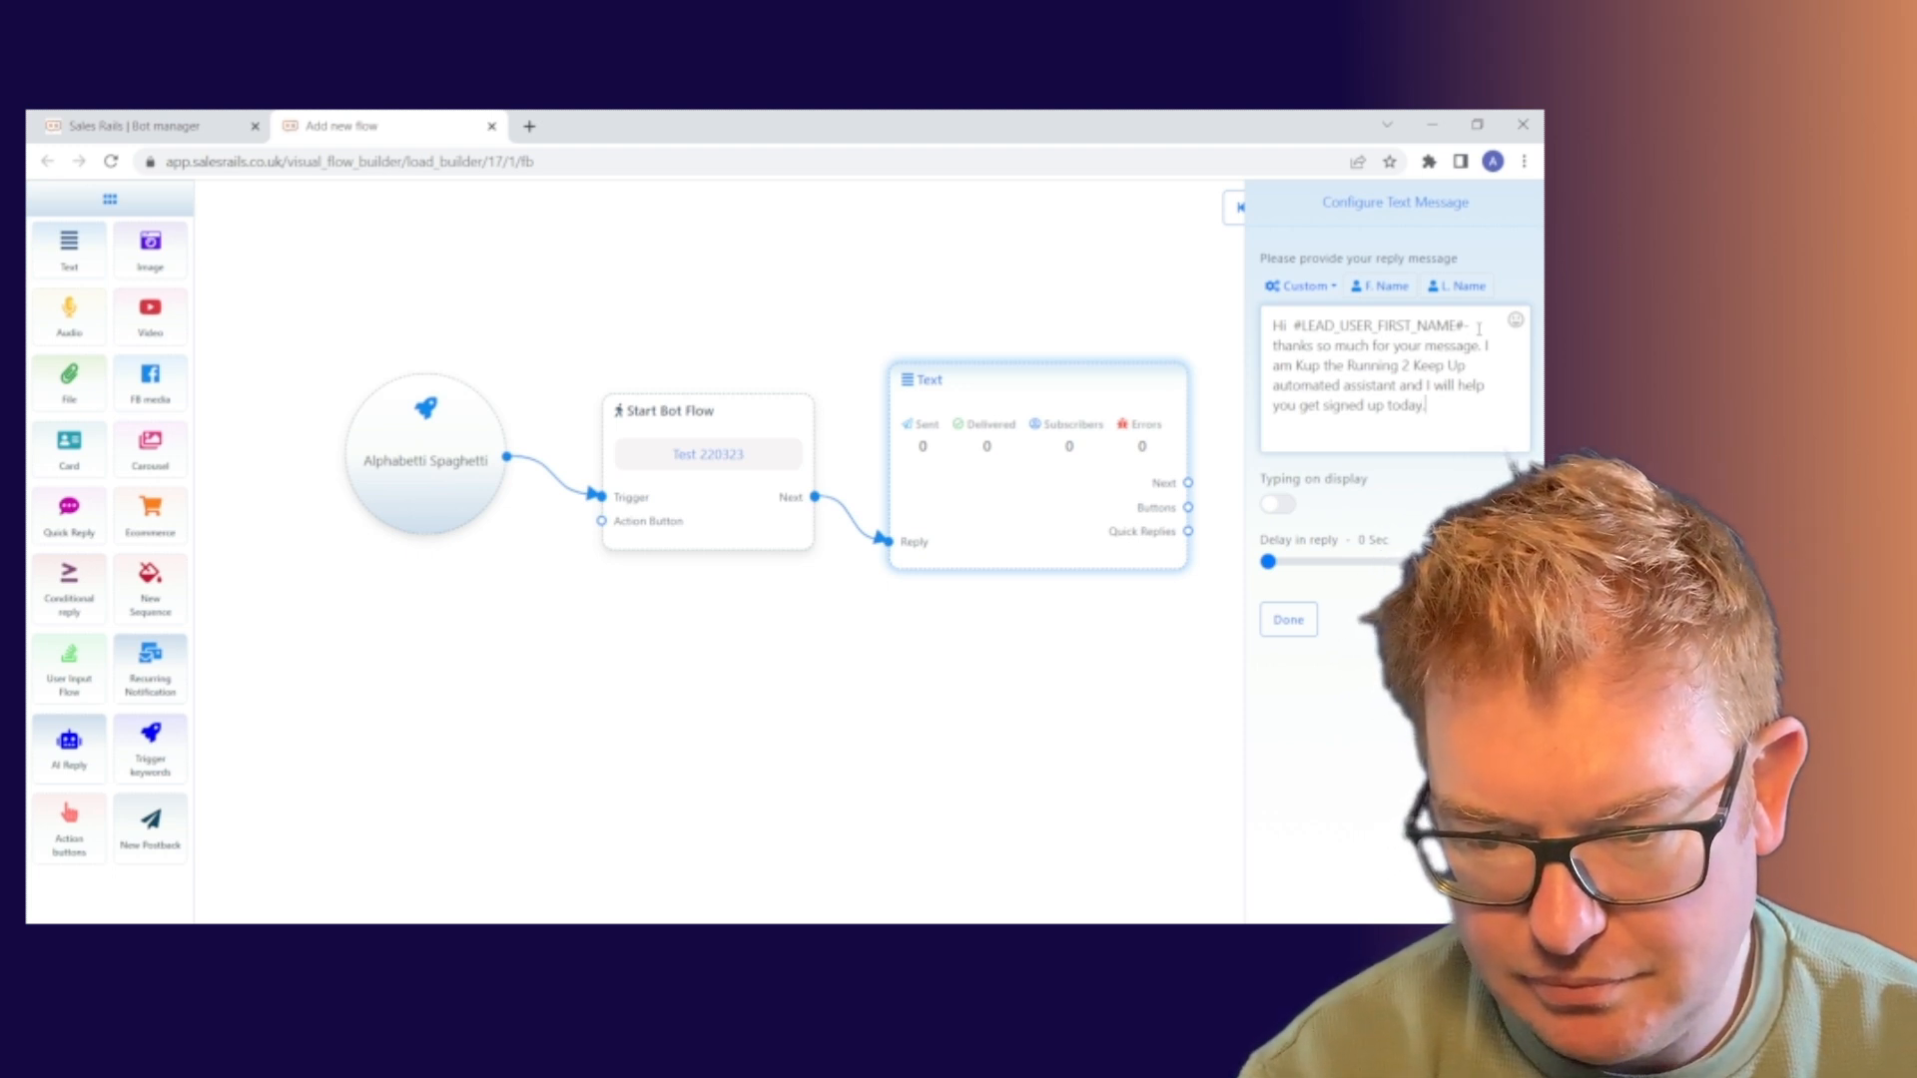
key(BackSpace)
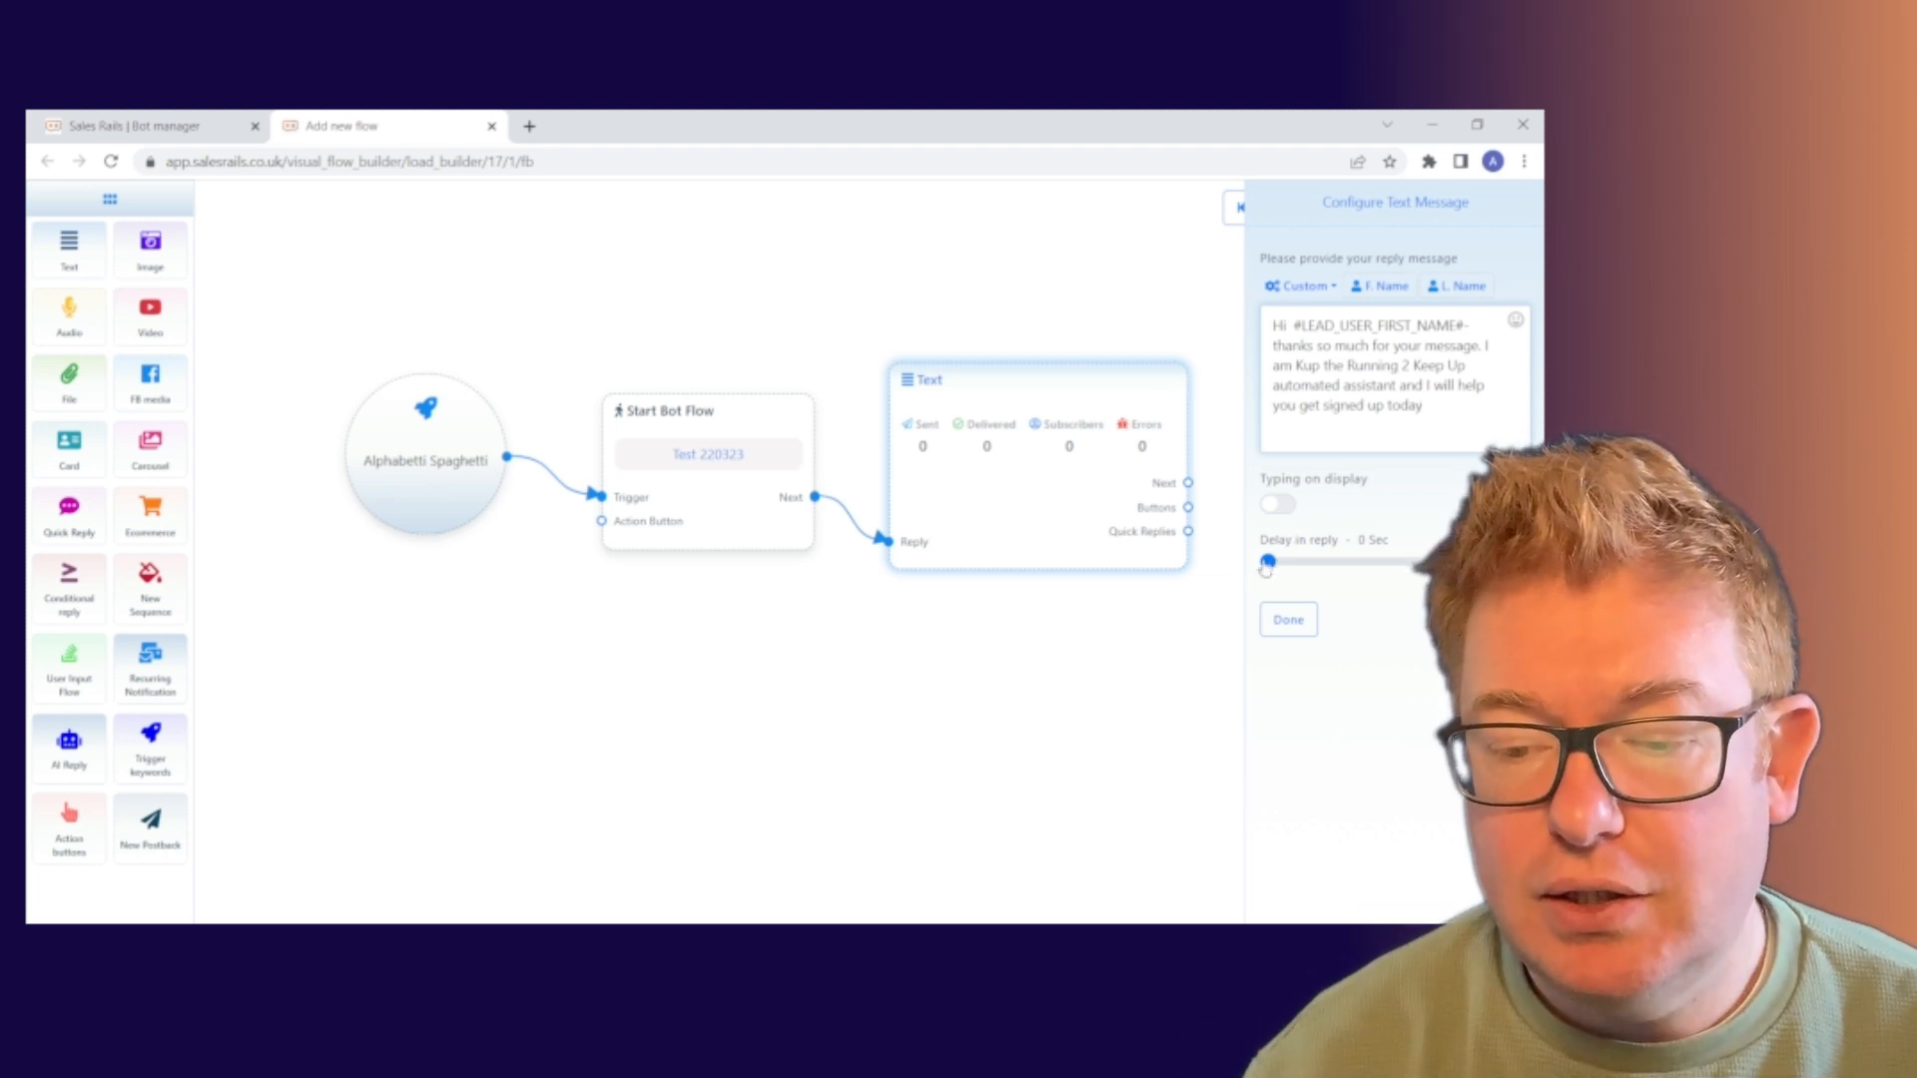
Save the reply ending 'get signed up today' to the Text node, then reopen its message form
mouse_move(1268, 565)
mouse_down()
mouse_move(1361, 567)
mouse_move(1266, 569)
mouse_up()
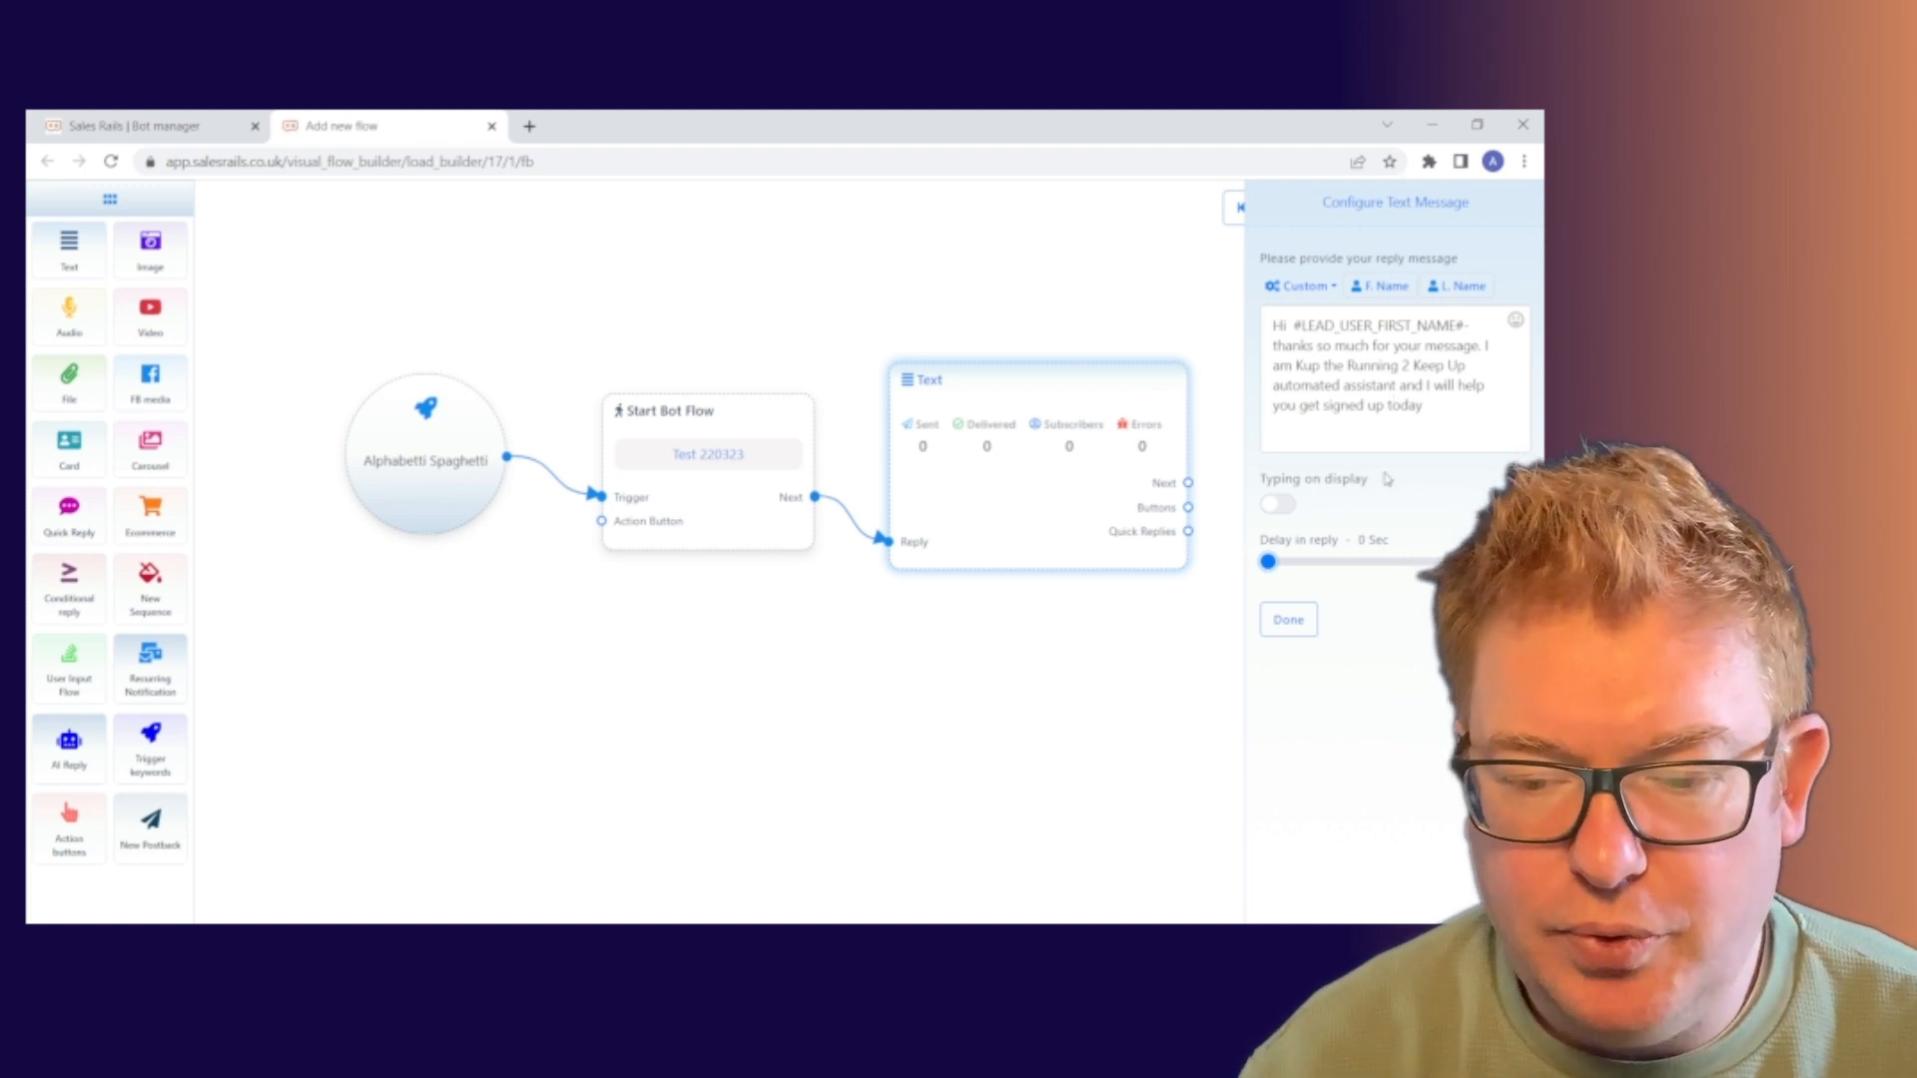
click(1289, 621)
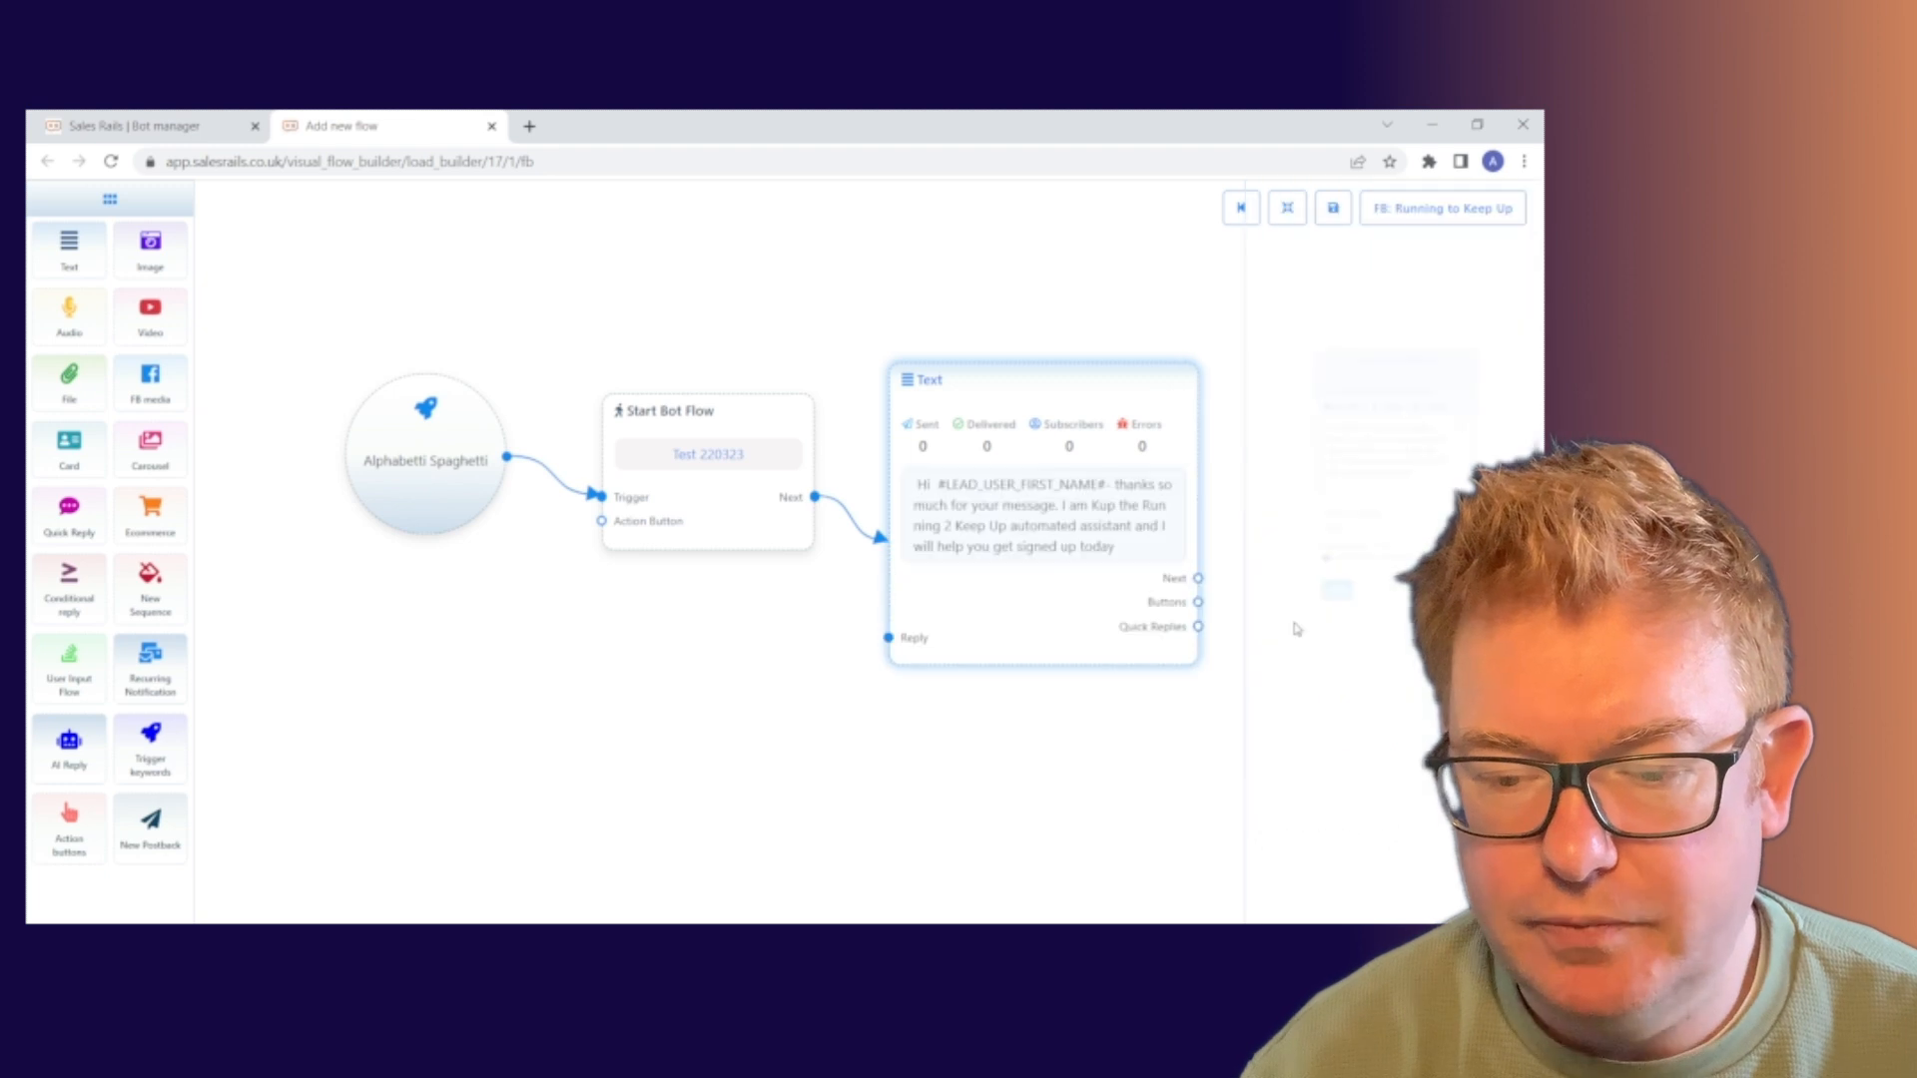
drag(1065, 624, 1066, 545)
drag(1186, 702, 1091, 667)
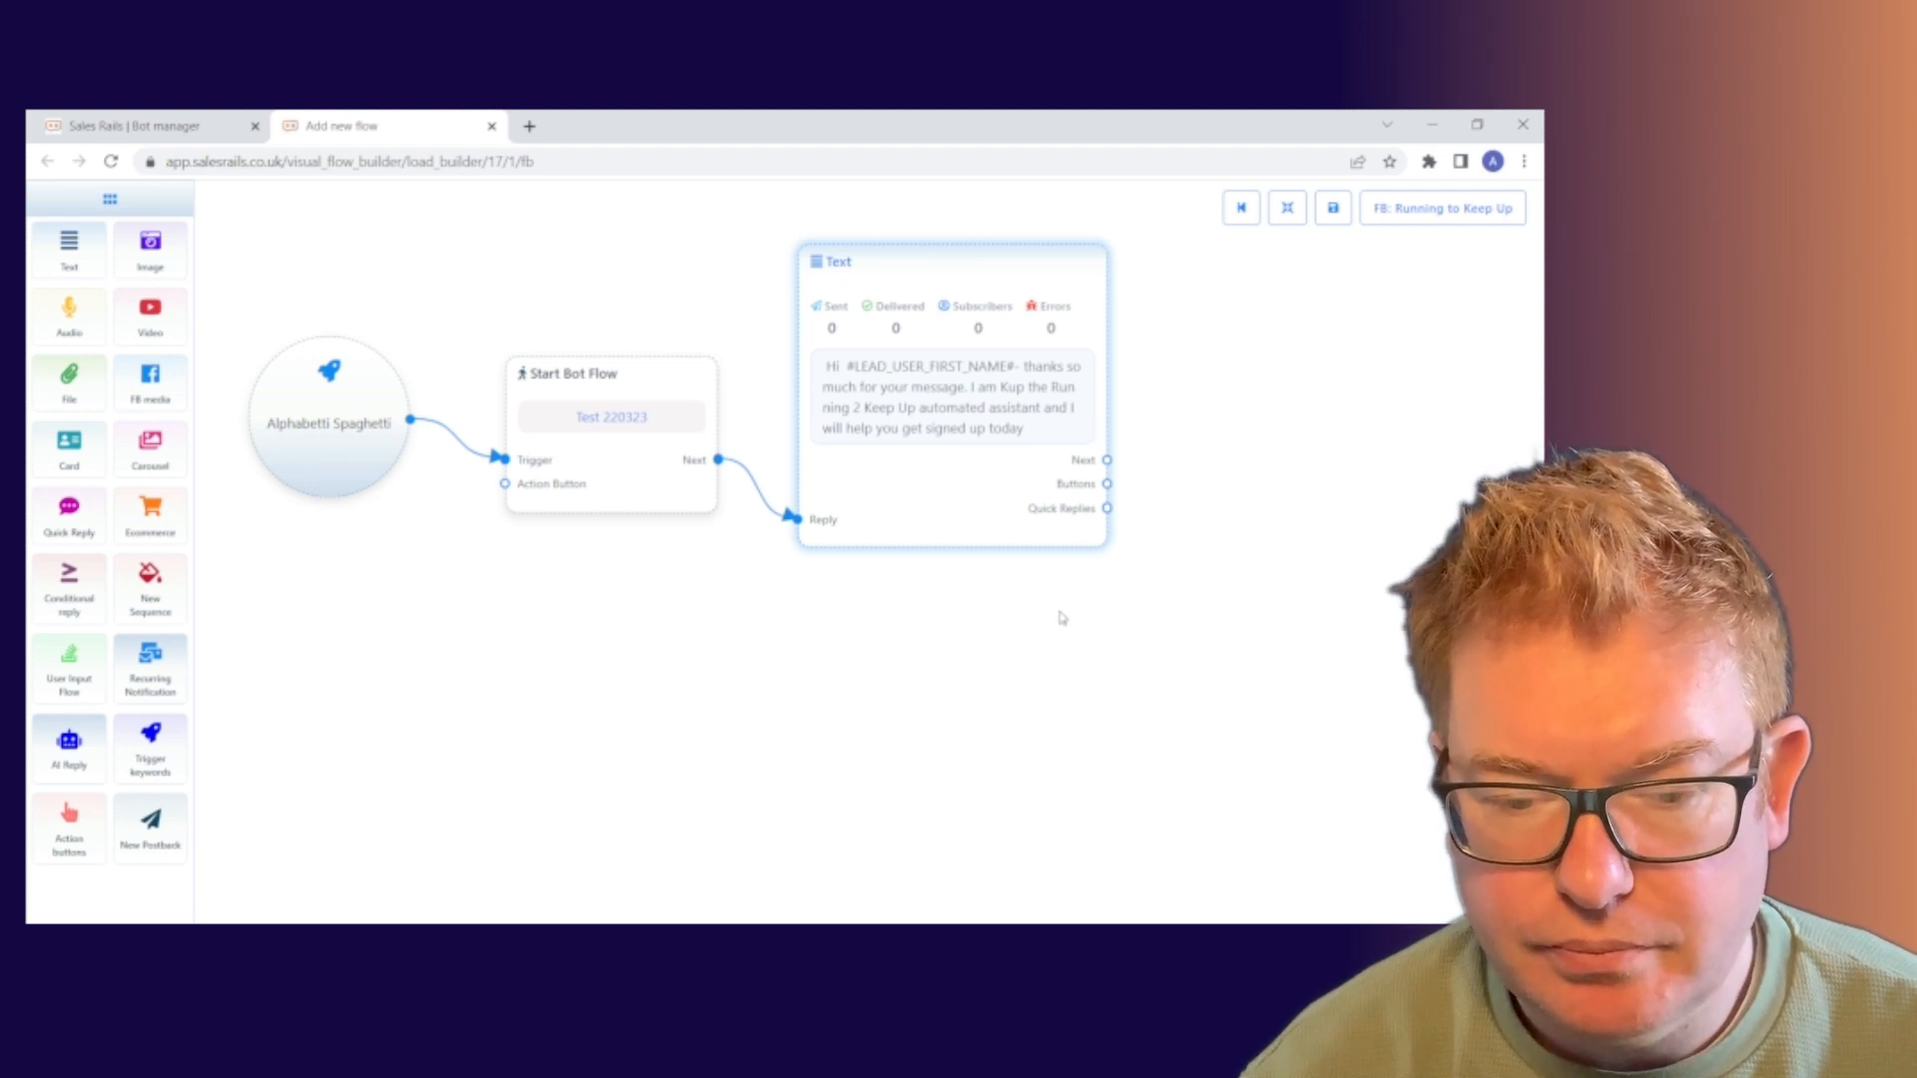
drag(1110, 615, 1023, 662)
click(904, 437)
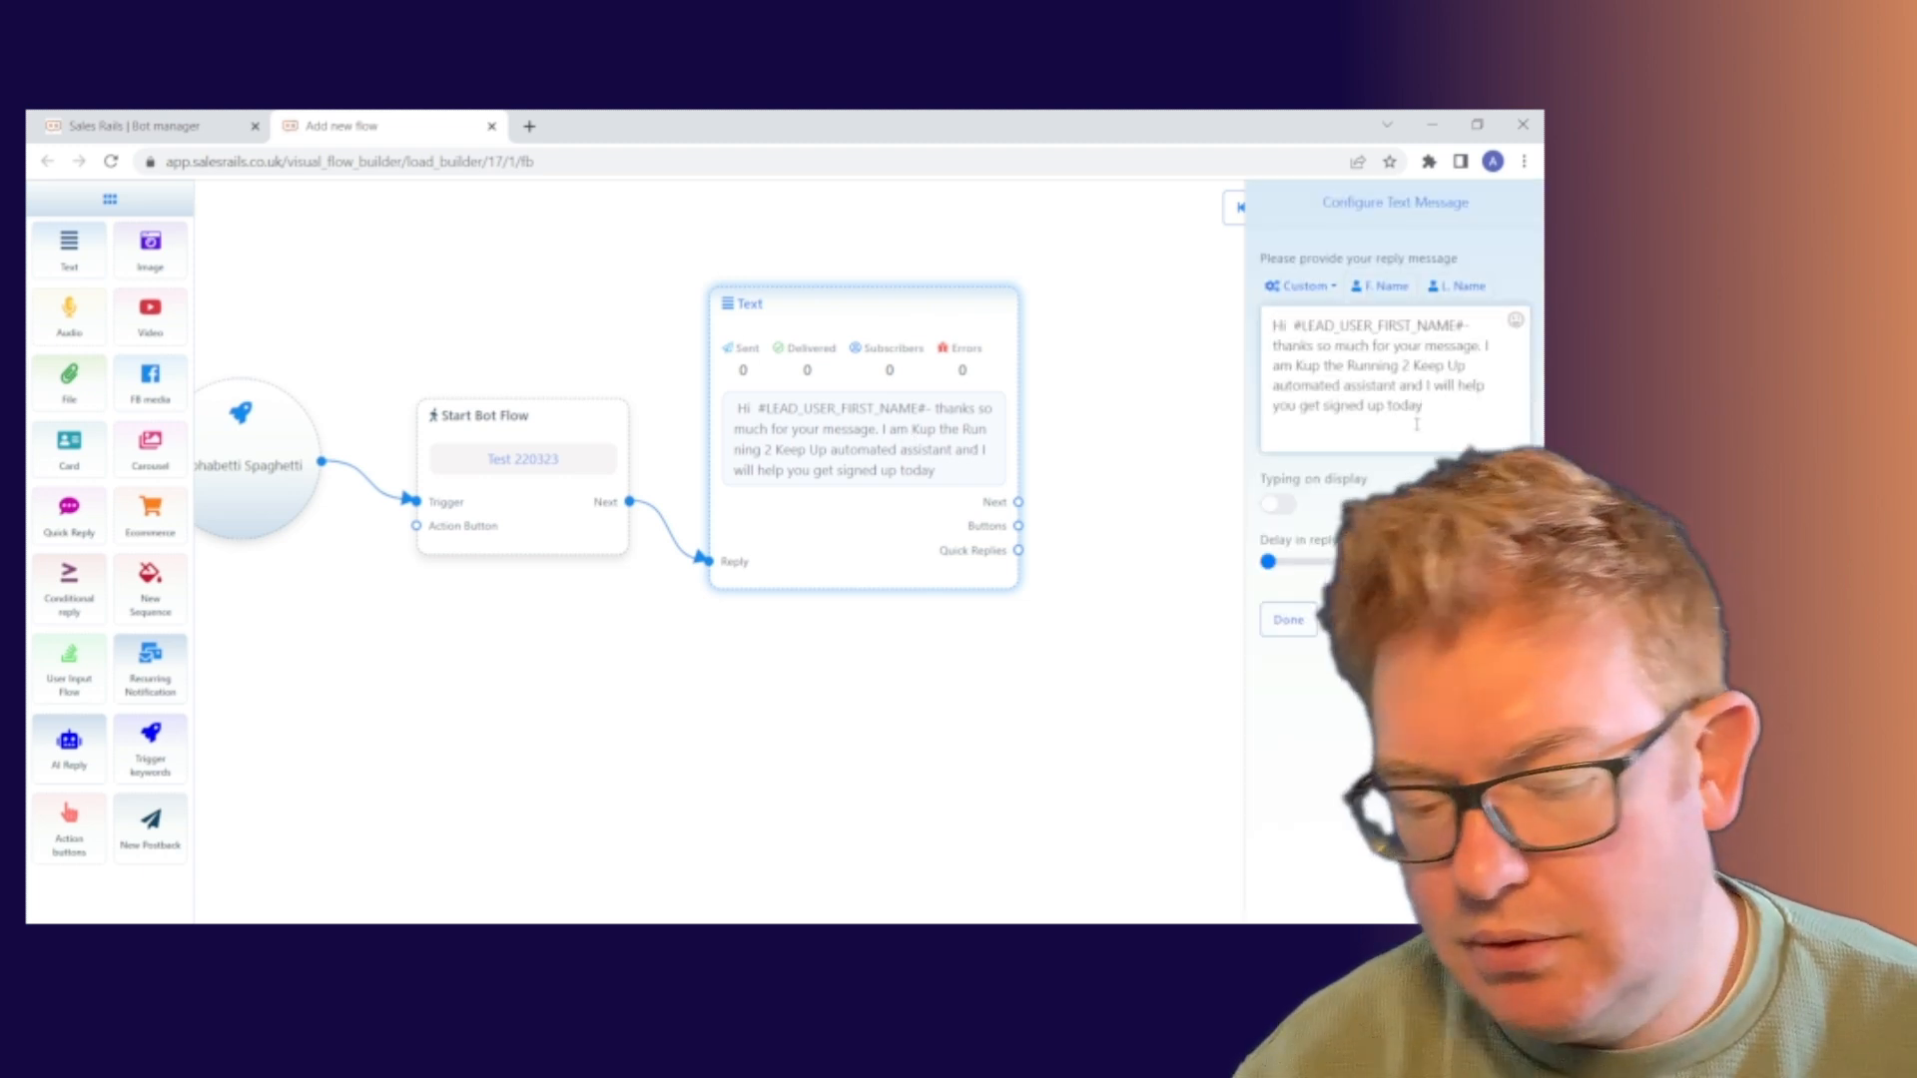
Append '. Is that okay with you?' to the reply text and save the Text node
text(.)
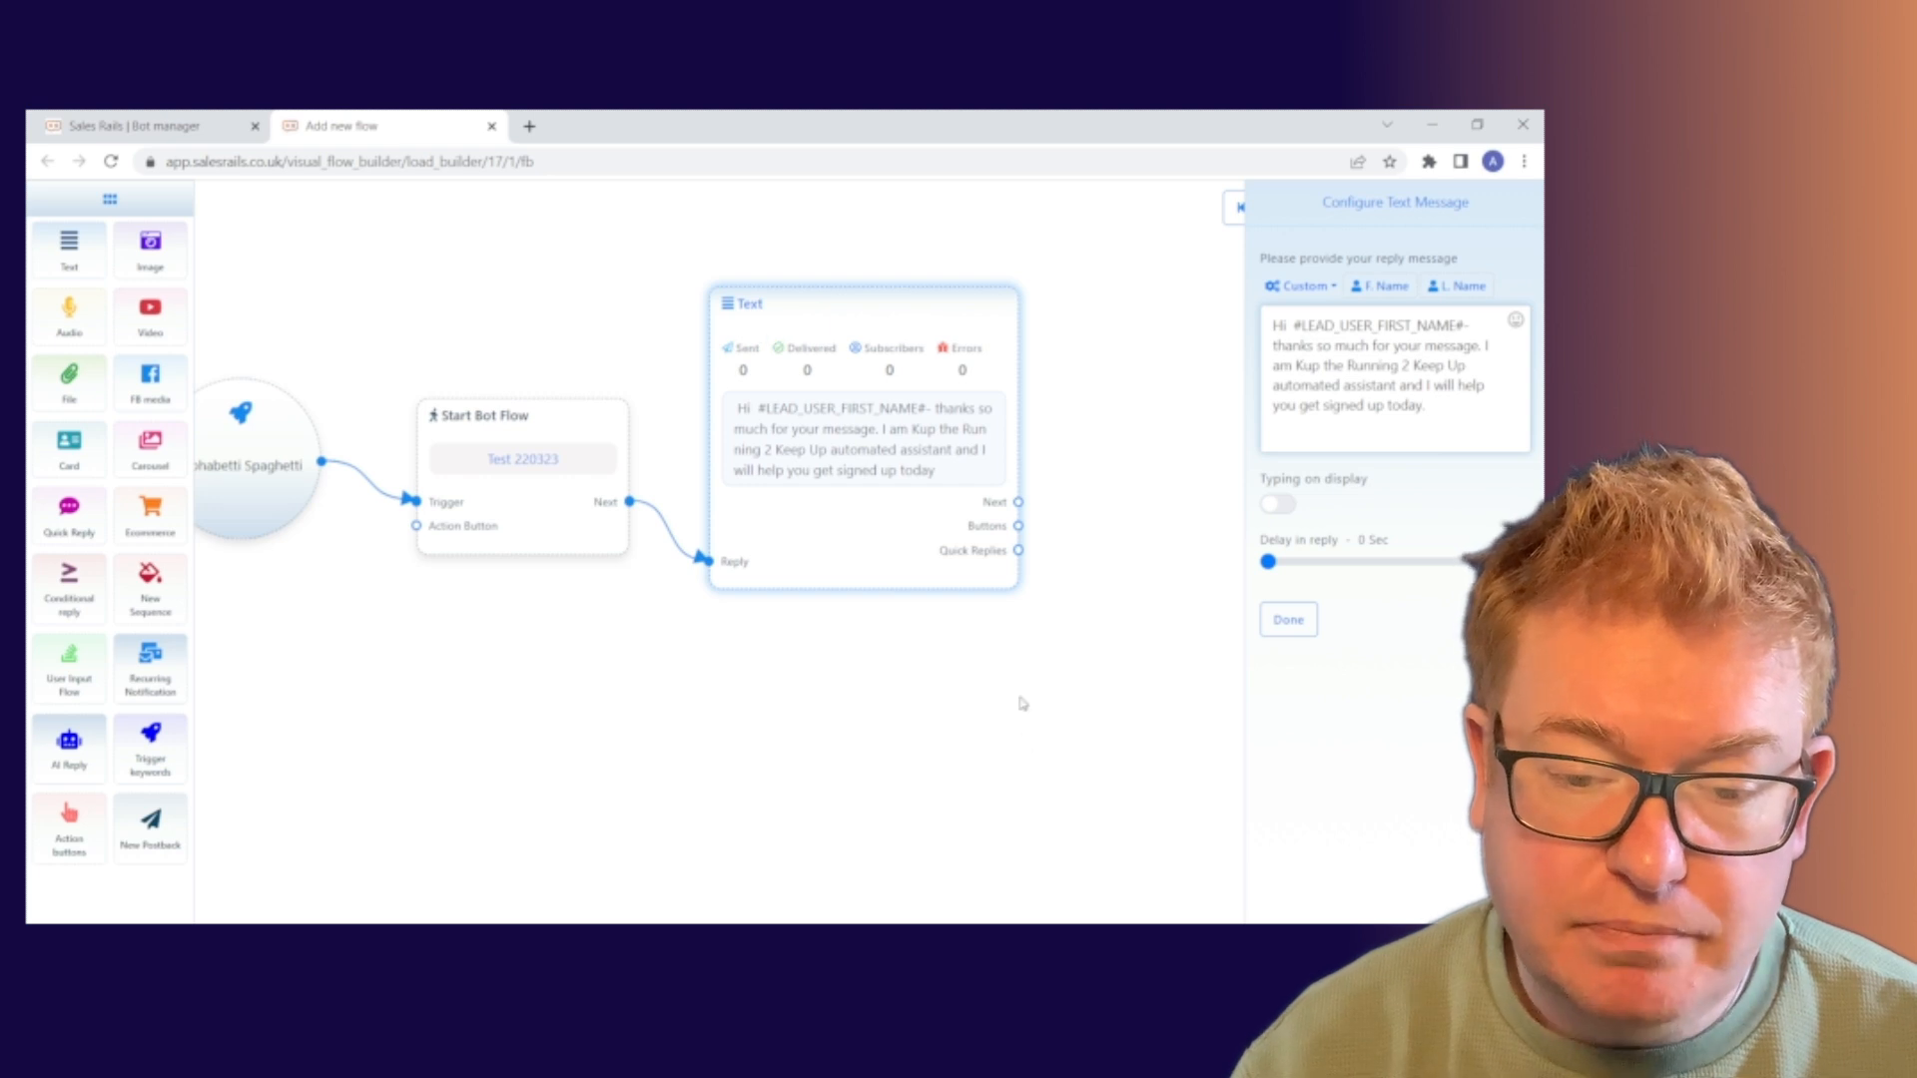
drag(1018, 701, 789, 674)
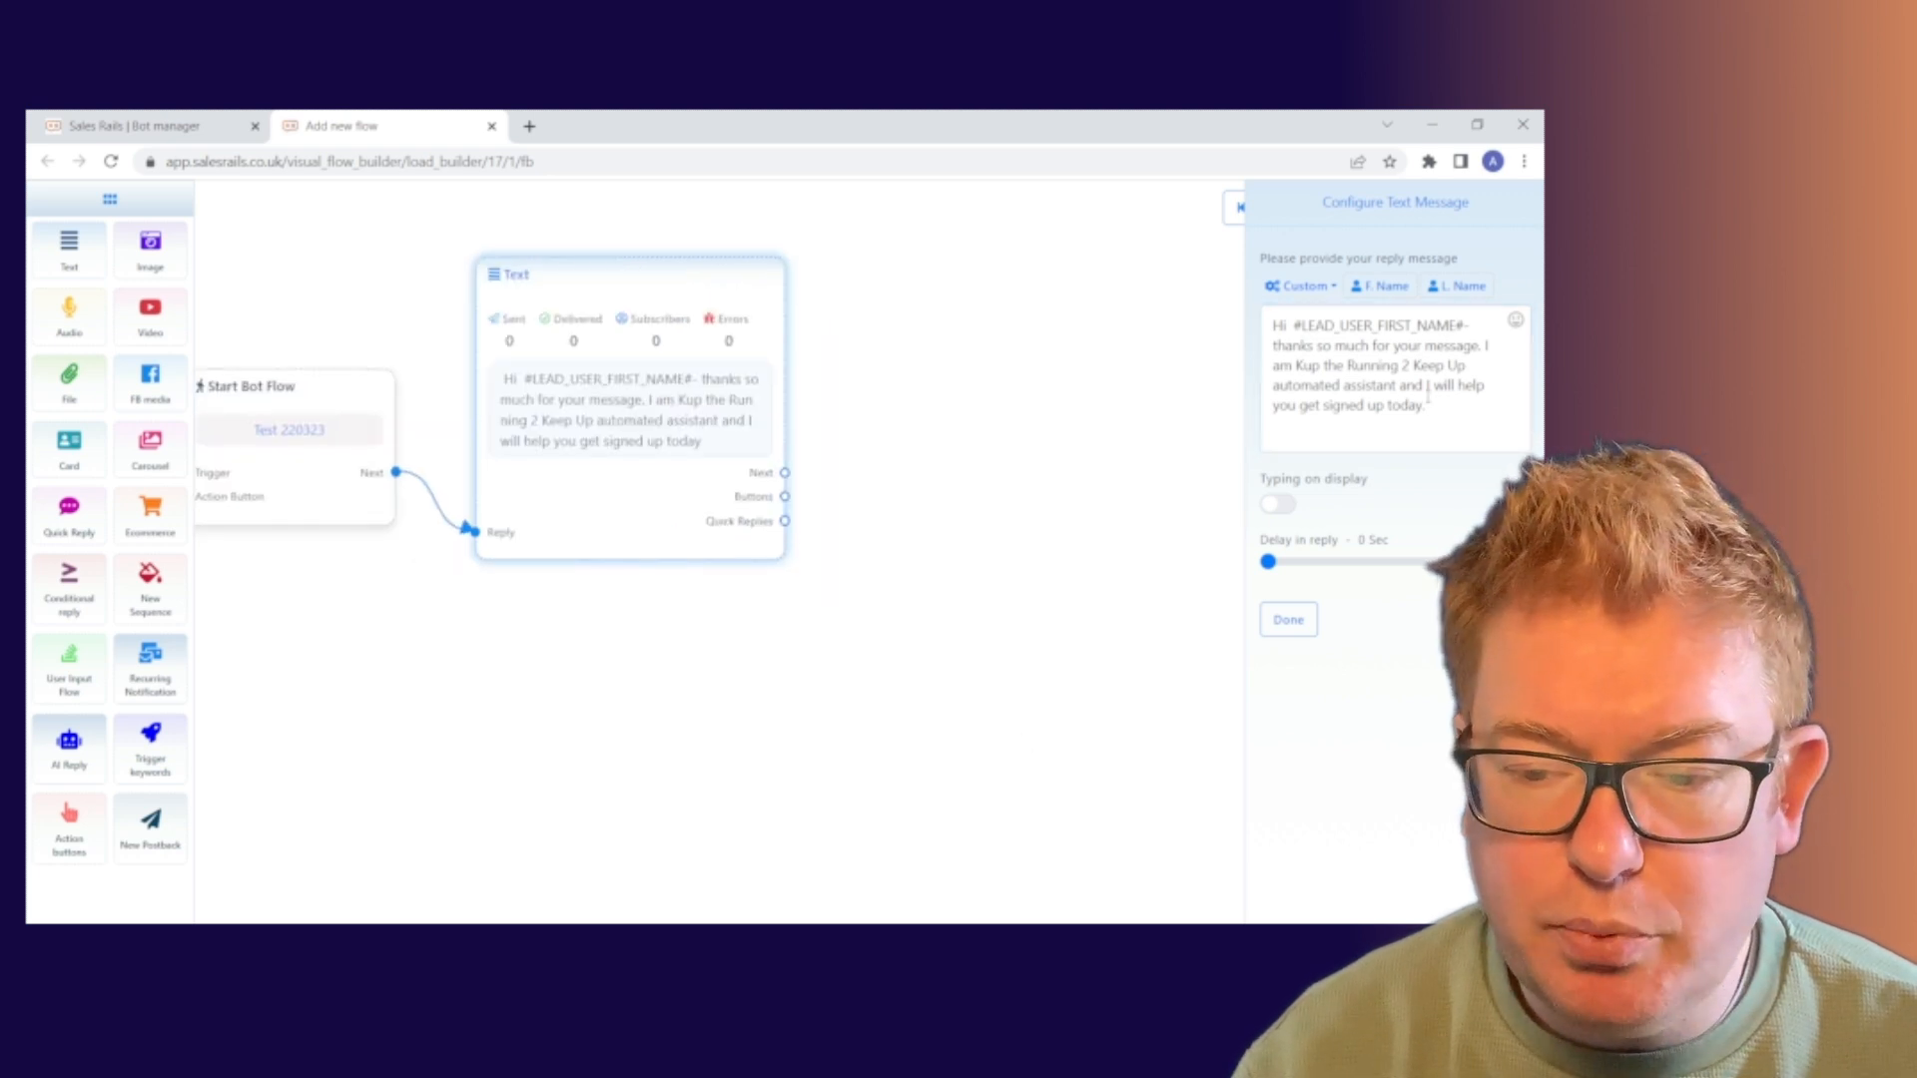
click(1470, 400)
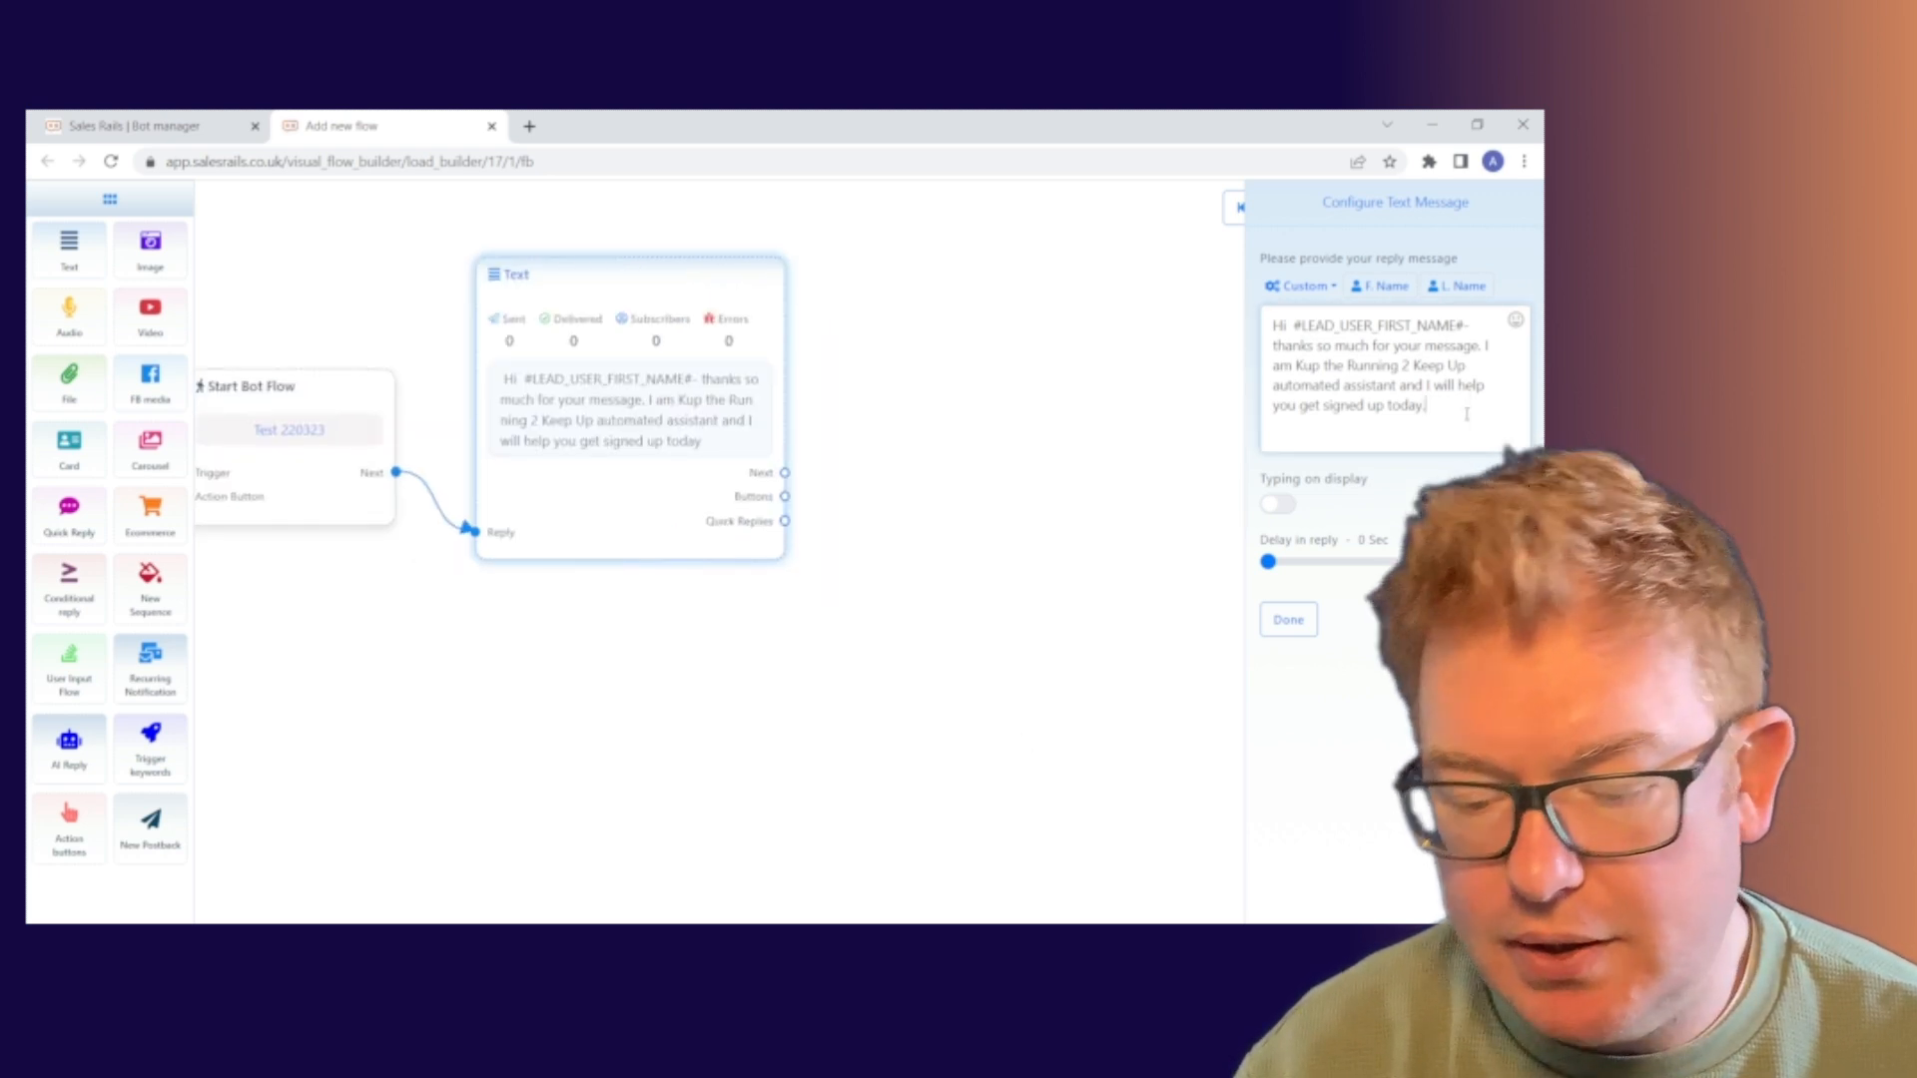
text(I)
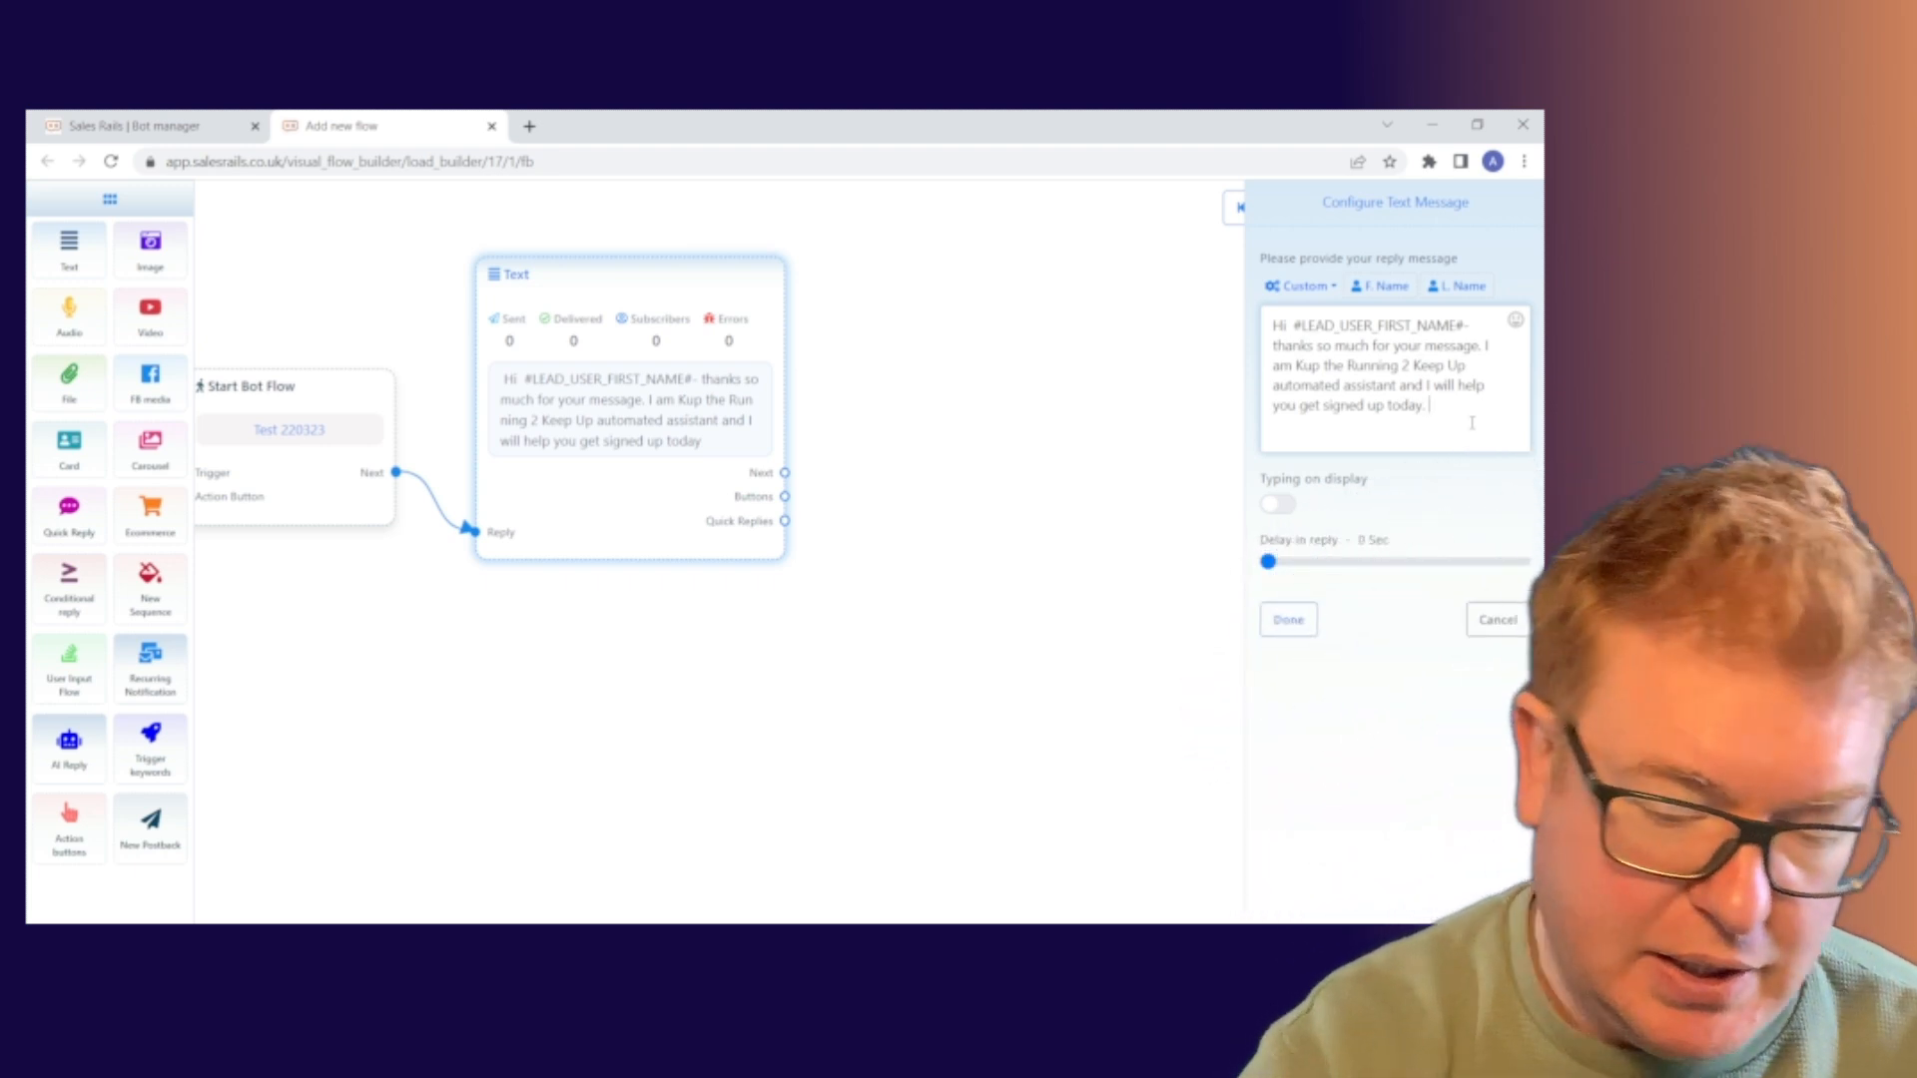
text(s tha)
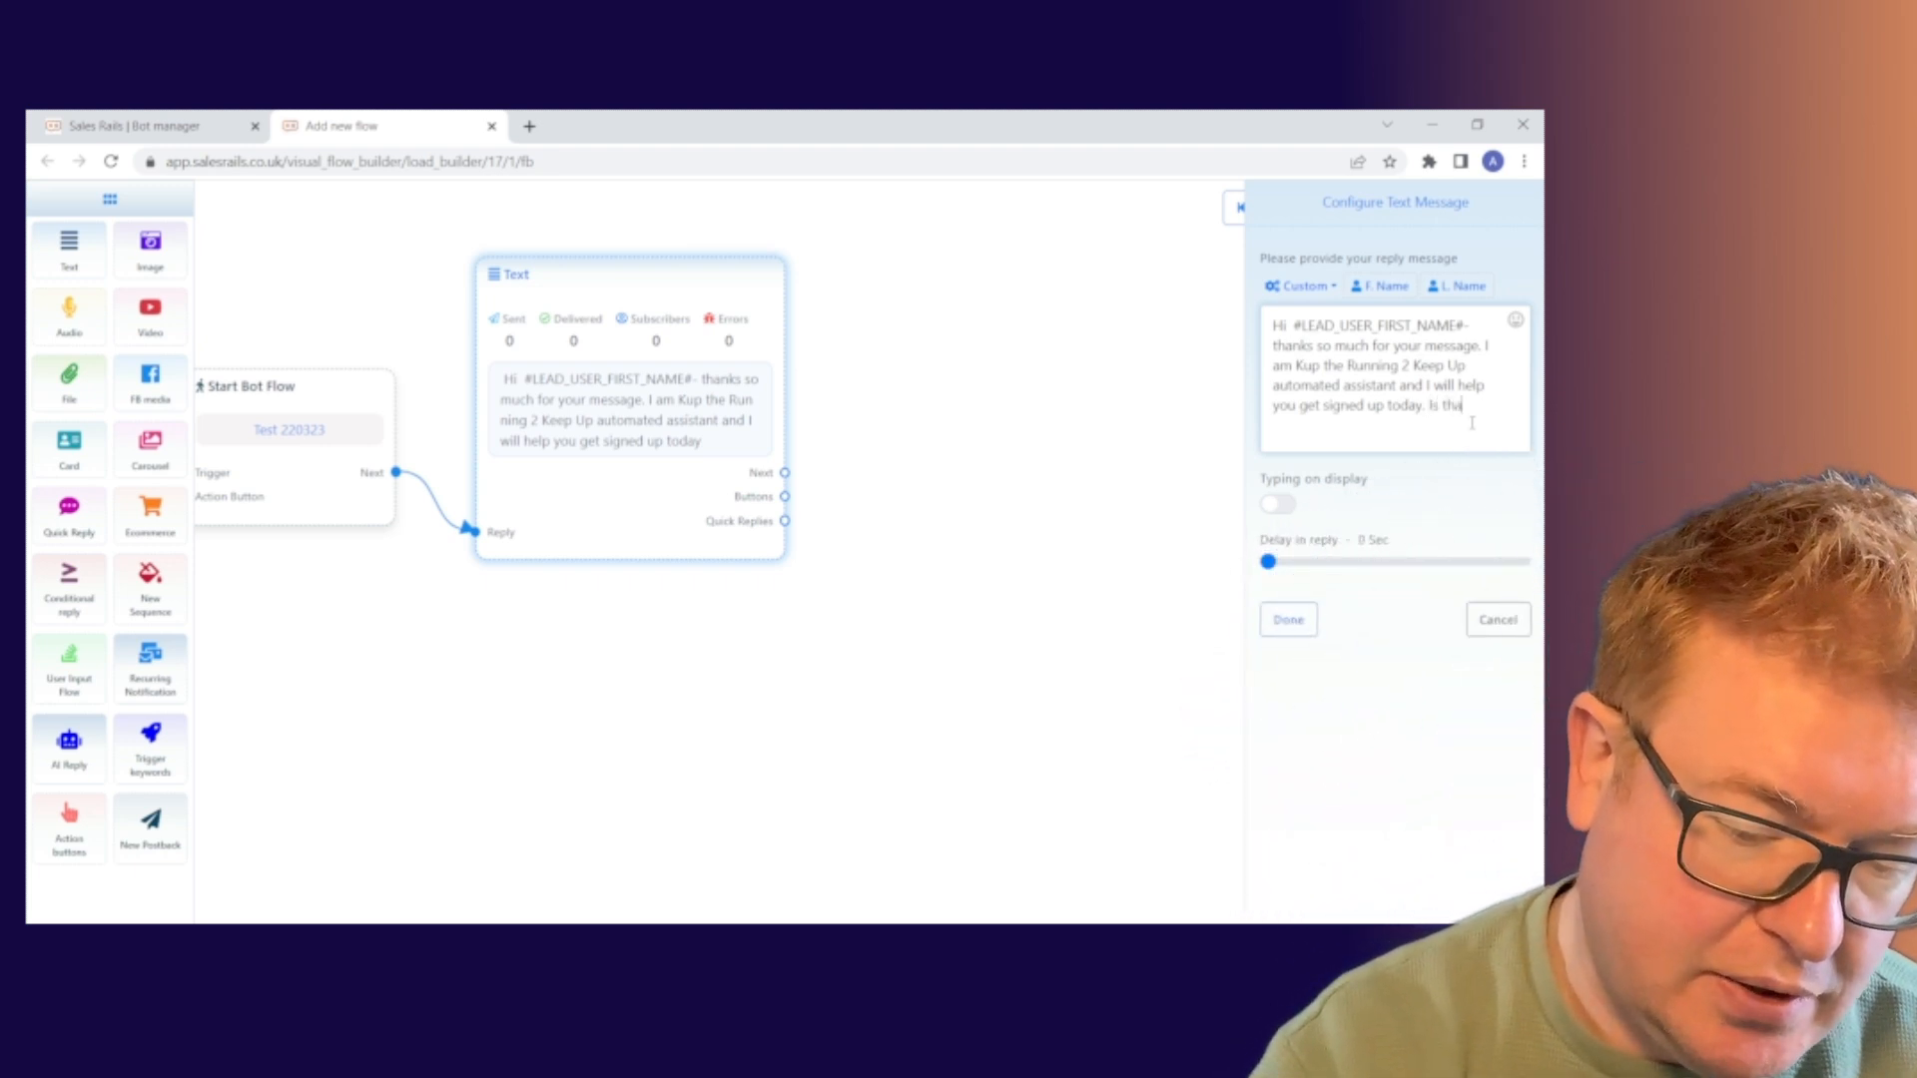
text(t okay wit)
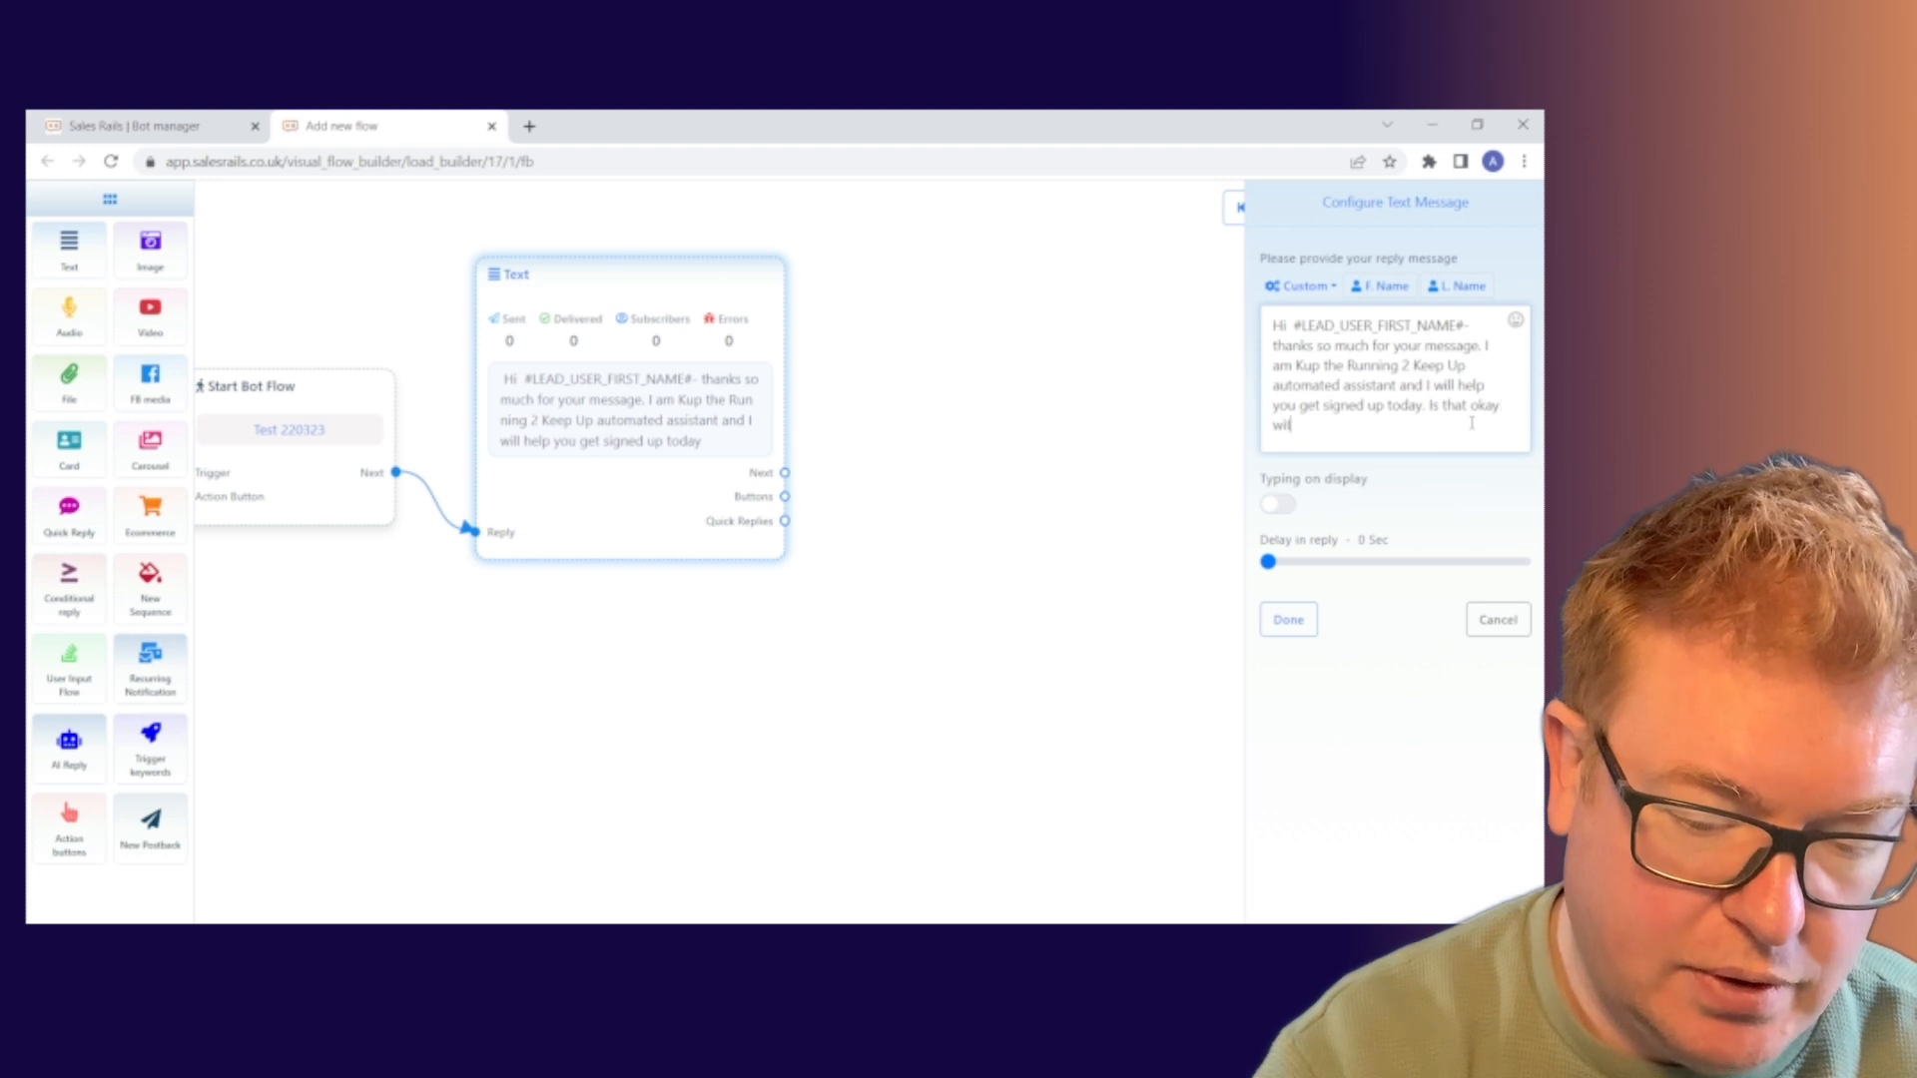
text(h you)
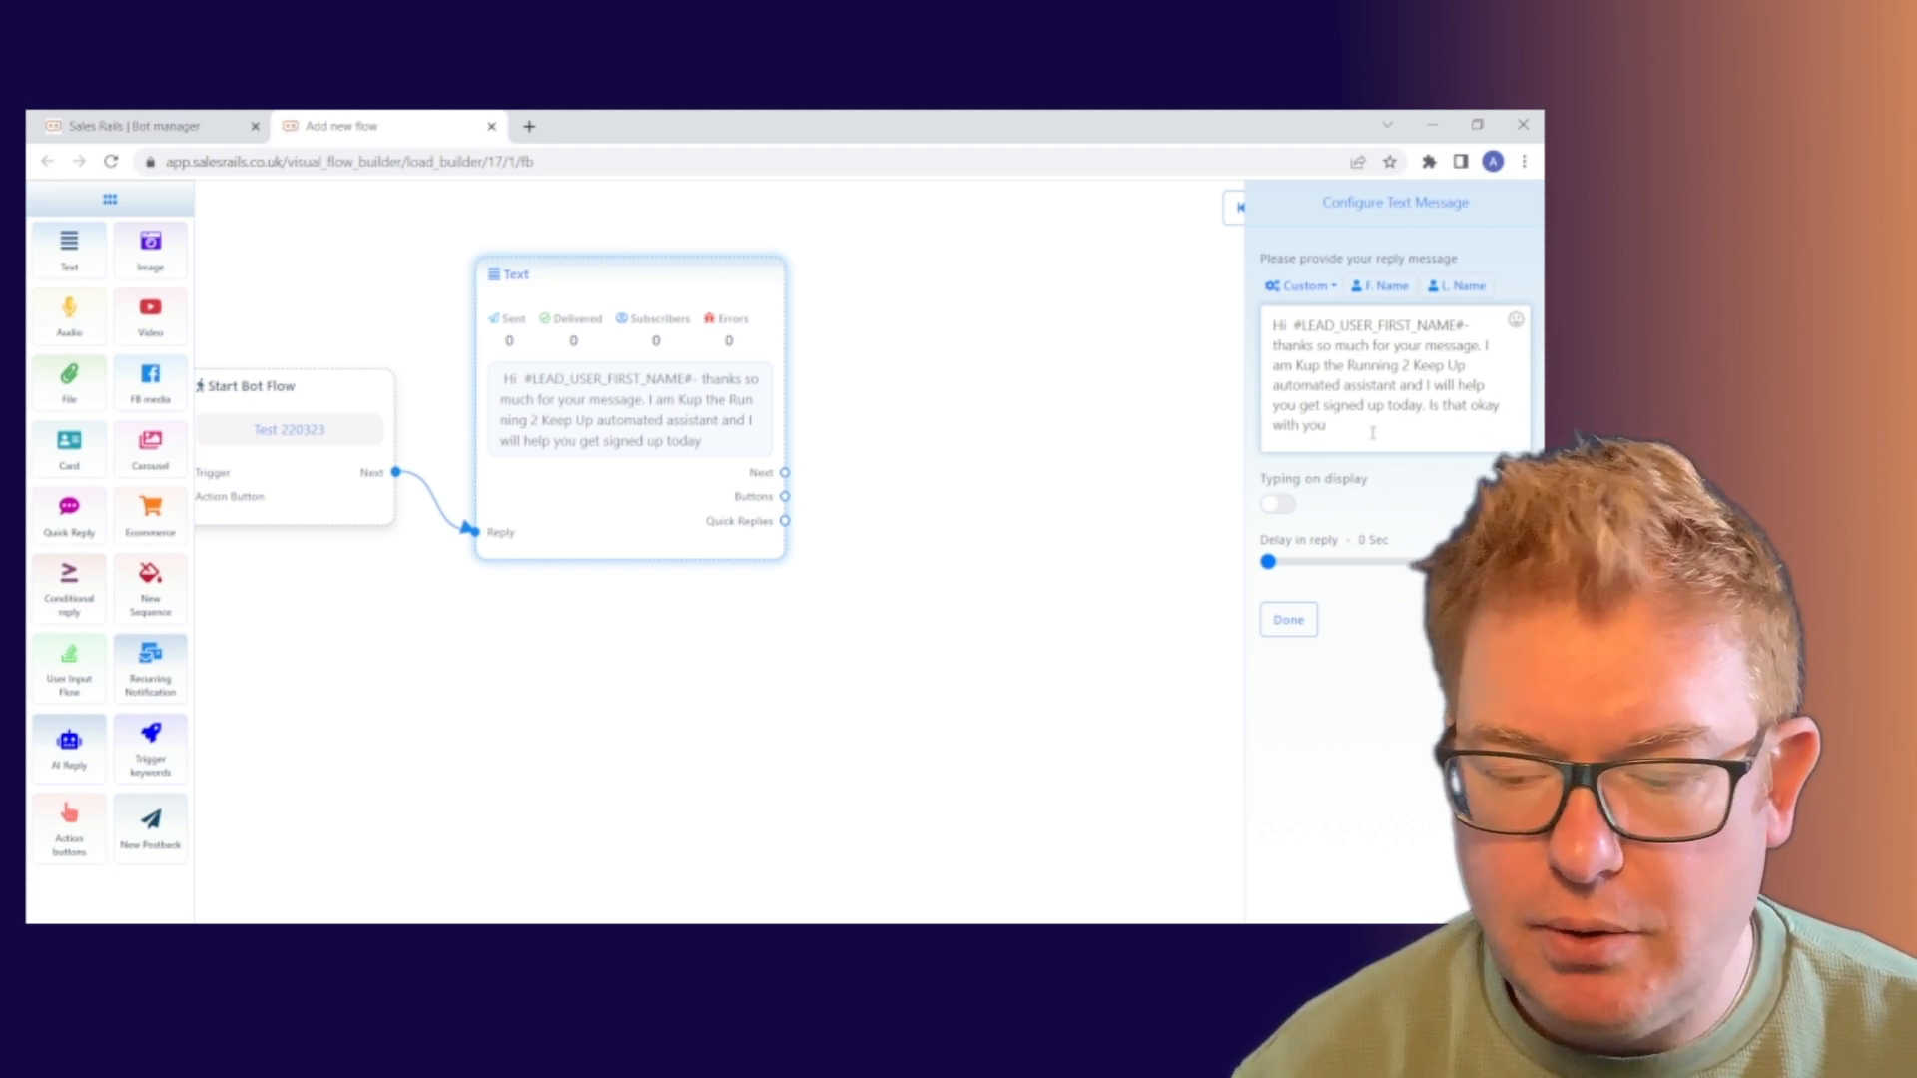
text(?)
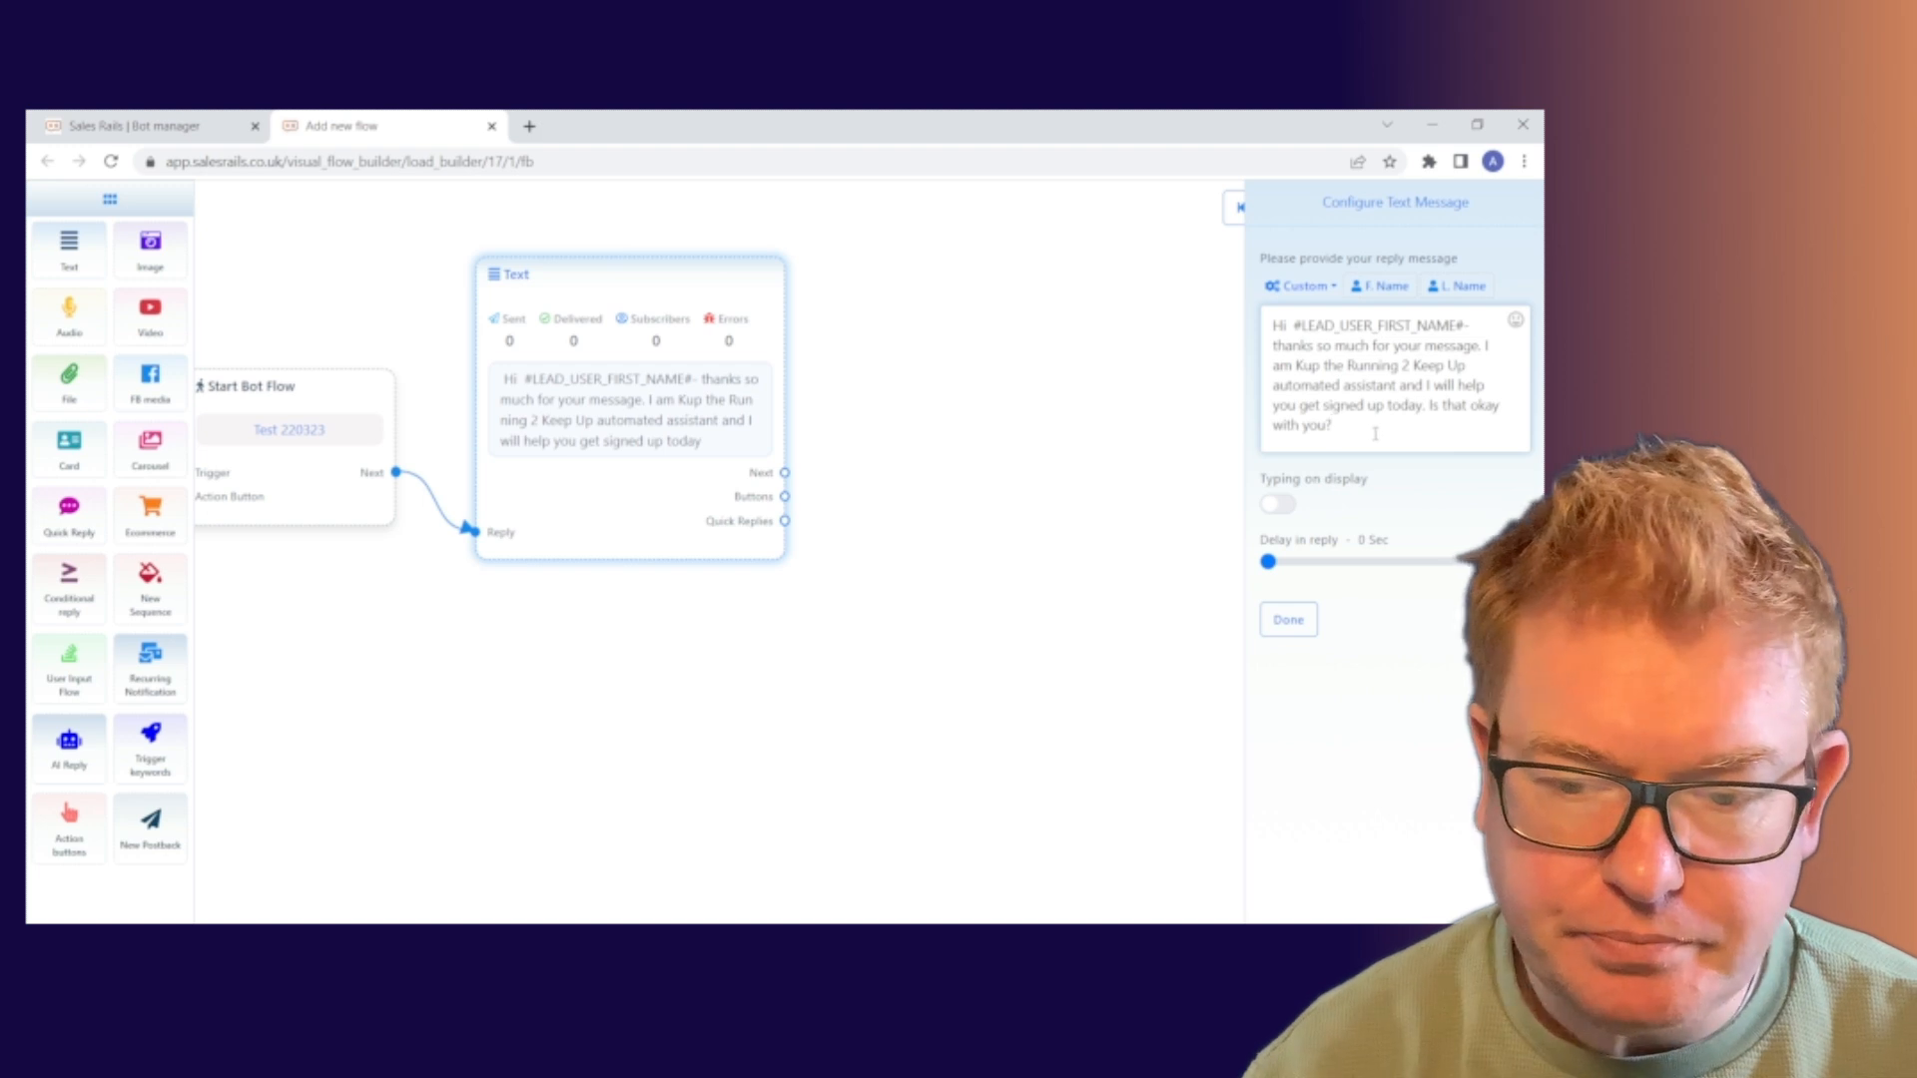
click(1288, 619)
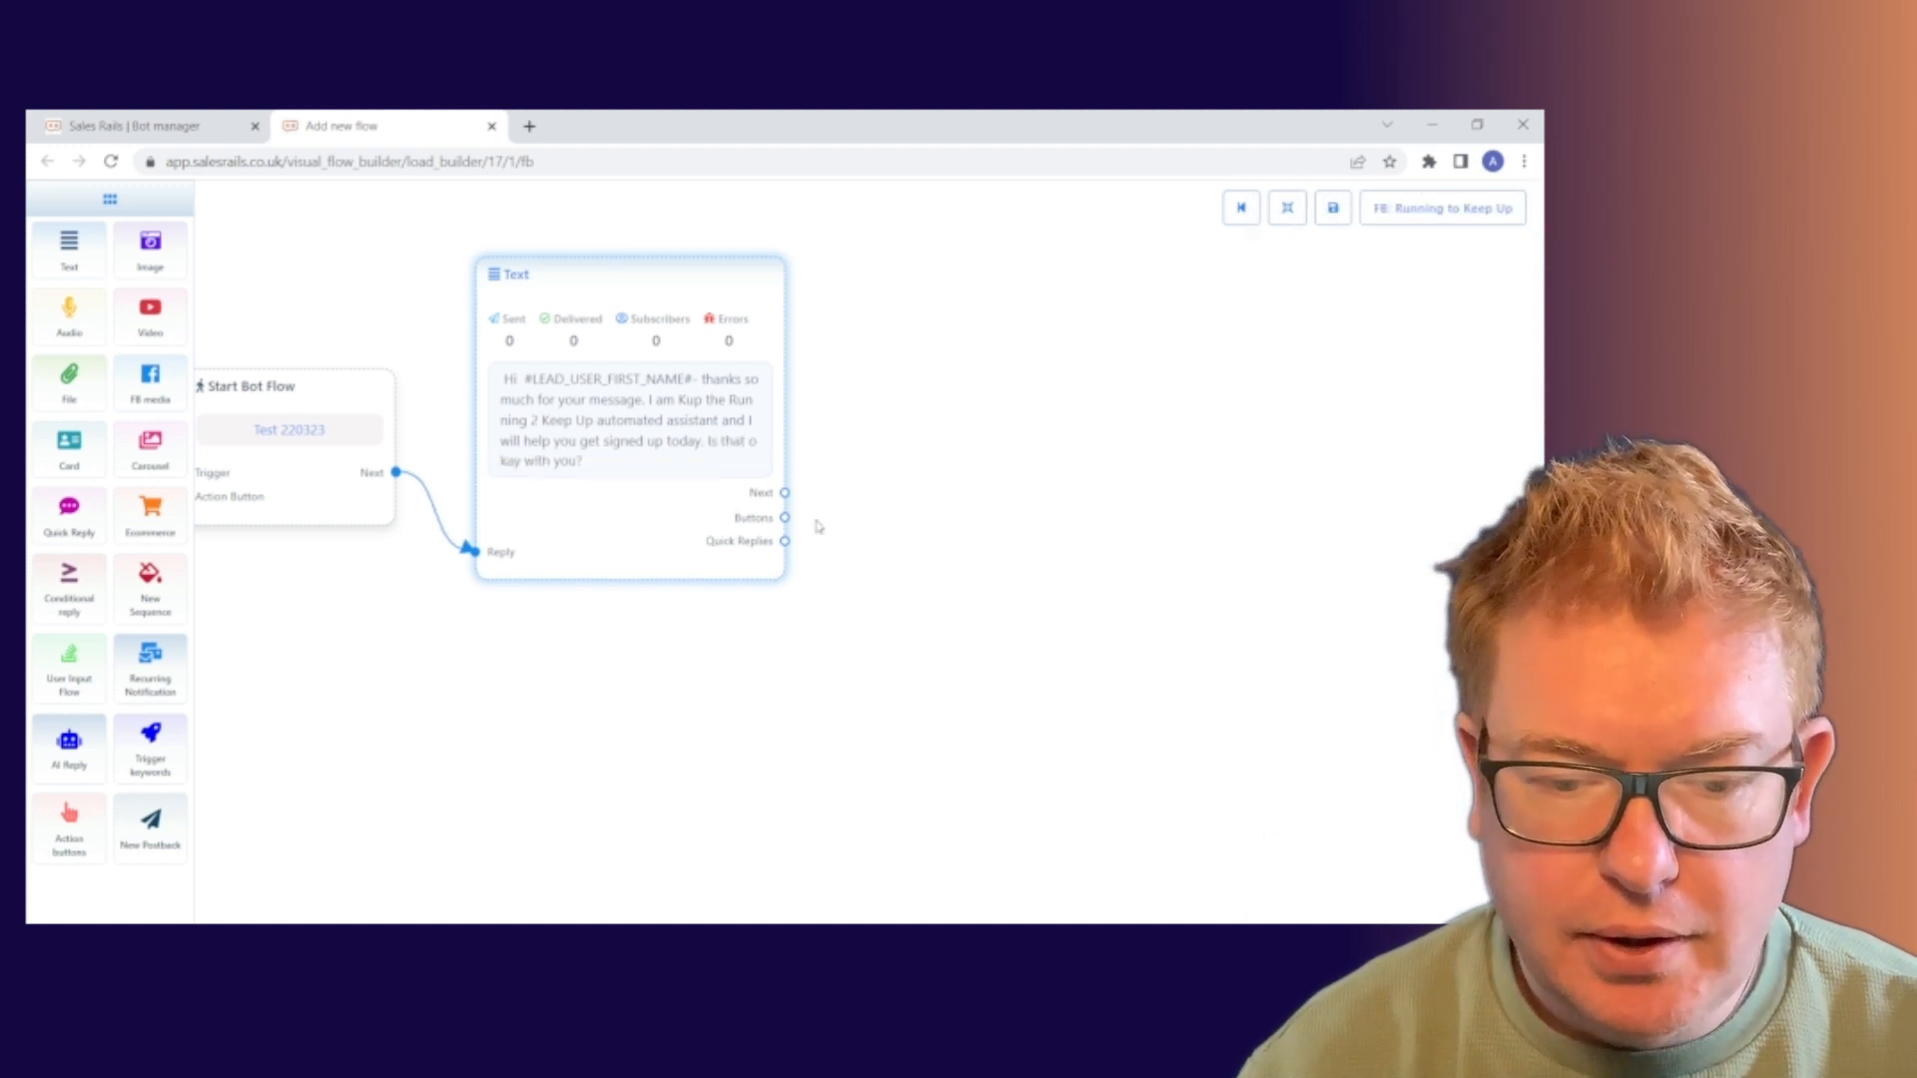
Add a Quick Reply node linked from the Text node's Quick Replies
drag(785, 541, 966, 459)
drag(1088, 475, 976, 359)
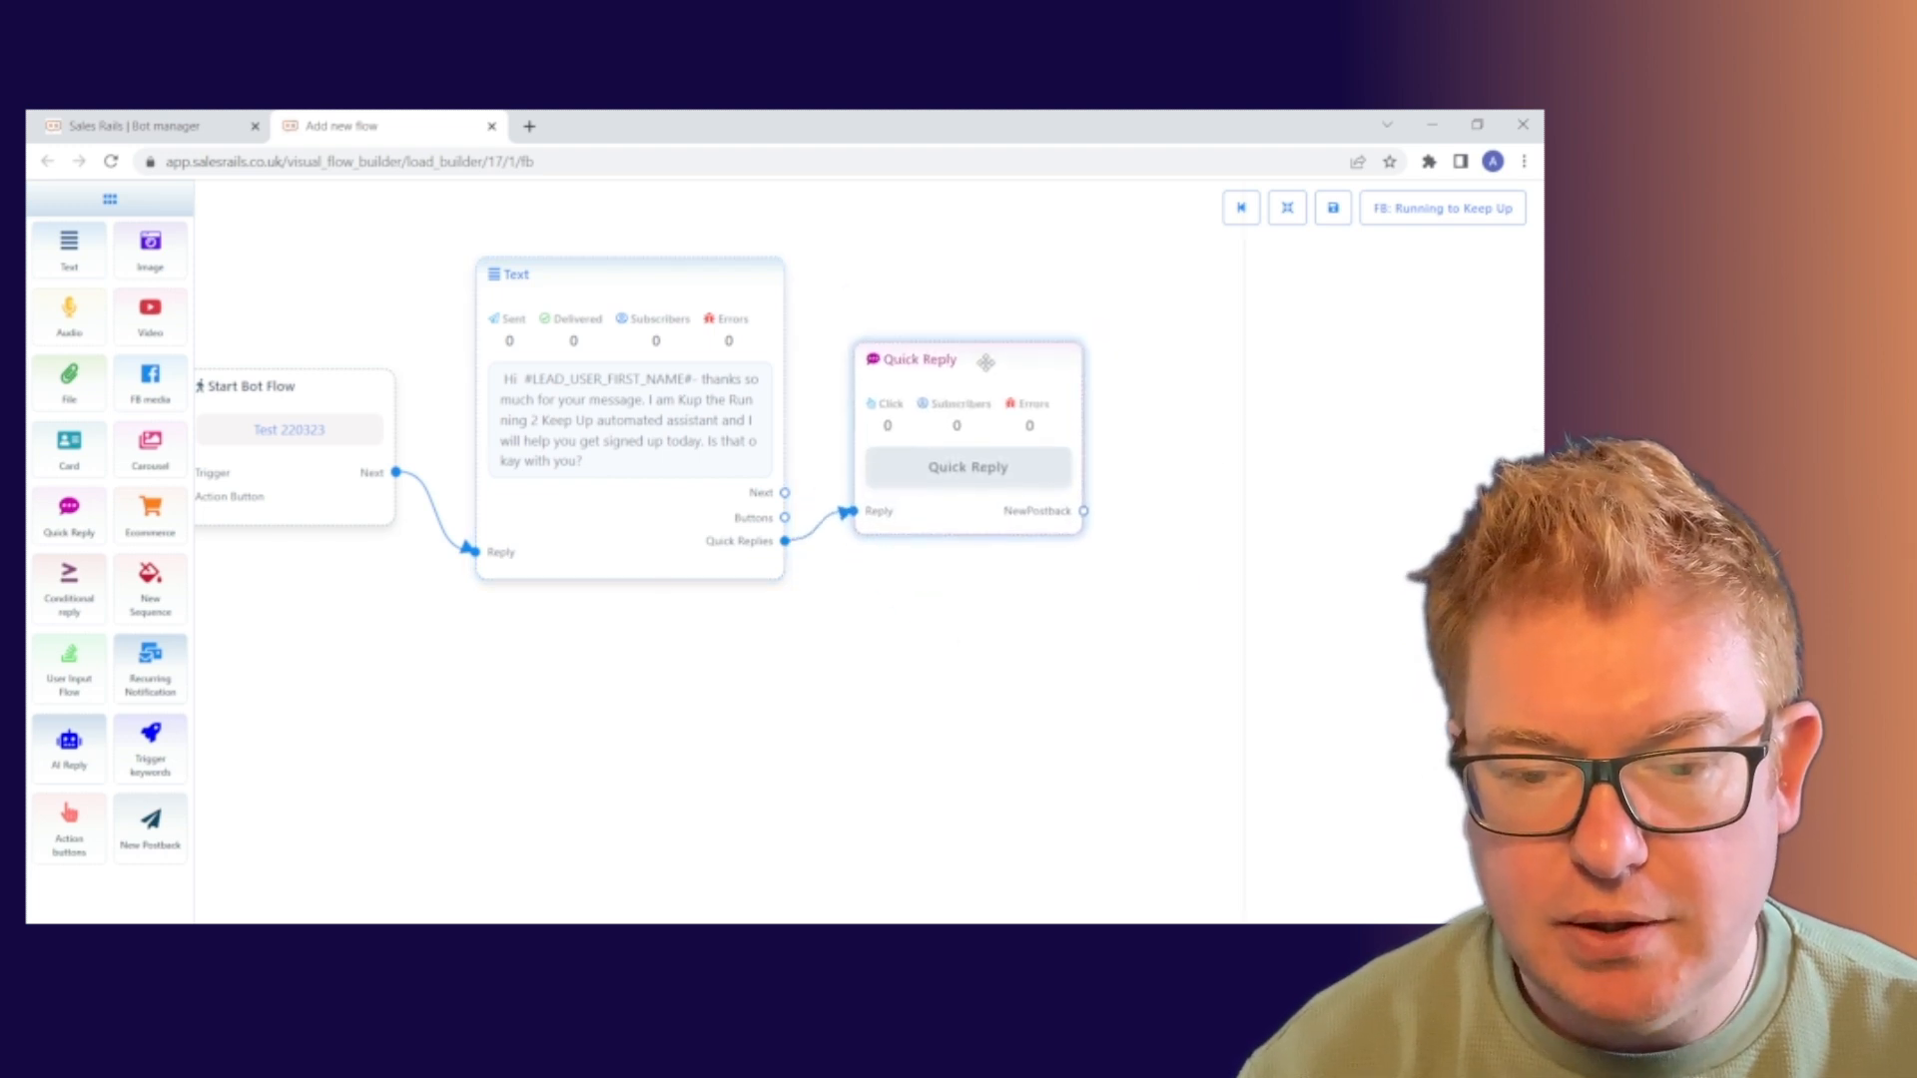
double_click(987, 363)
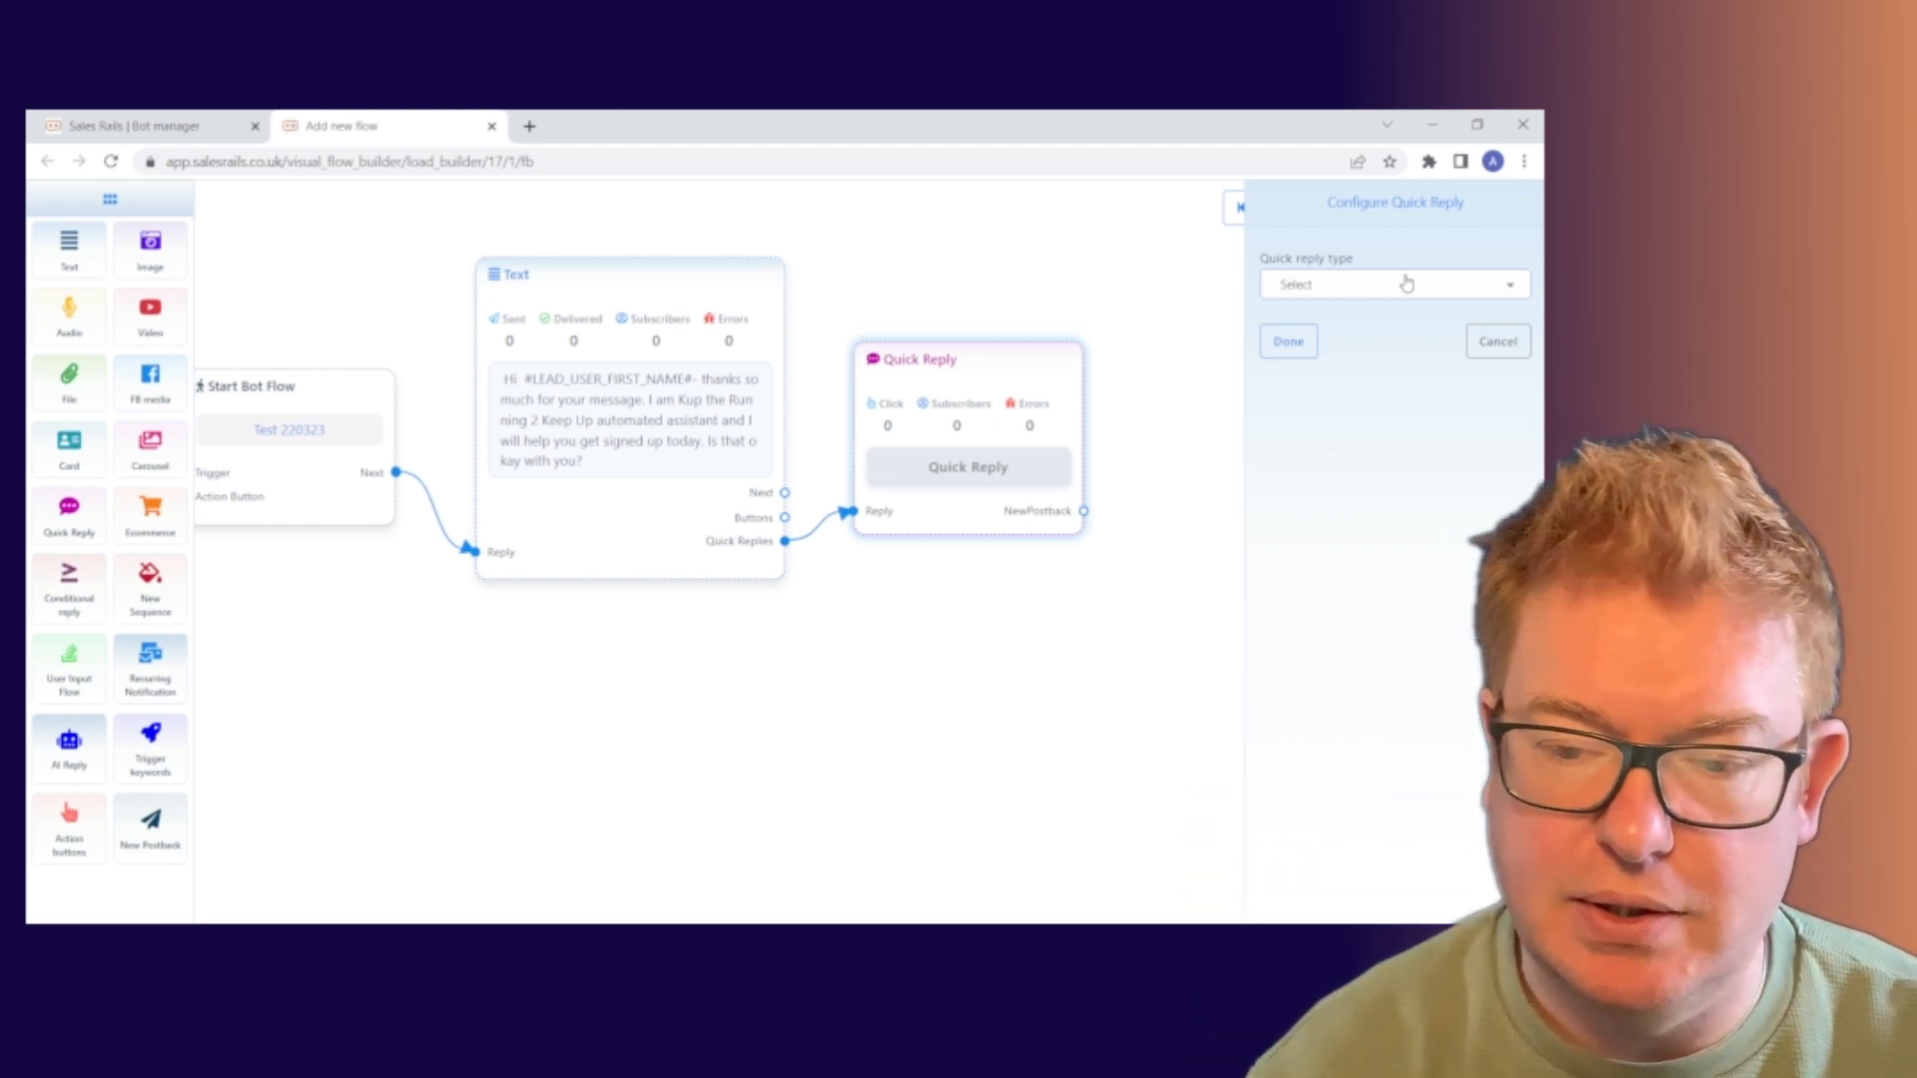
Set the quick reply type to New Postback with button text 'Awesome! Lets go'
click(1398, 283)
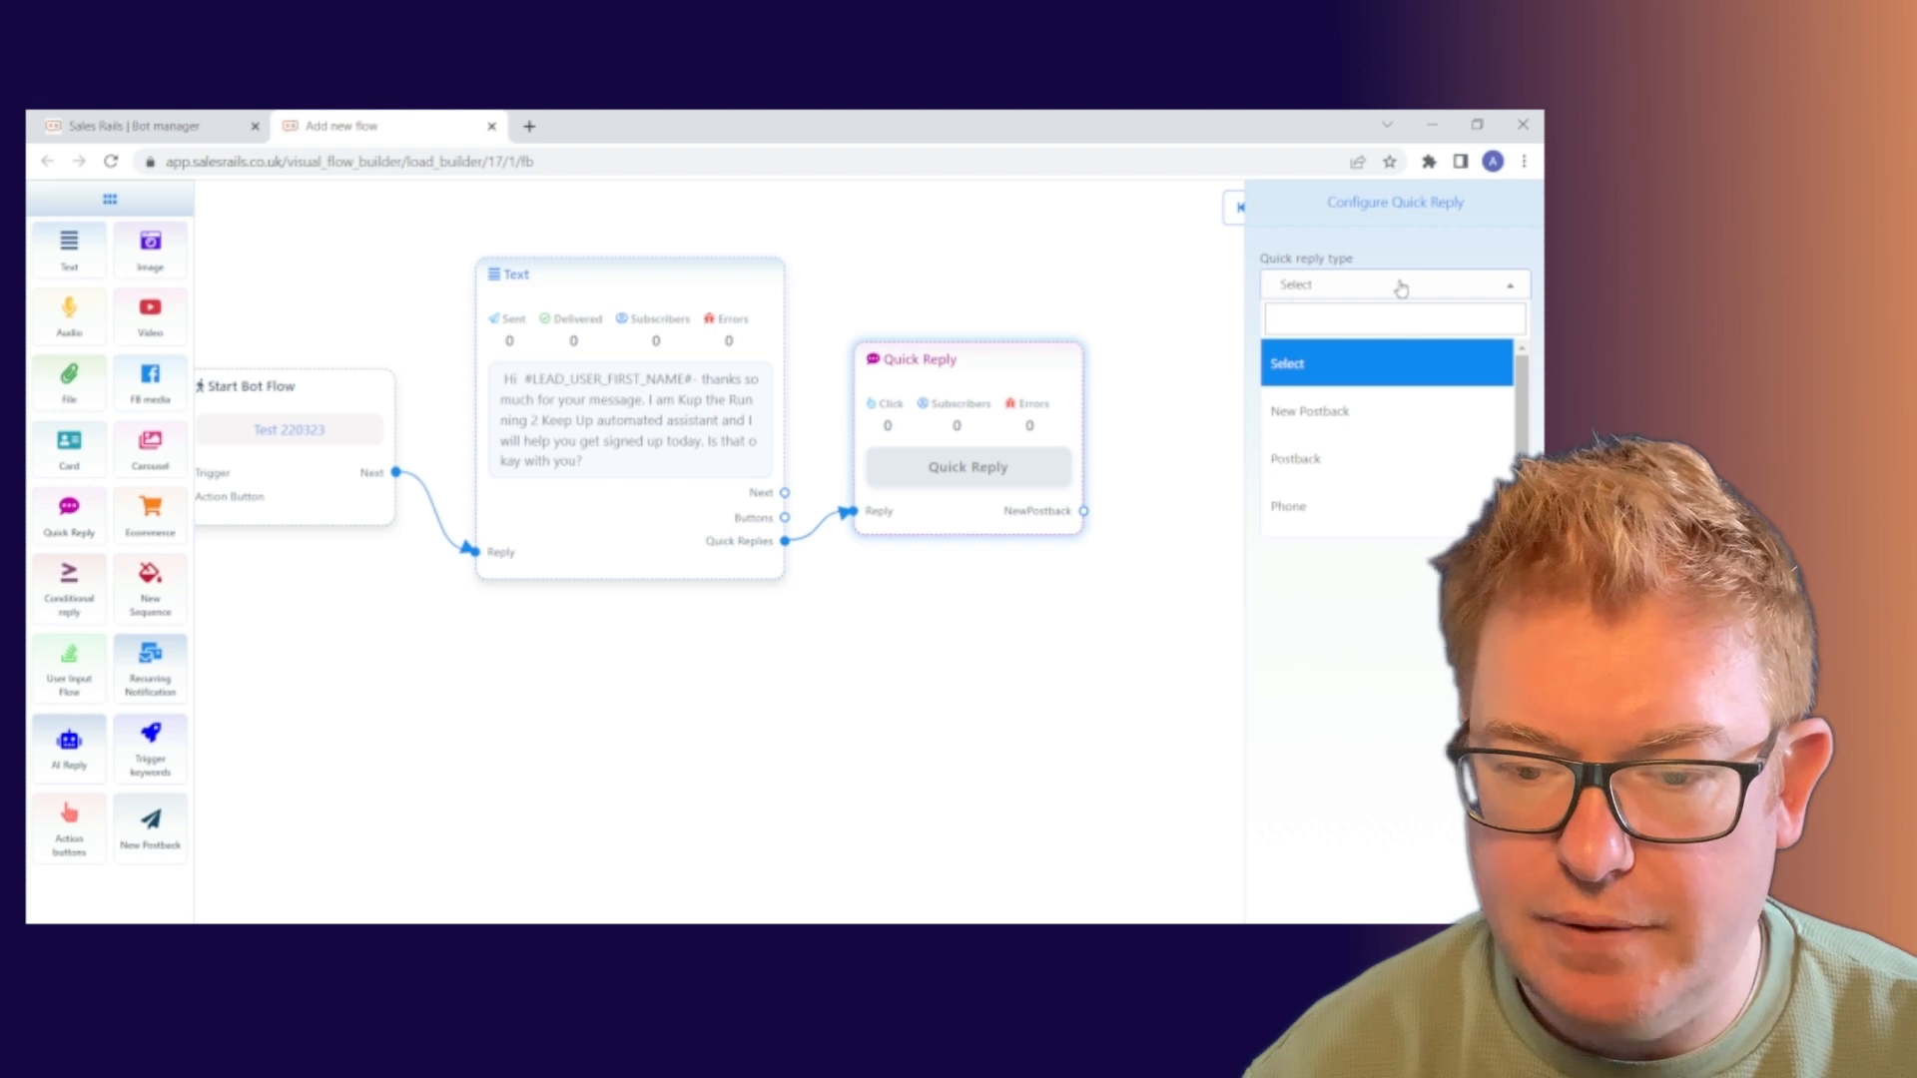
click(1371, 424)
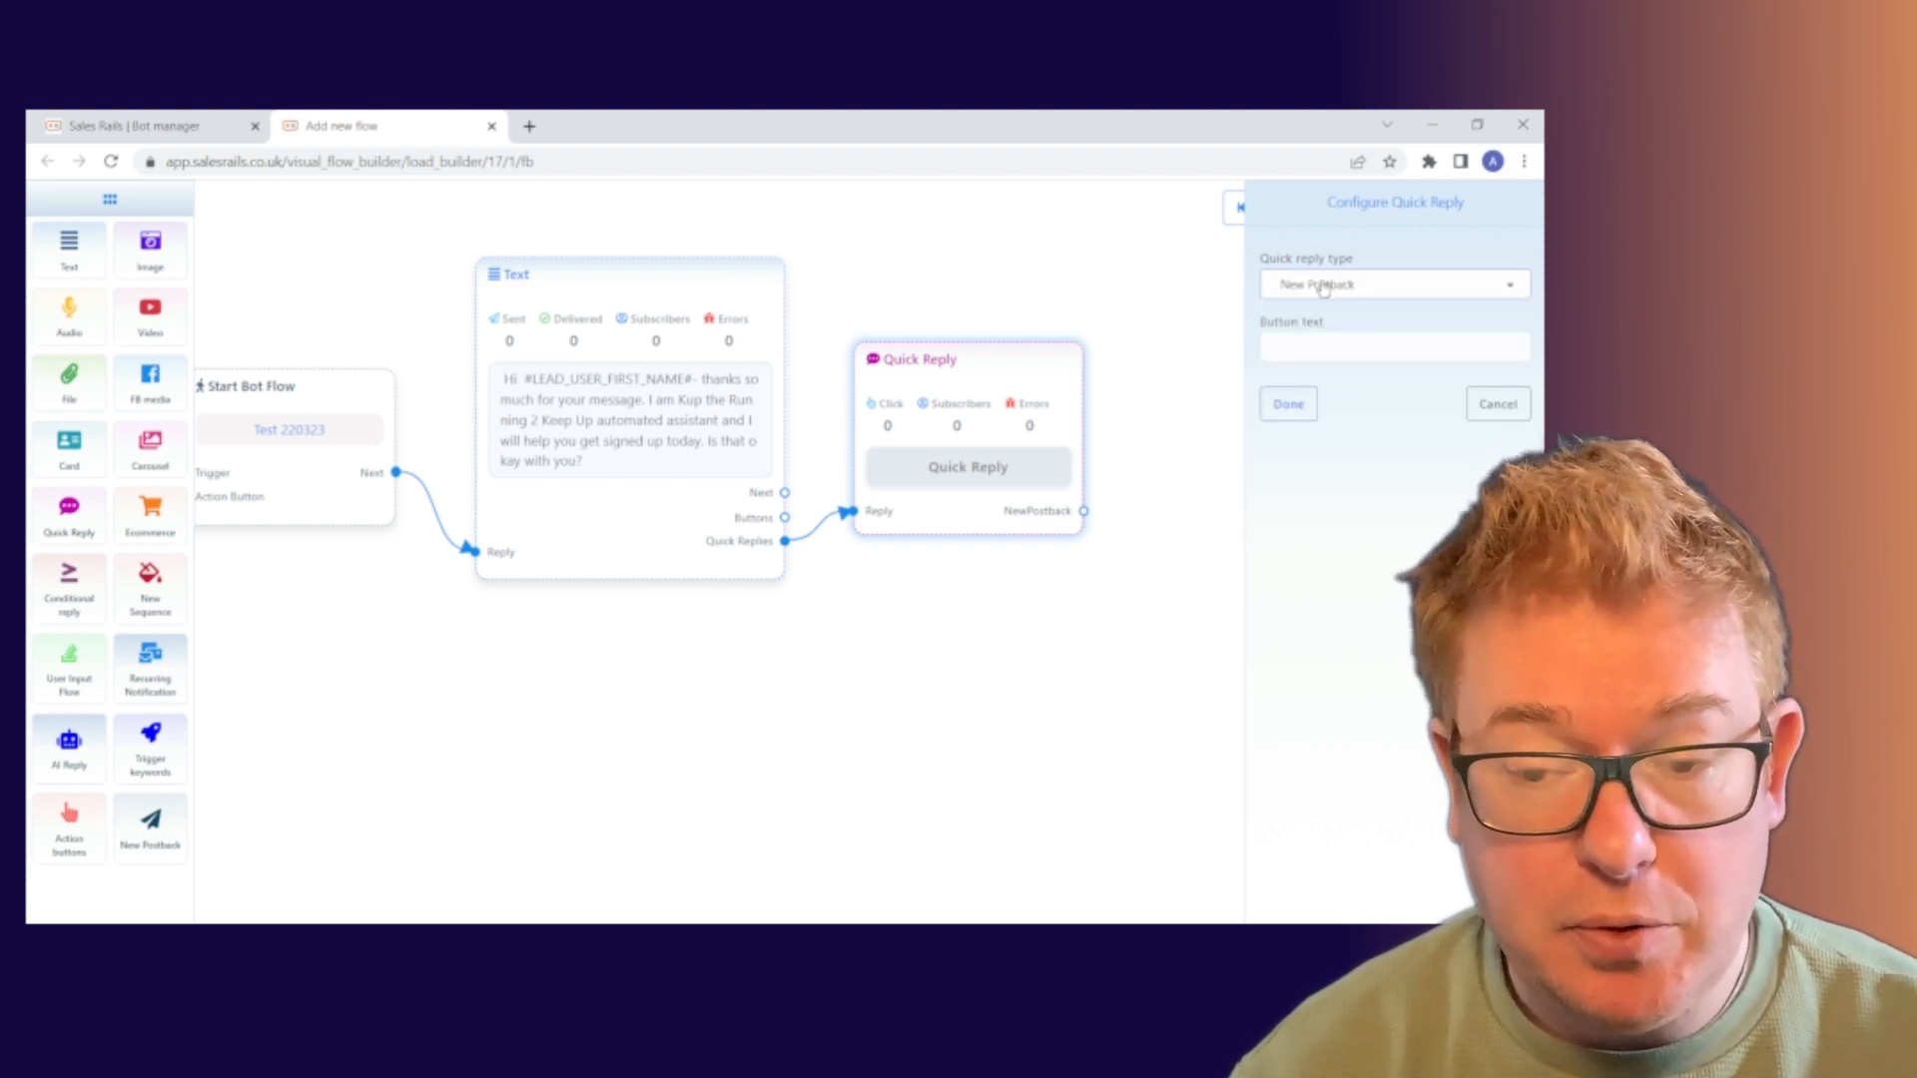
click(1323, 356)
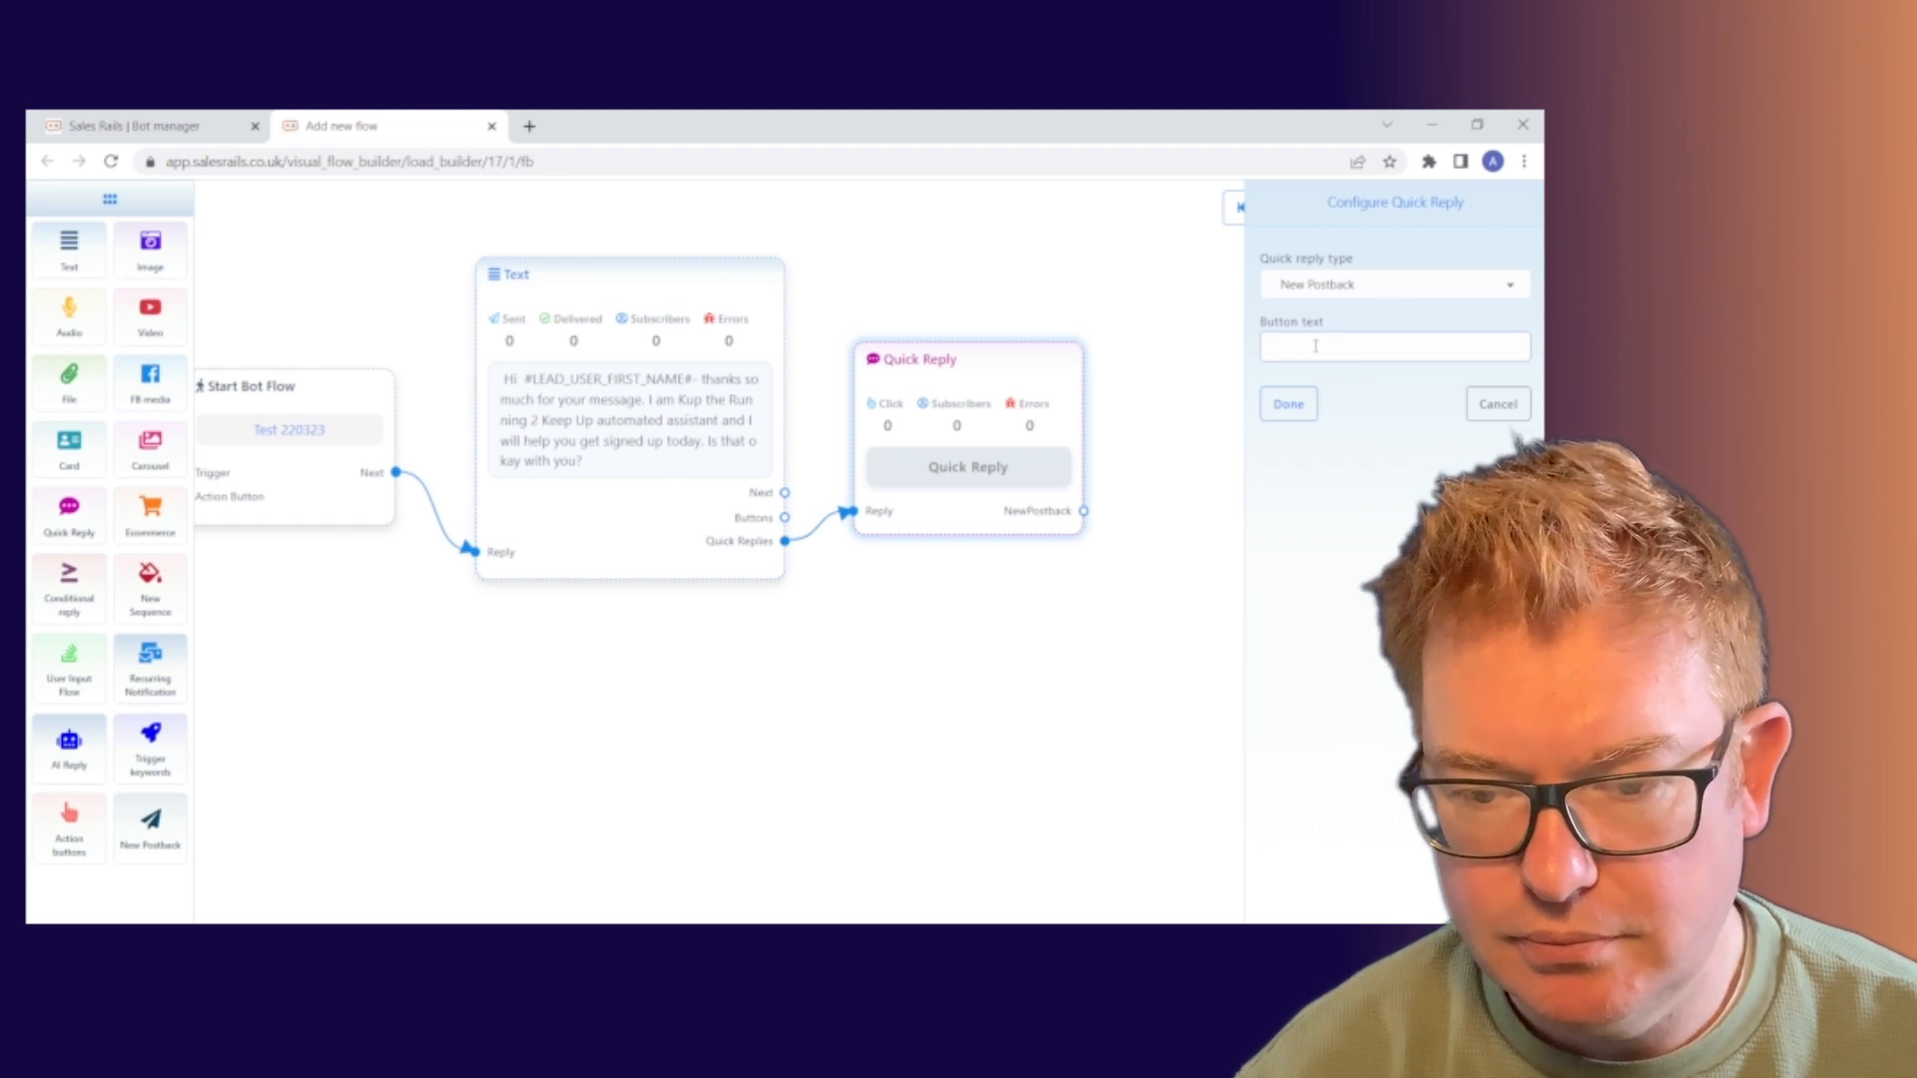
text(Awe)
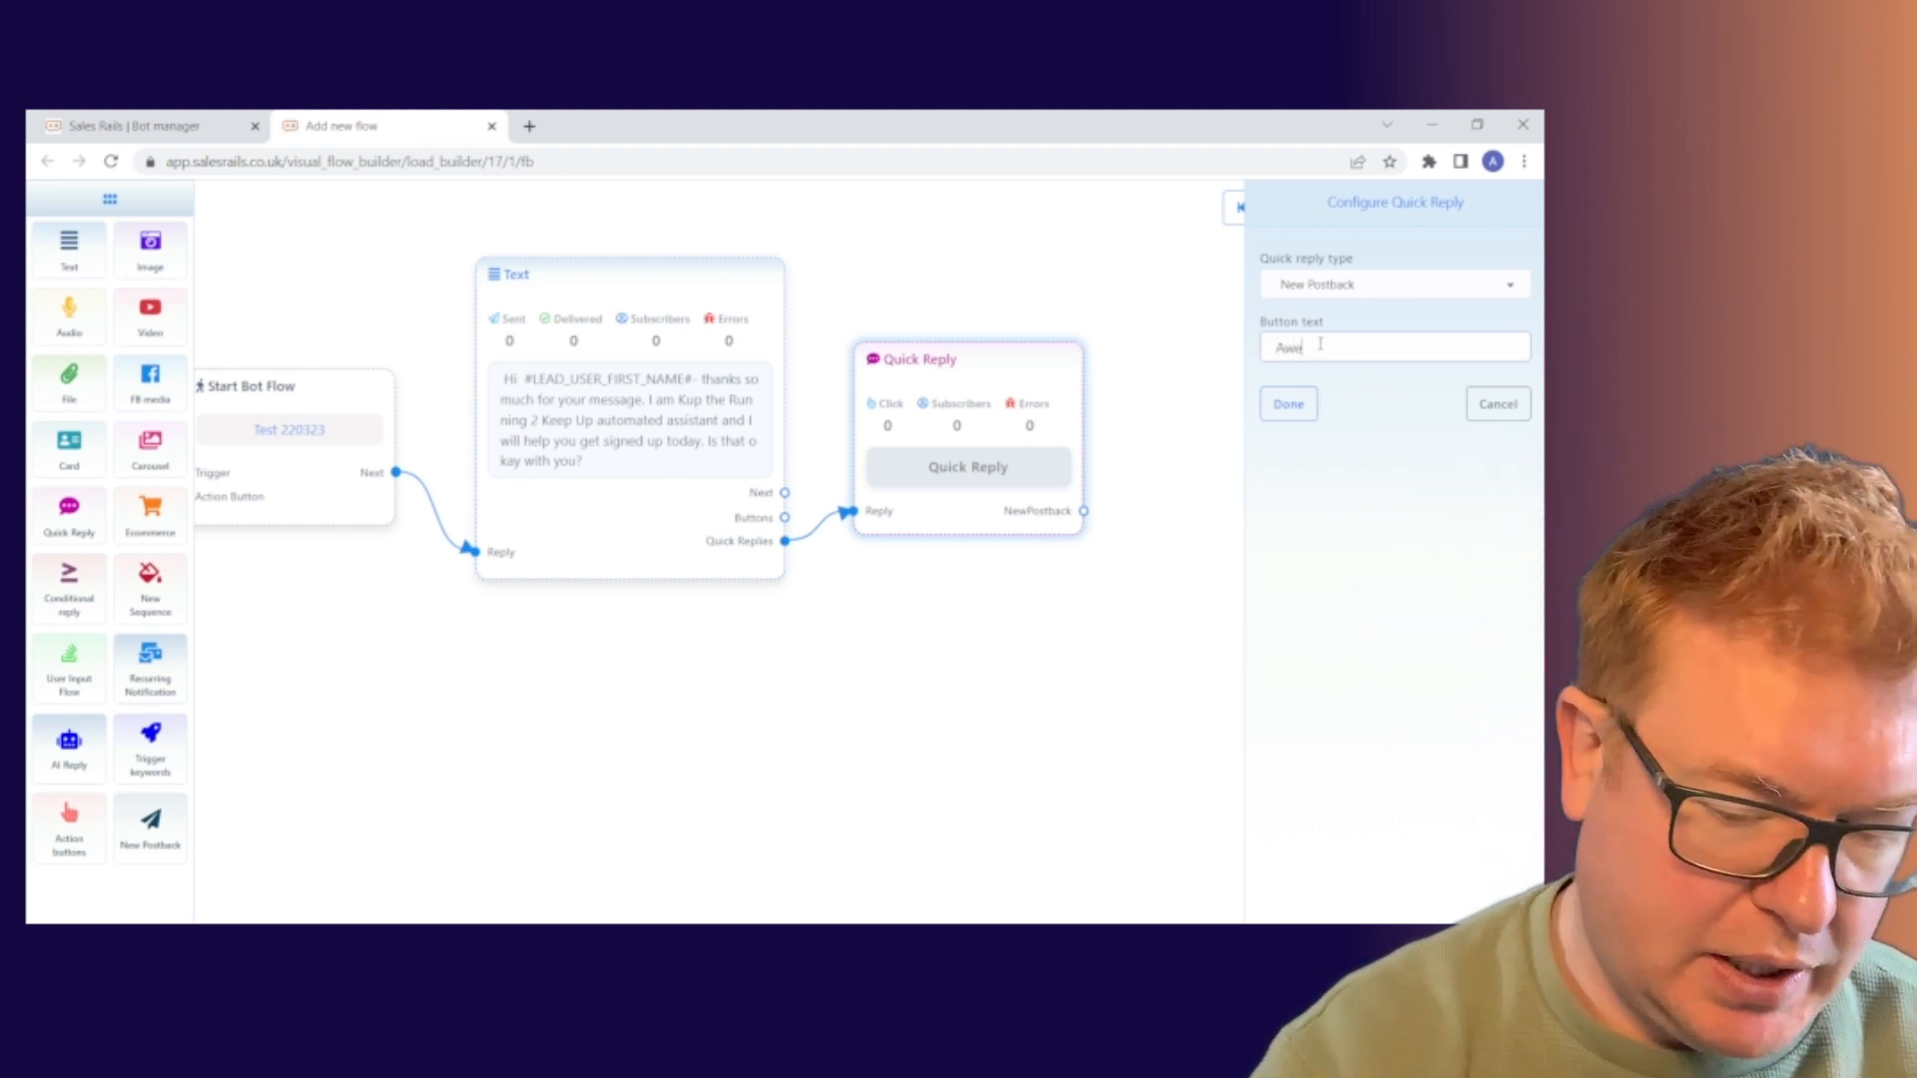
text(some! Let)
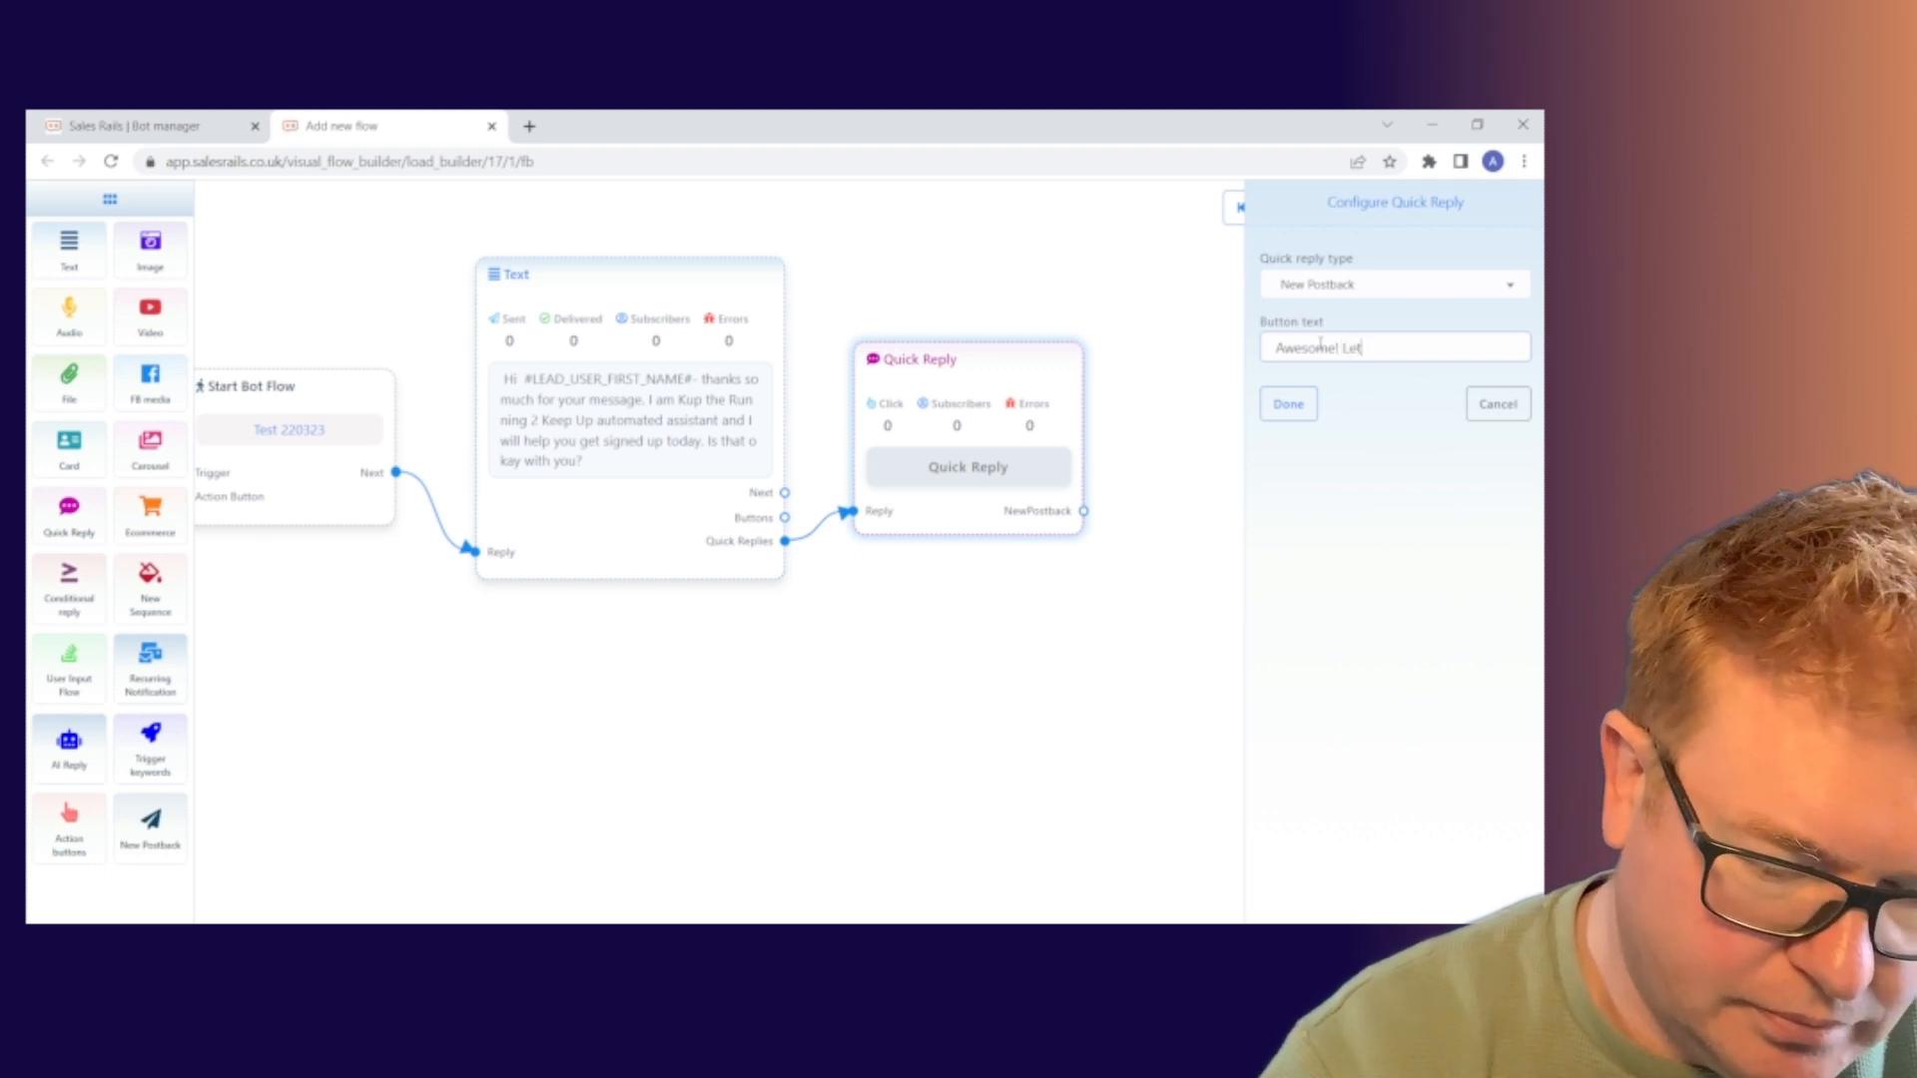
text(s go)
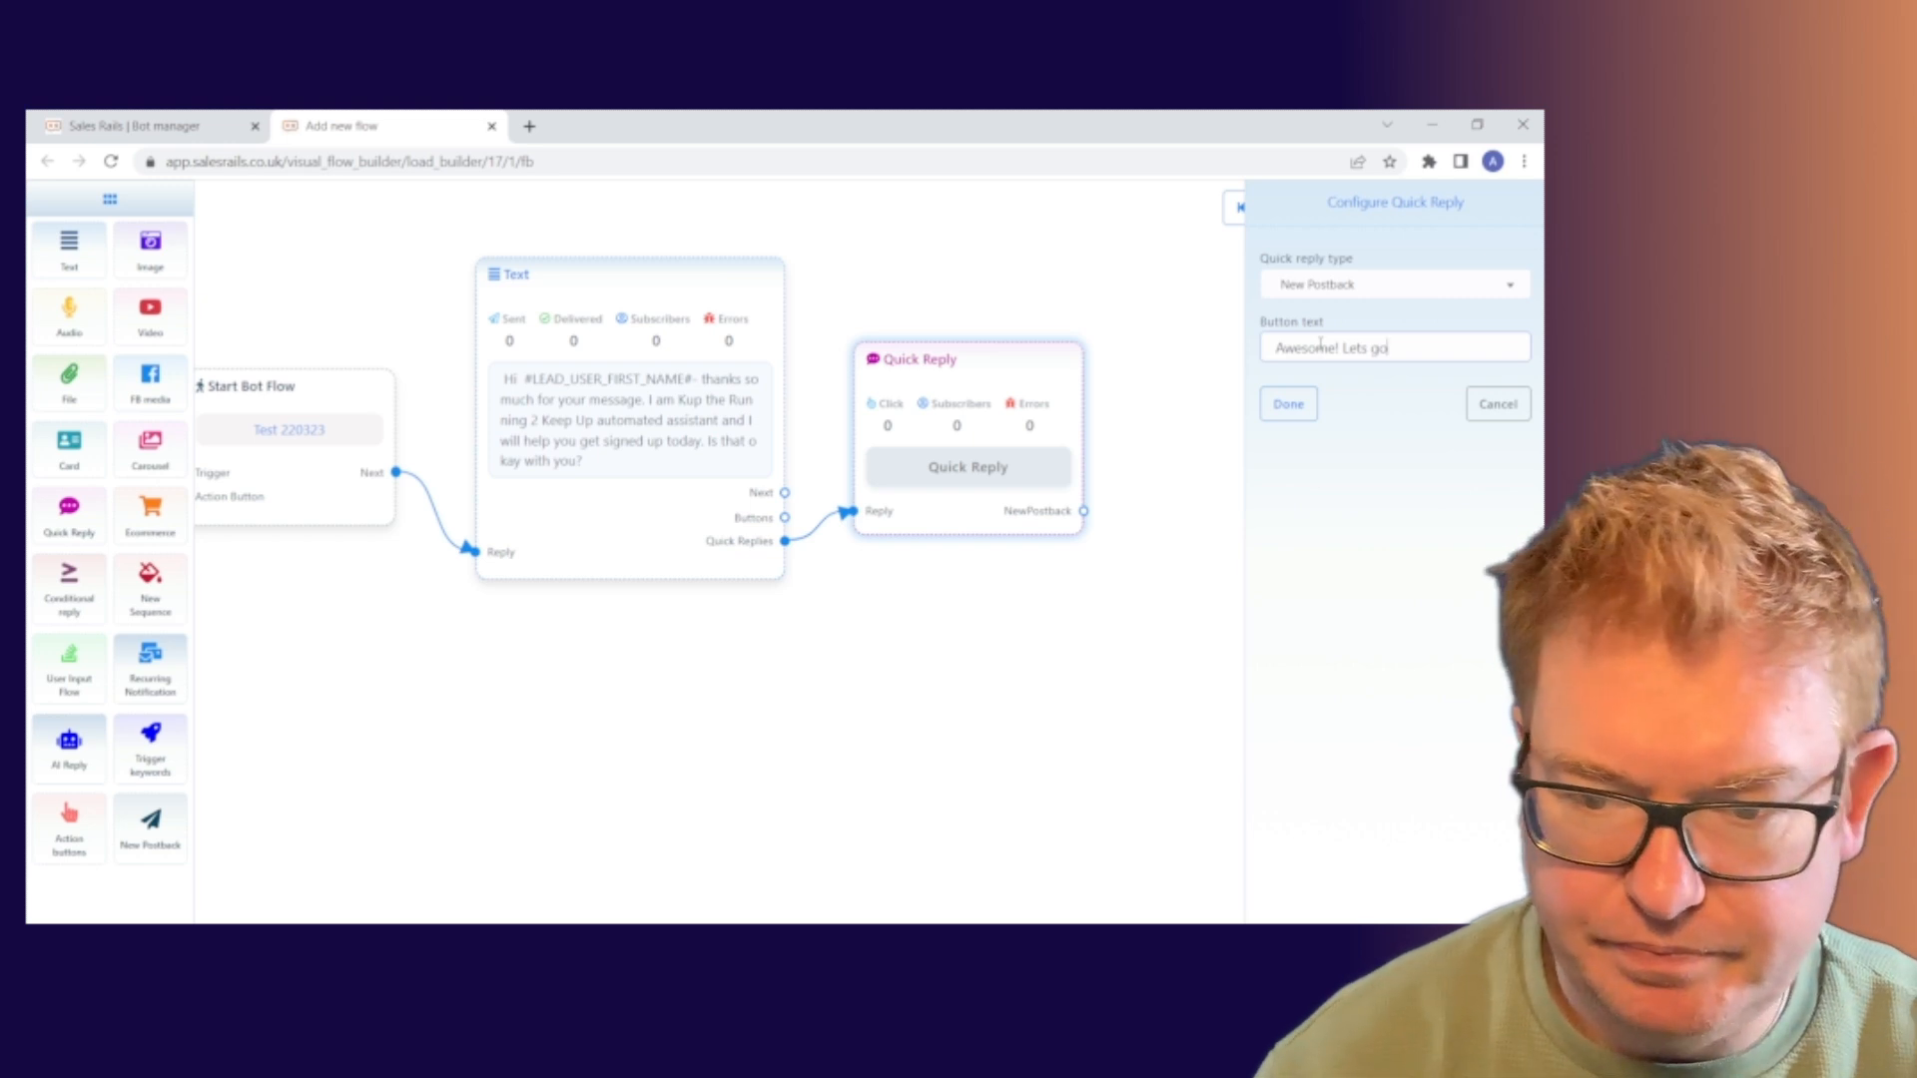
click(1289, 404)
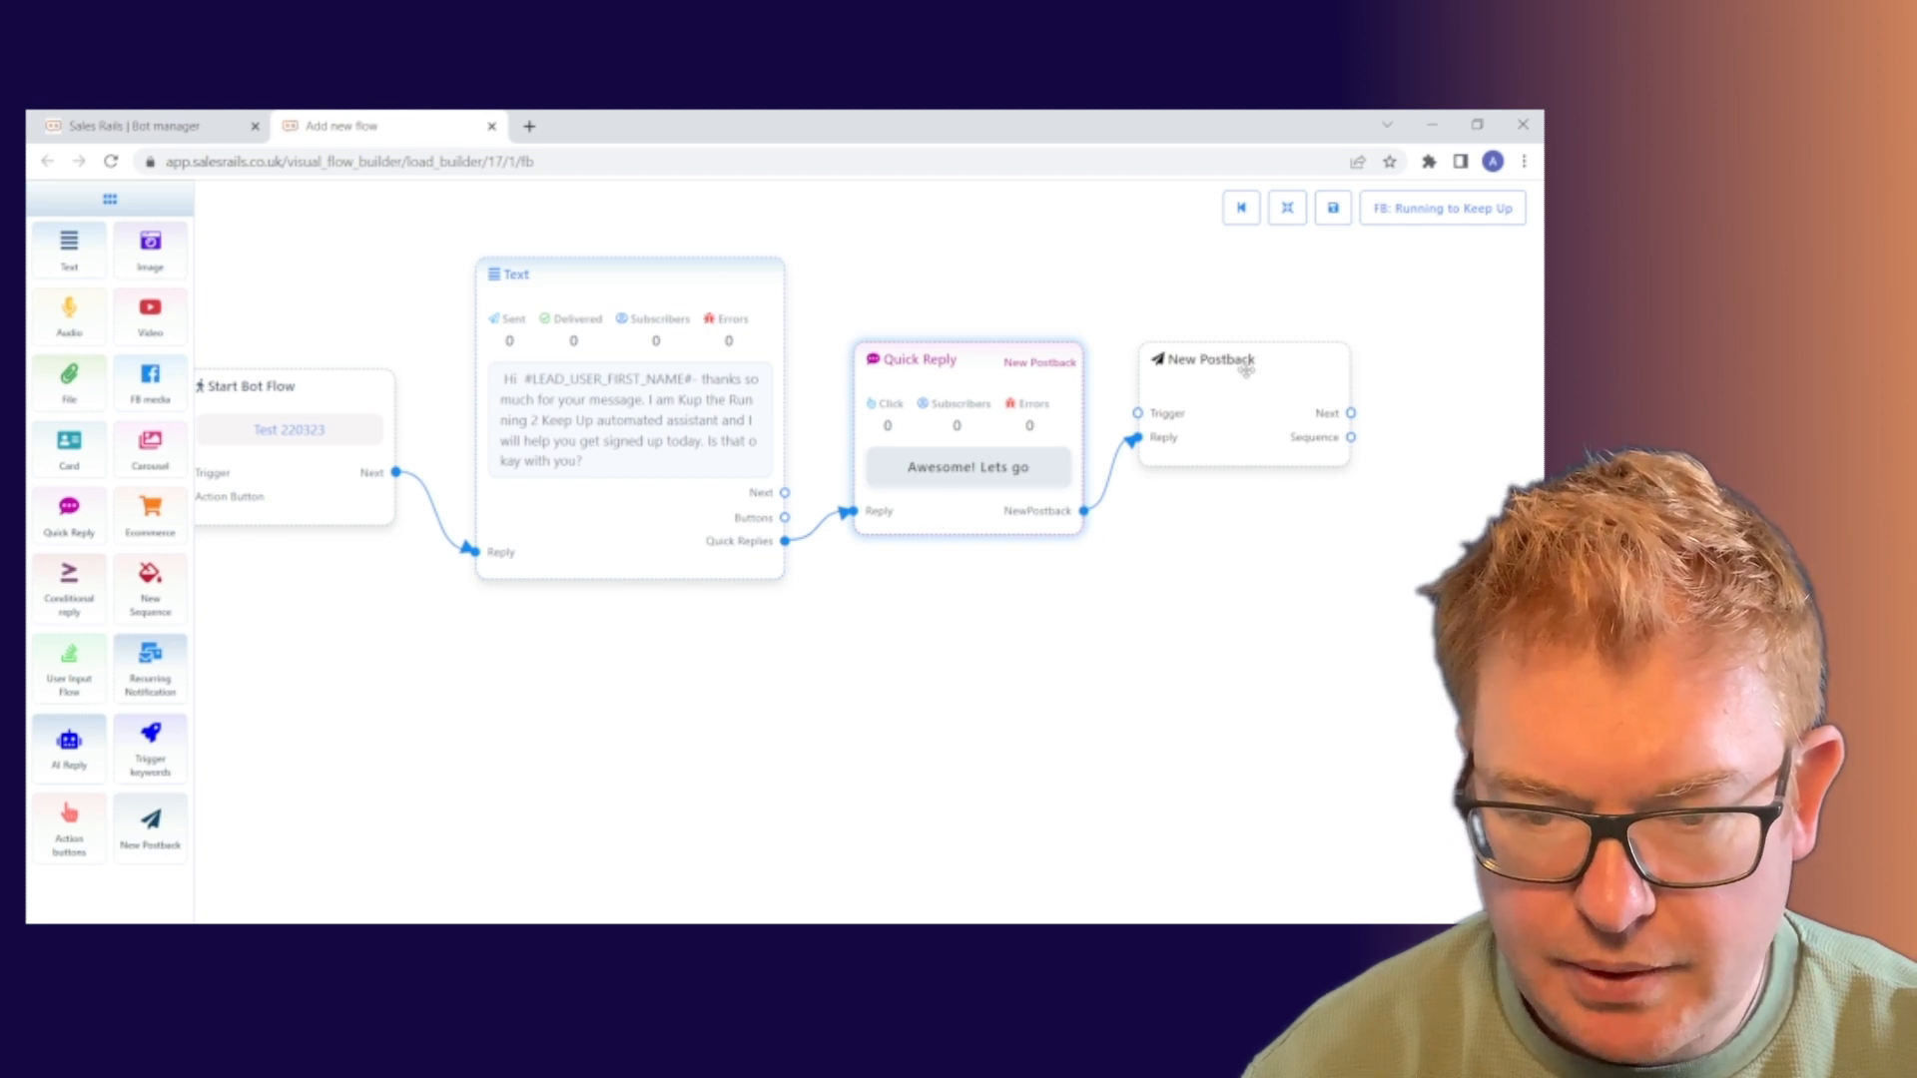
Shift the New Postback node slightly lower on the flow canvas
drag(1248, 370, 1247, 392)
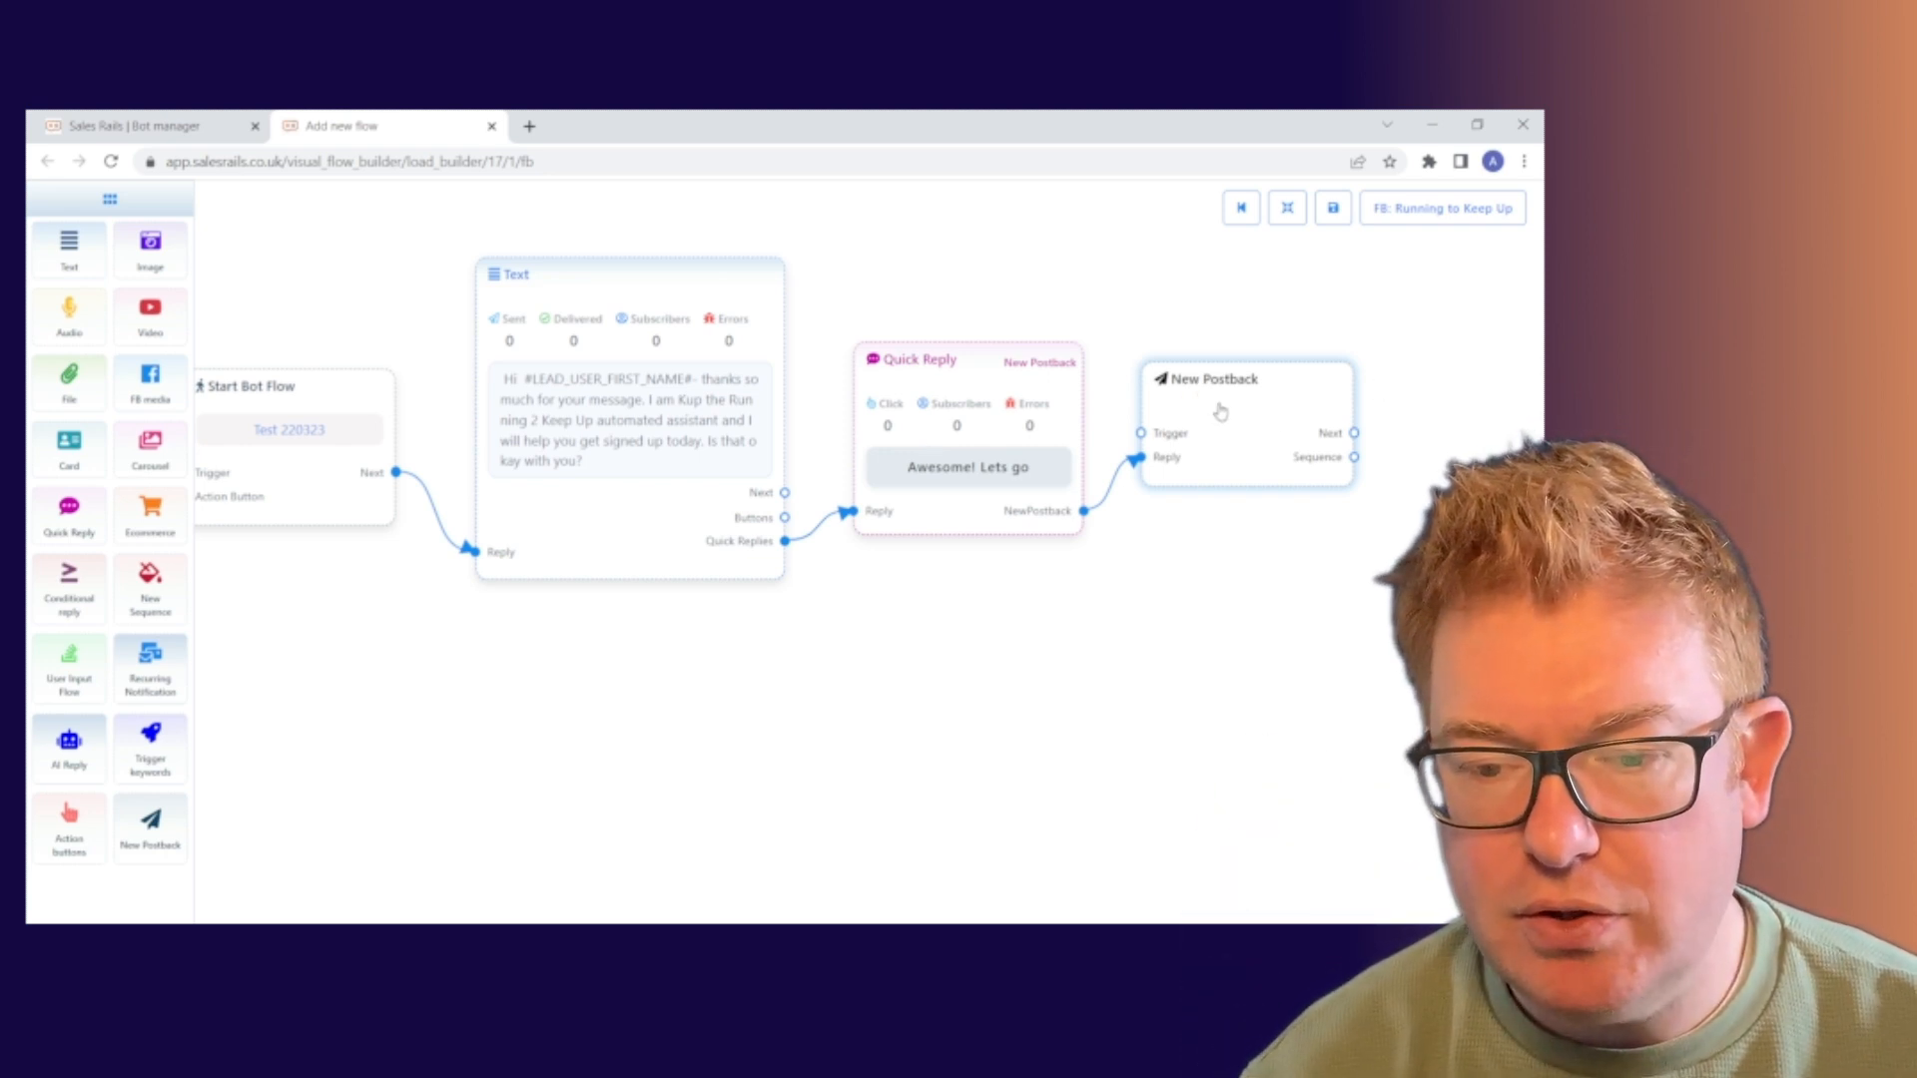
Pan the flow left and open the New Postback node's Configure New Postback form
drag(1211, 599, 967, 599)
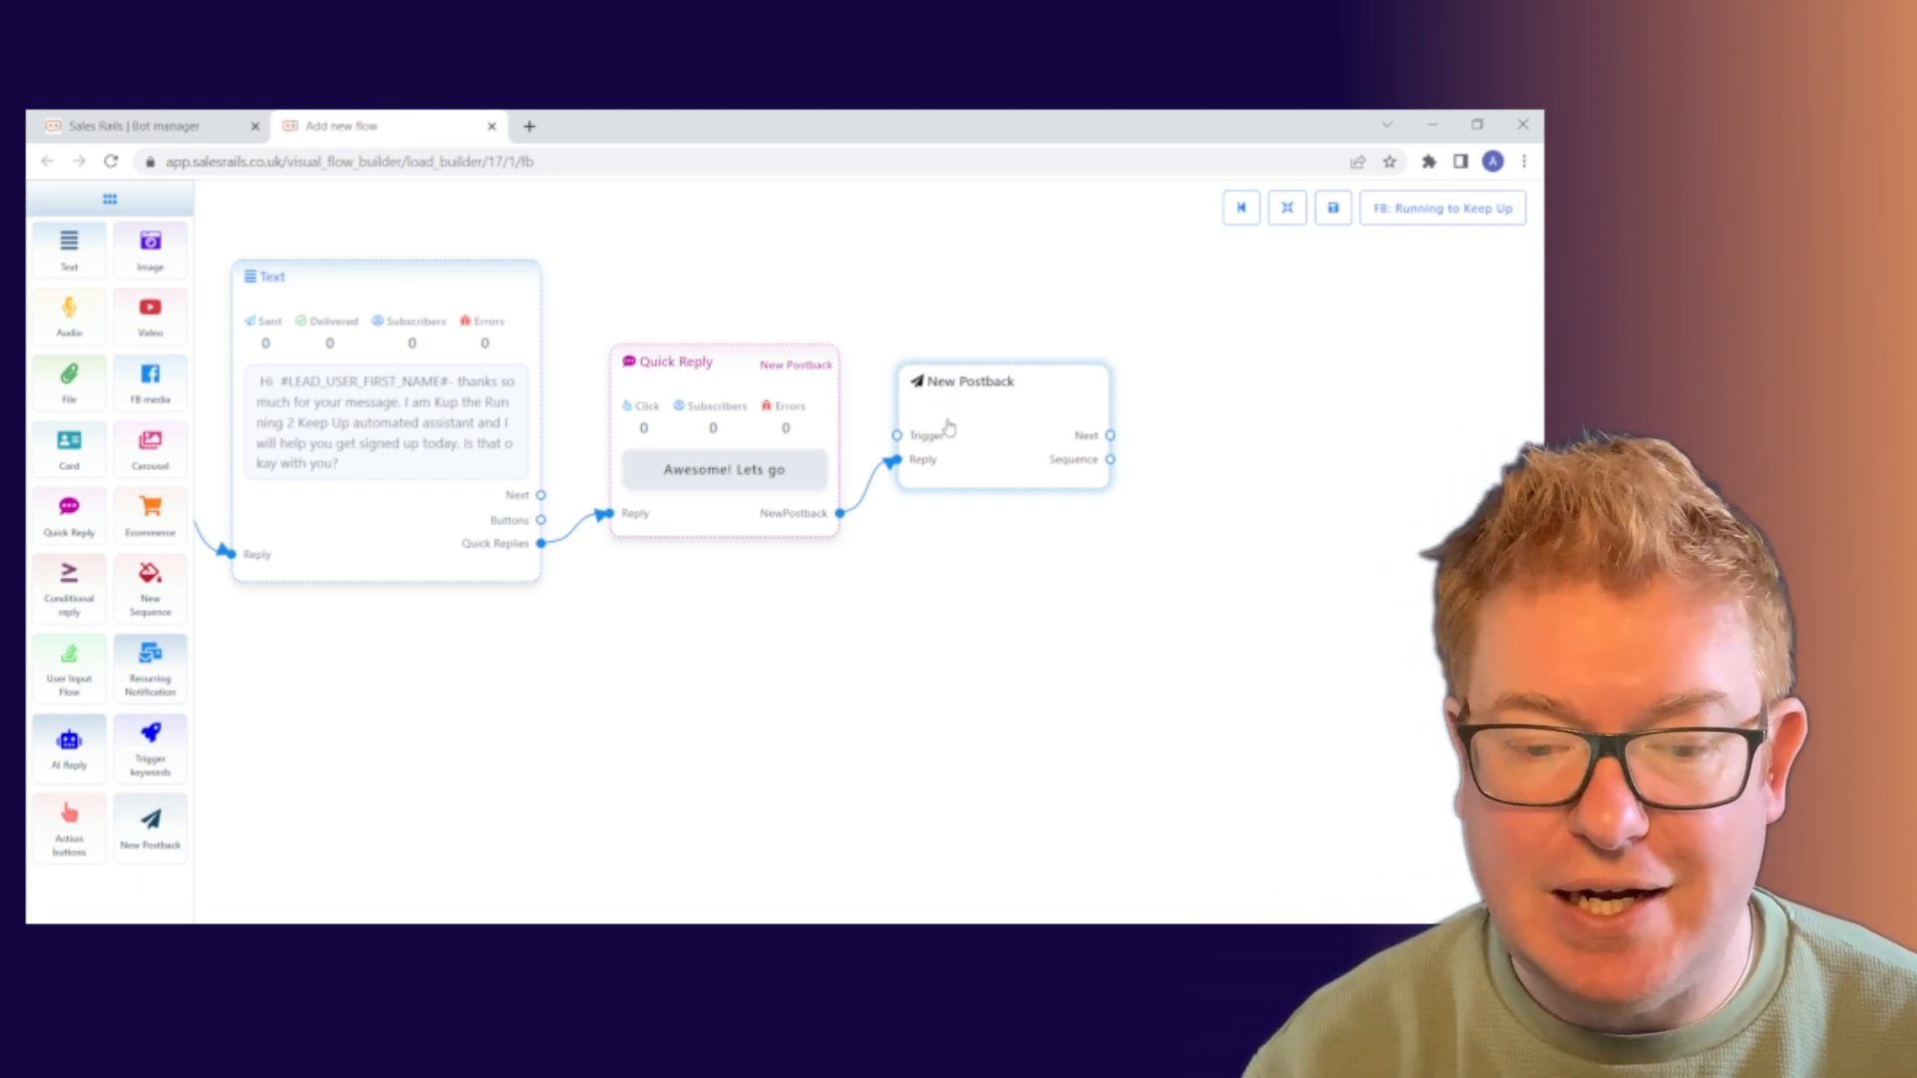
double_click(999, 415)
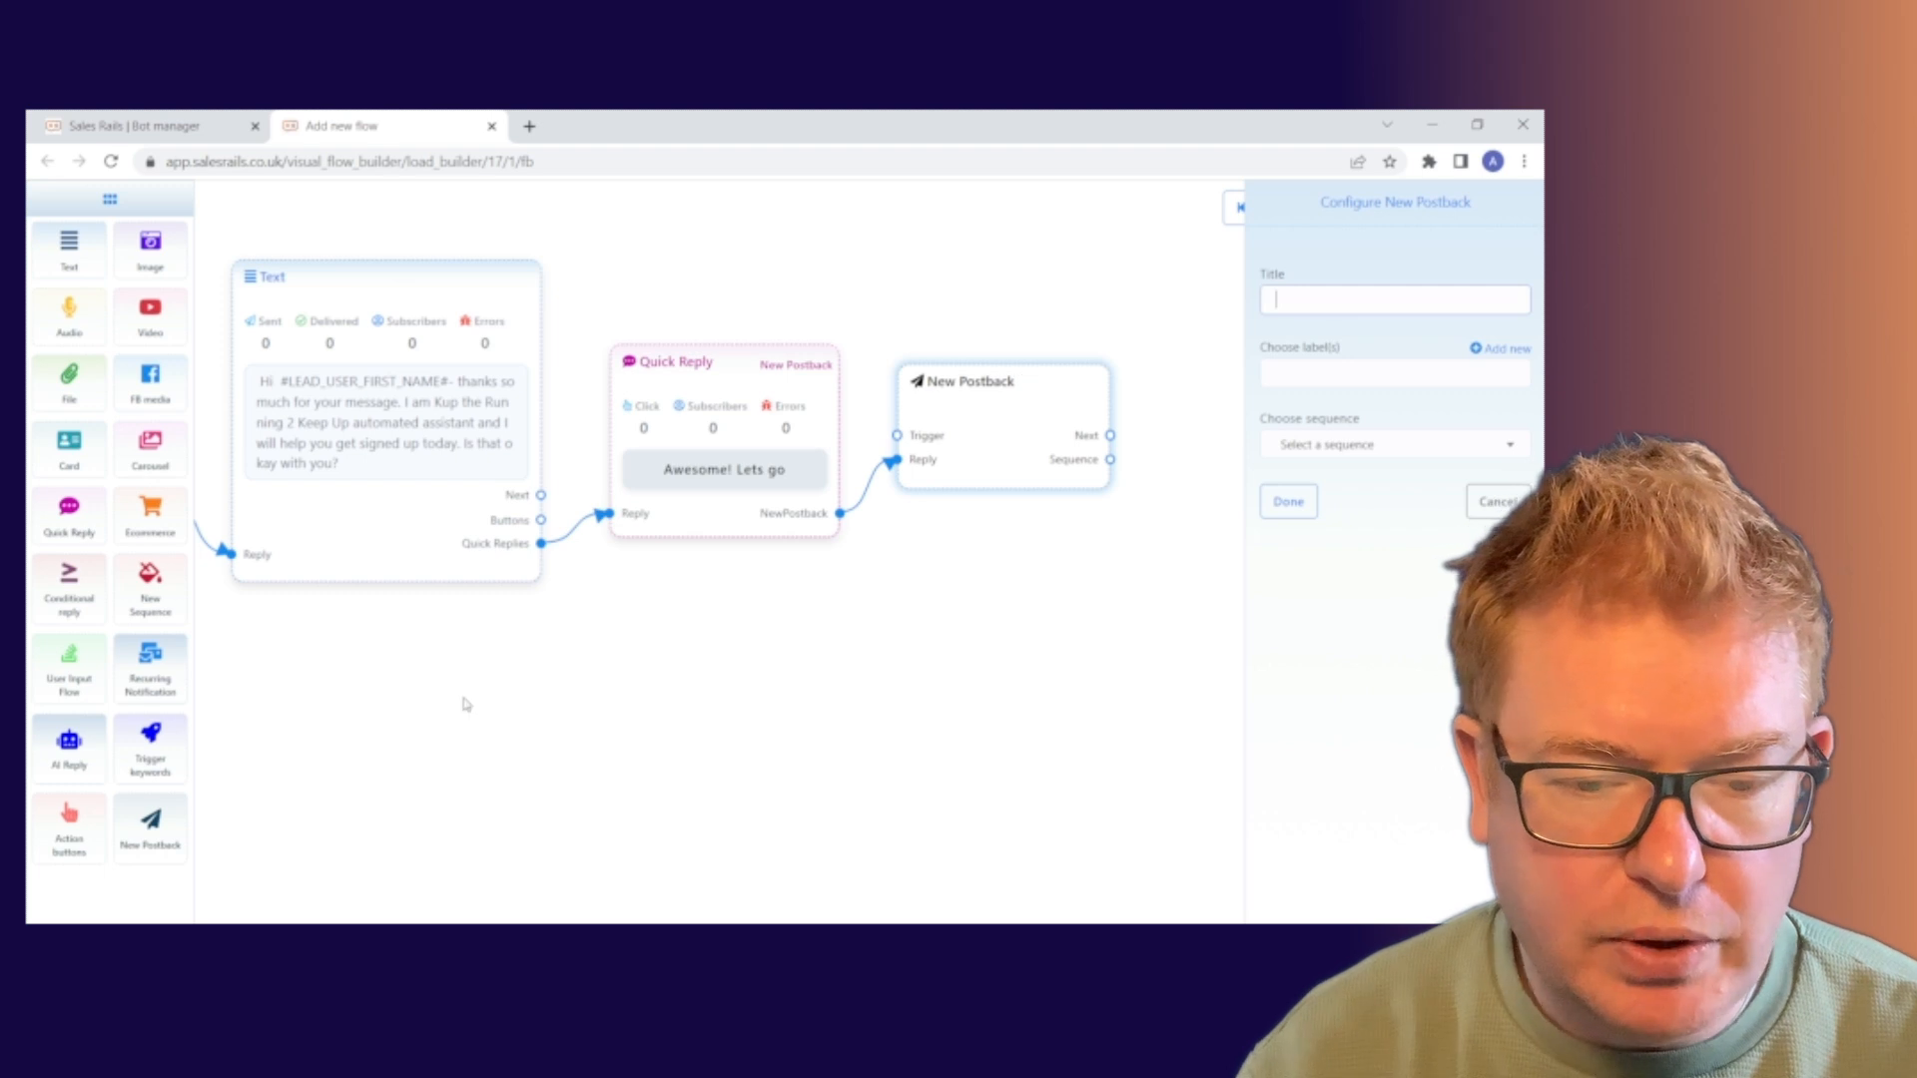
Title the postback 'Test Postback 1', leave Choose sequence unset, and save it
drag(464, 703, 555, 686)
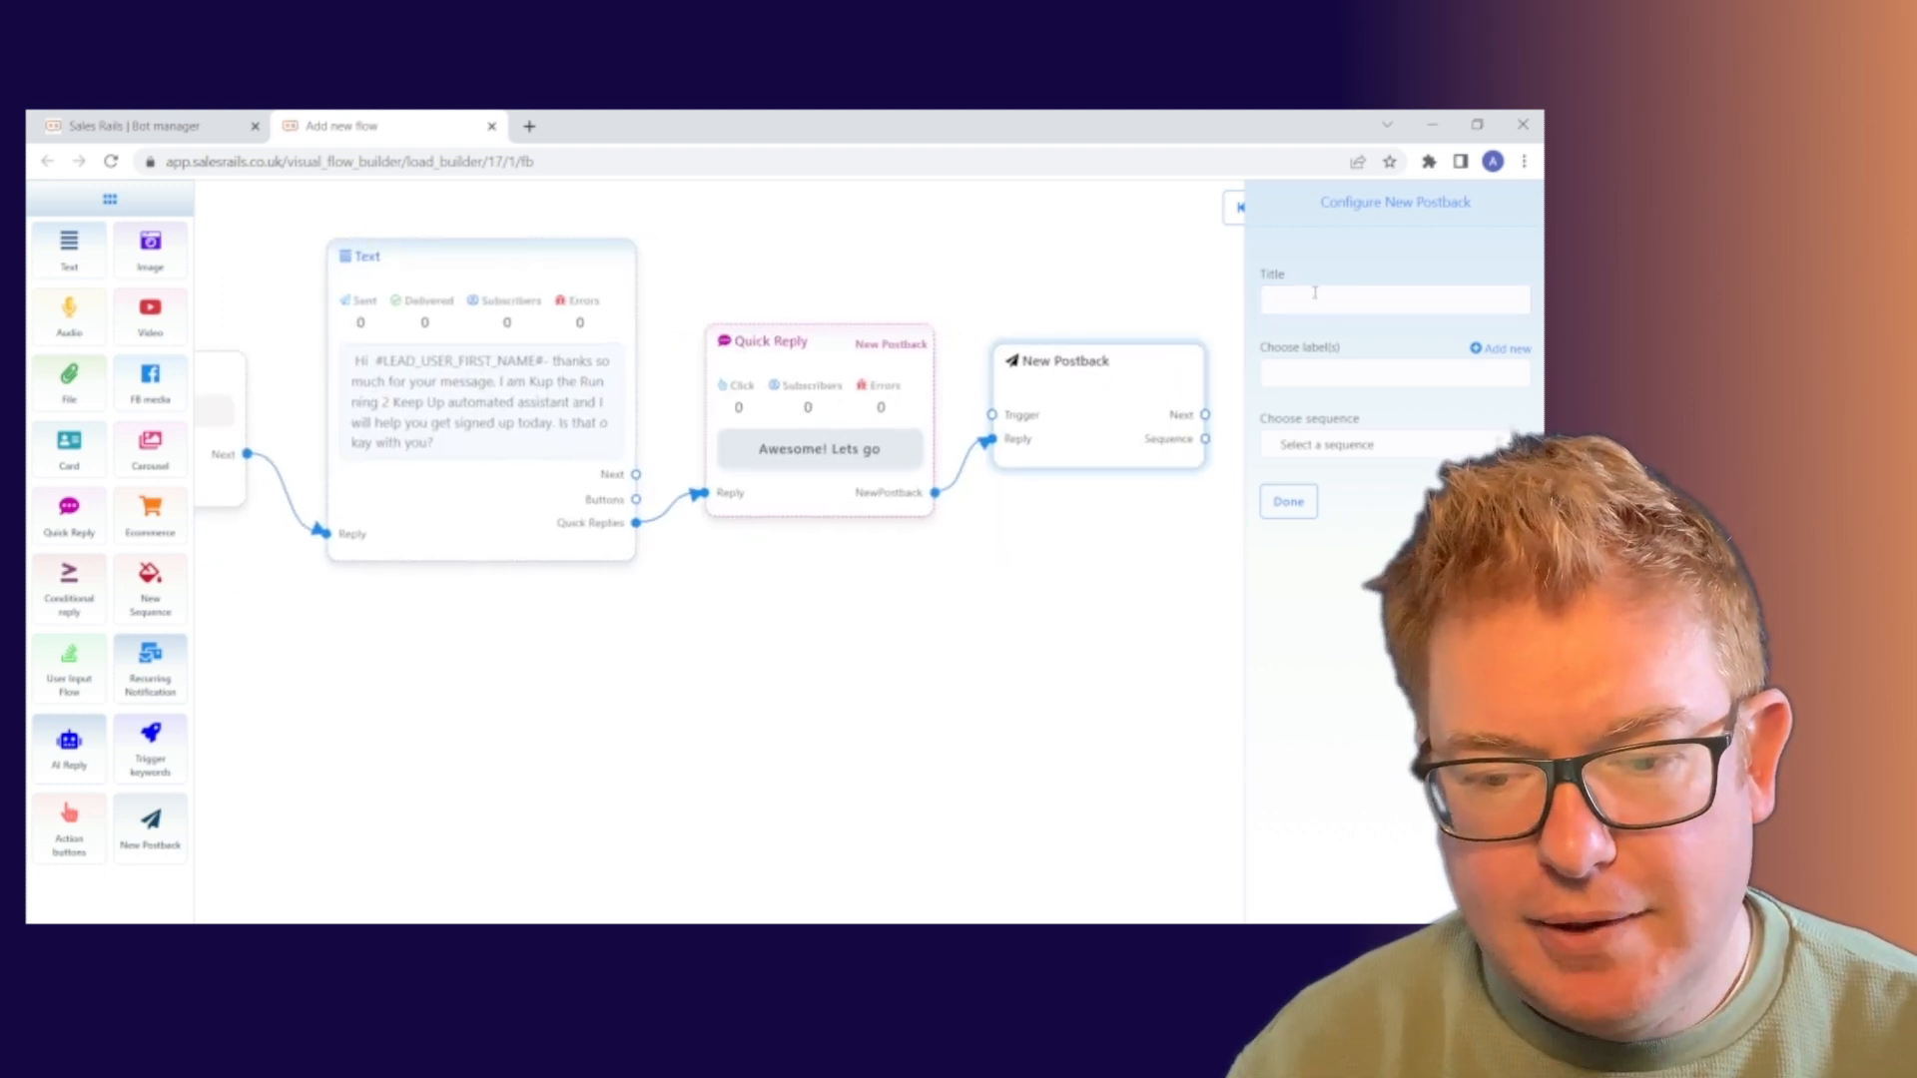
click(1315, 292)
text(Tes)
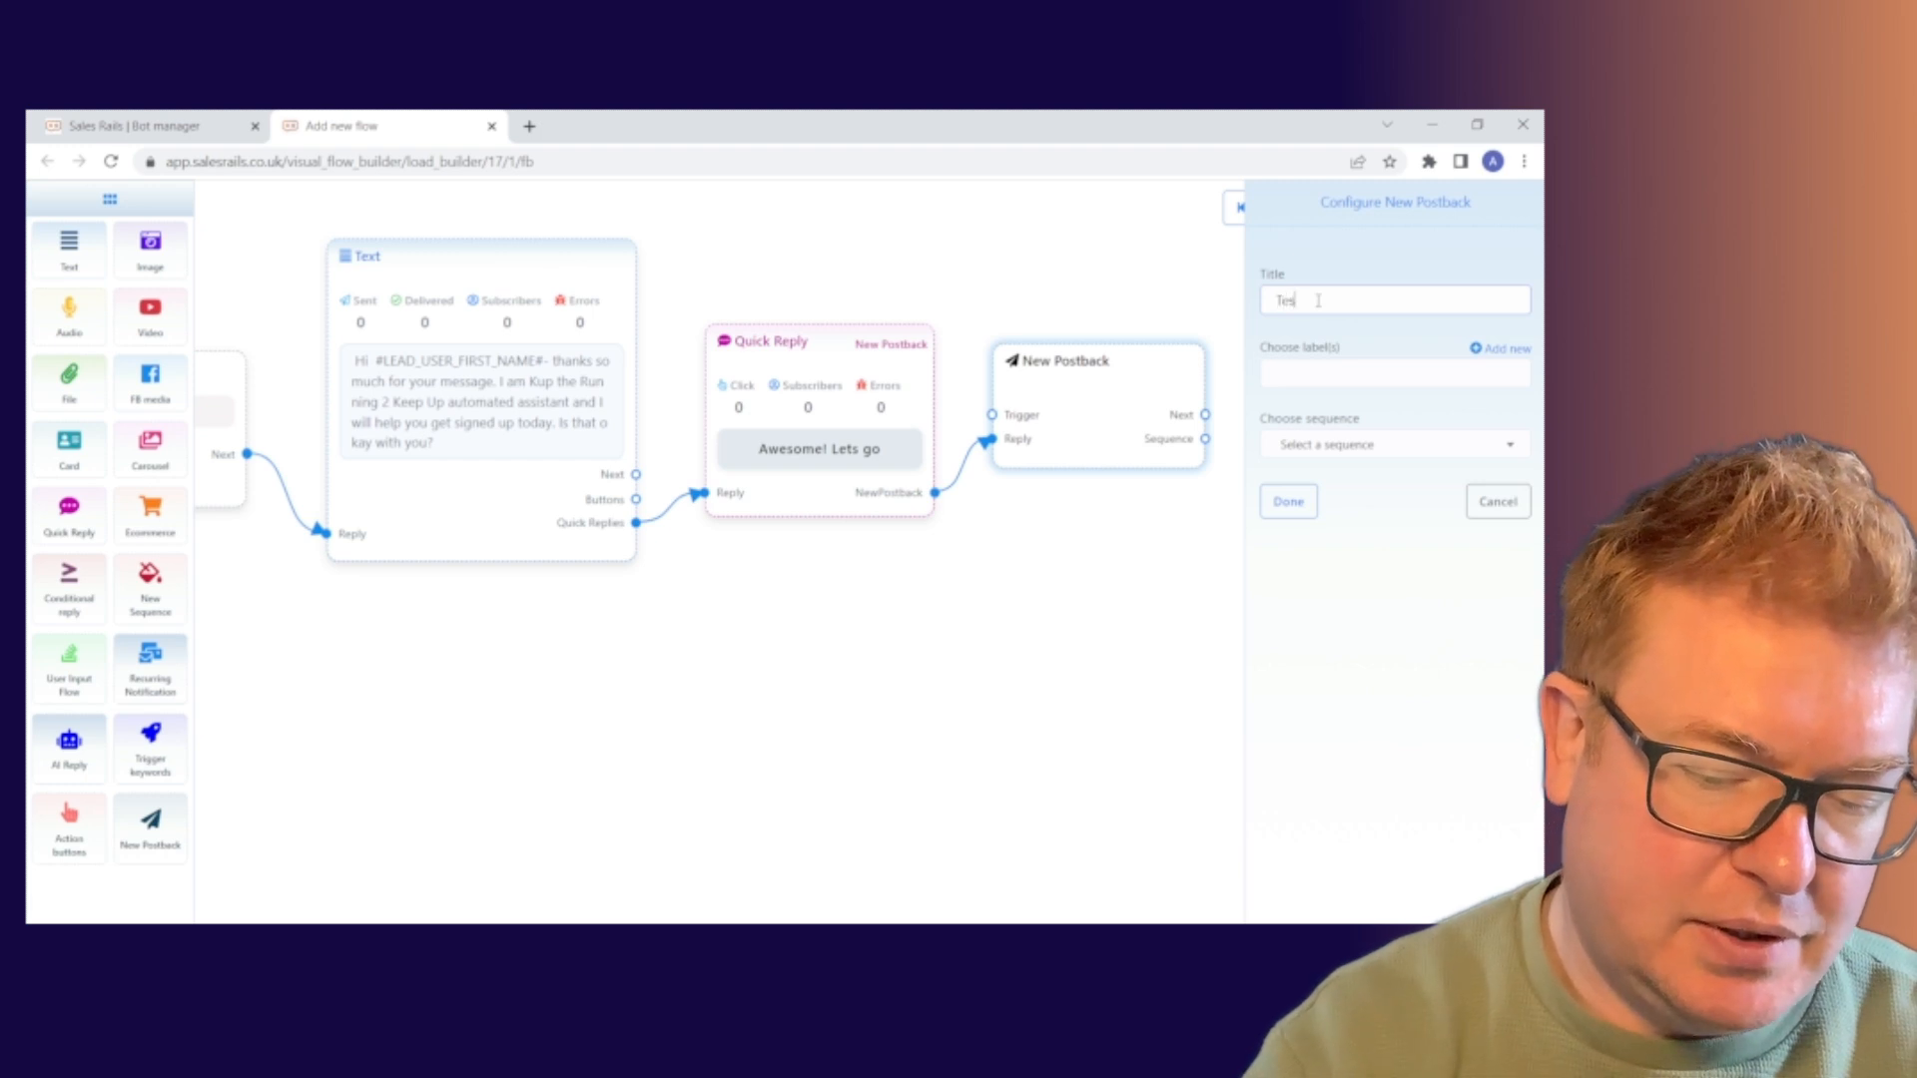
text(t Postba)
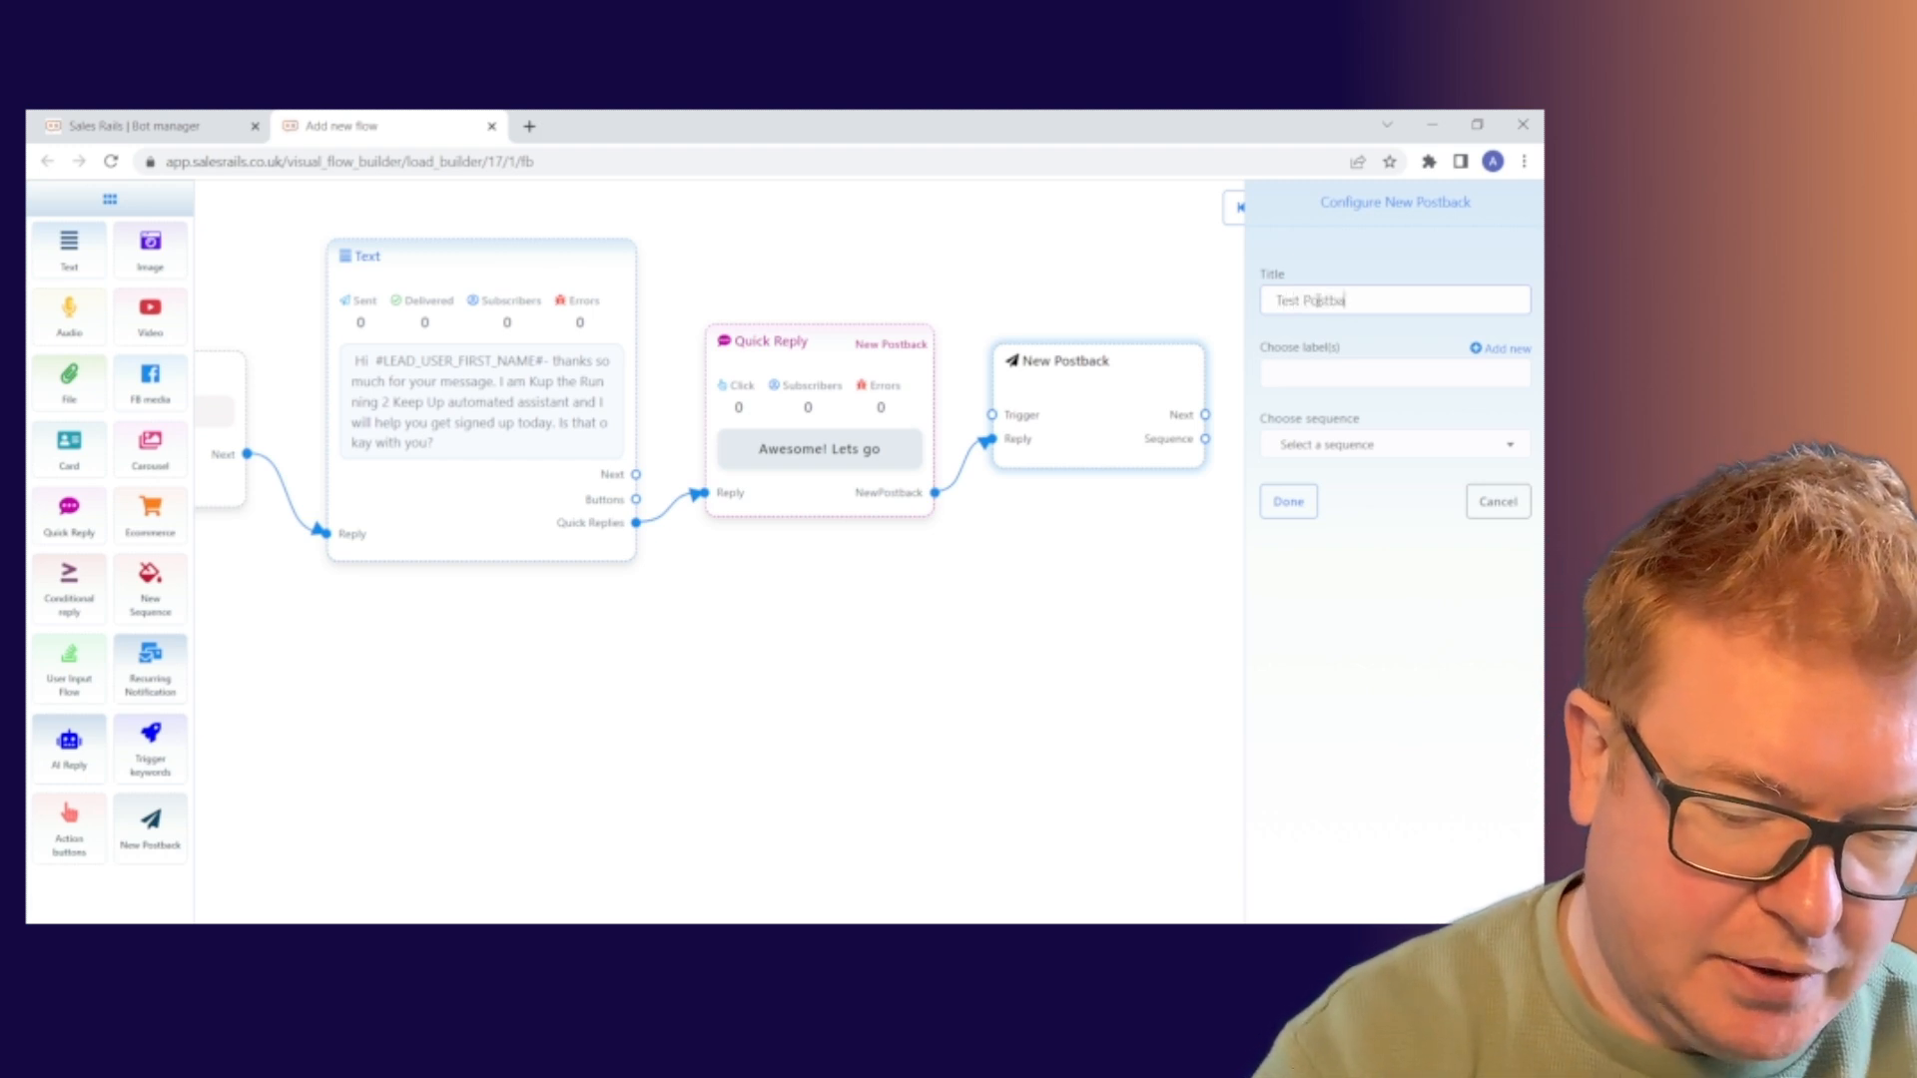
text(ck 1)
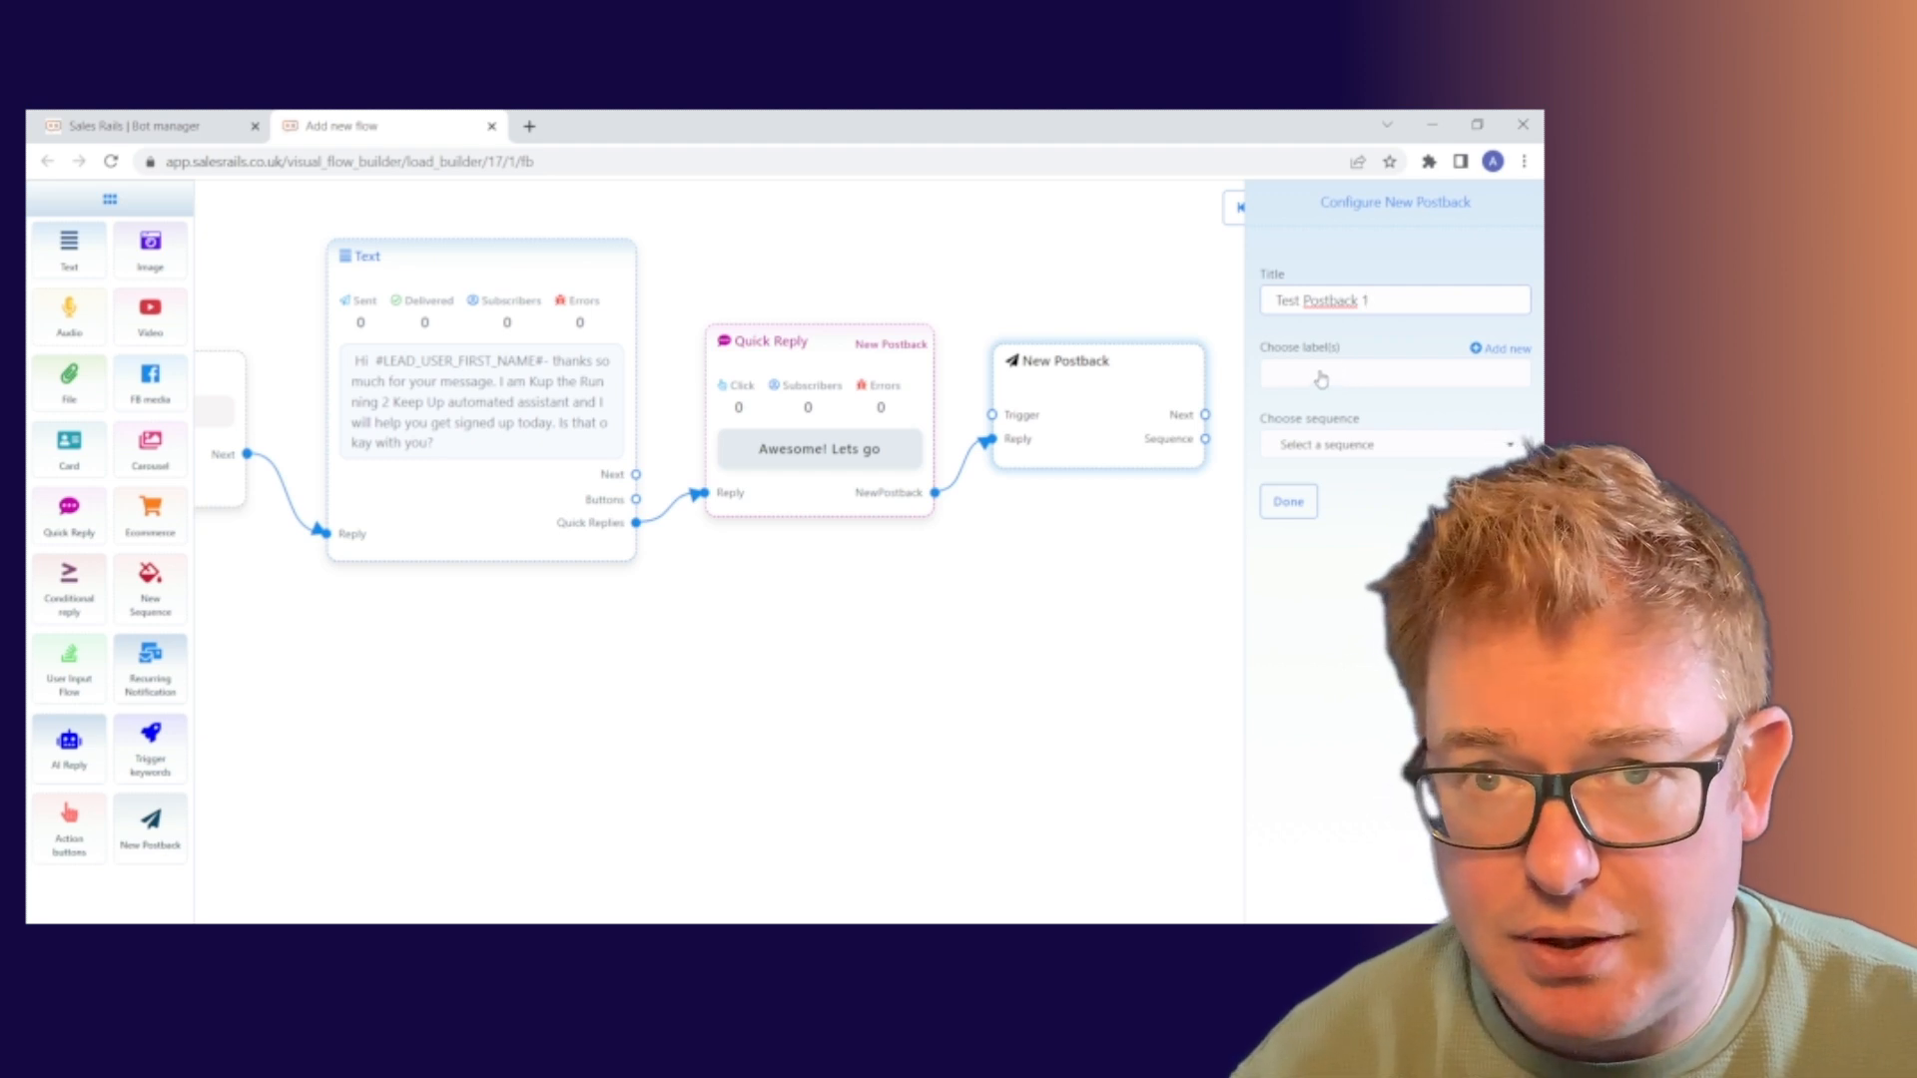
click(1381, 454)
click(1382, 456)
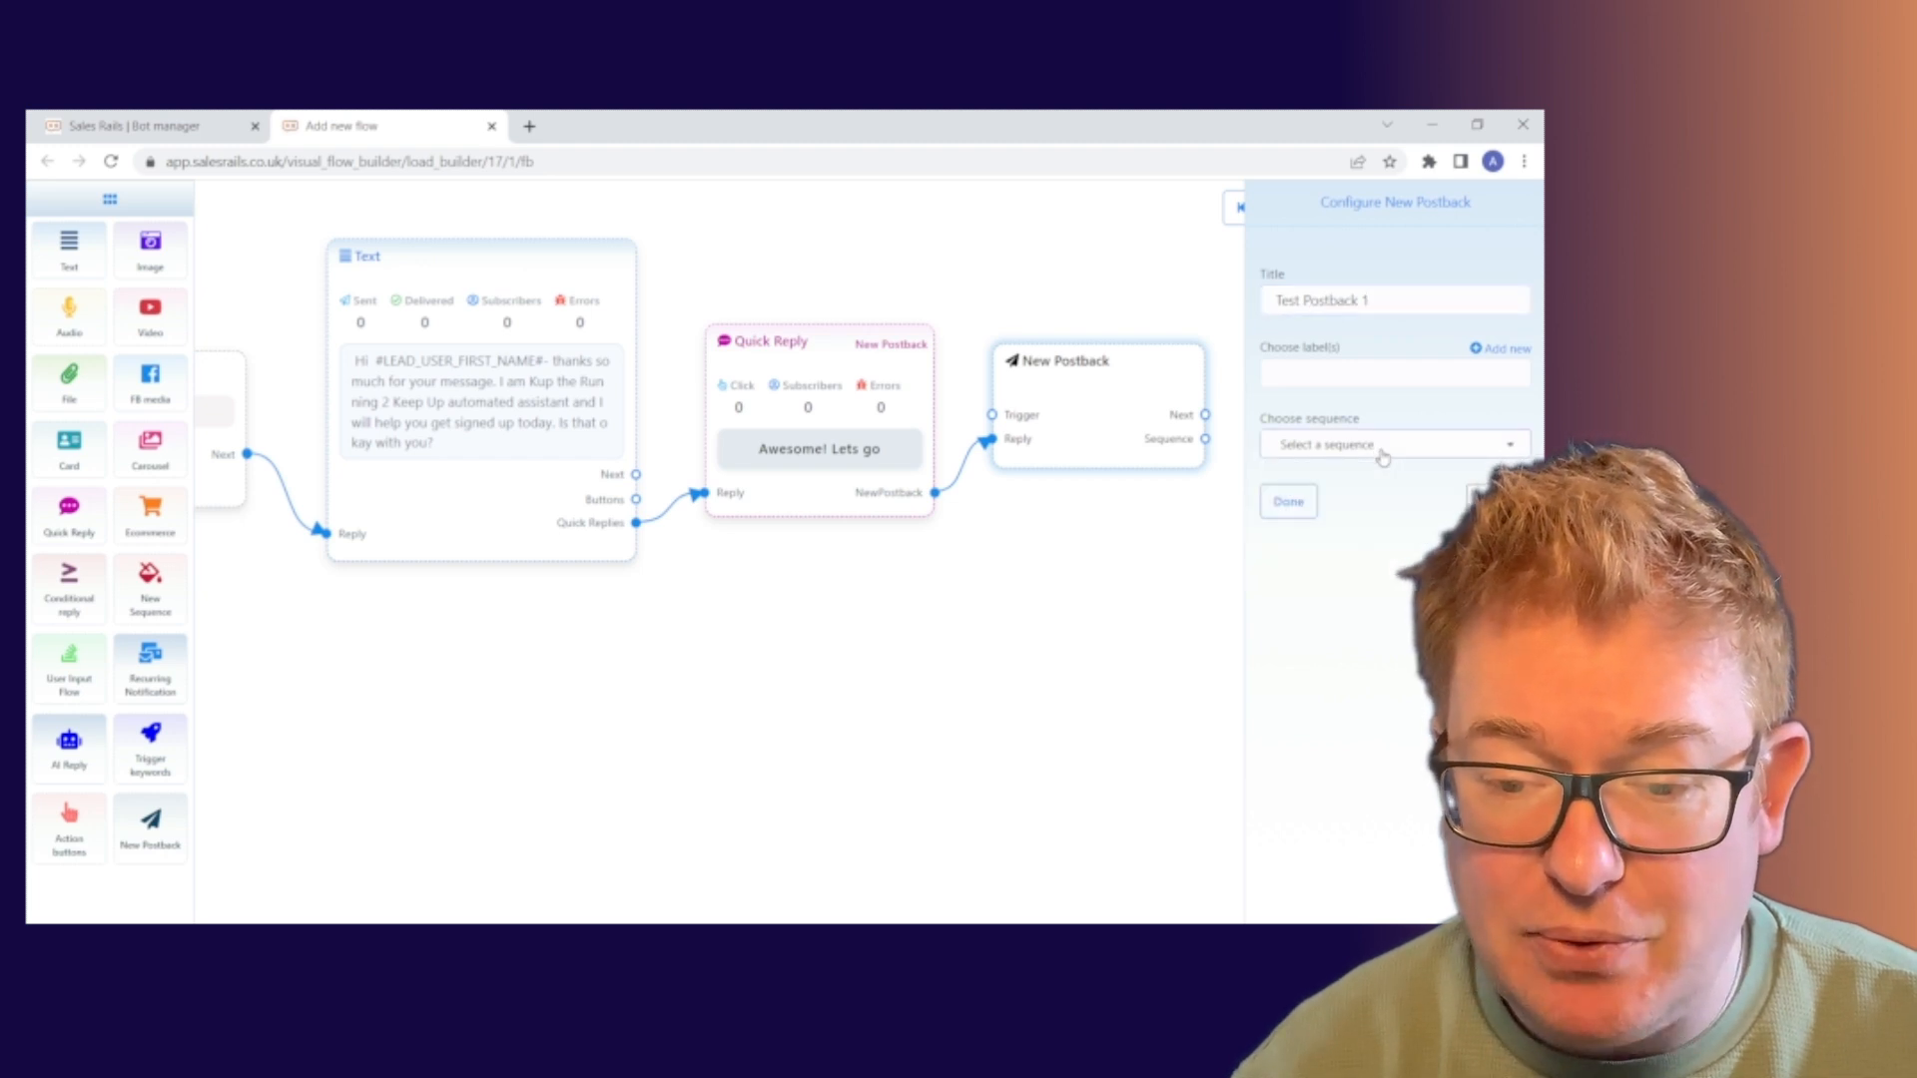
click(1382, 456)
click(1382, 456)
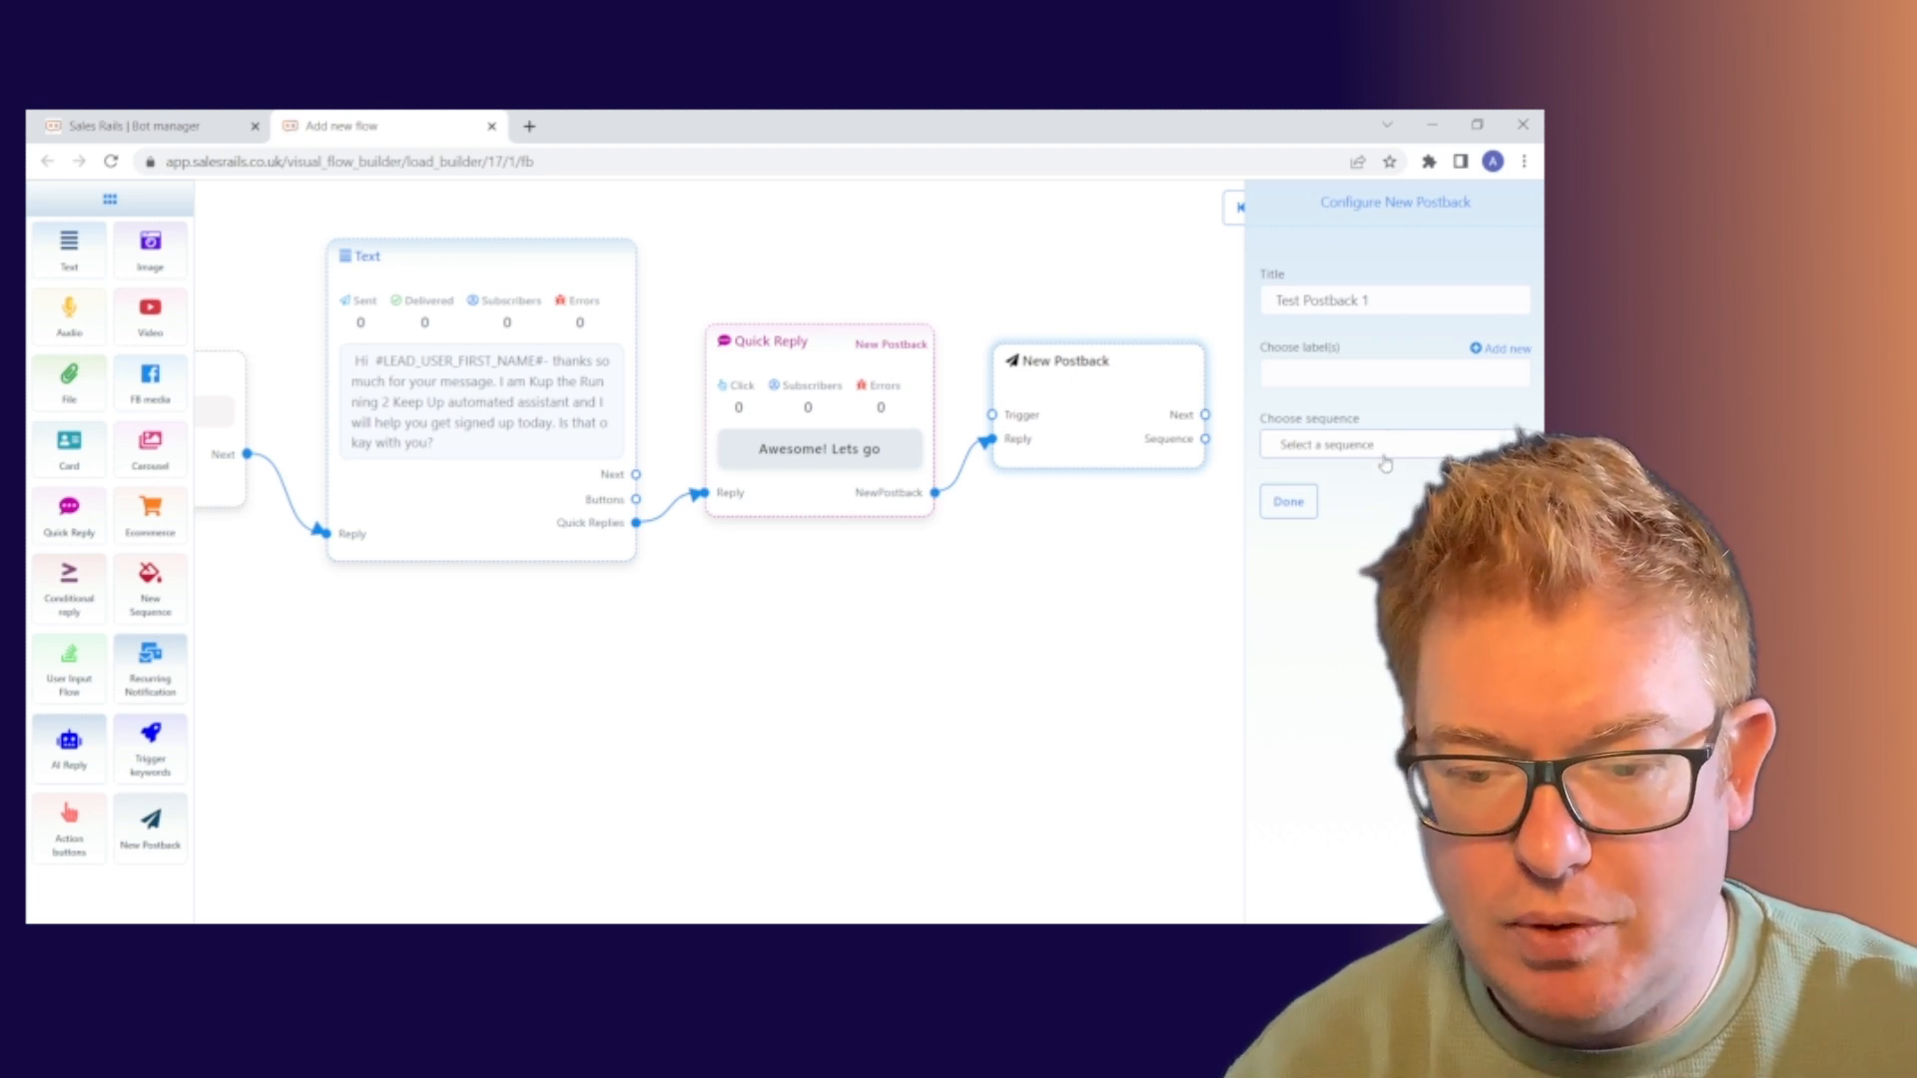
click(1296, 507)
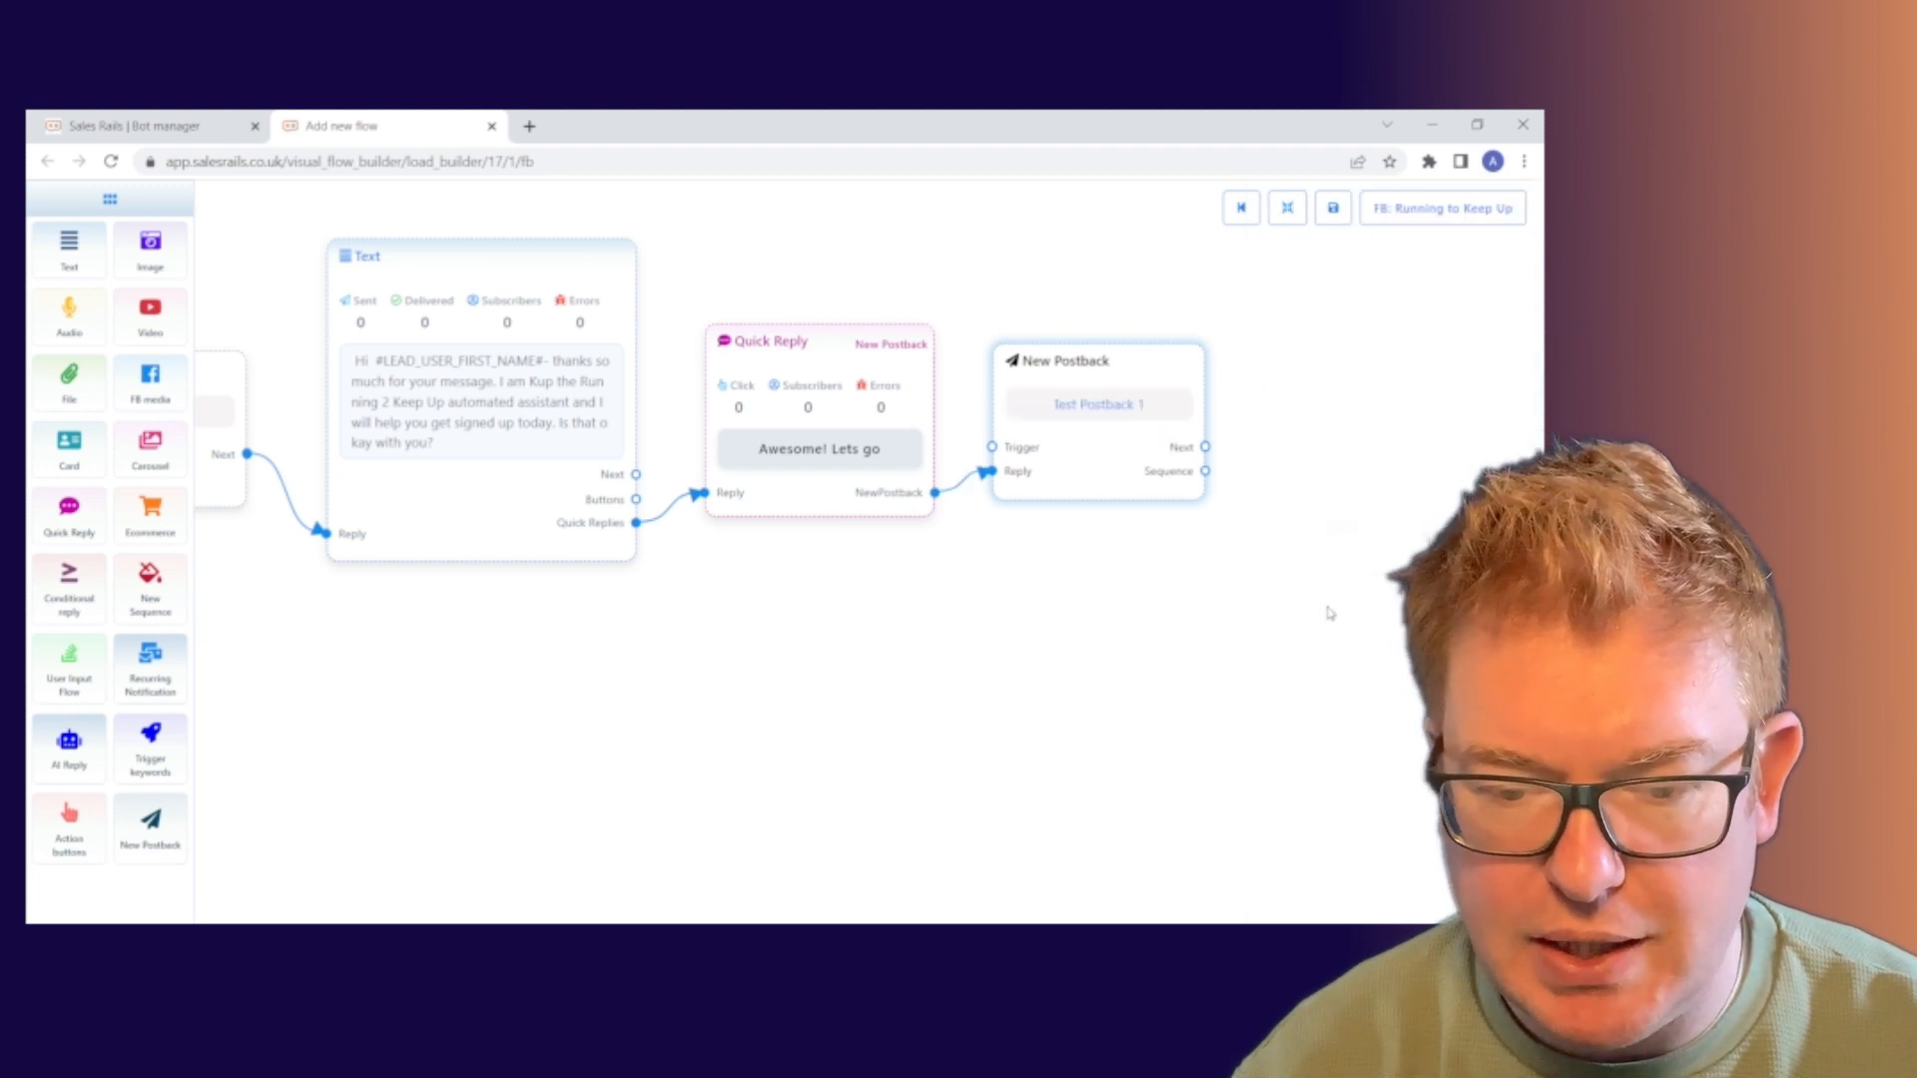
Add an Image node linked from the postback's Next output
drag(1327, 608, 1224, 599)
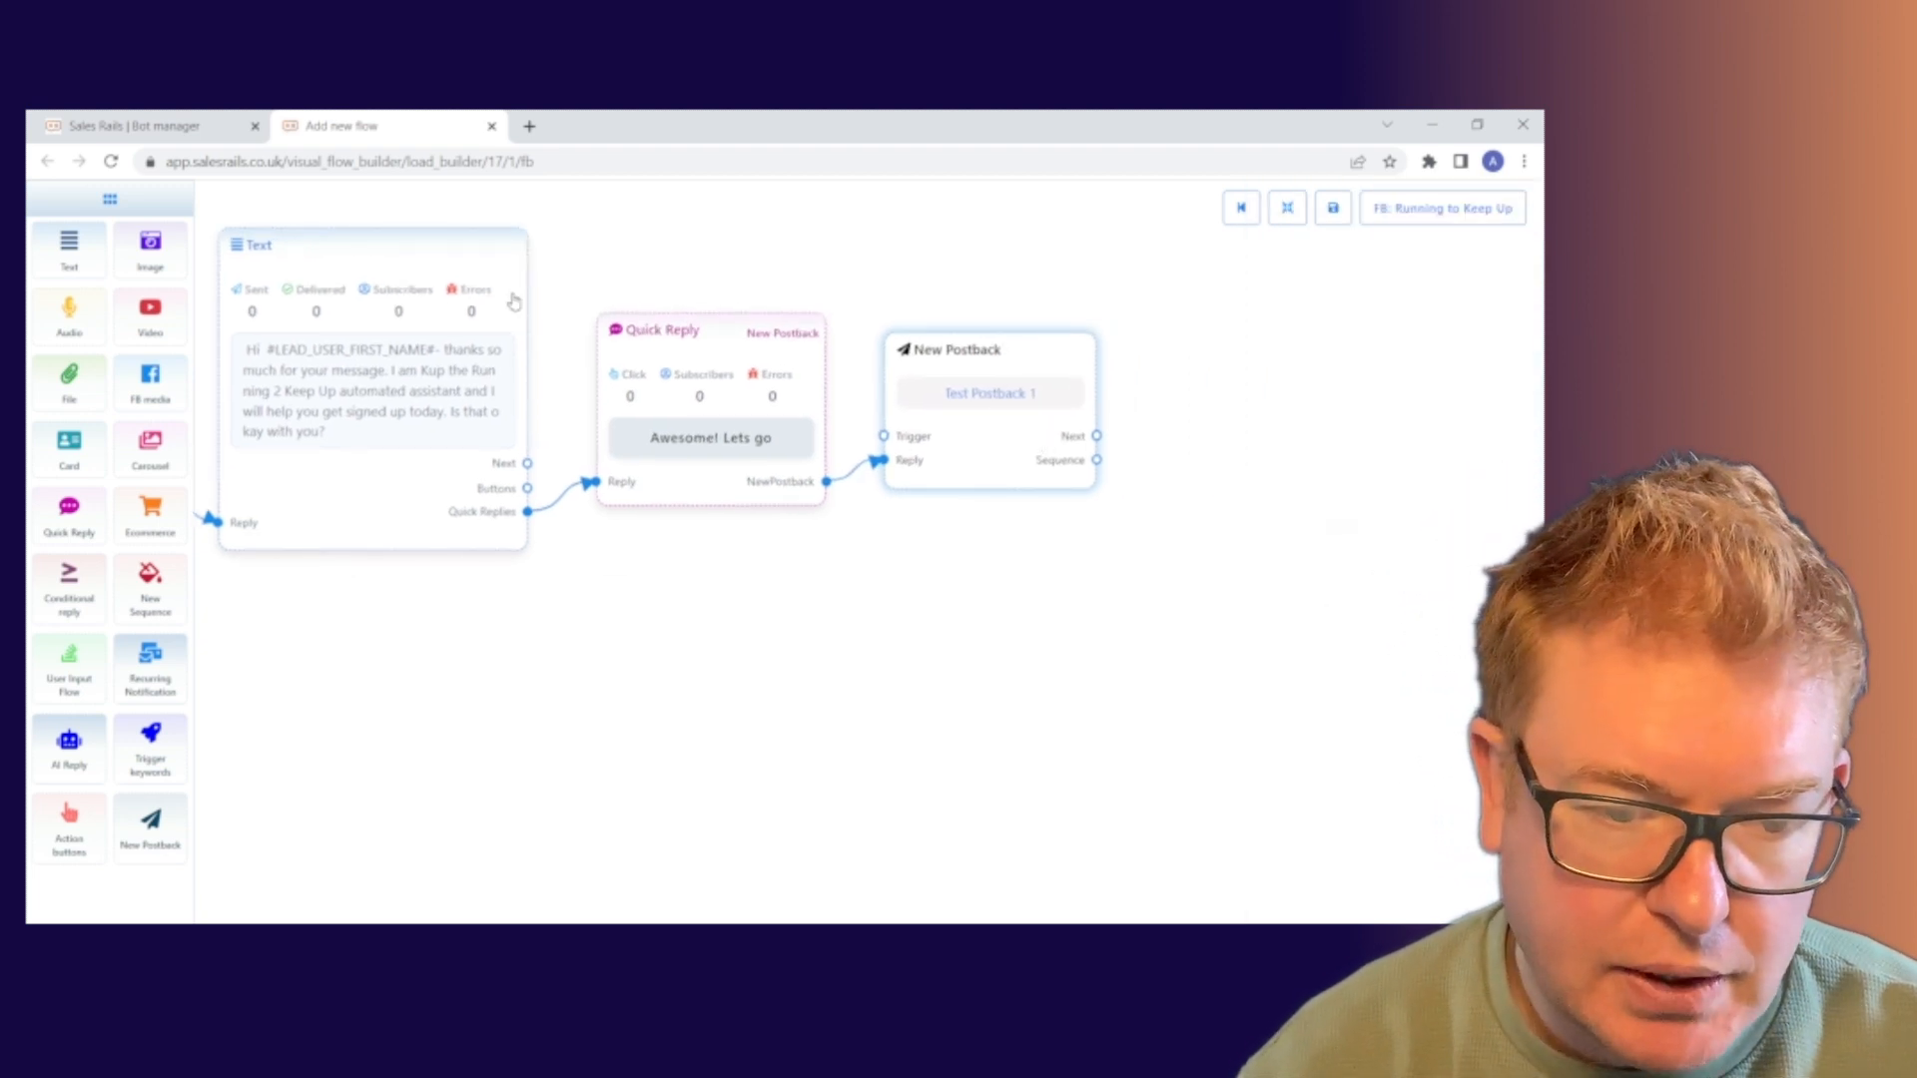
drag(629, 252, 458, 305)
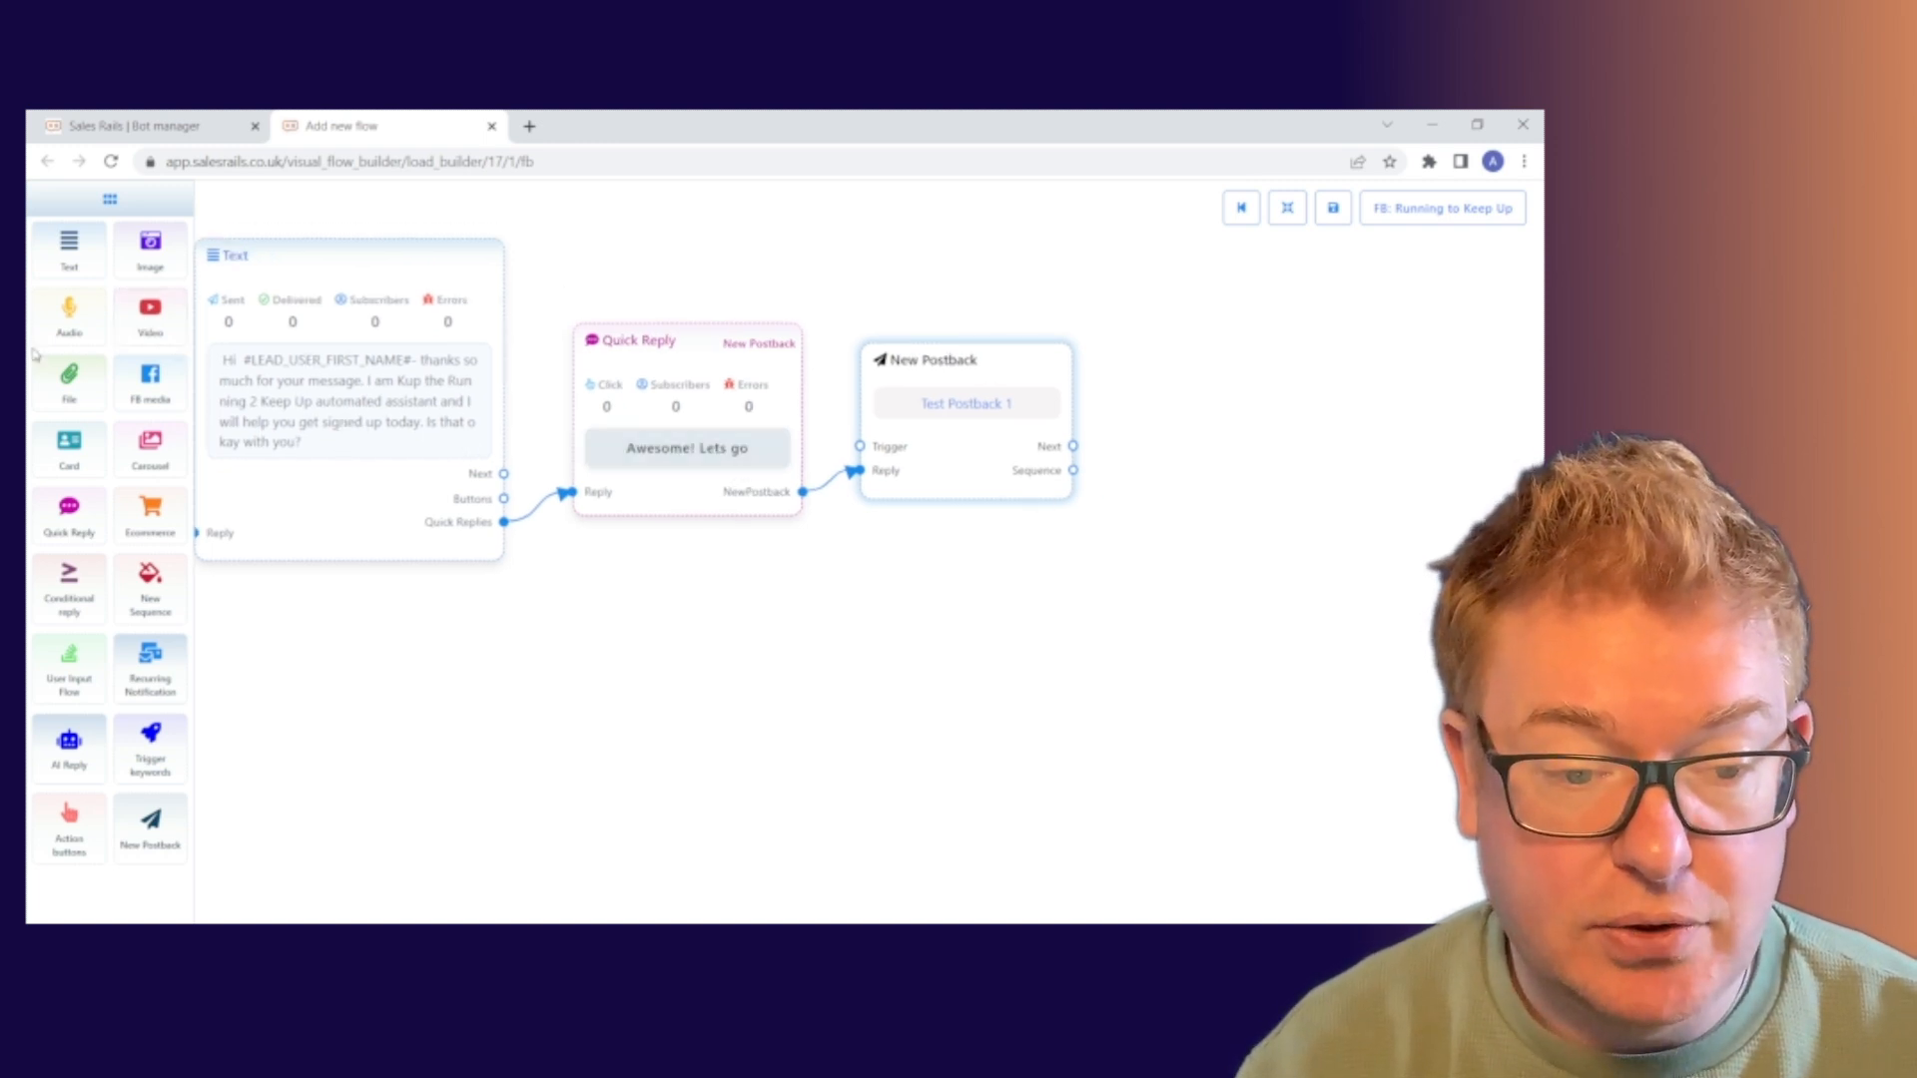
drag(145, 255, 1225, 331)
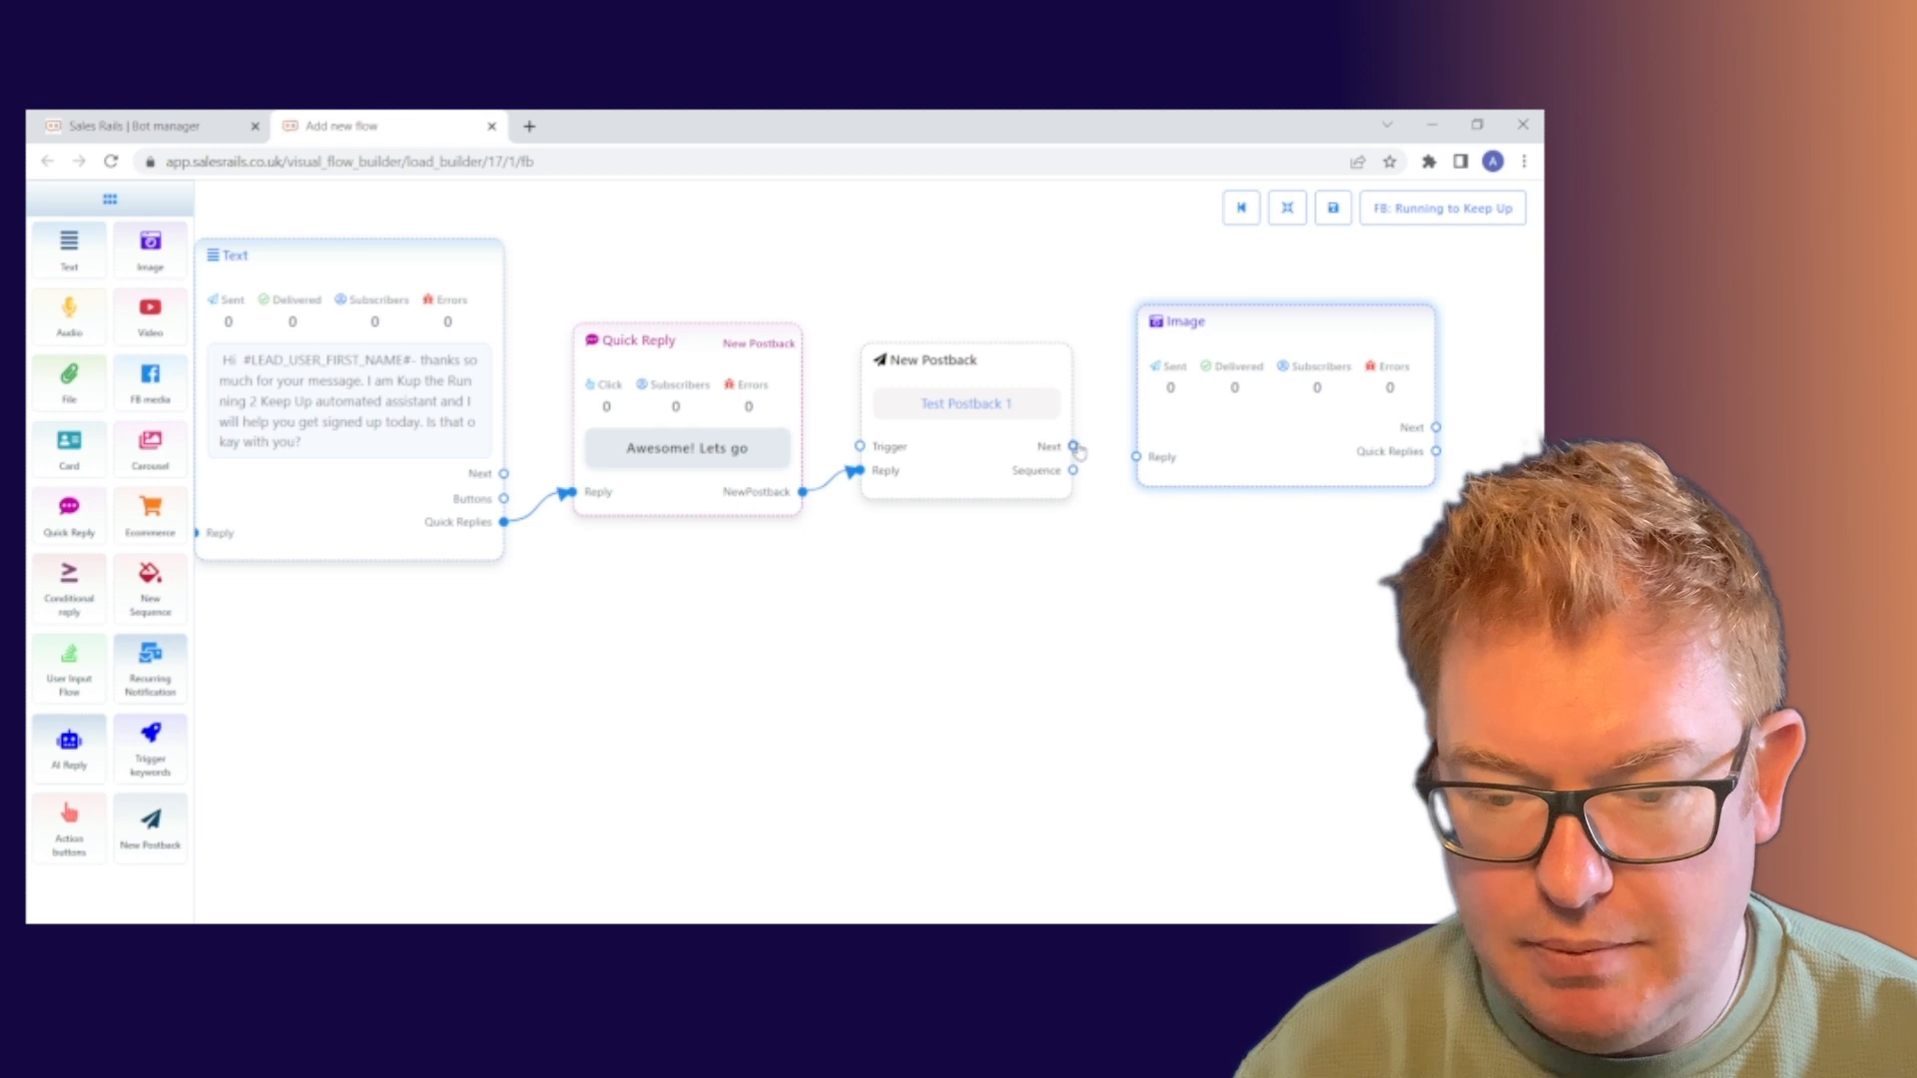
drag(1074, 447, 1136, 457)
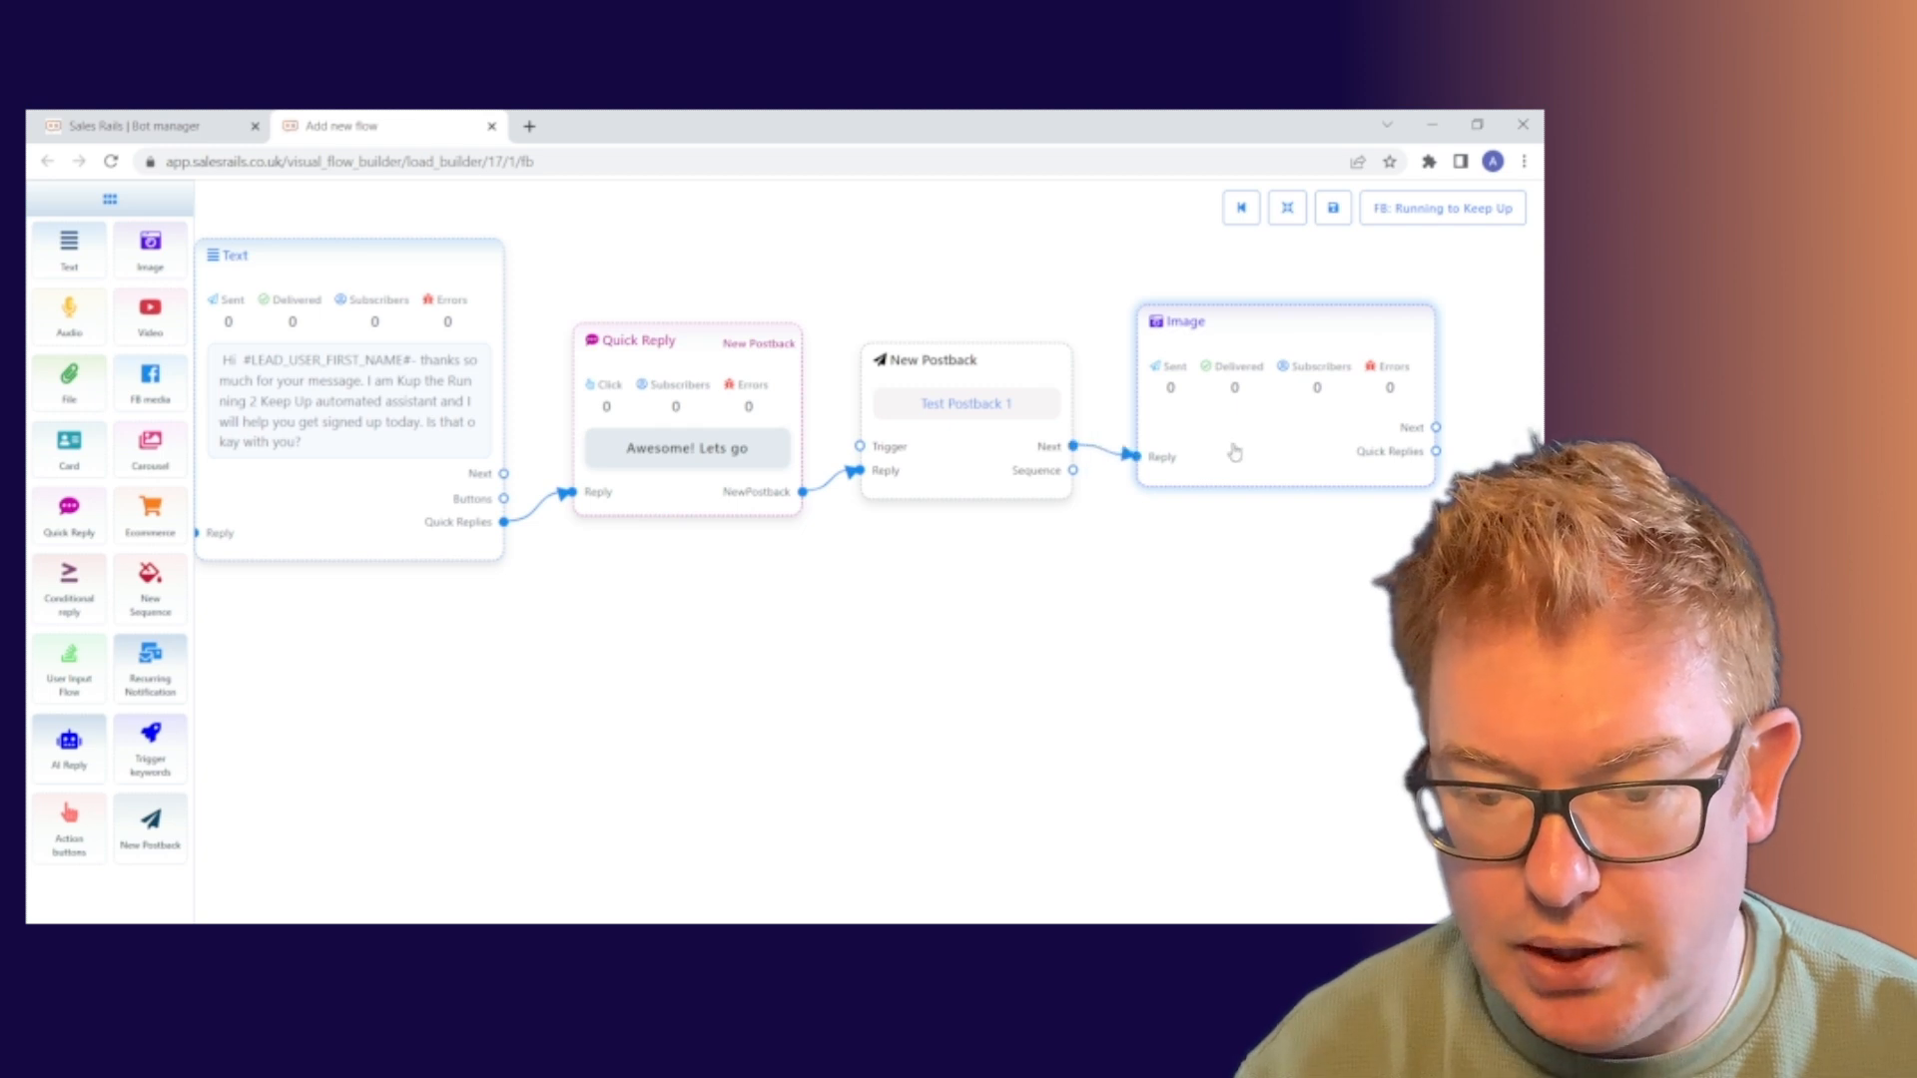
drag(1284, 451, 1278, 472)
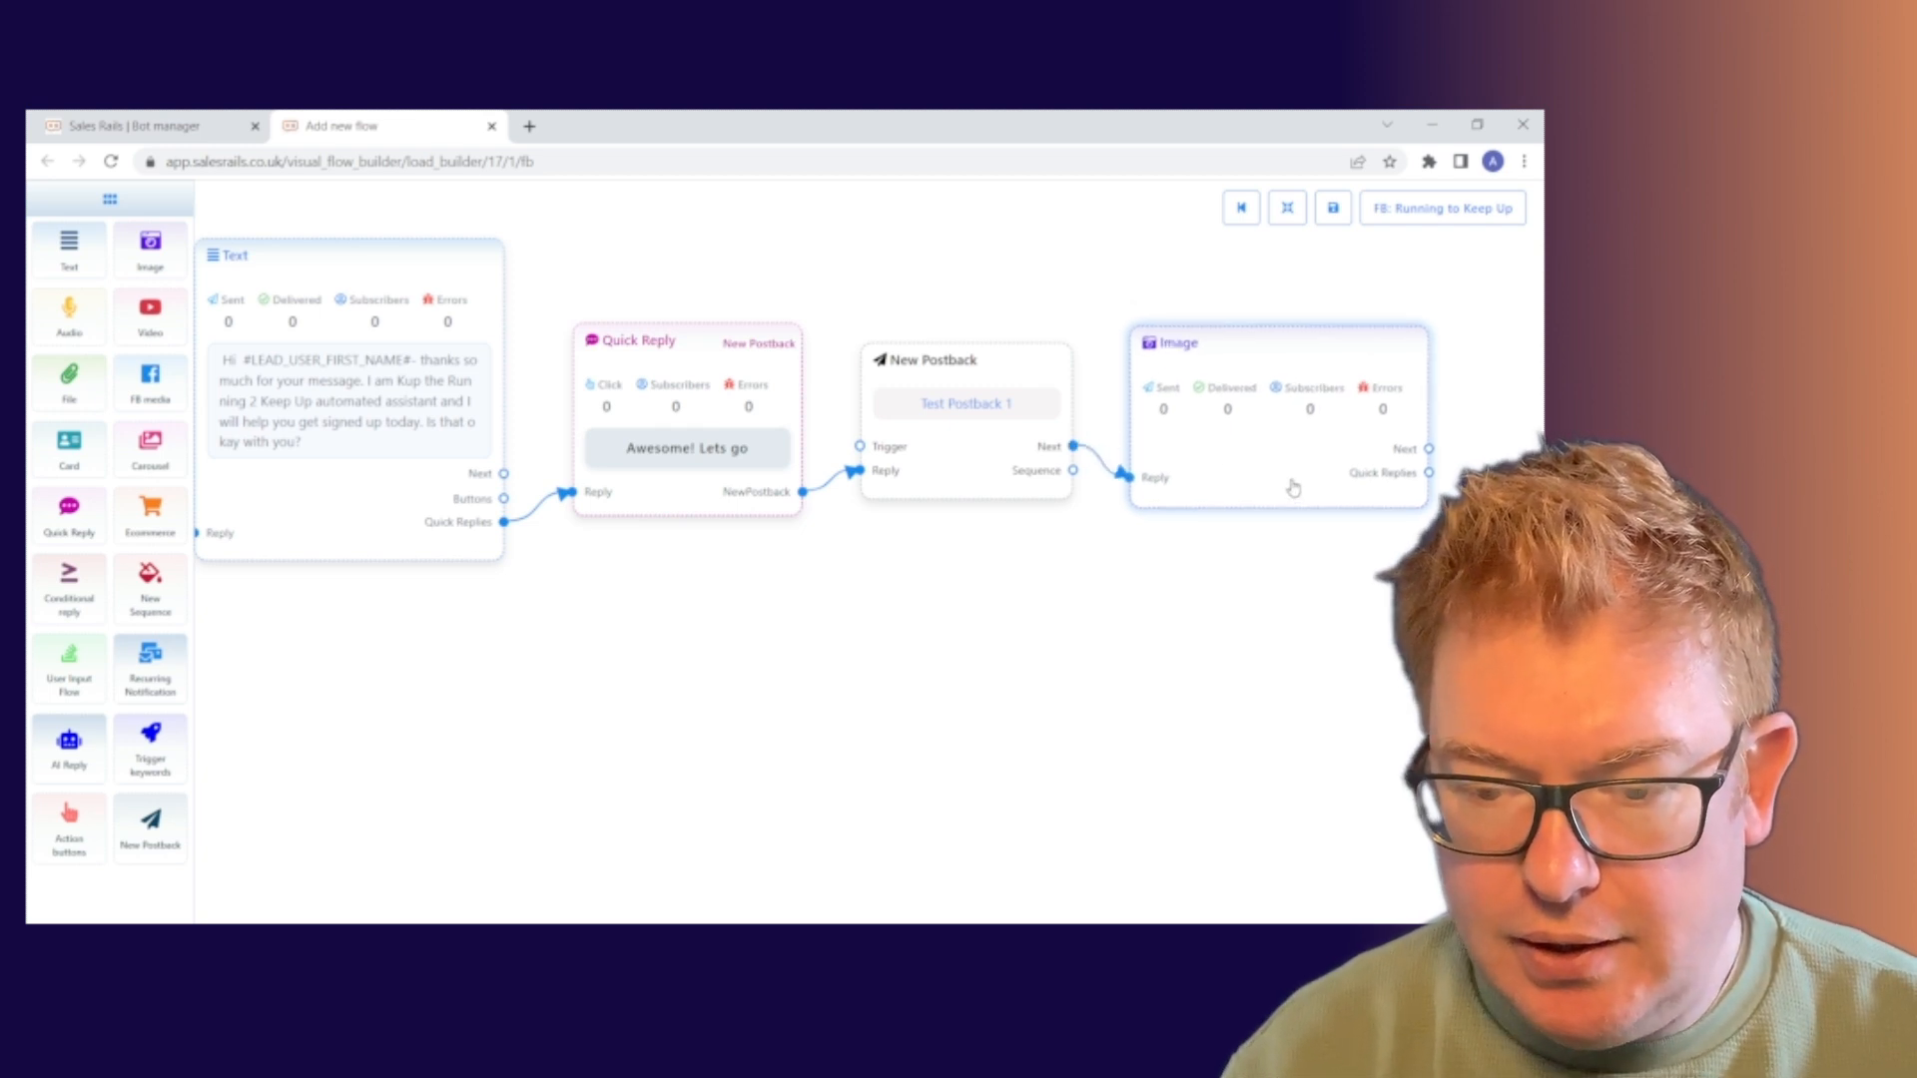
double_click(1280, 467)
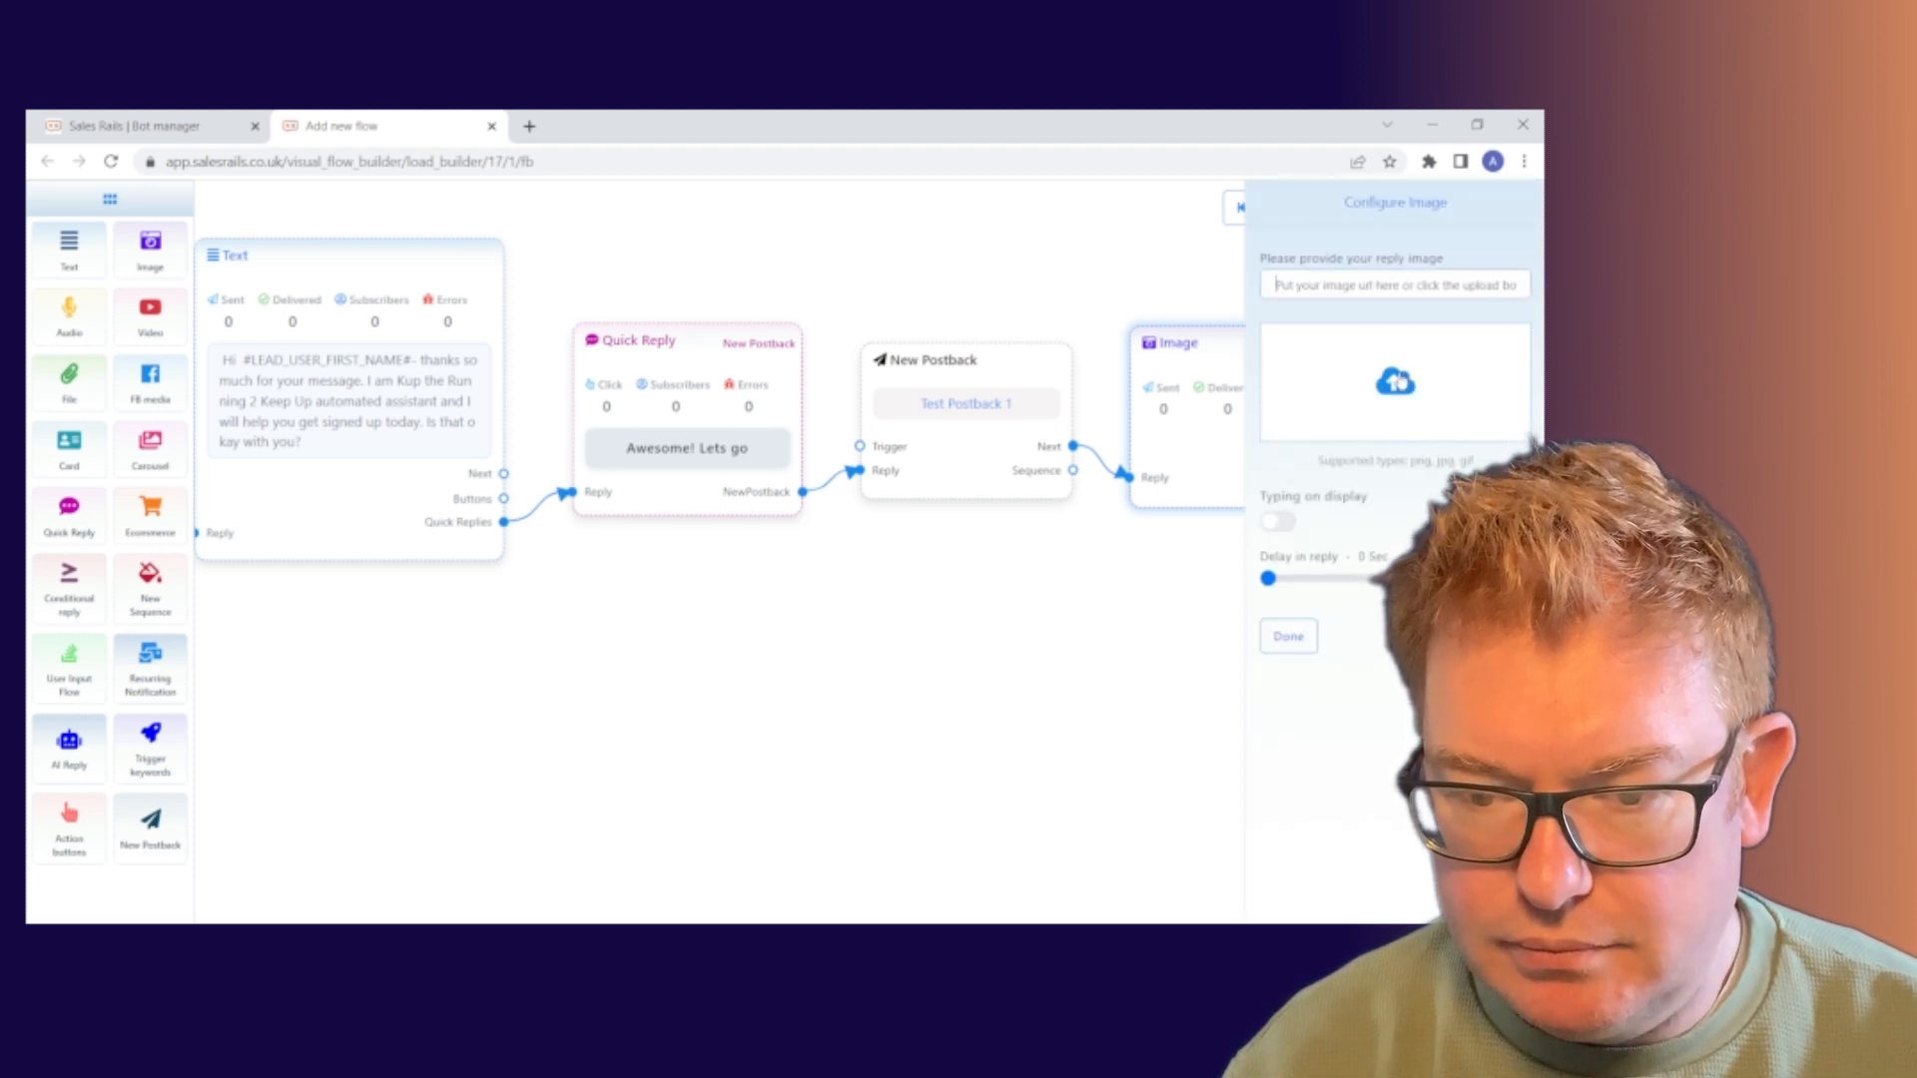
Upload a smaller black-and-white photo to the Image node after a file-size error, and save
click(1397, 387)
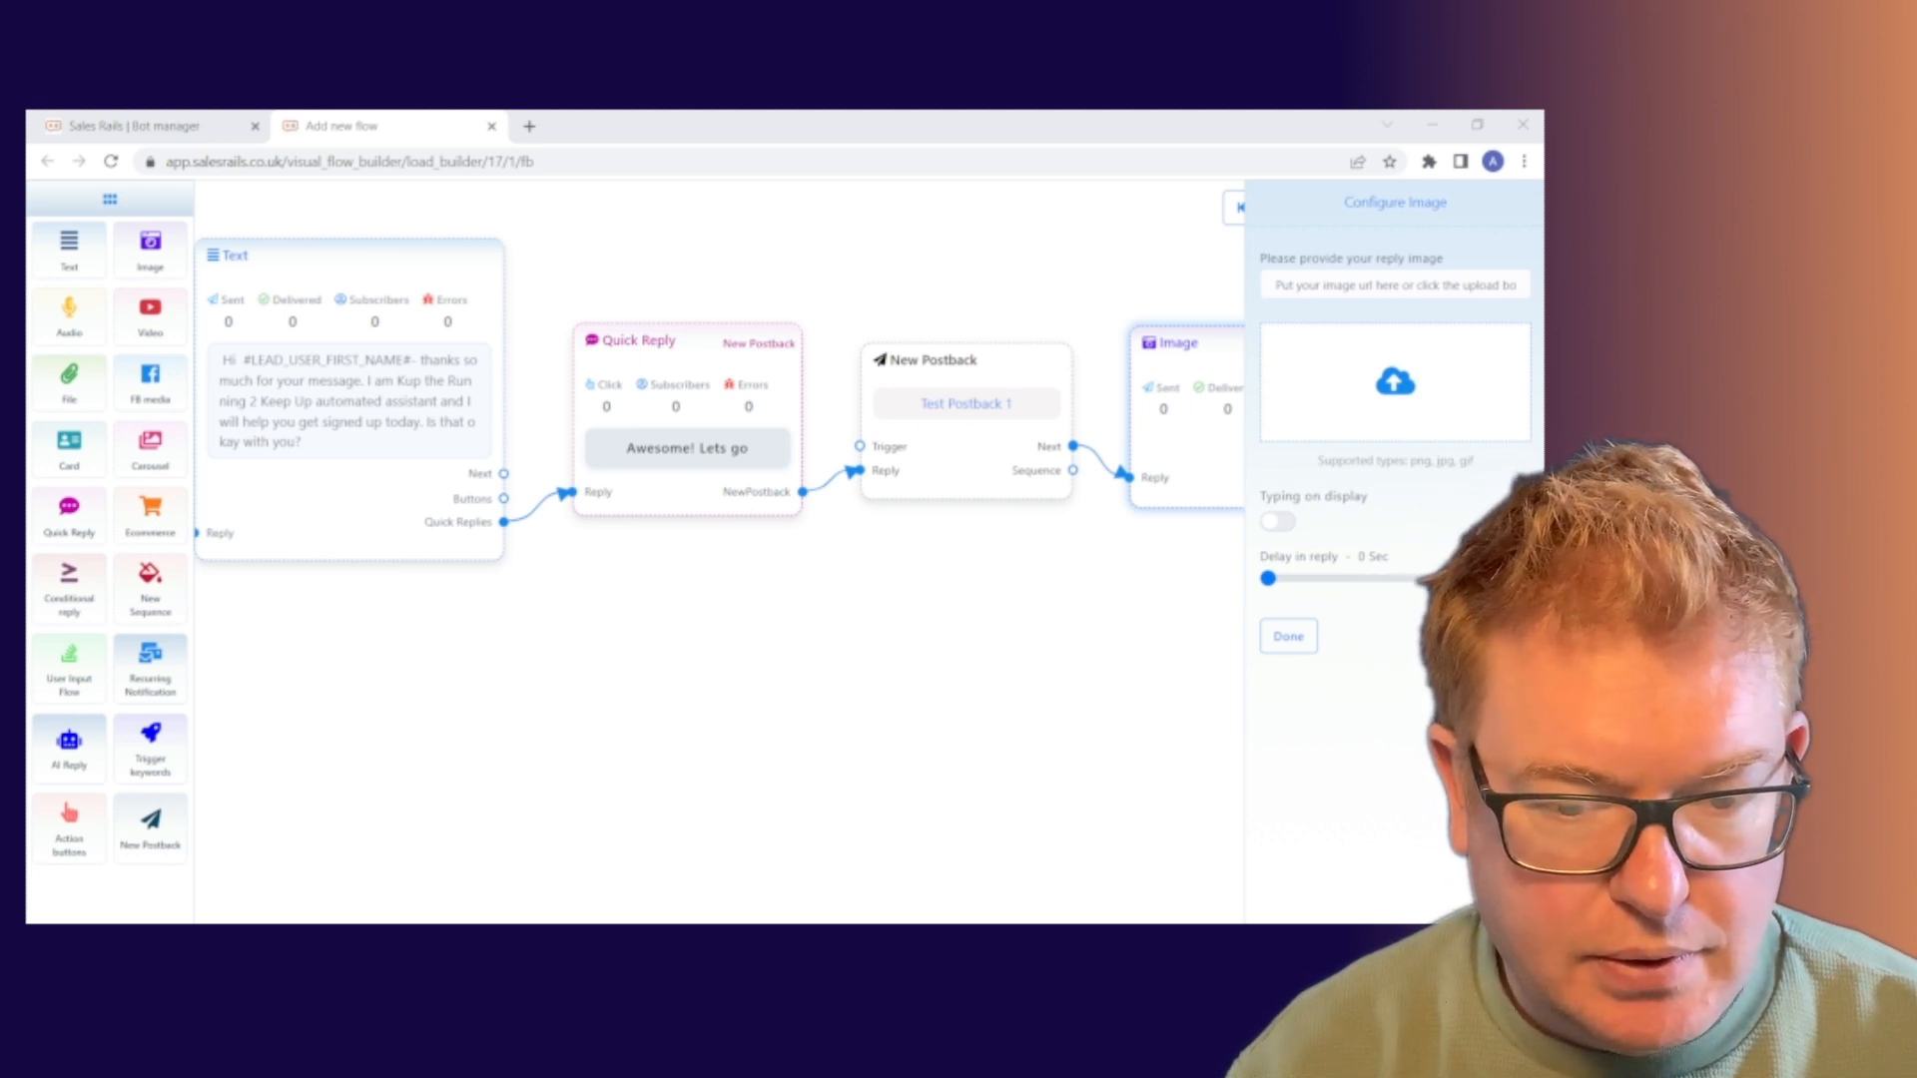
double_click(756, 470)
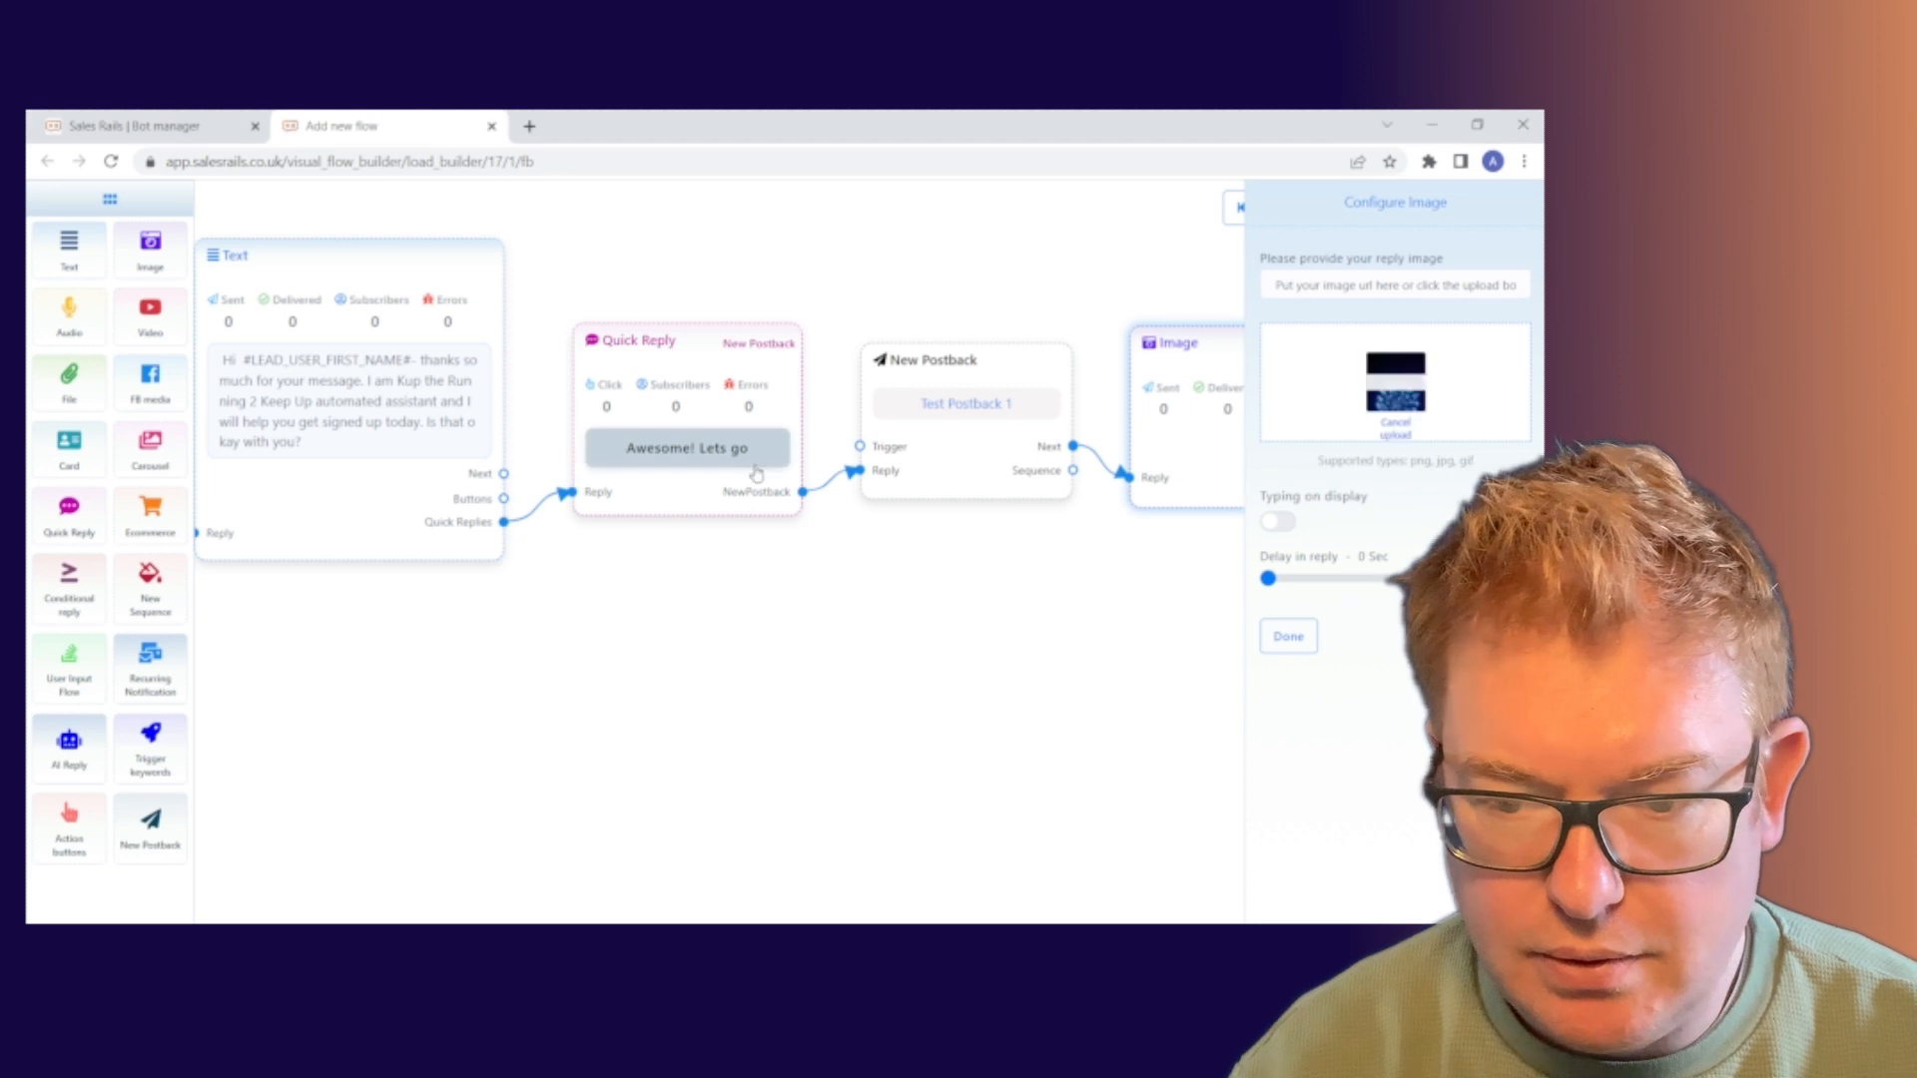
click(770, 676)
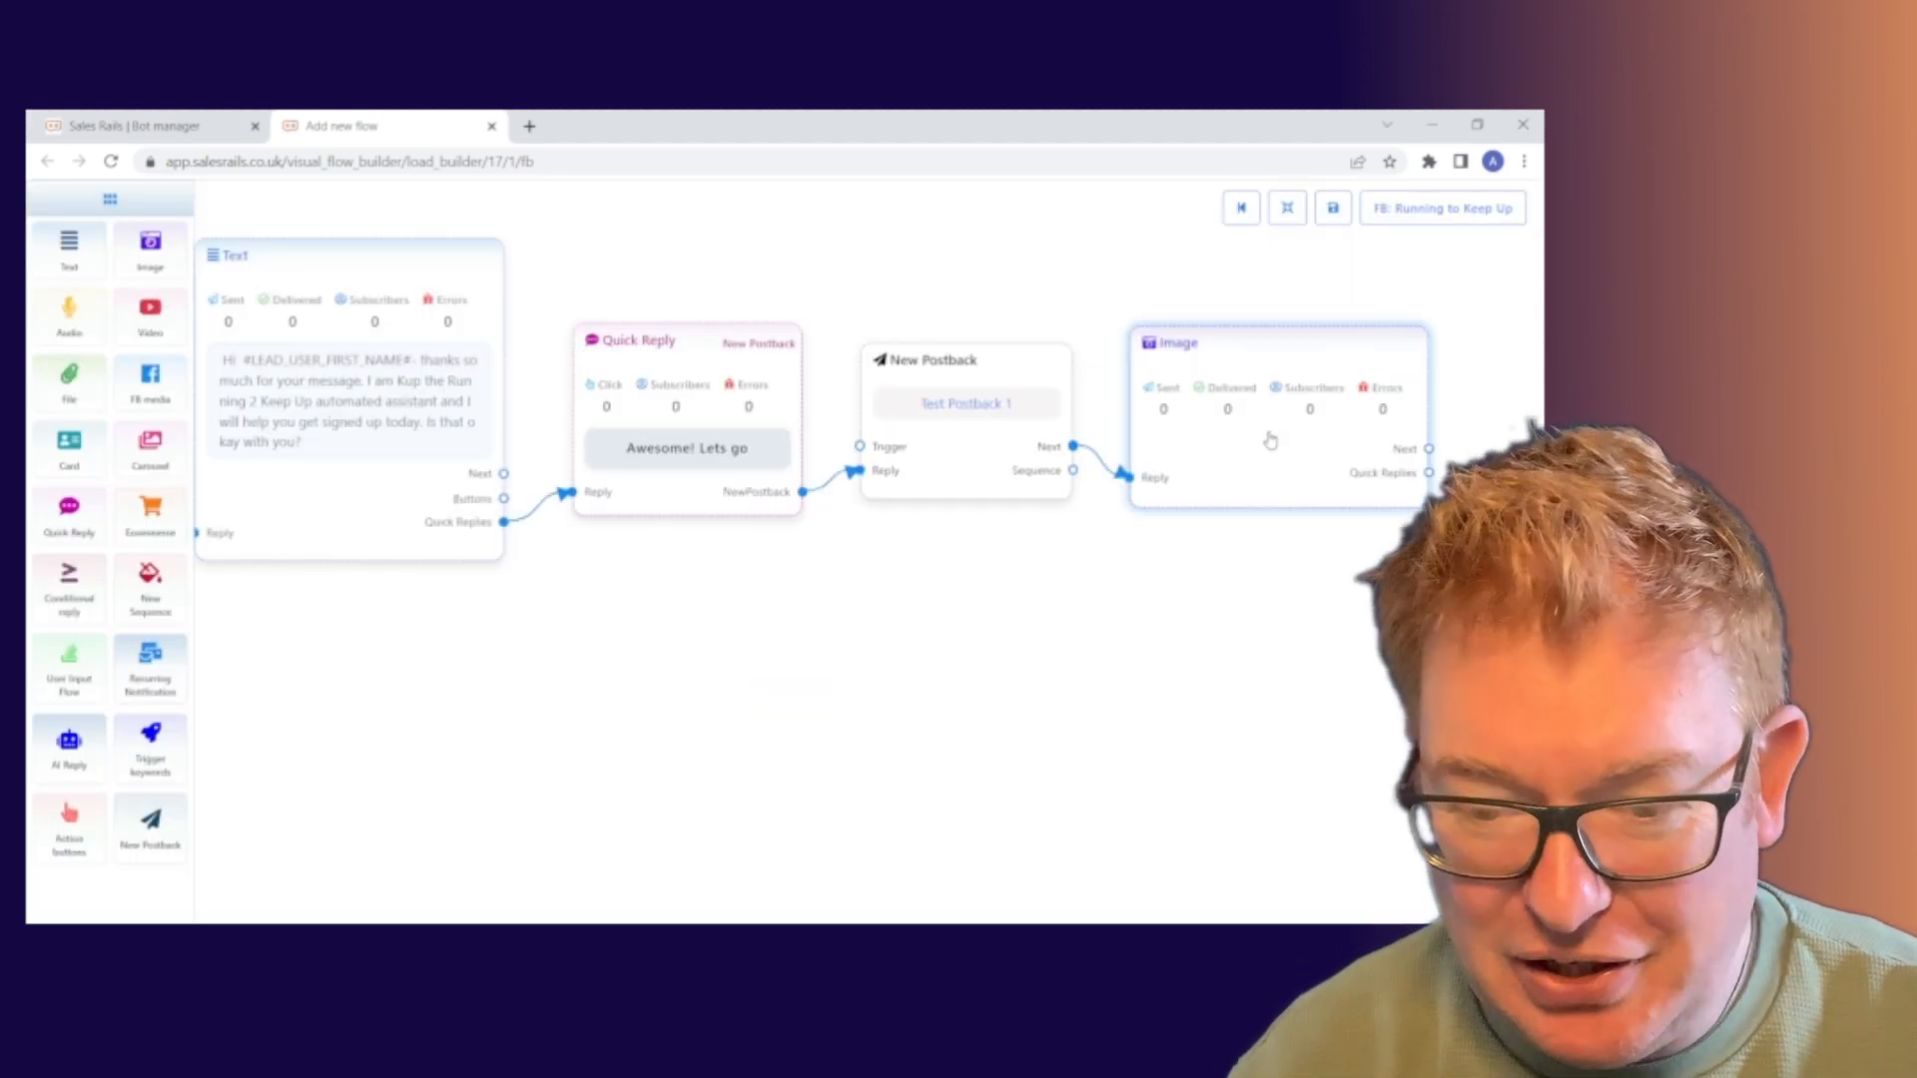
click(1246, 462)
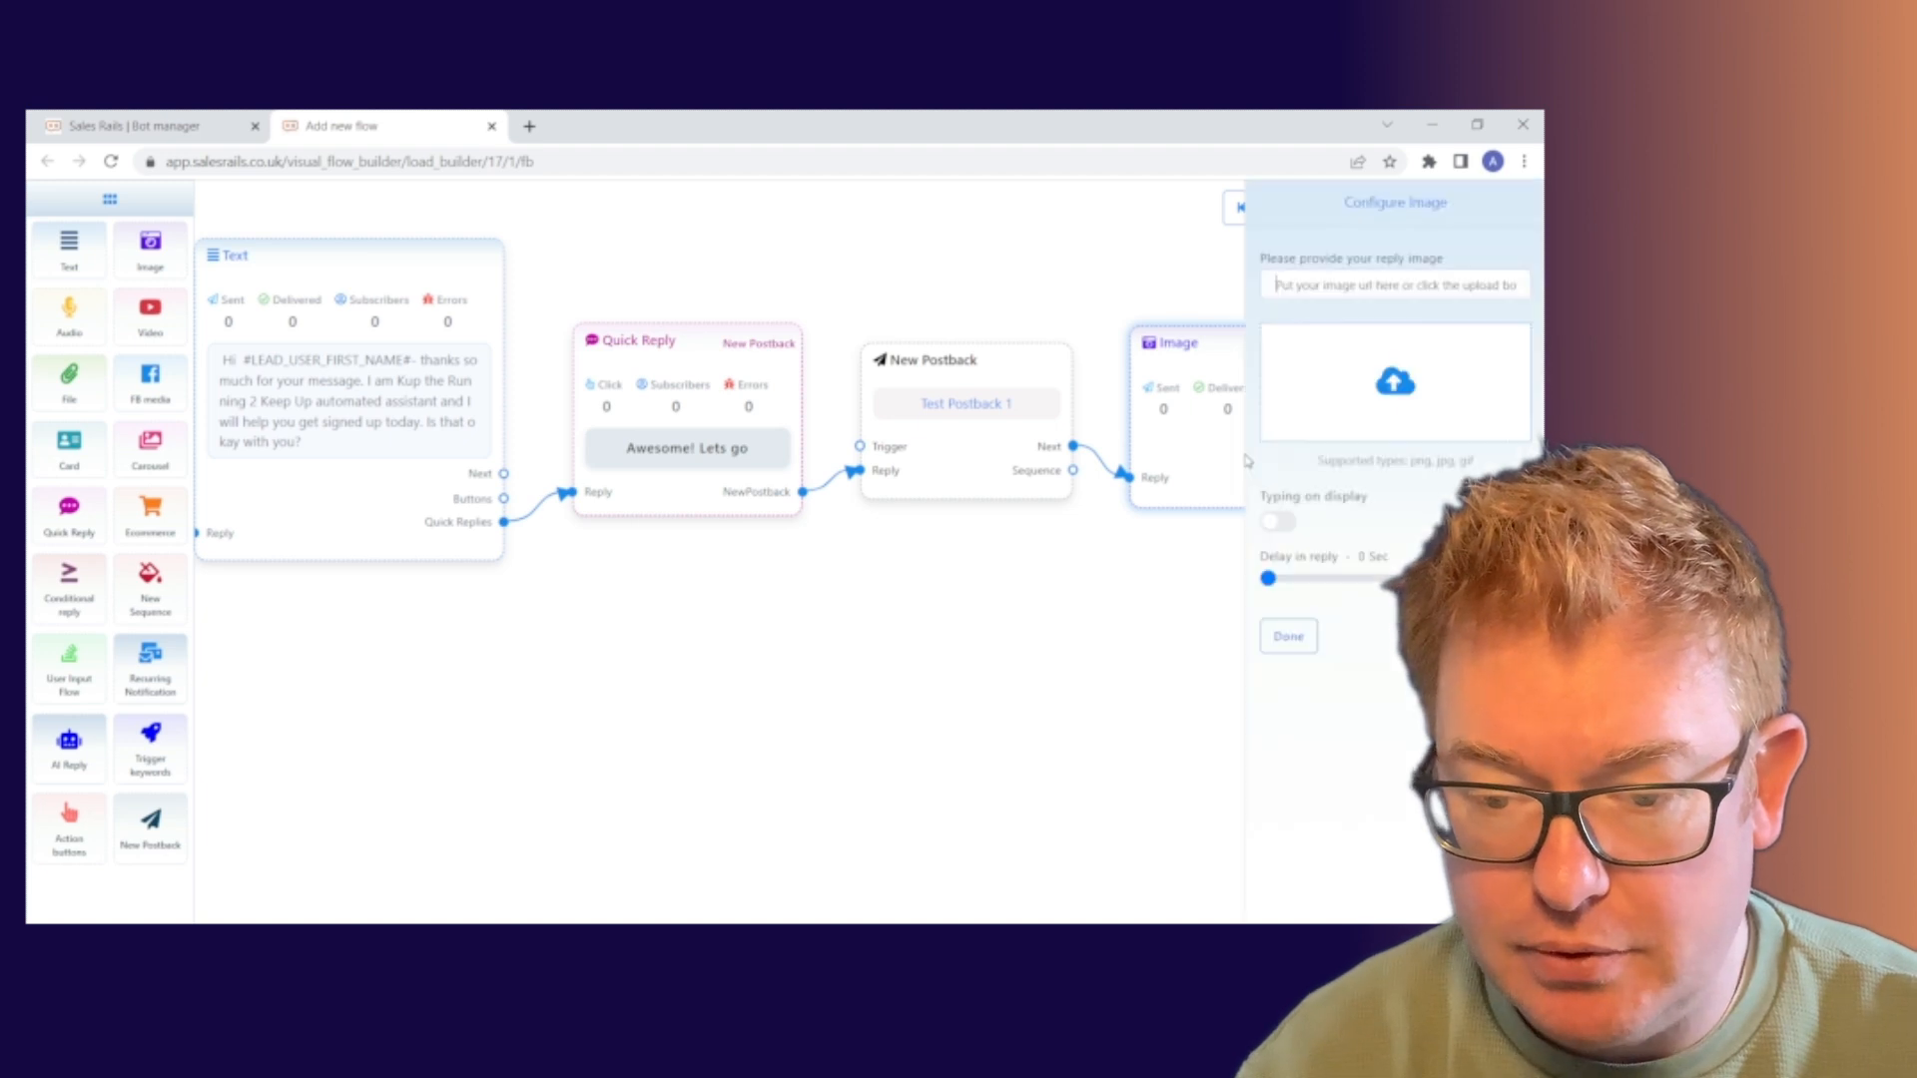
click(1409, 396)
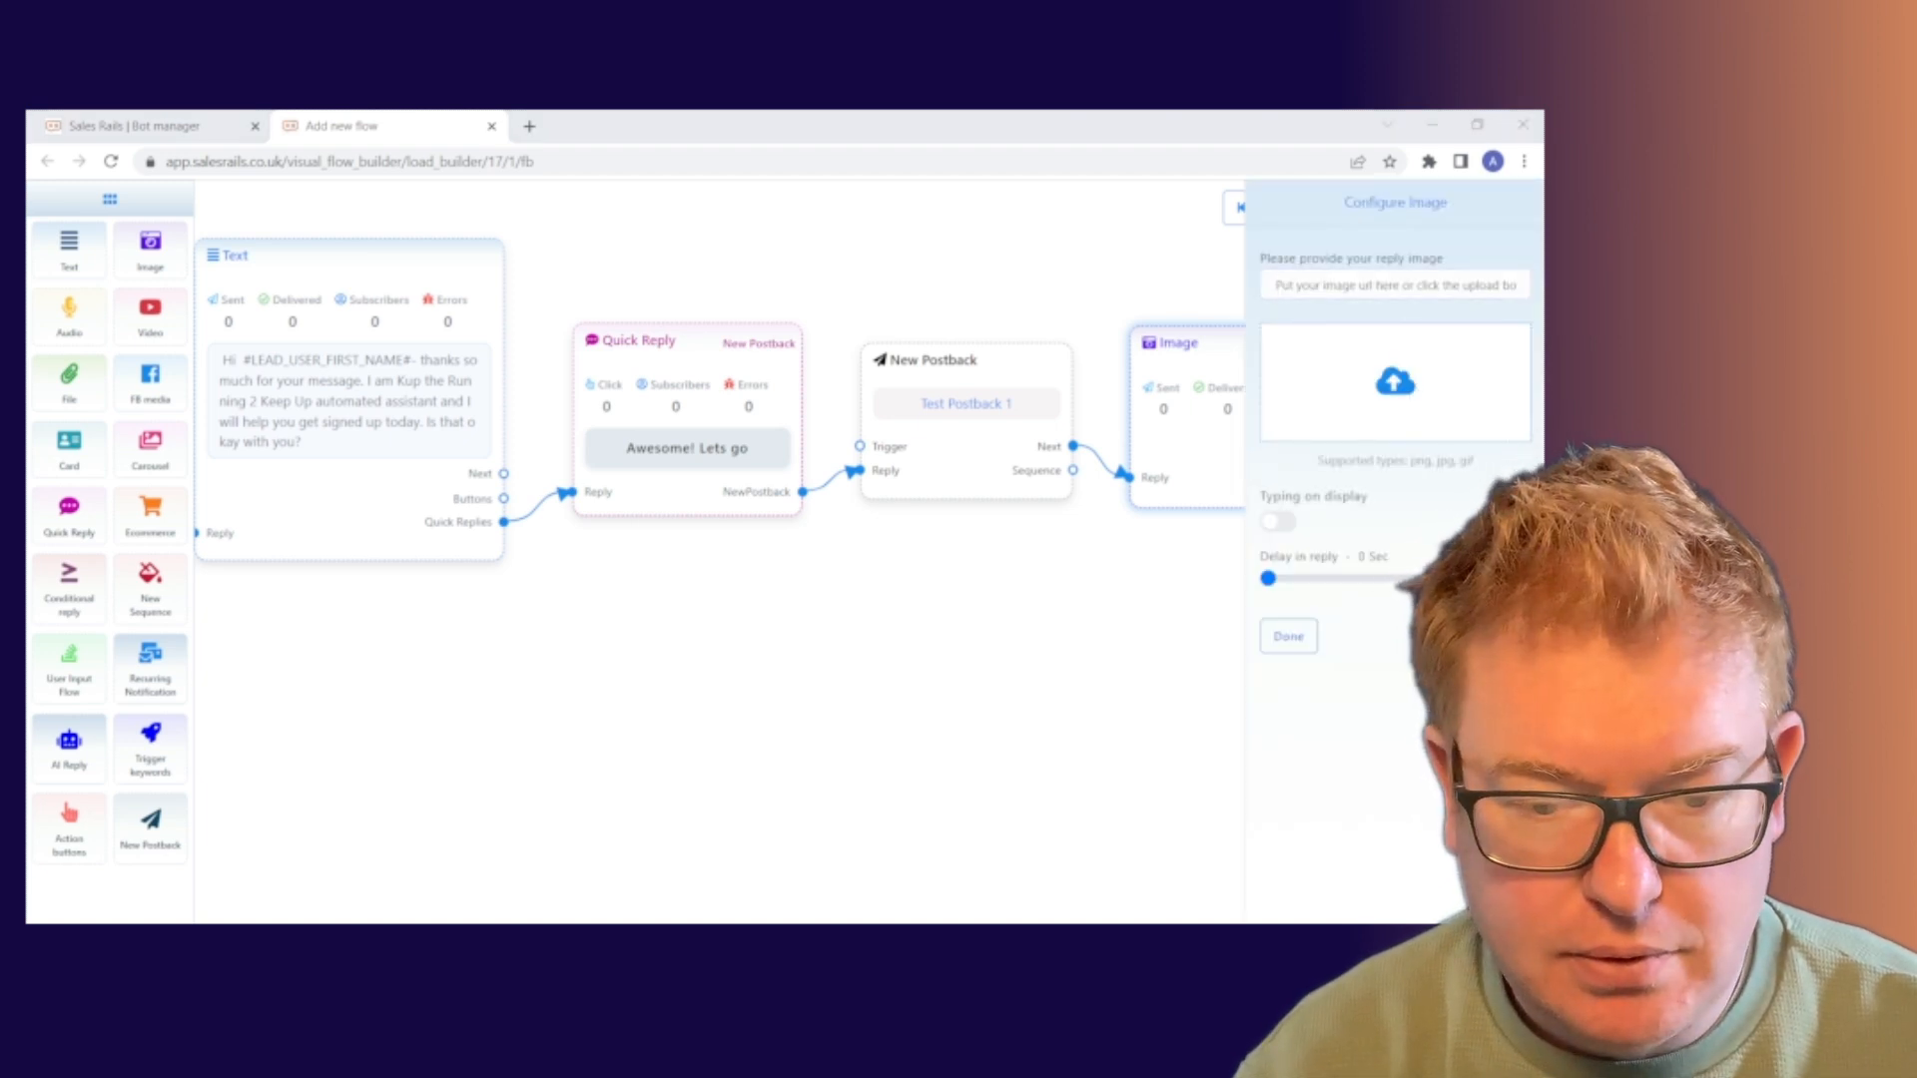
double_click(627, 451)
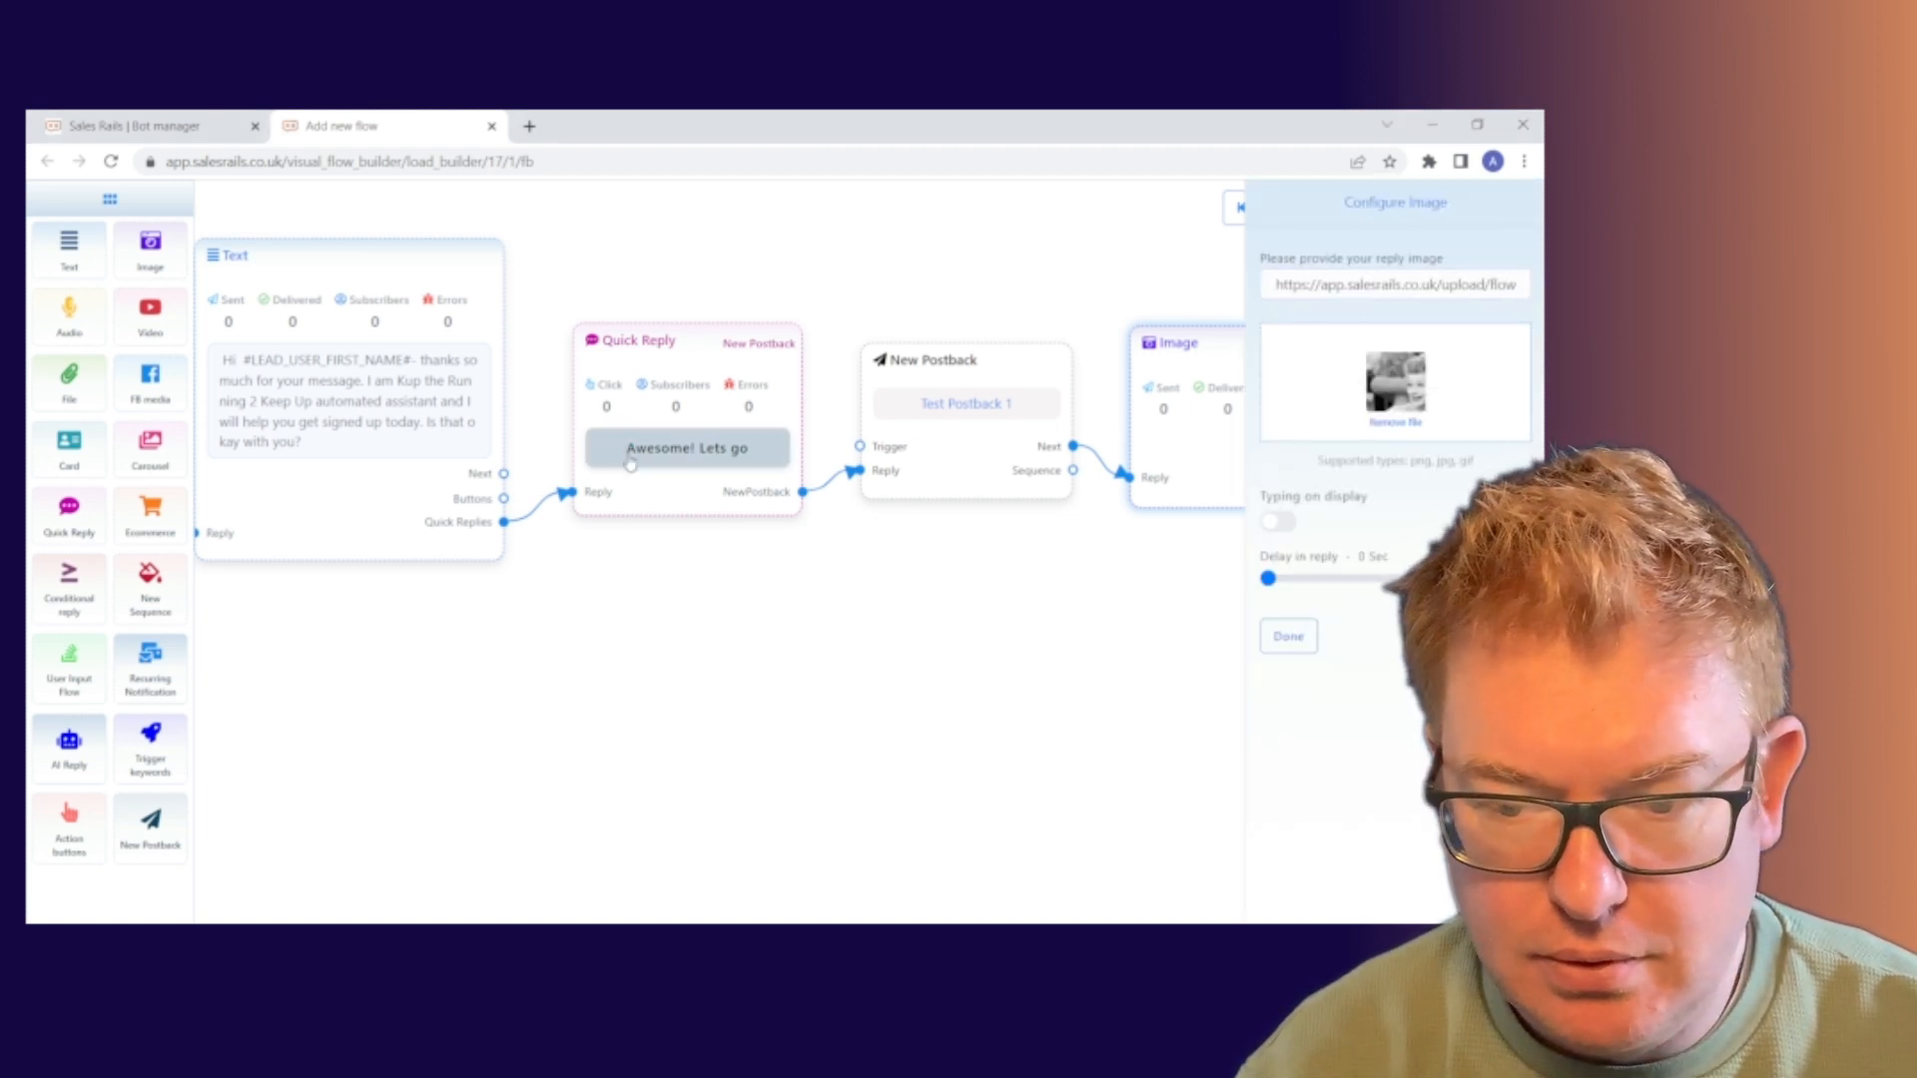
click(1288, 636)
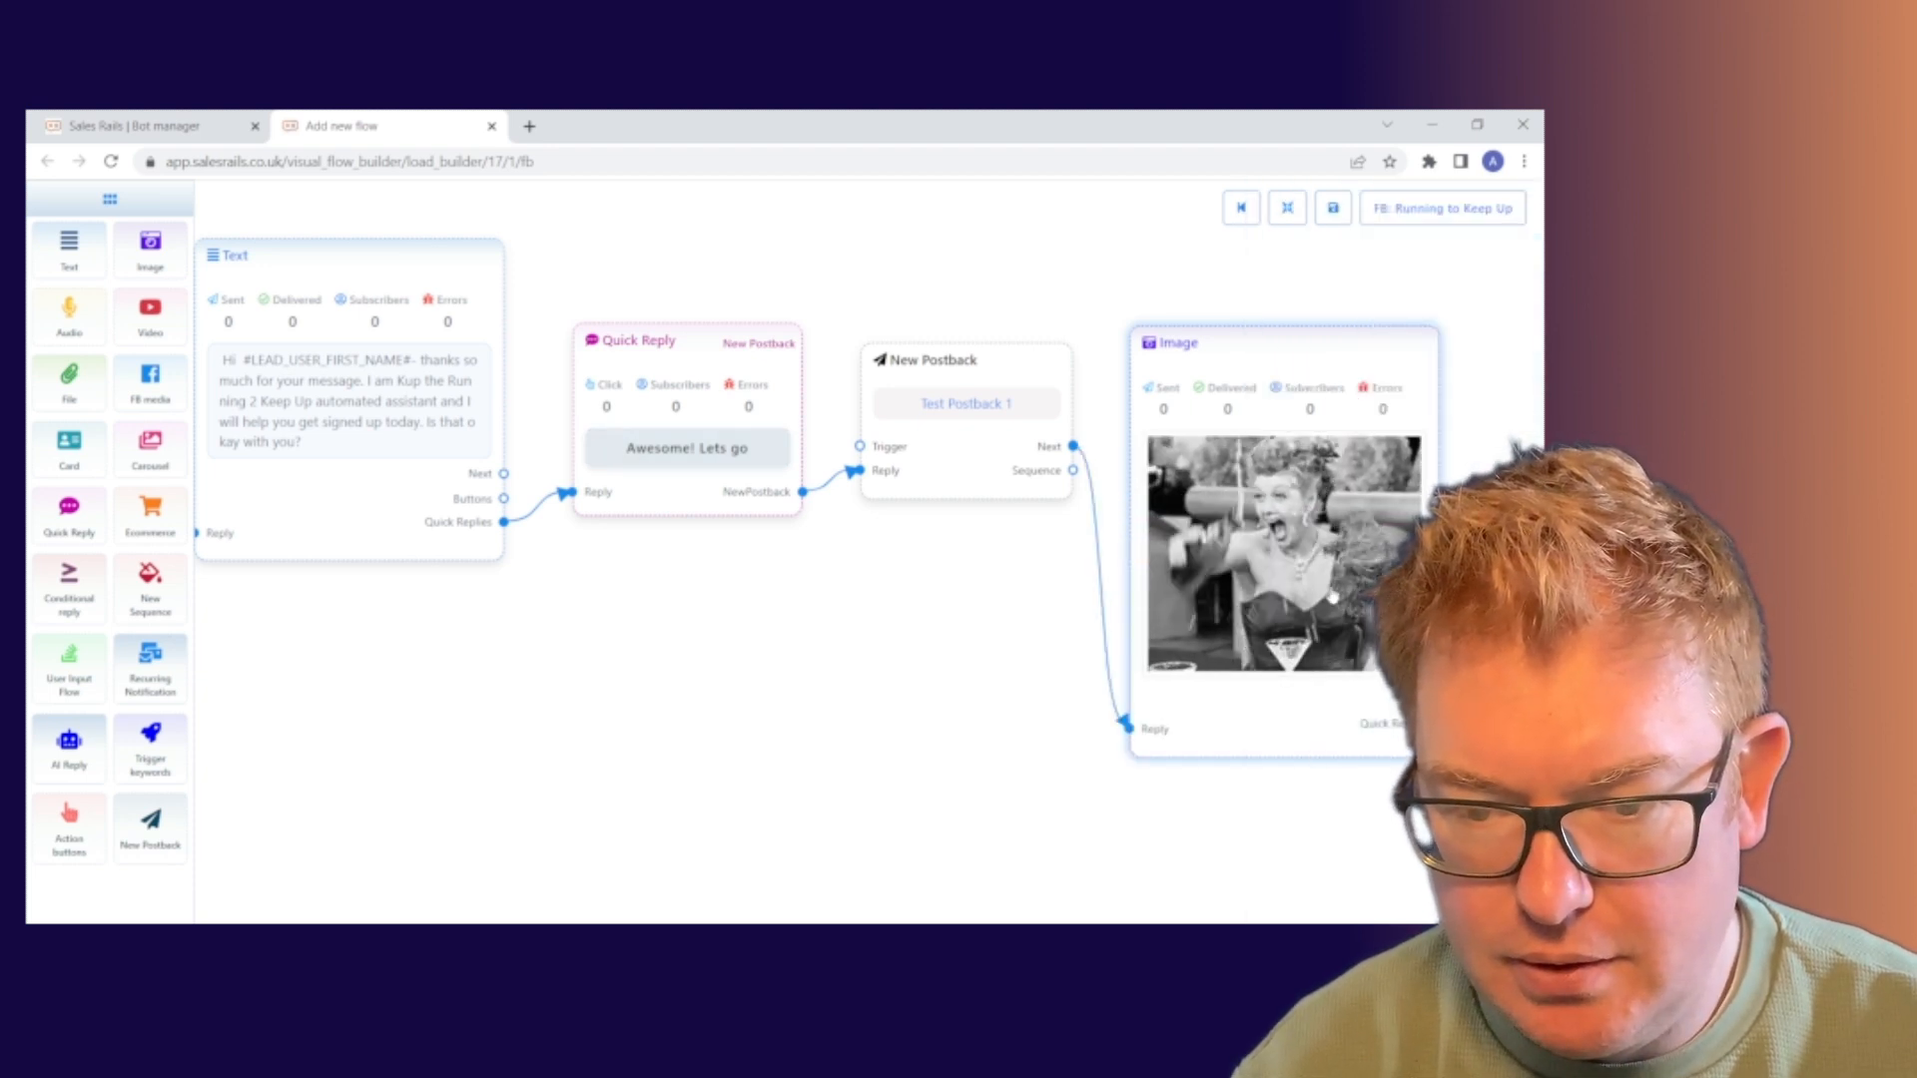
Raise the Image node on the canvas and pan the flow view left
drag(1310, 348, 1301, 266)
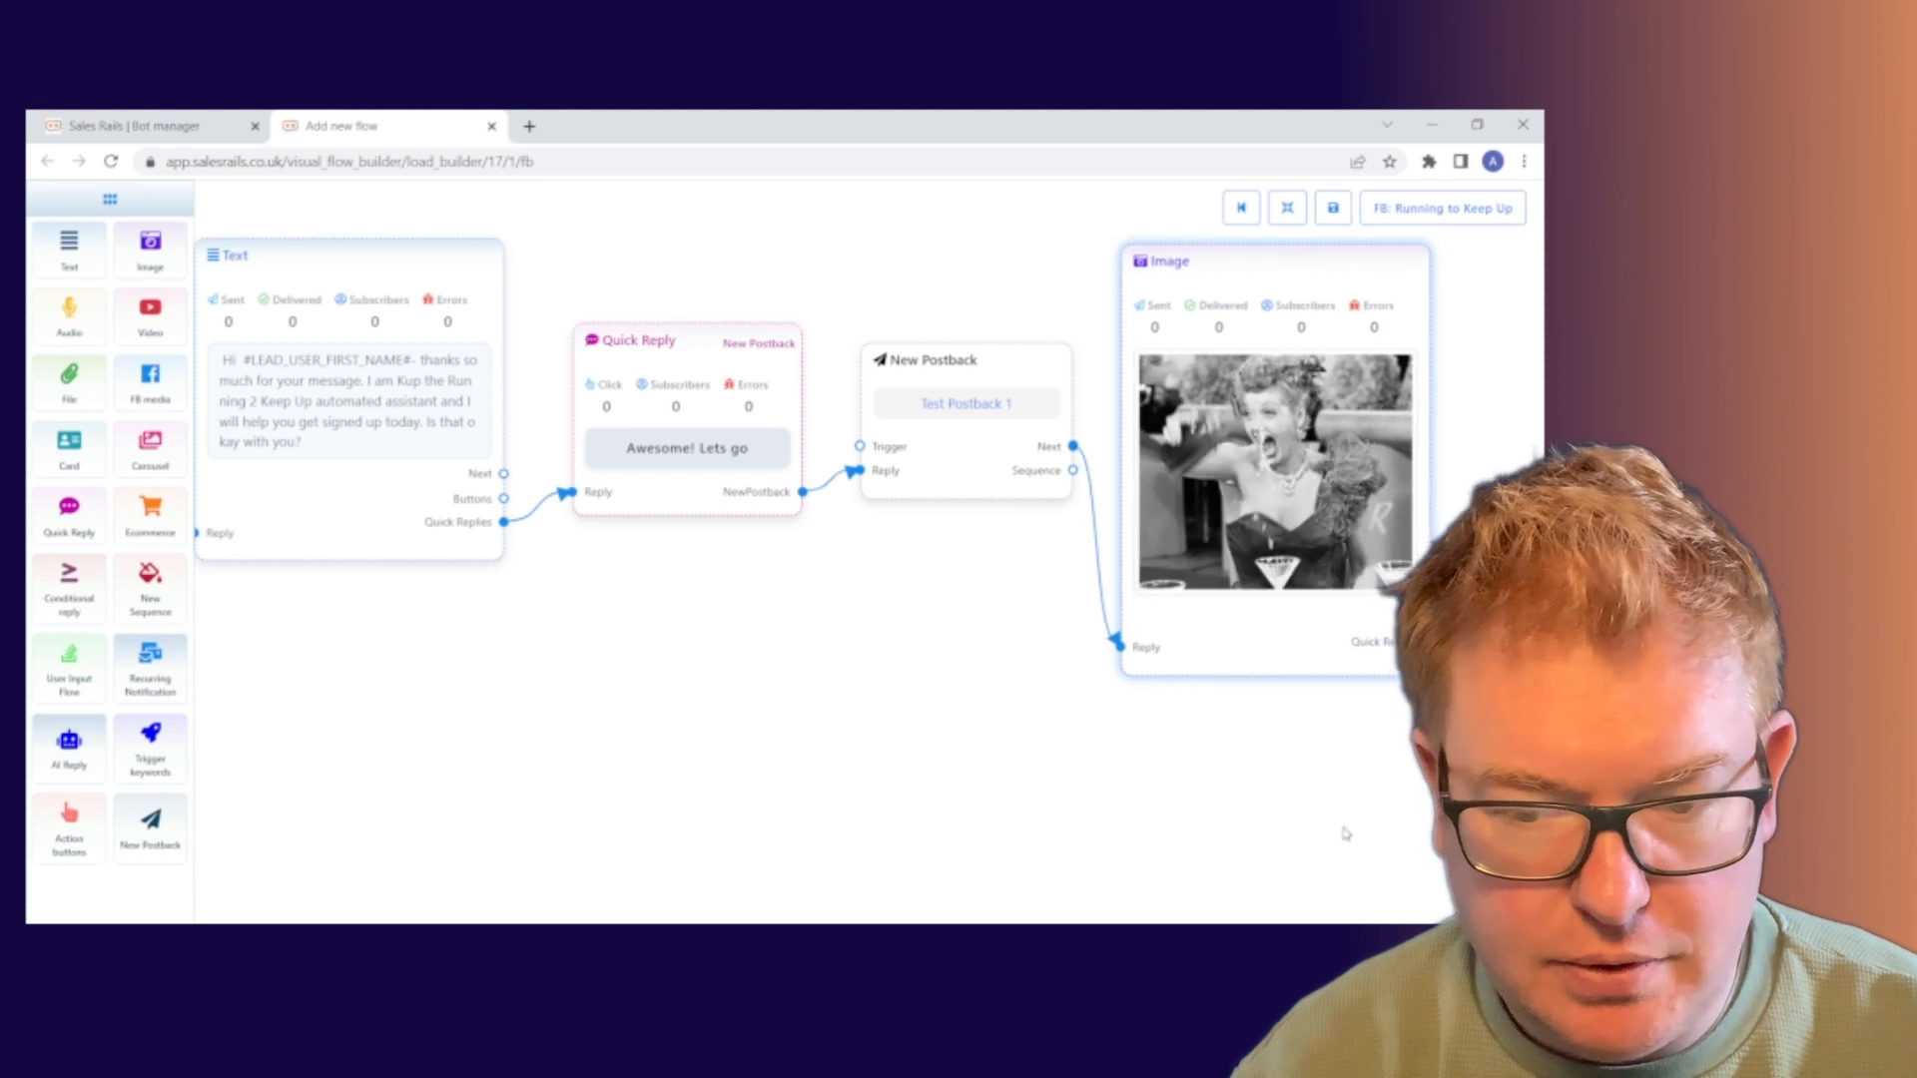
drag(1331, 796, 996, 778)
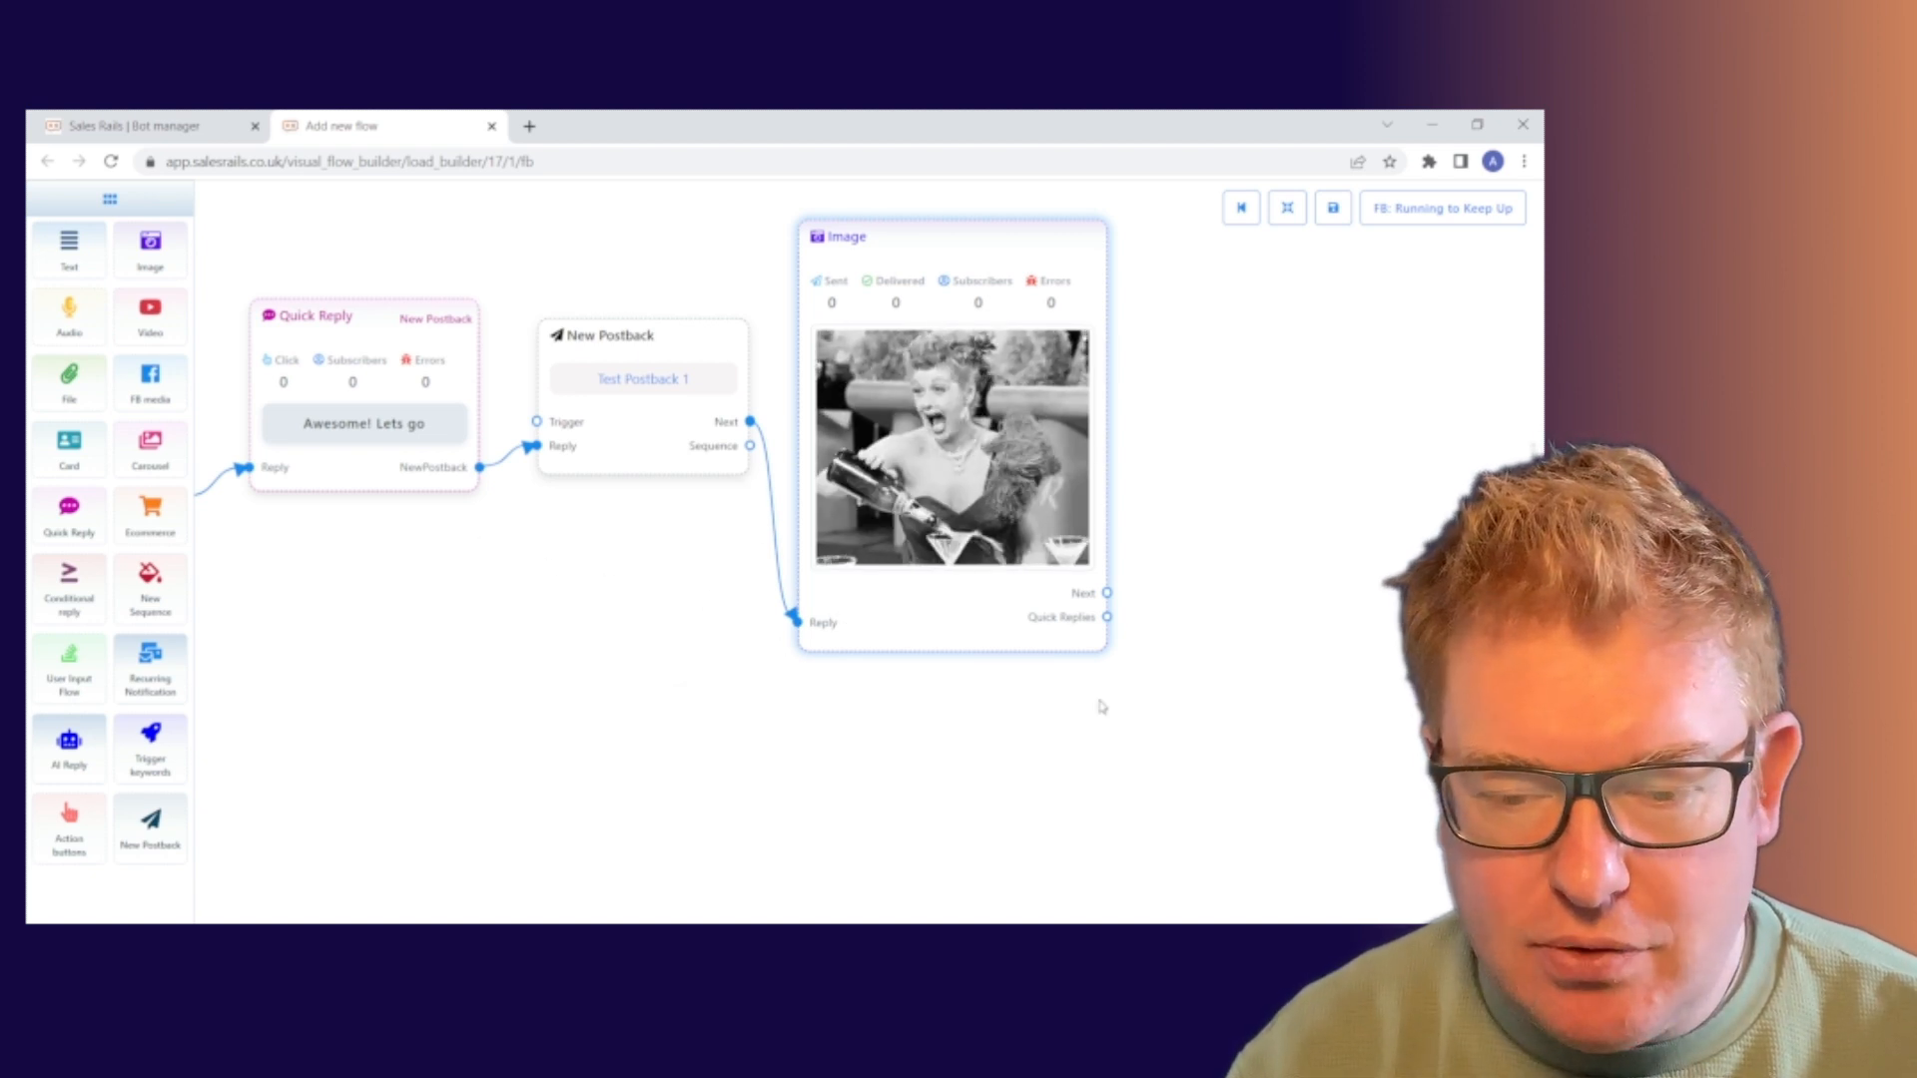
drag(1185, 650, 959, 616)
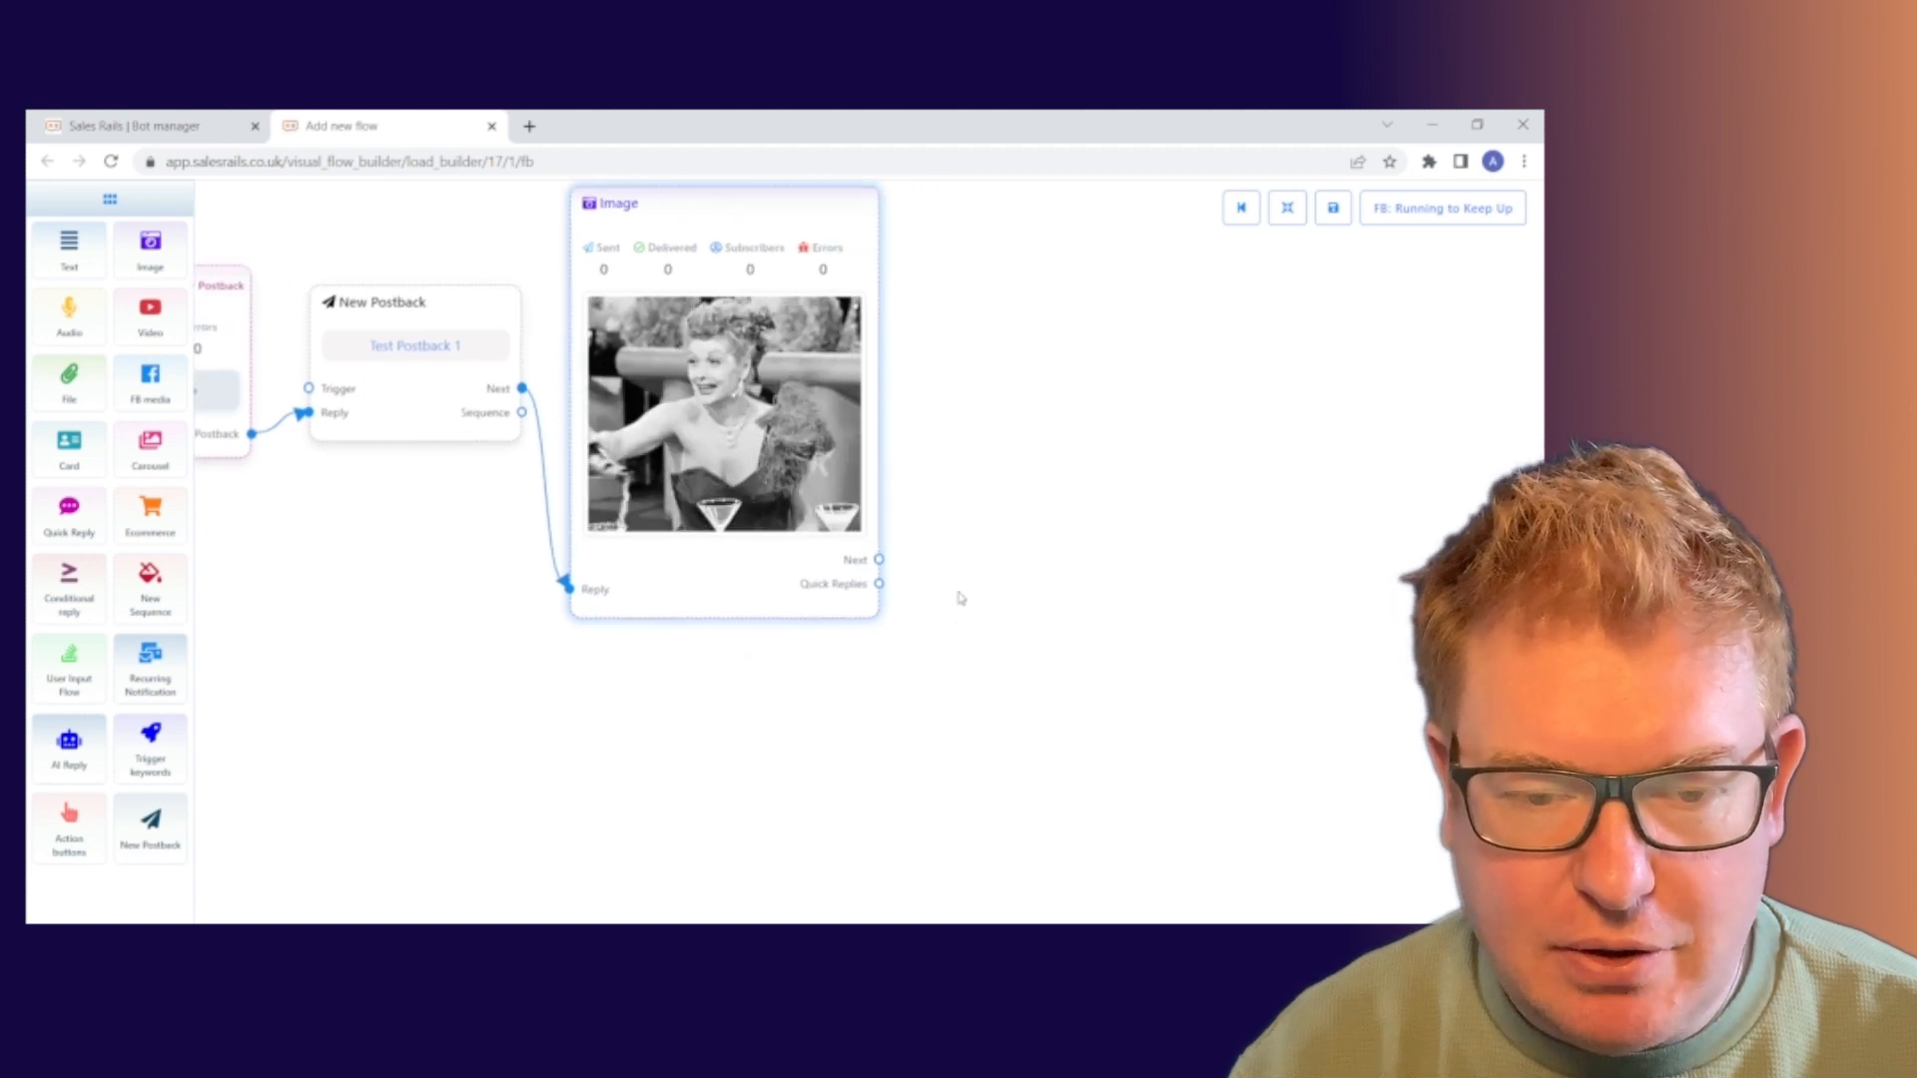
drag(1060, 579, 993, 599)
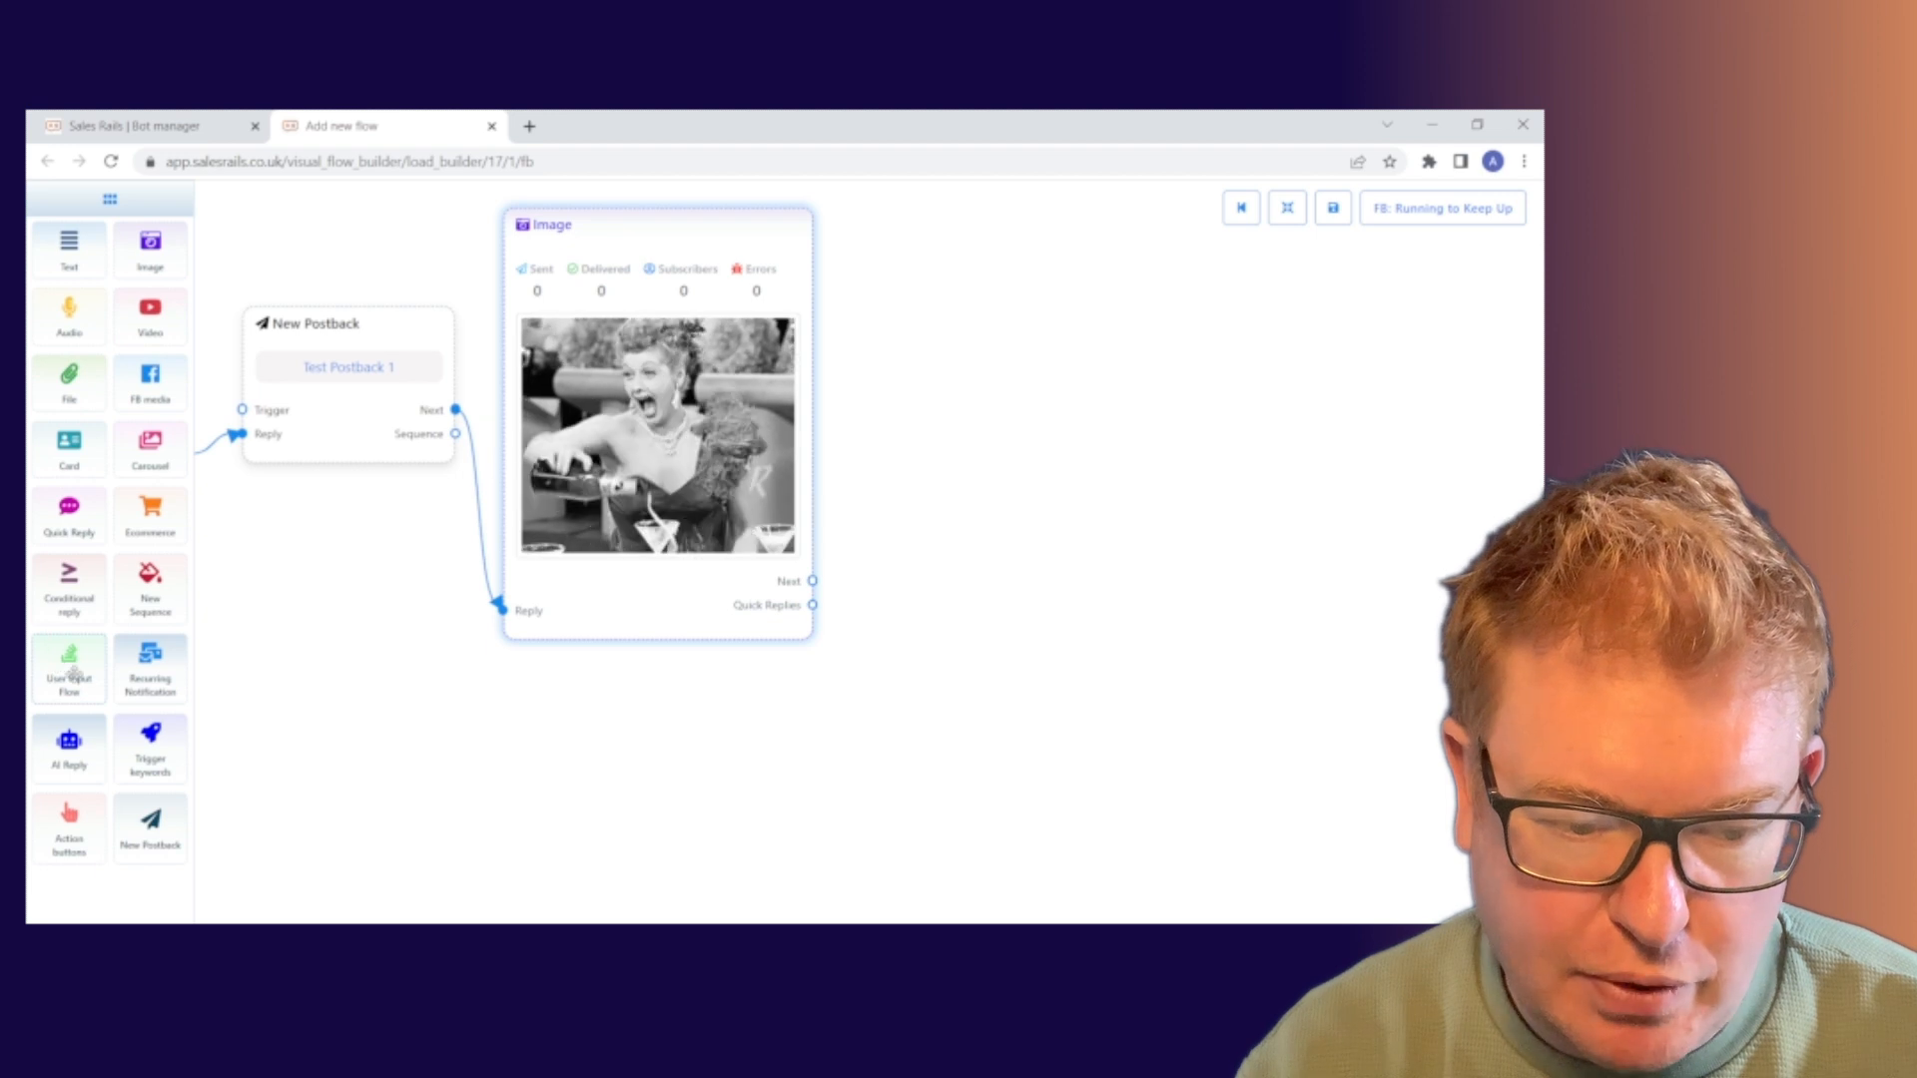
Add a User Input Flow node beside the Image node and link Image's Next to it
drag(75, 674, 968, 437)
drag(1117, 451, 1043, 332)
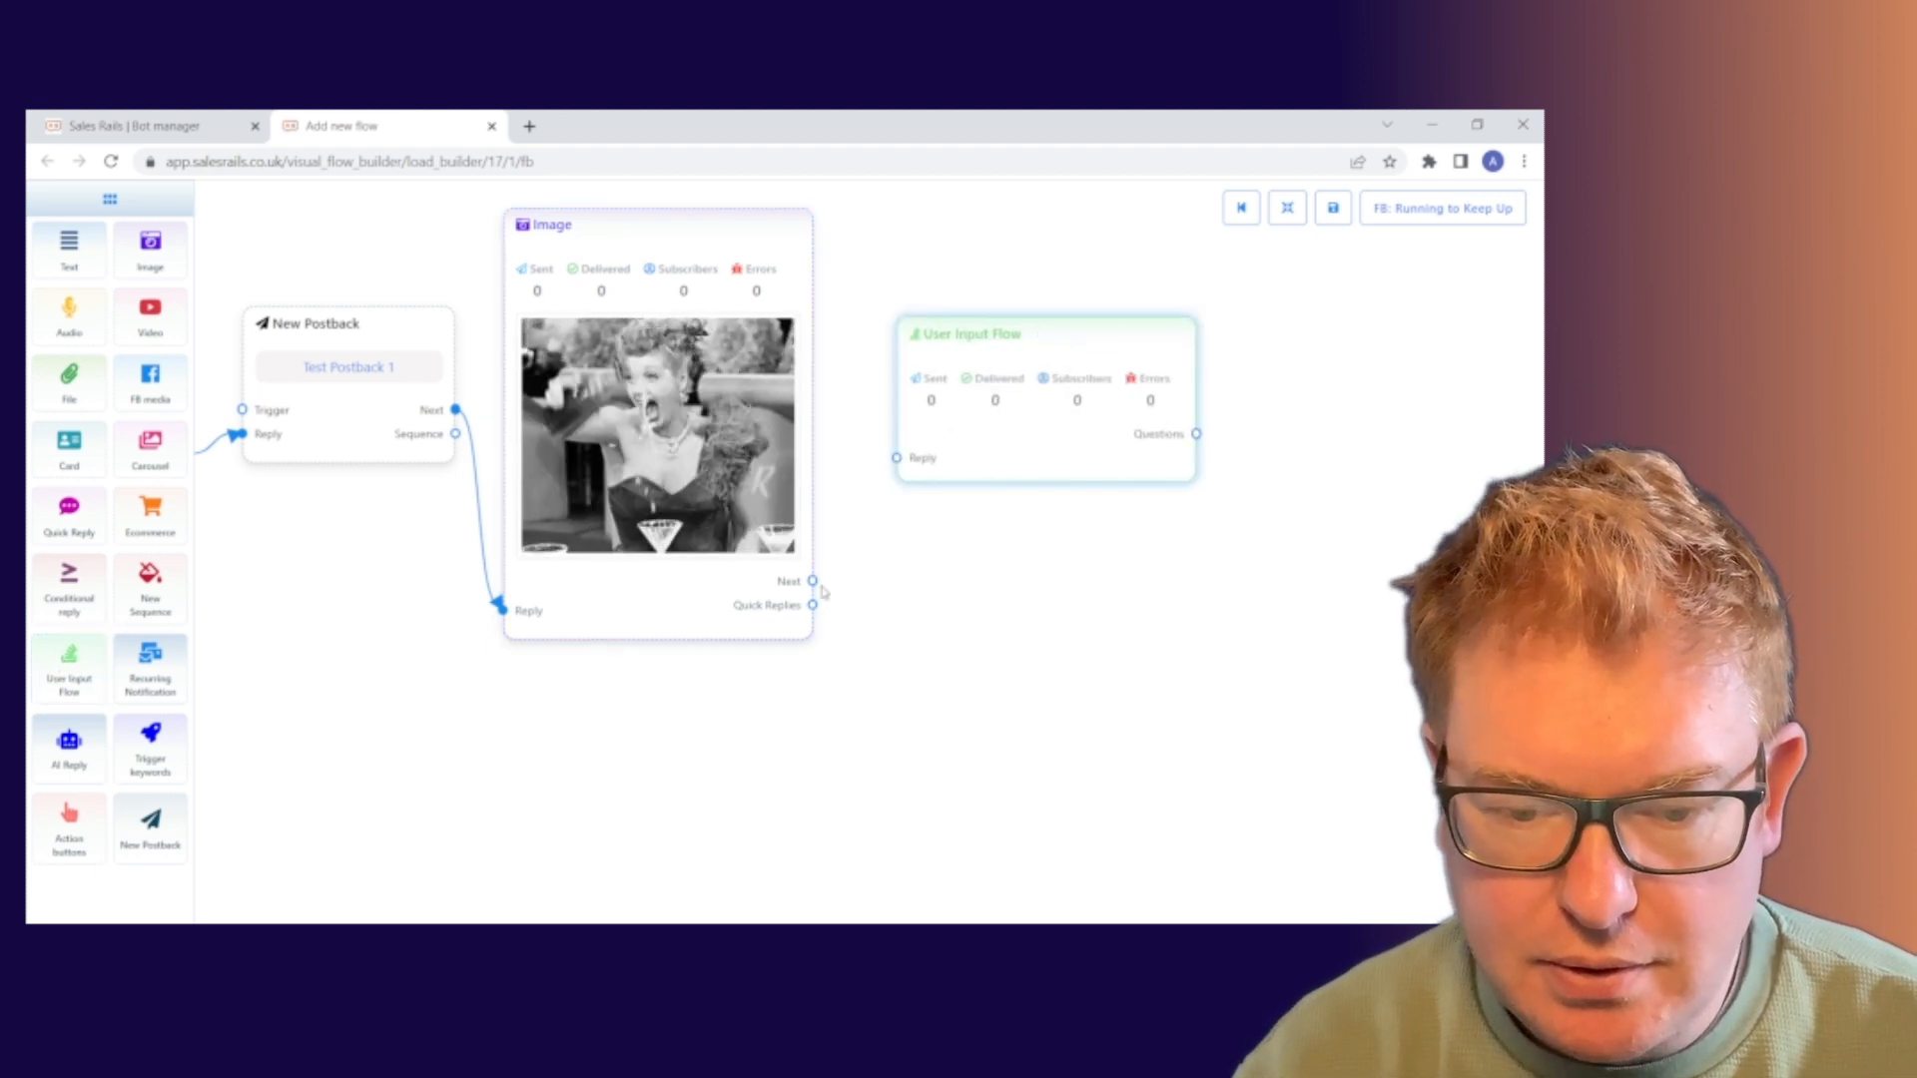
drag(813, 581, 897, 459)
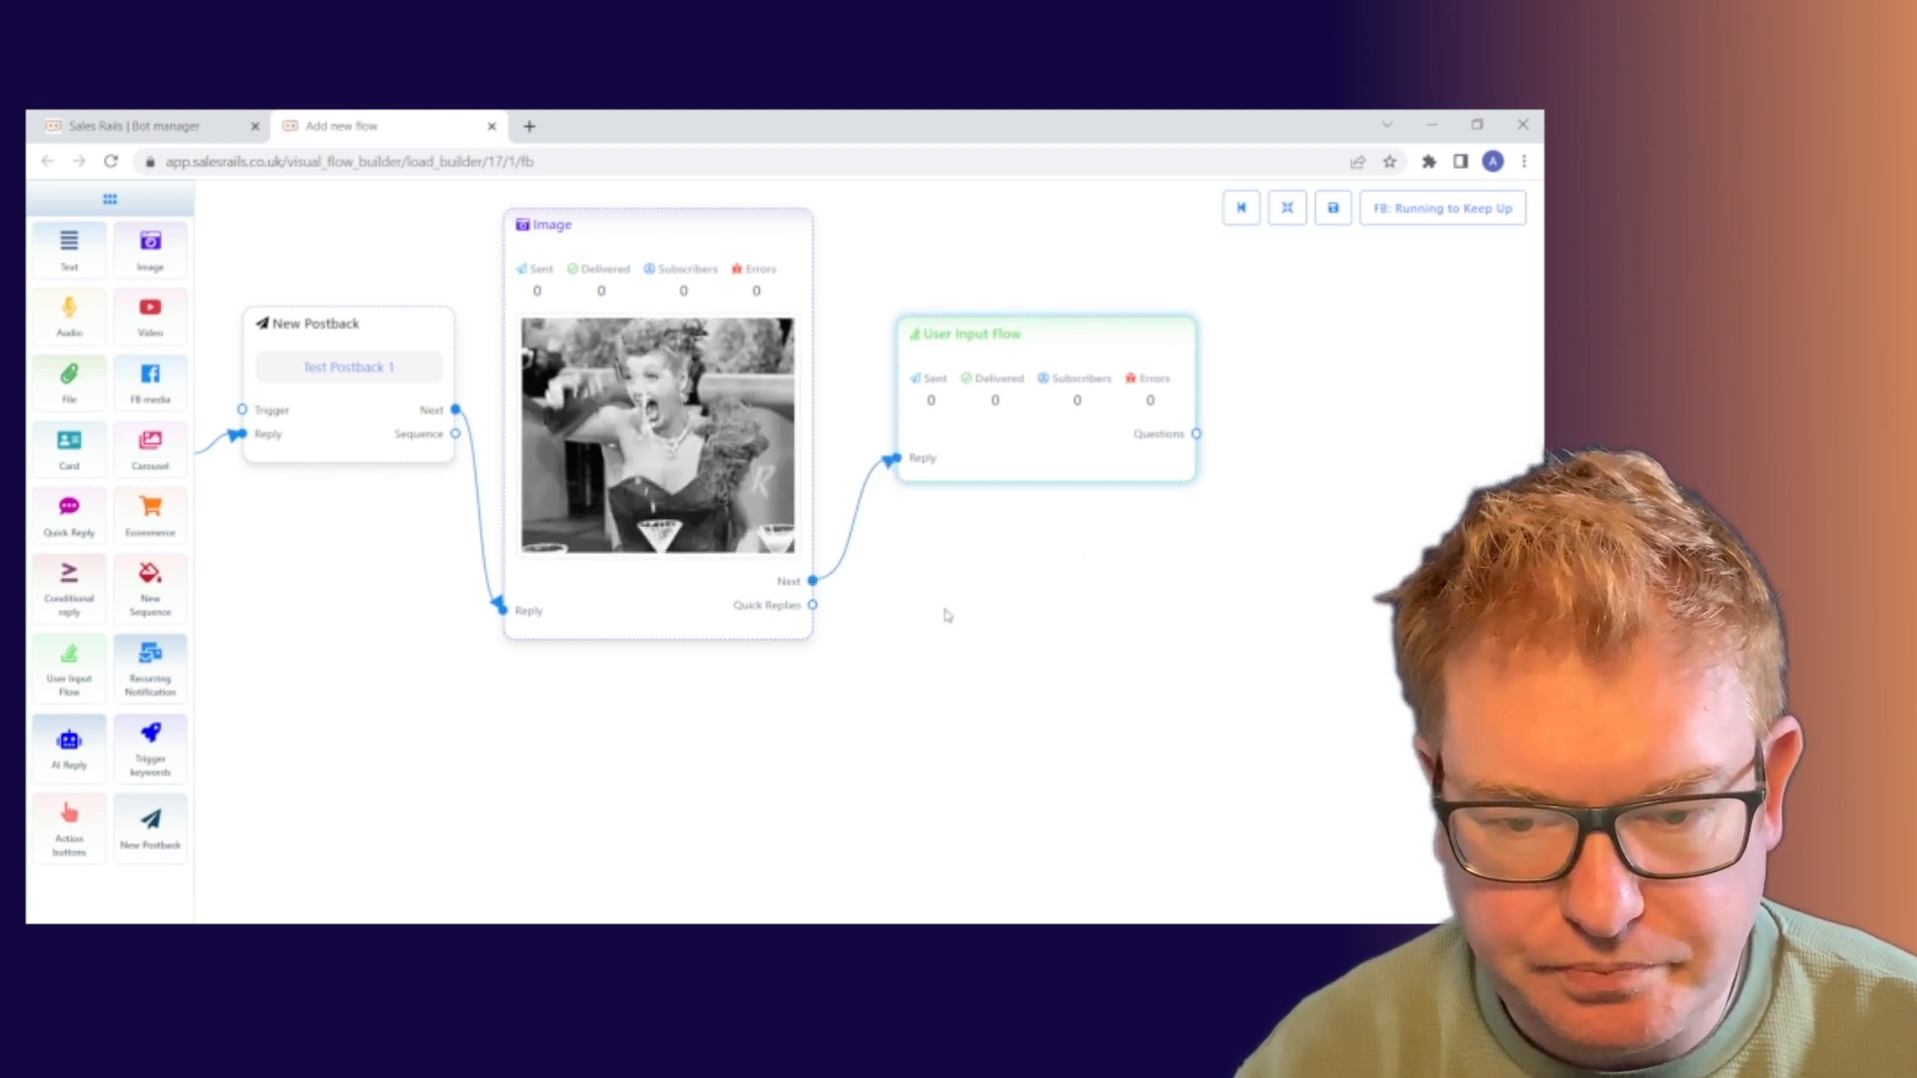
drag(945, 612, 890, 629)
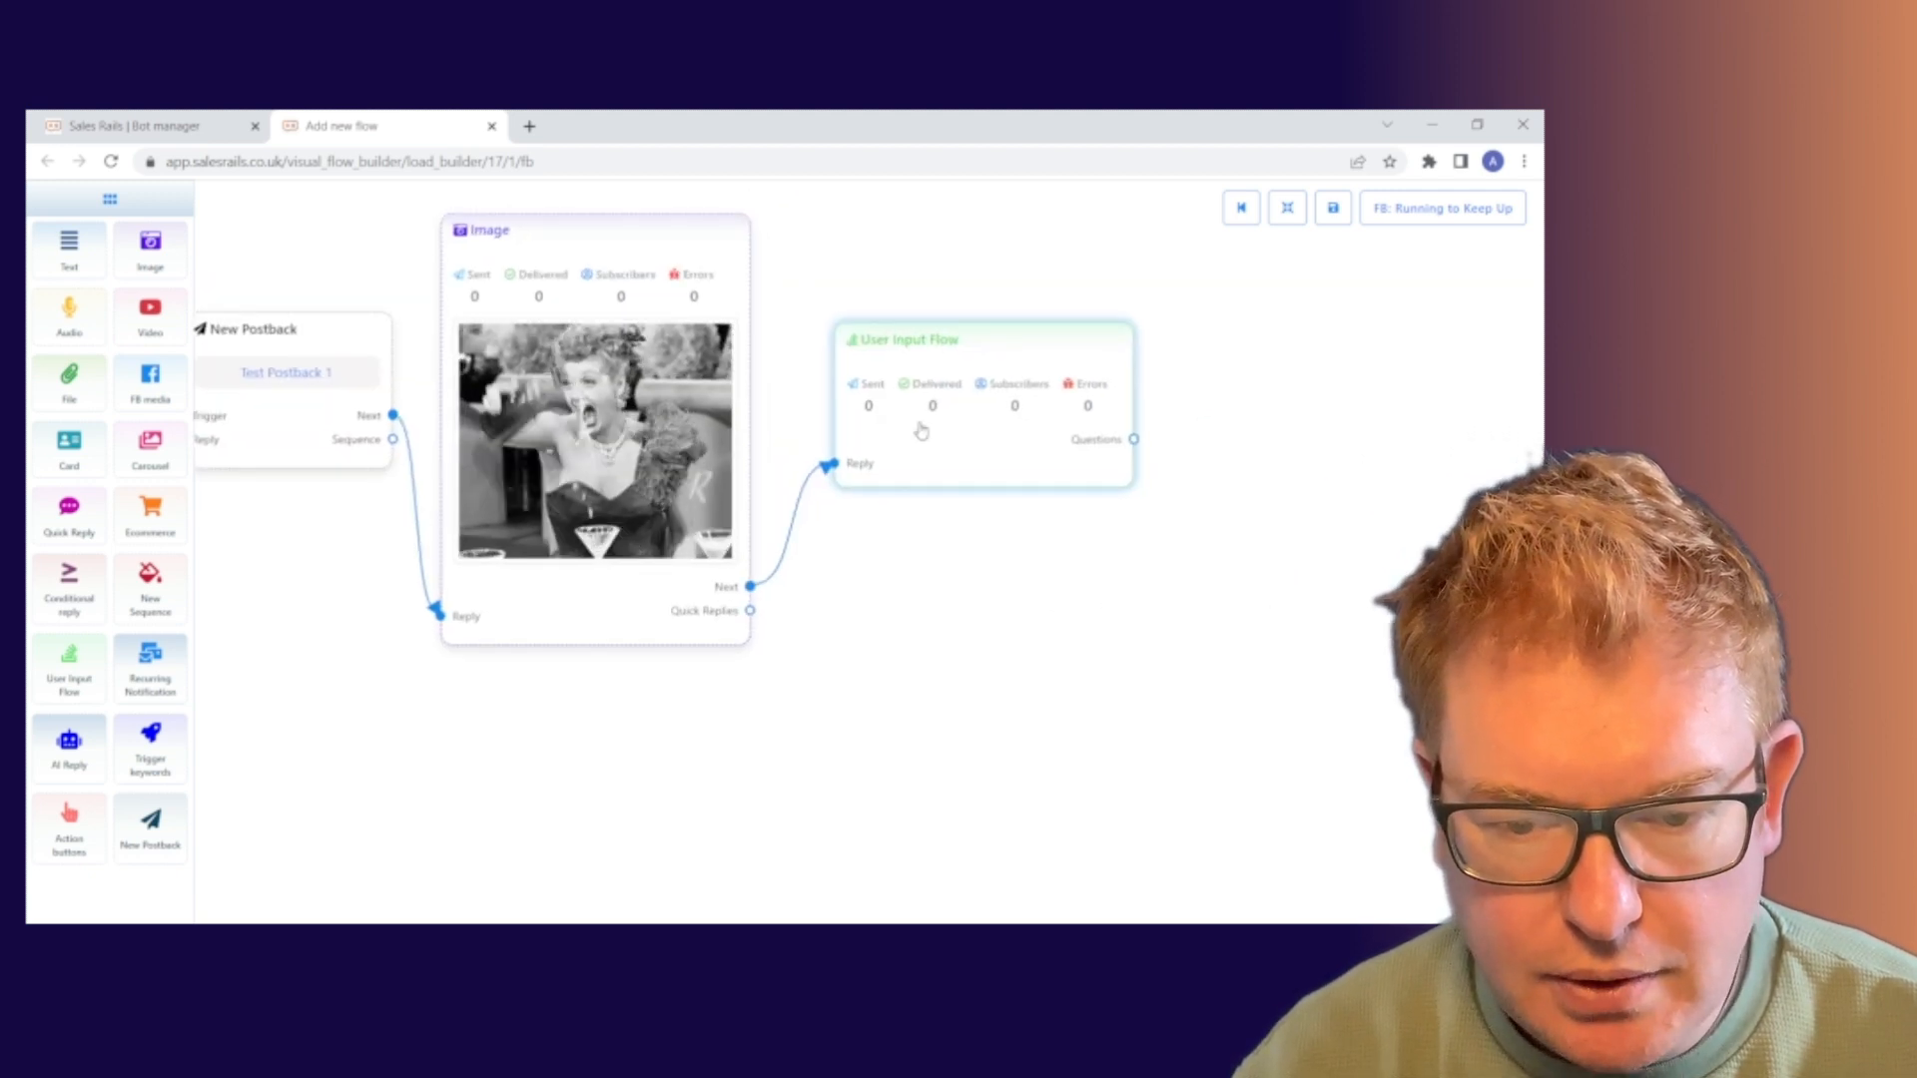
Create a new input flow campaign named 'Test Email Capture' on the User Input Flow node
click(939, 455)
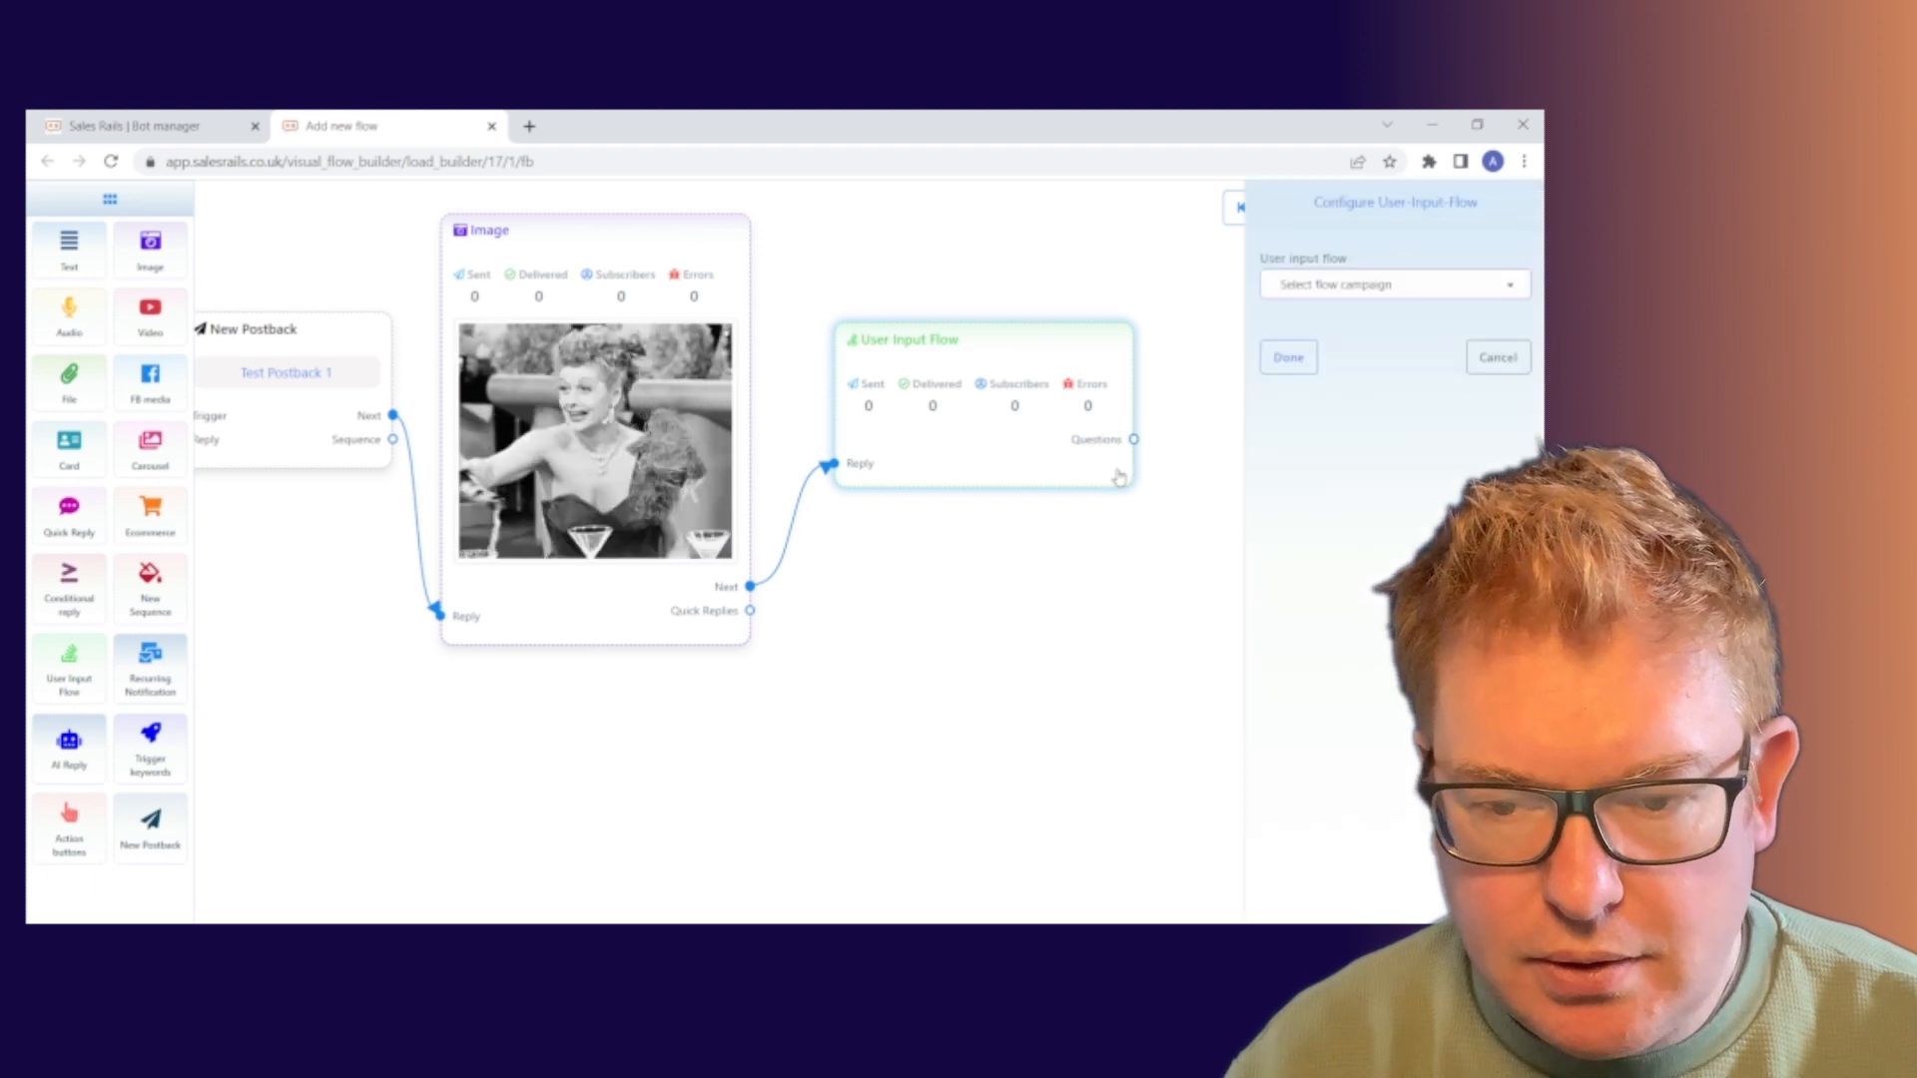
click(1491, 287)
click(1428, 364)
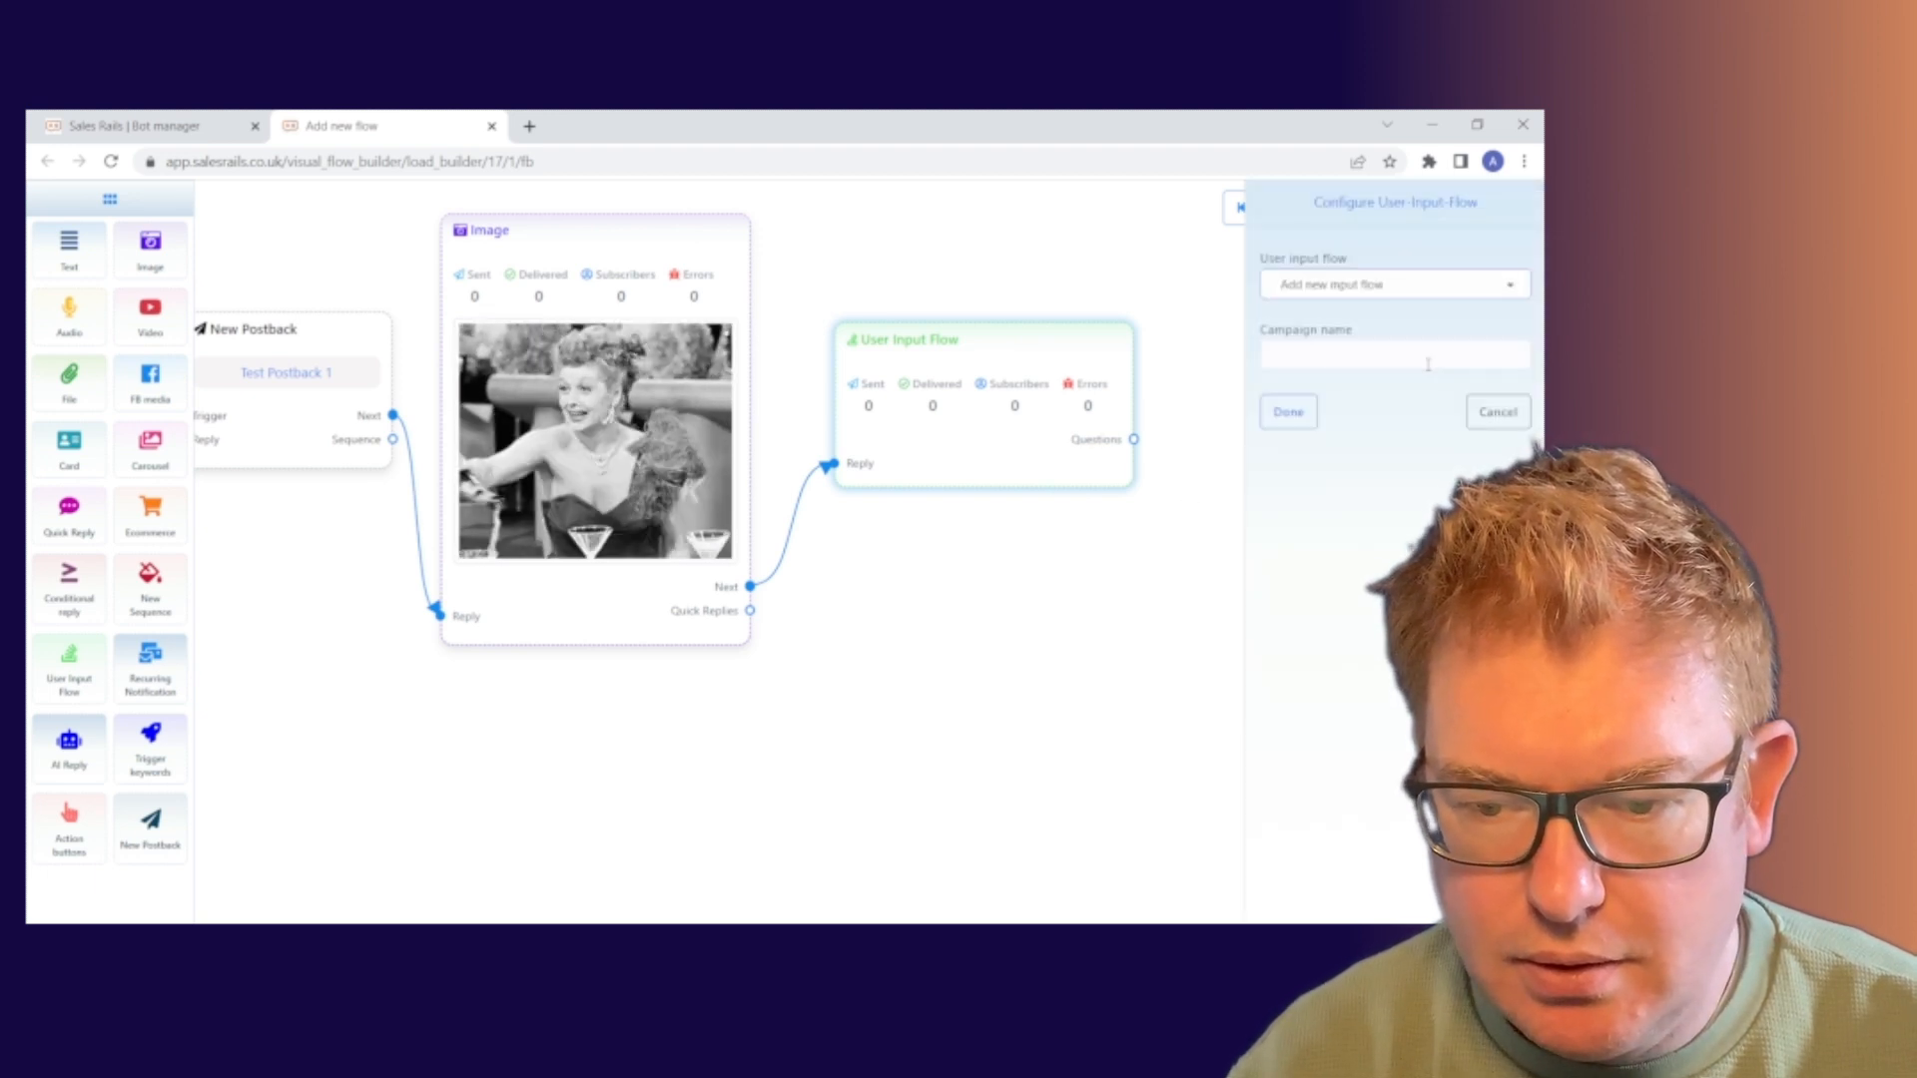
click(1364, 358)
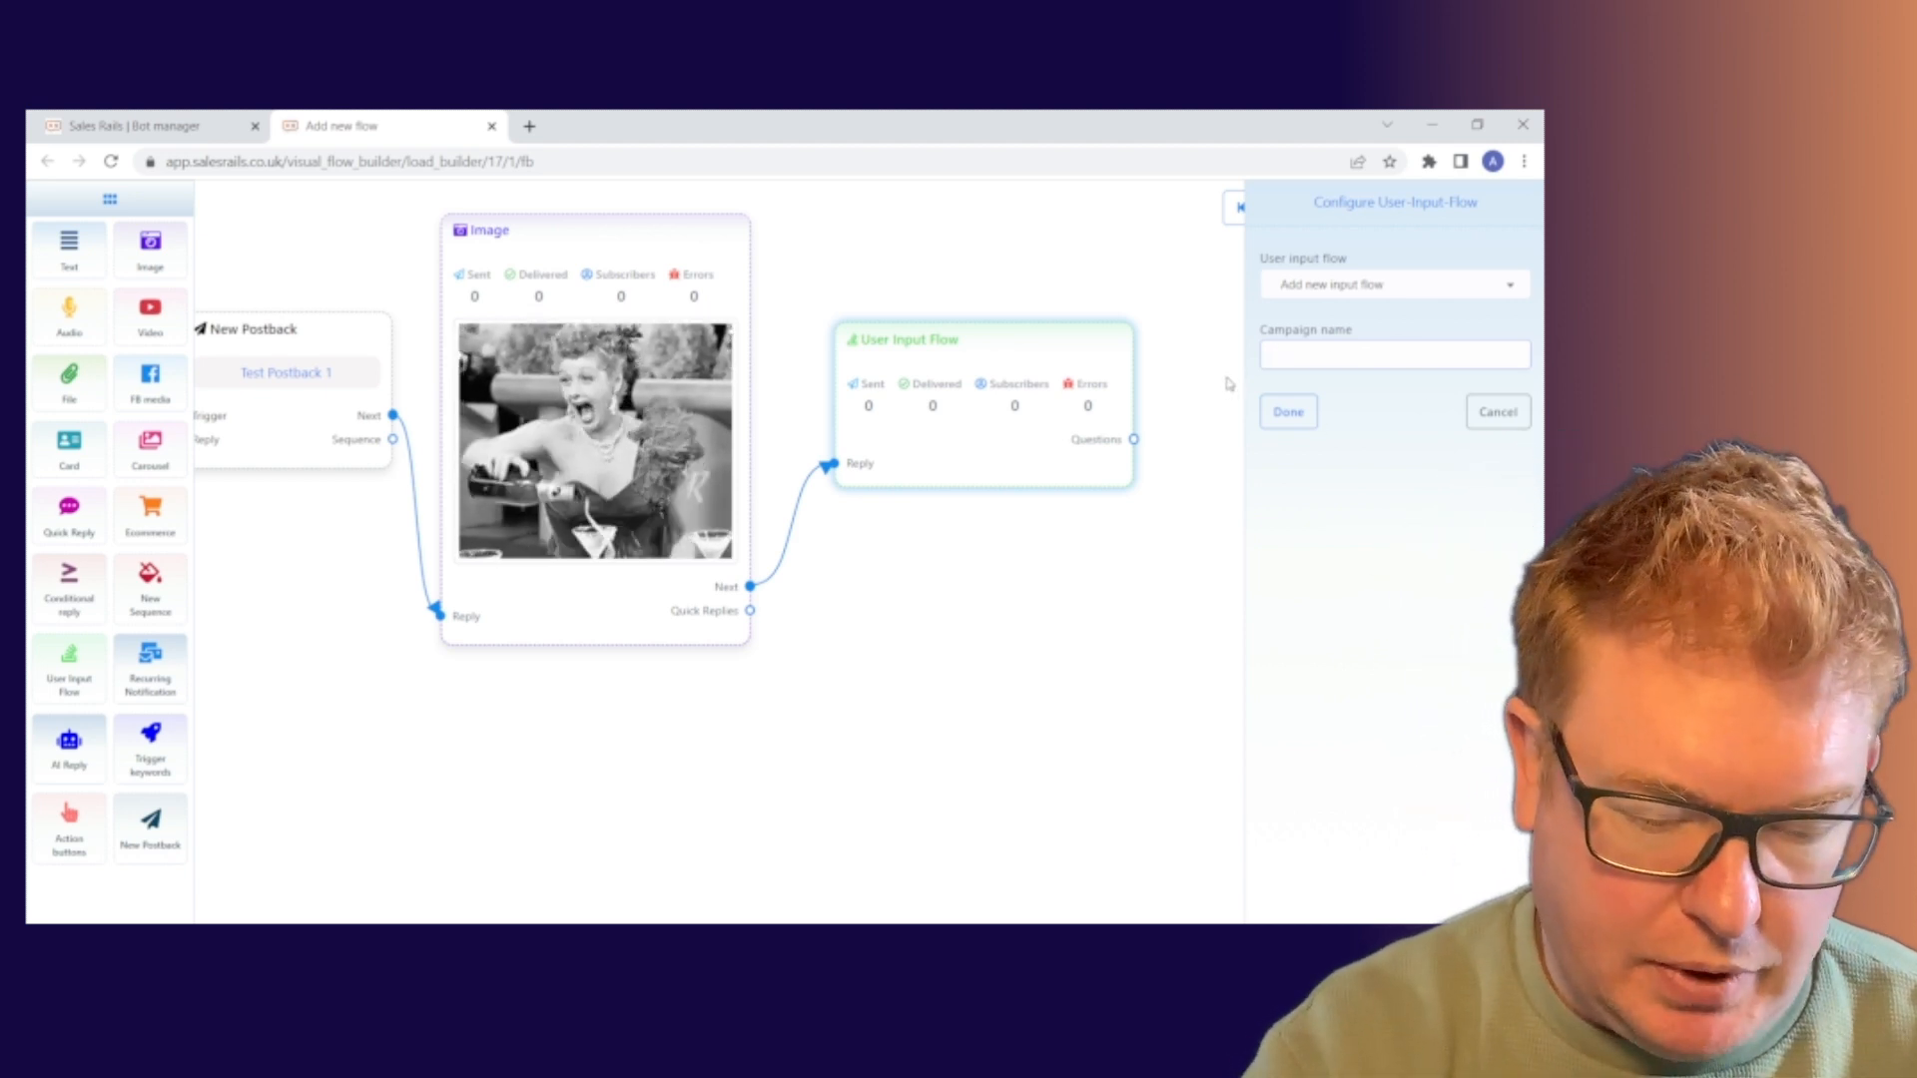
text(Te)
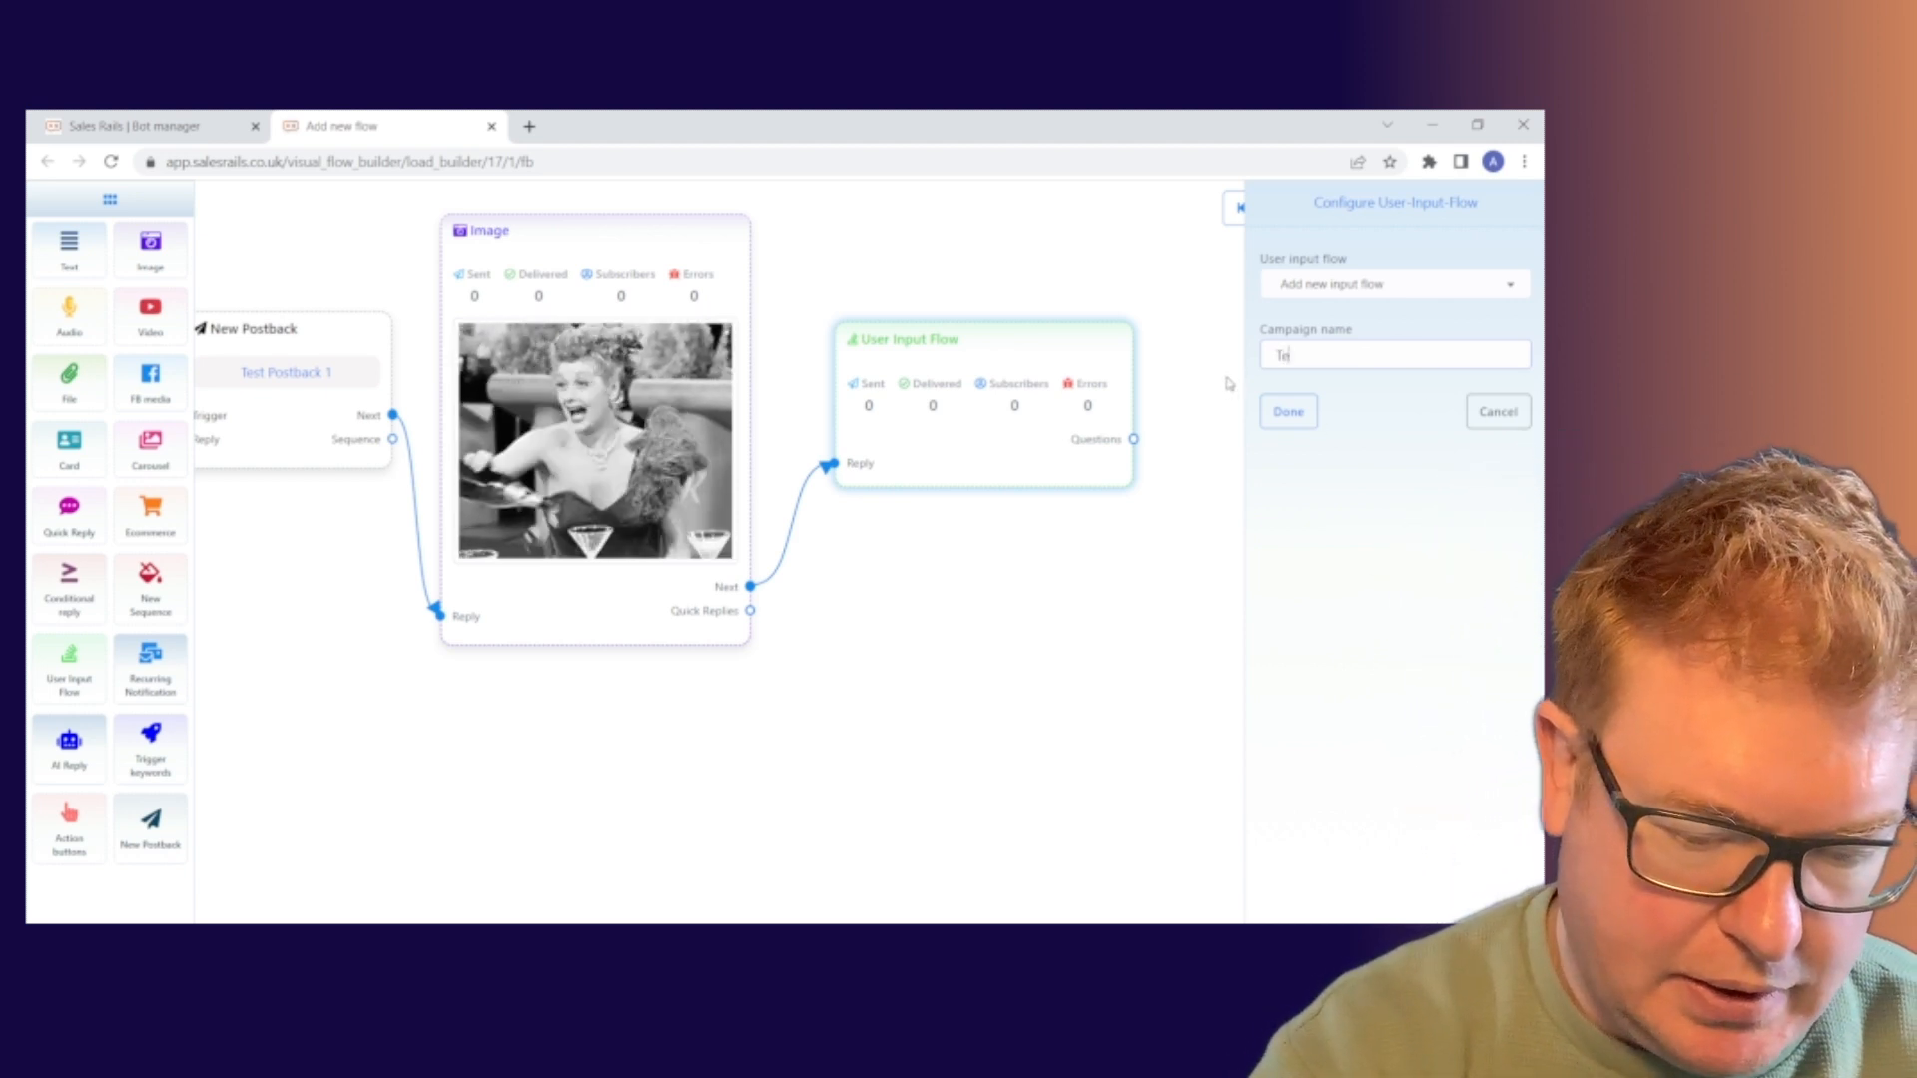
text(st Email)
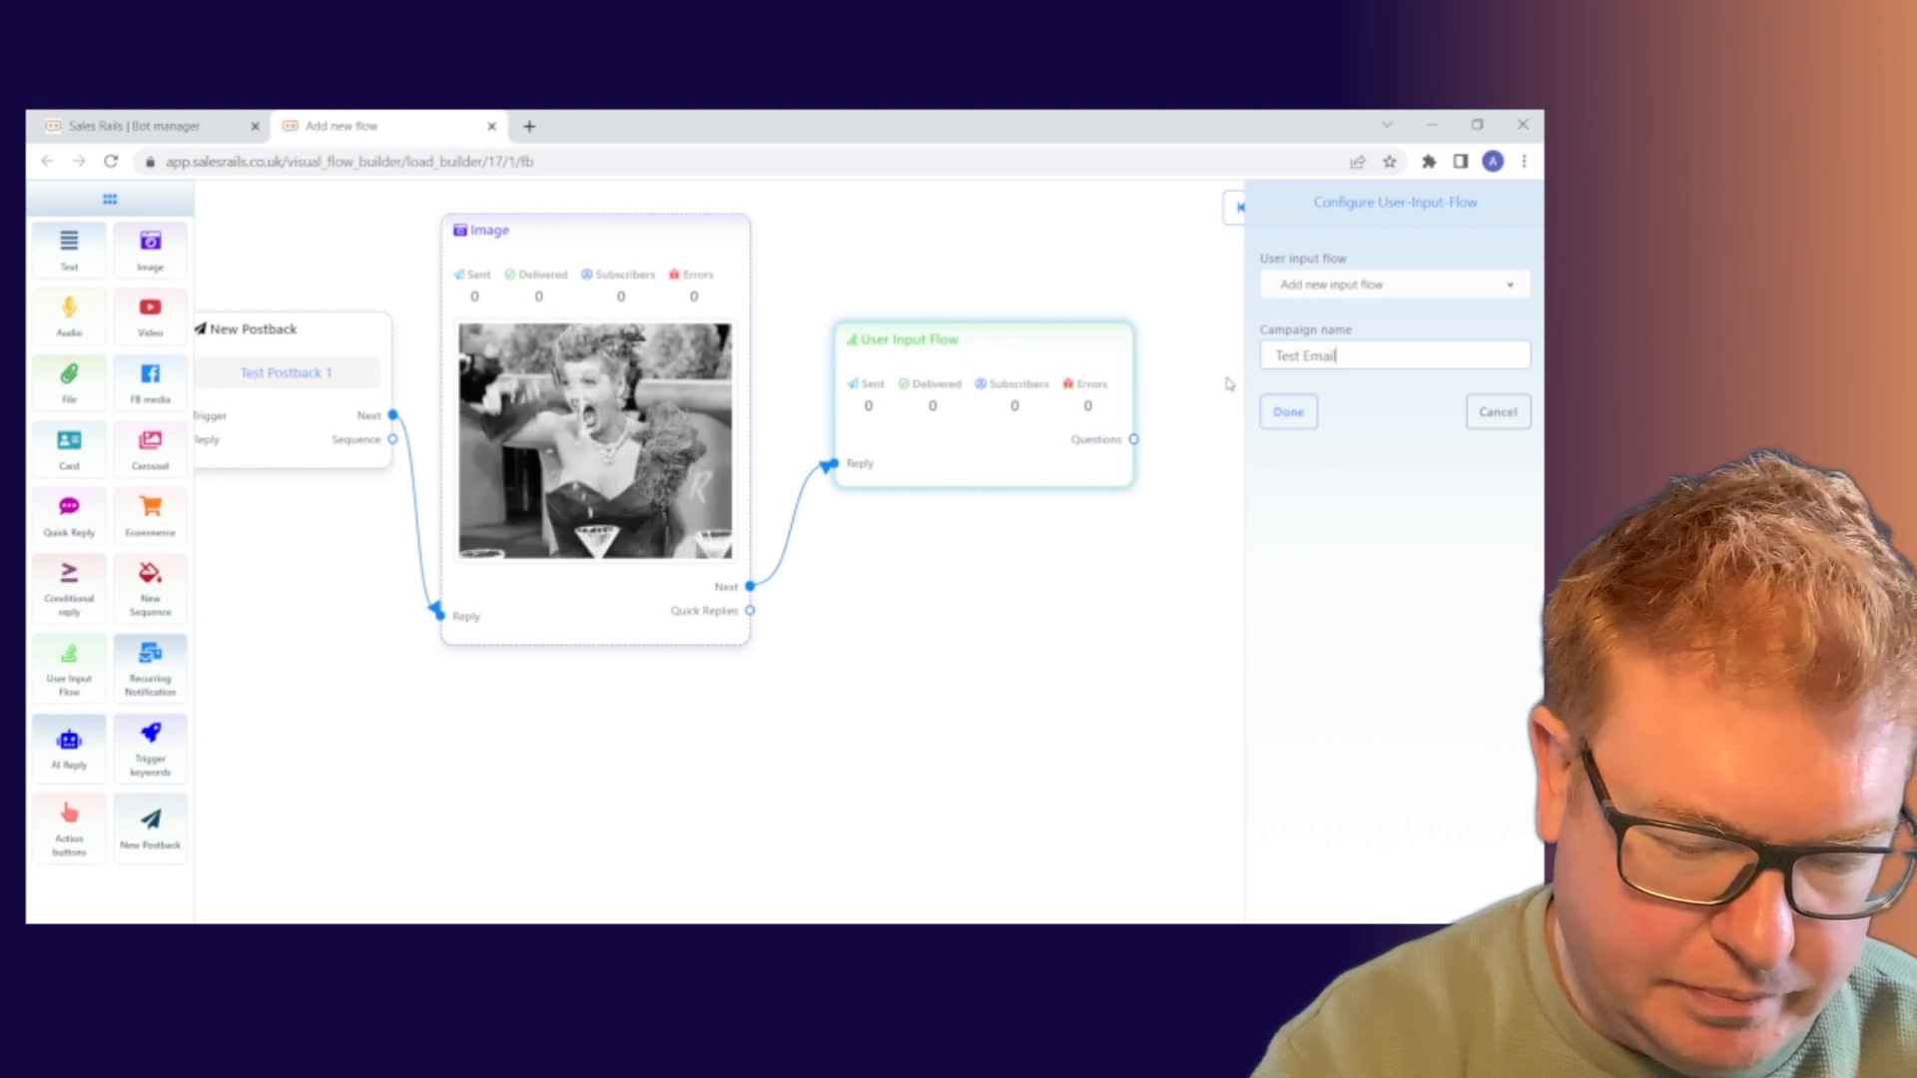
text( Capture)
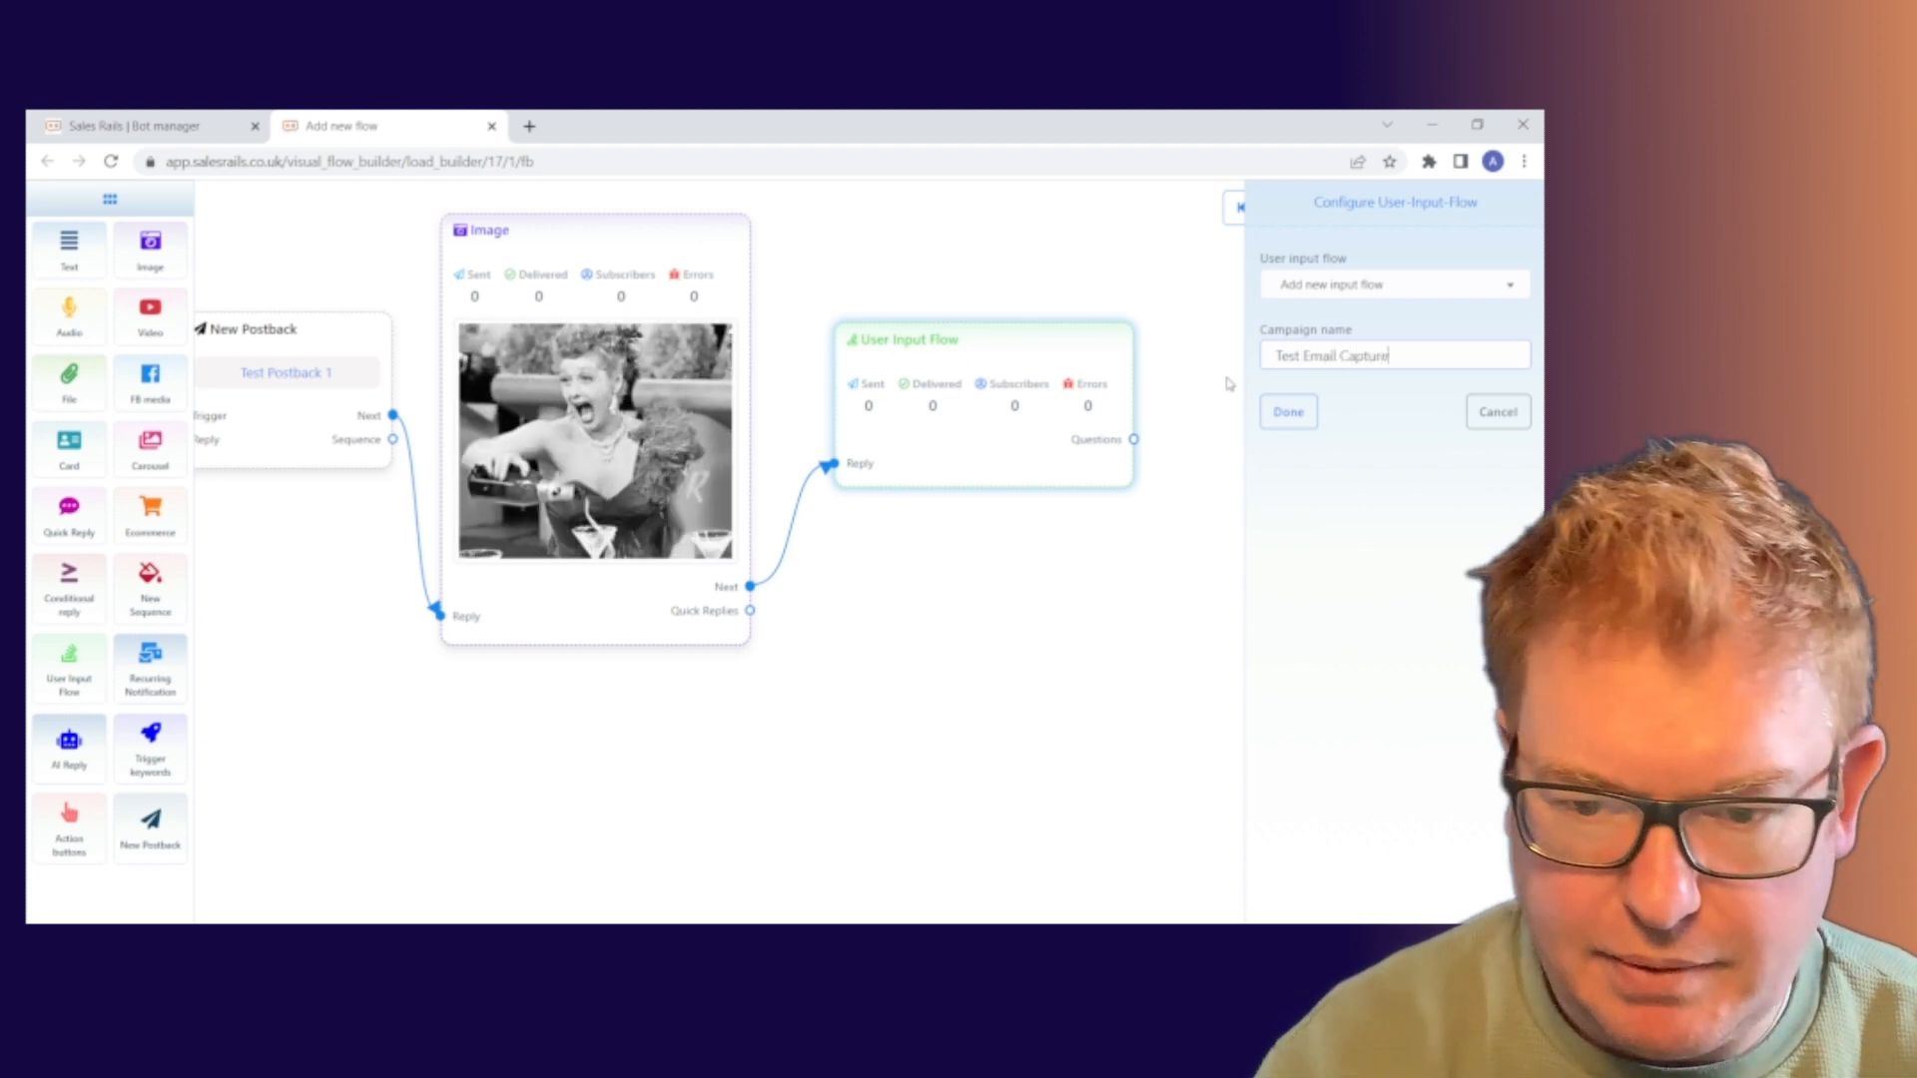
click(1288, 412)
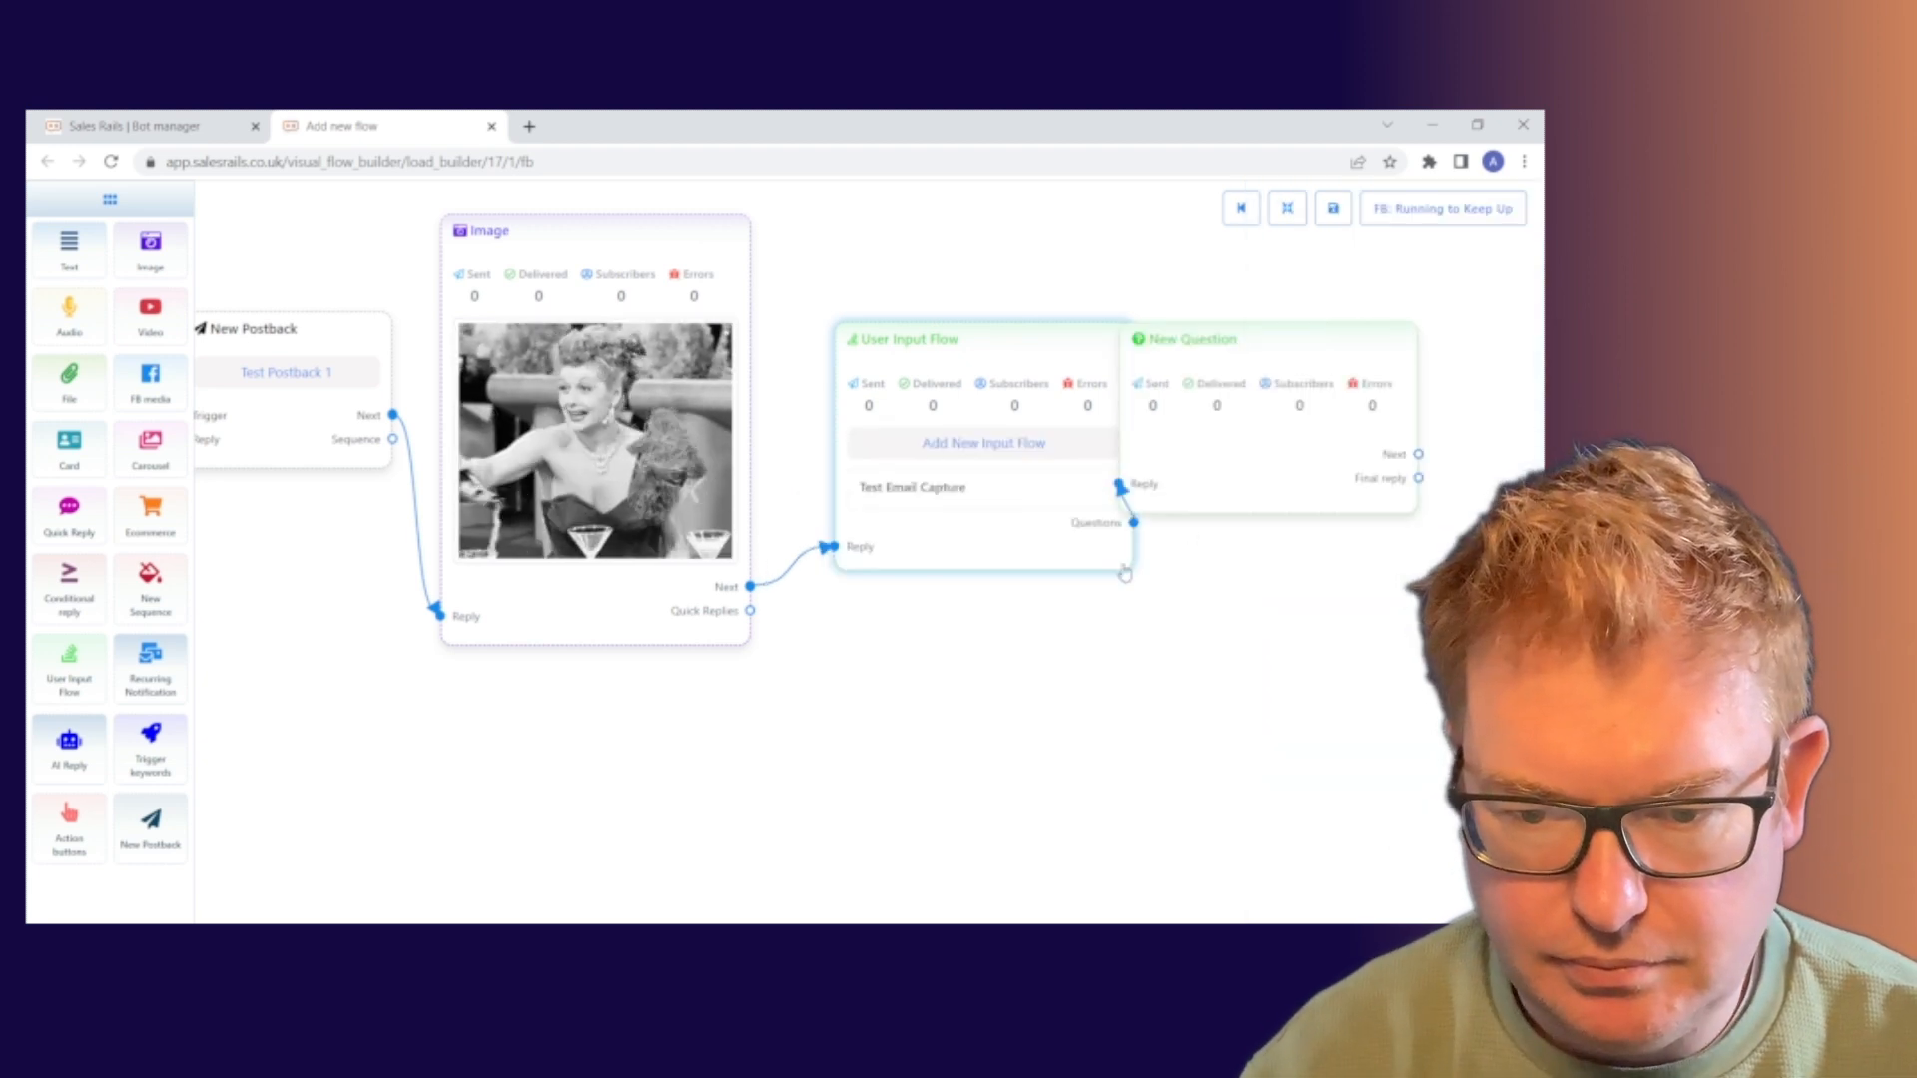
Nudge the New Question node further right of User Input Flow and recentre the canvas
drag(1276, 335, 1329, 332)
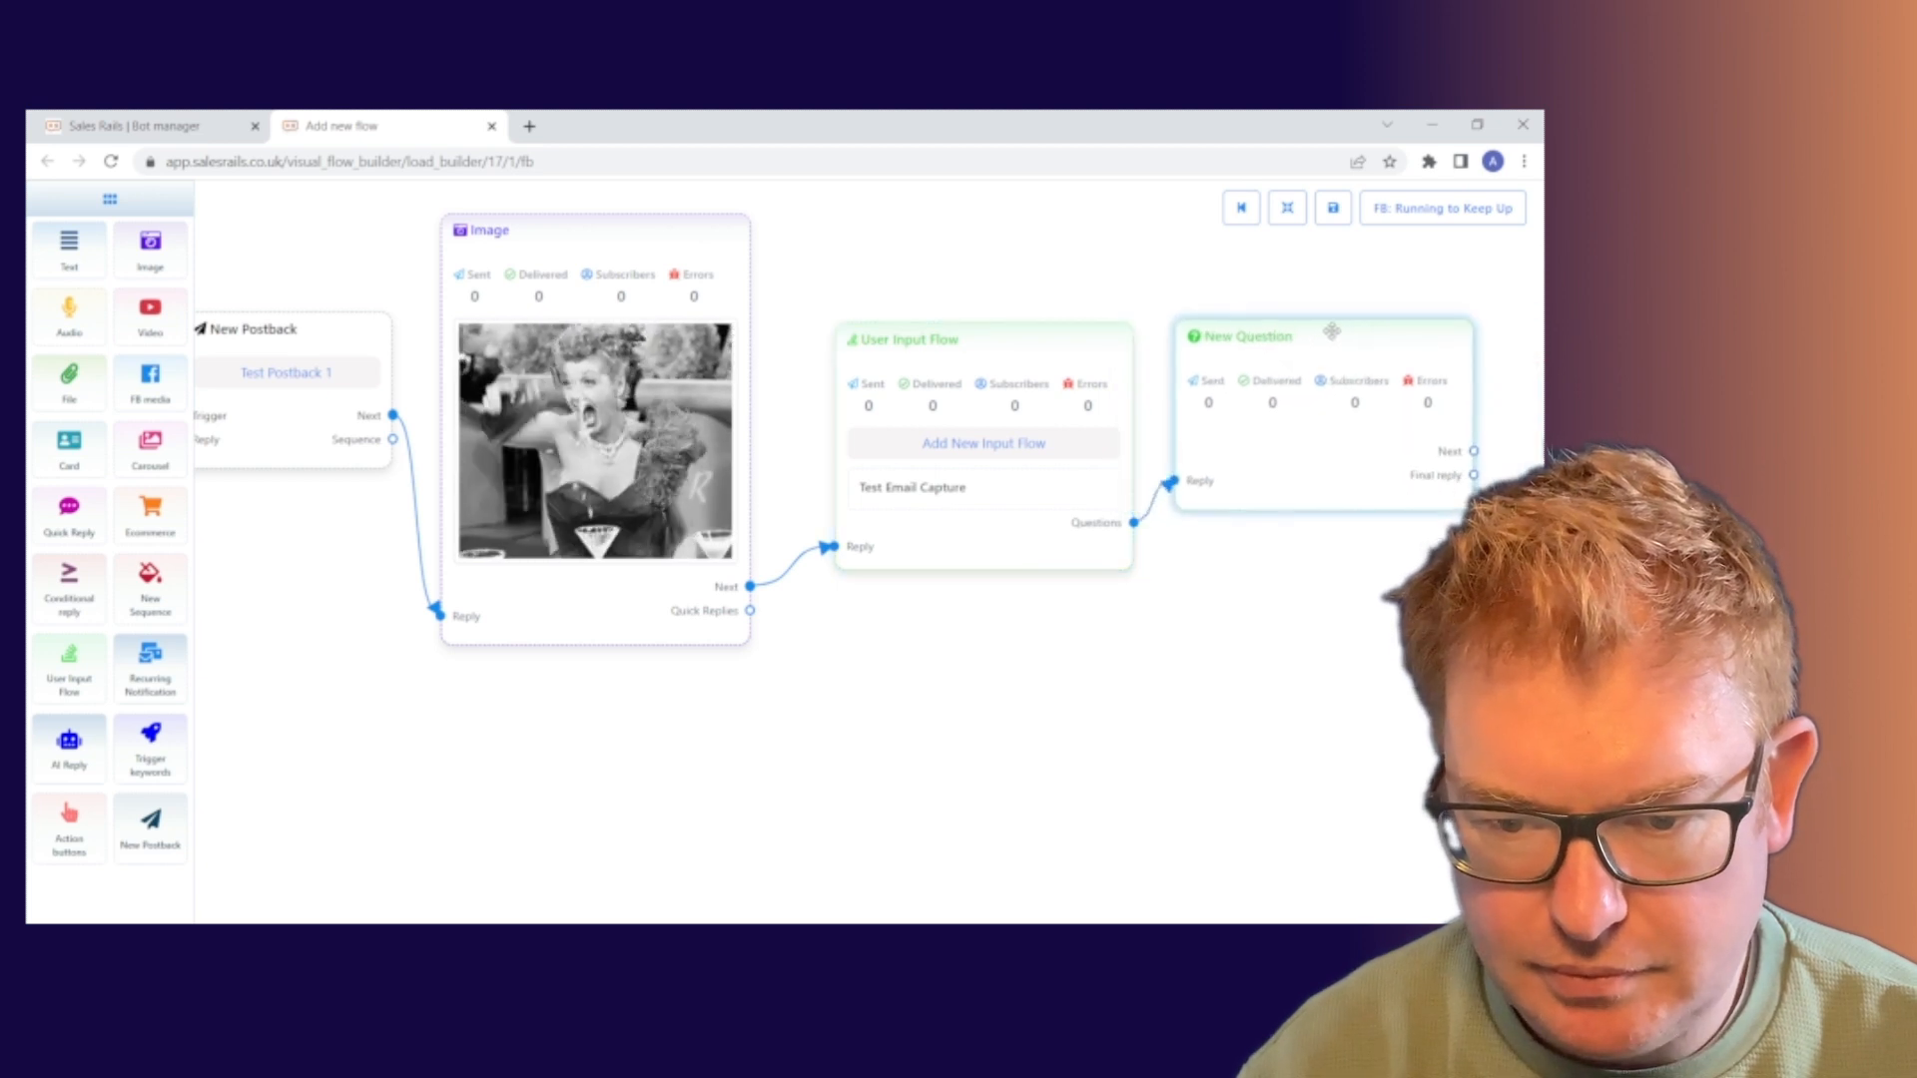
drag(1305, 636, 1059, 619)
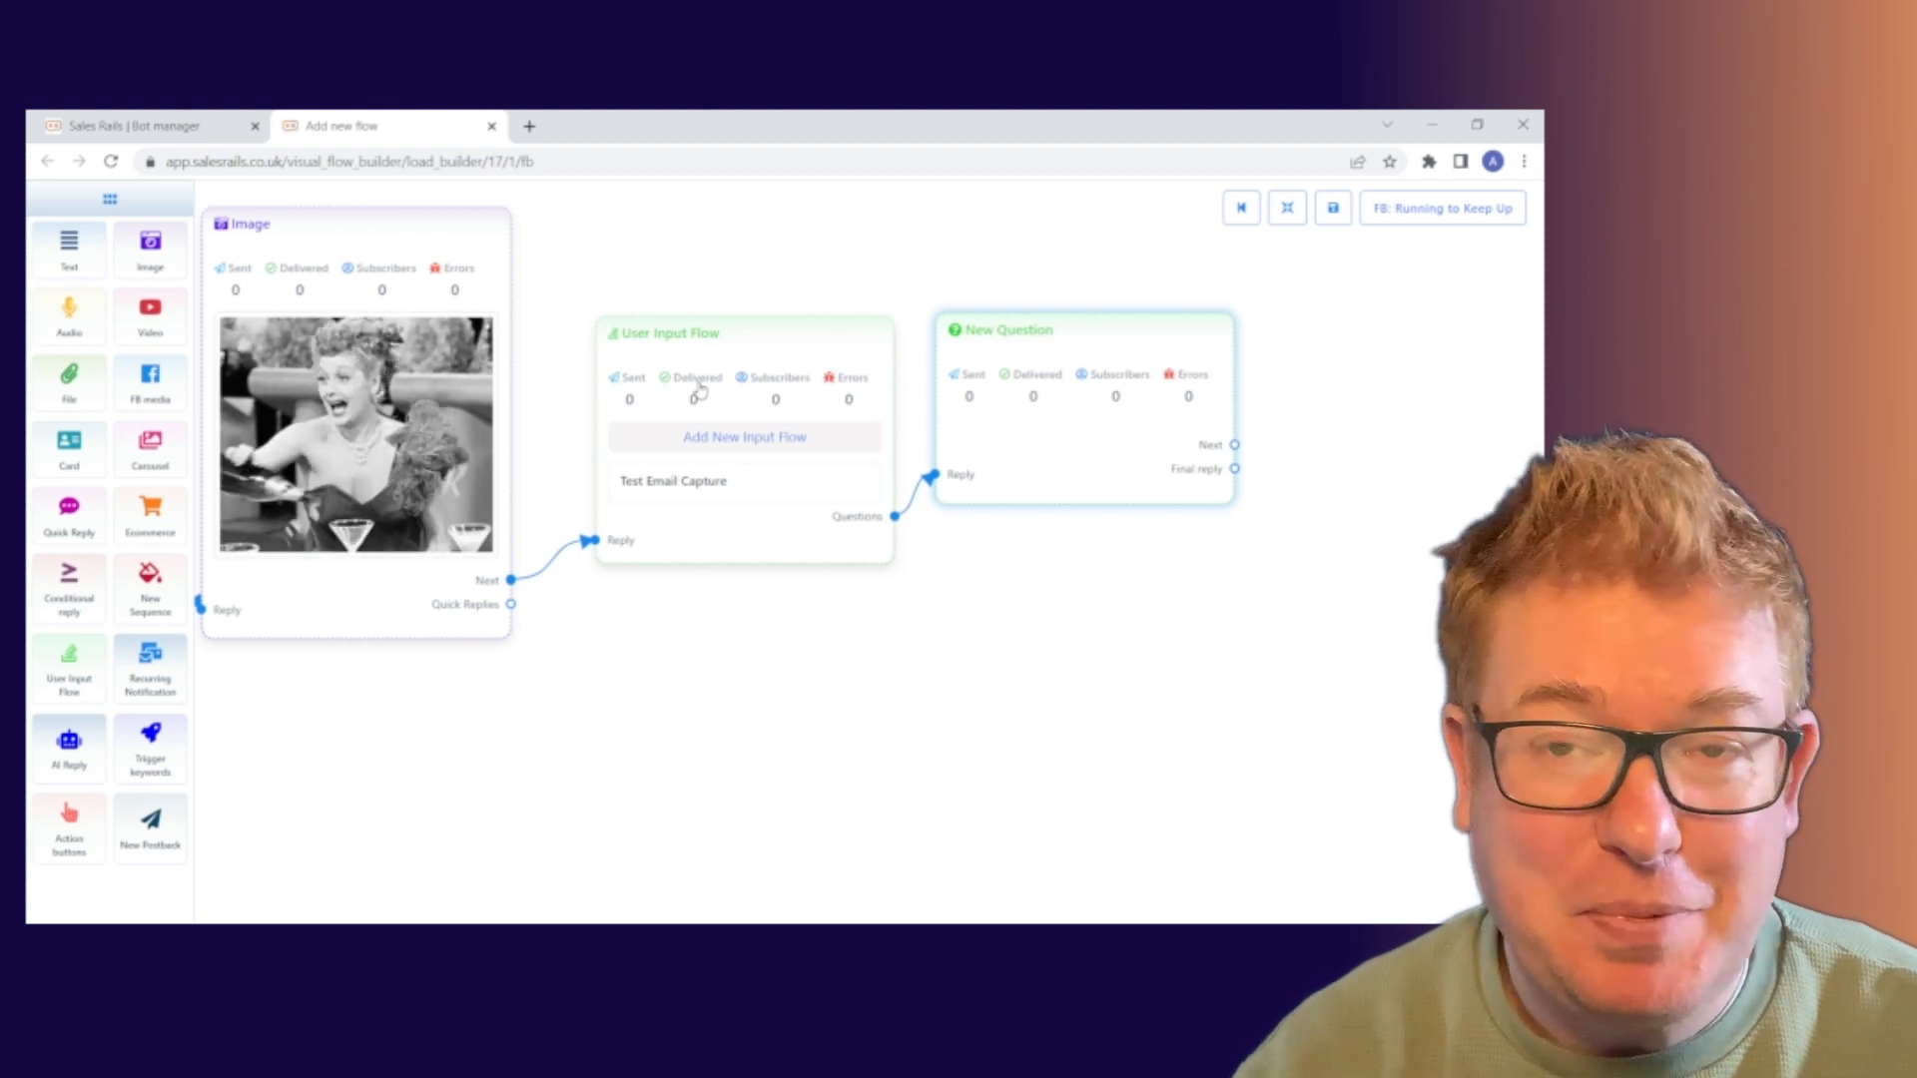
Set the New Question node to Free keyboard input, after briefly trying Multiple choice
click(1050, 459)
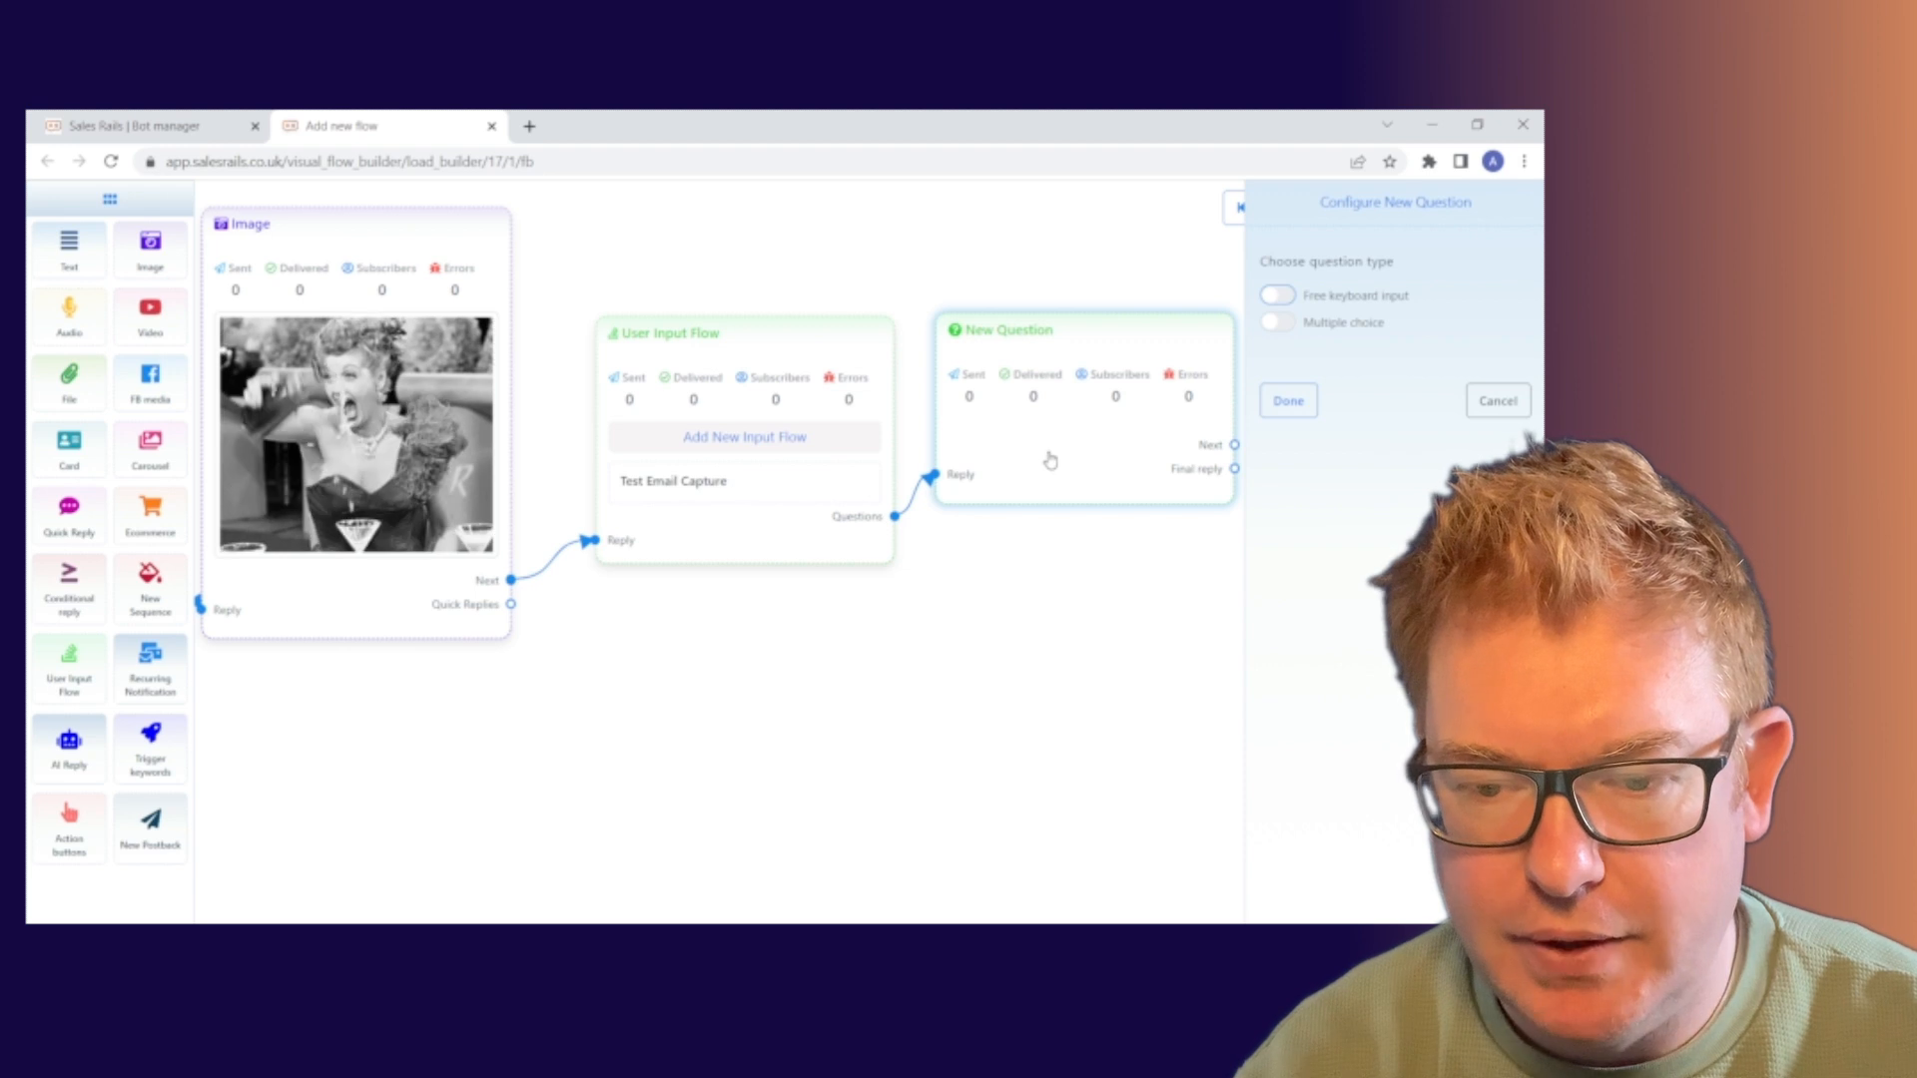
click(1280, 296)
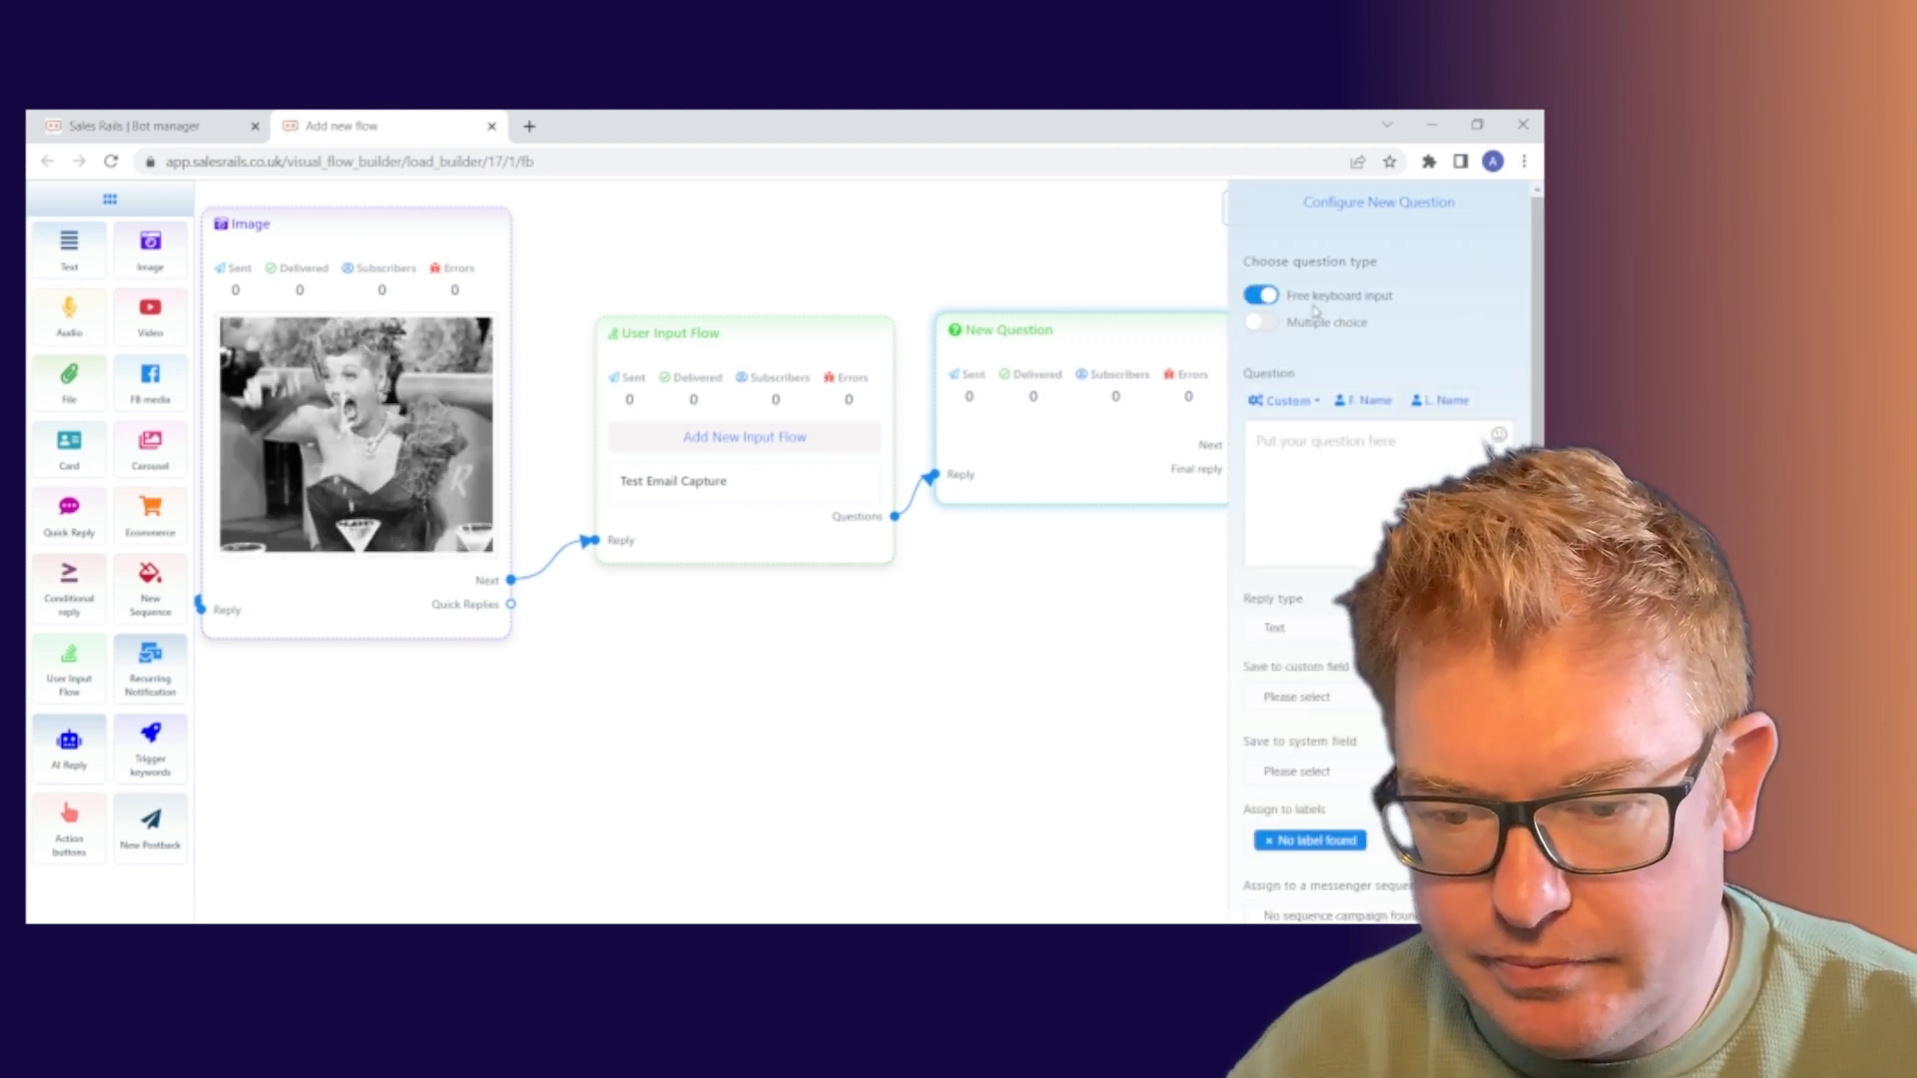
click(1276, 326)
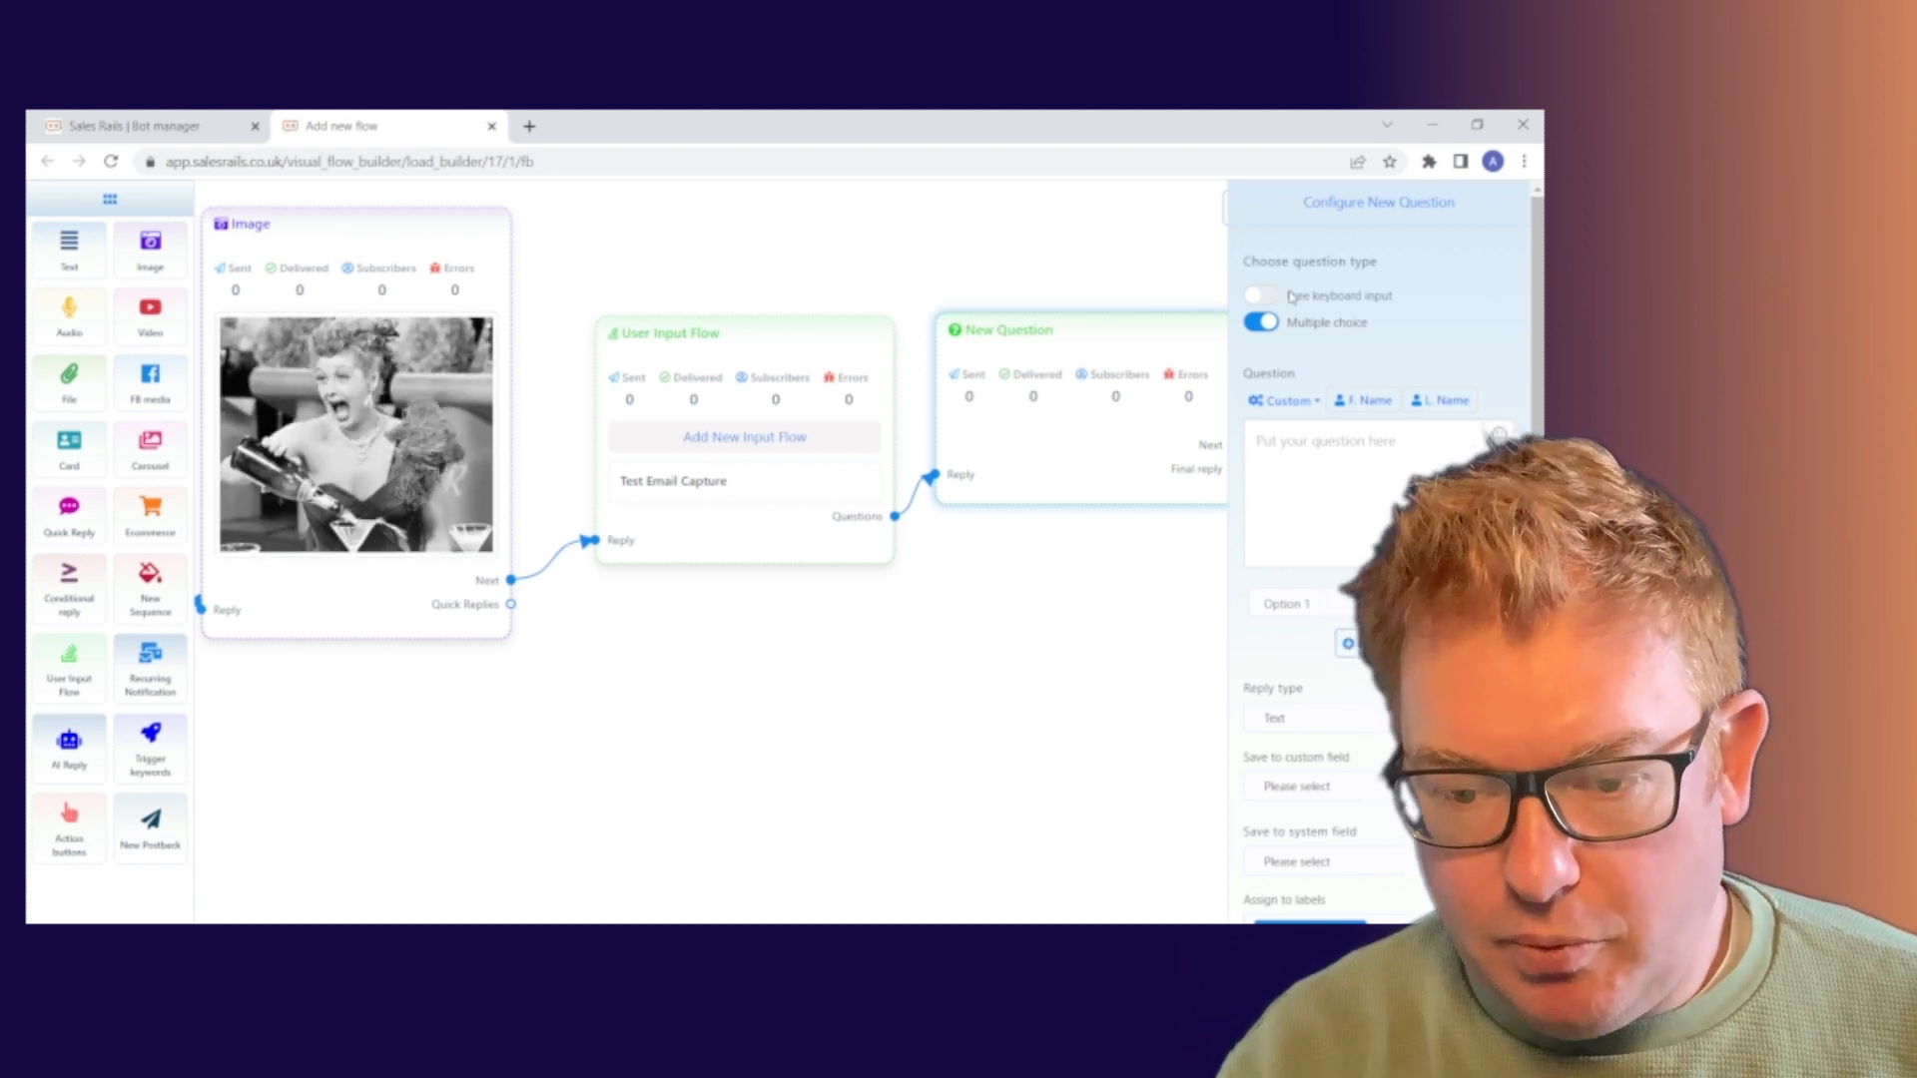
click(1270, 296)
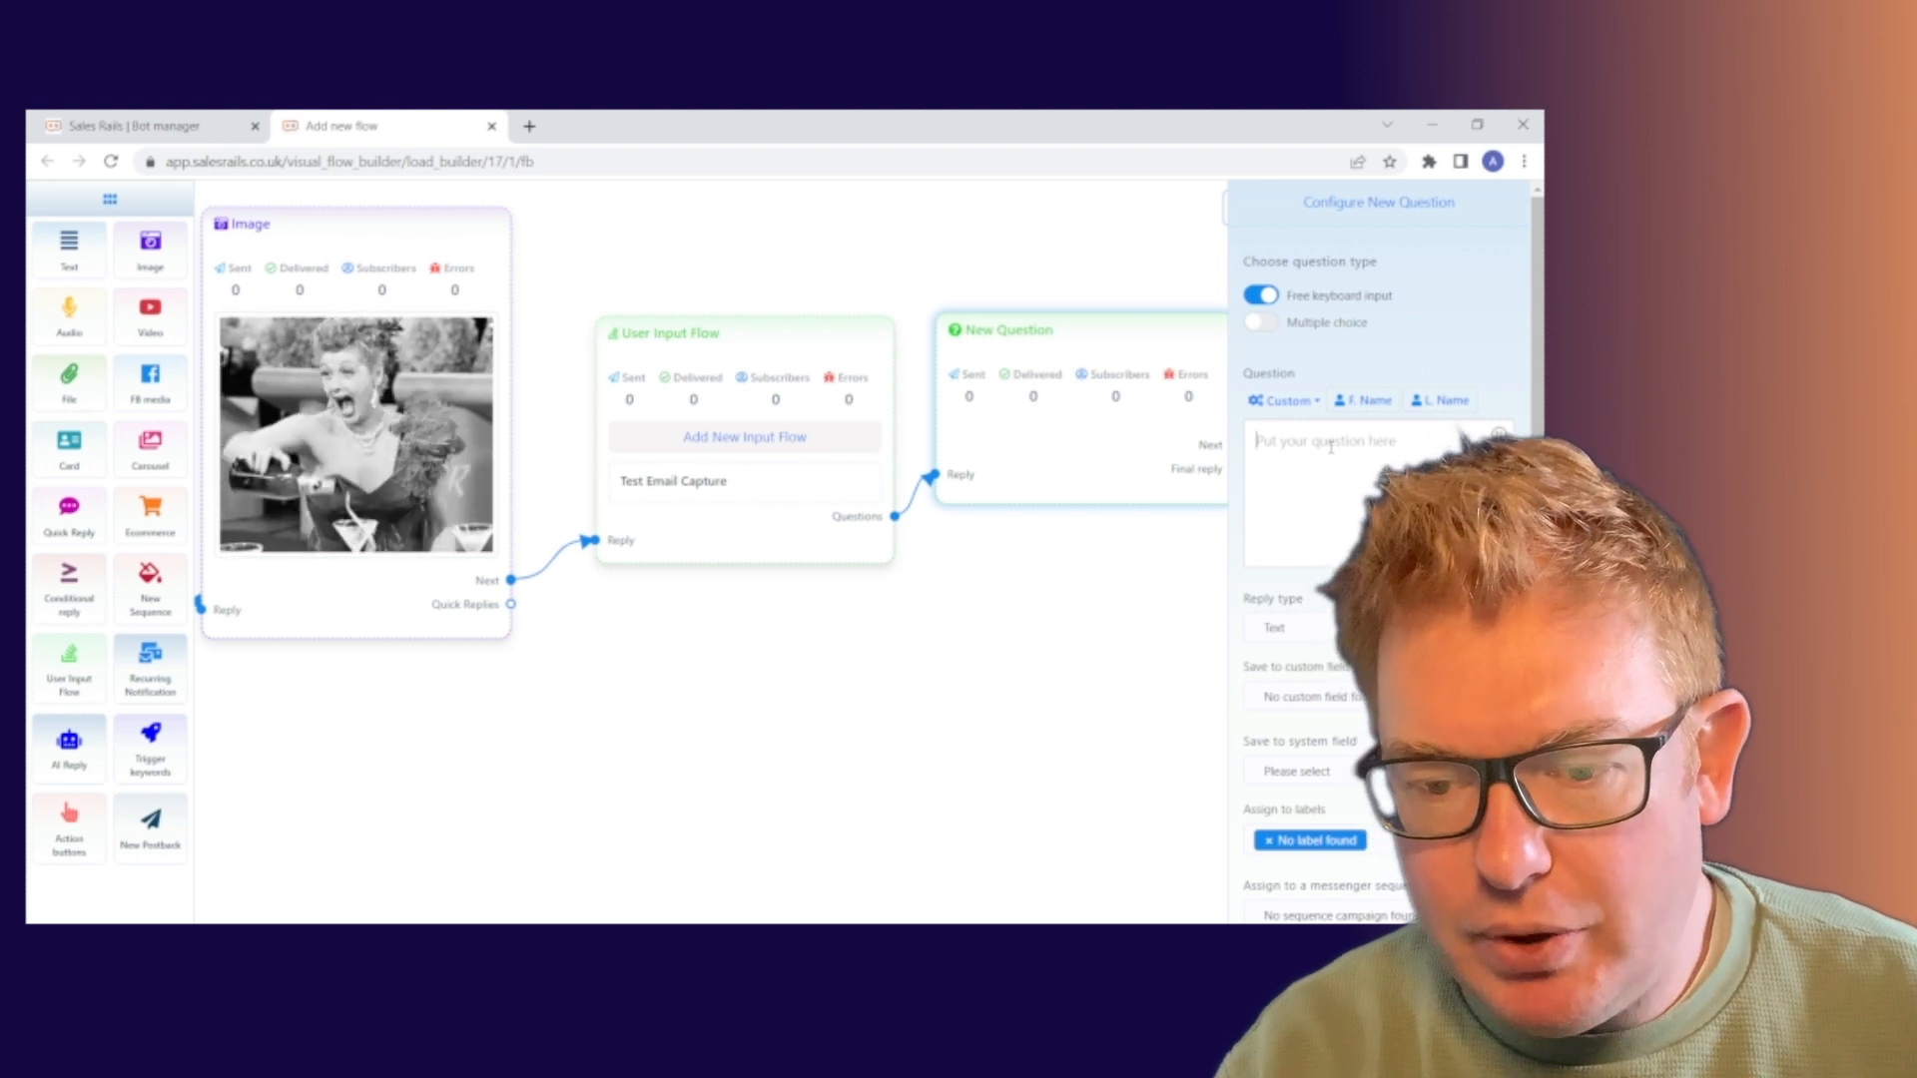
click(1395, 469)
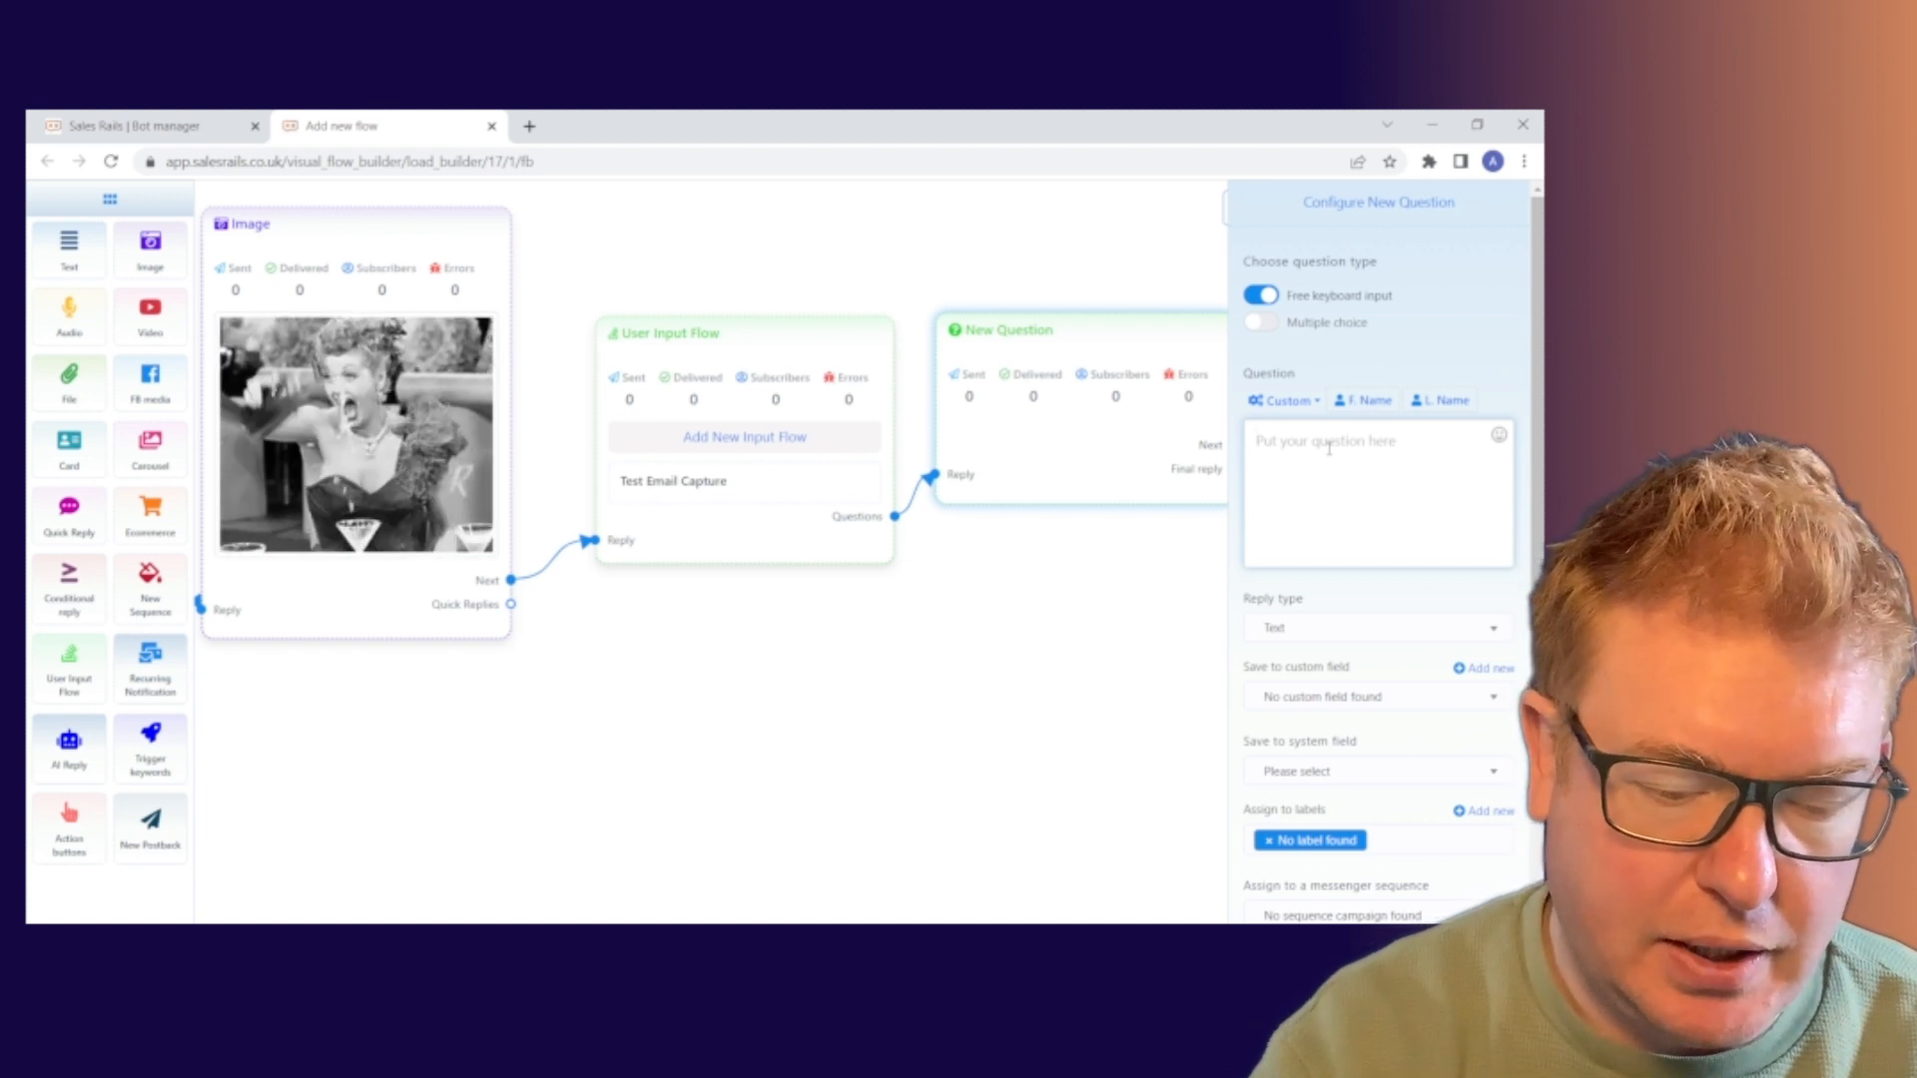
Enter the question 'Awesome! Let's get you signed up. Just conrim your email address below' plus three 👇 emojis
text(Awesome)
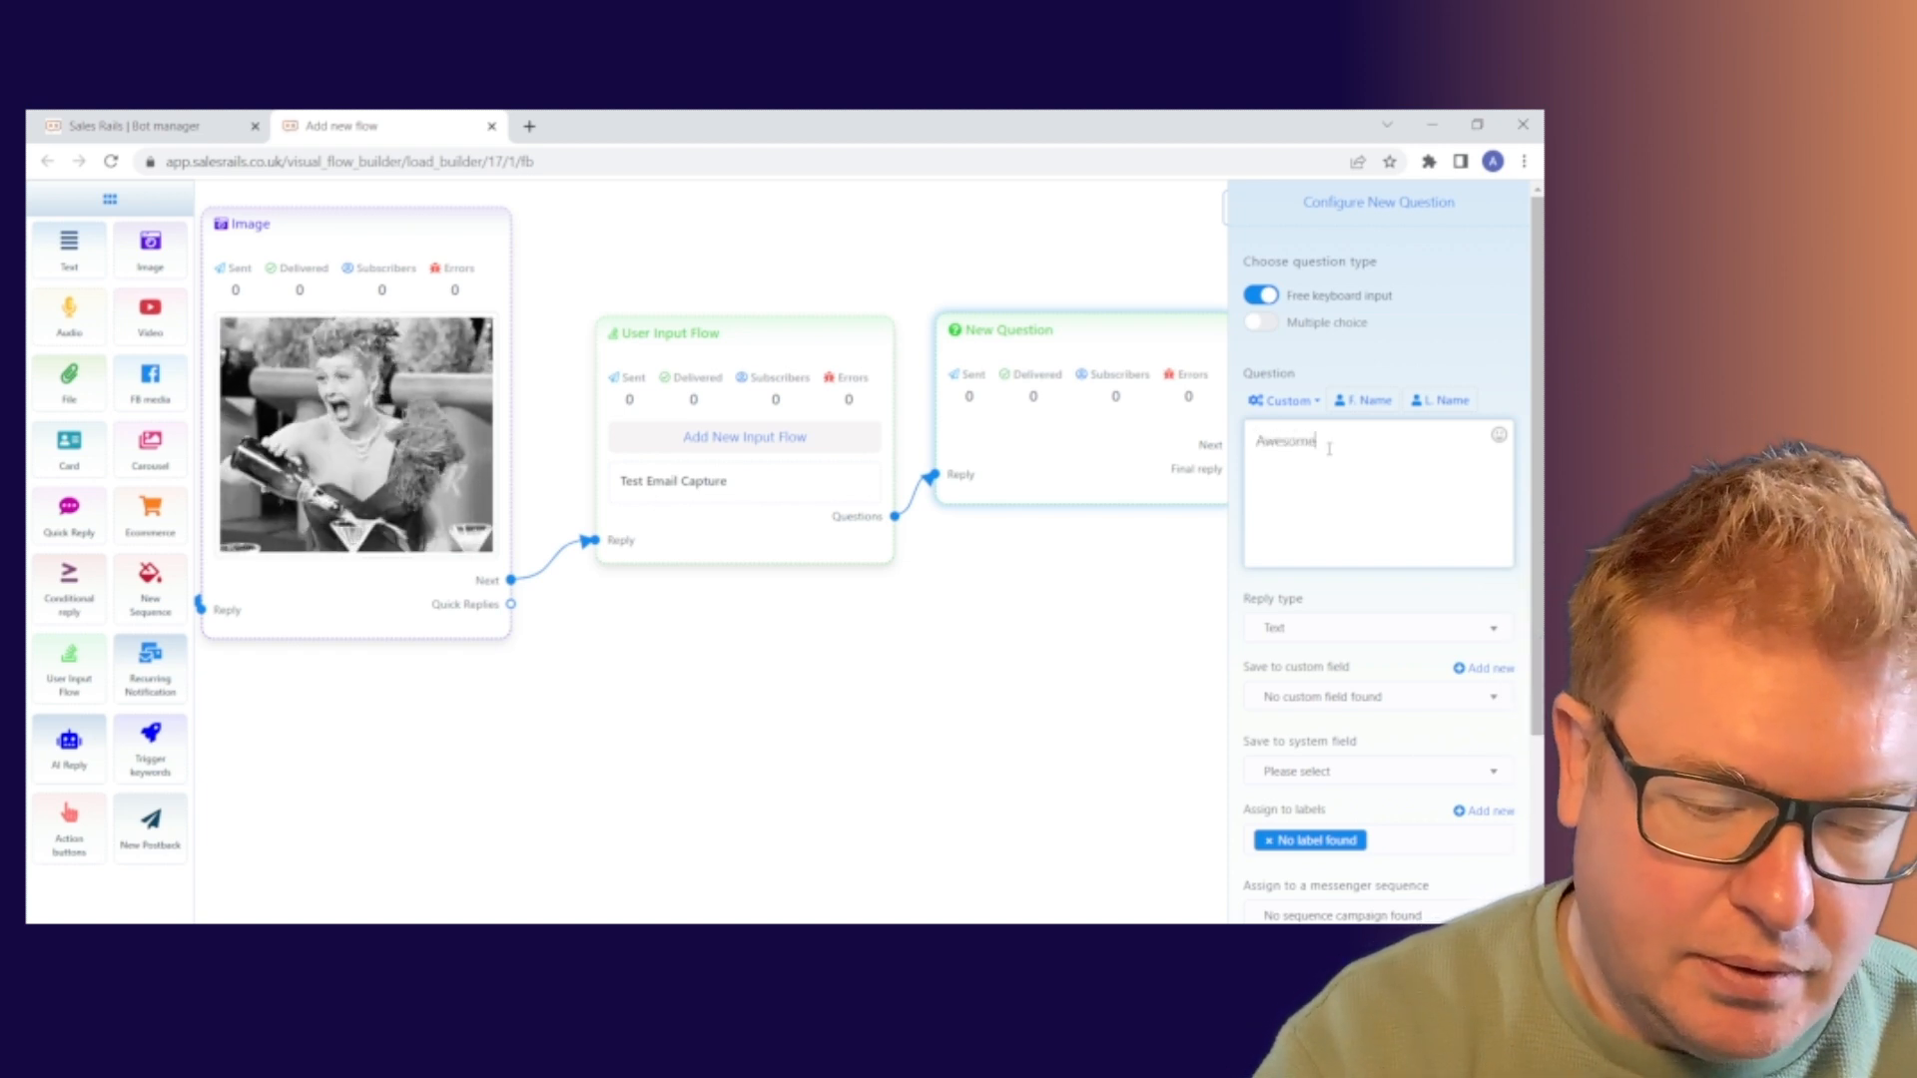
text(! Let)
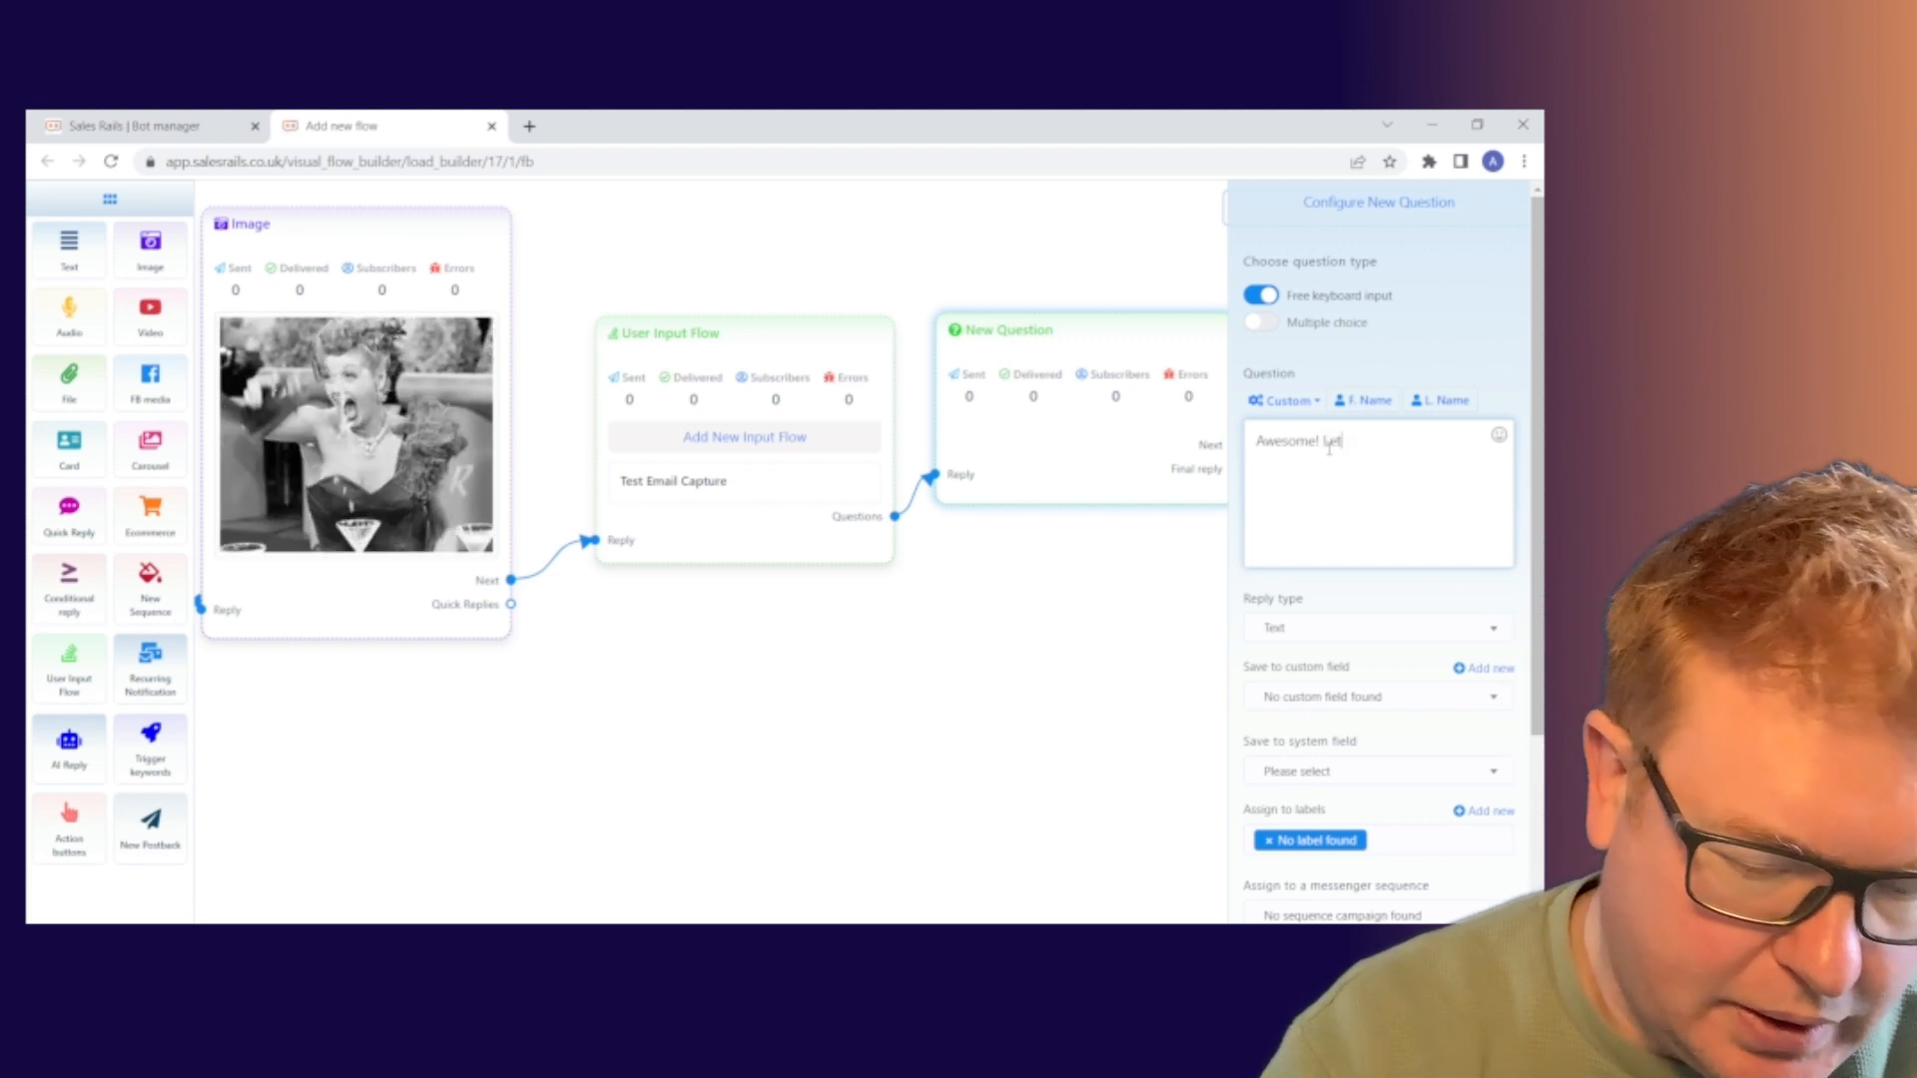
text('s get you signed u)
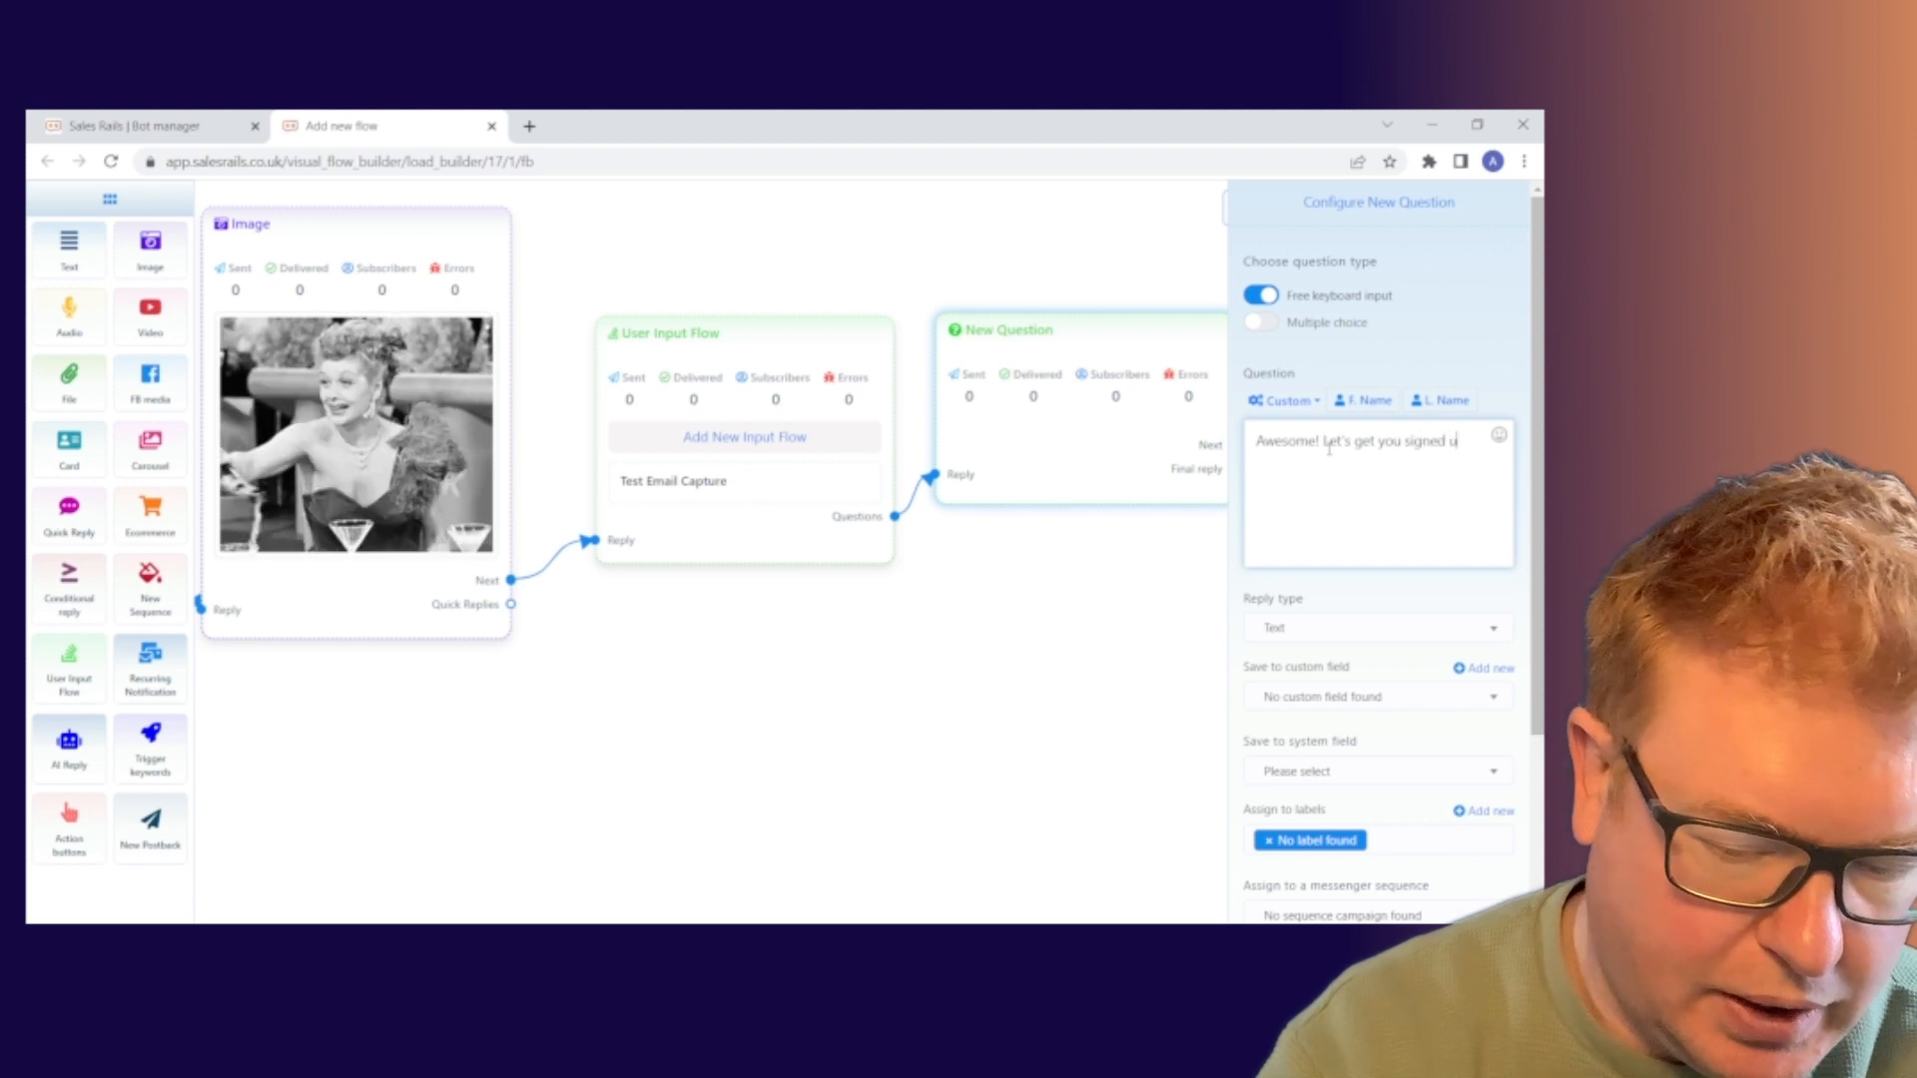
text(p. Ju)
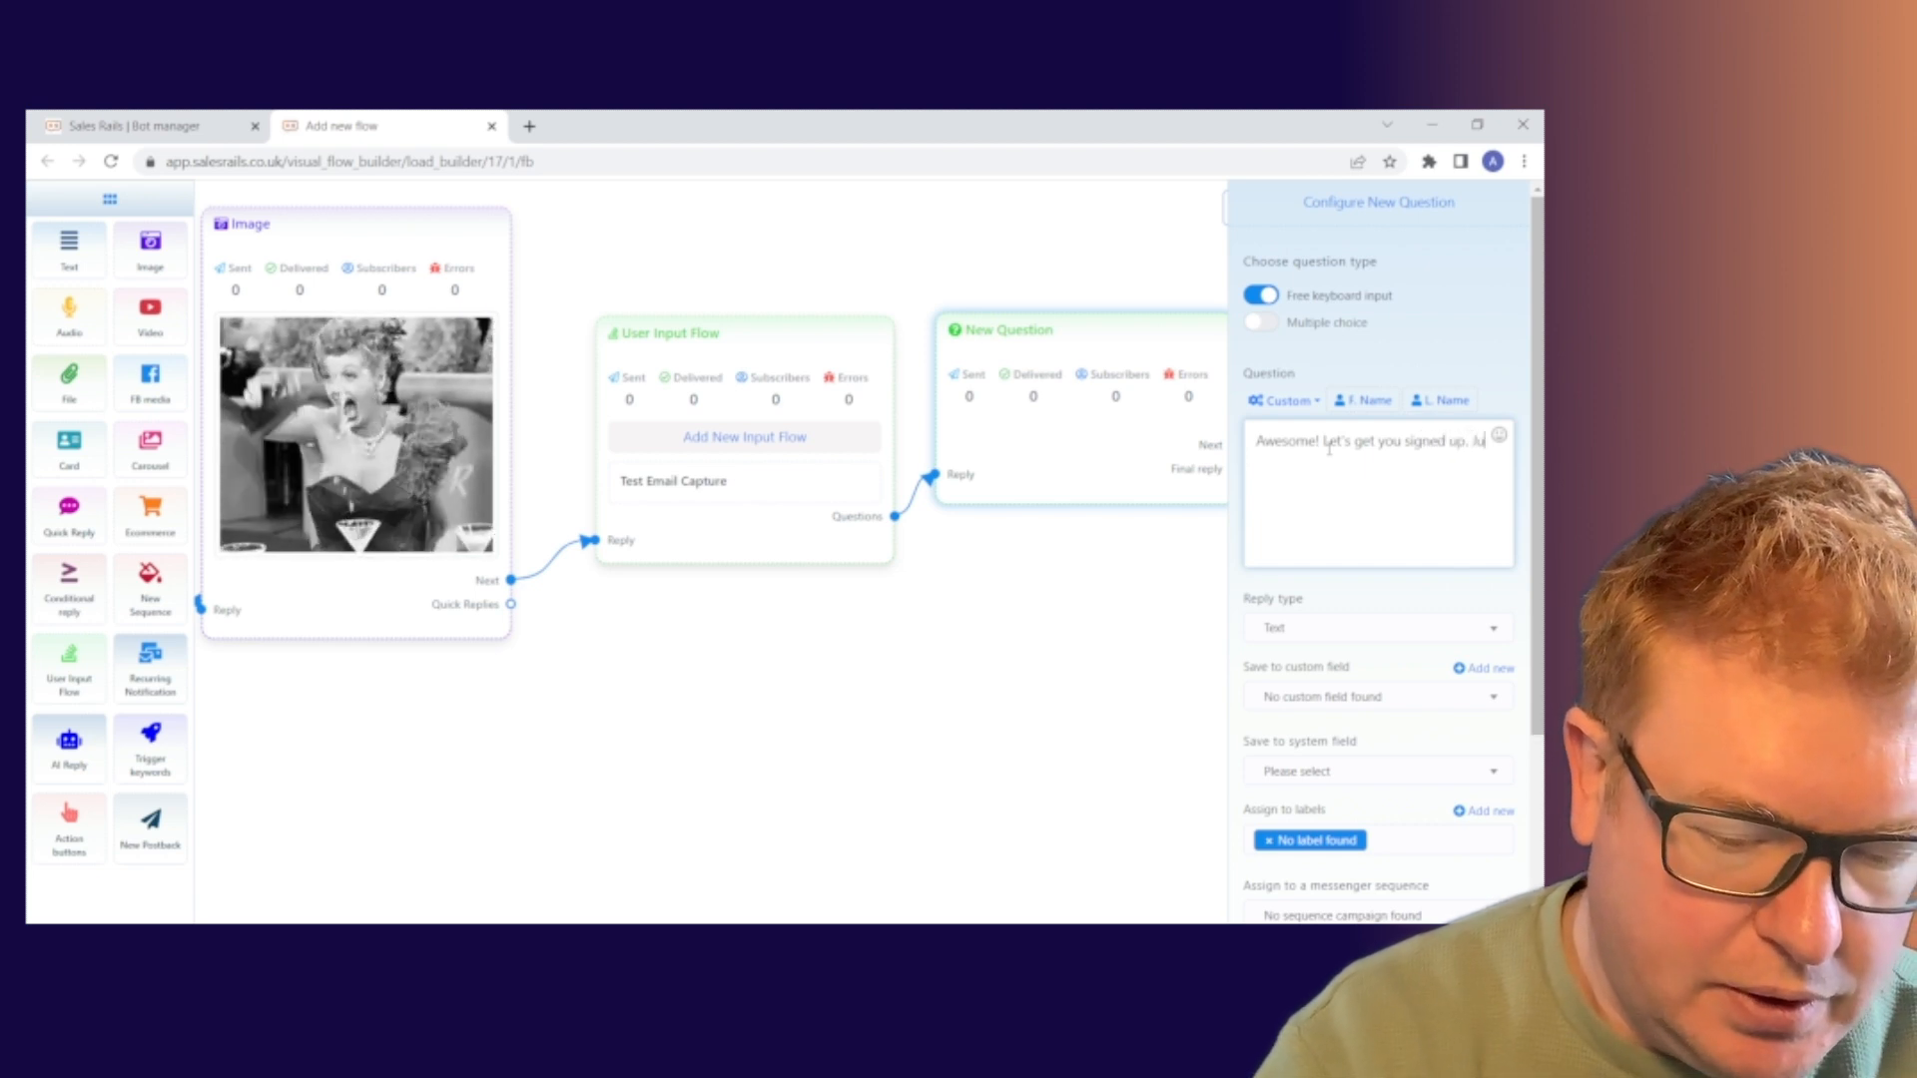
text(st conrim your )
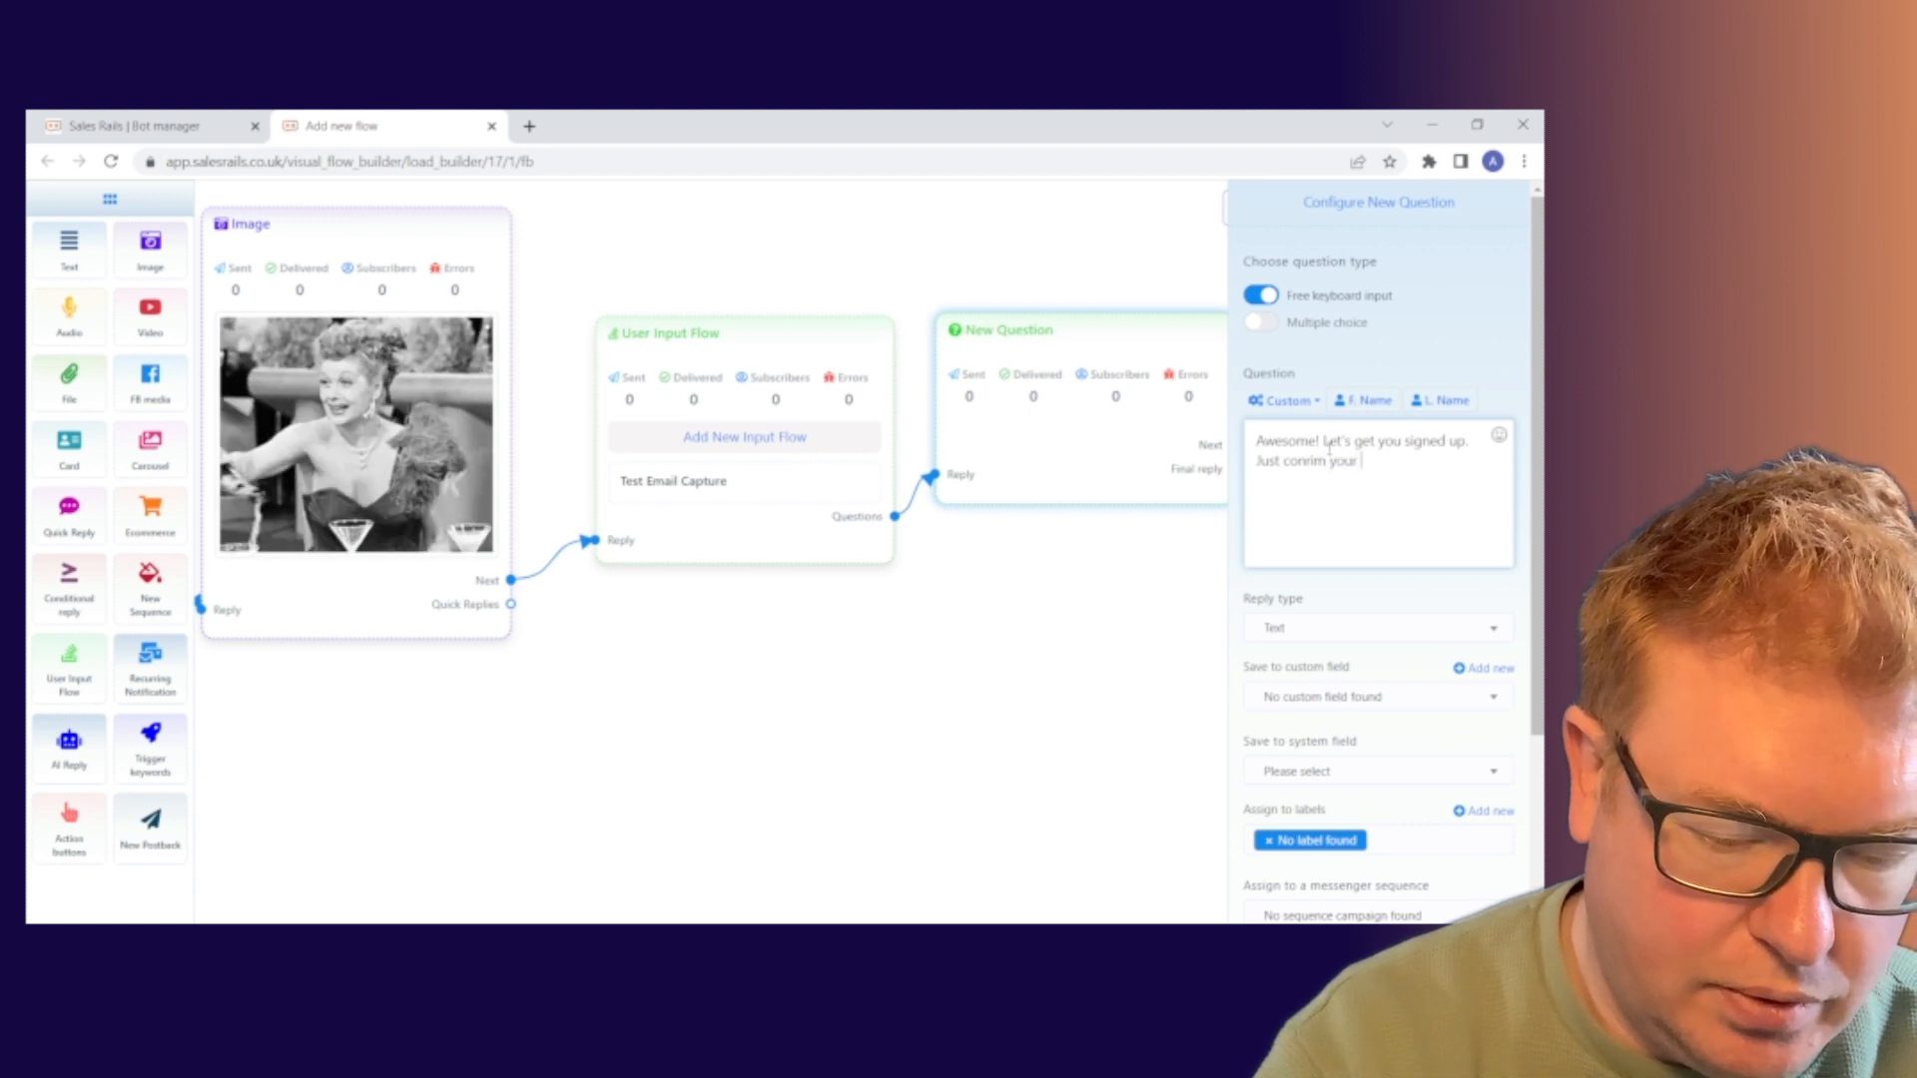
text(email add)
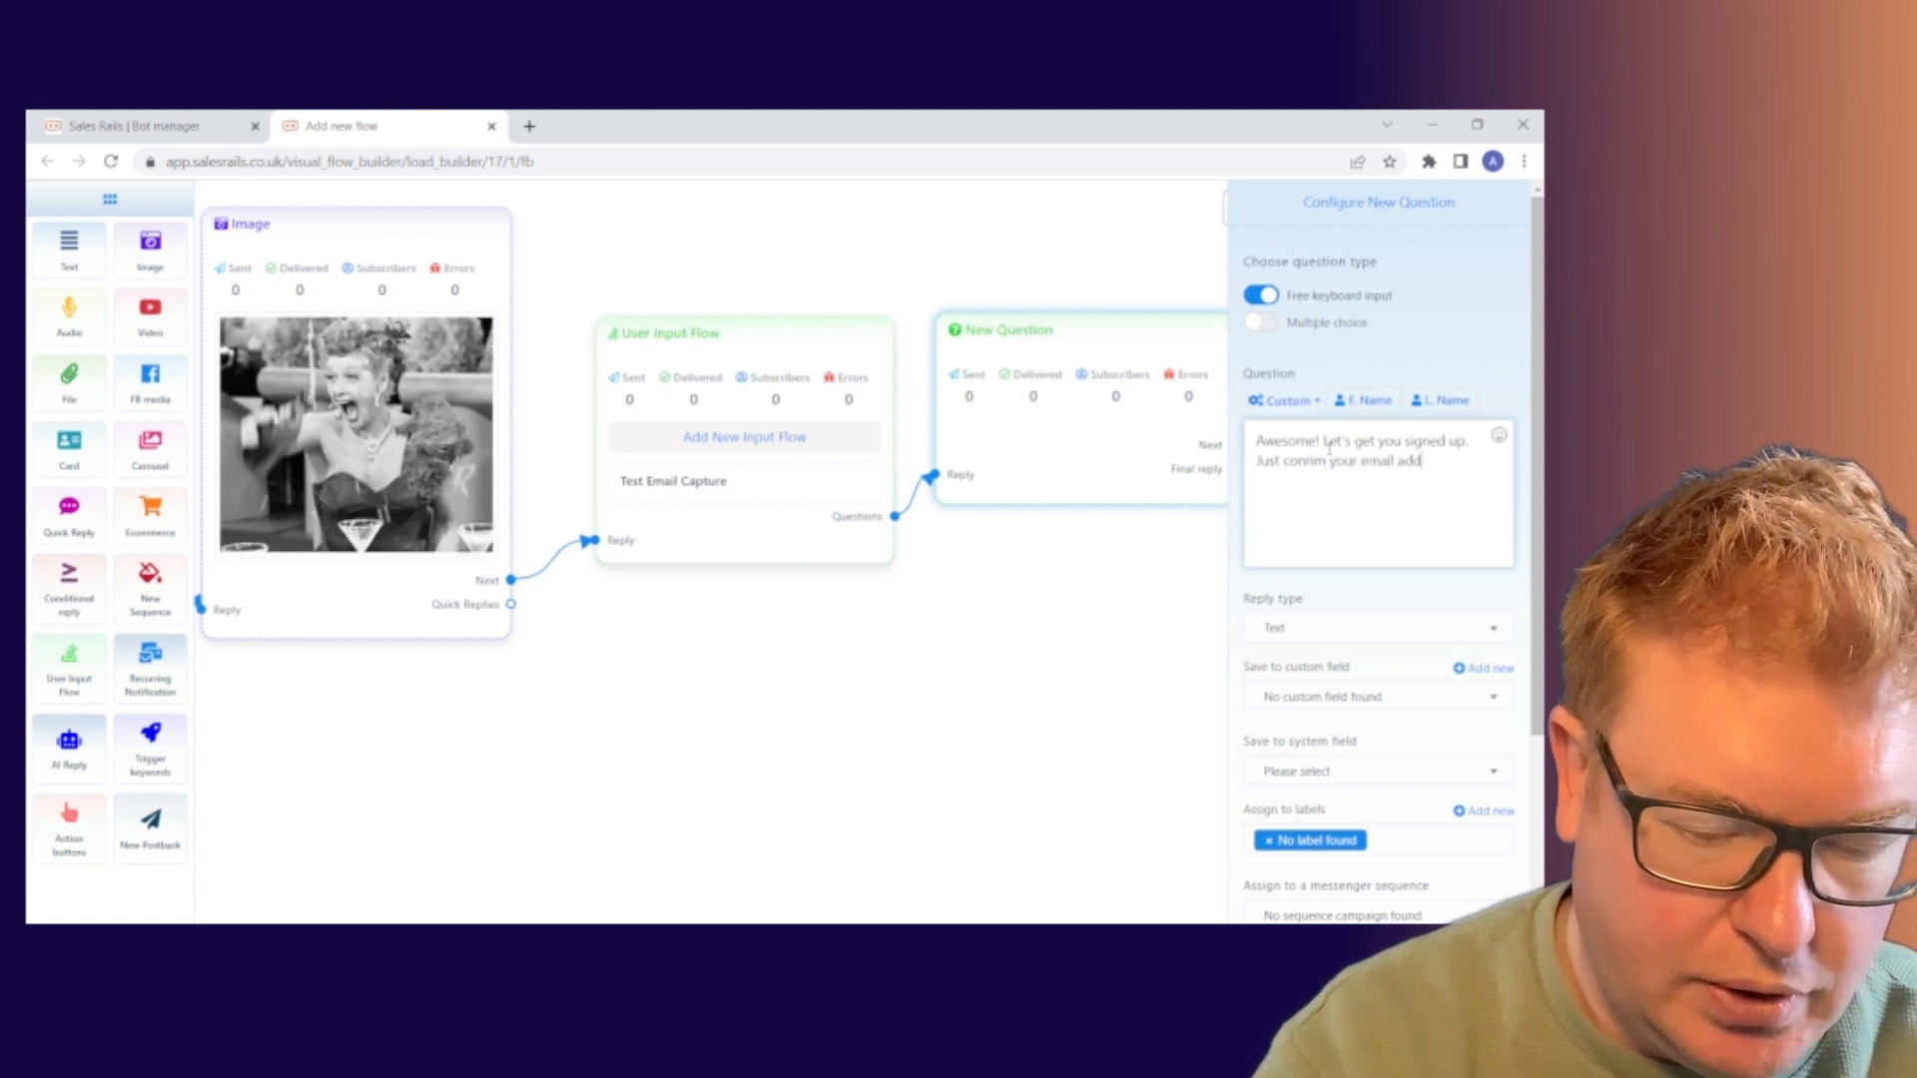
text(ress be)
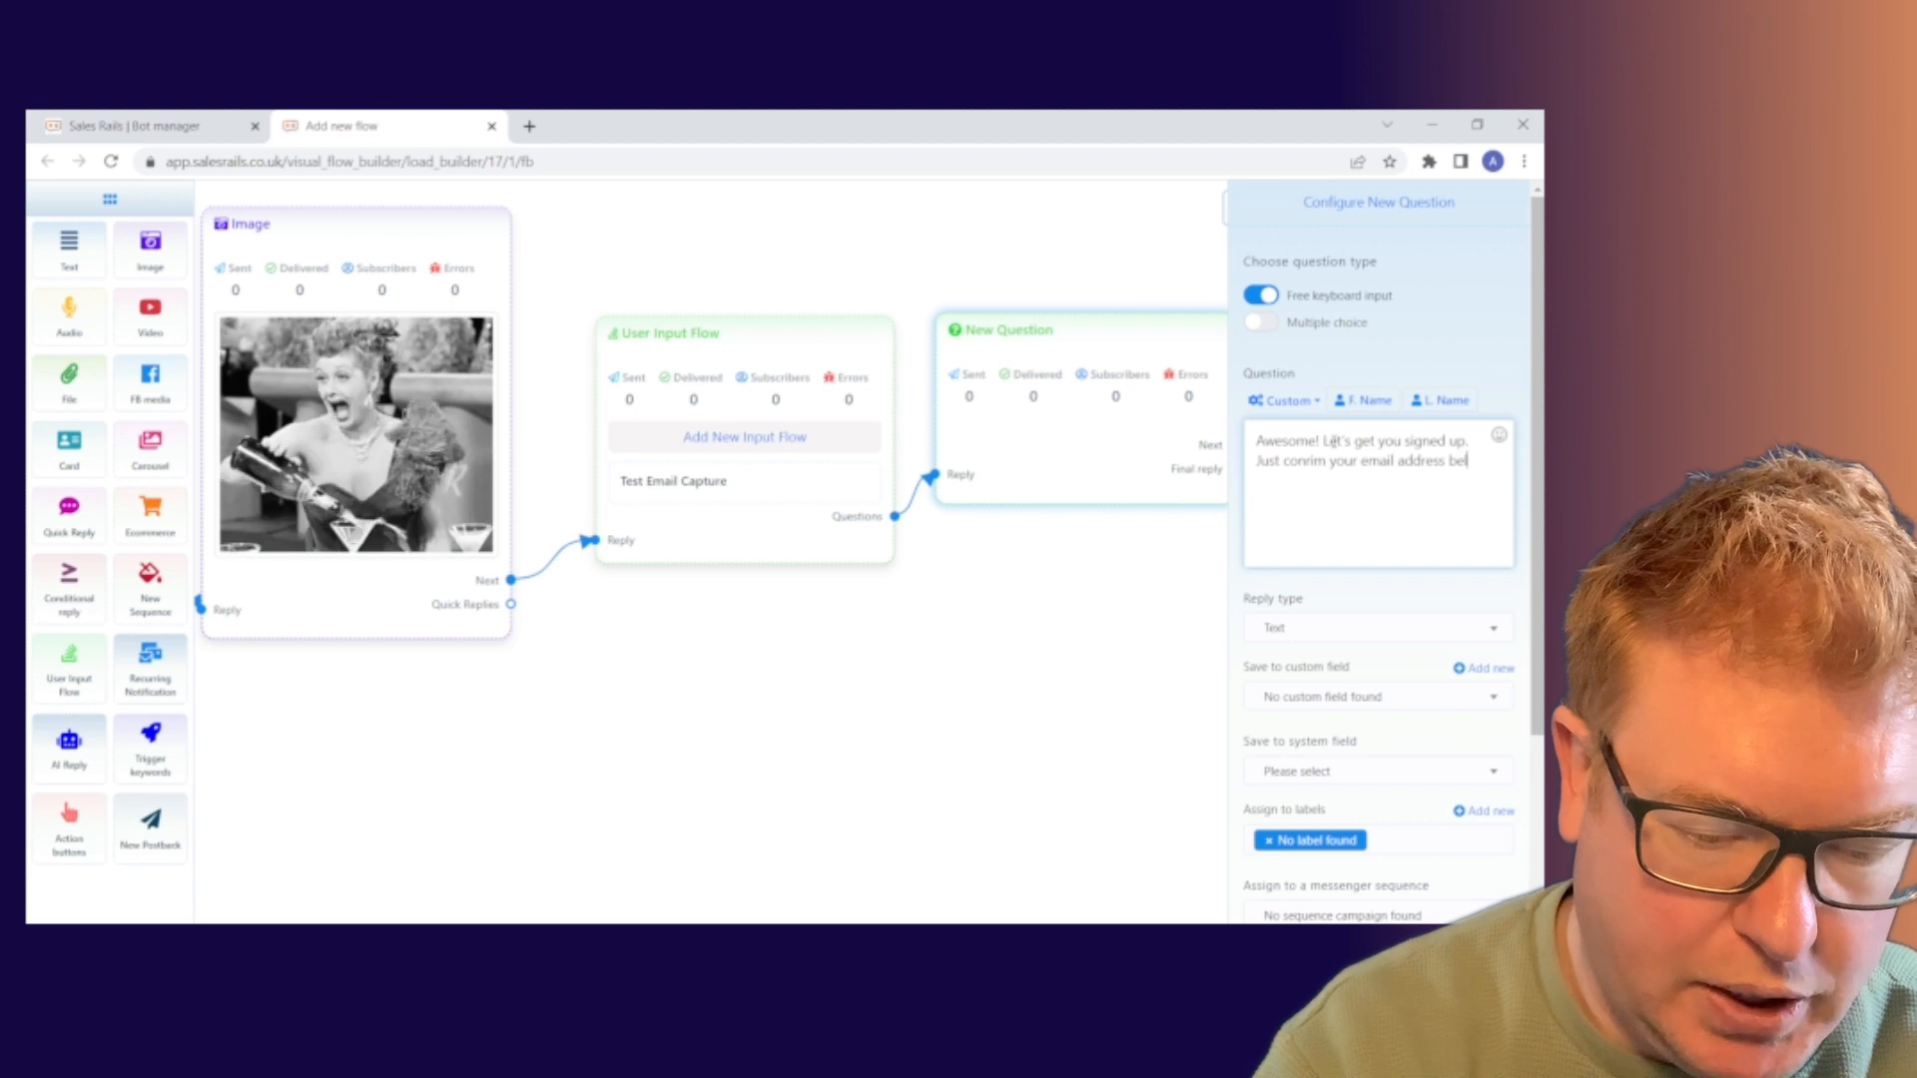
text(low)
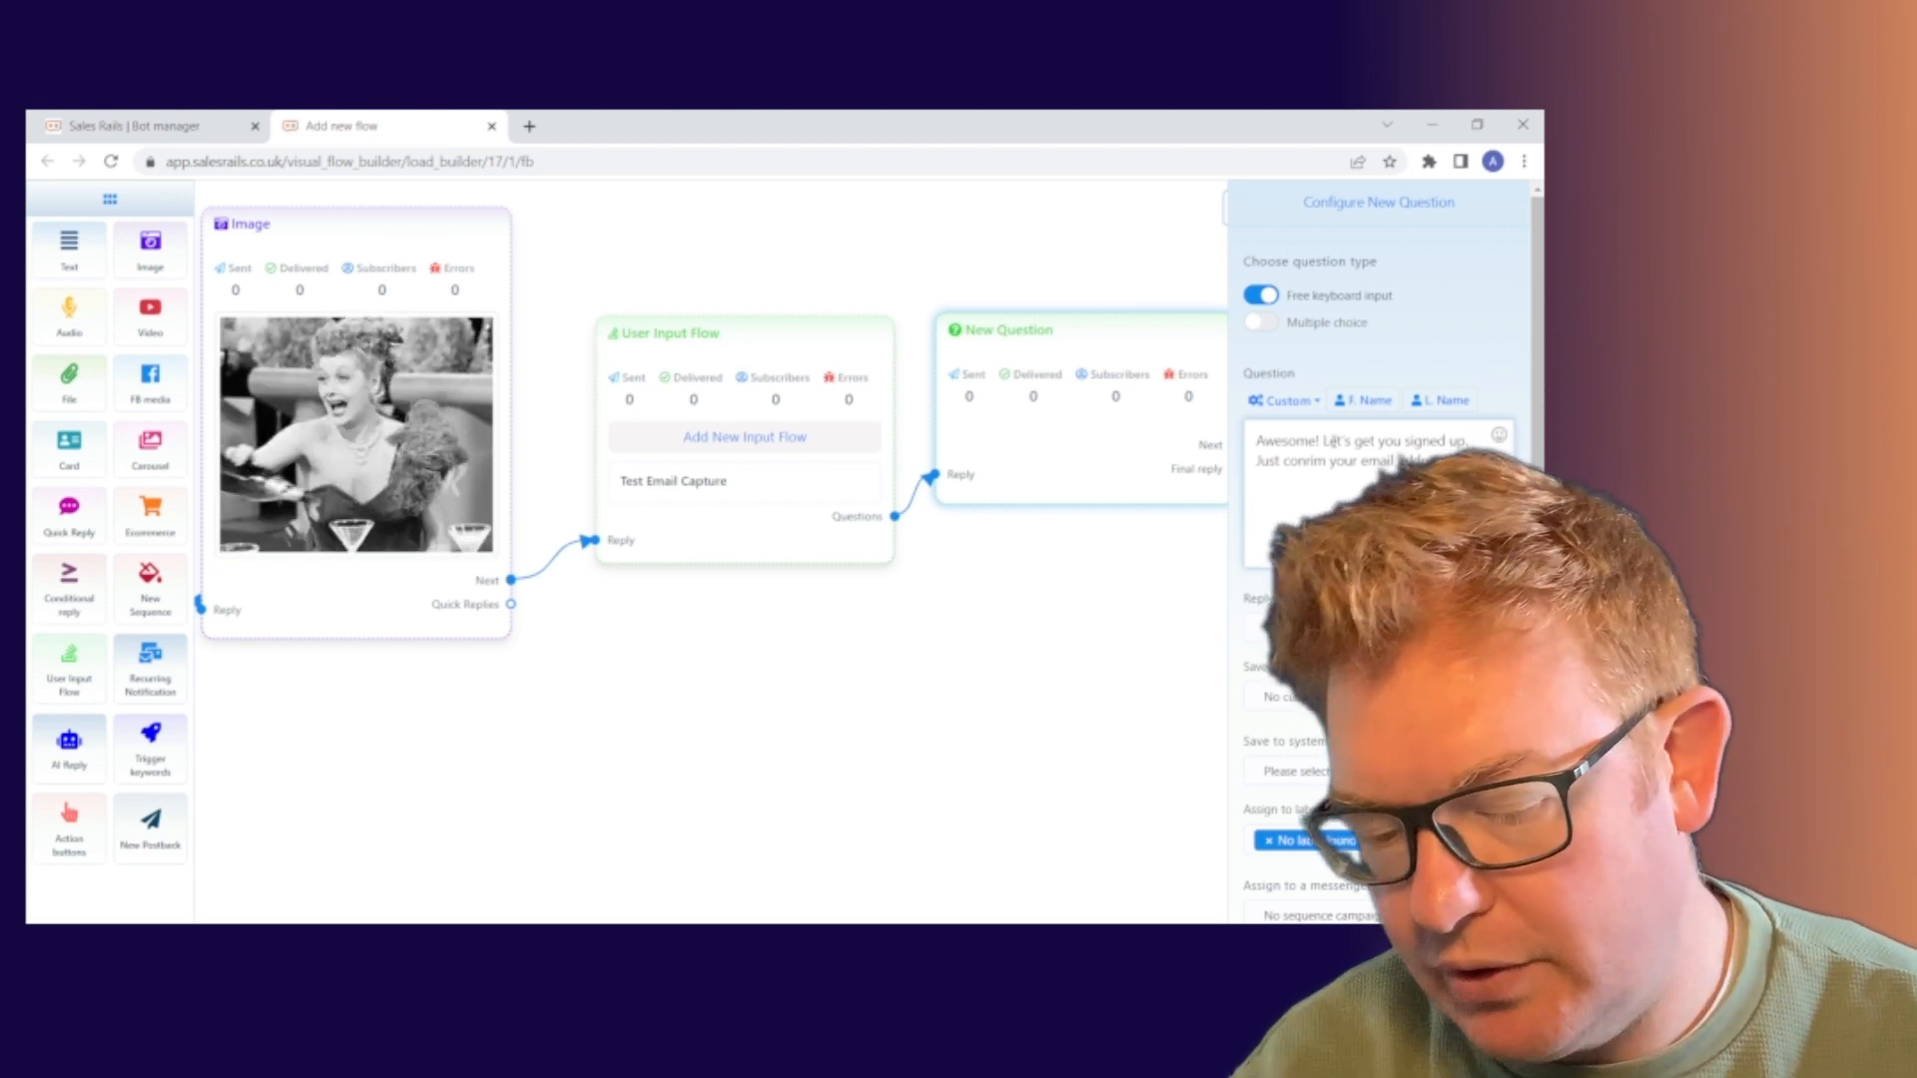
click(1499, 437)
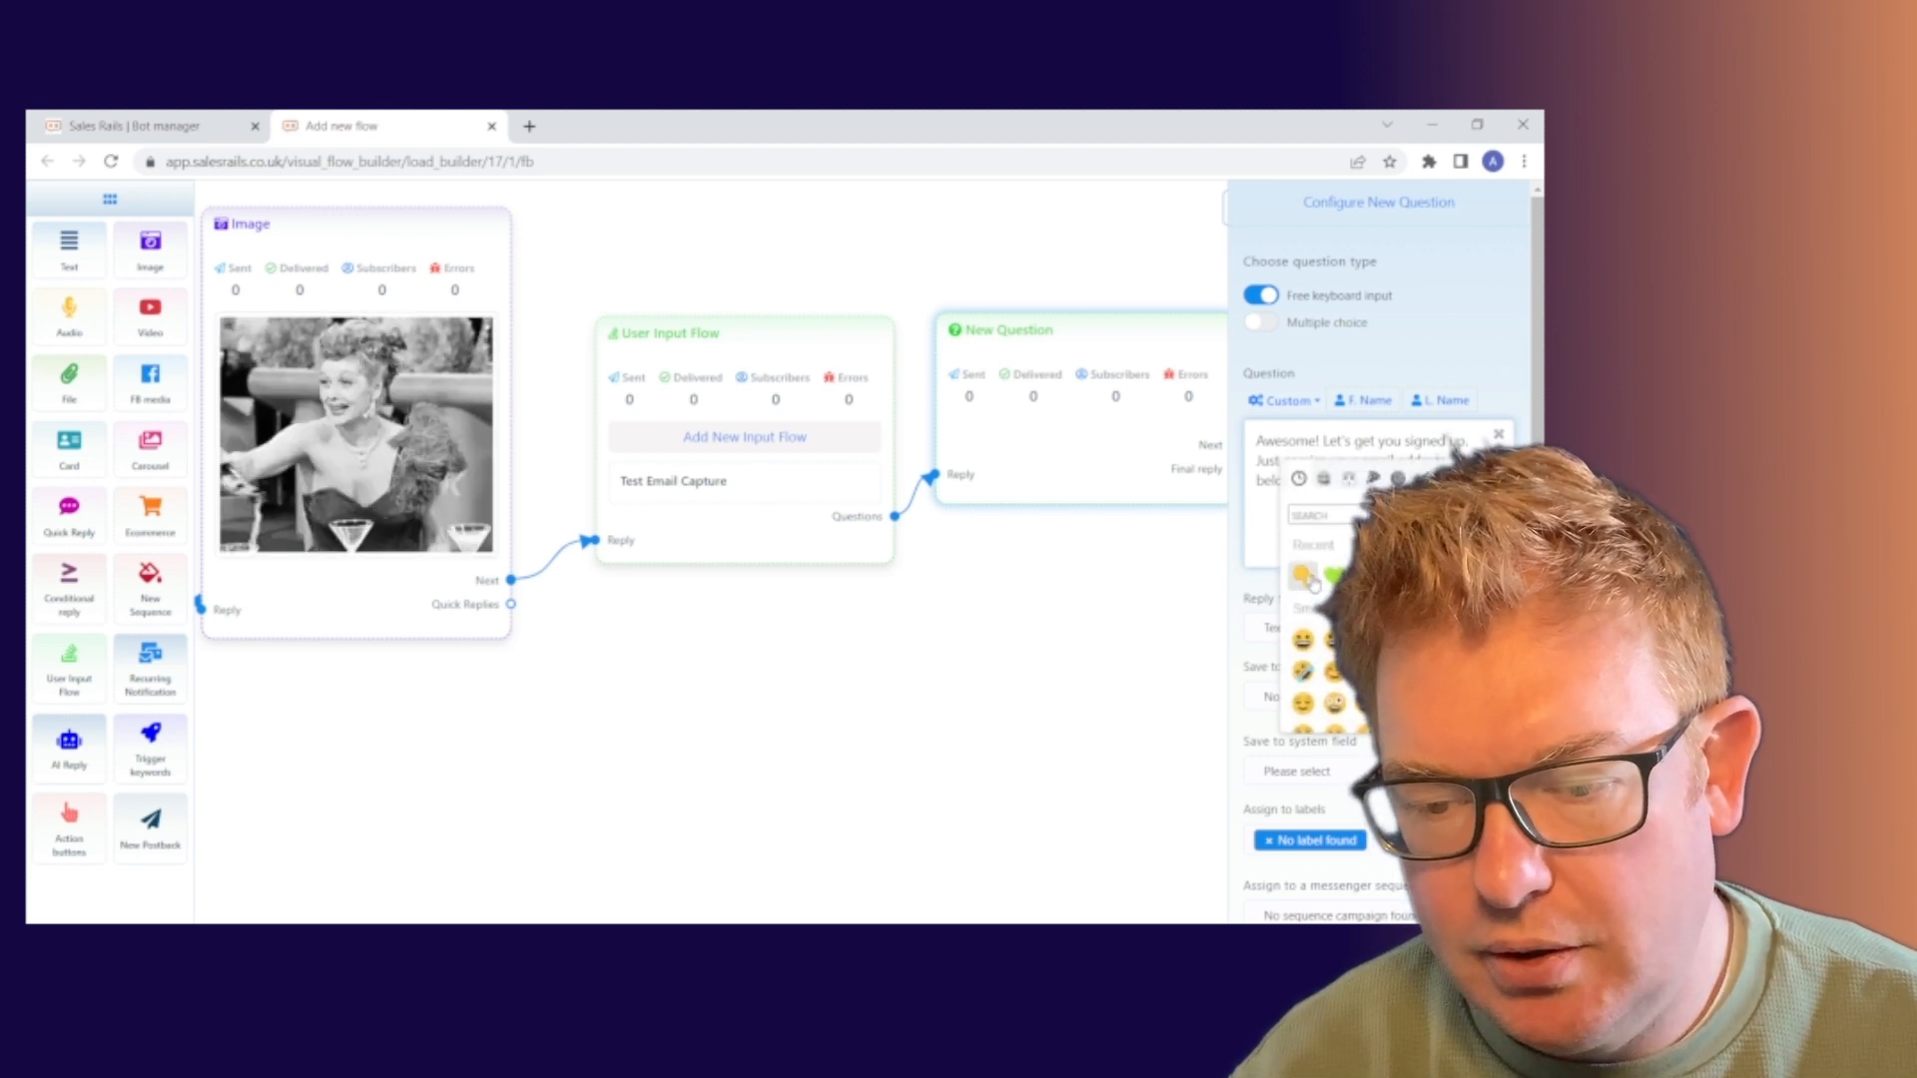
click(1499, 437)
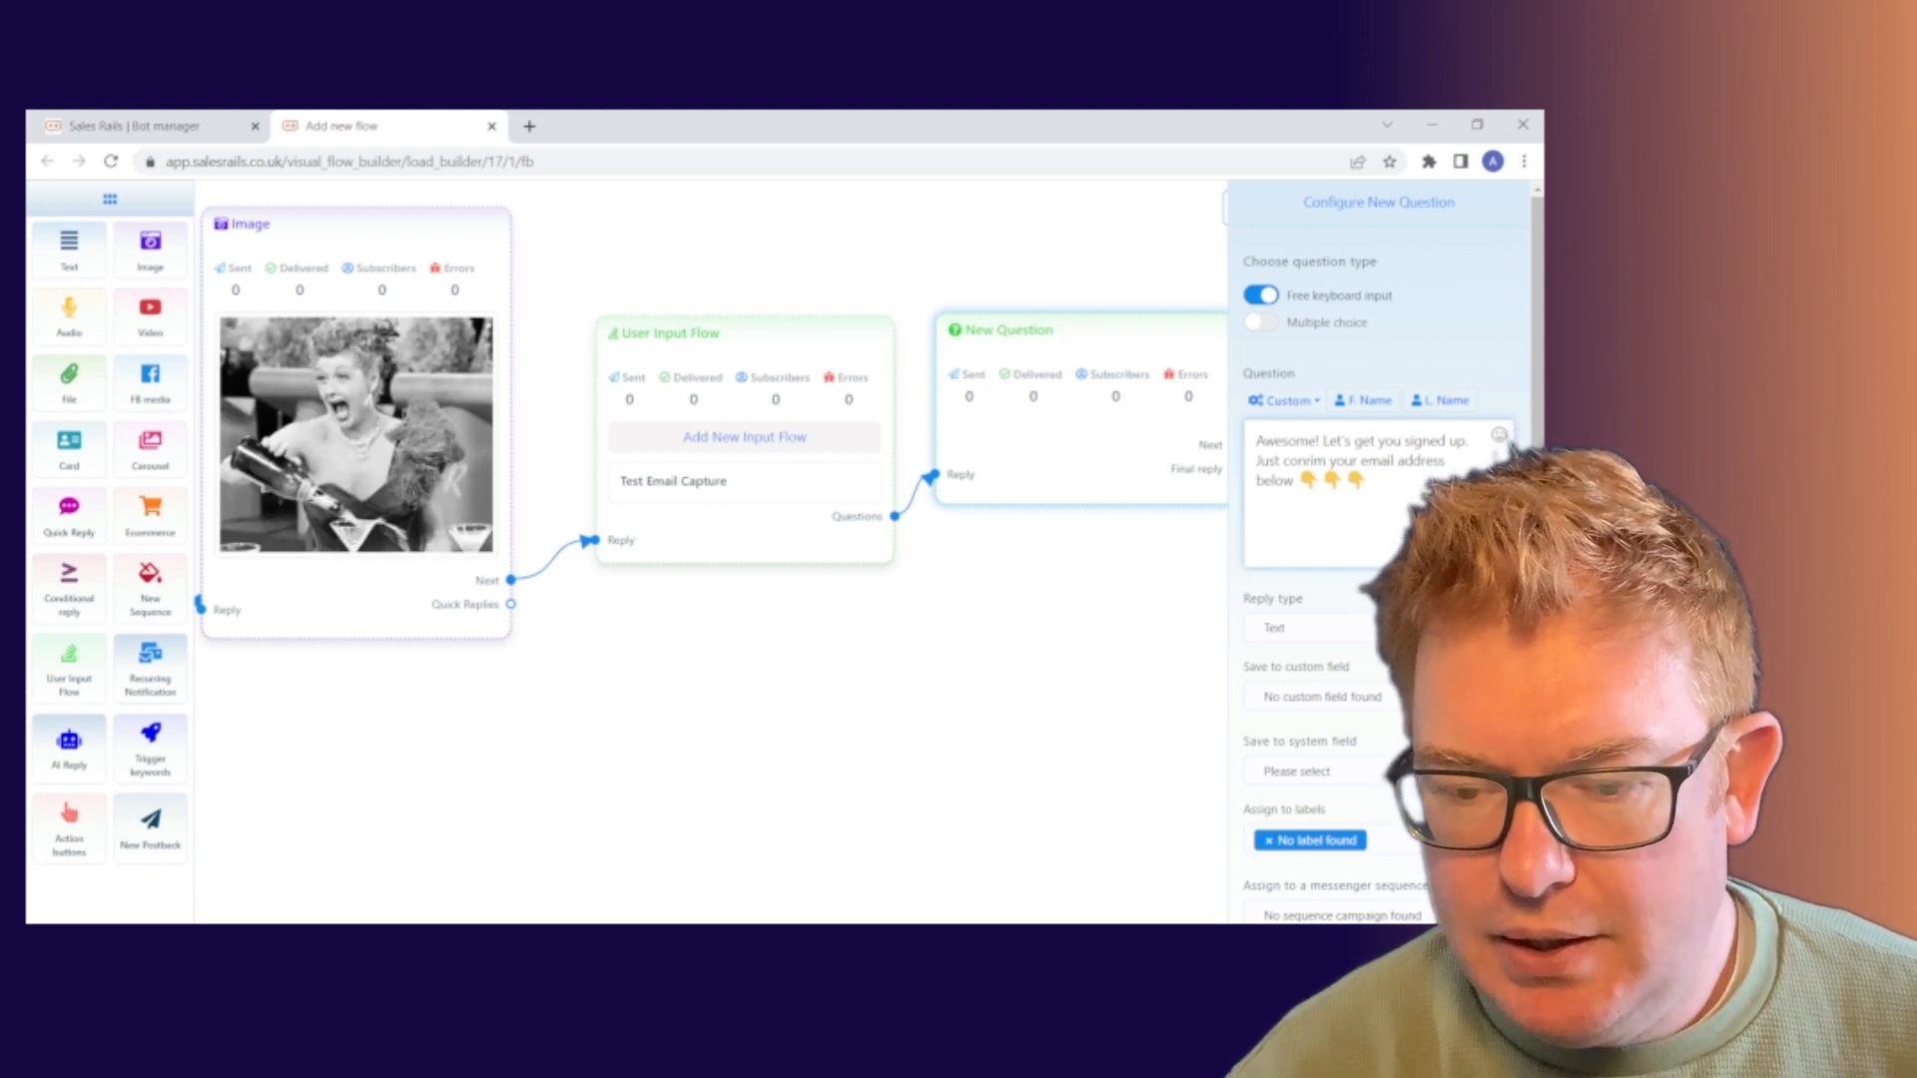
scroll(1366, 283, down, 2)
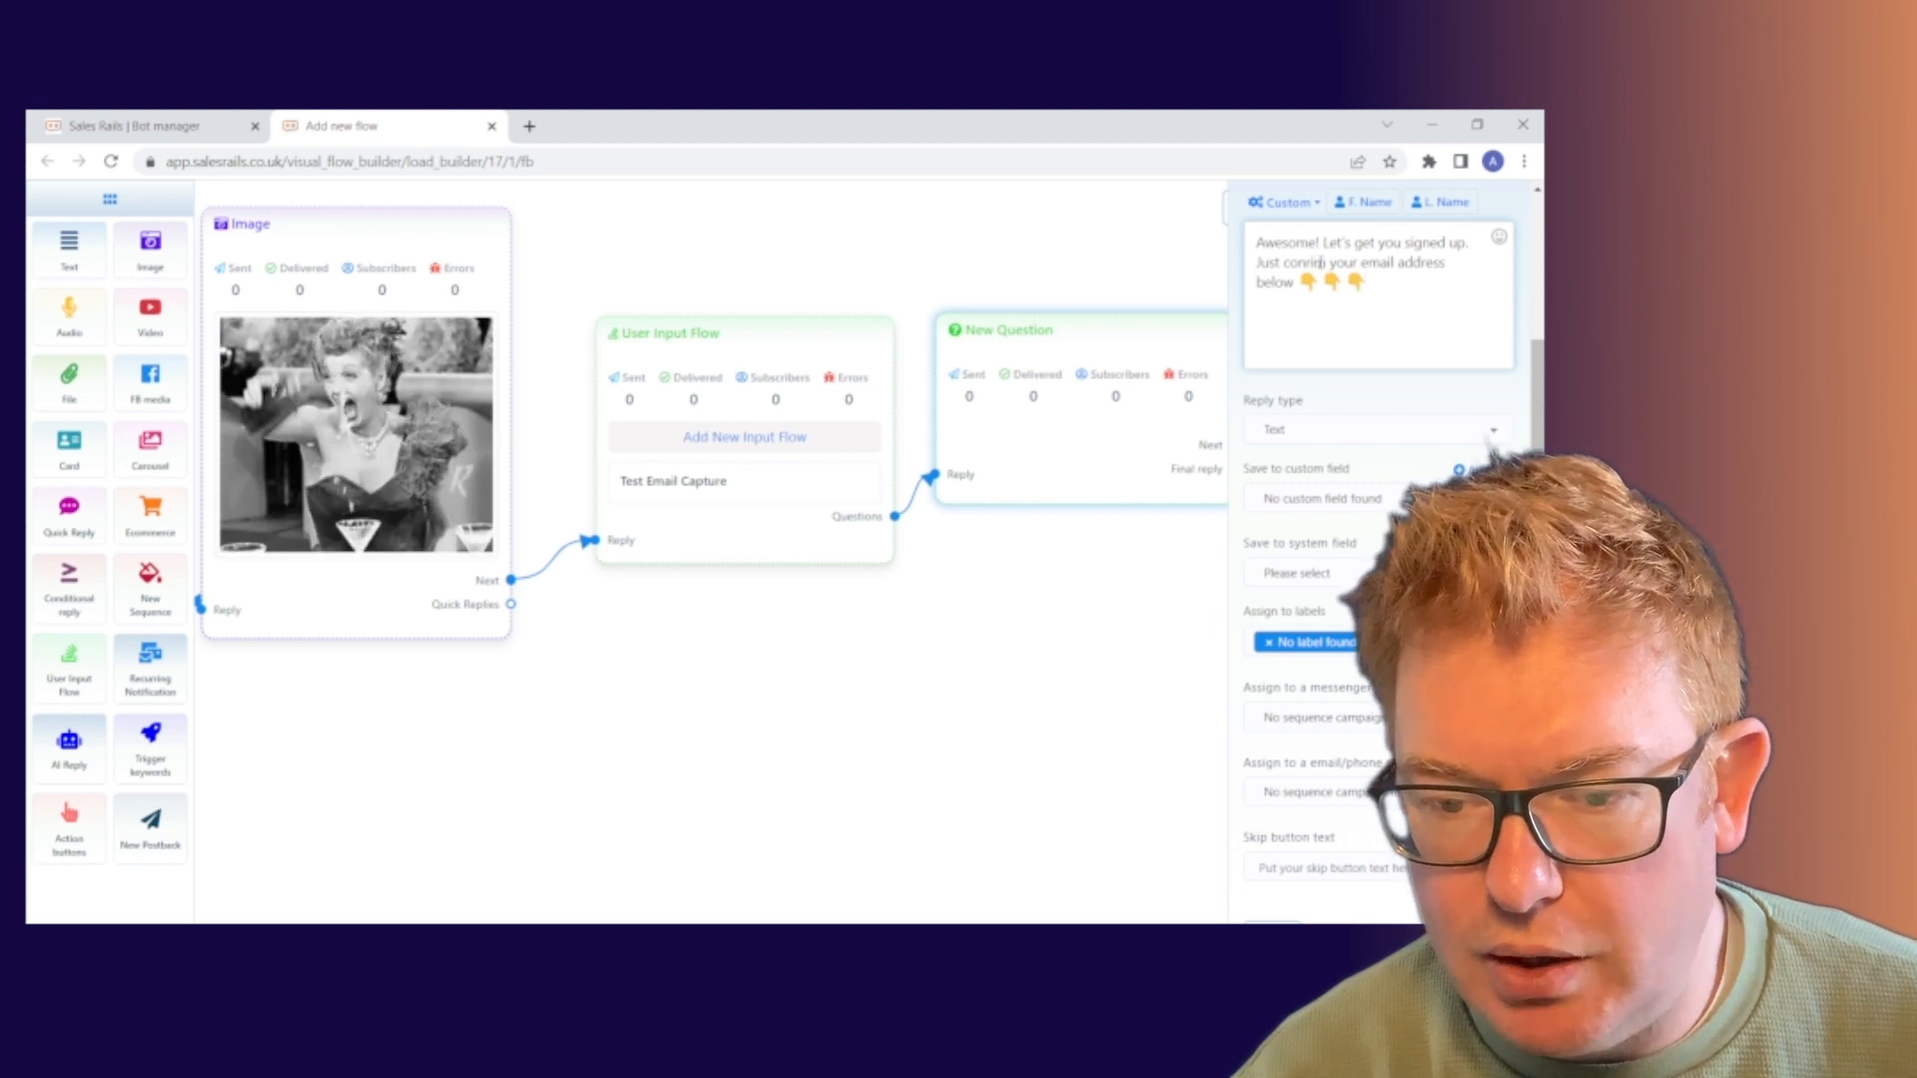
Correct 'conrim' to 'confirm' and set the question's reply type to Email
key(BackSpace)
key(BackSpace)
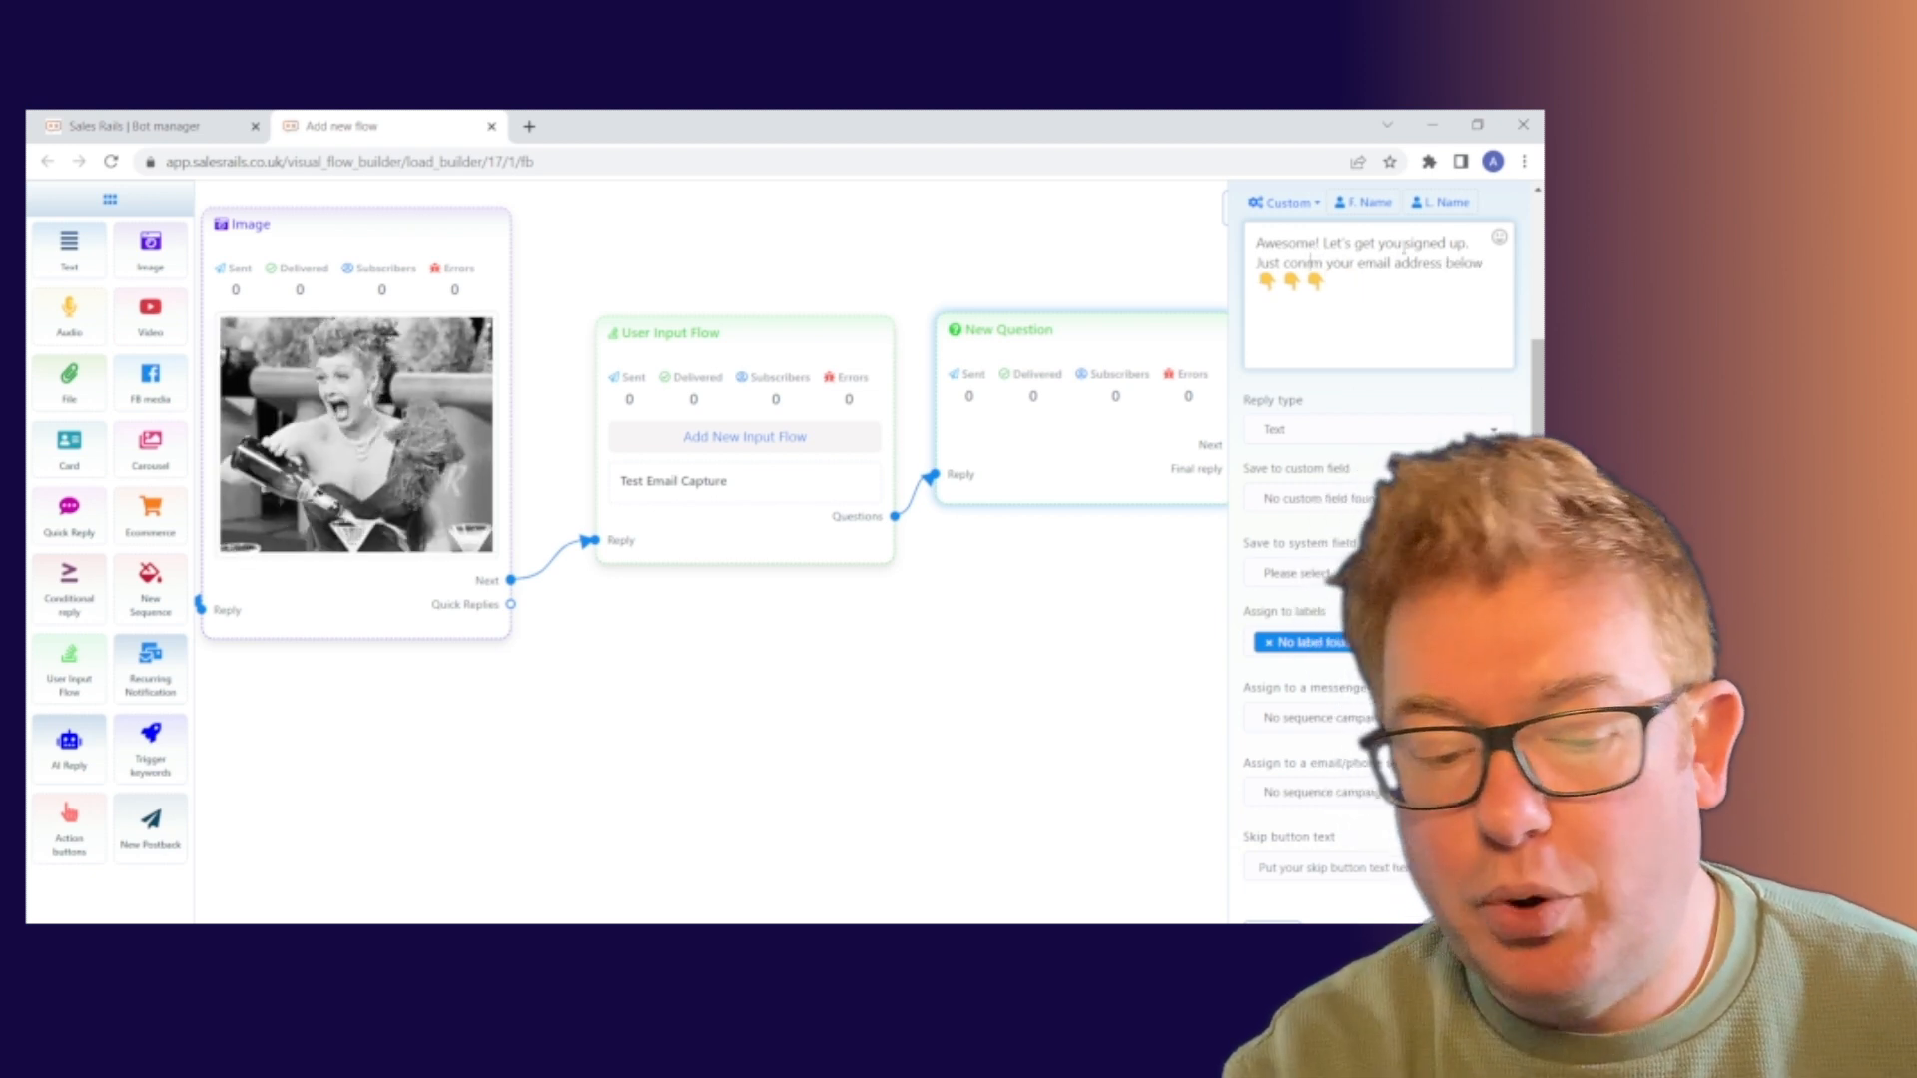
text(fir)
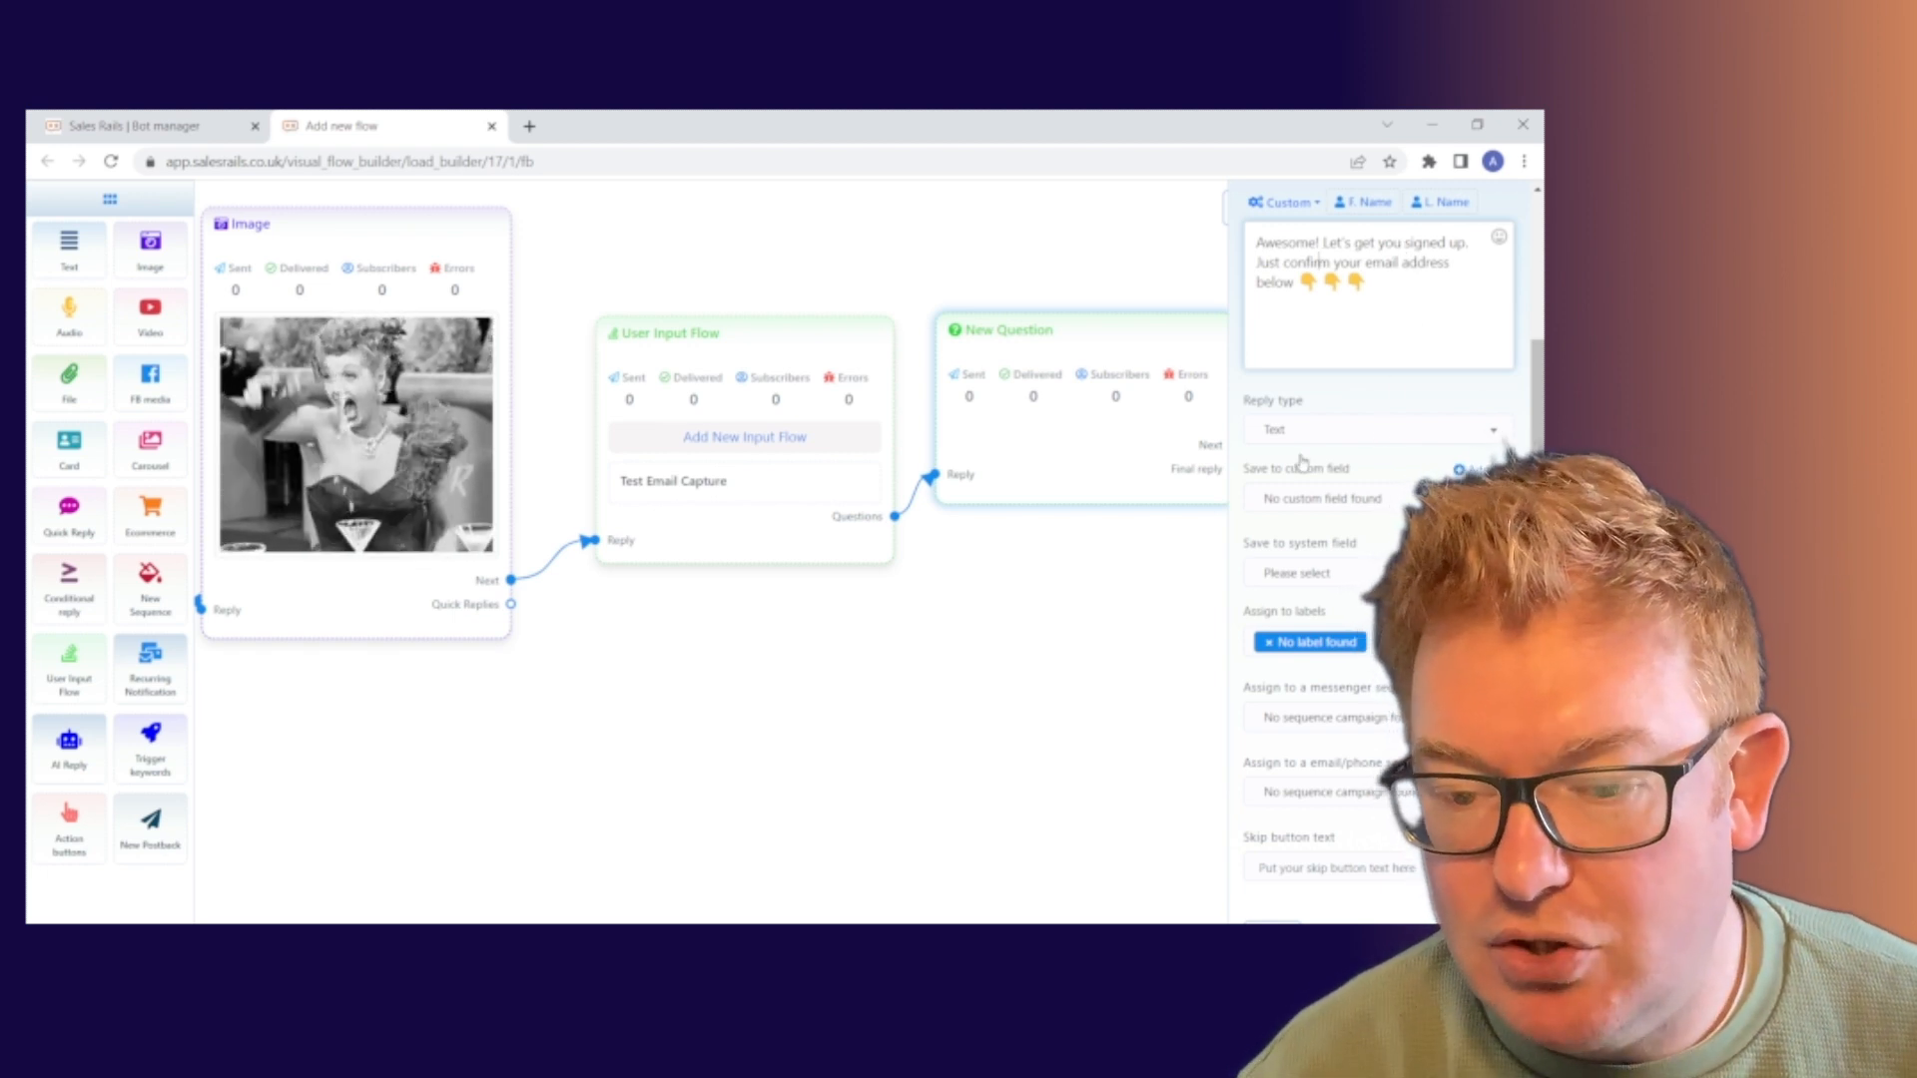
click(1363, 427)
key(Down)
key(Down)
key(Down)
key(Down)
key(Down)
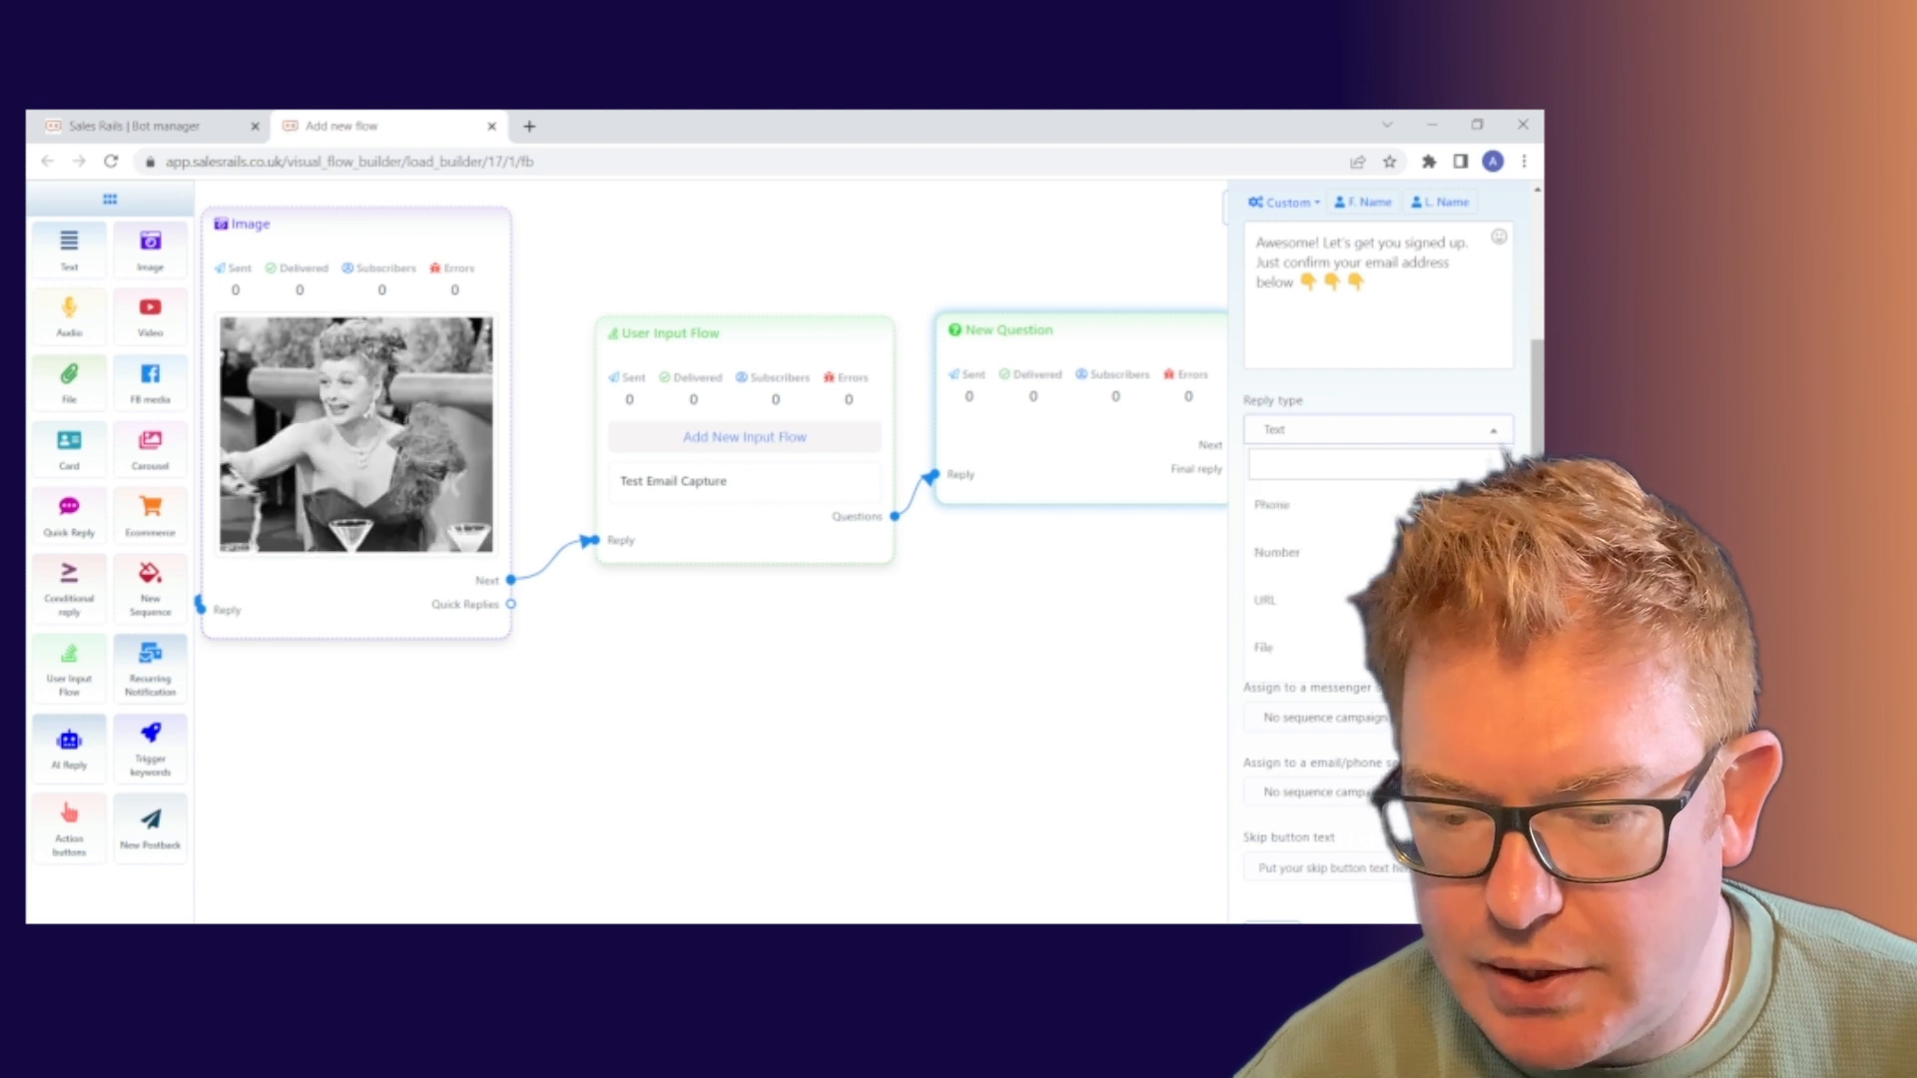
scroll(1326, 514, up, 3)
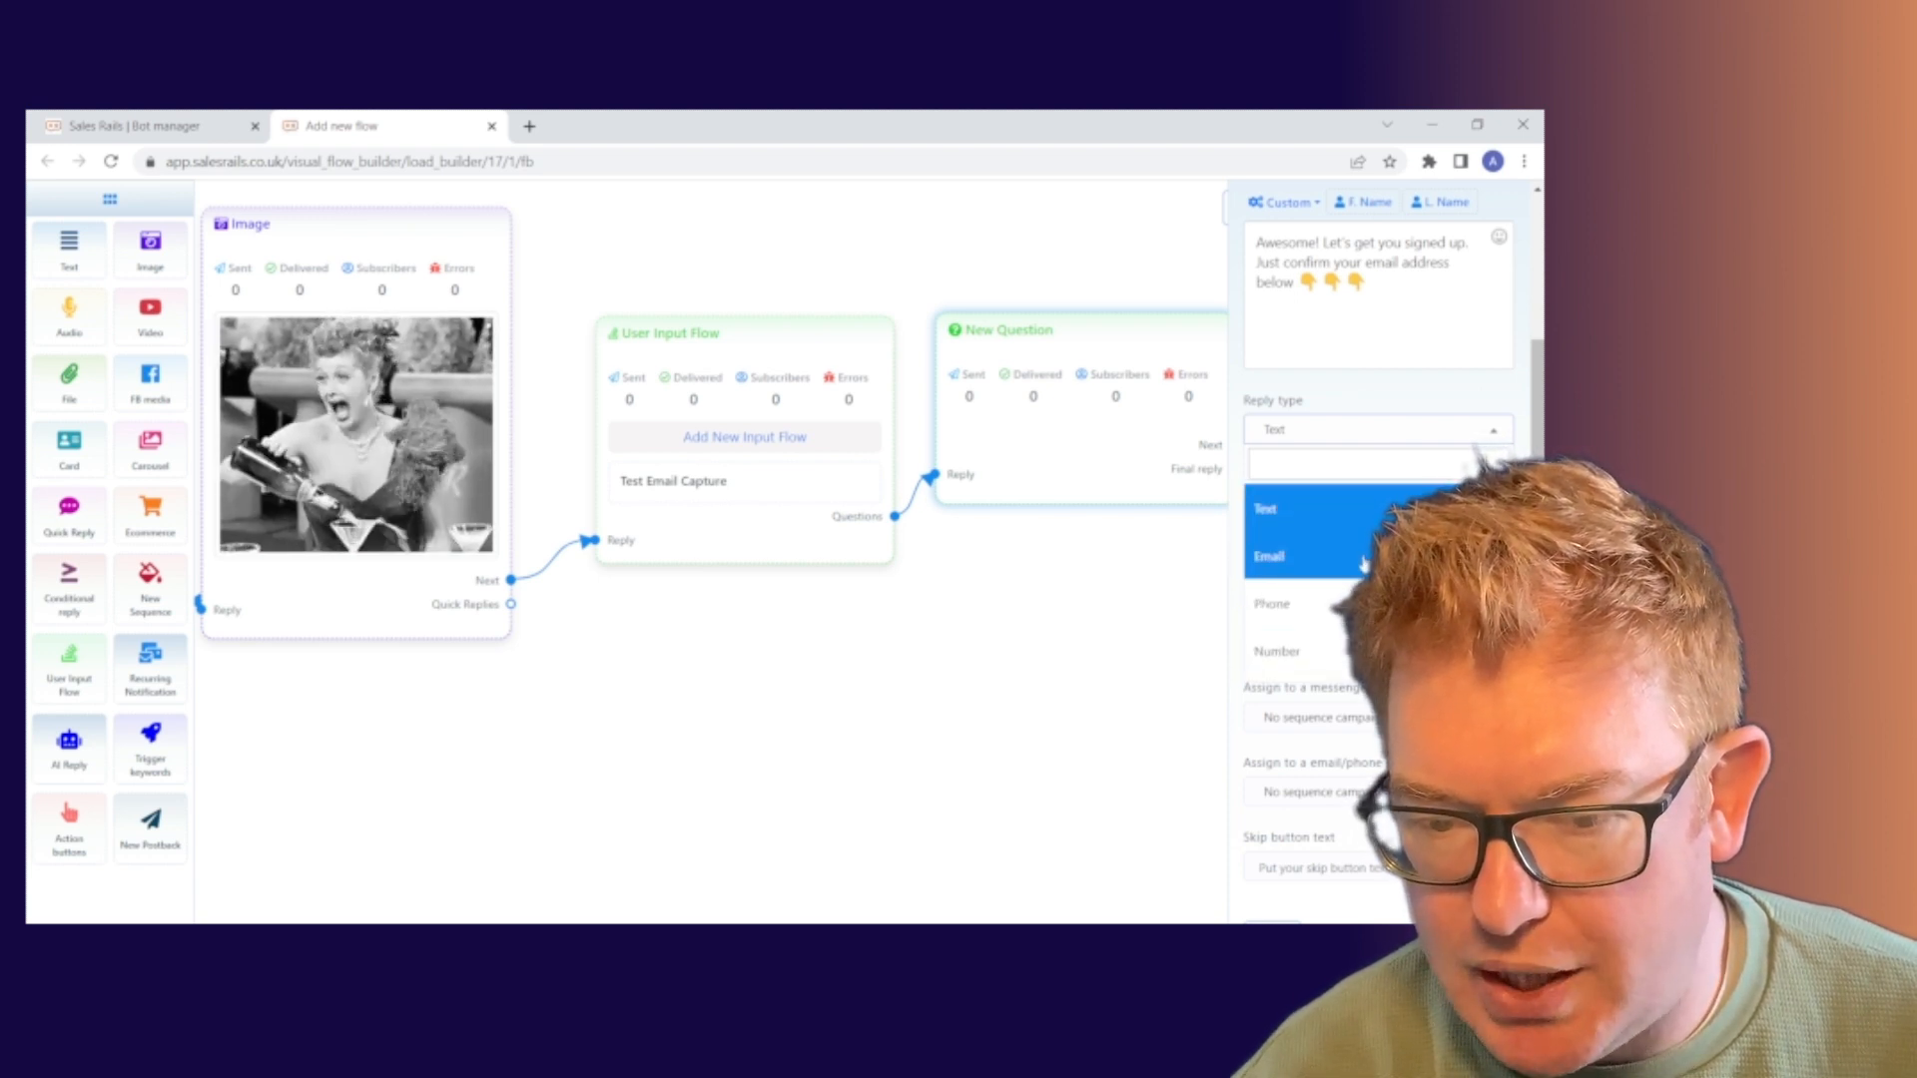
click(1364, 561)
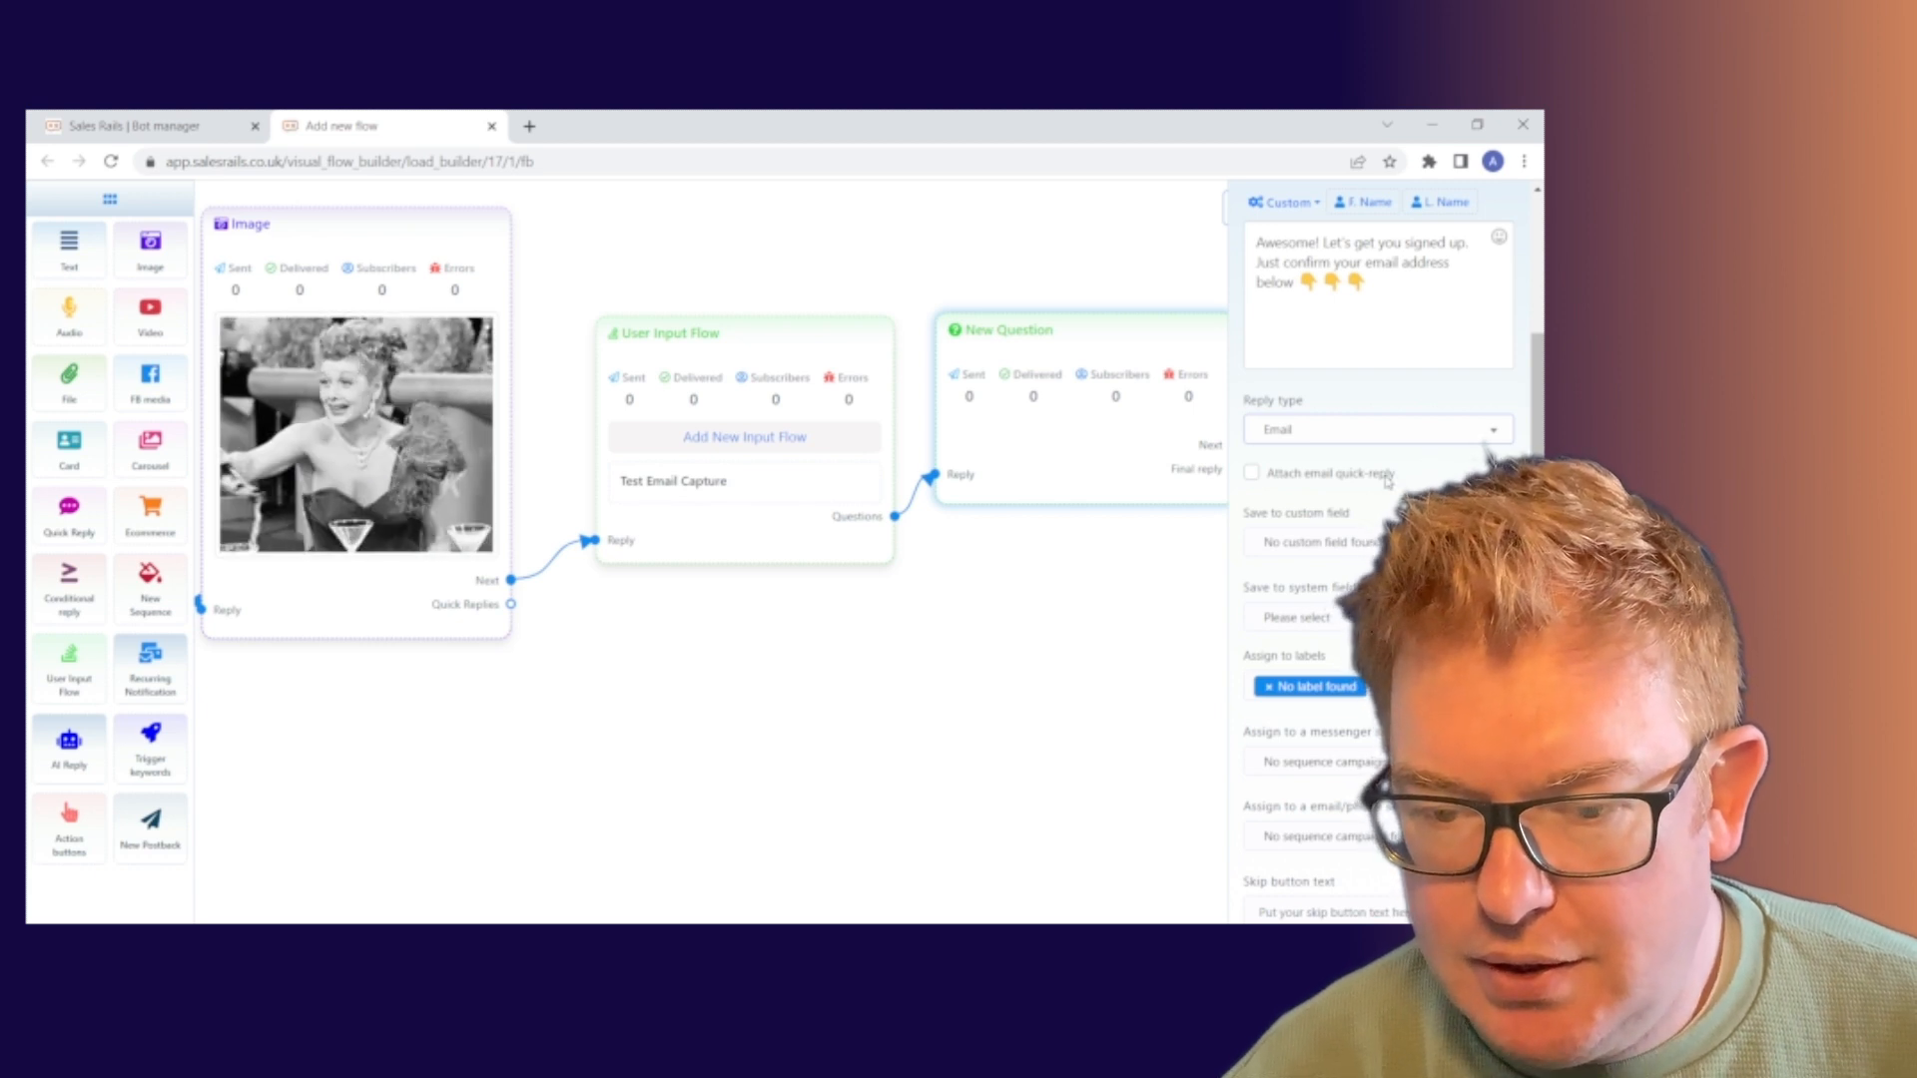
Turn on the 'Attach email quick-reply' option
click(1252, 474)
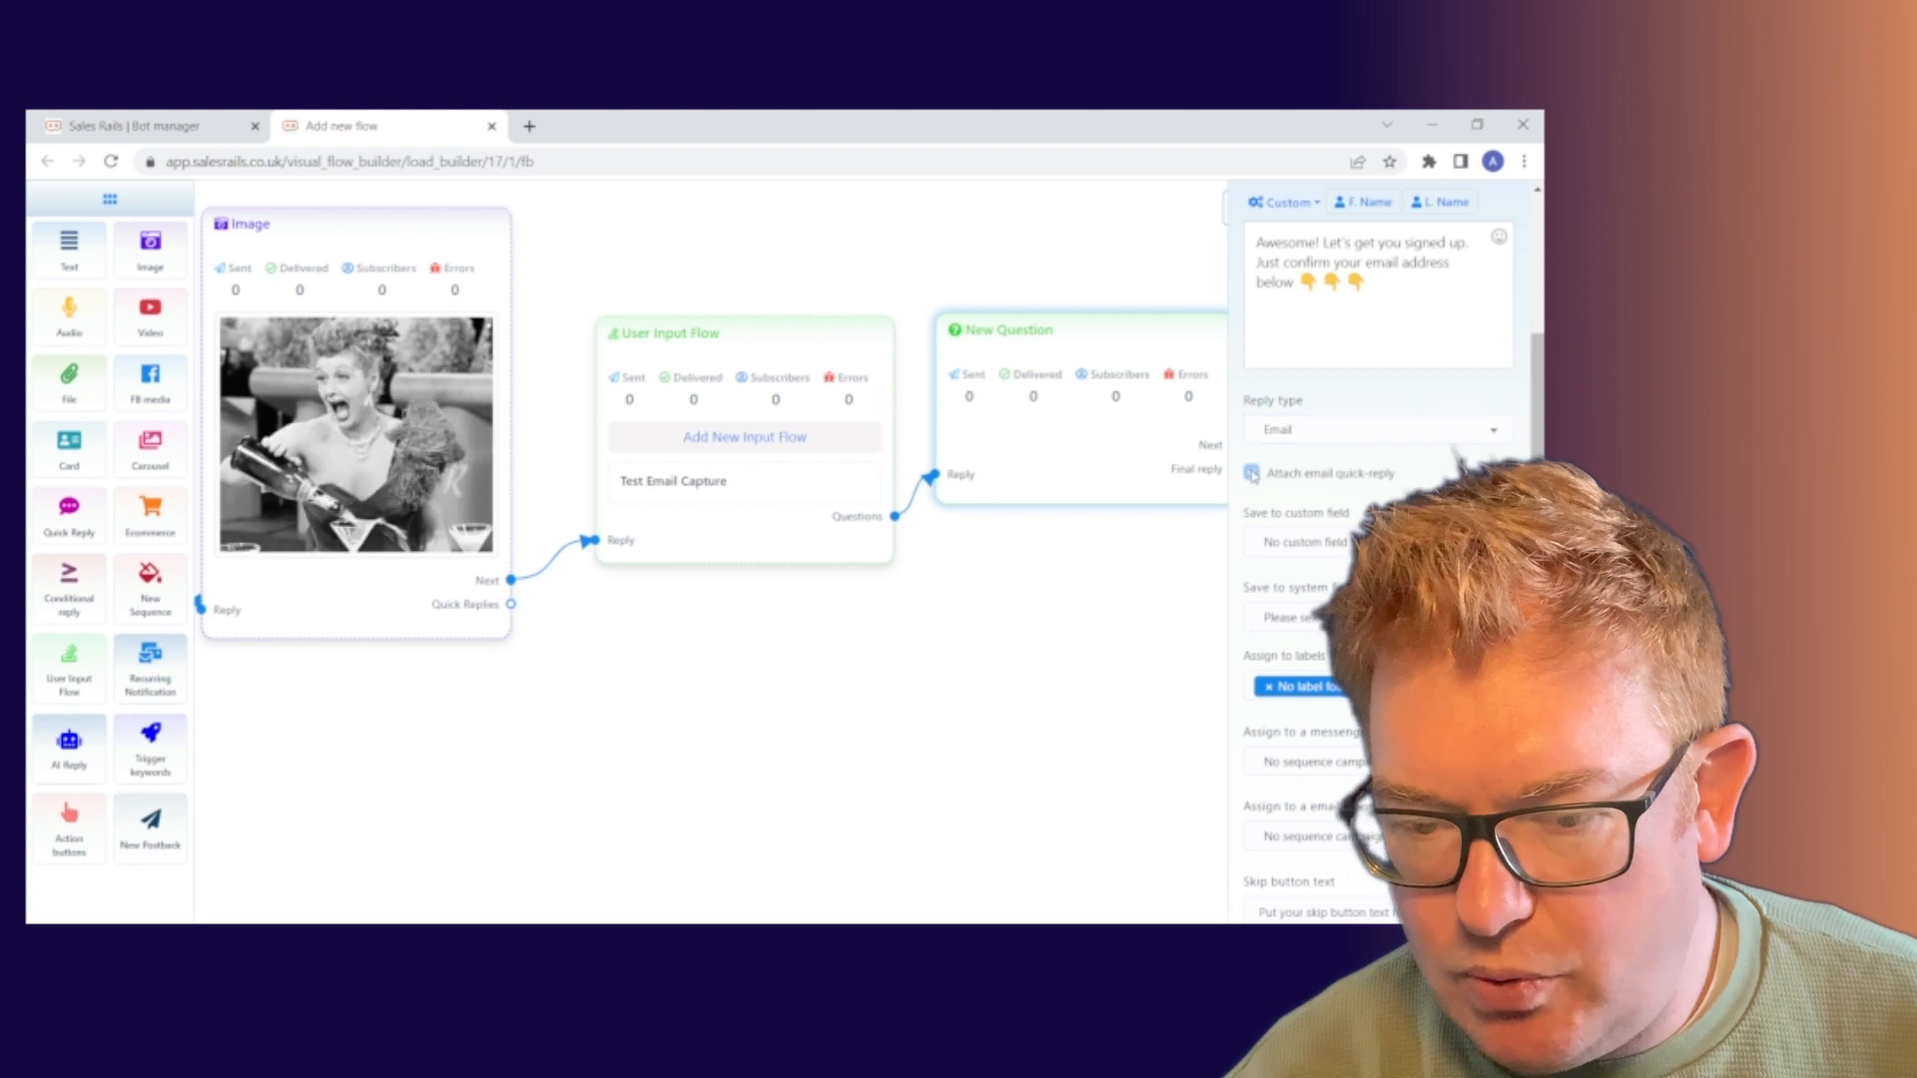
click(1253, 474)
scroll(1453, 461, down, 1)
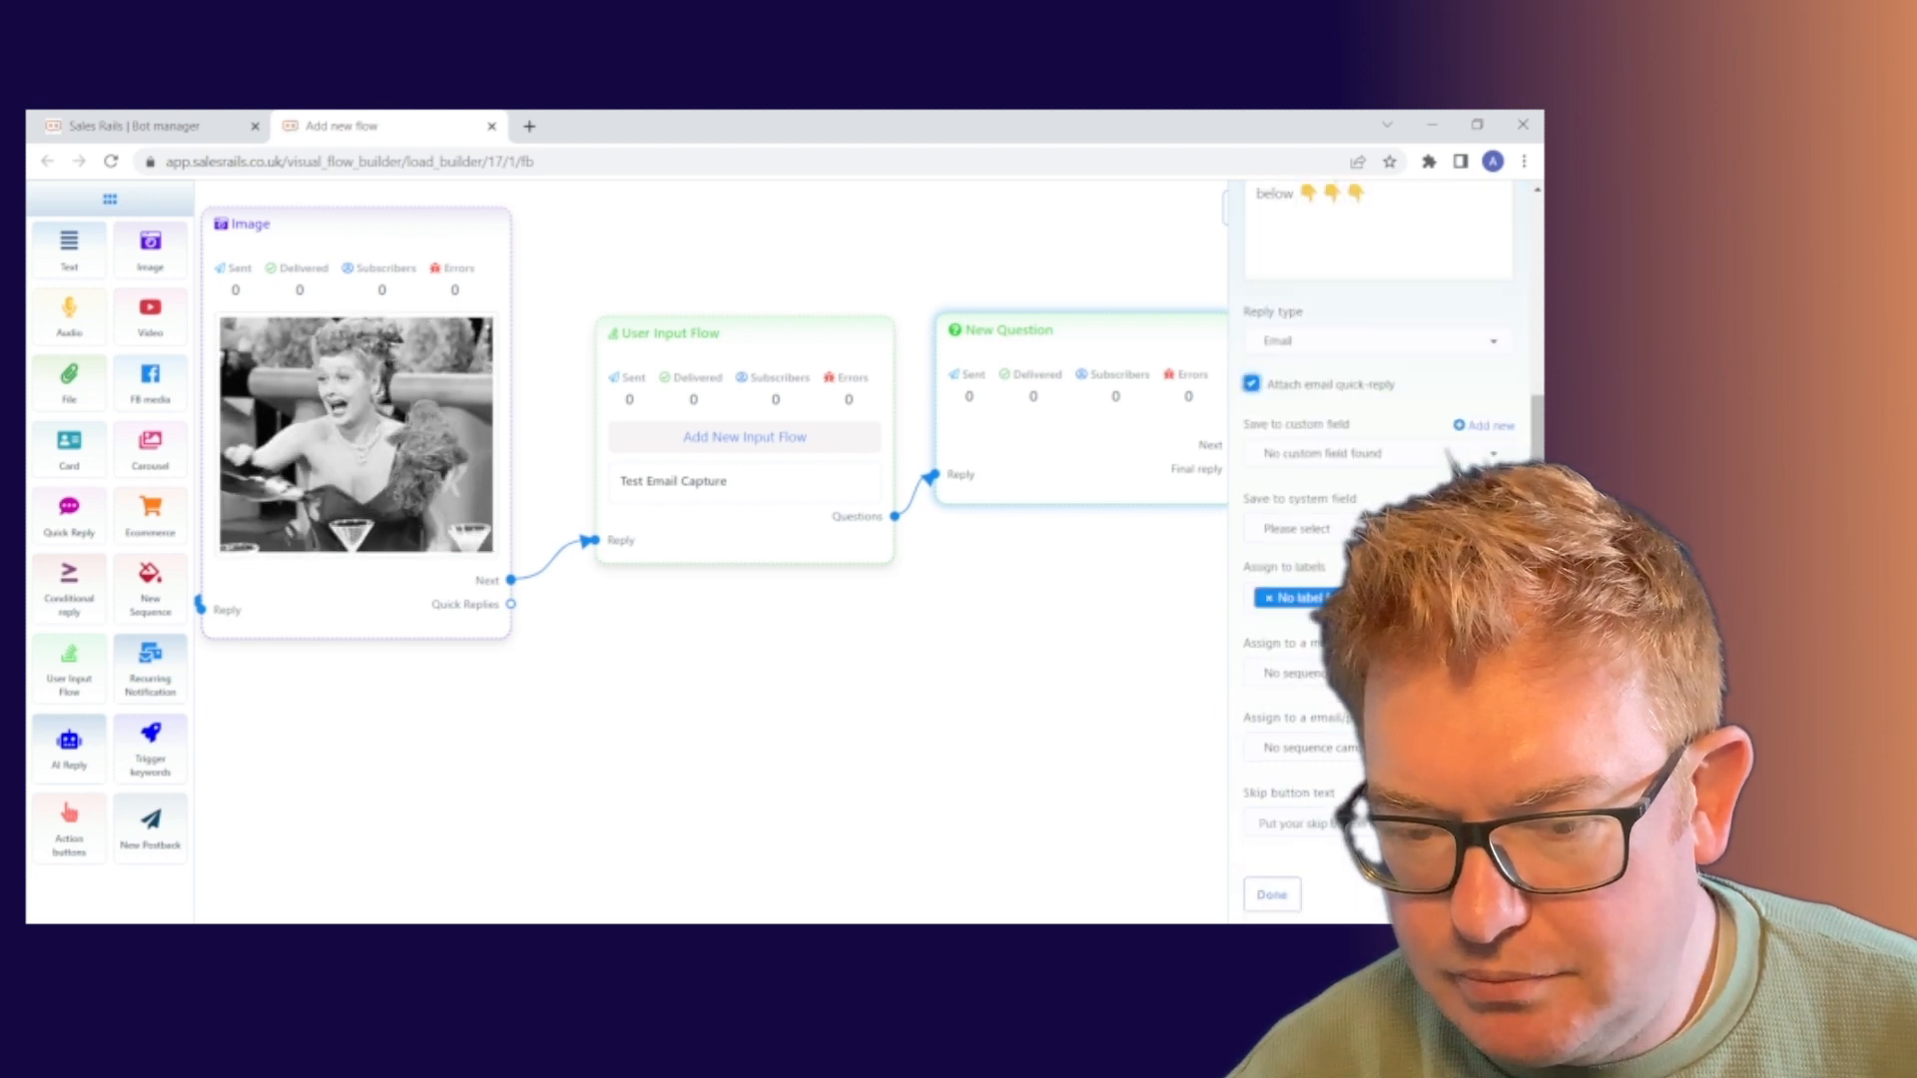
scroll(1446, 455, up, 1)
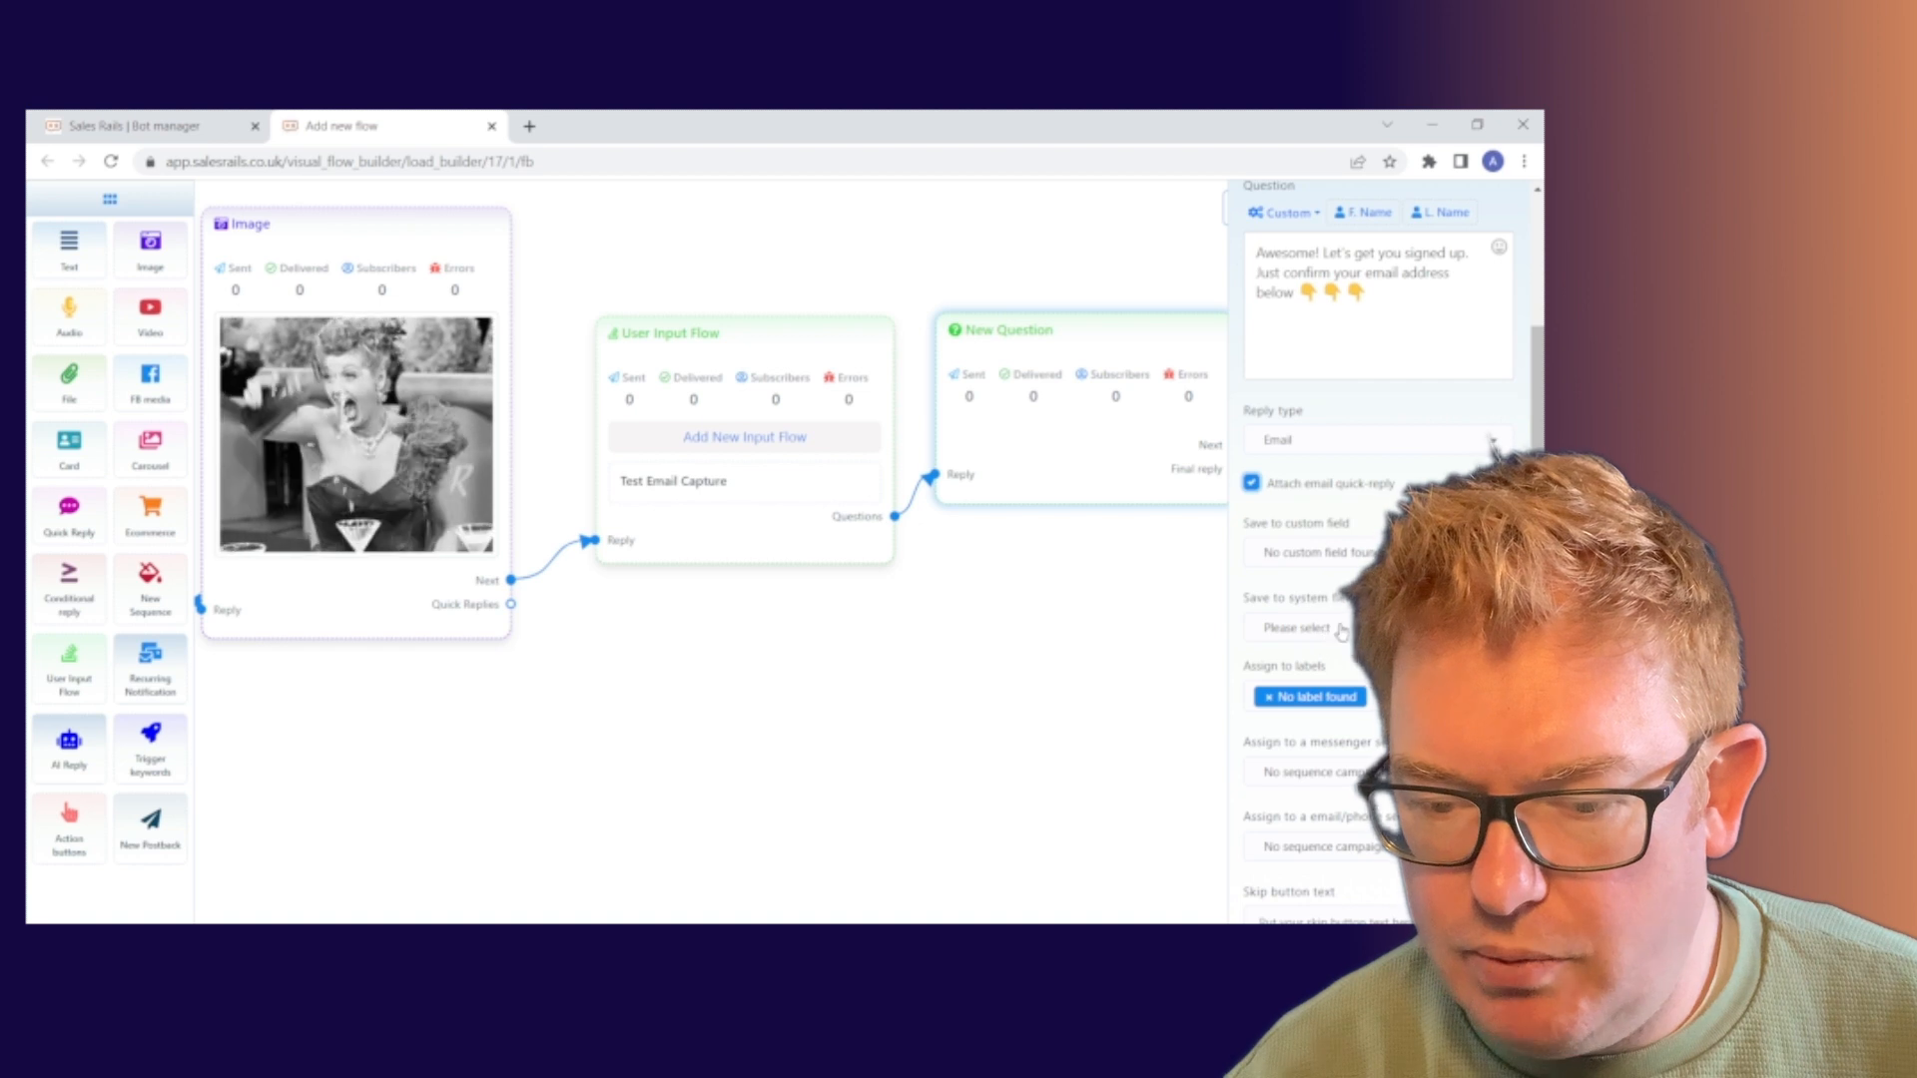
Save the subscriber's reply to the Email system field
click(1298, 627)
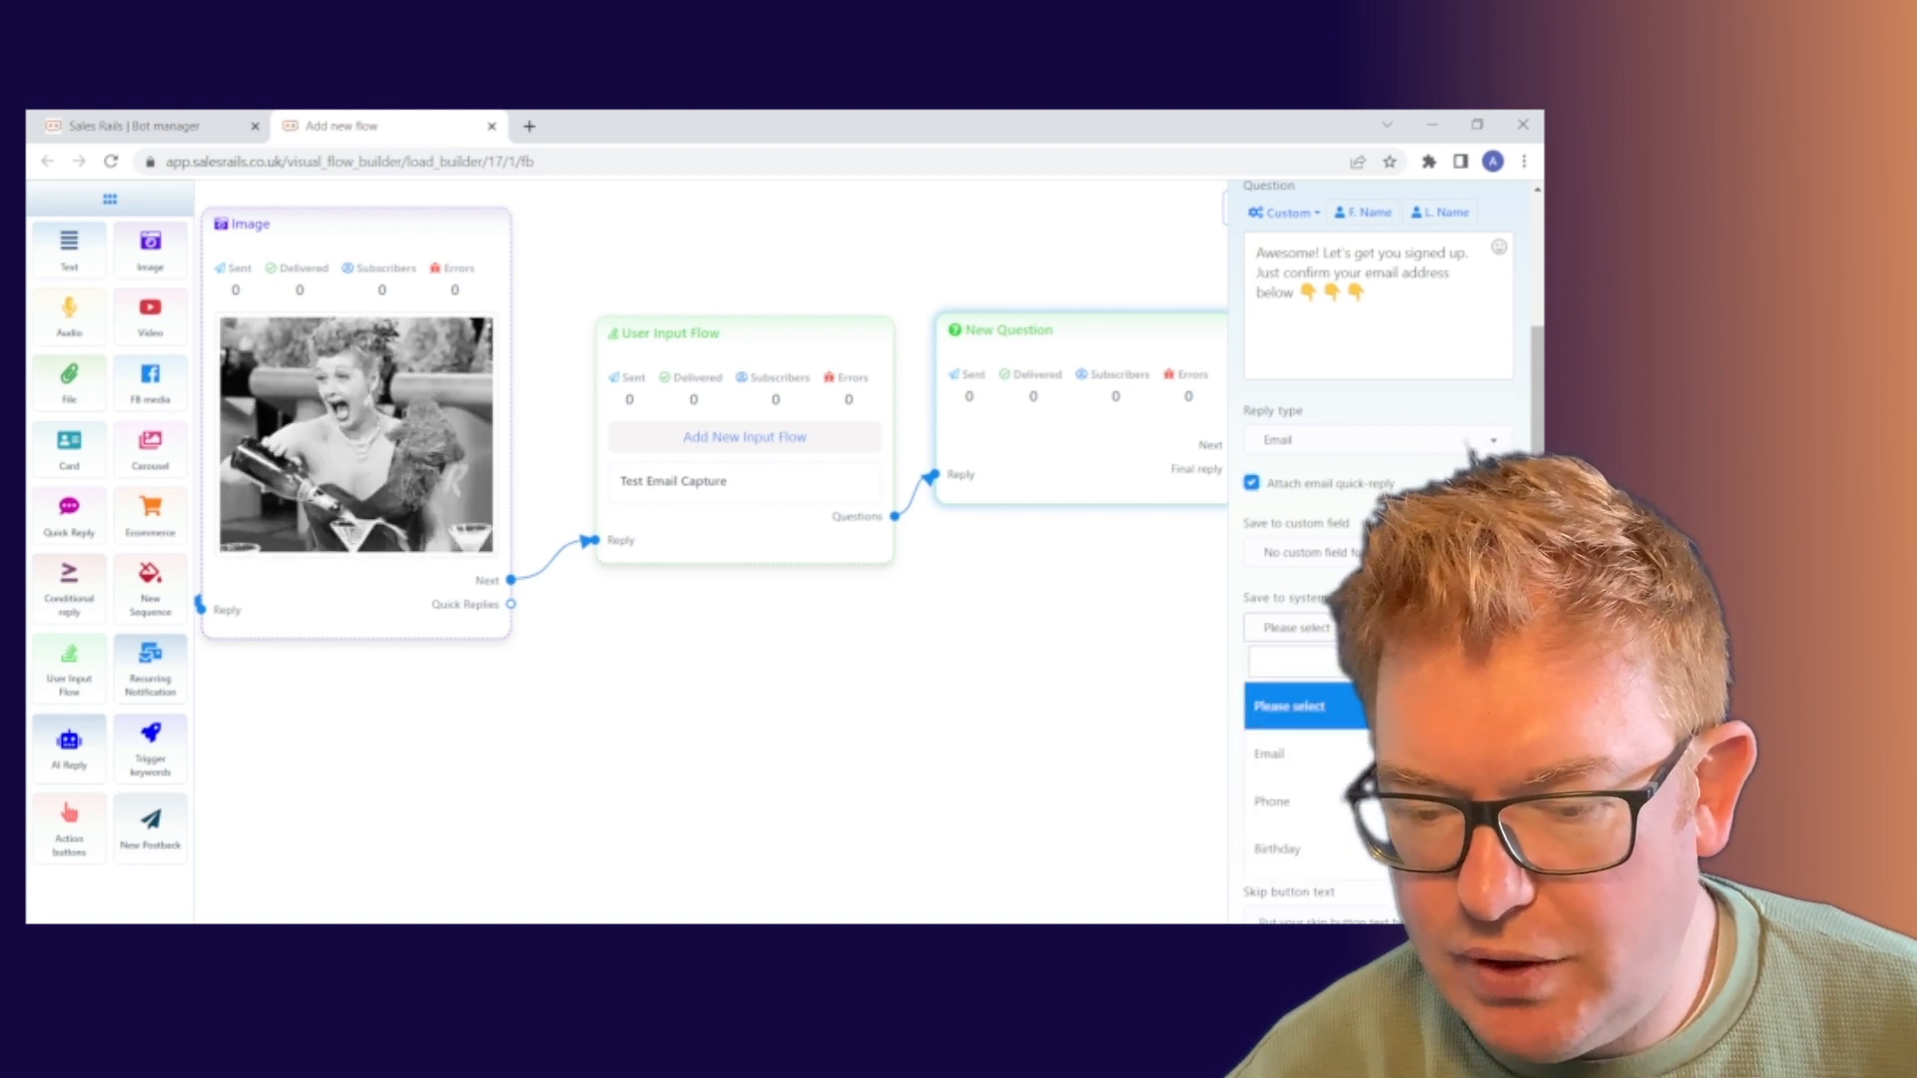
click(1318, 761)
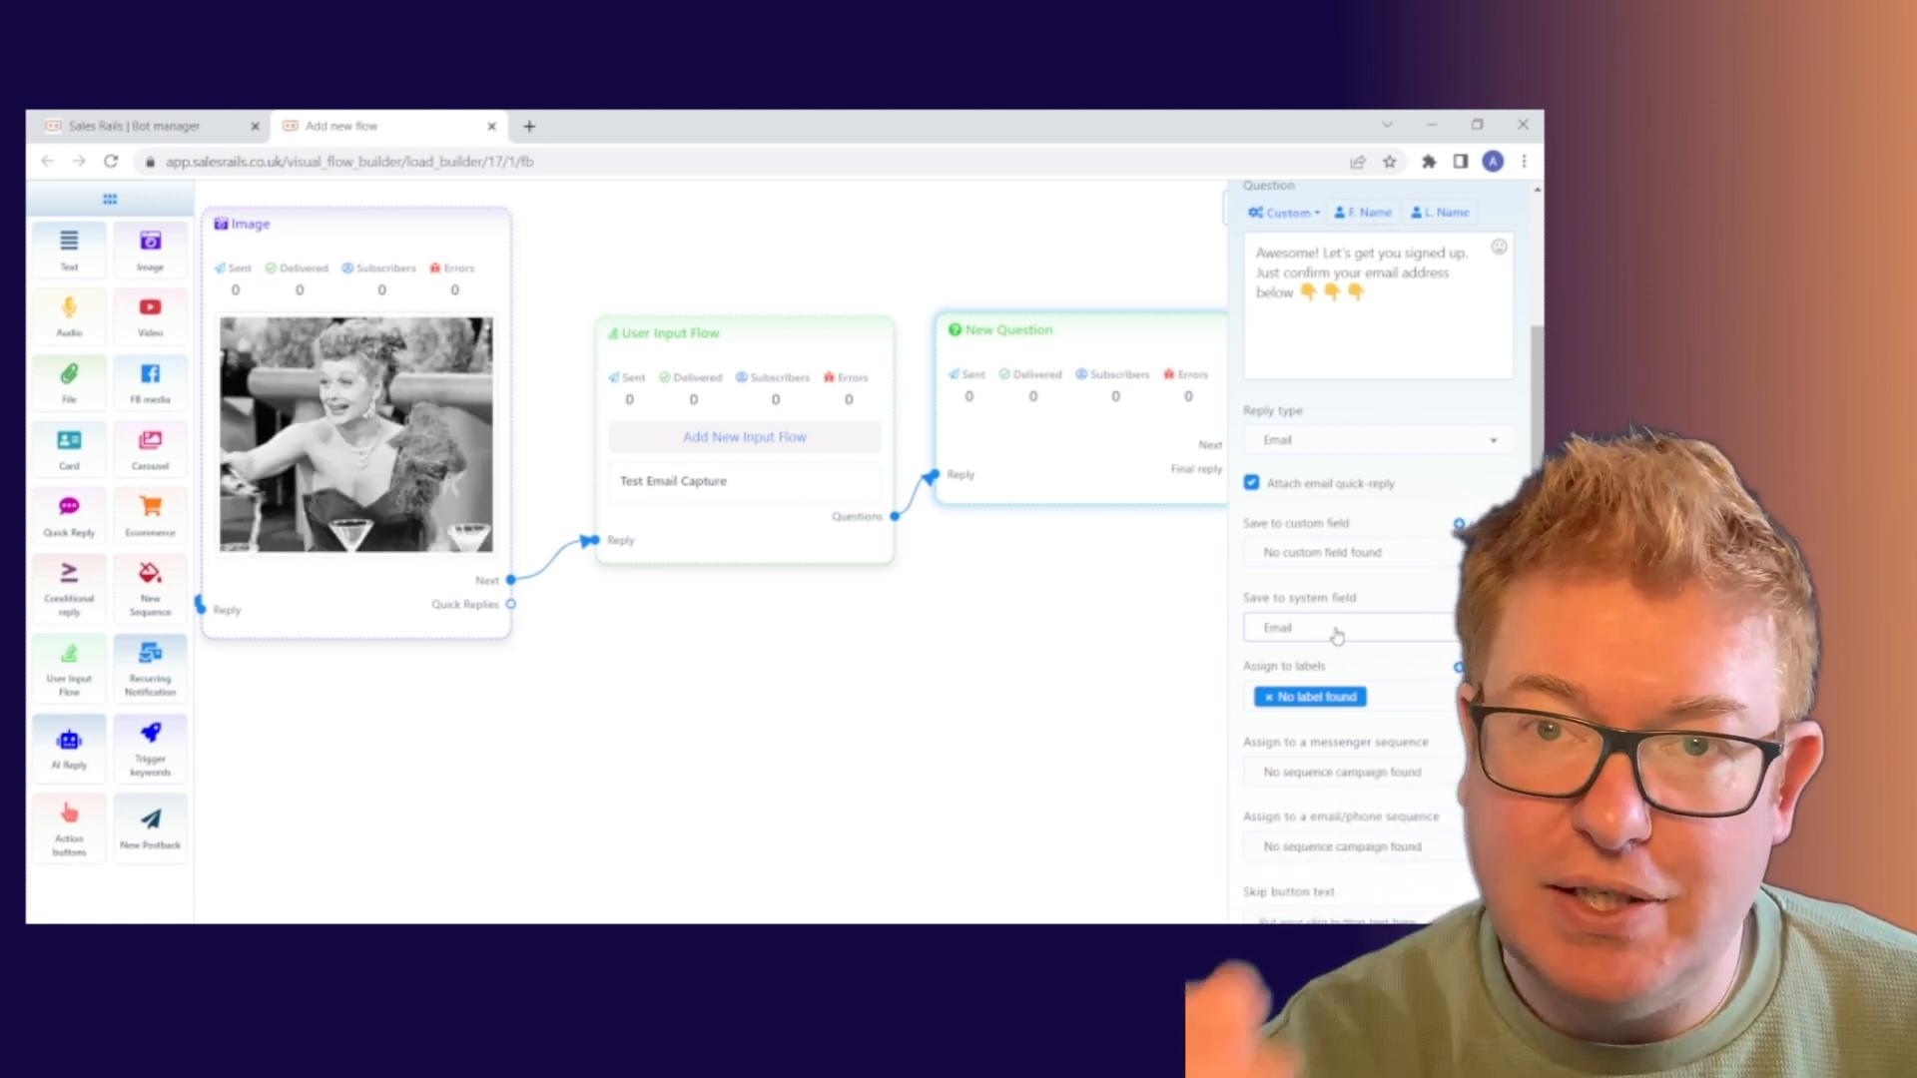
scroll(1490, 444, down, 2)
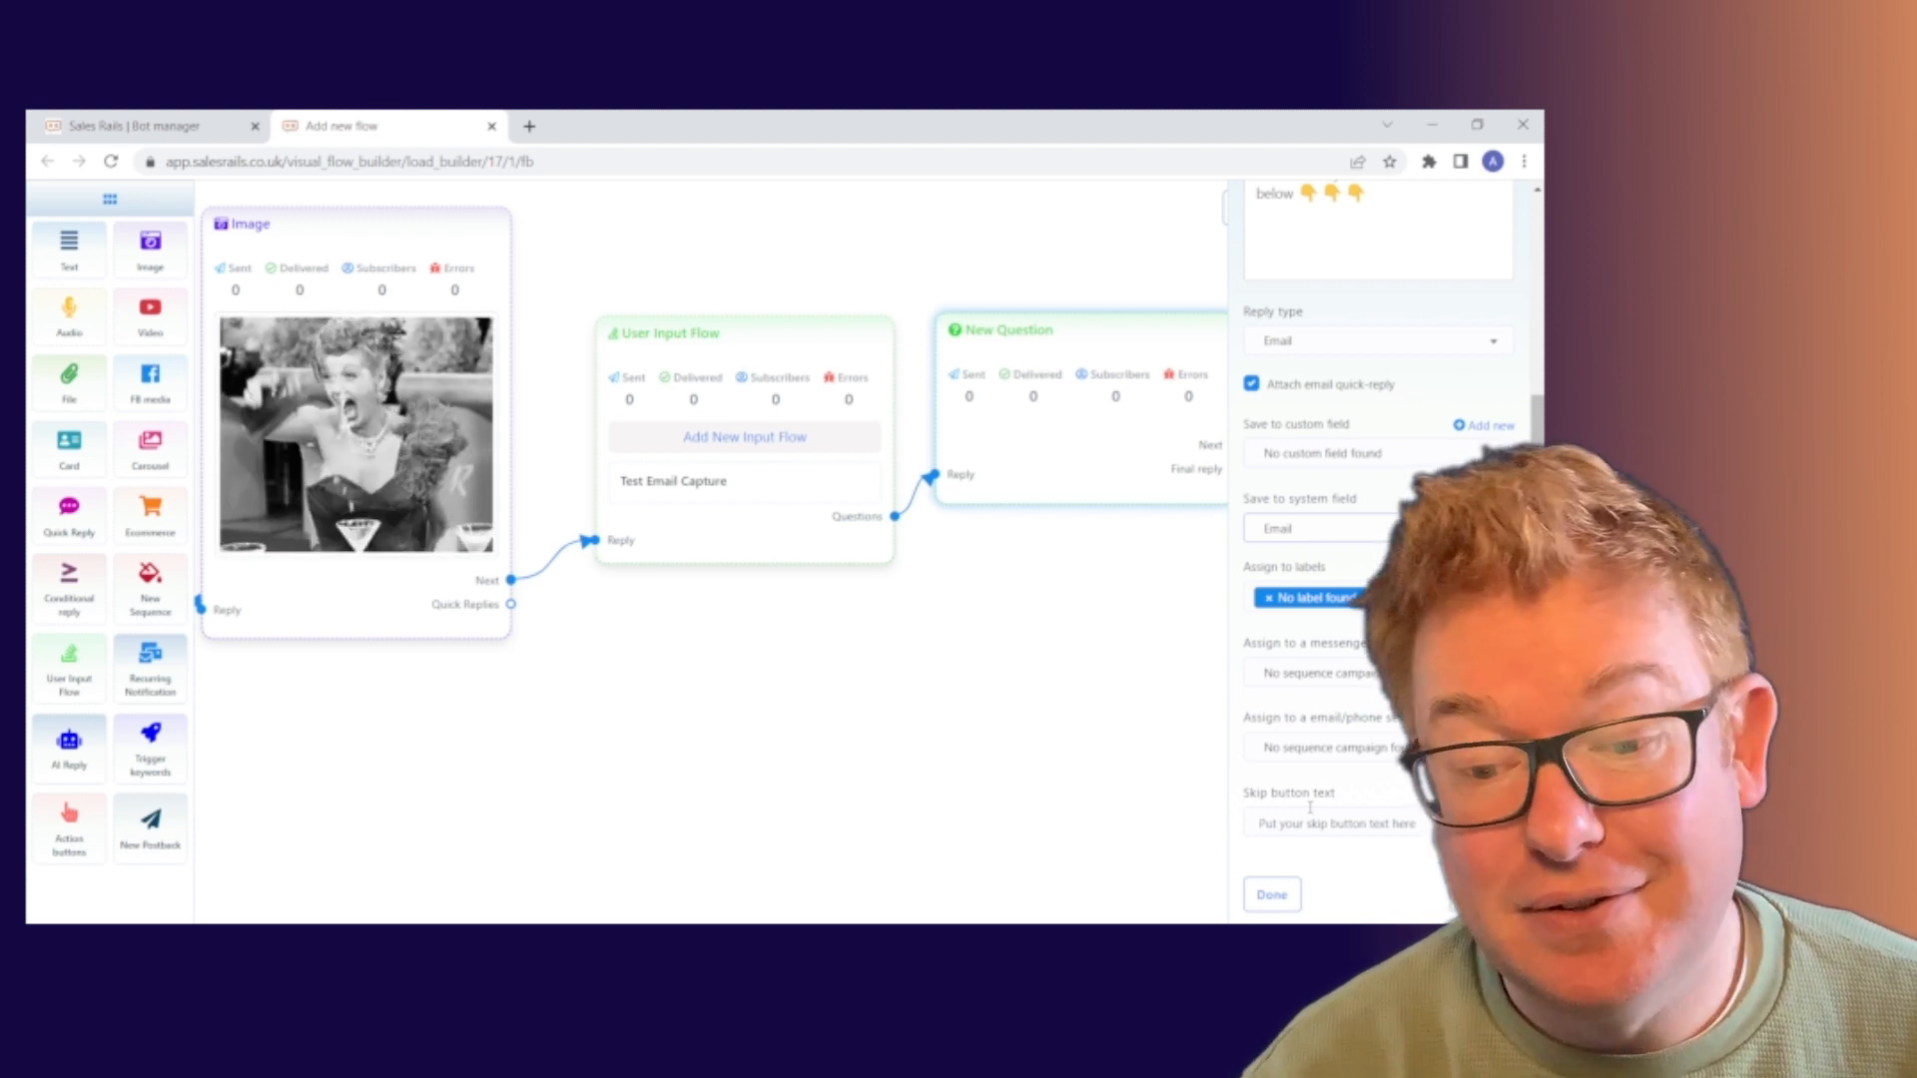
Save the email question's settings and move its node higher on the canvas
click(1269, 895)
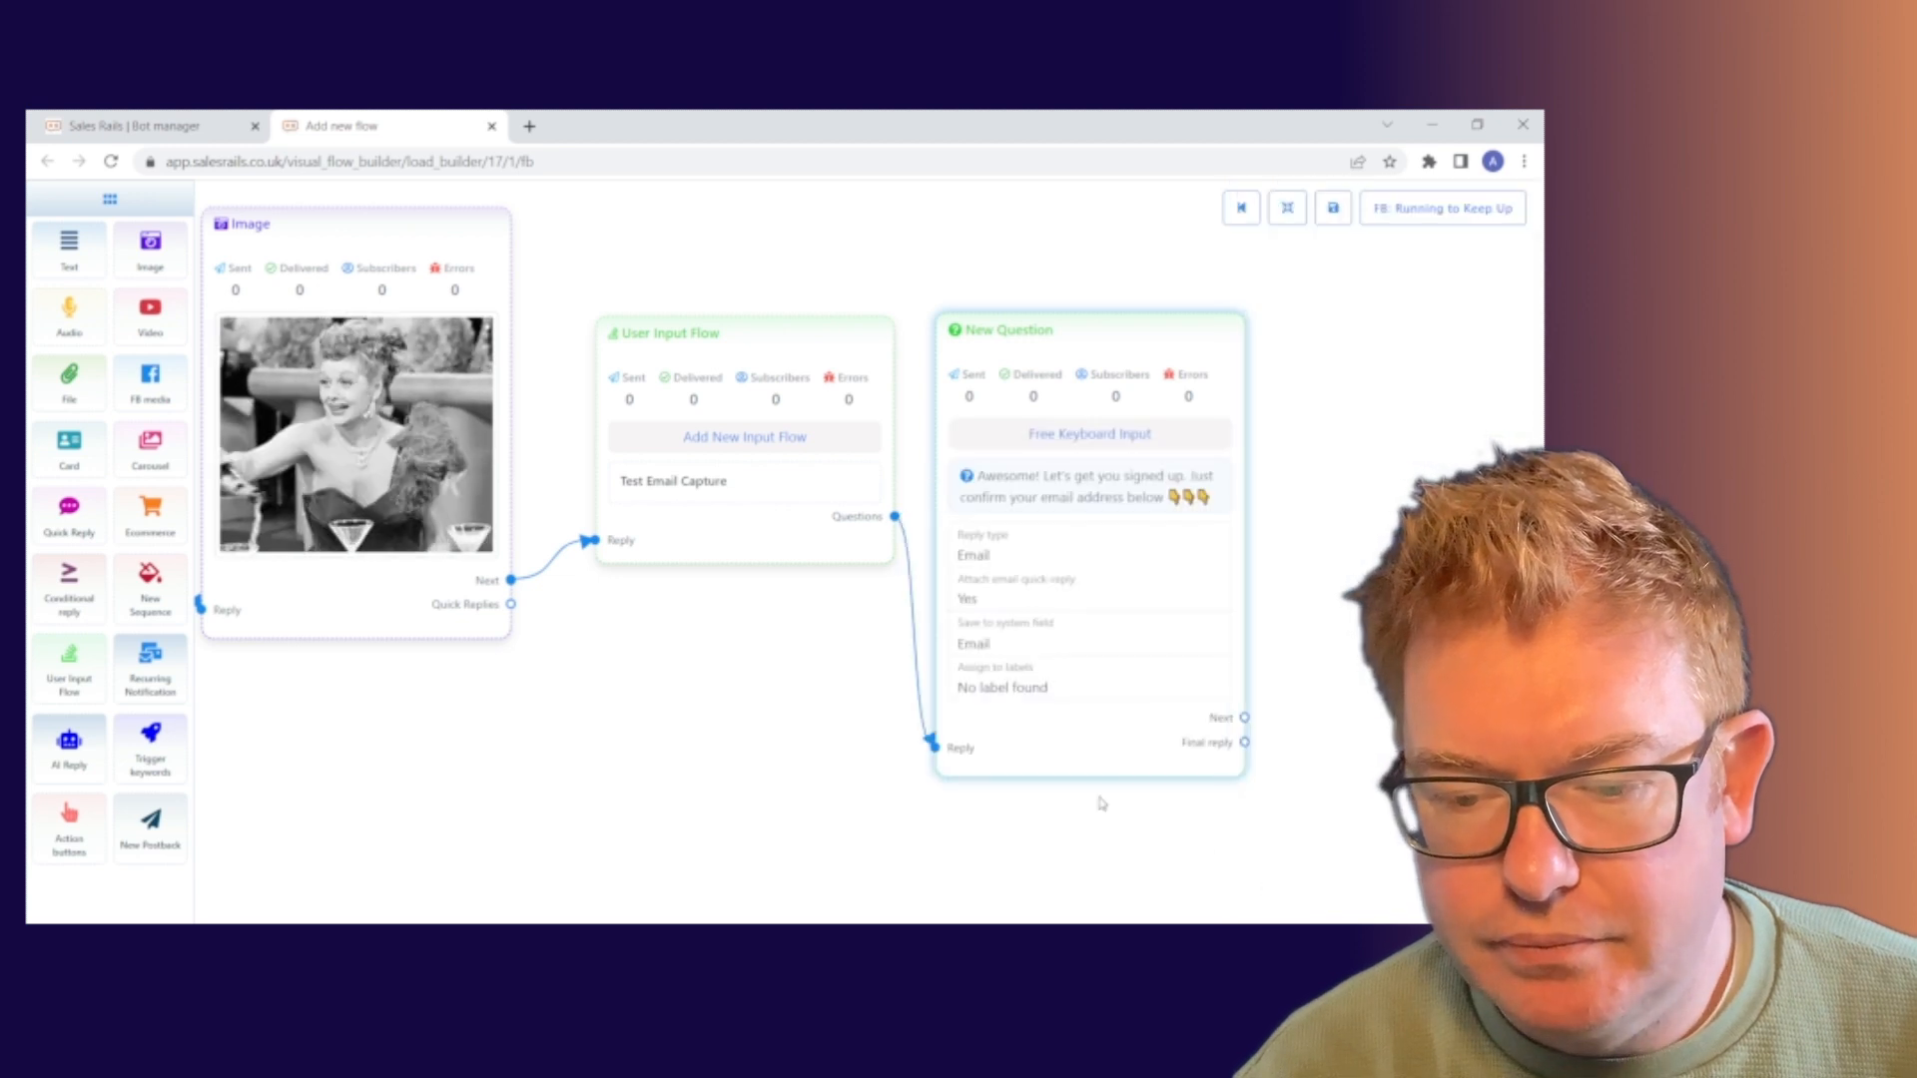
drag(1099, 761, 1116, 667)
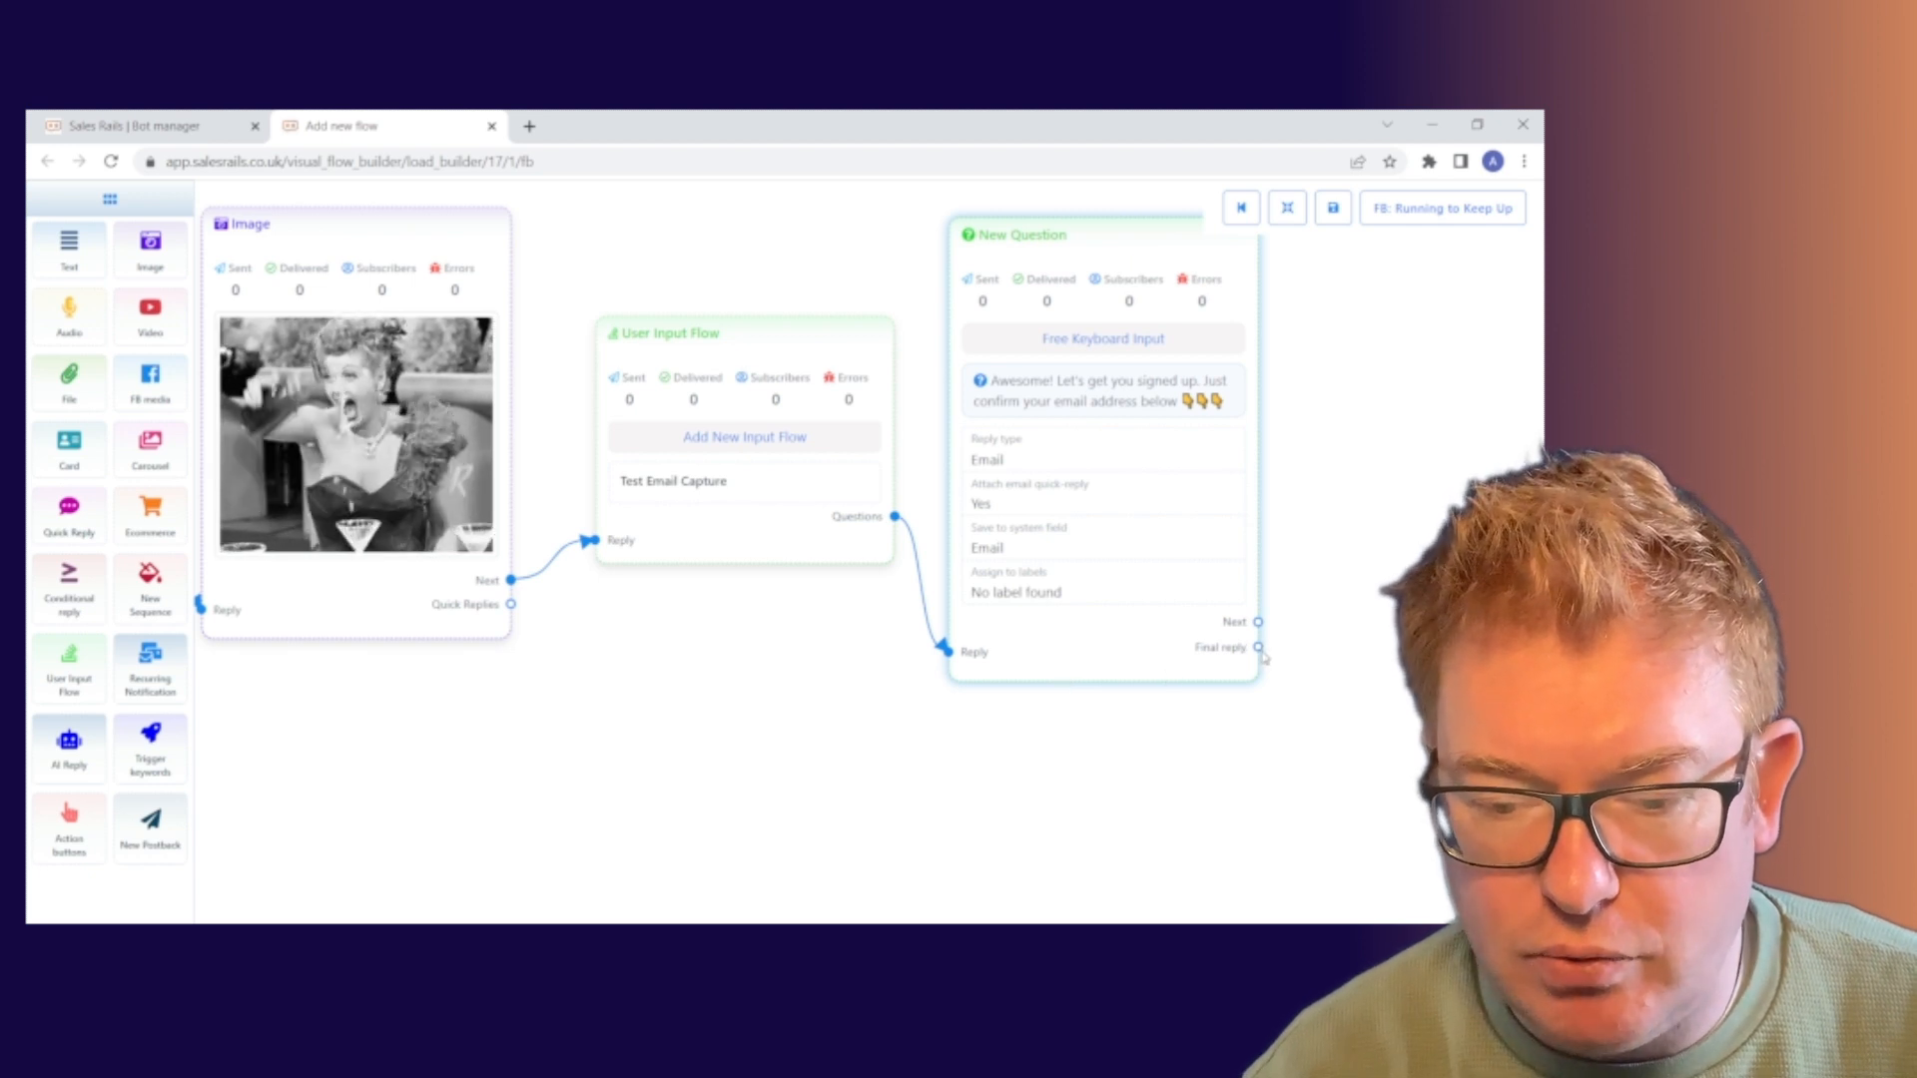
Add a New Postback node after the question's Final reply and place it beside the question
drag(1257, 648, 1334, 883)
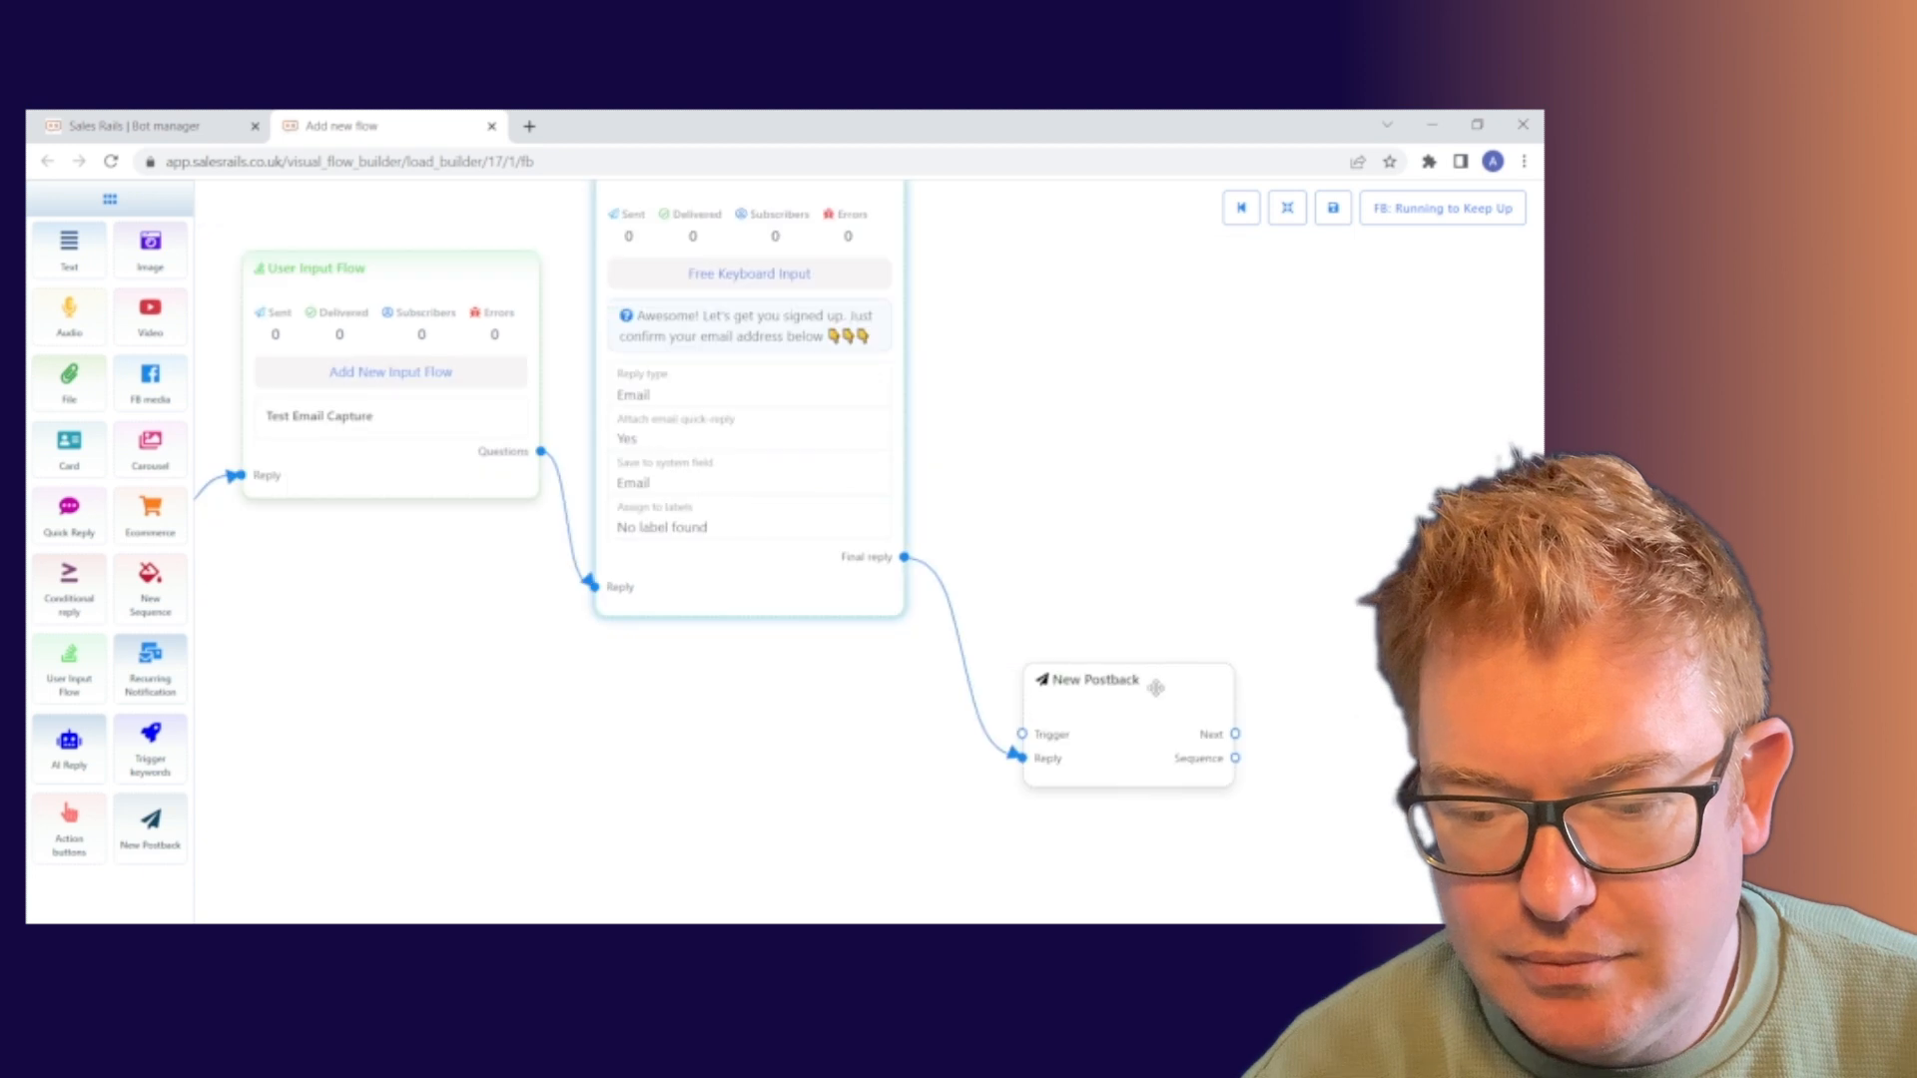
drag(1160, 687, 1116, 340)
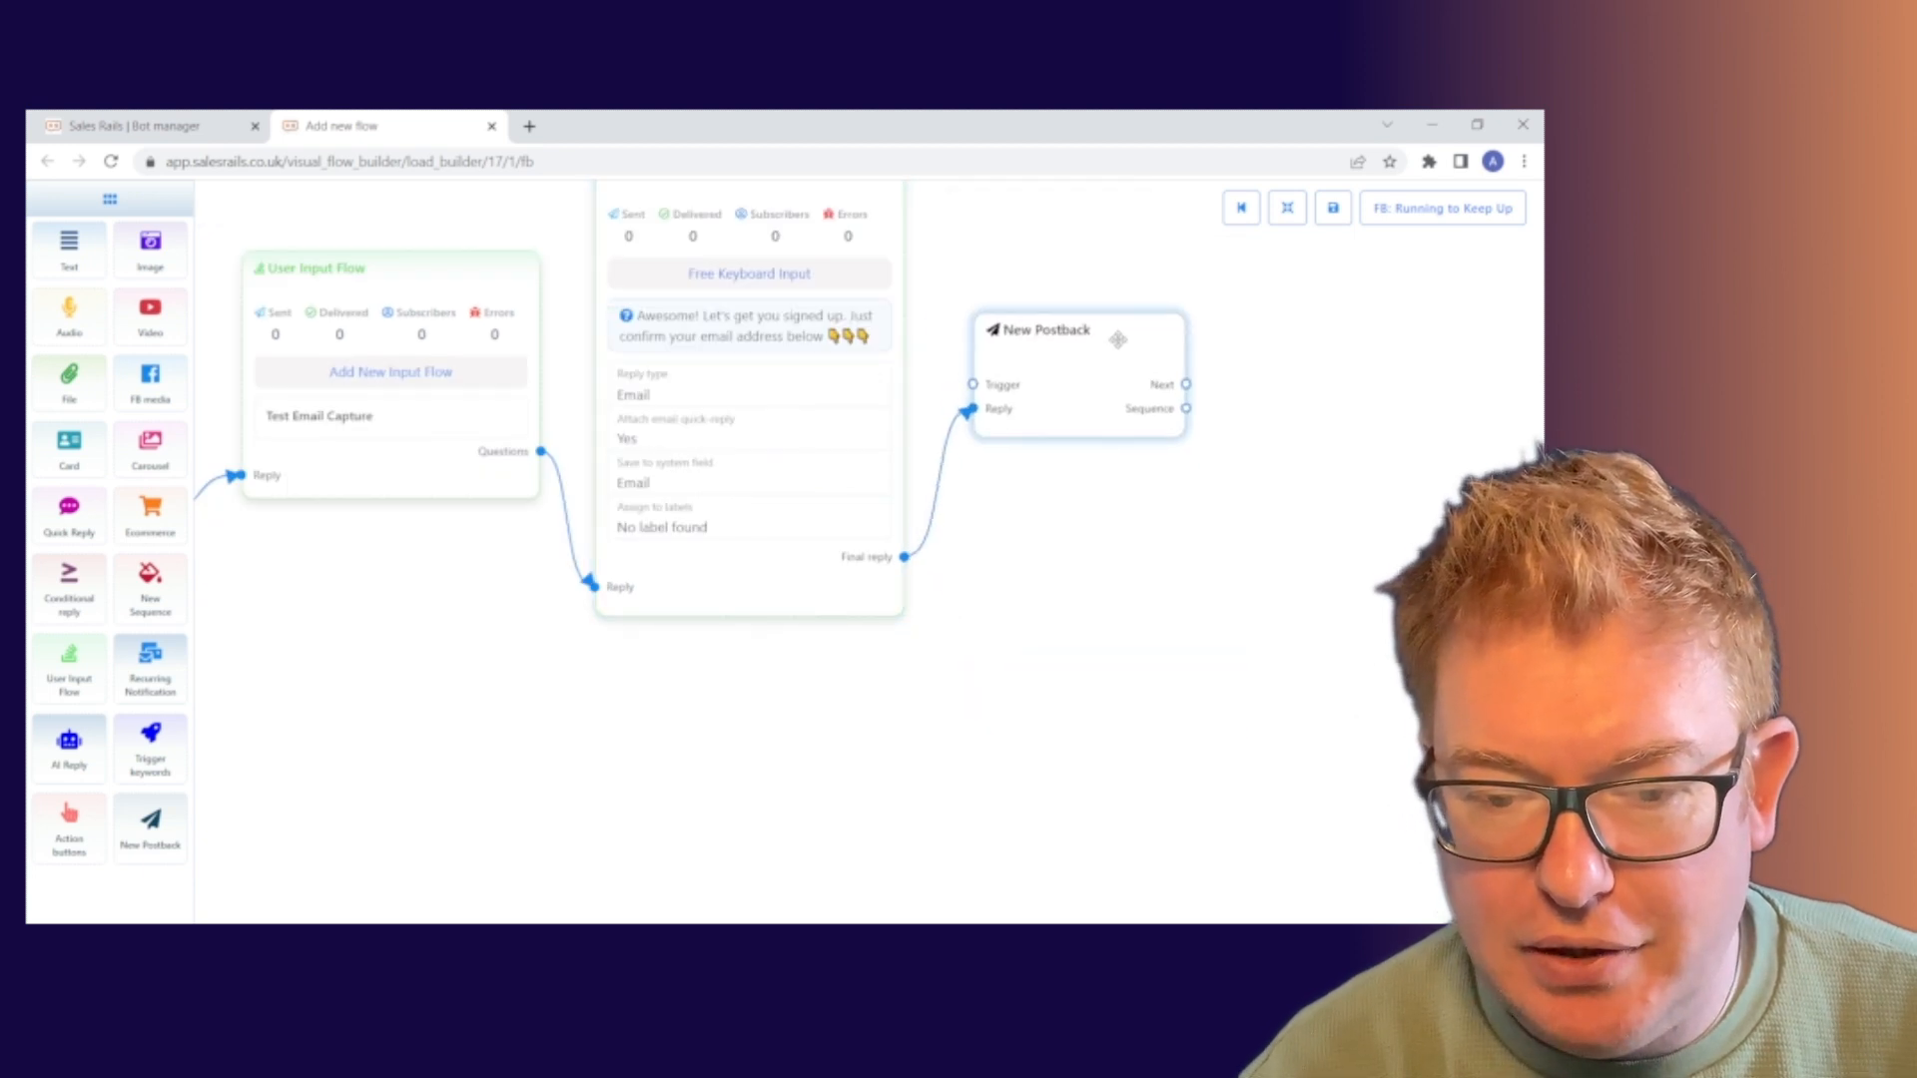
drag(423, 629, 633, 650)
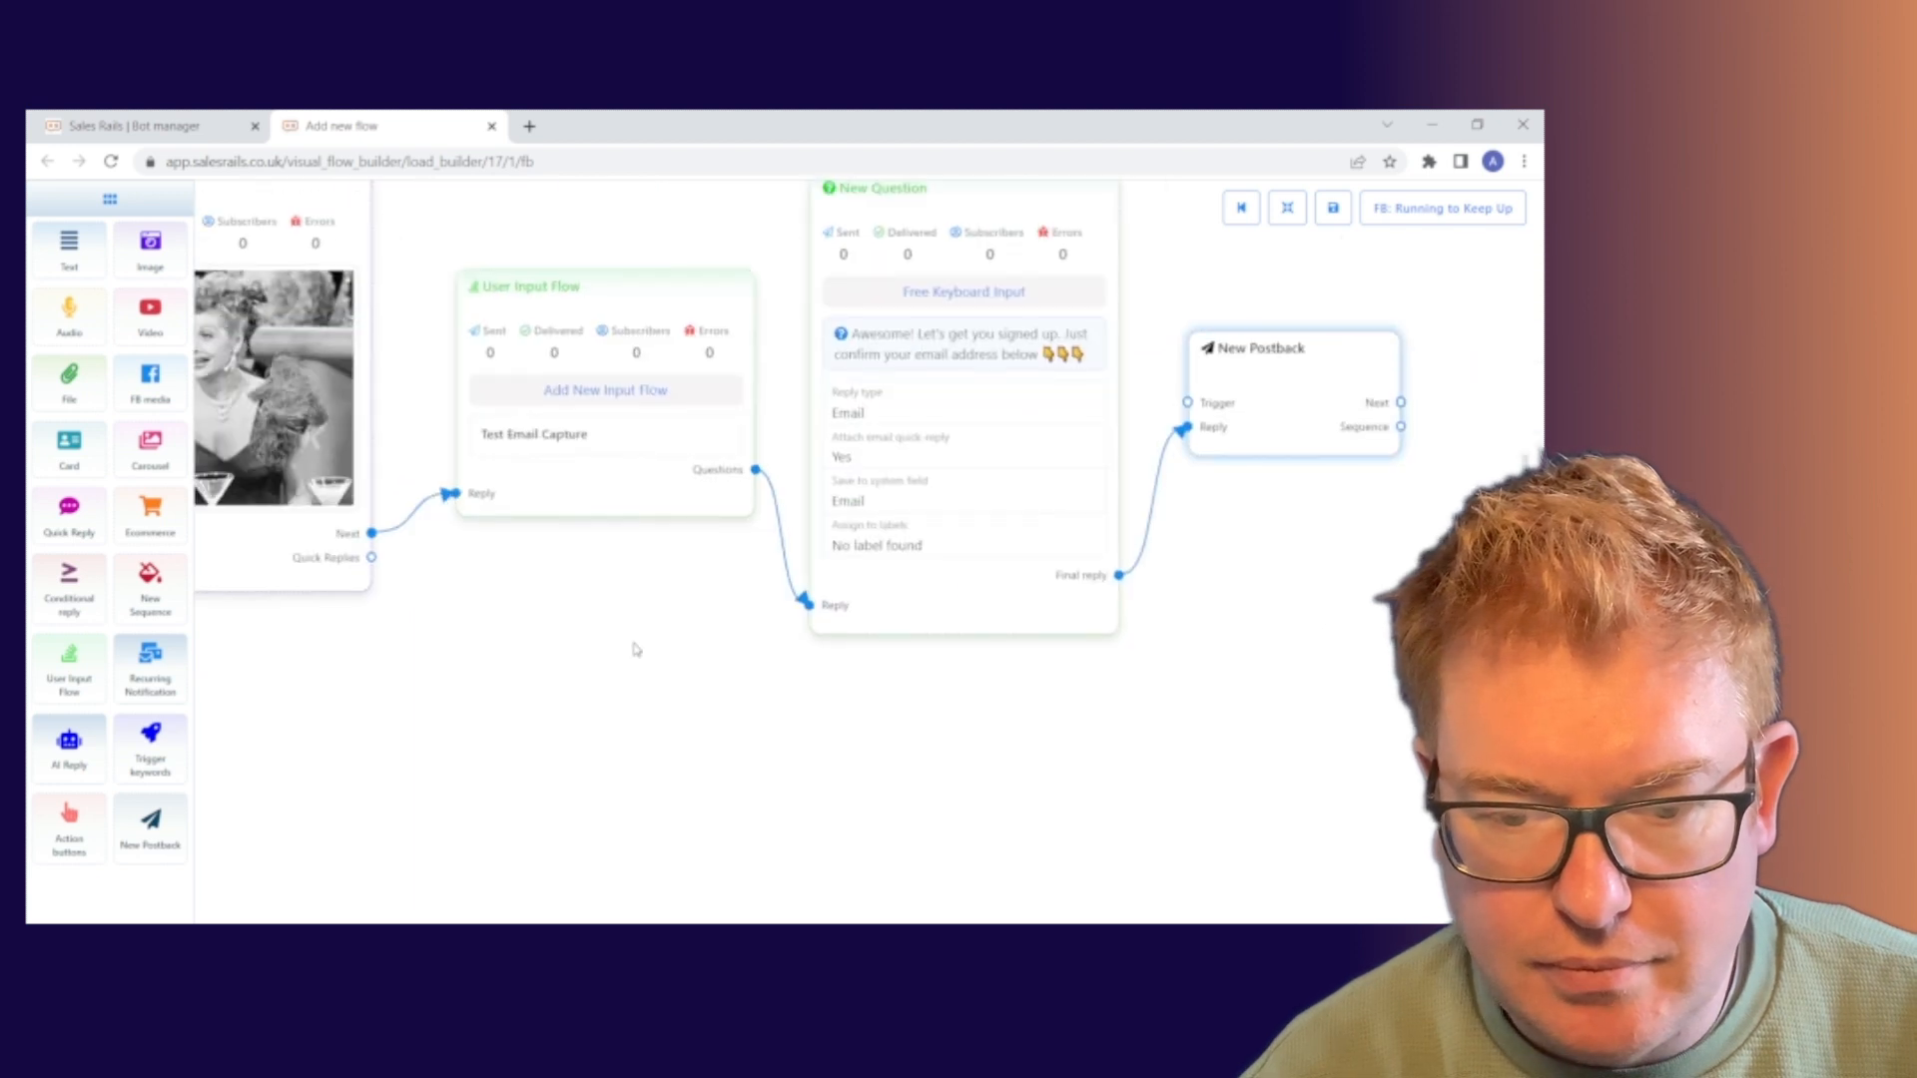
Title the postback 'Test Postback 2' and save it
click(1260, 390)
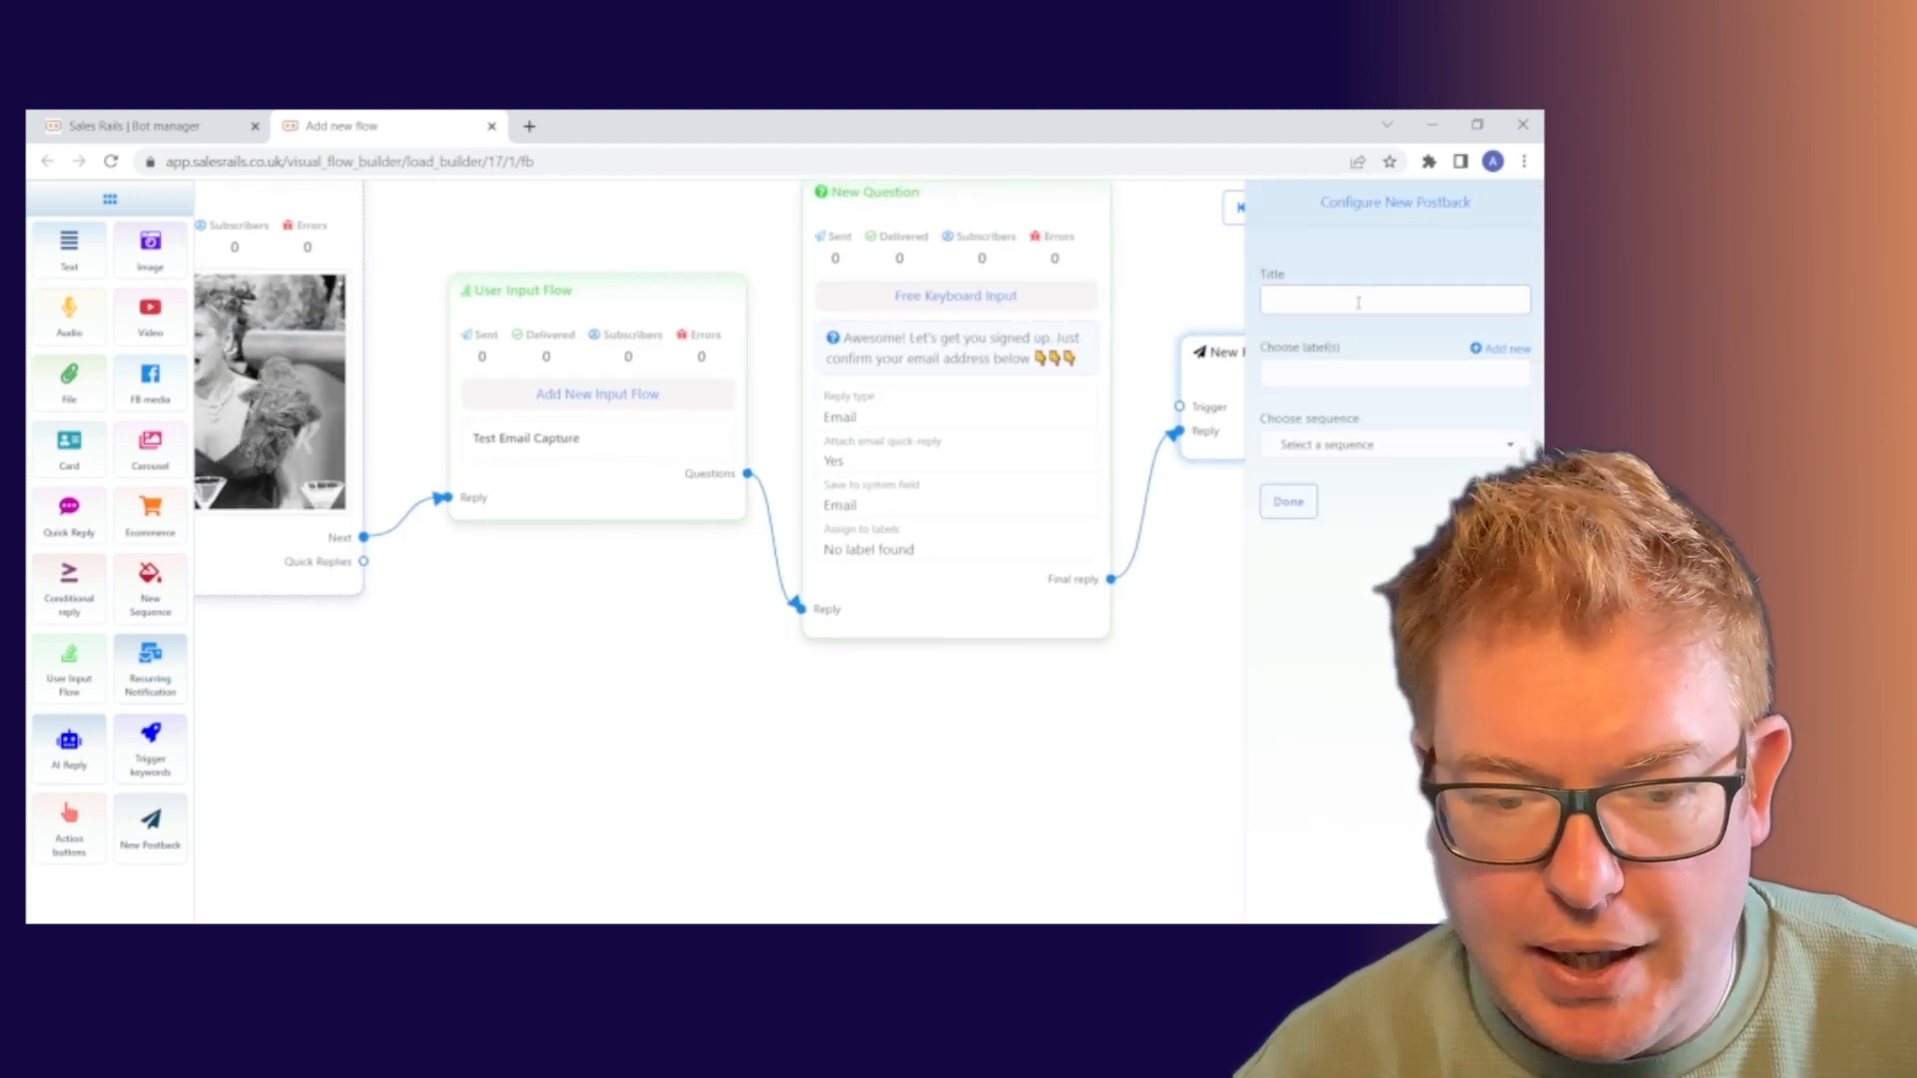
drag(513, 650, 446, 642)
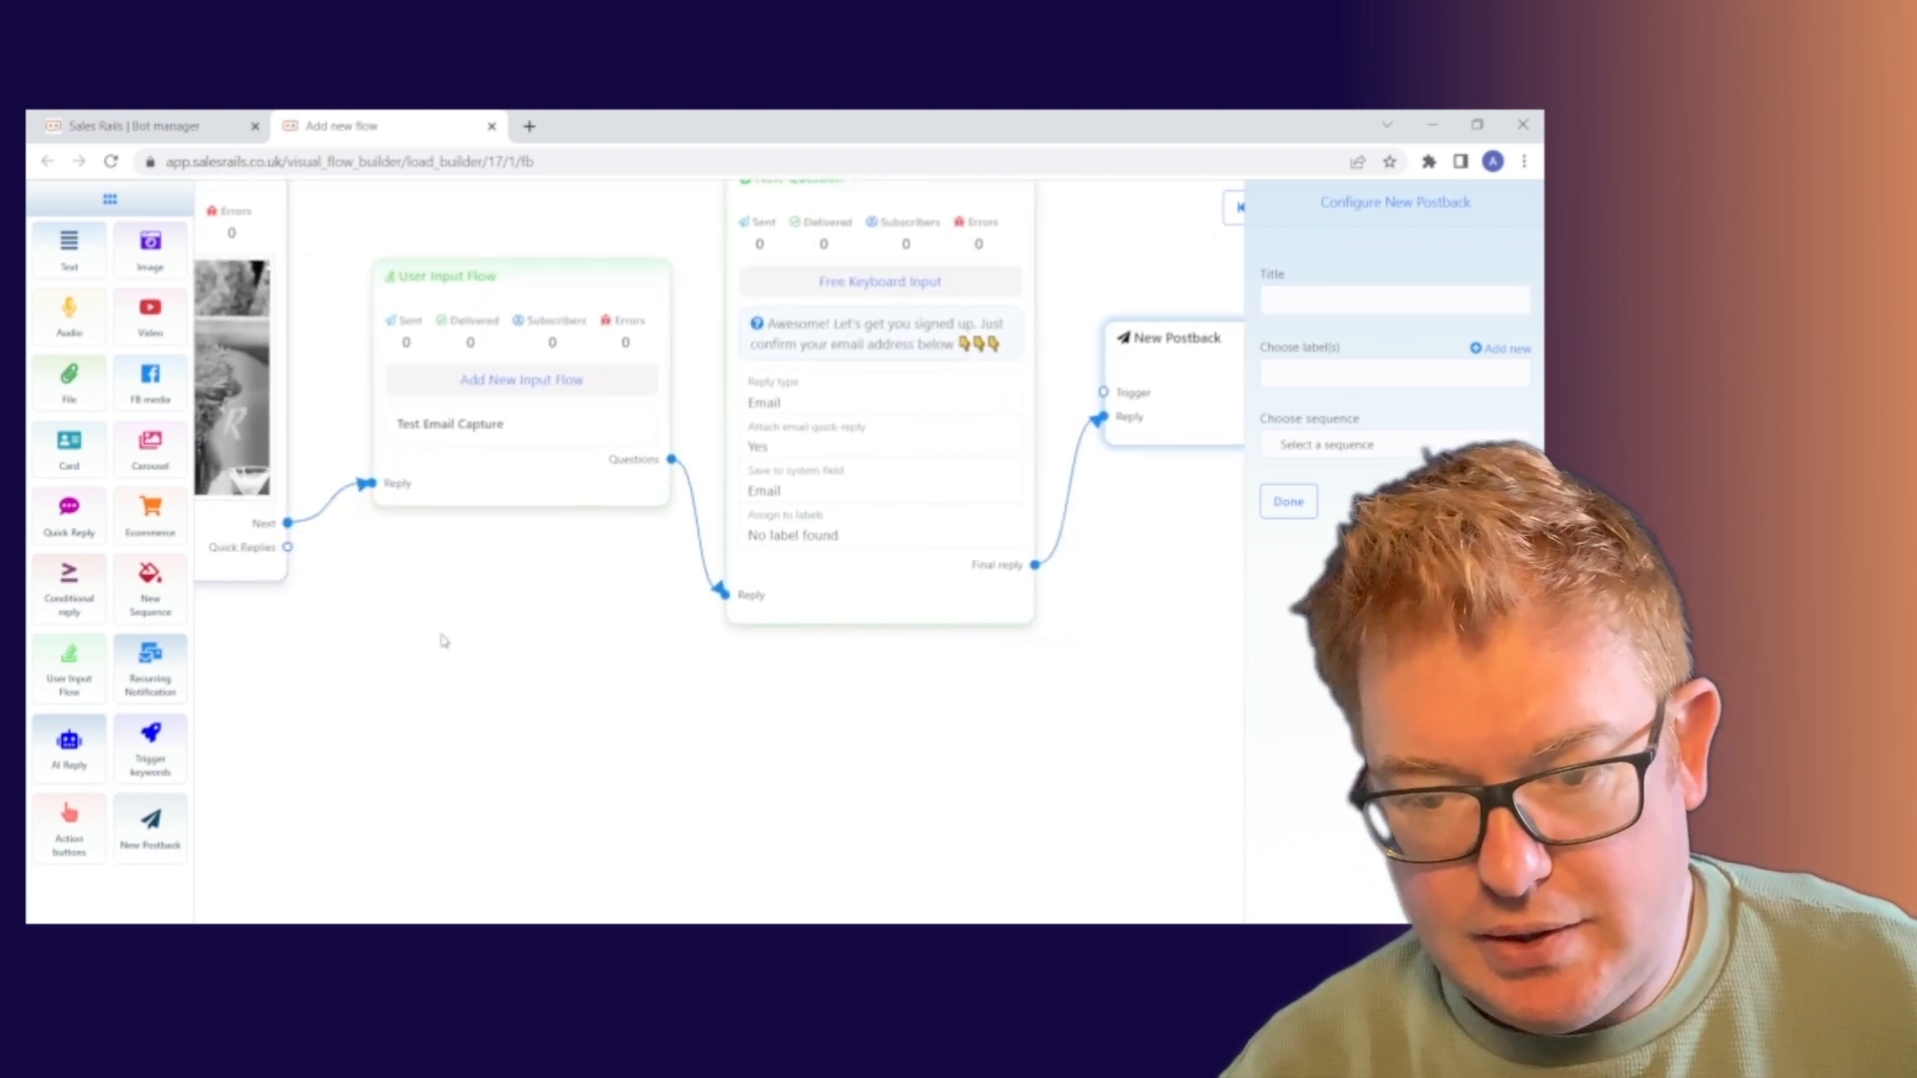
click(1347, 297)
text(Tes)
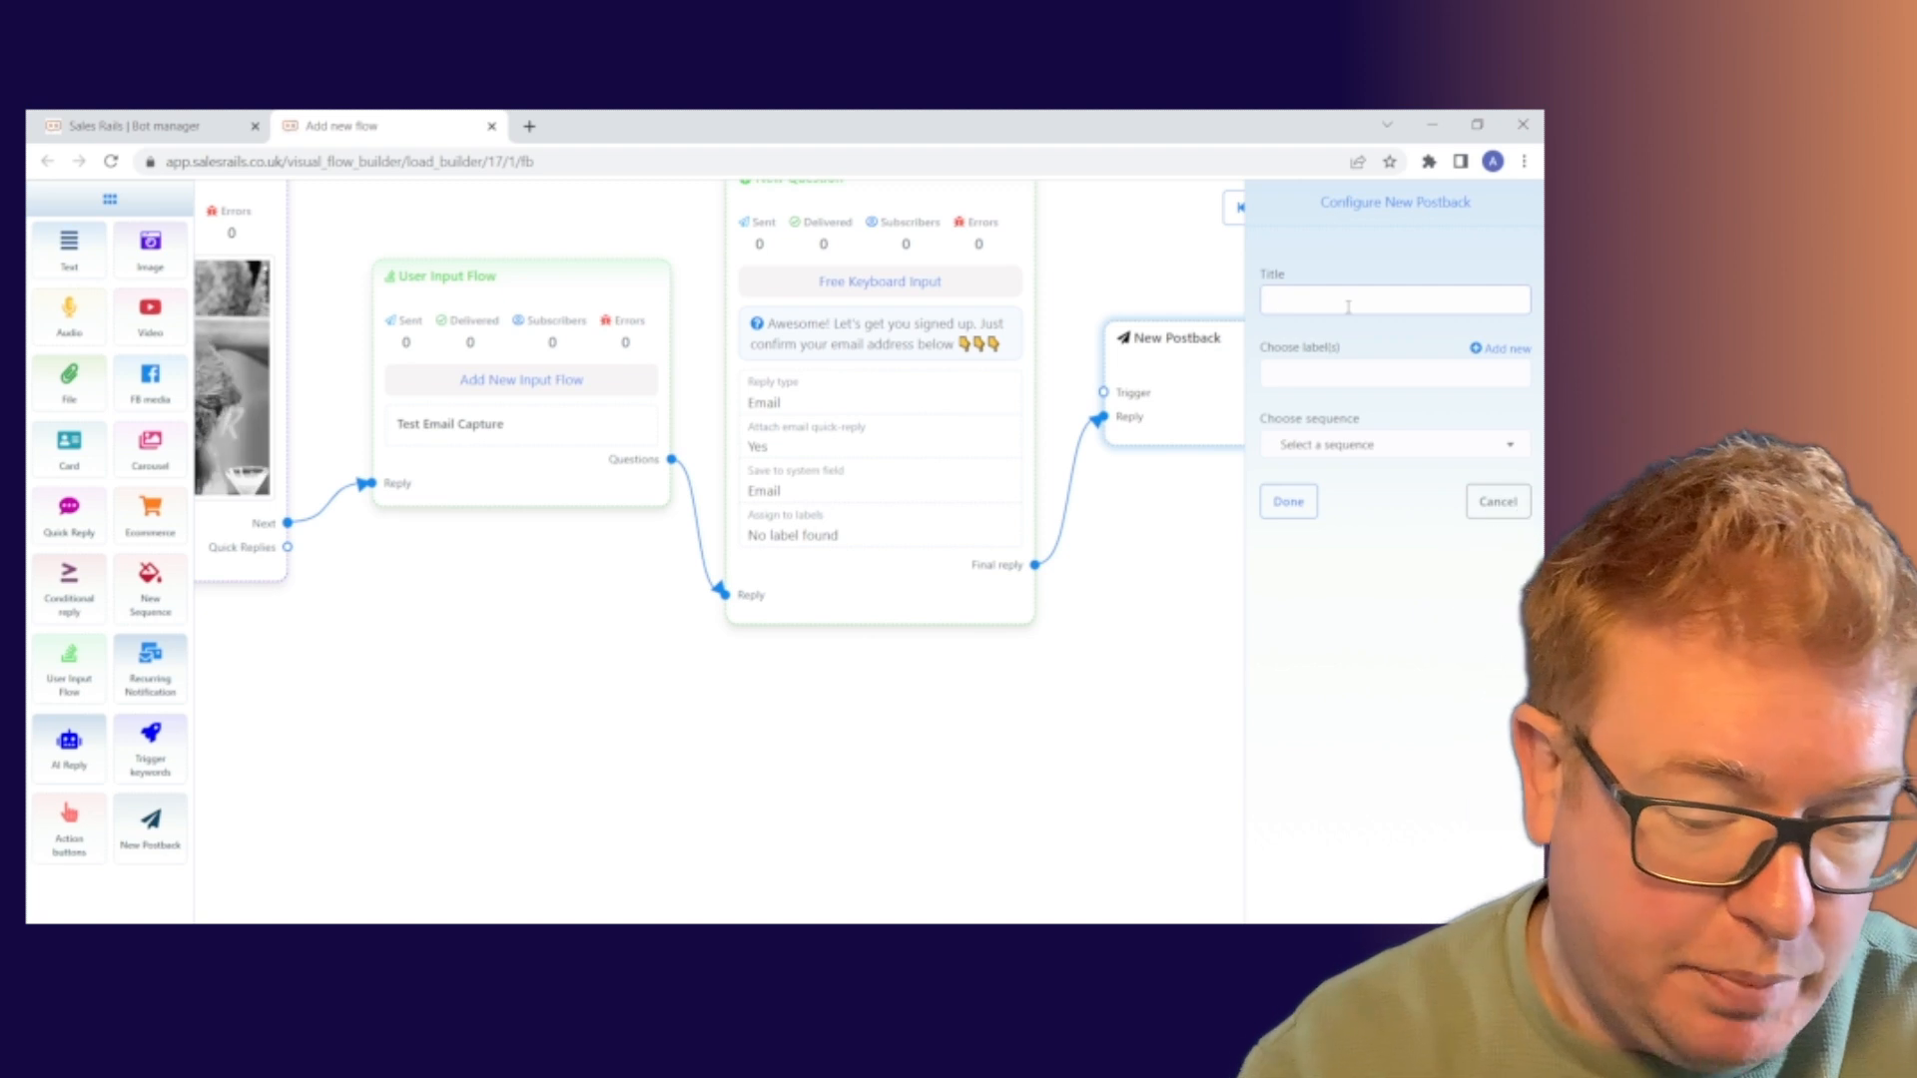
text(t P)
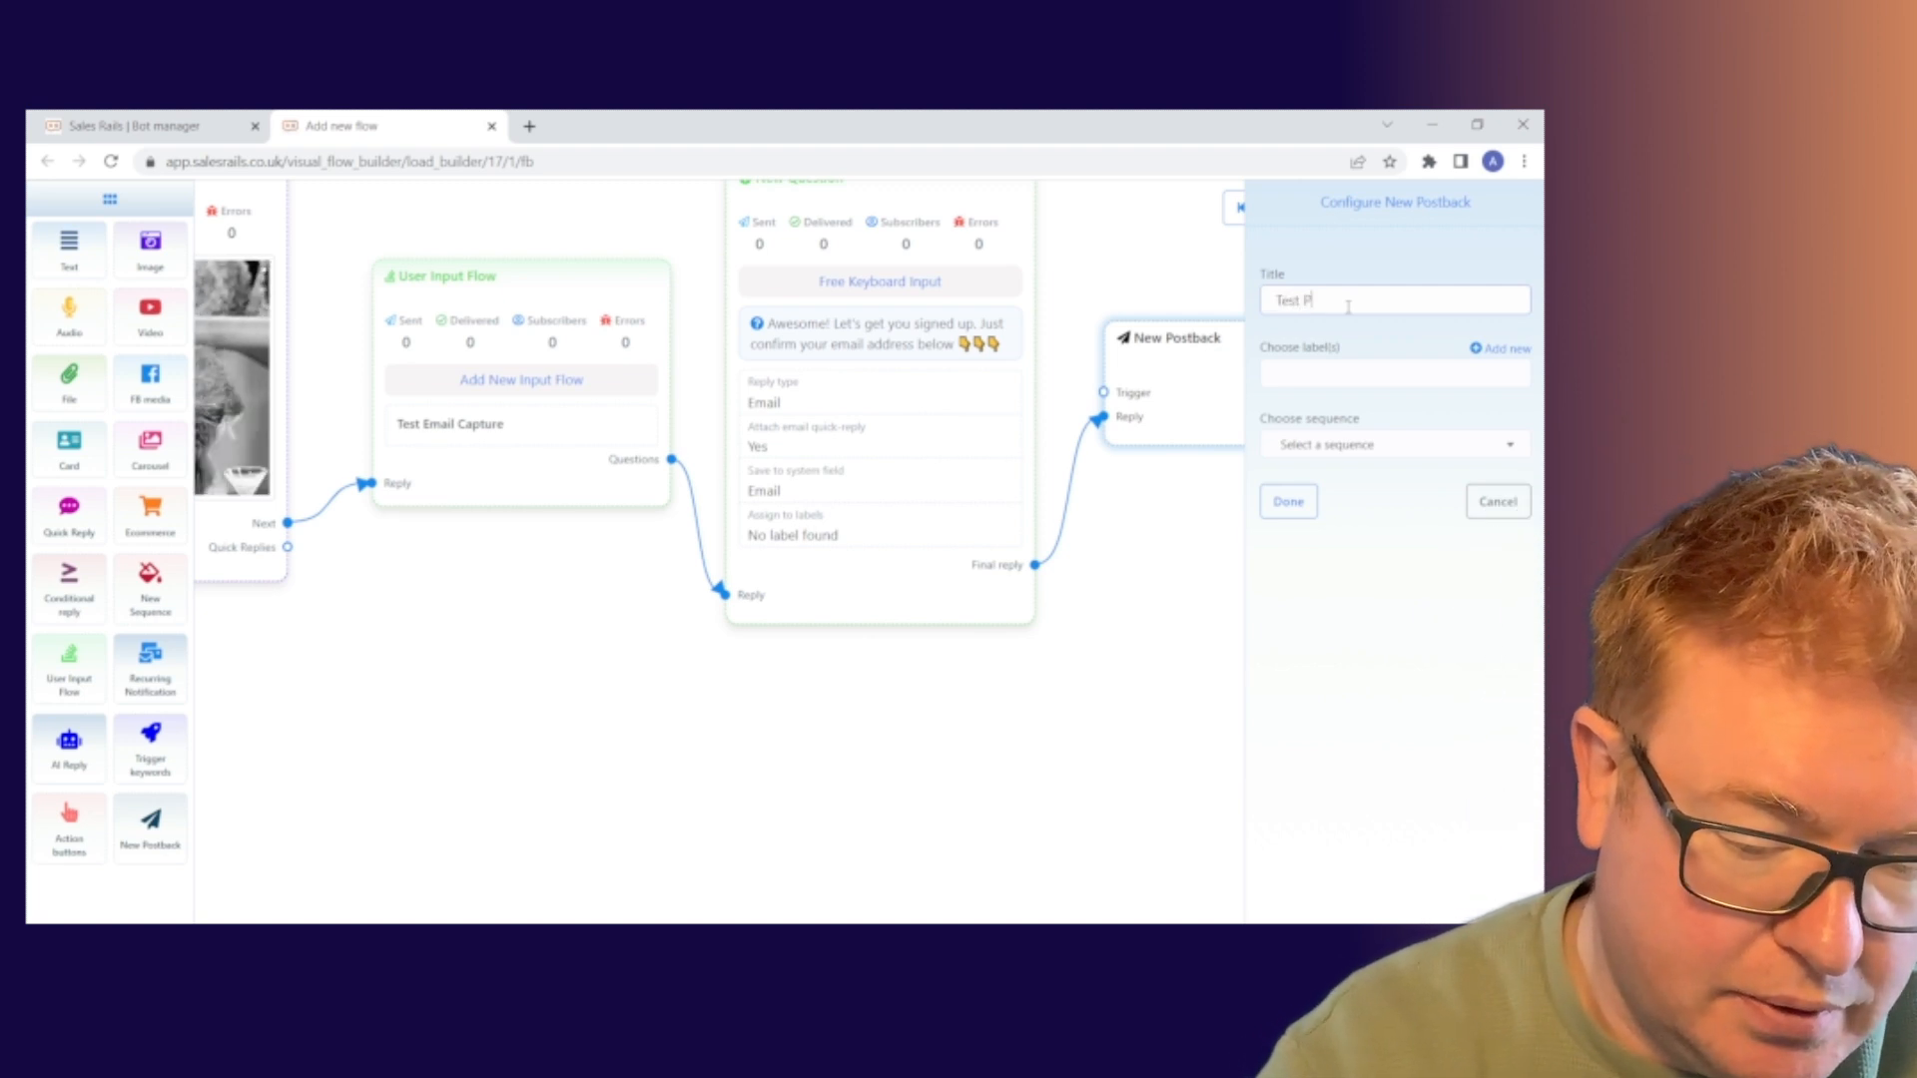
text(ostback)
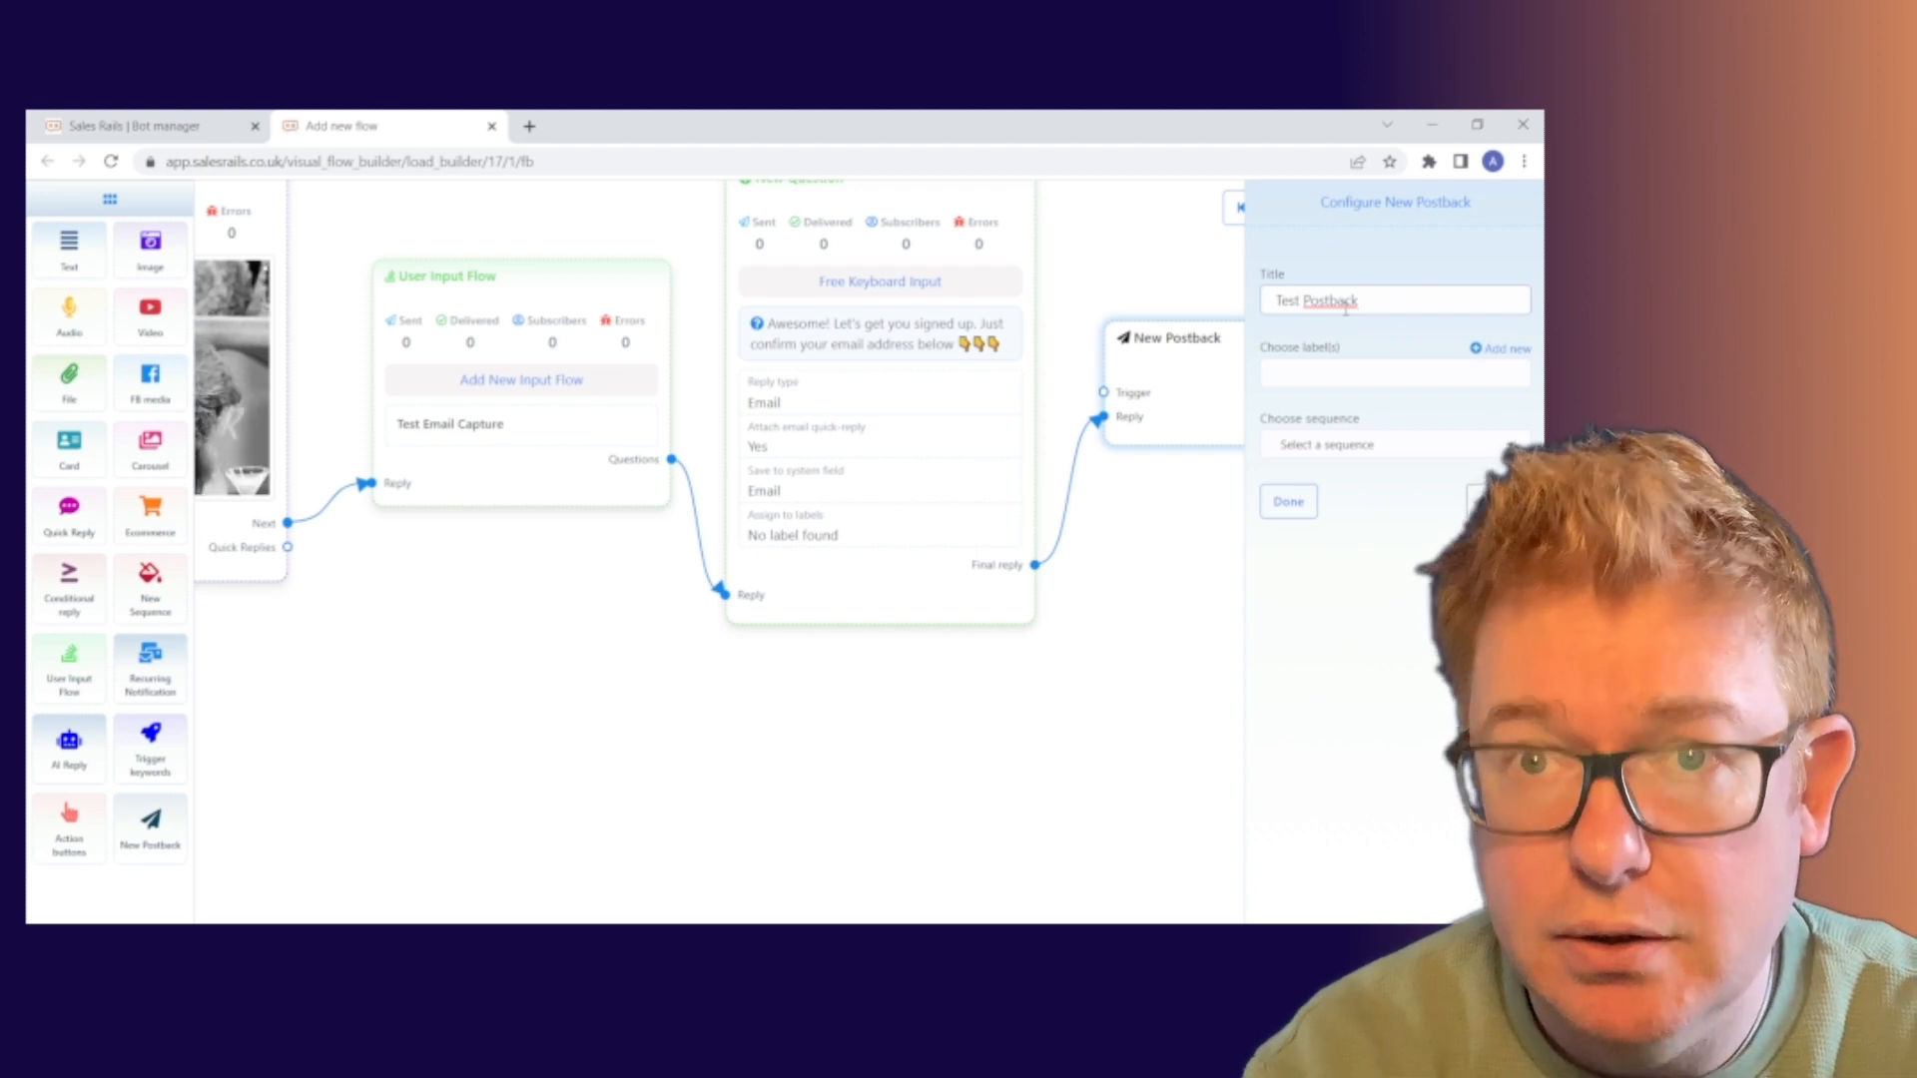
text( 2)
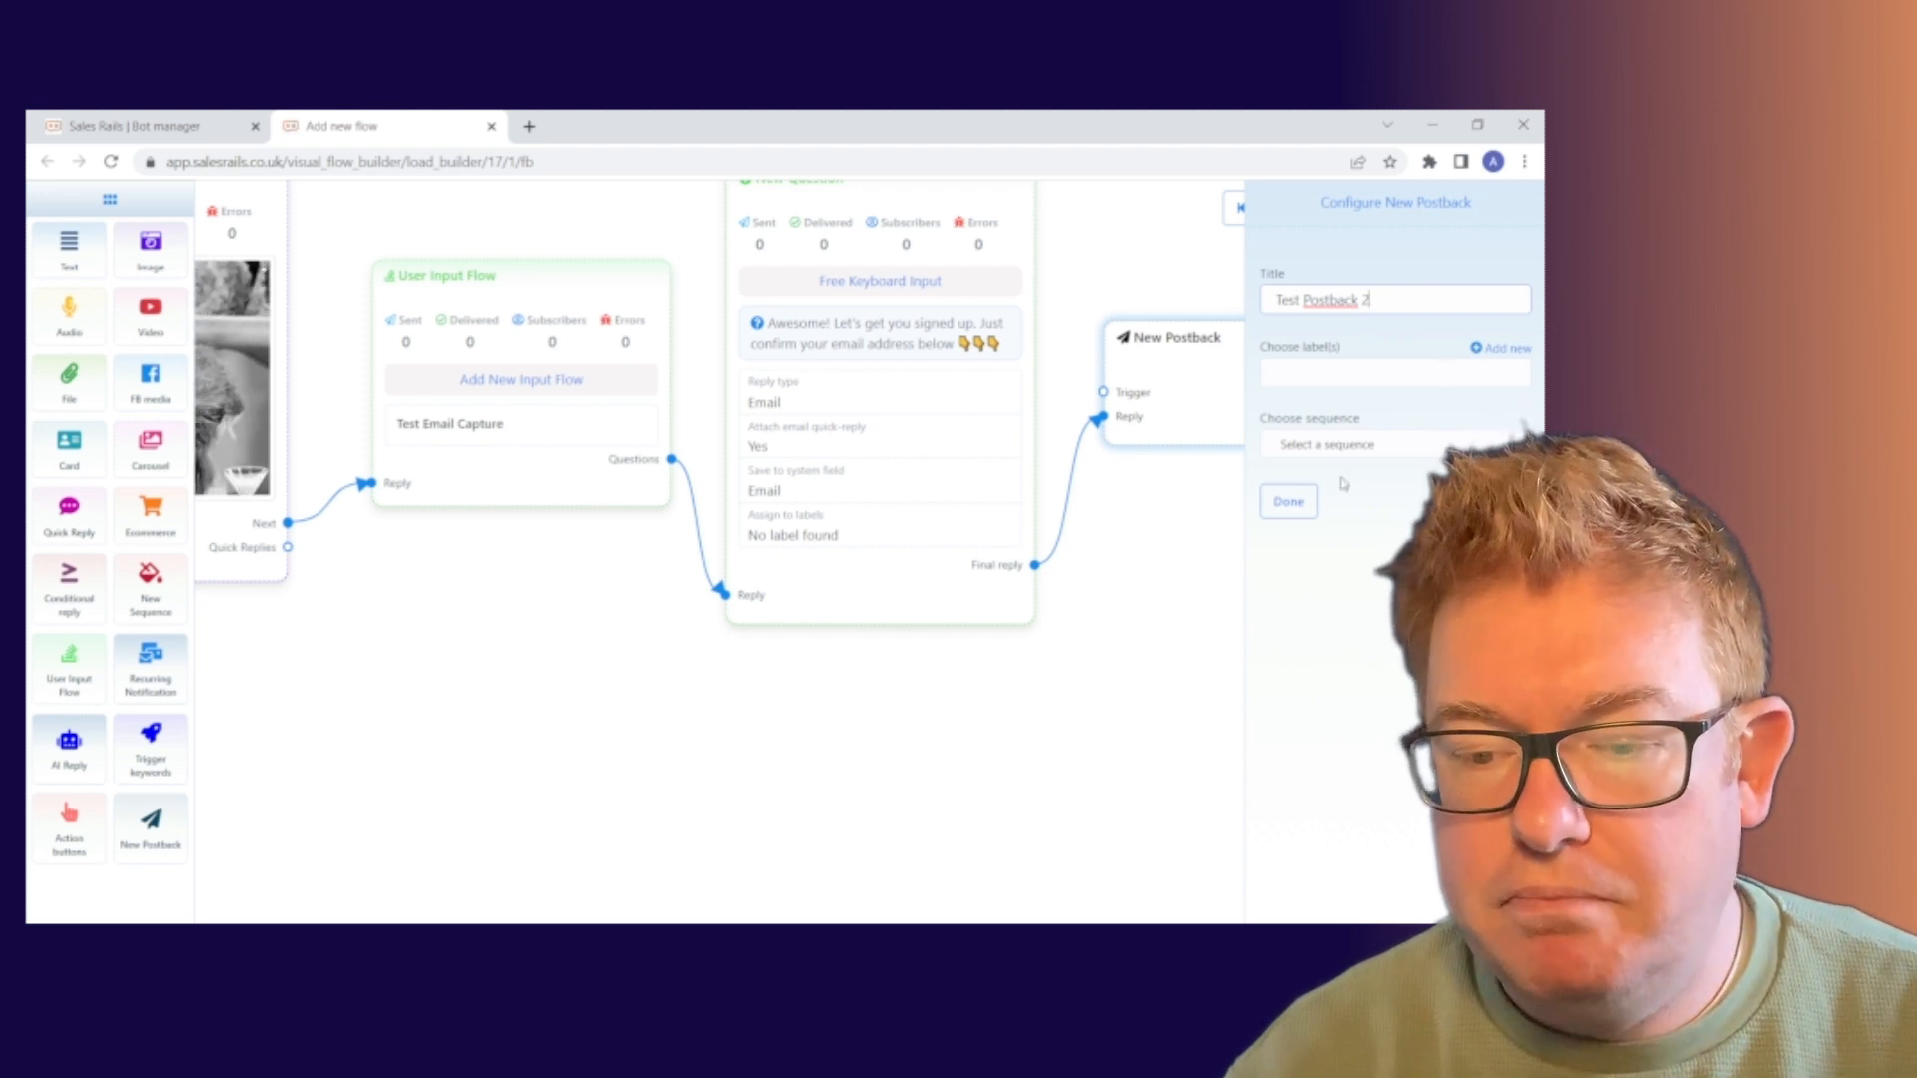
click(1288, 503)
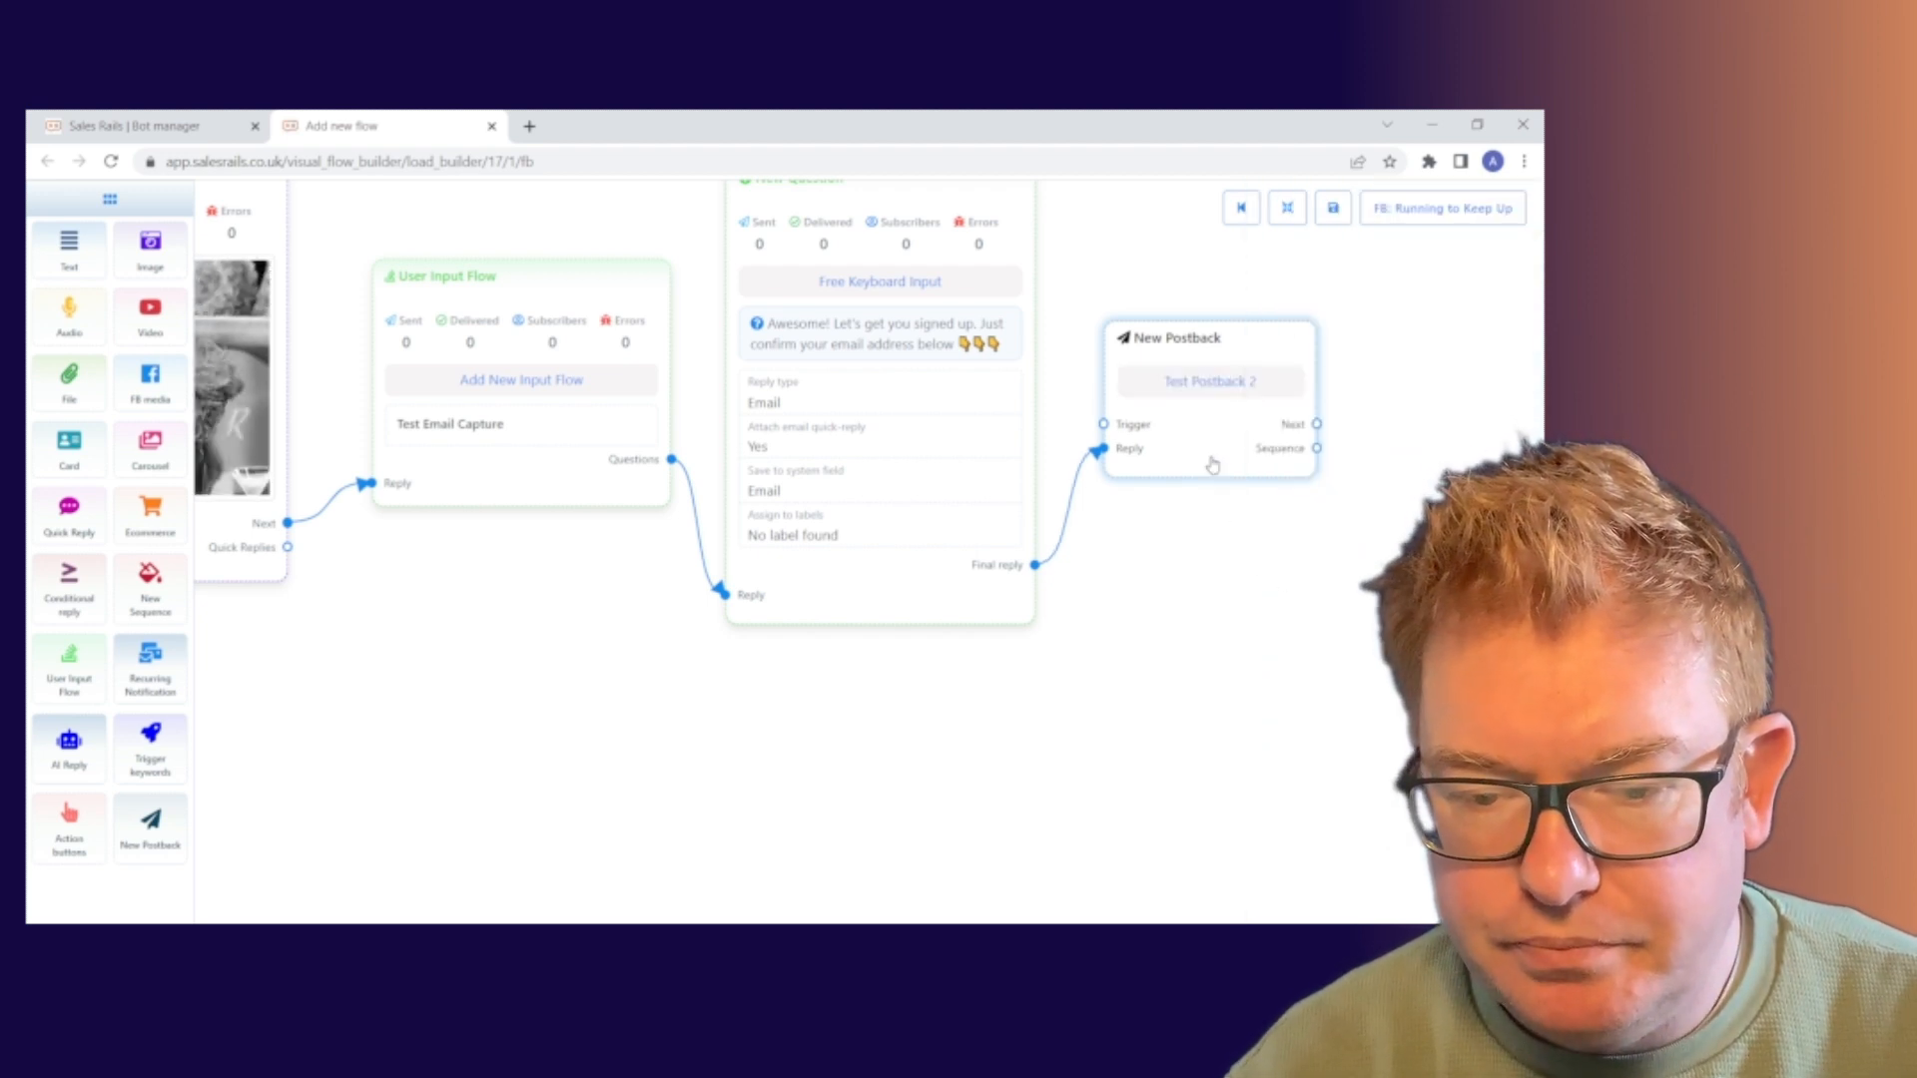
drag(1212, 465, 1204, 437)
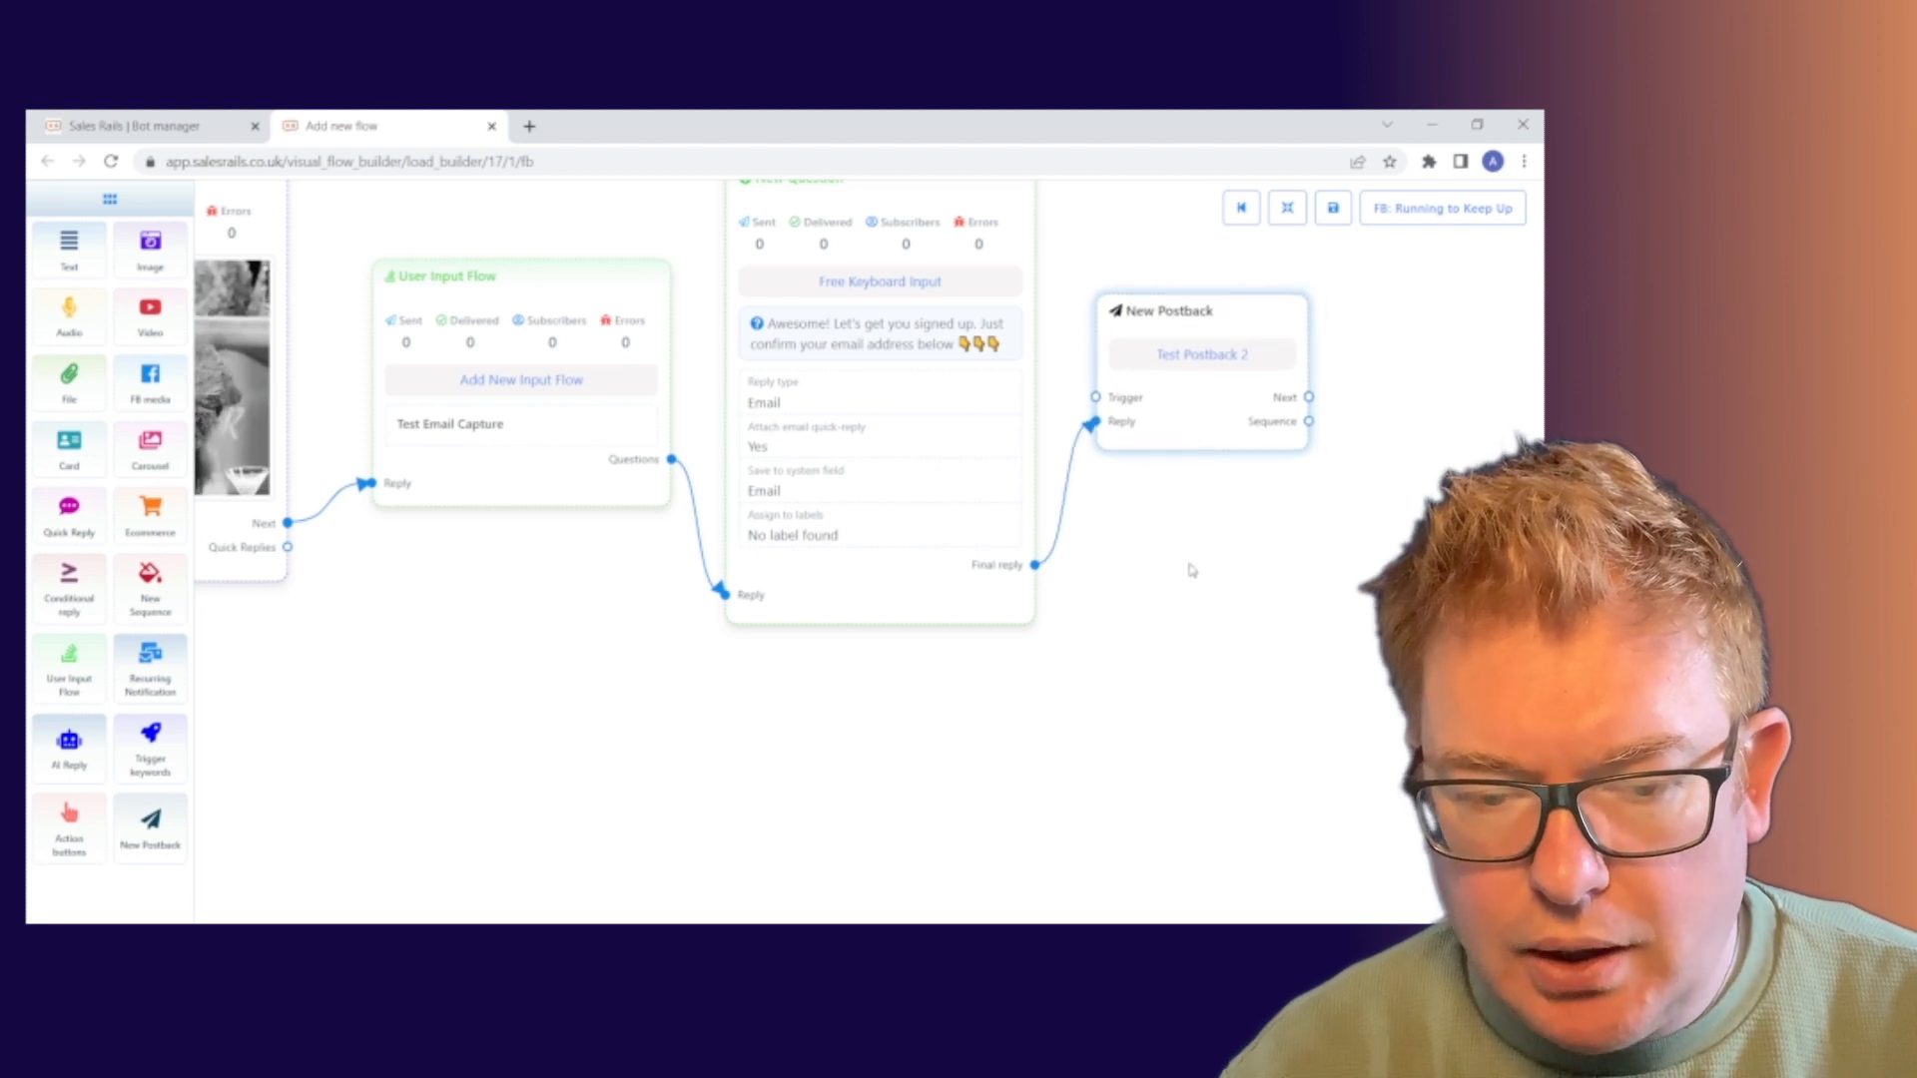
Link a new Text node from Test Postback 2's Next output and position it beside the postback
mouse_move(525, 652)
mouse_down()
mouse_move(1027, 685)
mouse_move(493, 638)
mouse_up()
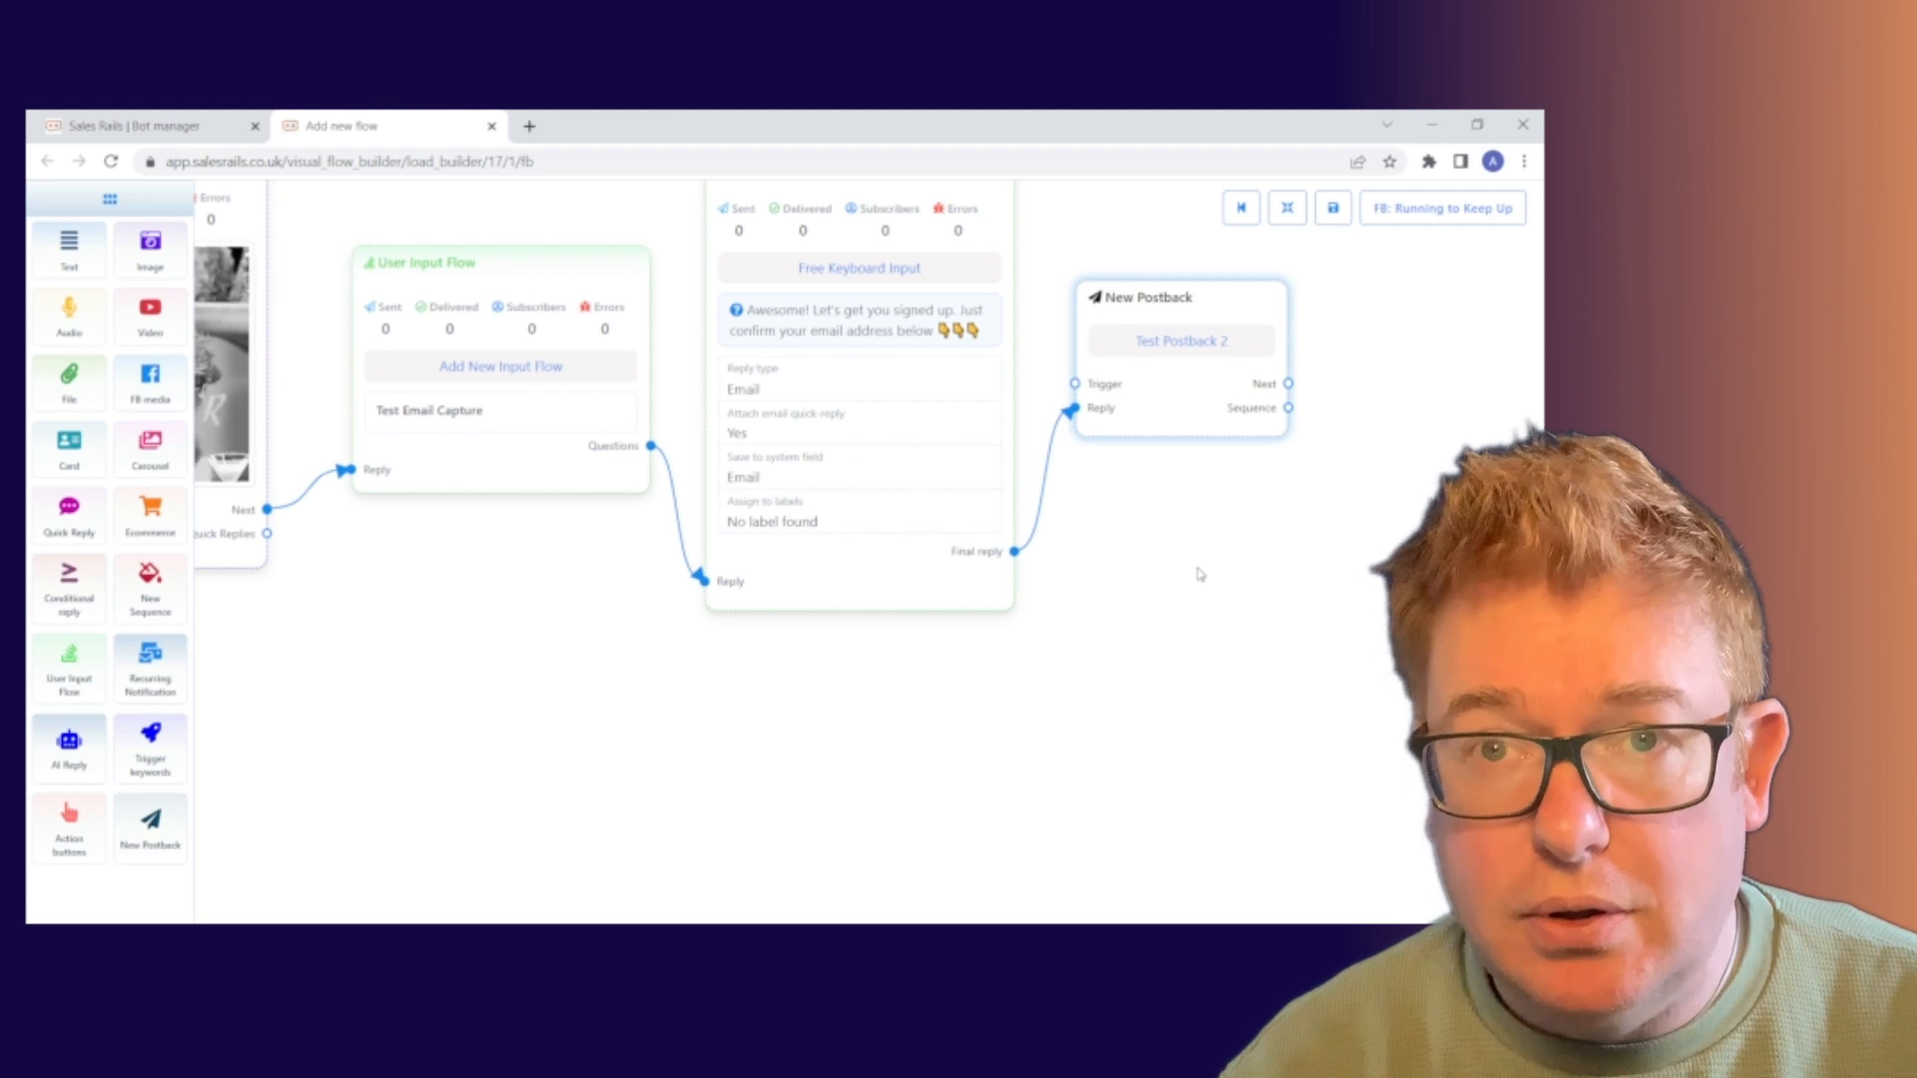
drag(1200, 574, 1095, 577)
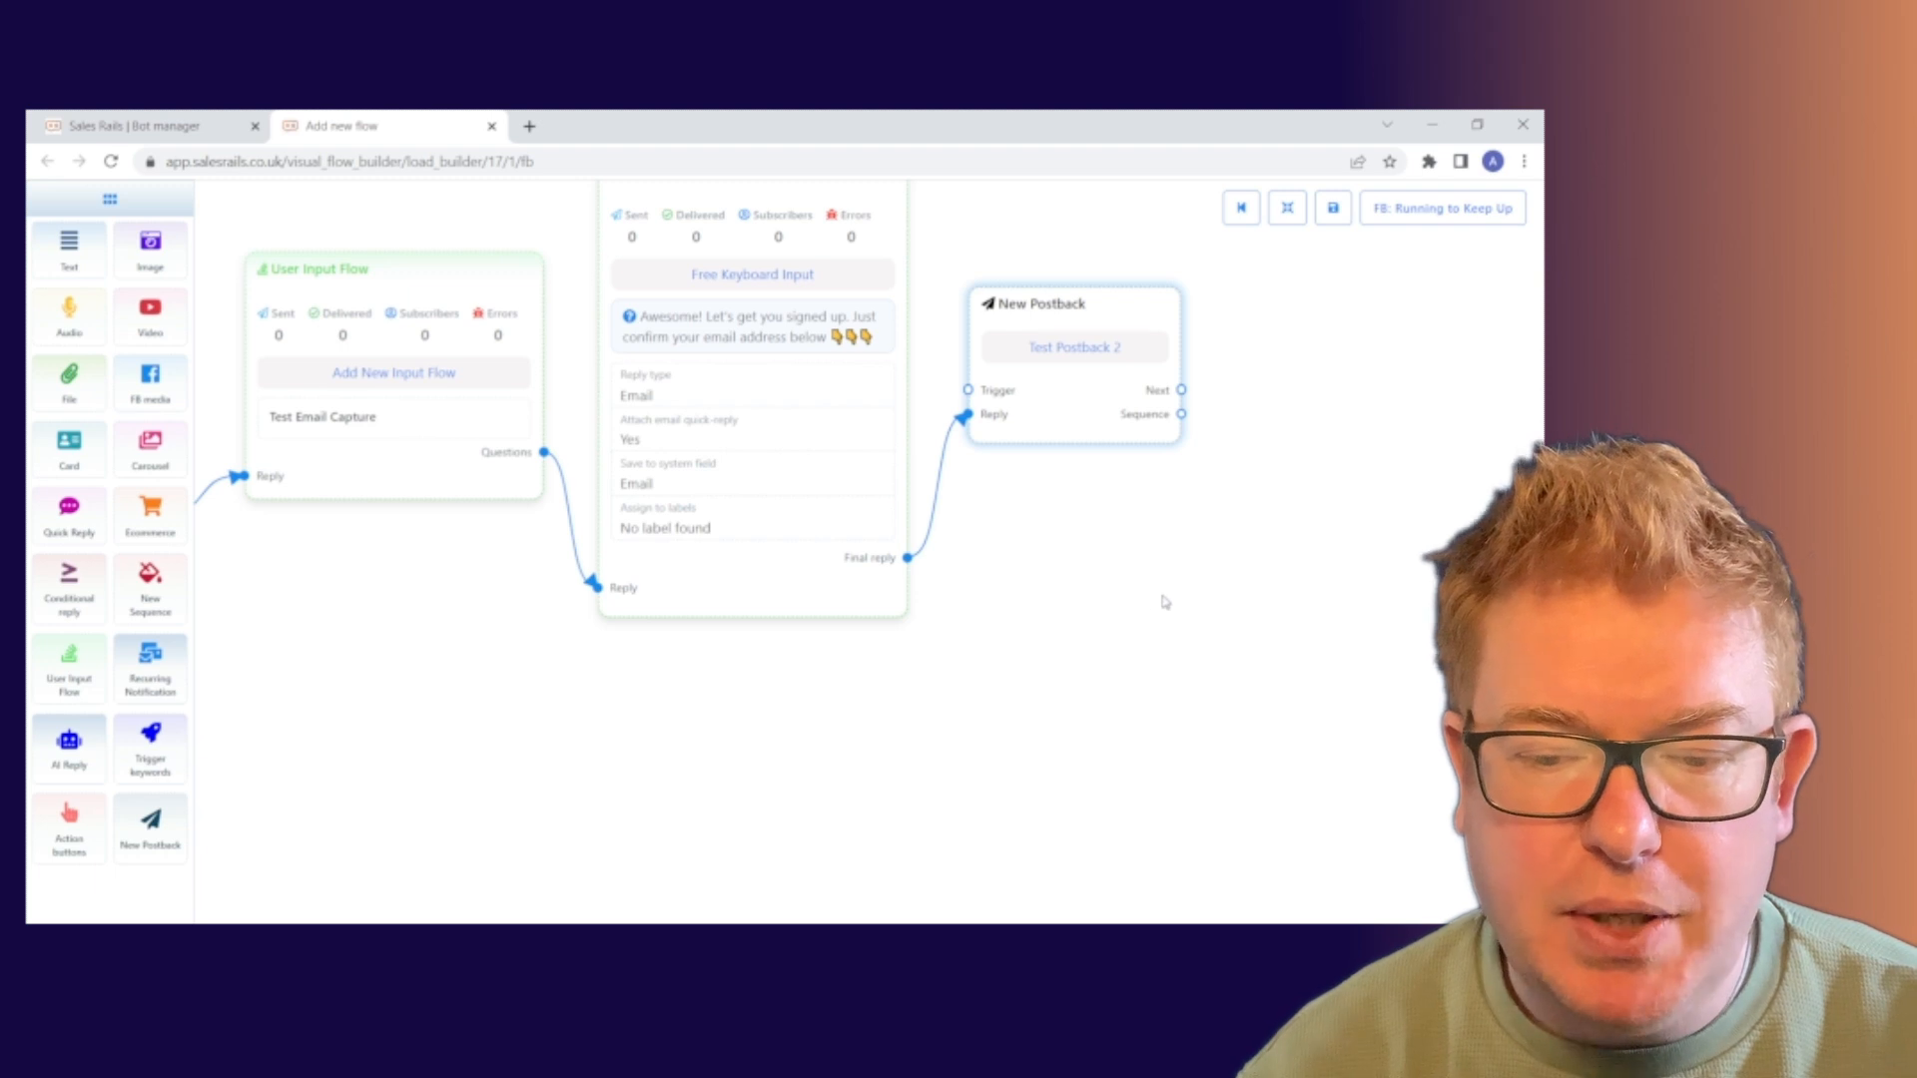
drag(1159, 599, 994, 577)
drag(1138, 515, 966, 575)
drag(836, 426, 1195, 556)
click(1248, 584)
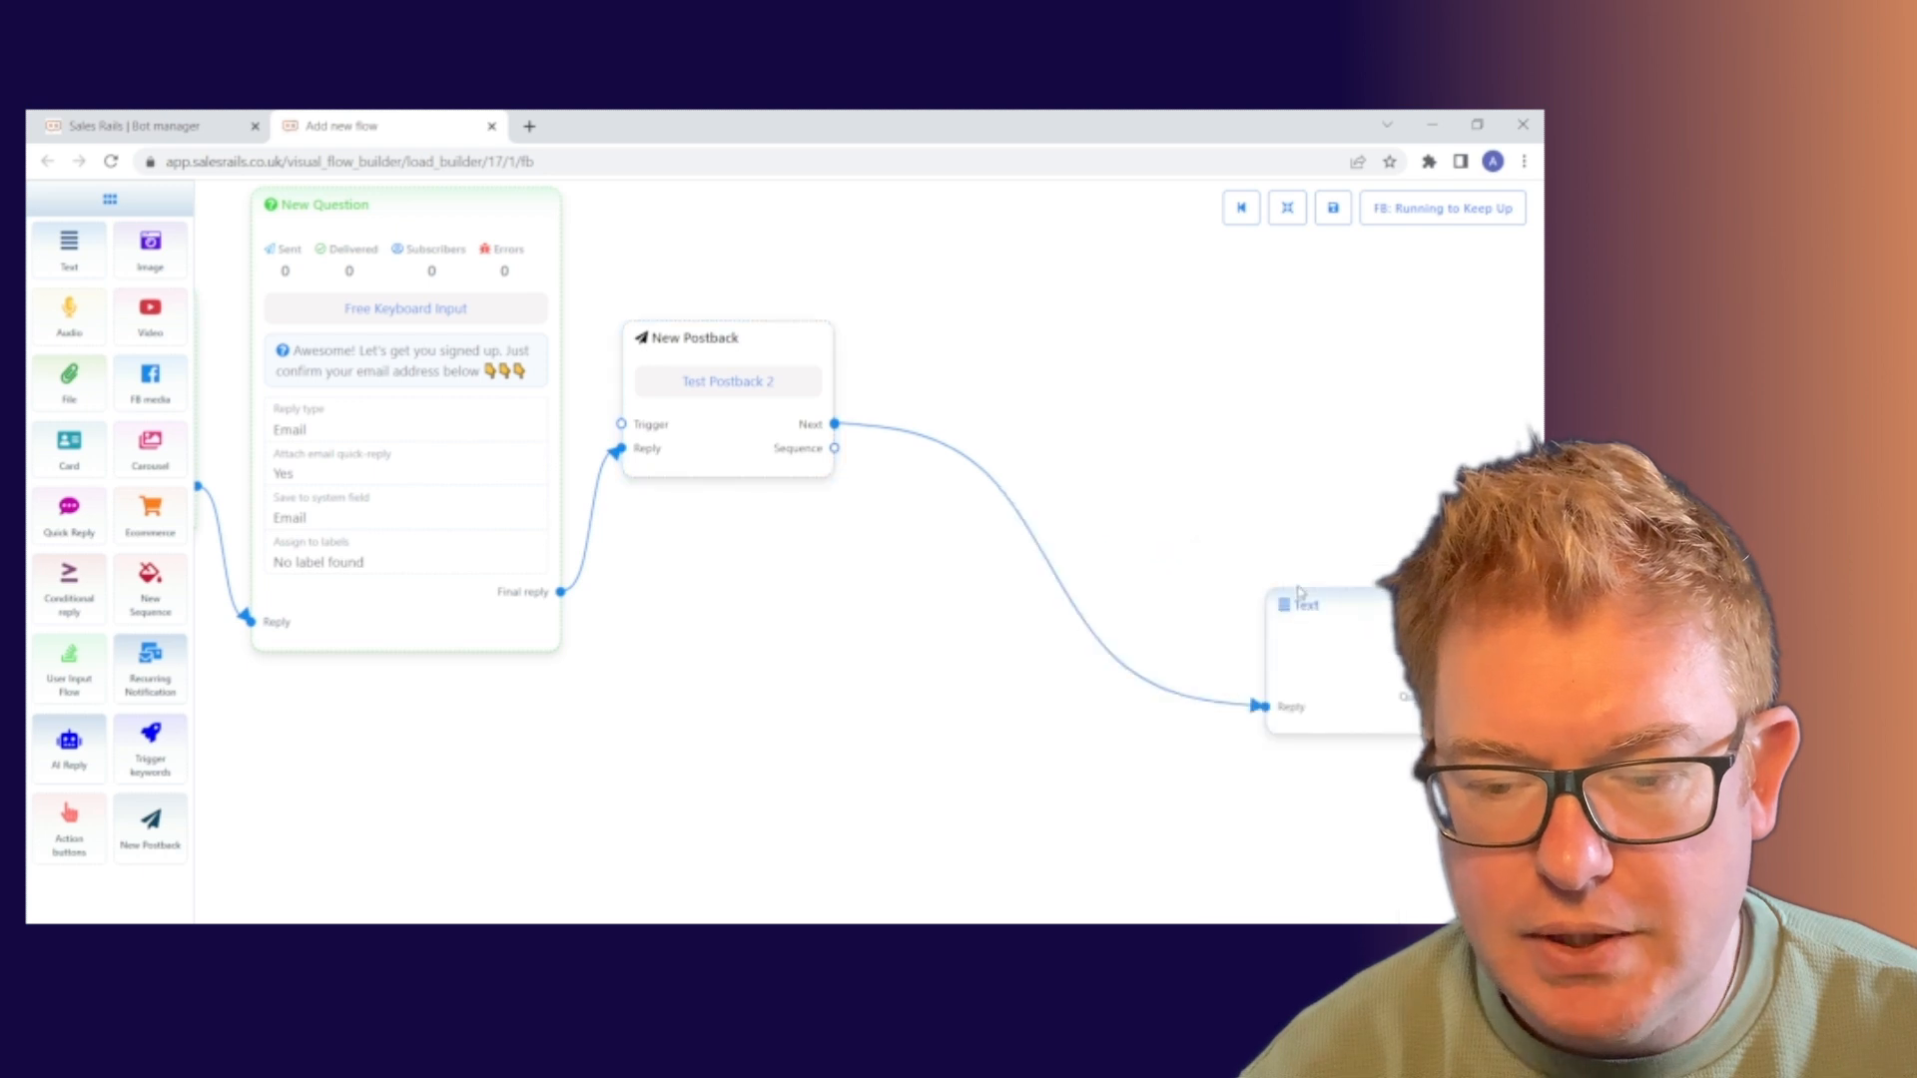
drag(1474, 647, 1222, 438)
drag(1093, 300, 1078, 300)
Set the Text message to 'And just click confirm below to let us know you are happy to recieve emails from us' with three 👇 emojis
double_click(1078, 302)
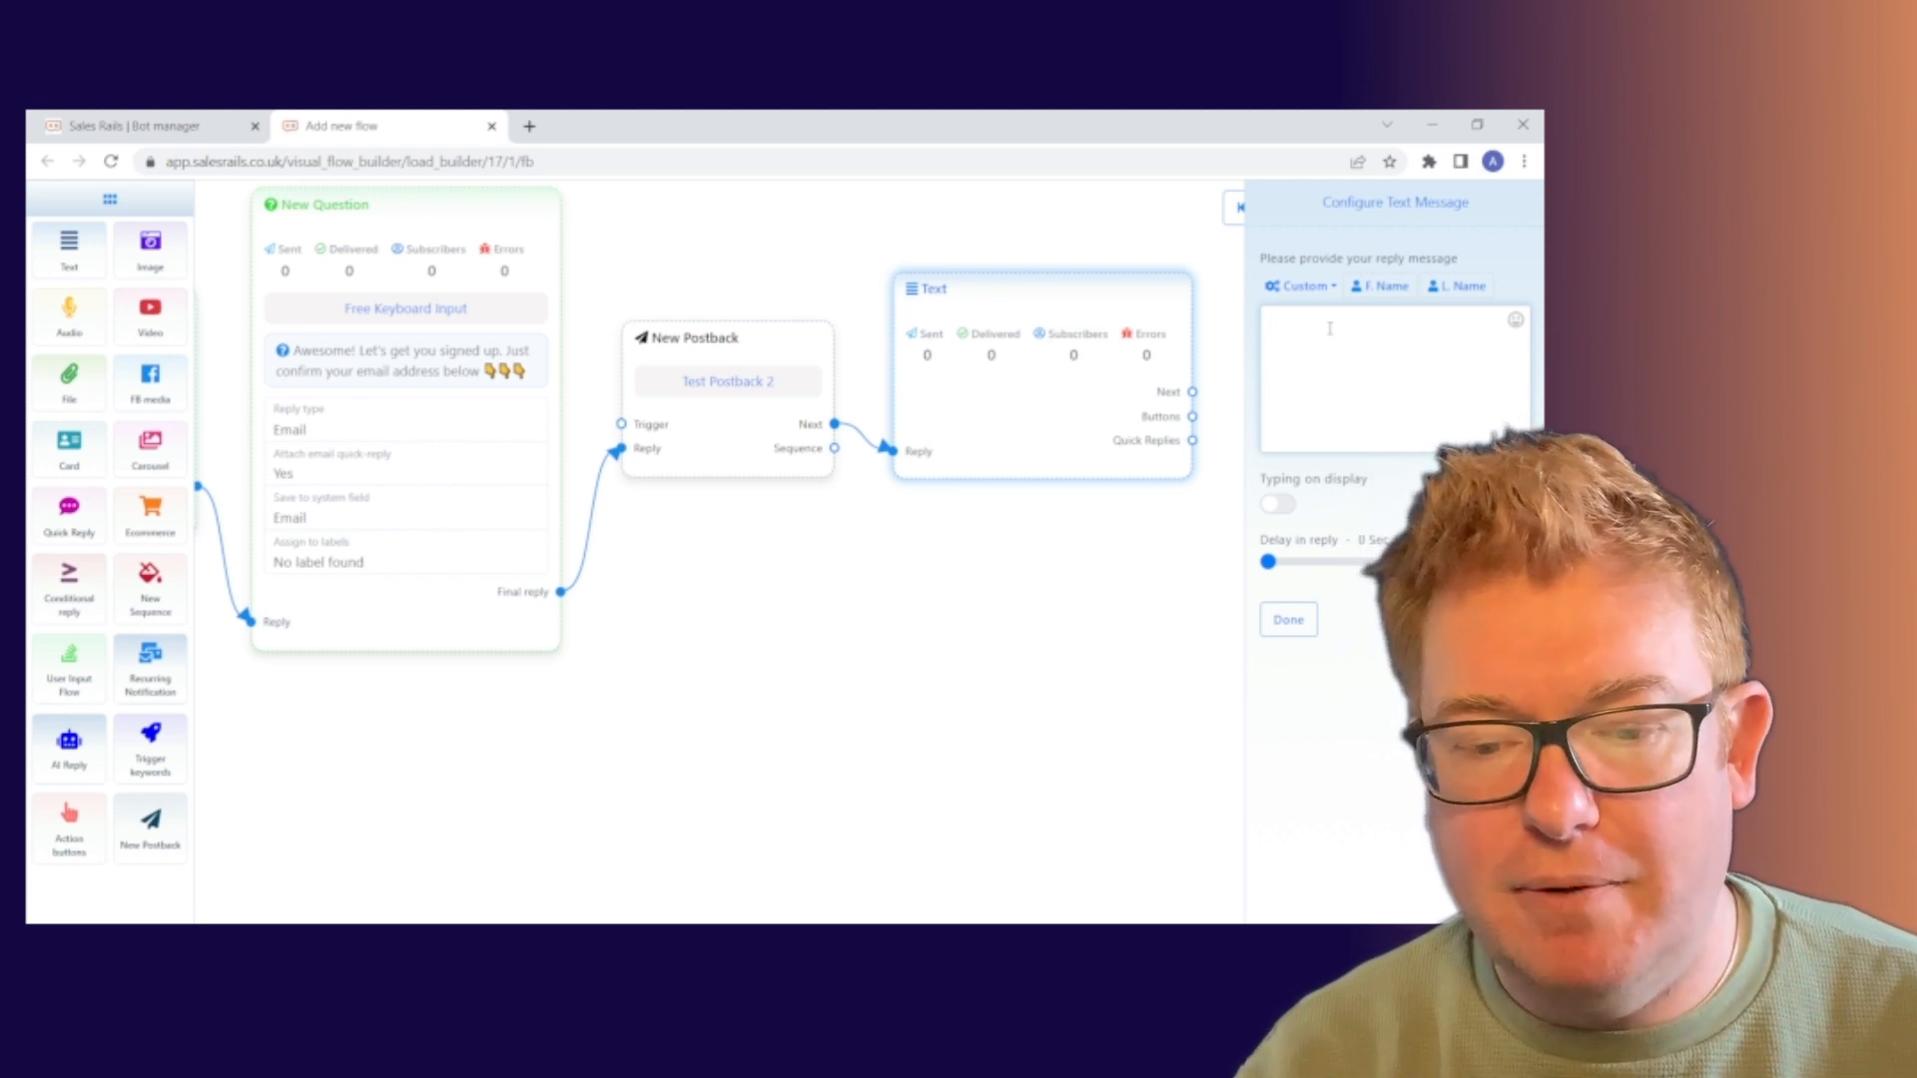
text(A)
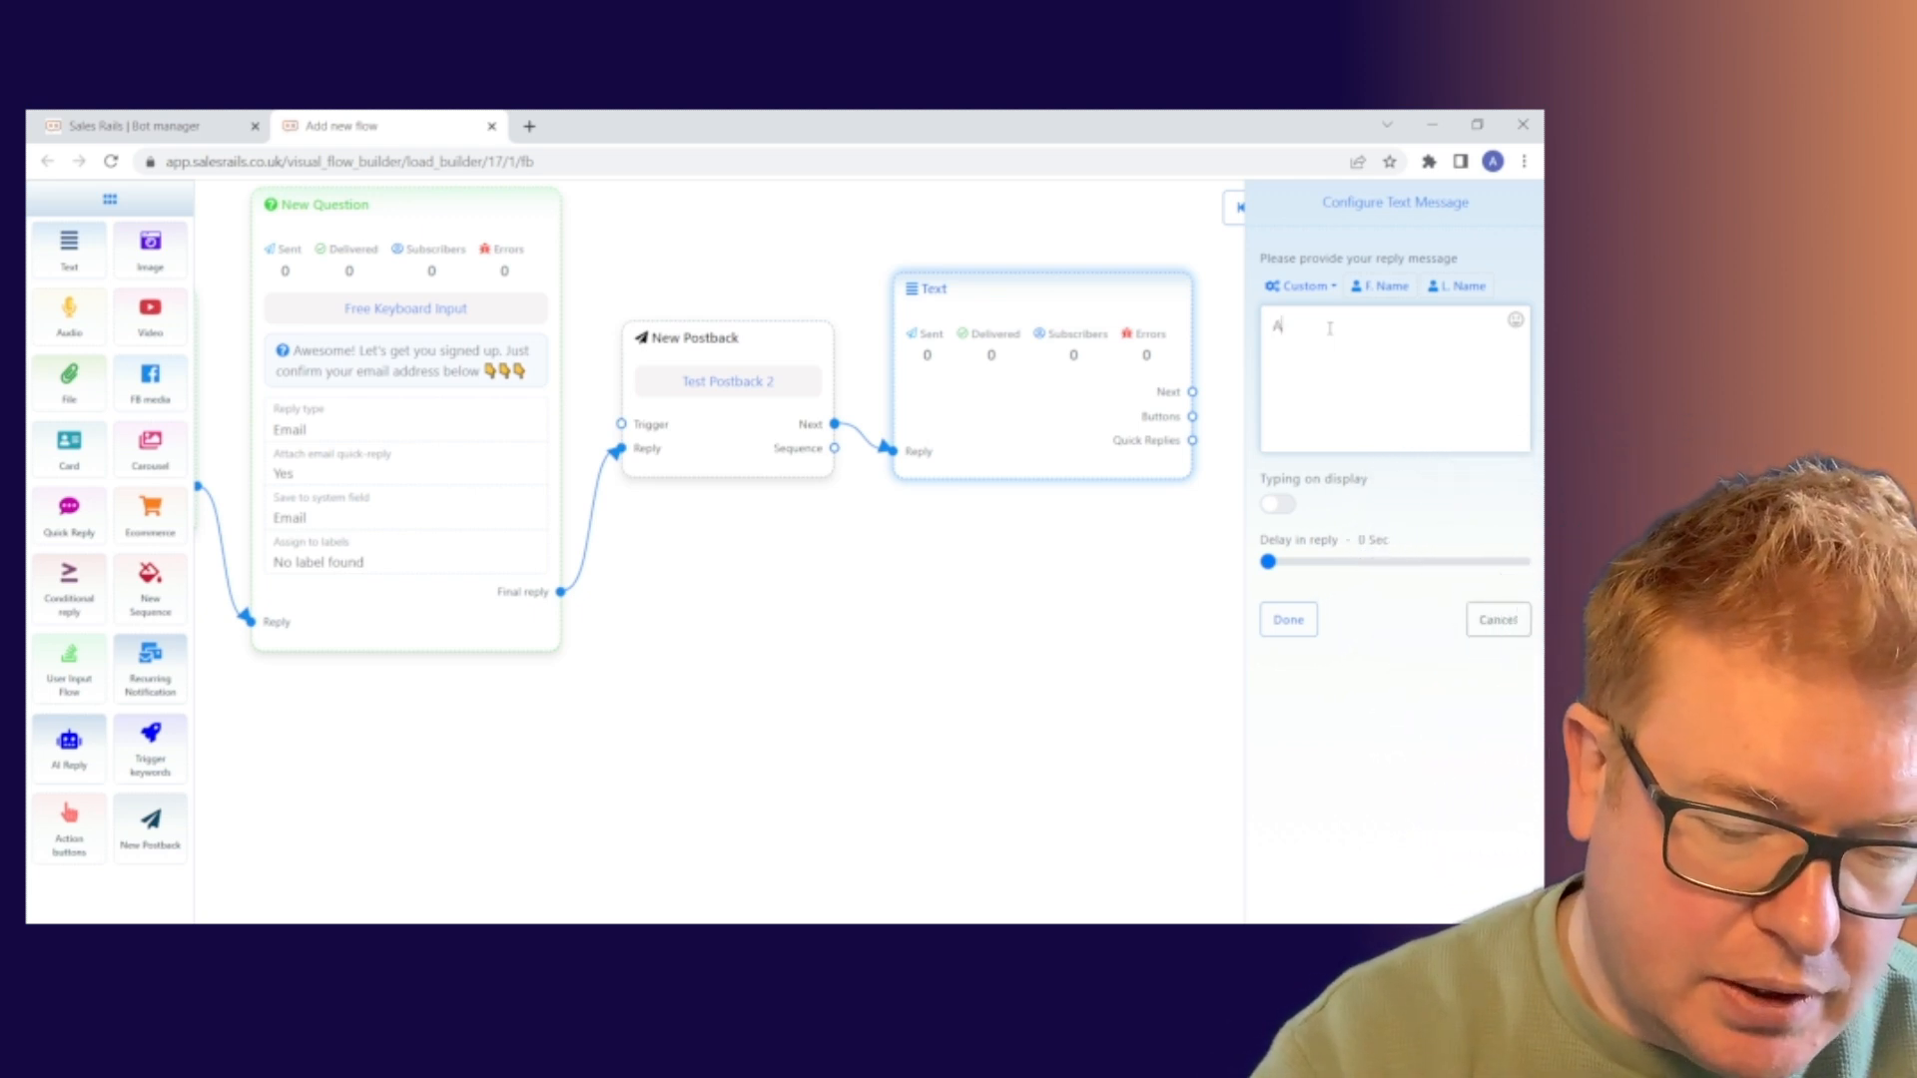
text(nd just)
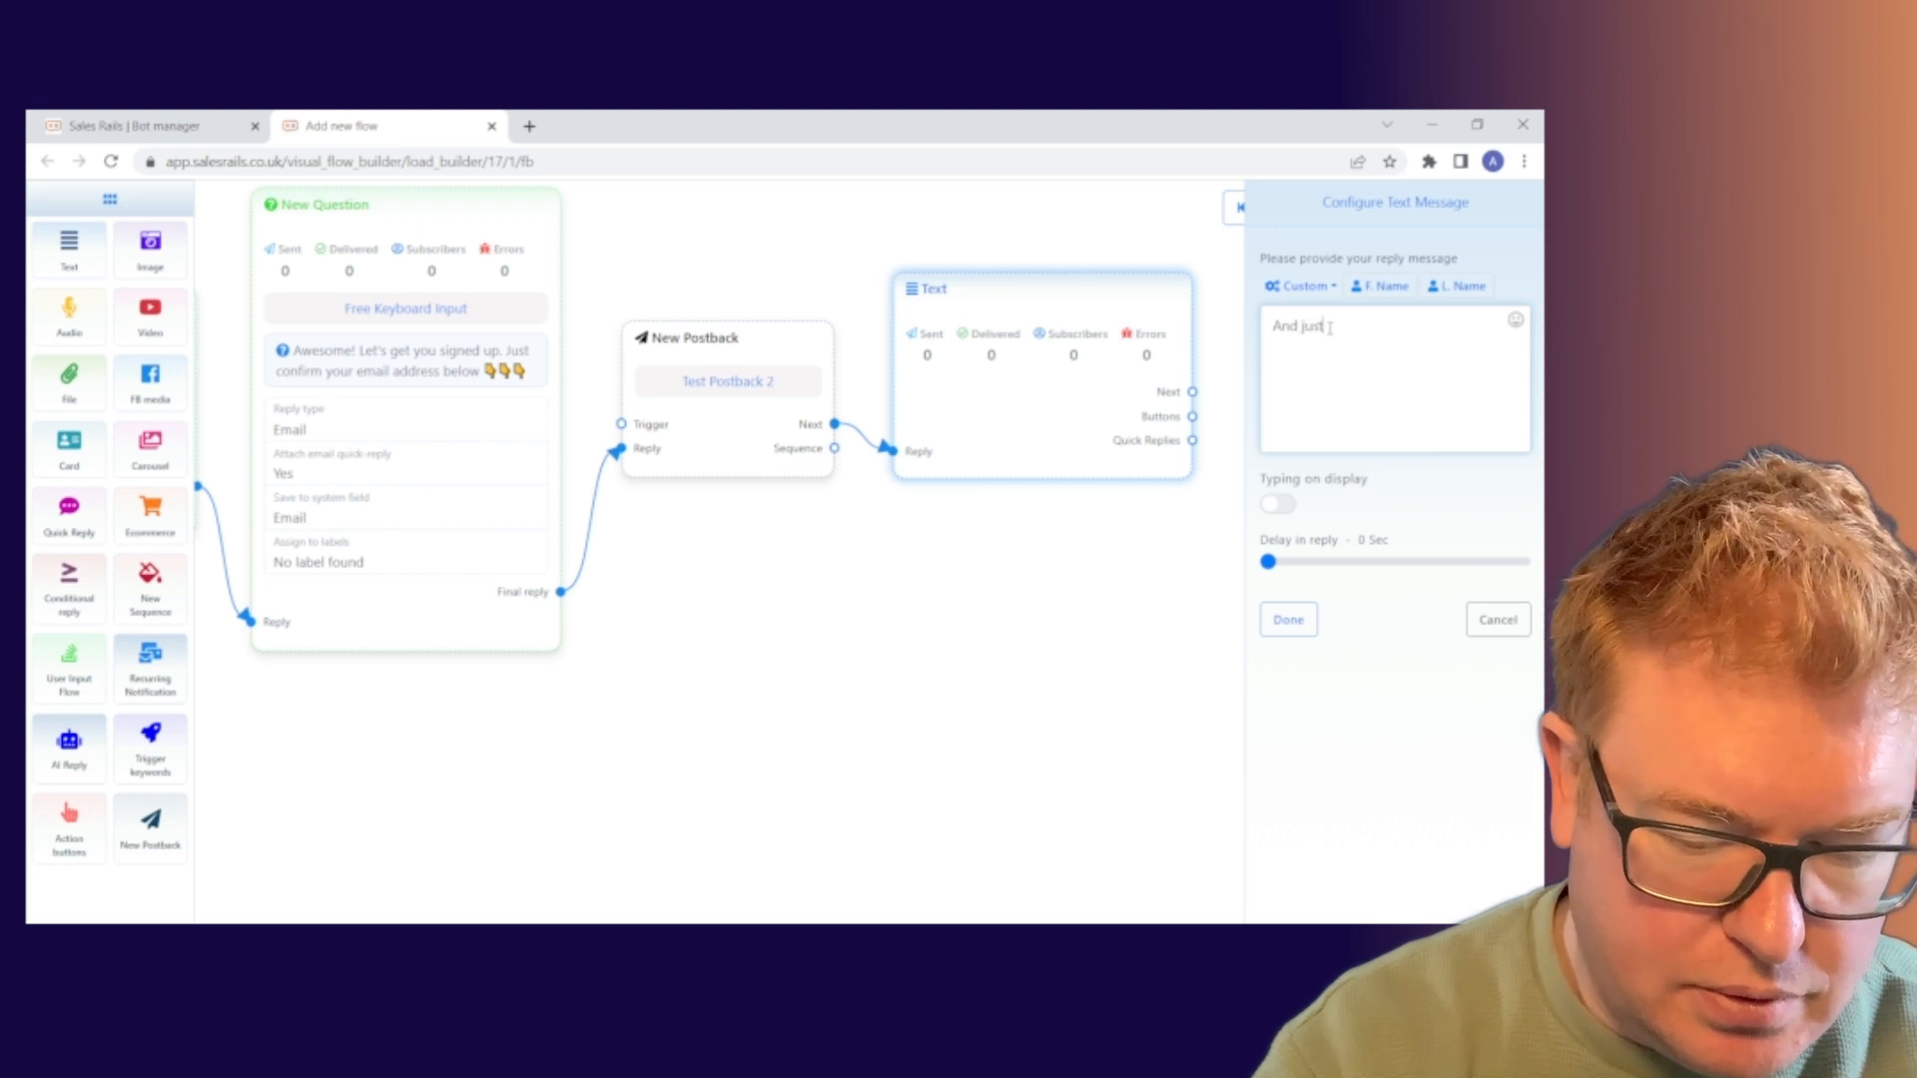
text( click con)
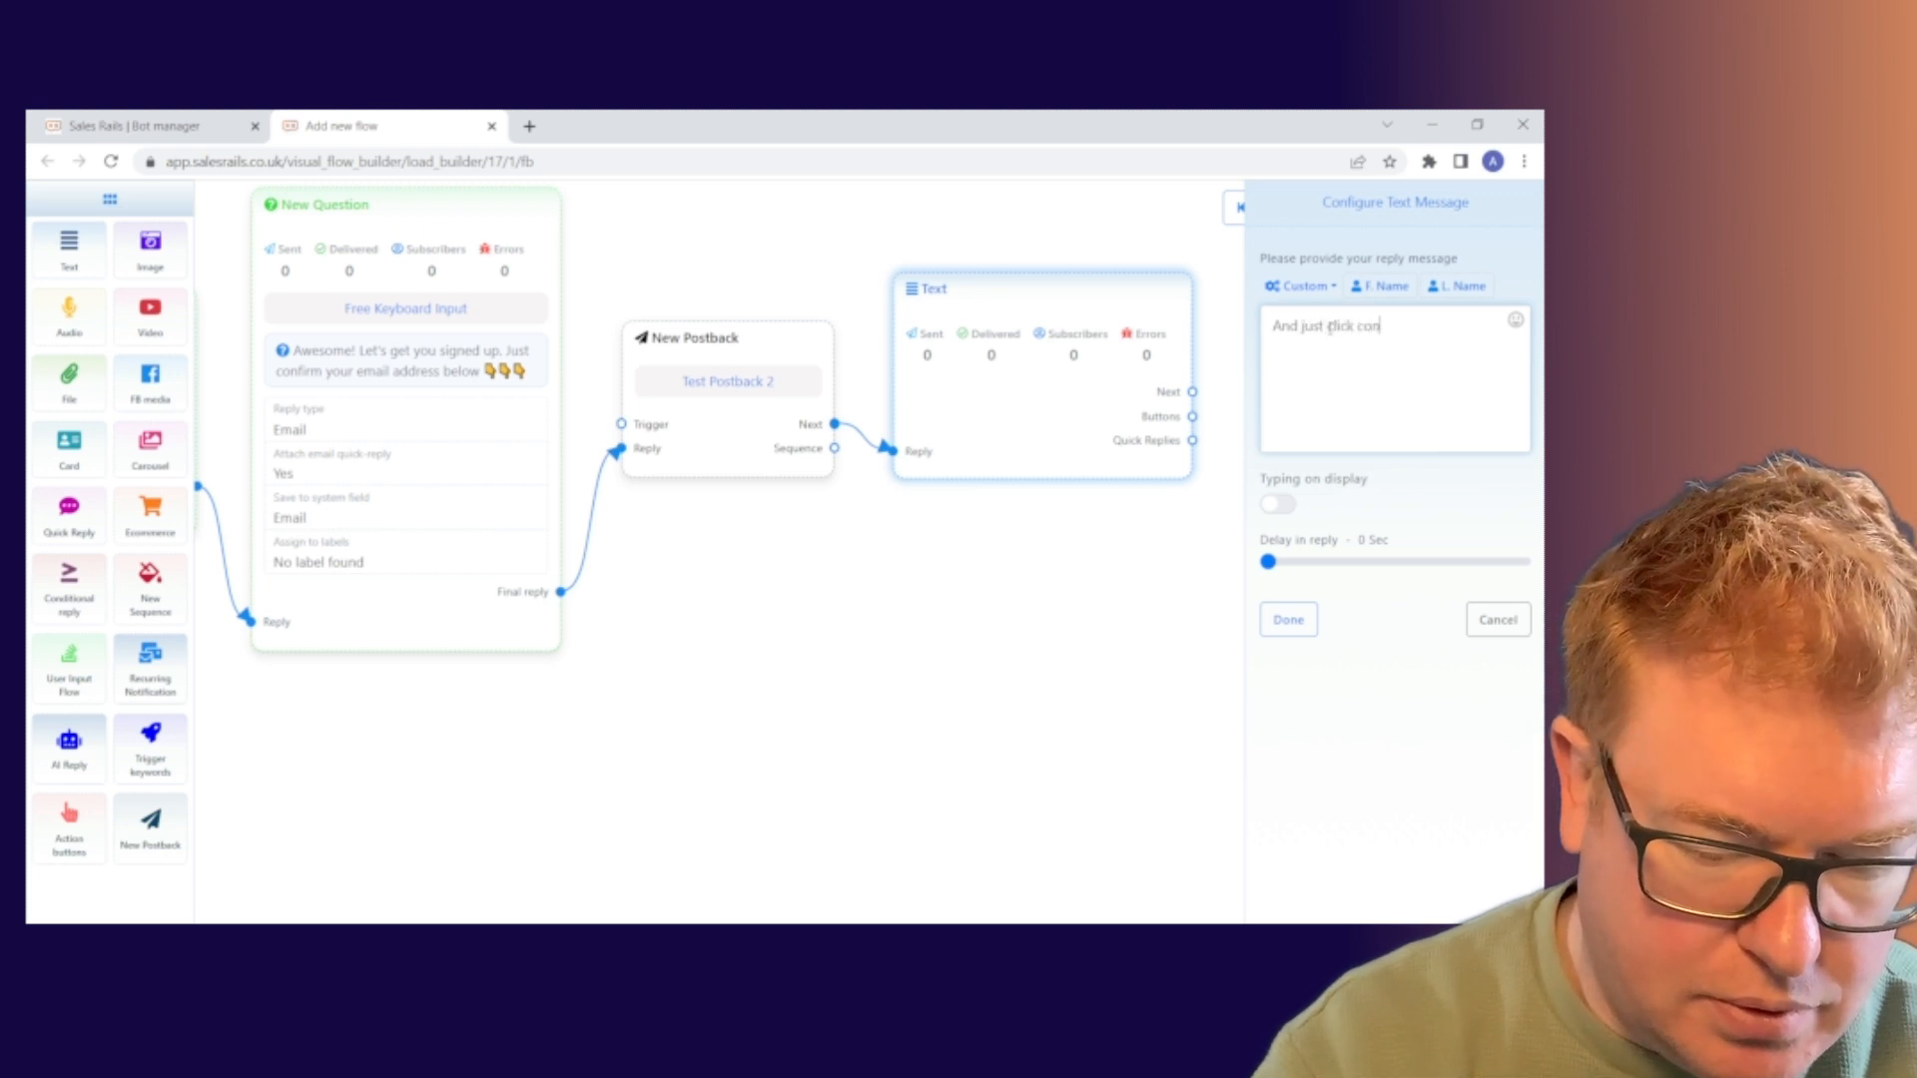
text(firm)
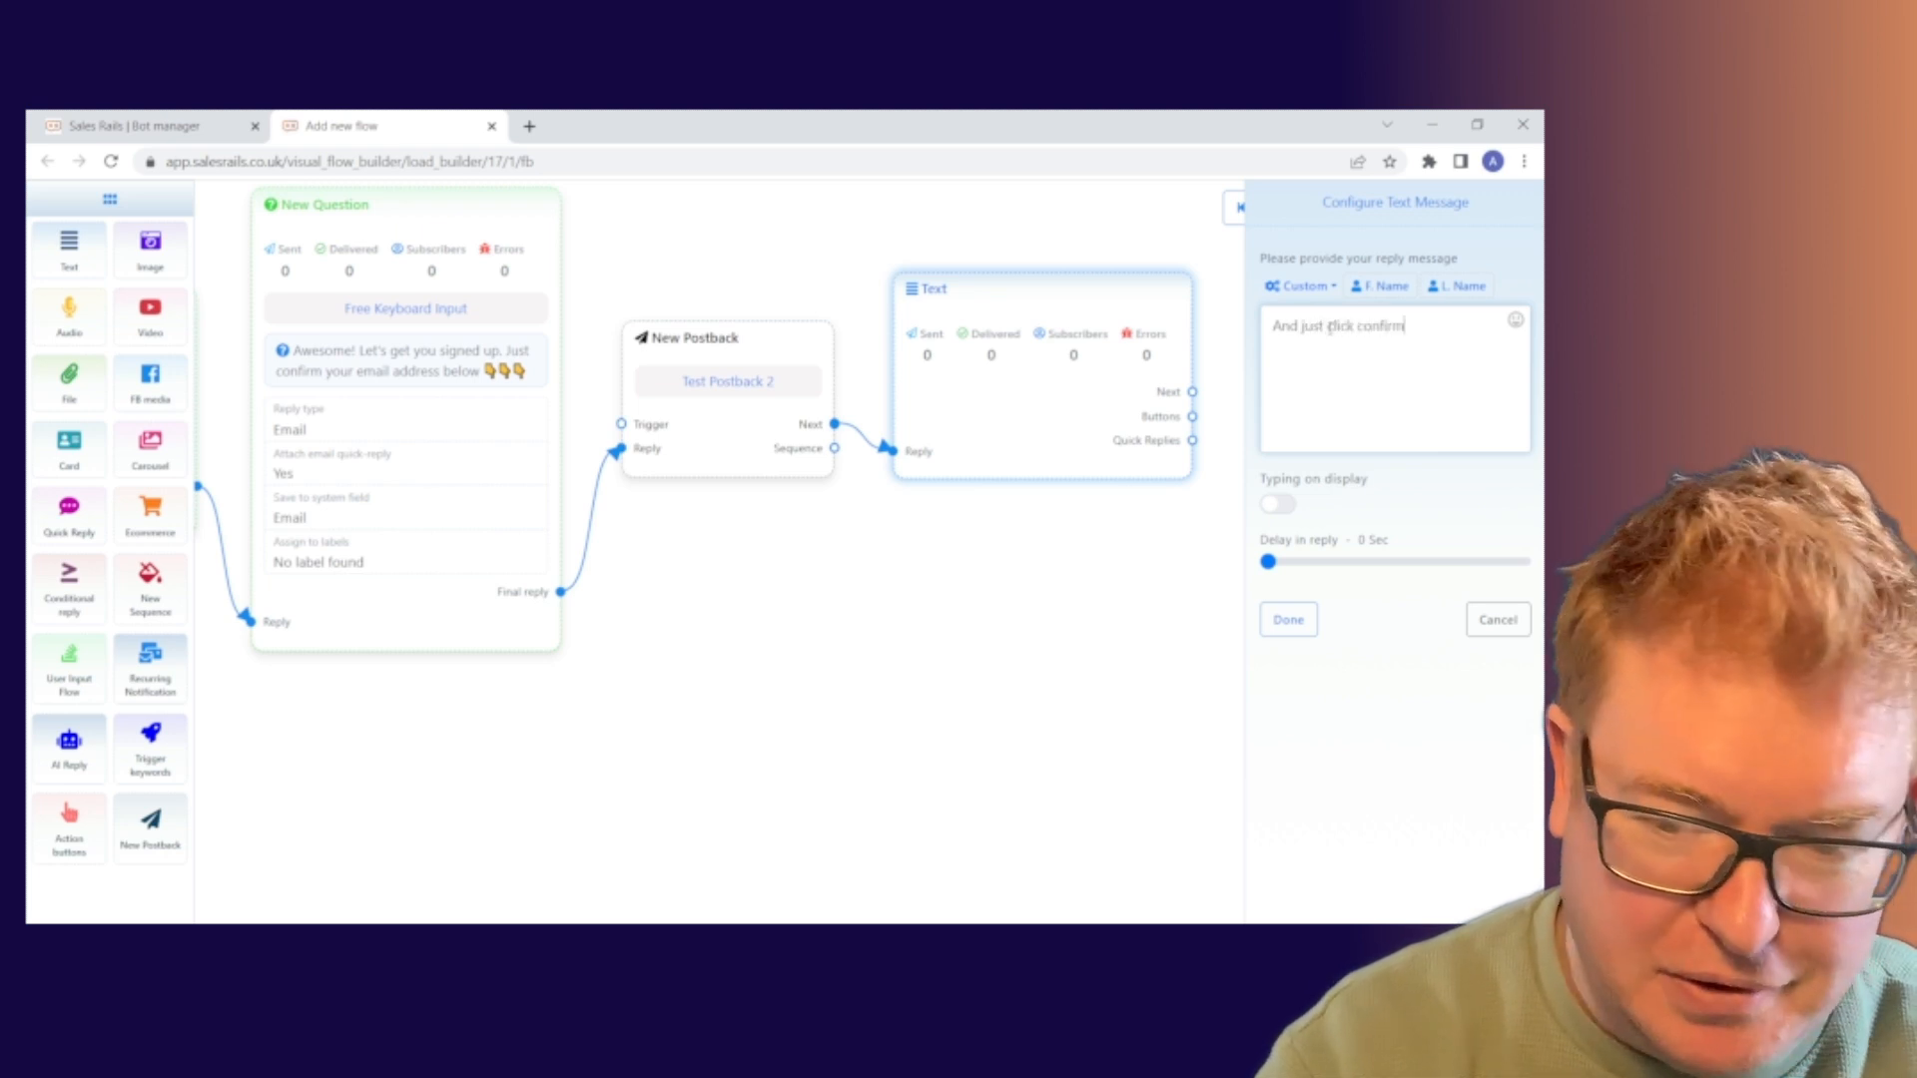
text( below)
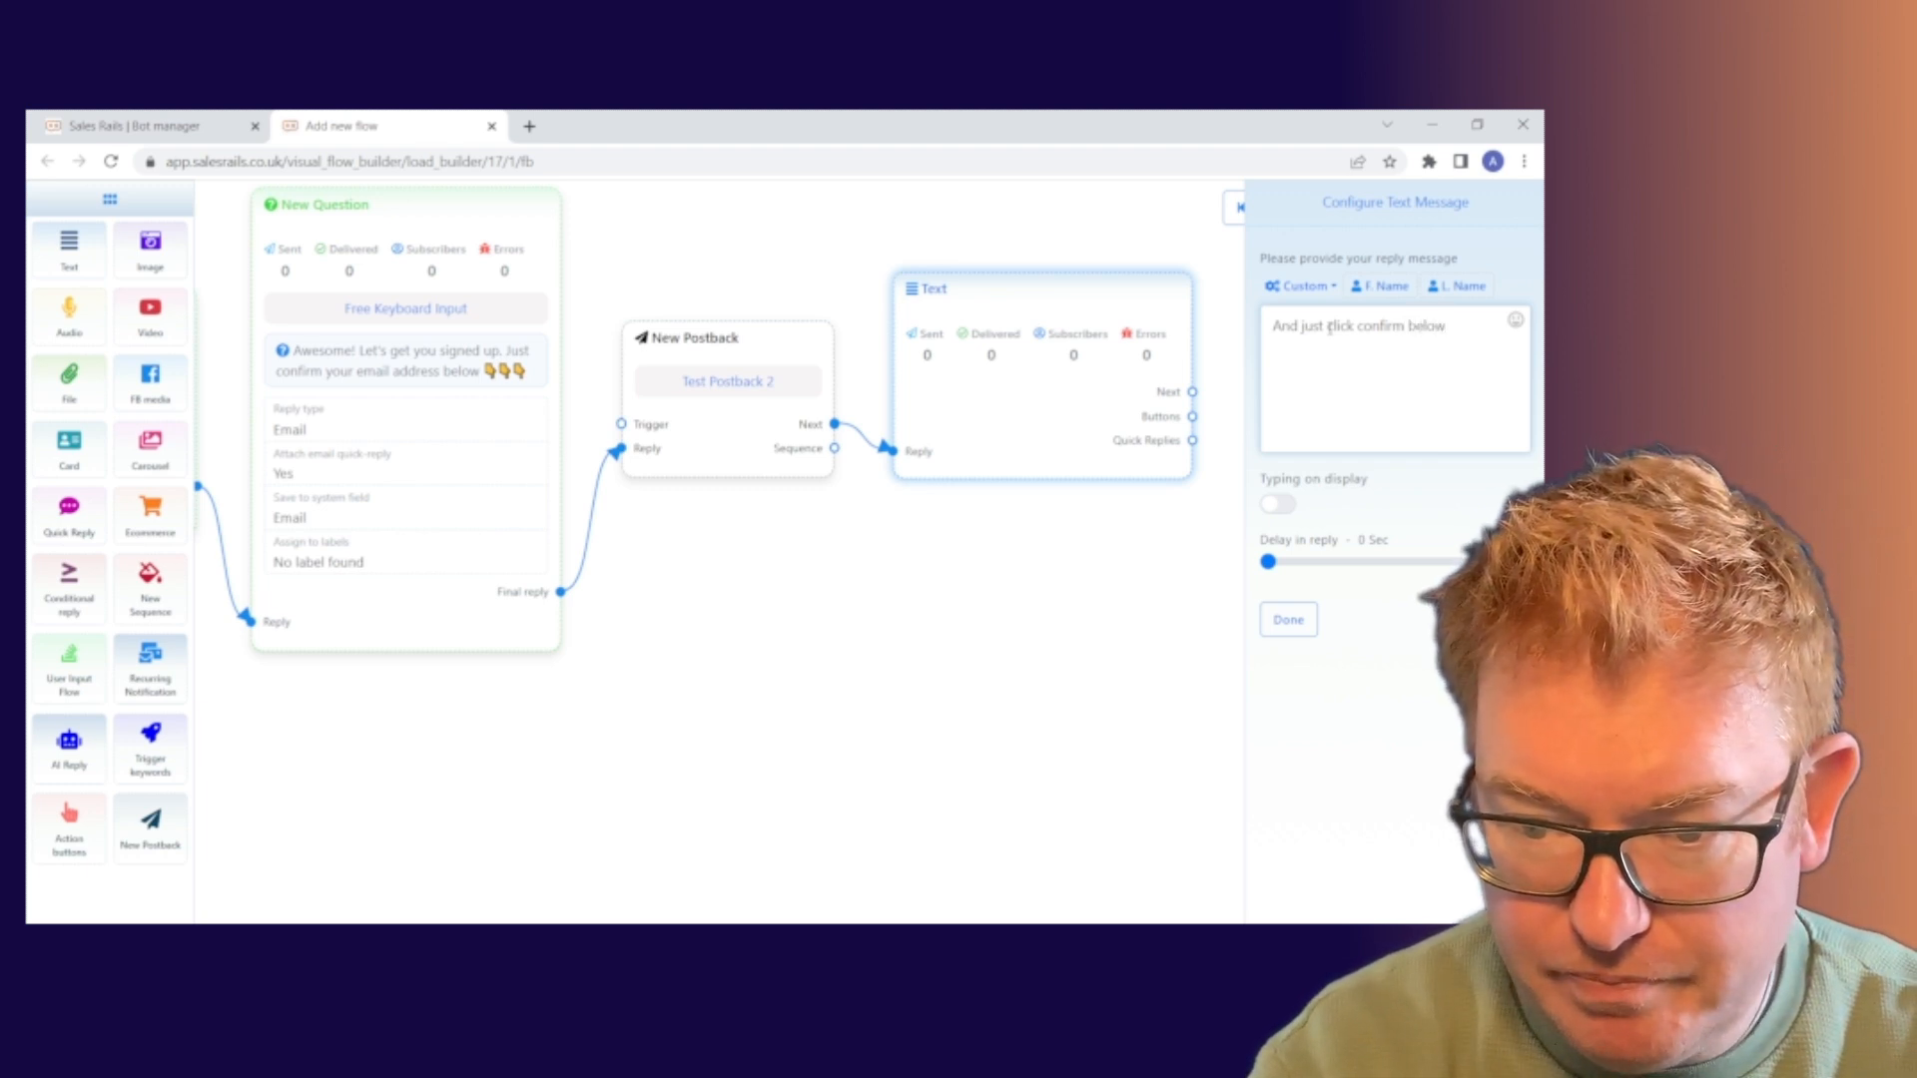
text( to let)
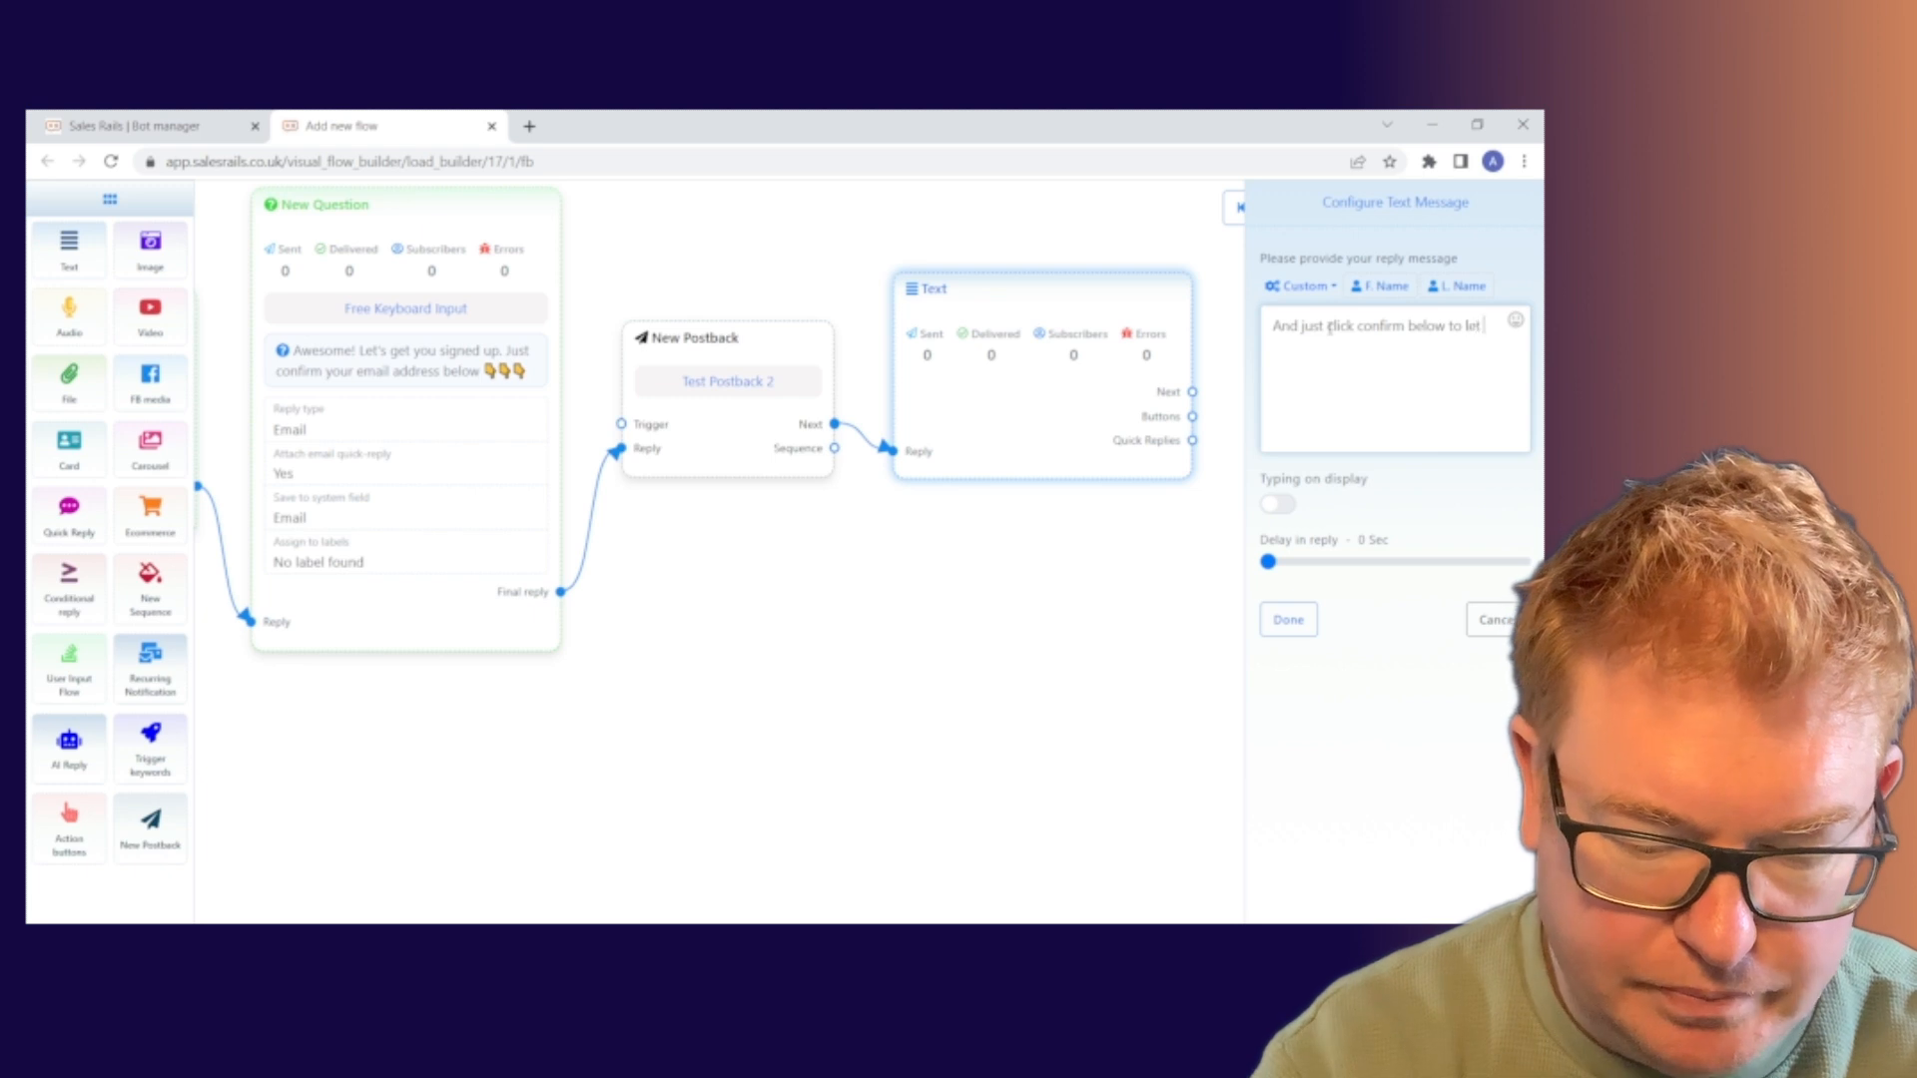
text( us know yo)
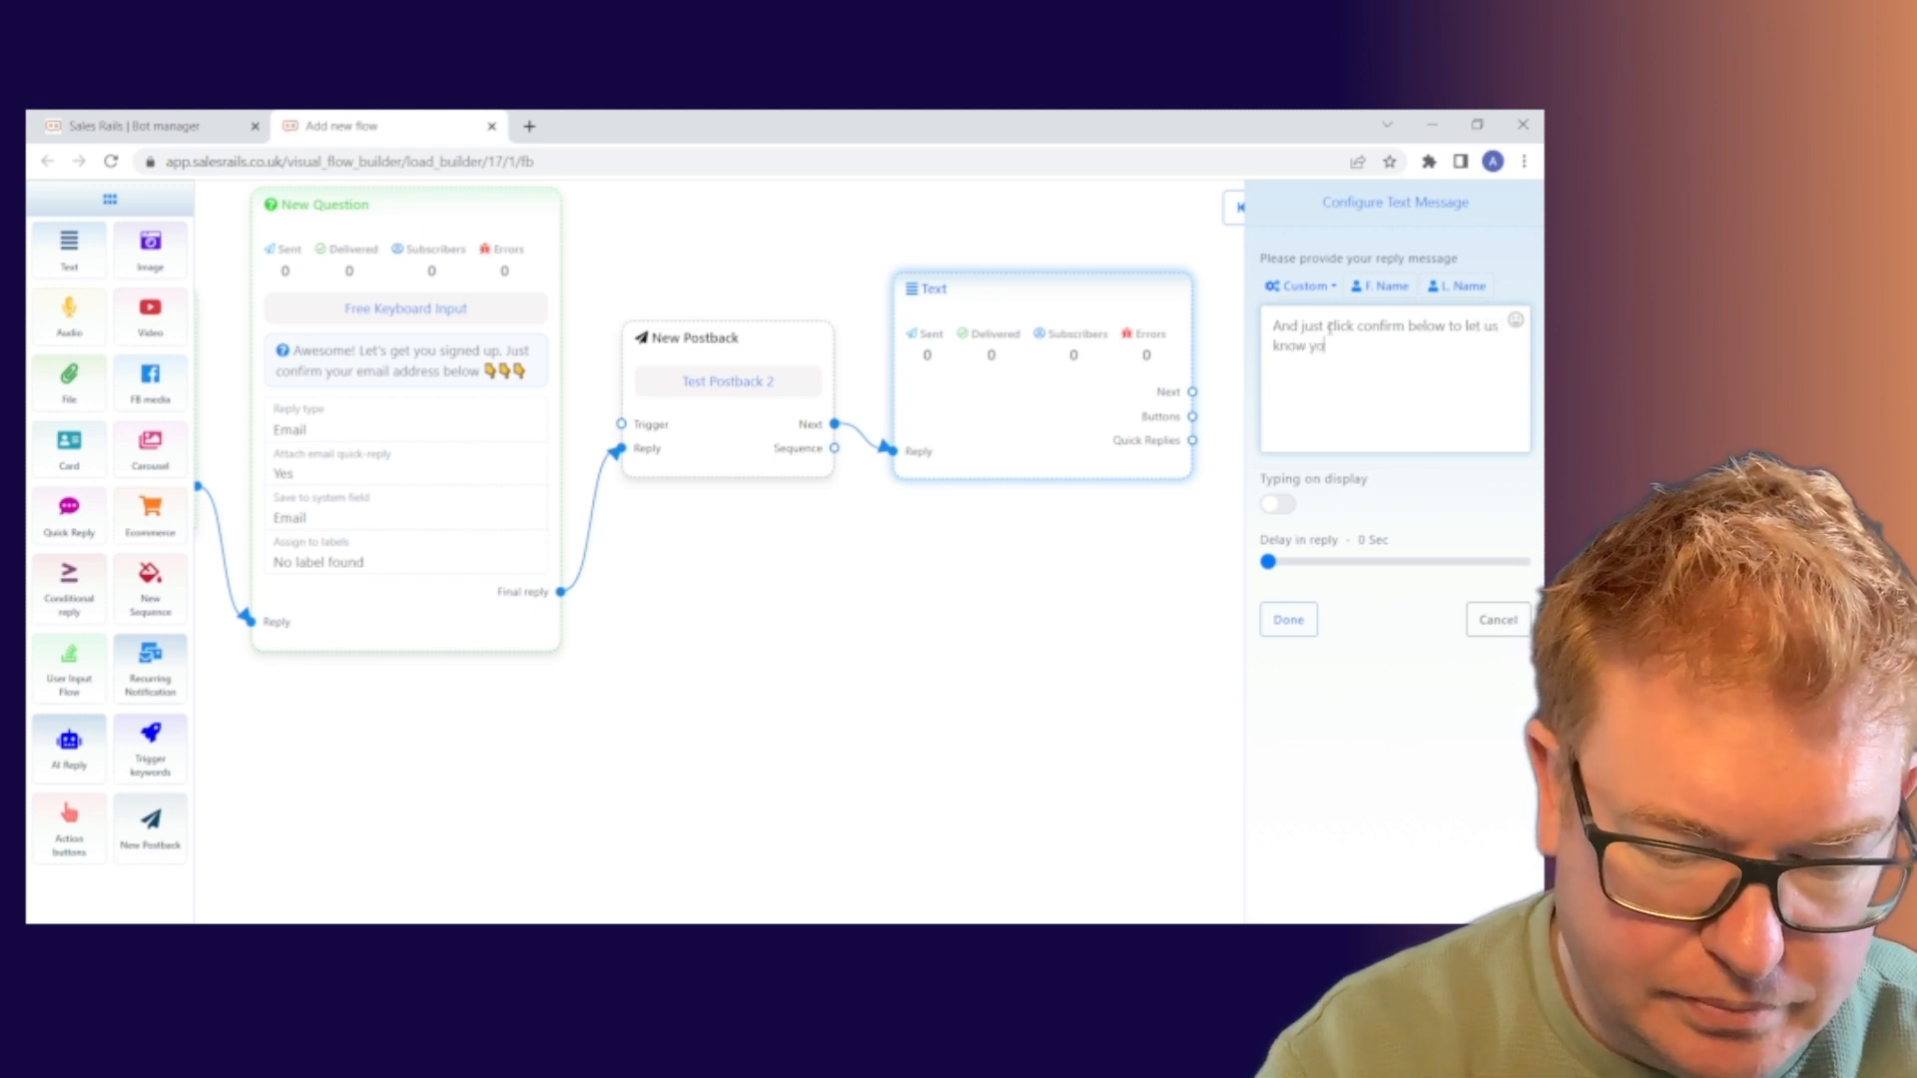
text(u are)
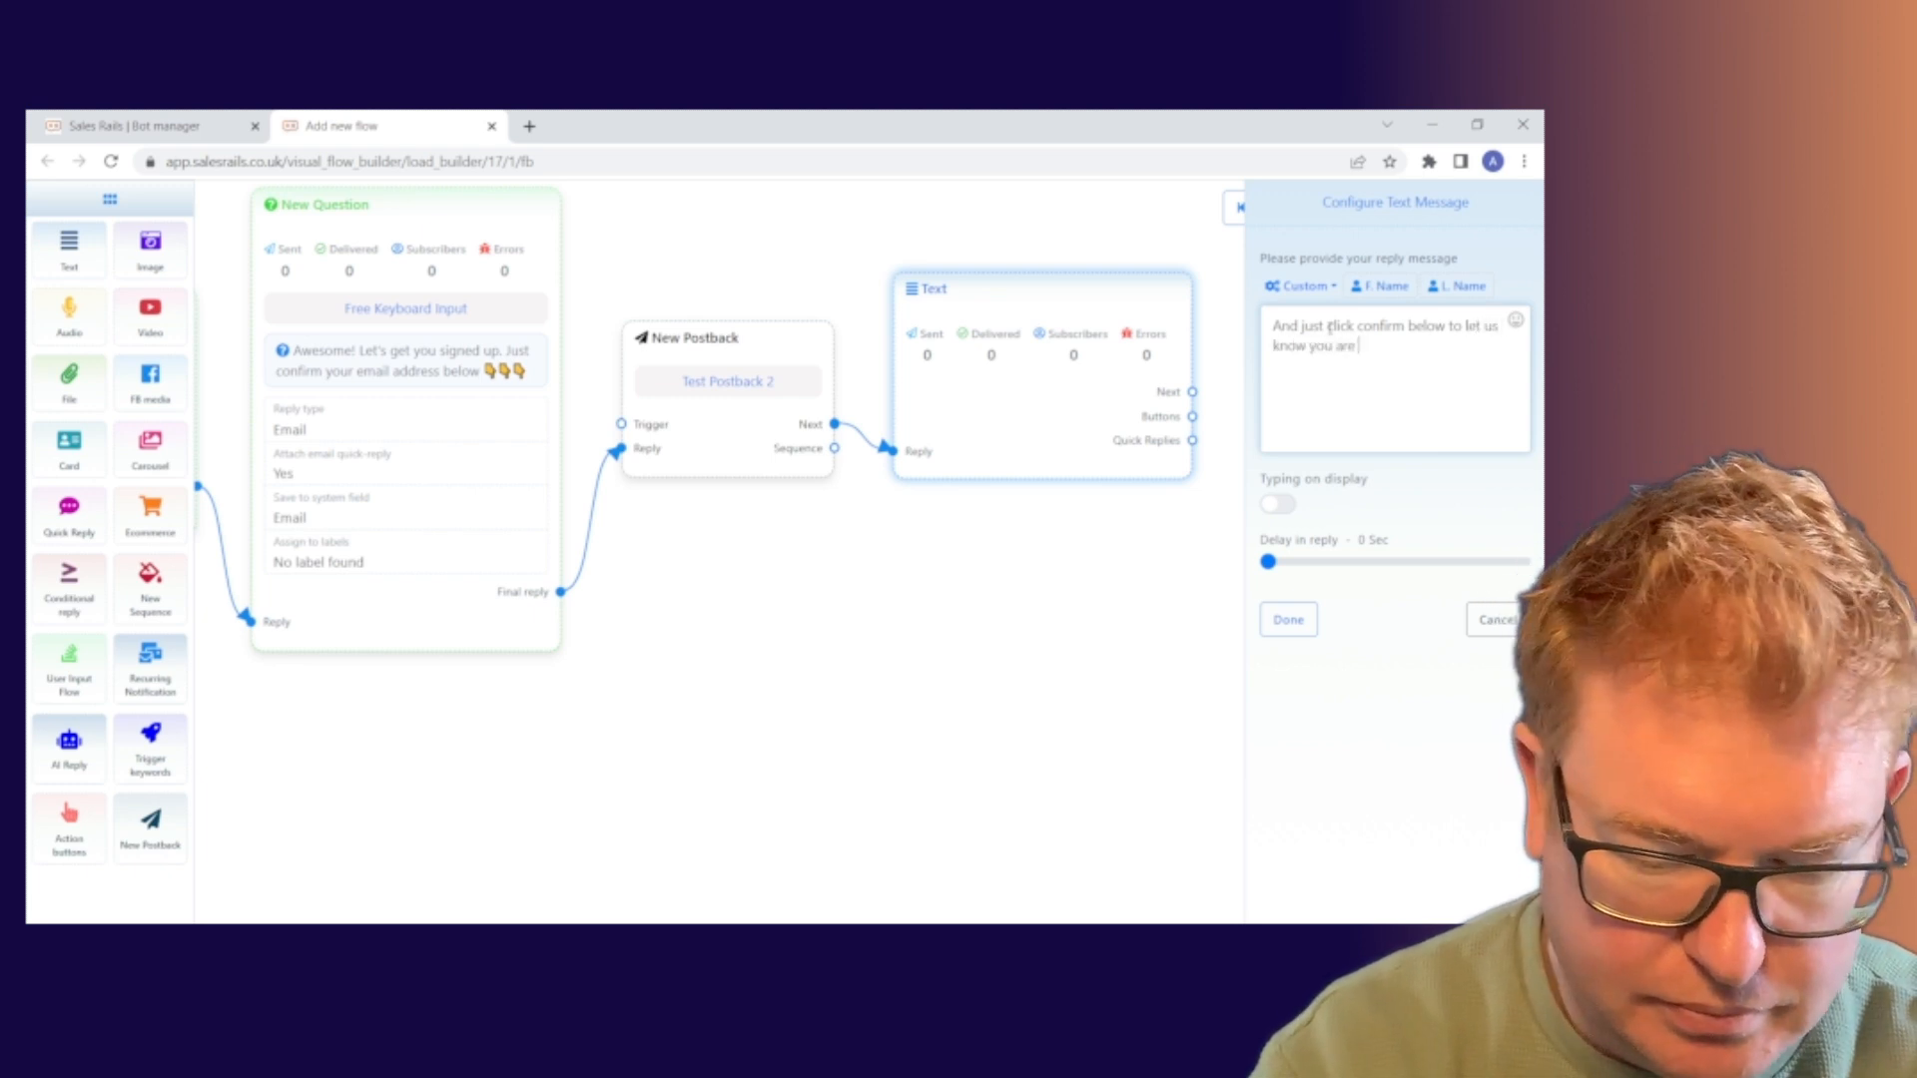
text( happy to r)
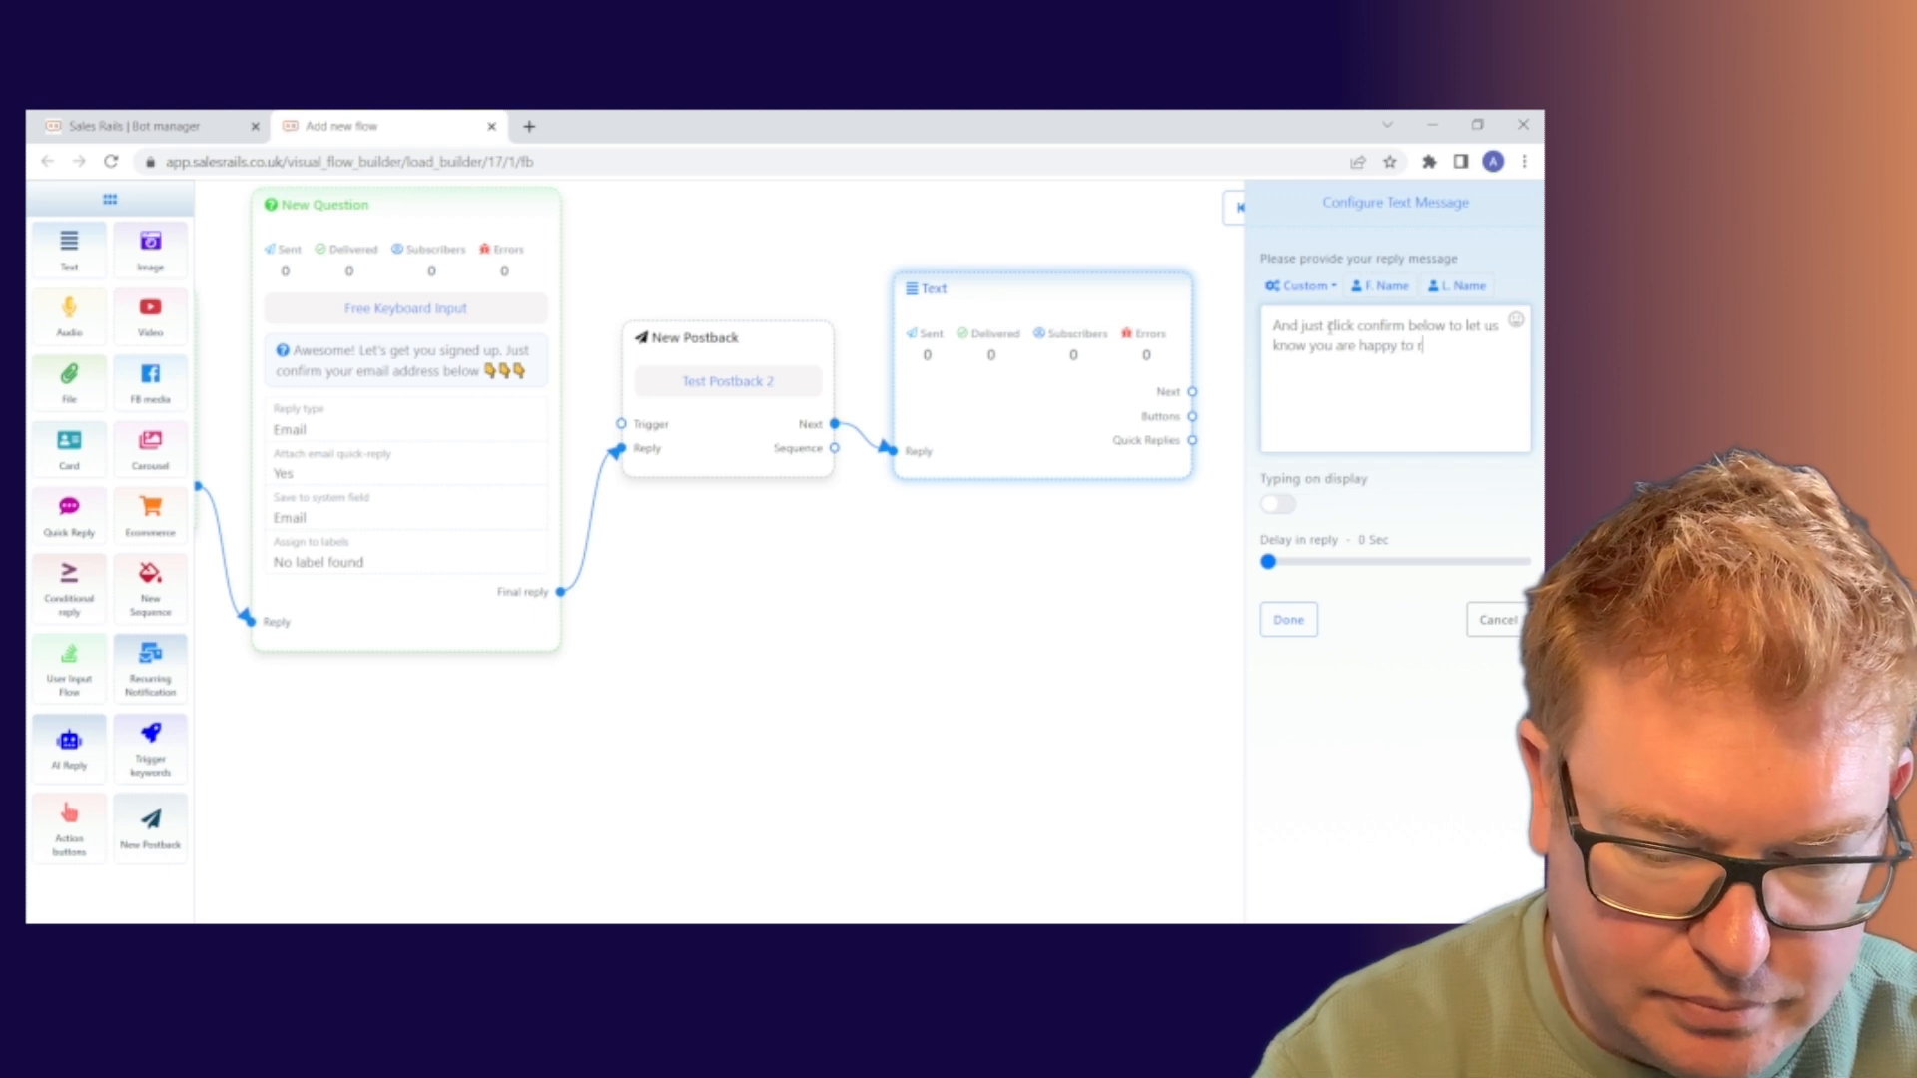
text(ecieve ema)
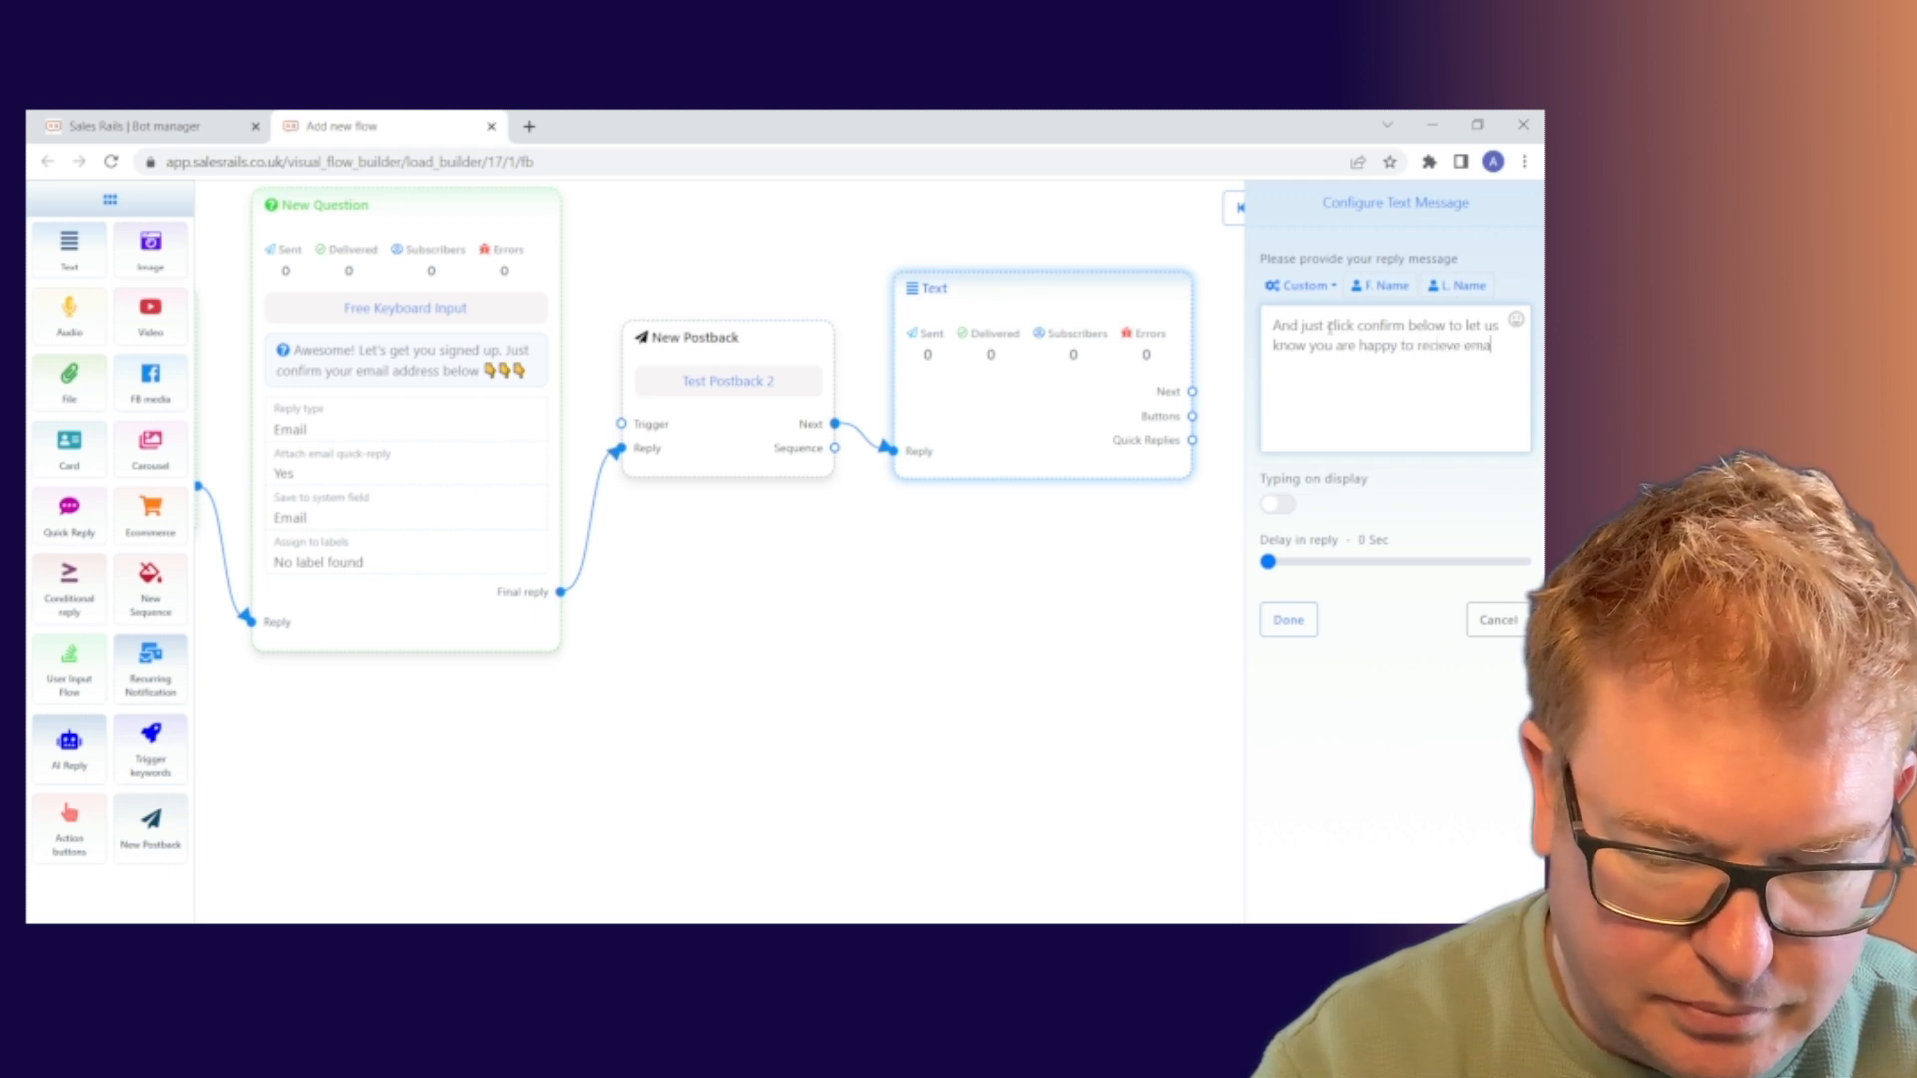
text(ils from us)
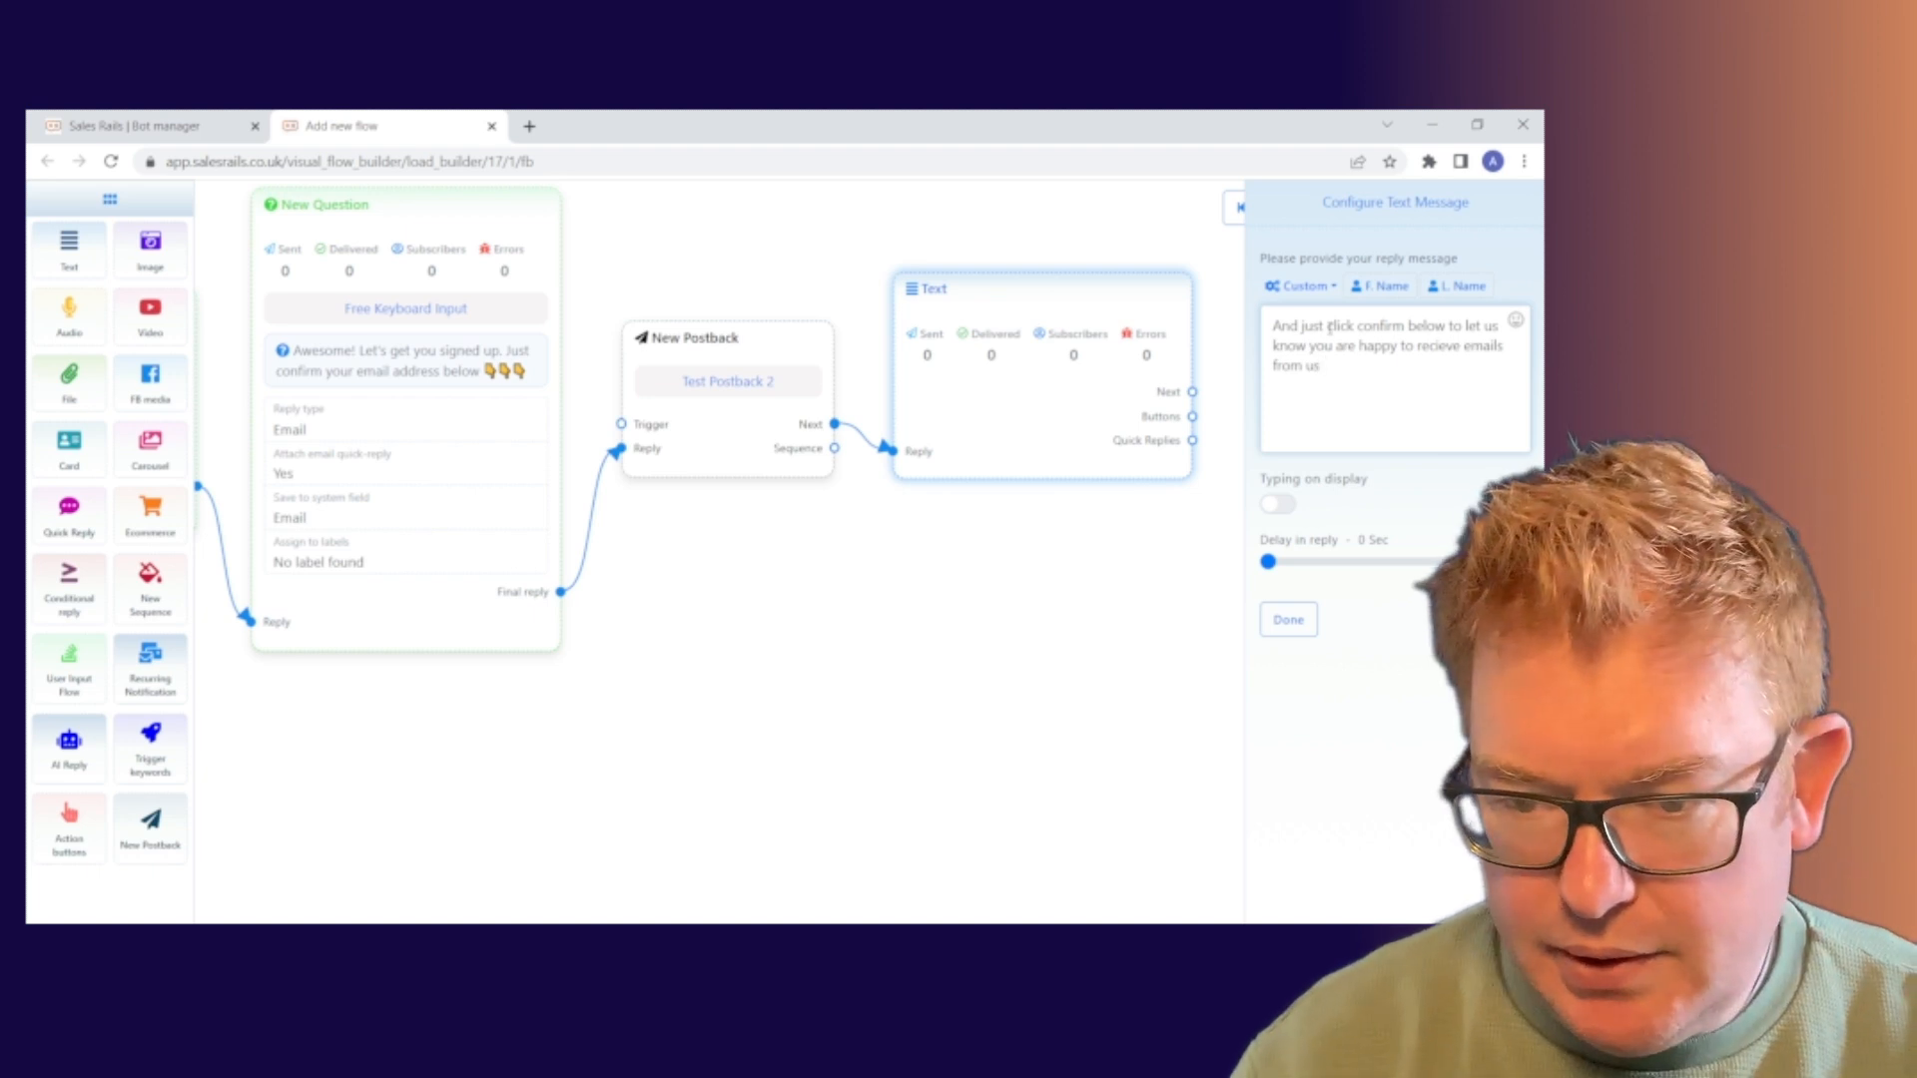
click(1515, 319)
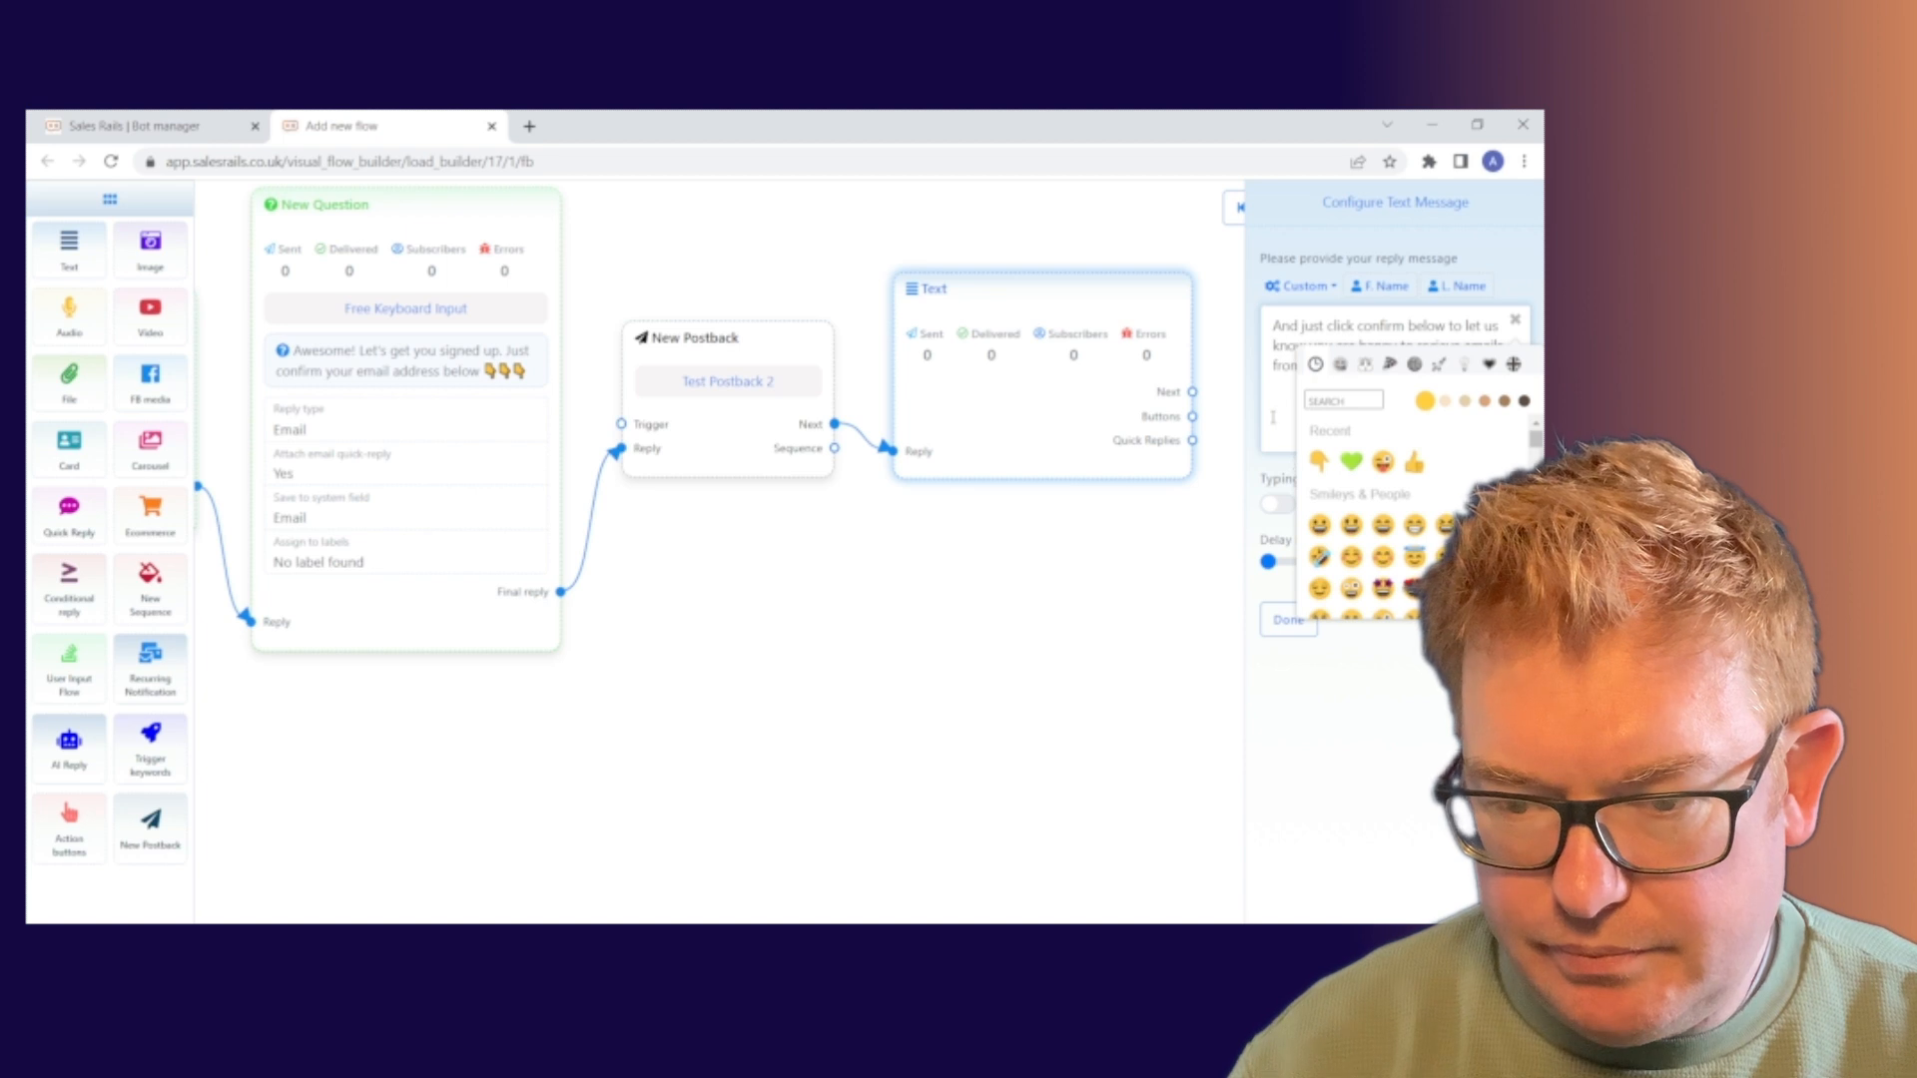
click(1516, 320)
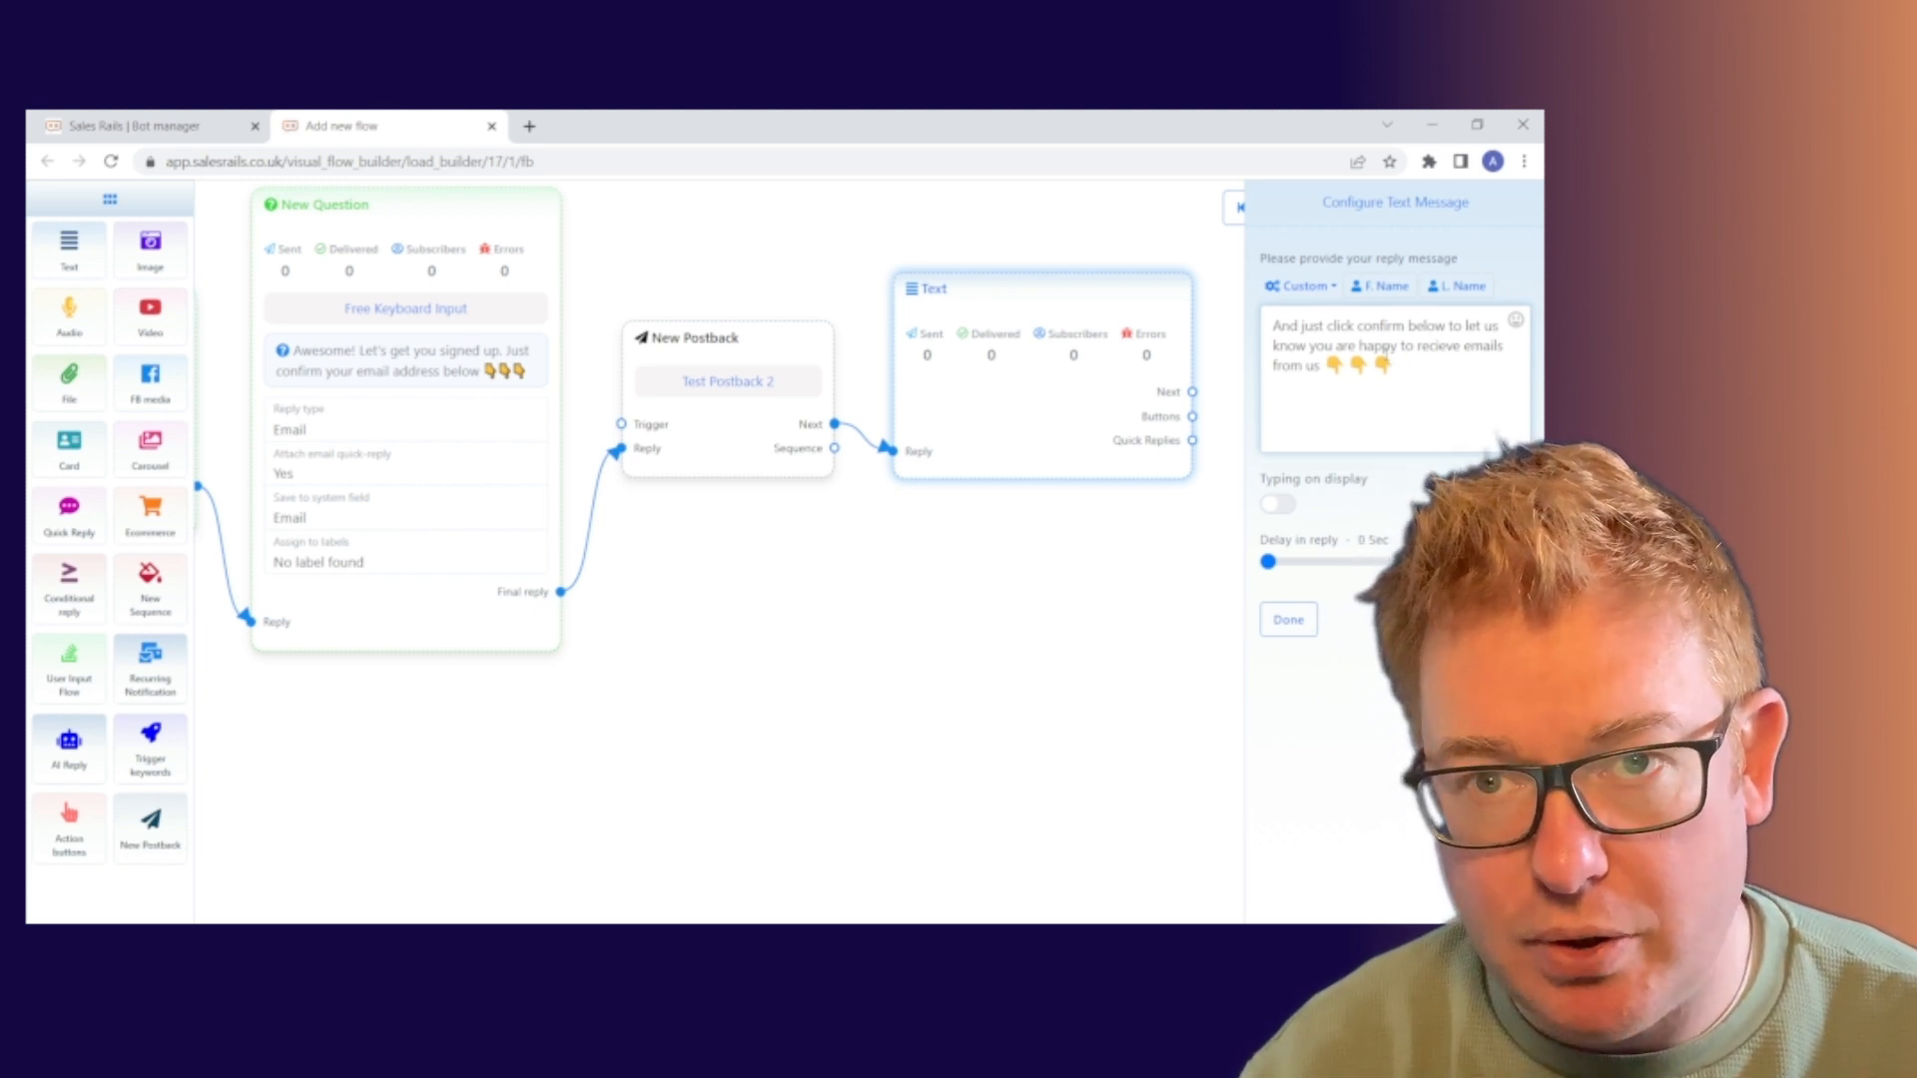
click(1283, 632)
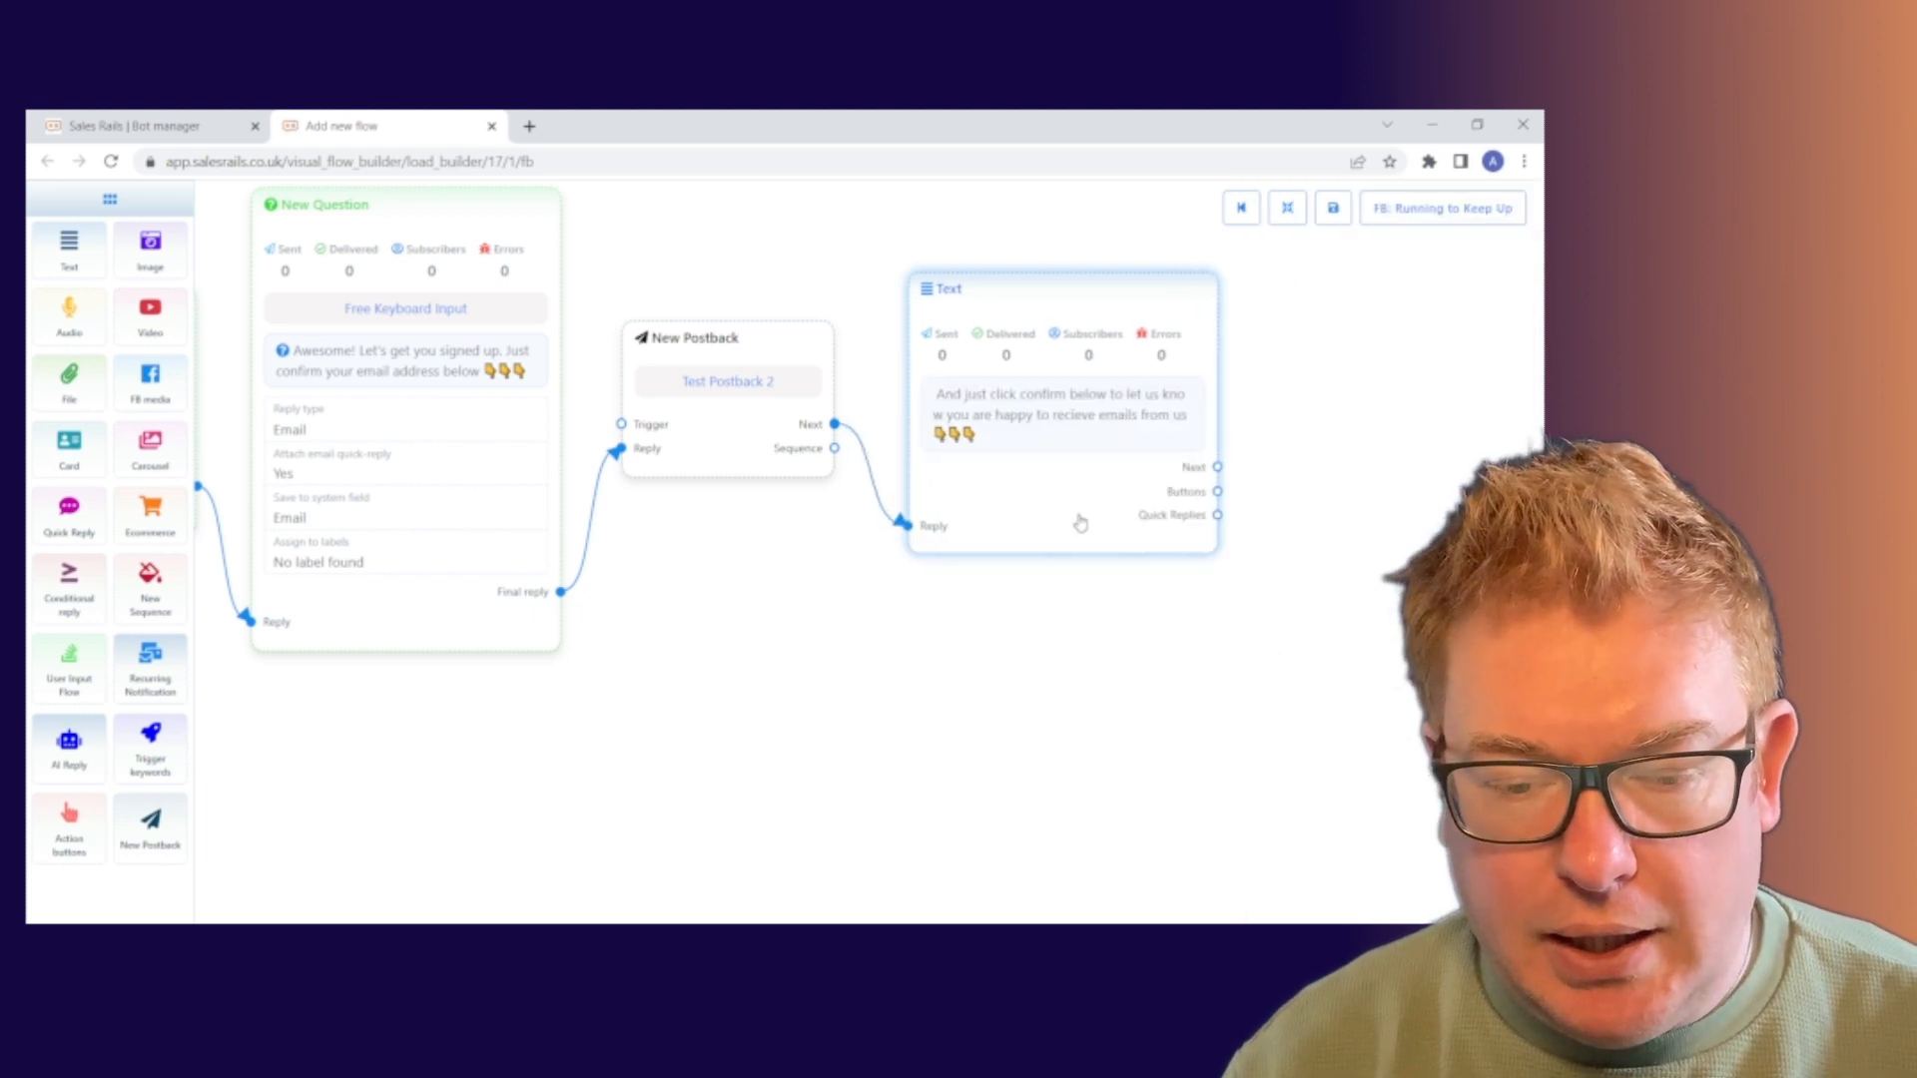
Add a Quick Reply step from the Text node and position it near the message
drag(1081, 523, 1066, 509)
drag(745, 605, 812, 578)
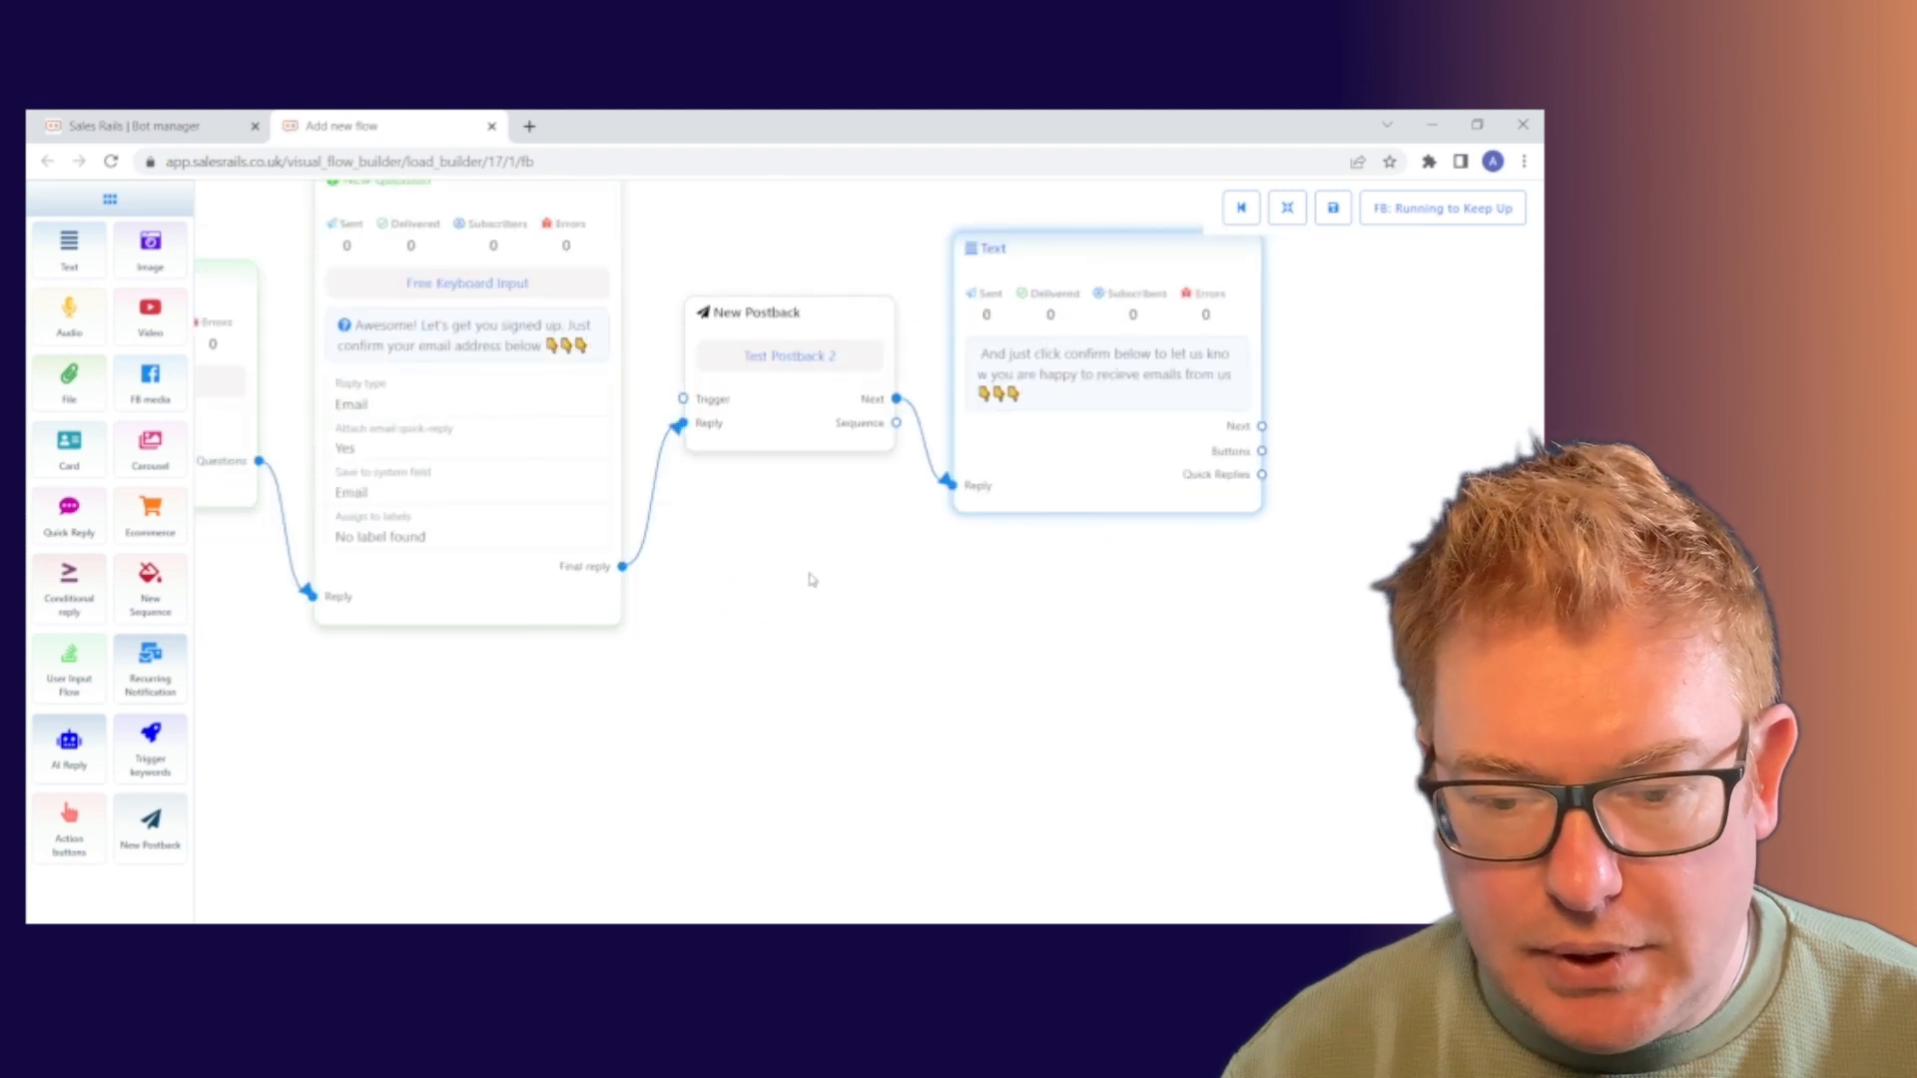
drag(1264, 484, 1367, 604)
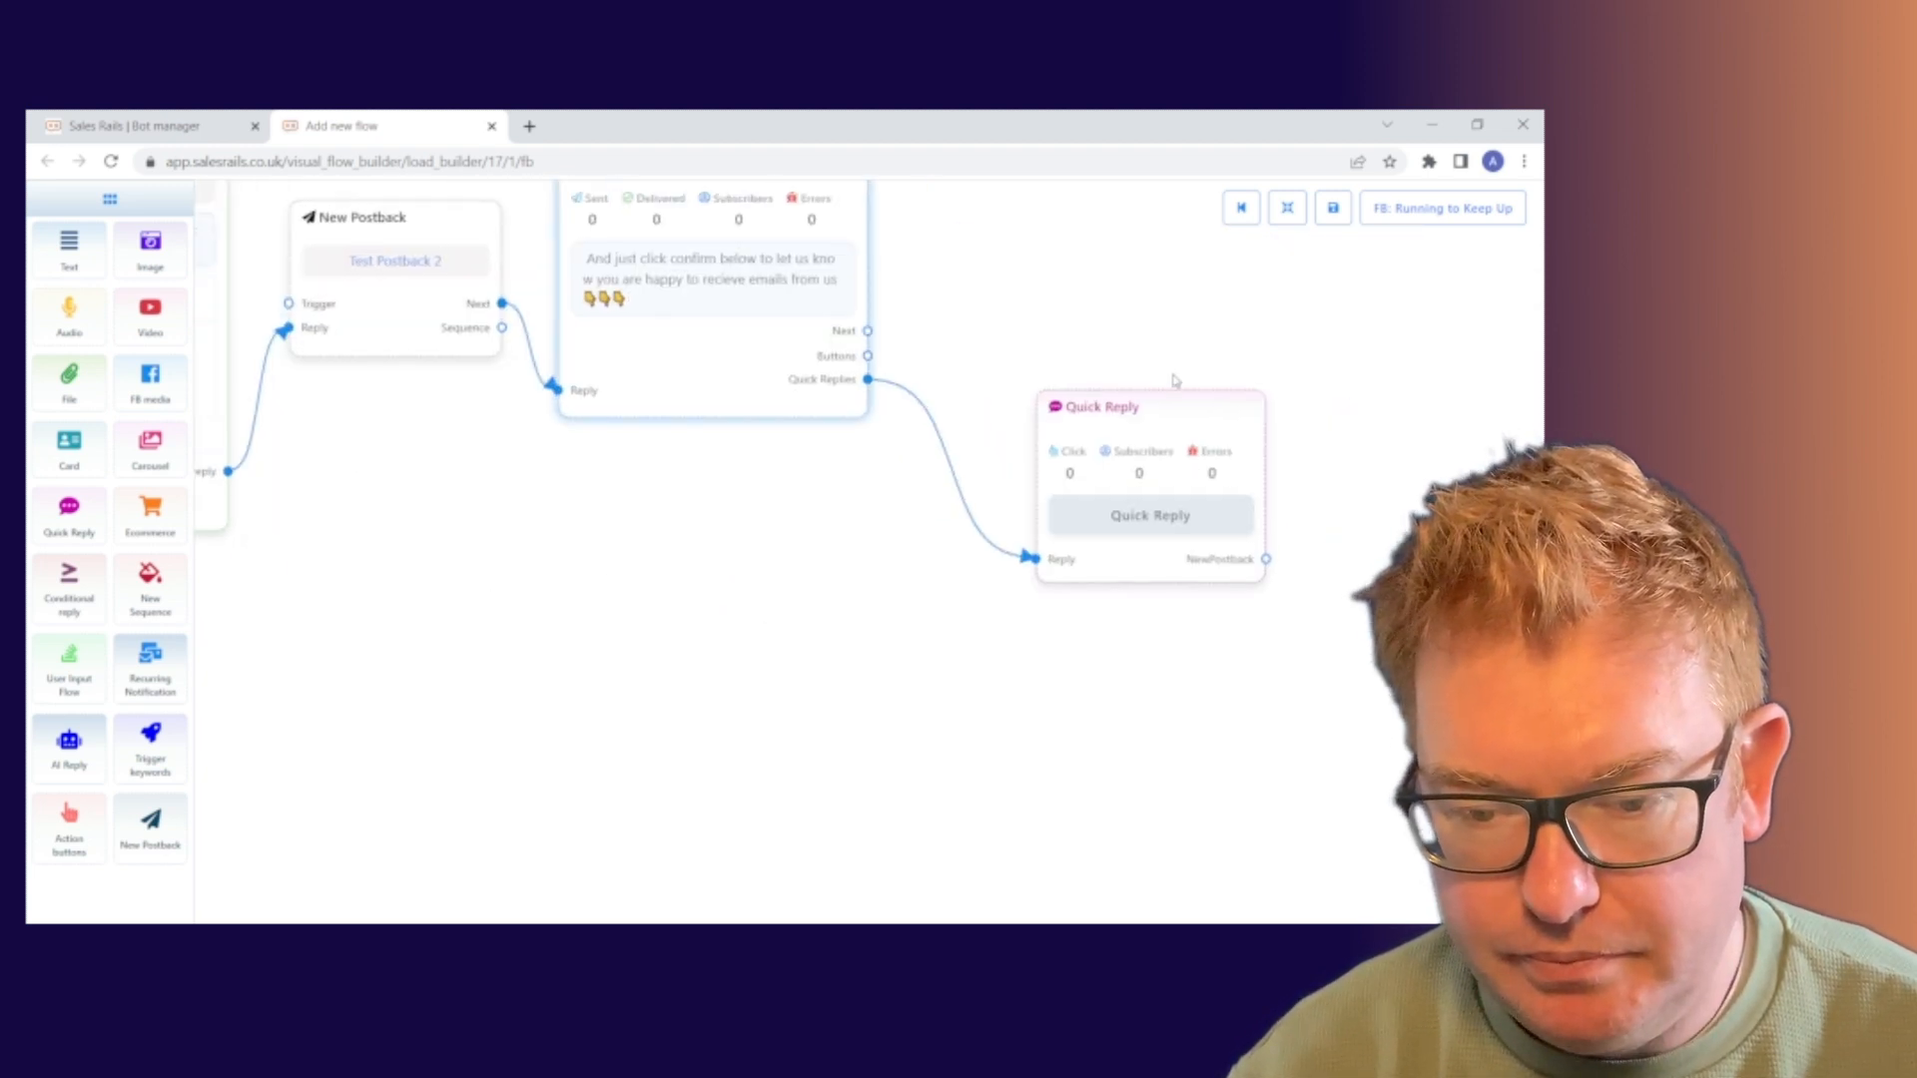
drag(1188, 412, 1064, 250)
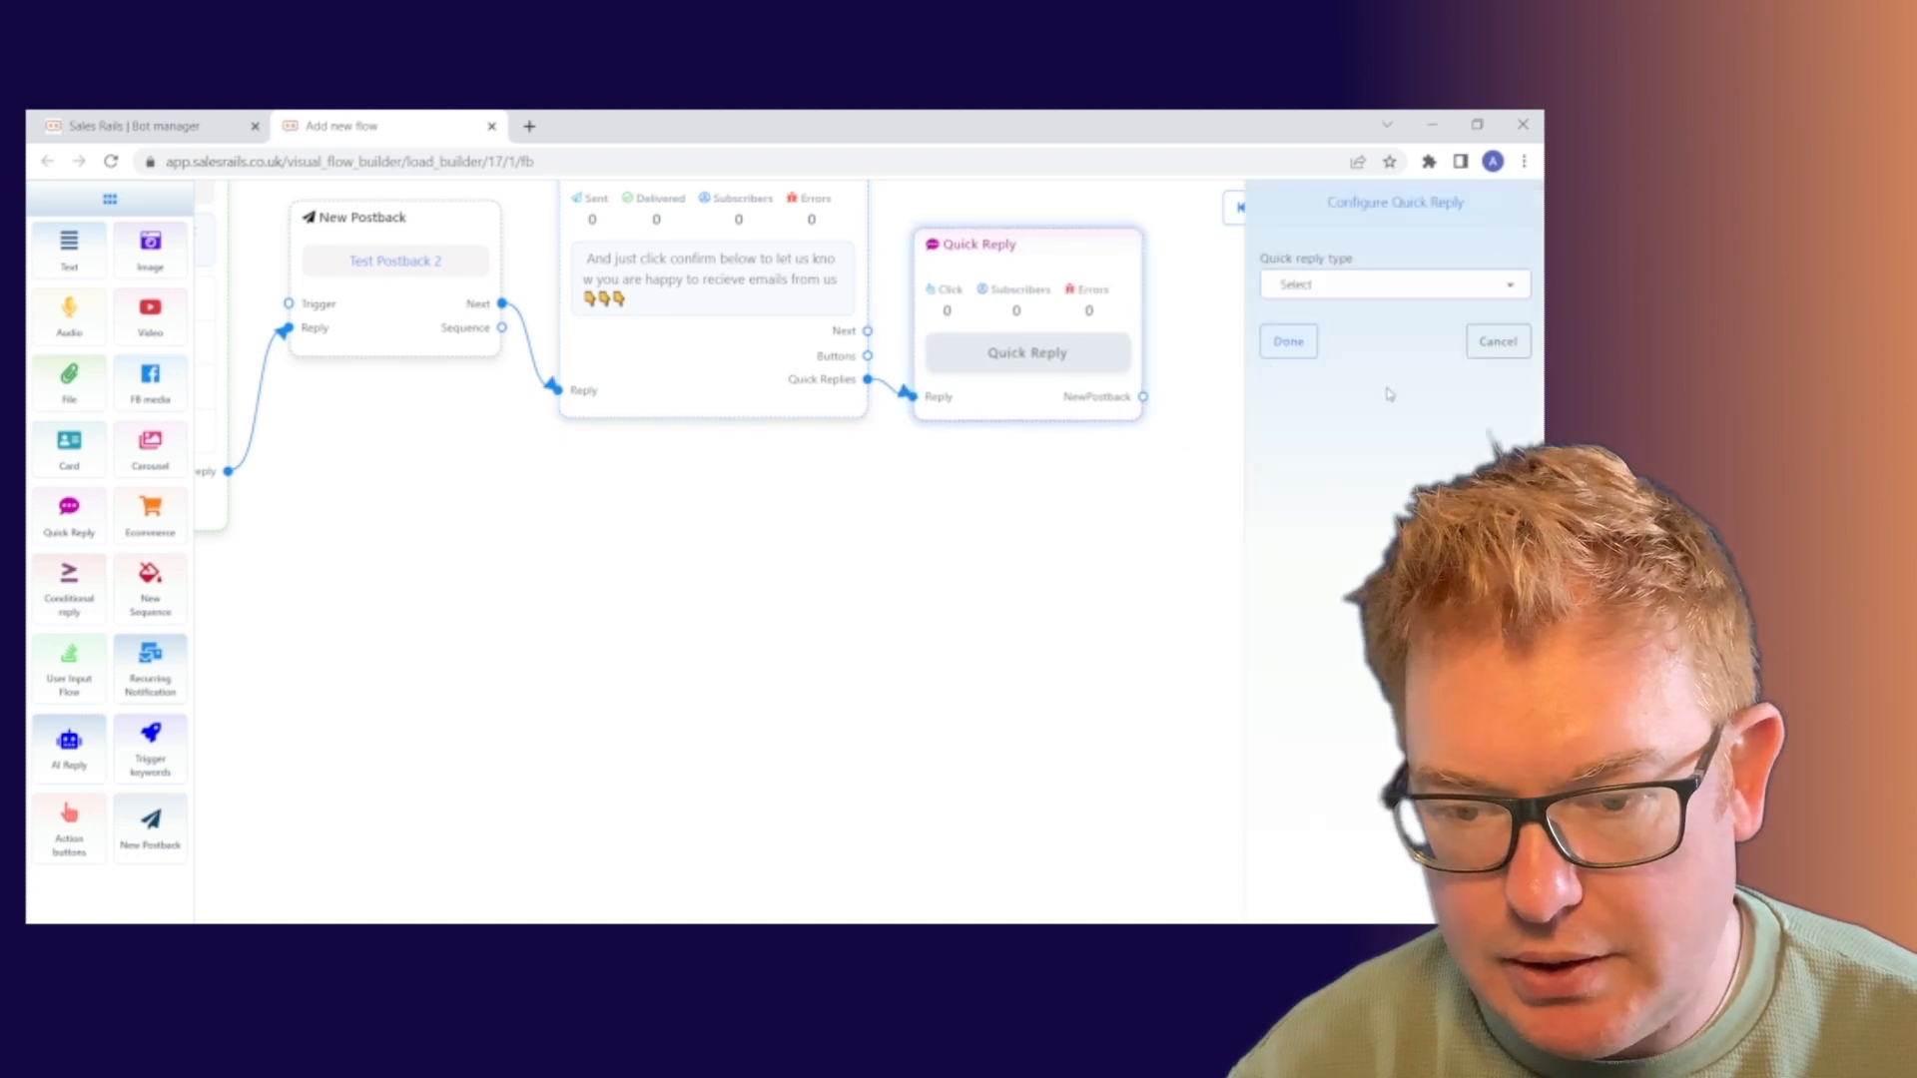
Make the quick reply a New Postback with button text 'Confirm'
click(1395, 285)
click(1367, 419)
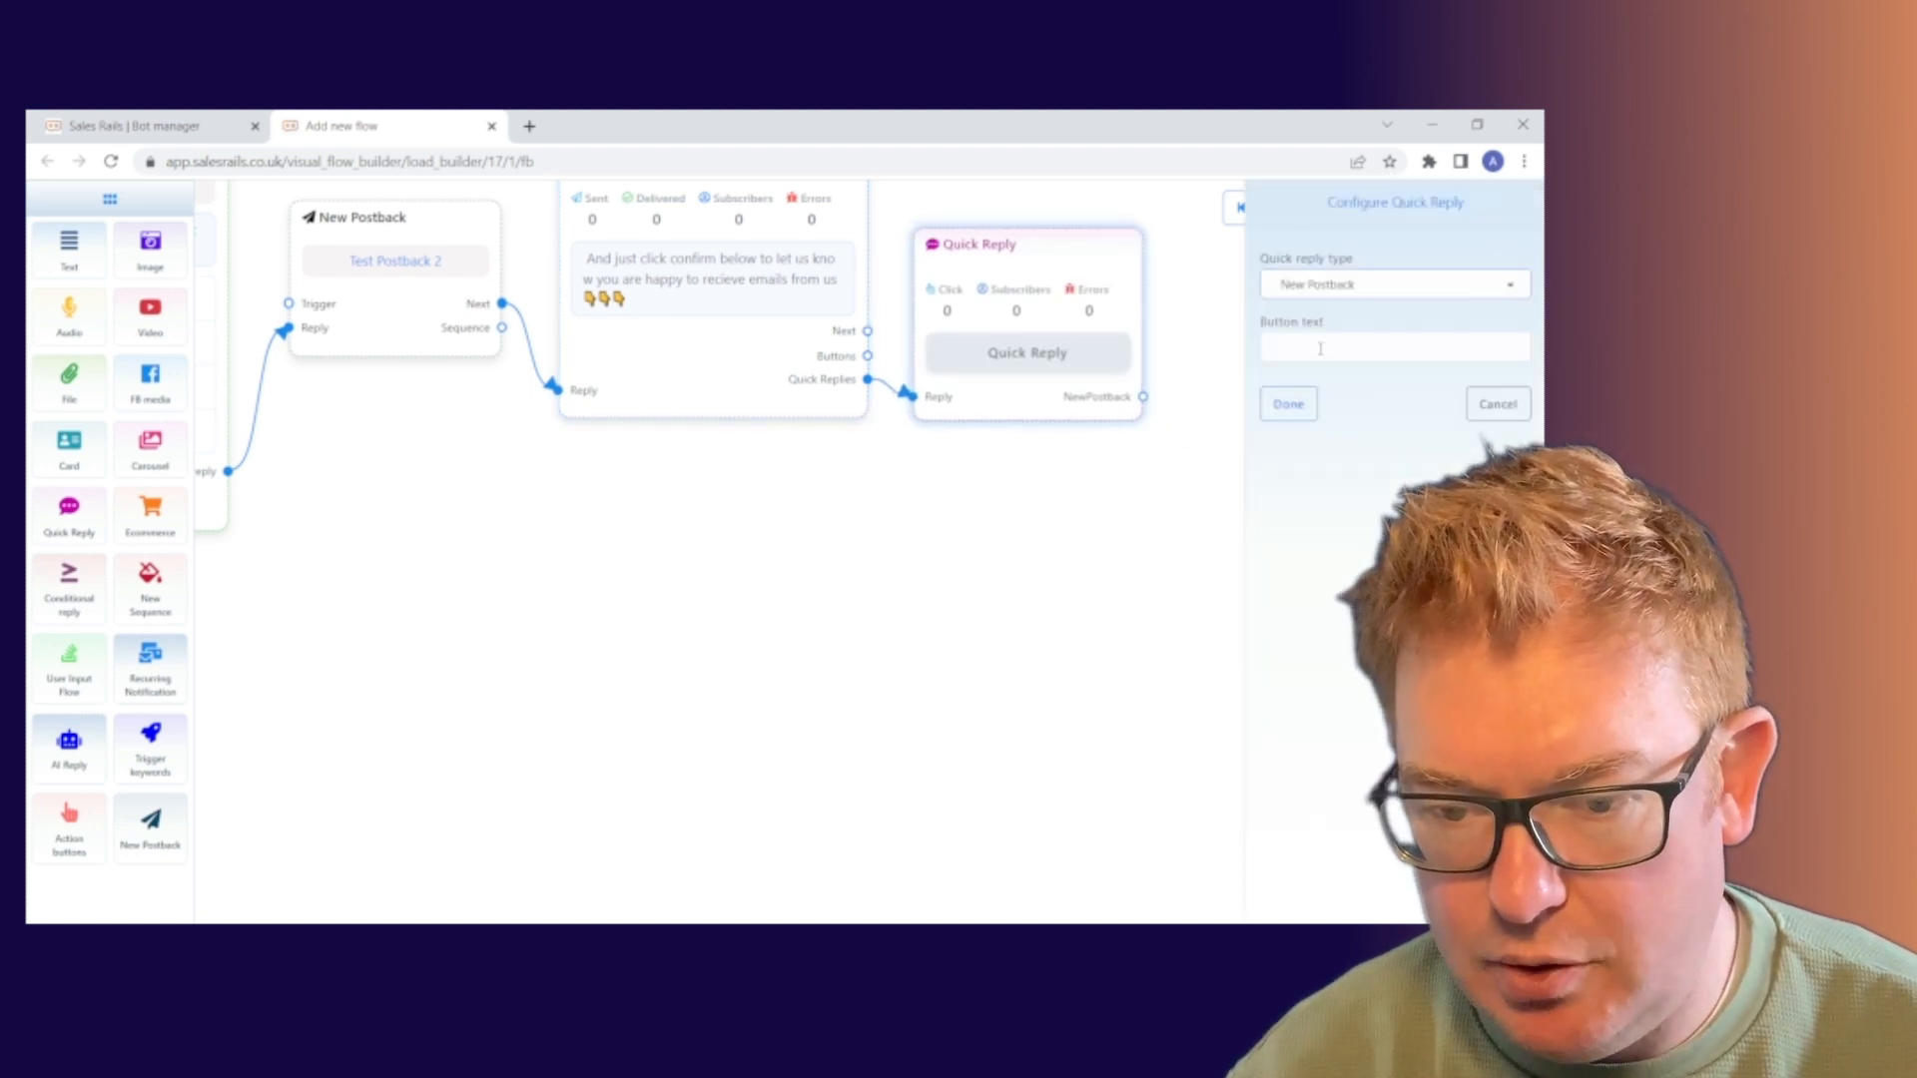
text(Confirm)
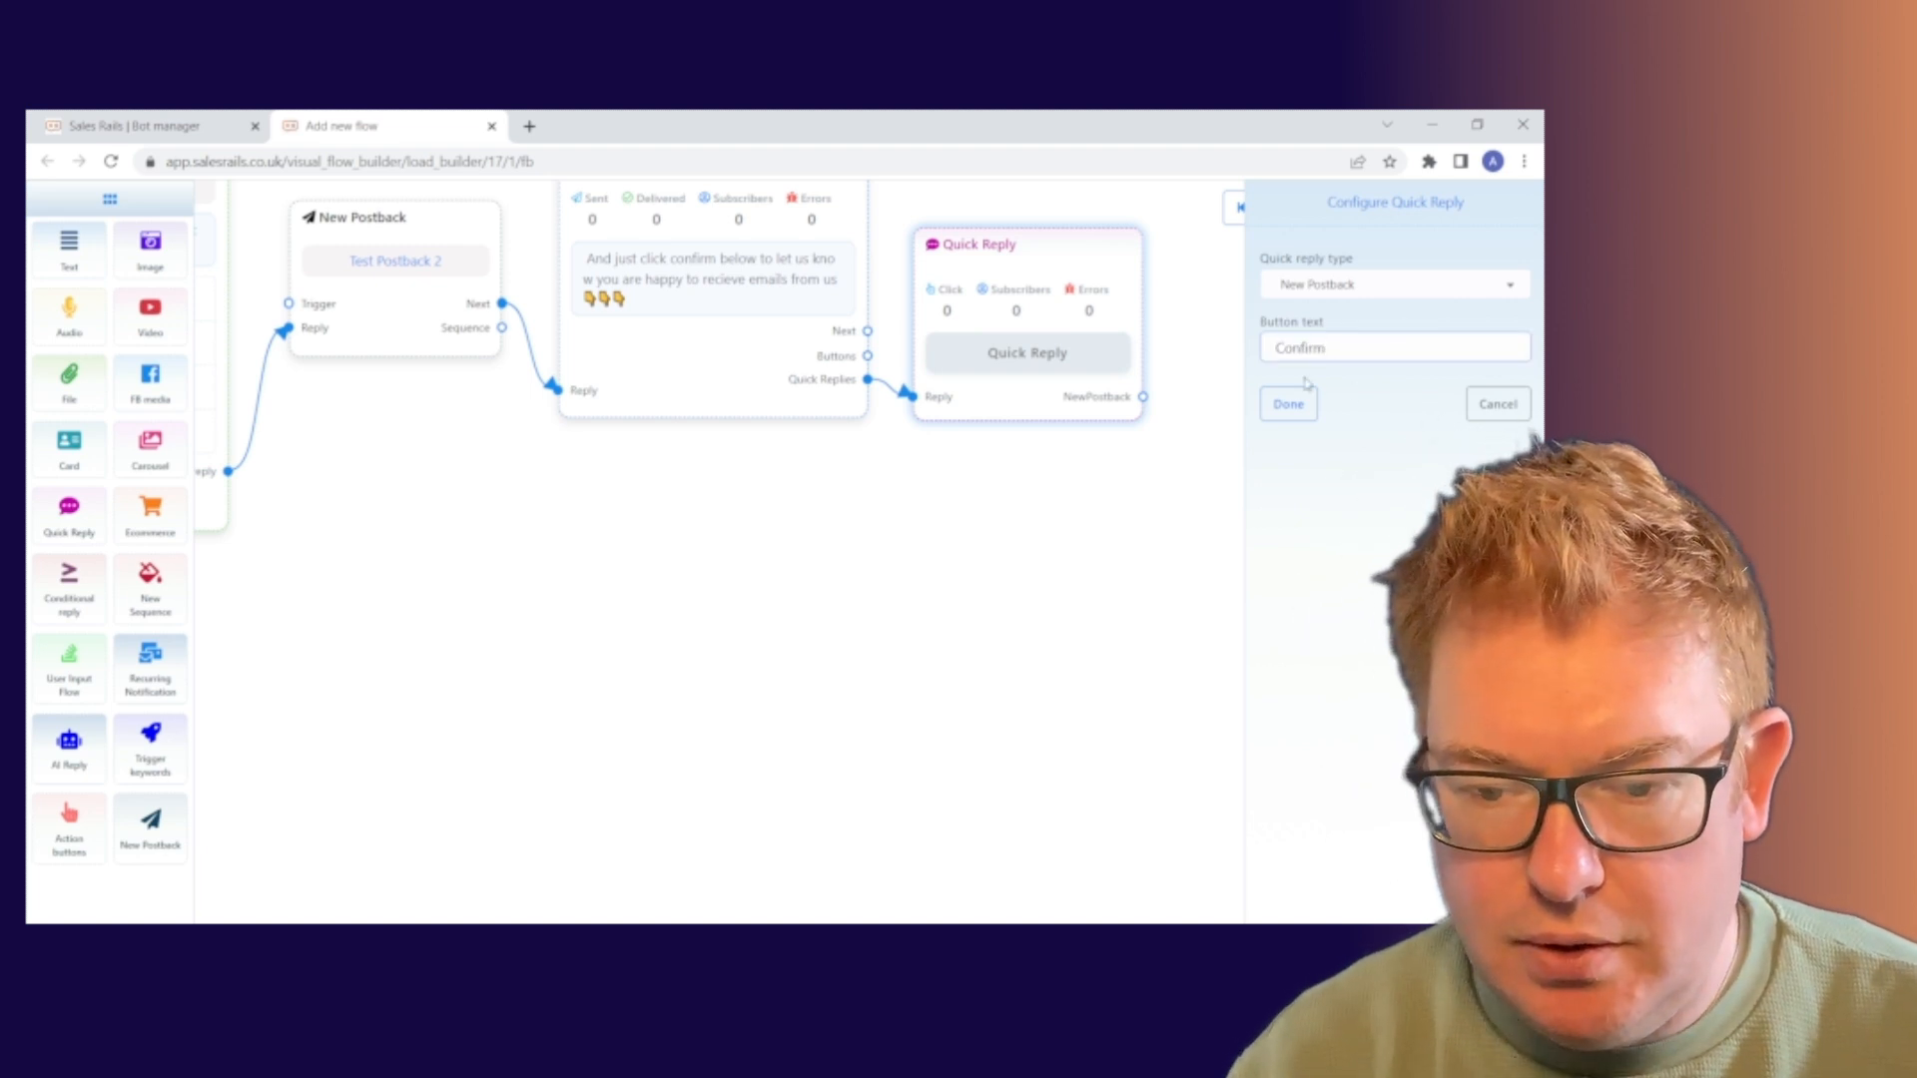
click(1290, 426)
click(1289, 405)
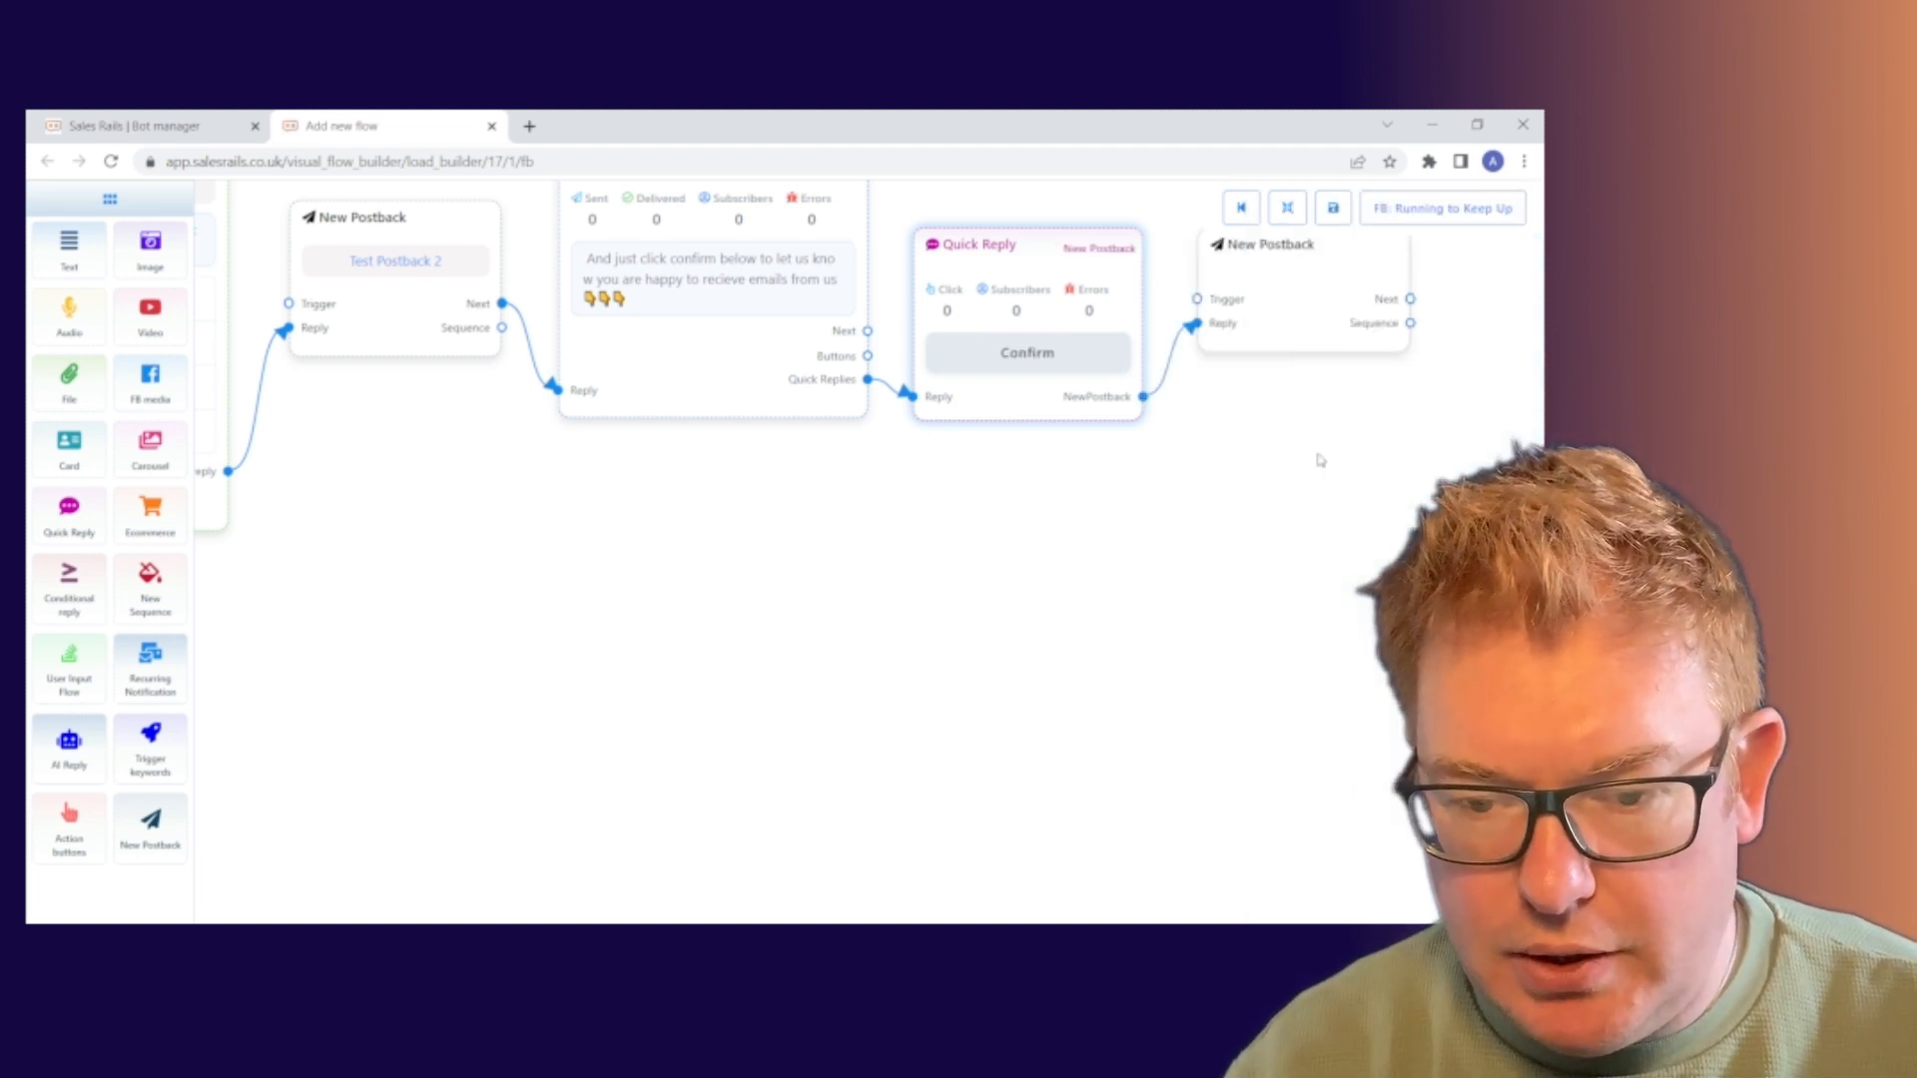
Retitle the New Postback after the Confirm reply to 'Test Postback 3'
drag(1344, 458, 1116, 612)
click(1061, 426)
double_click(1061, 427)
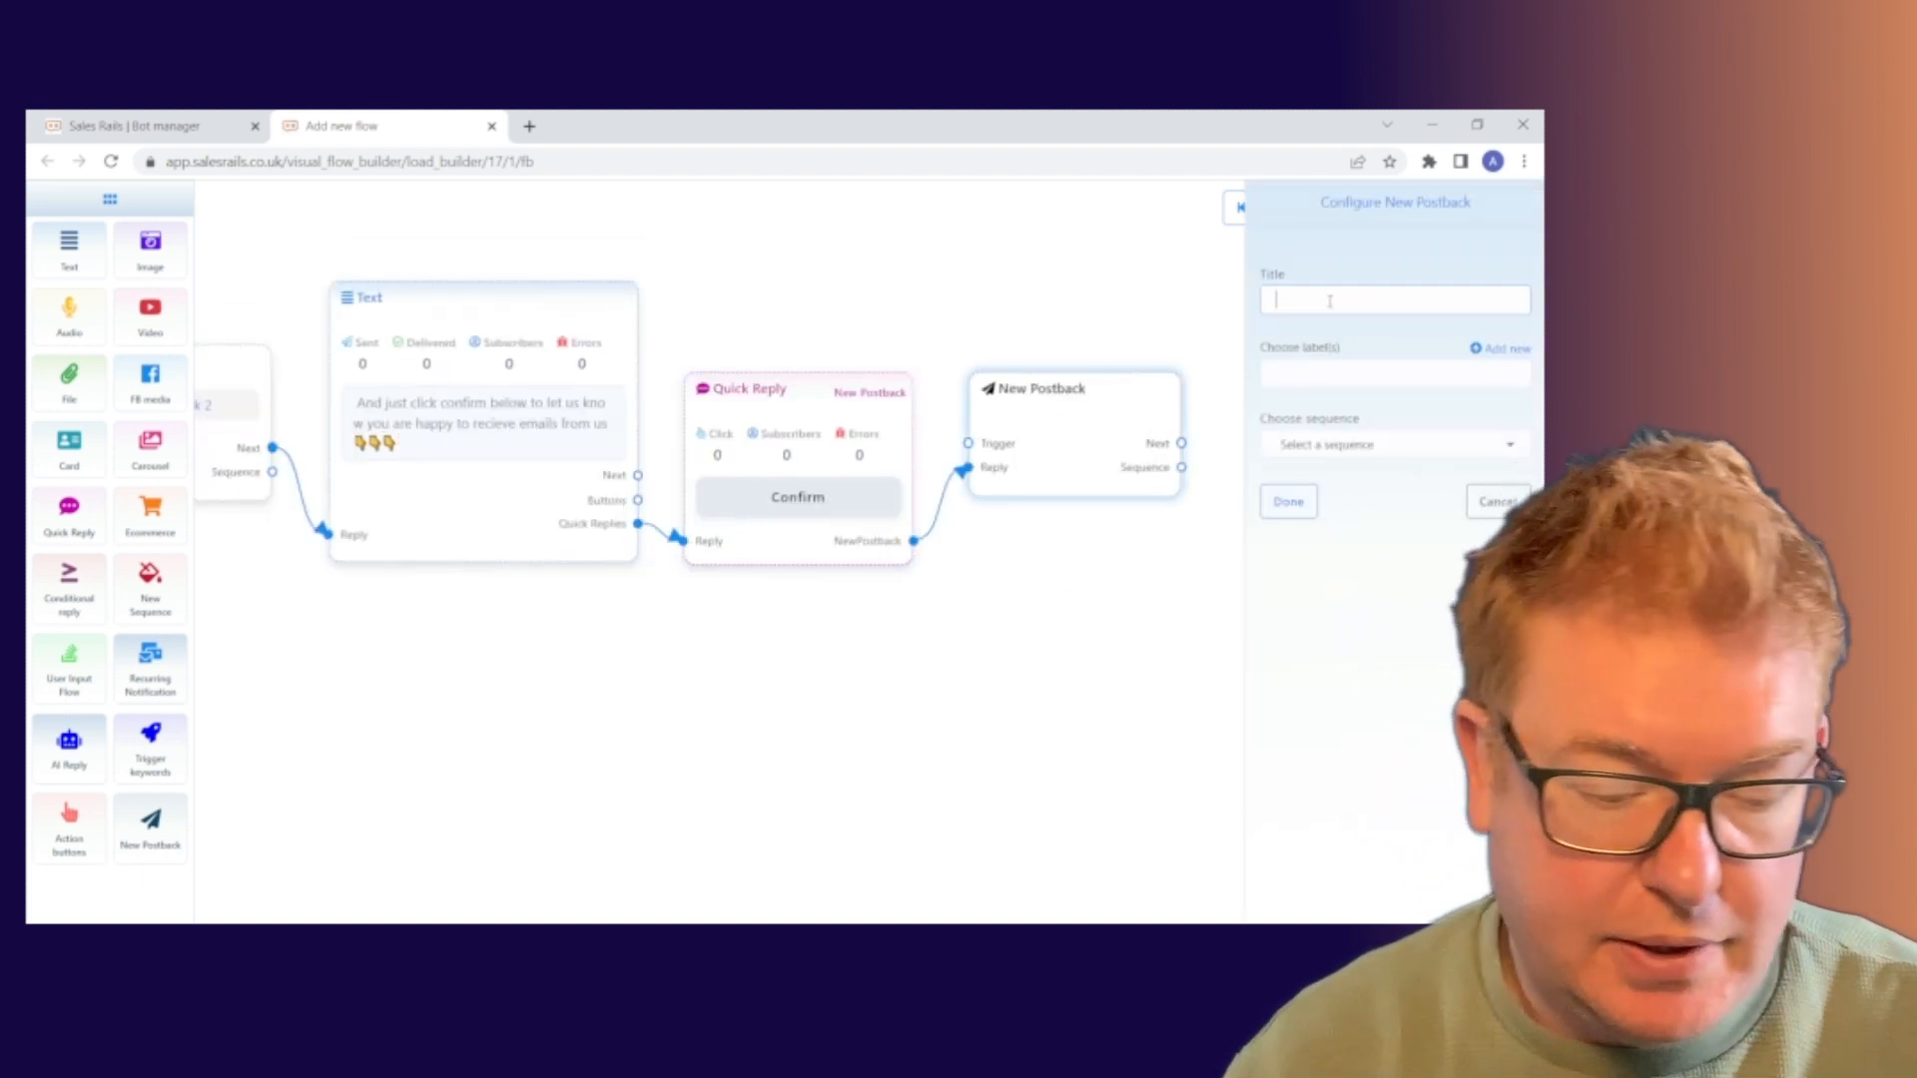
text(Test P)
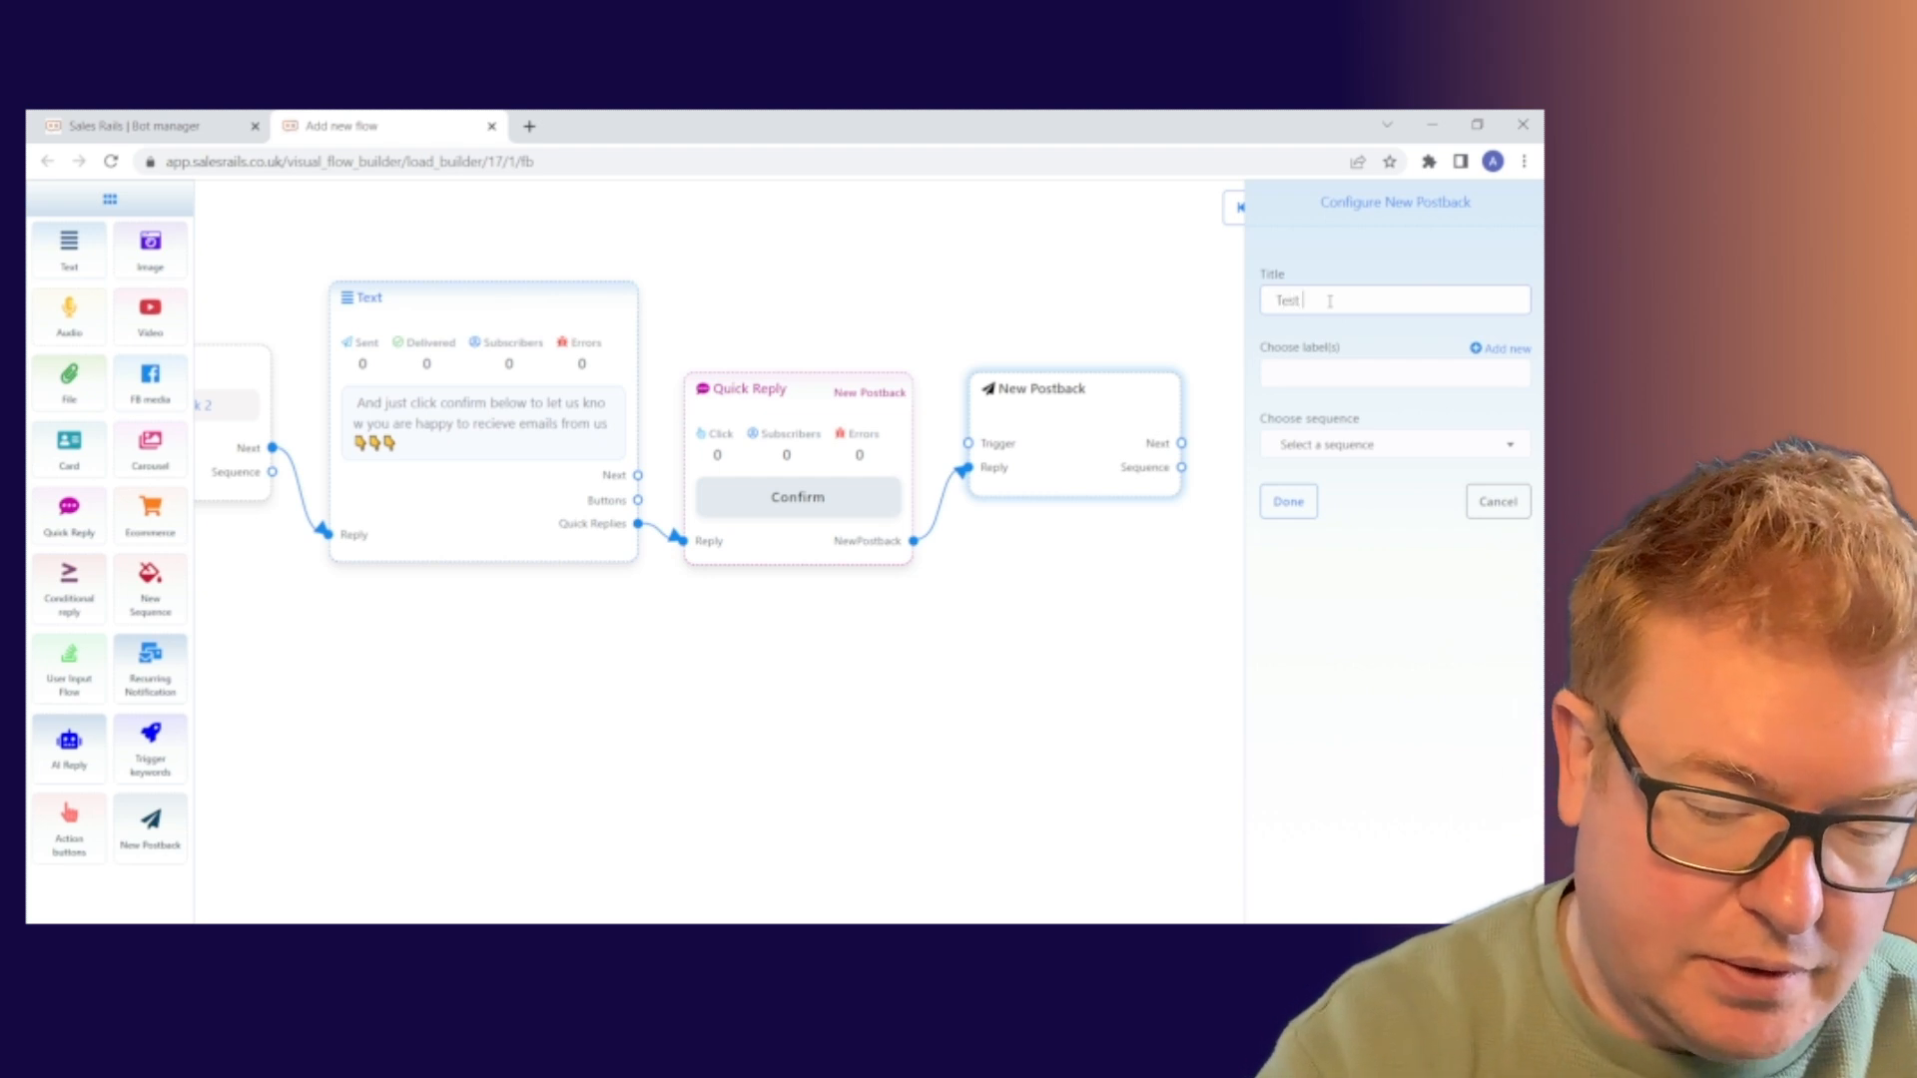
text(ostbac)
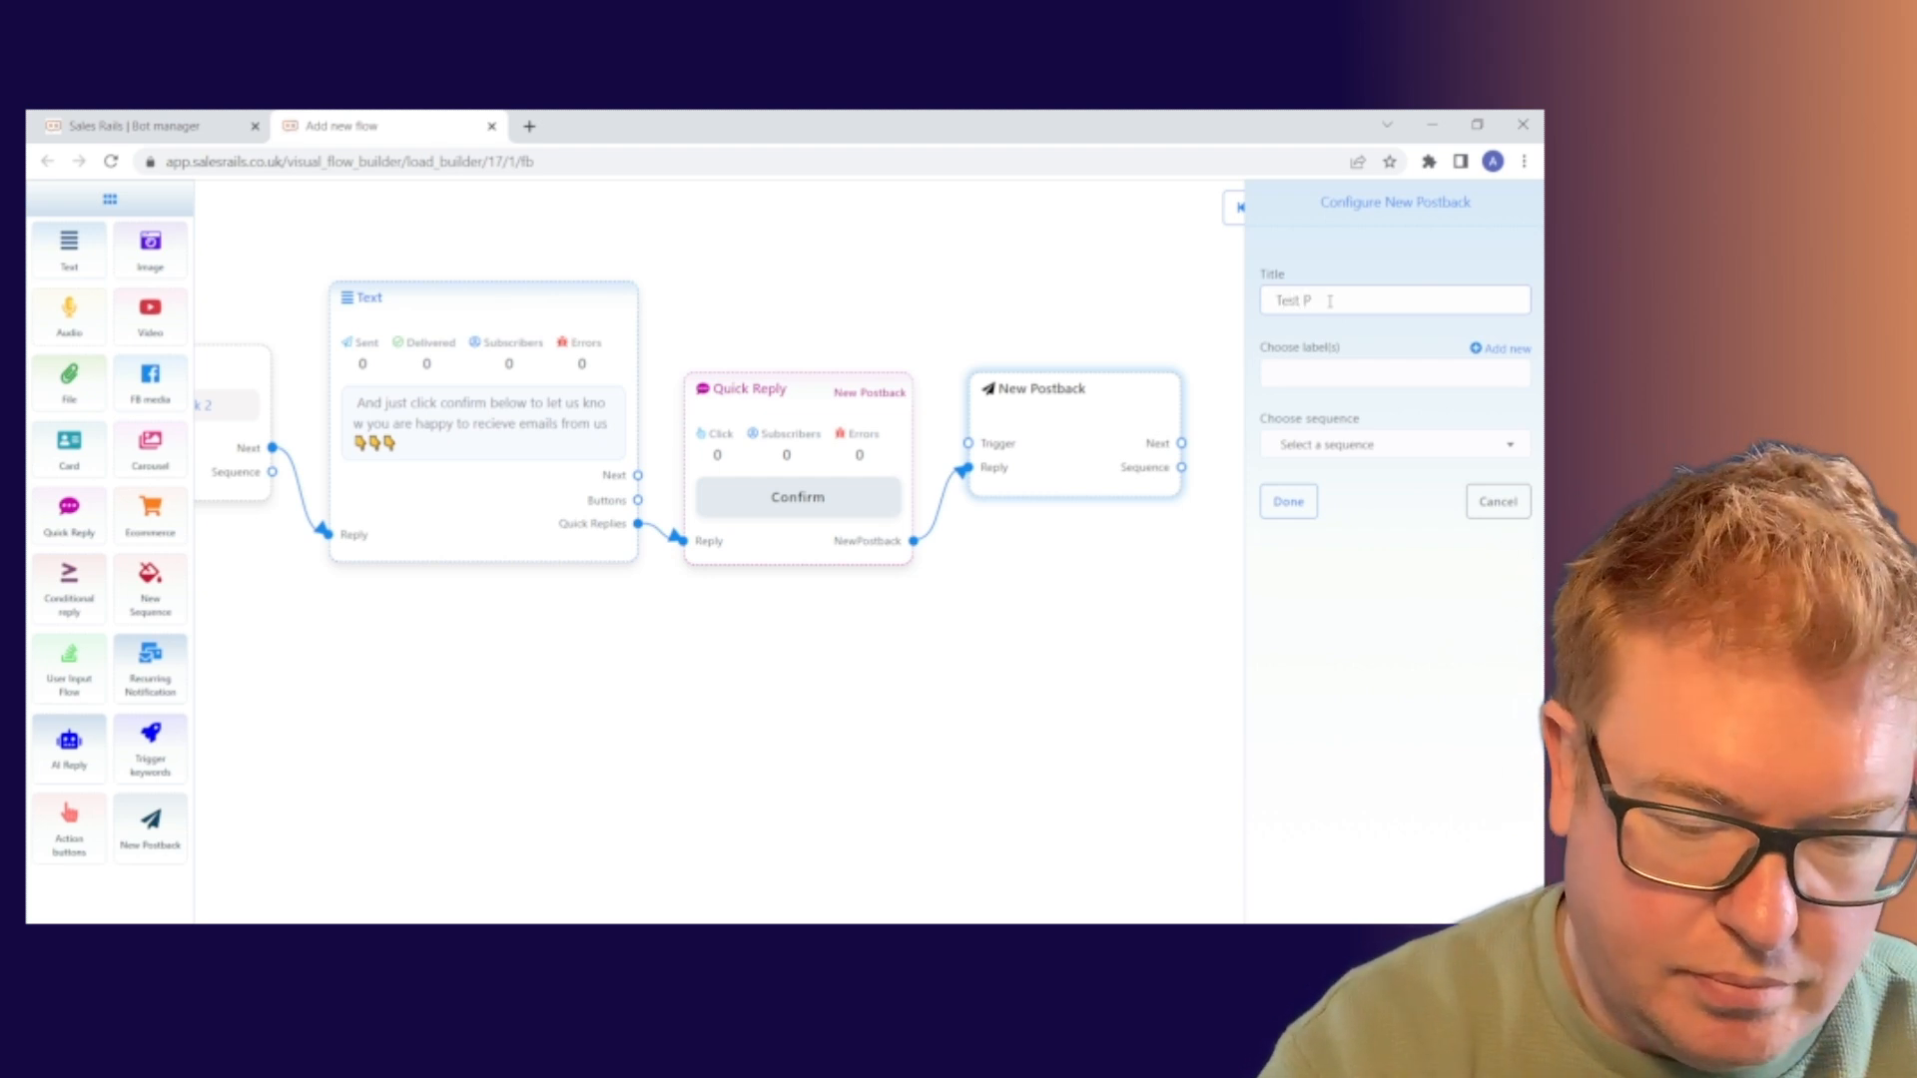
text(k 3)
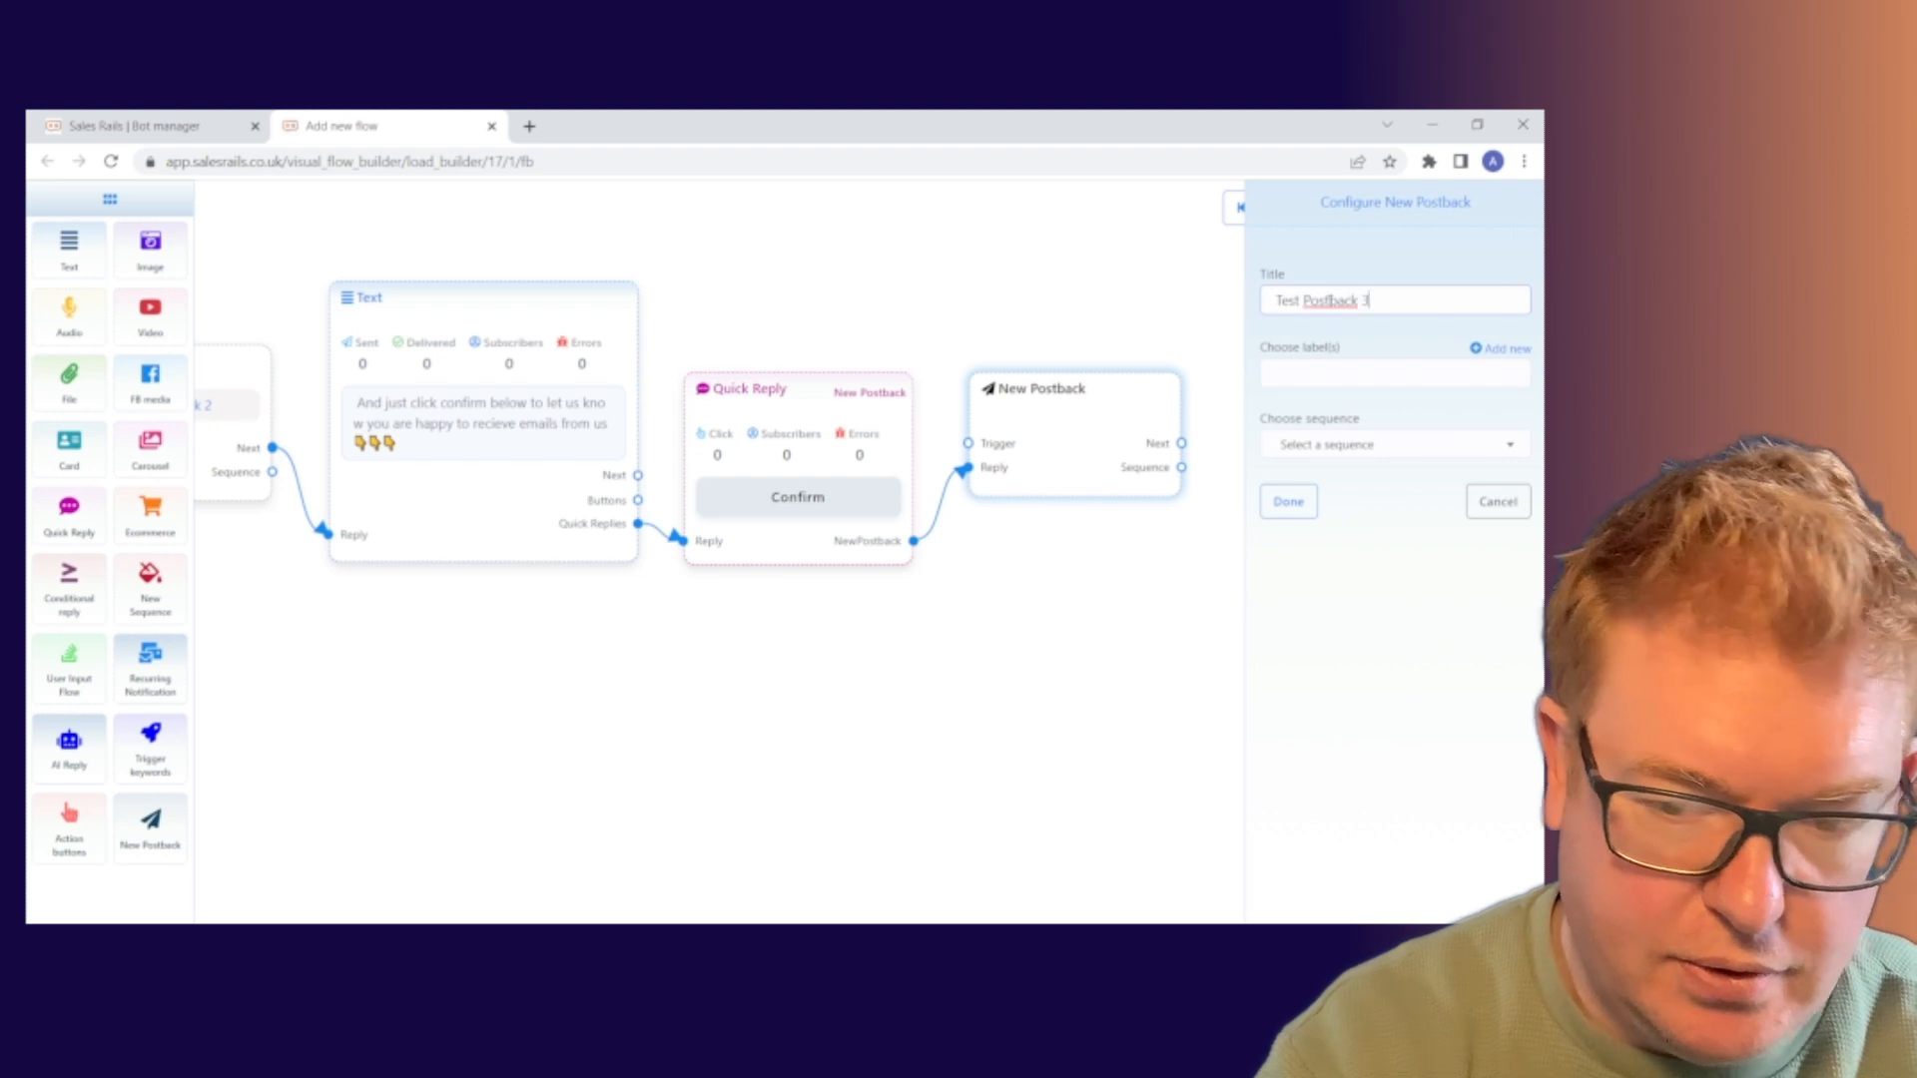
click(1288, 501)
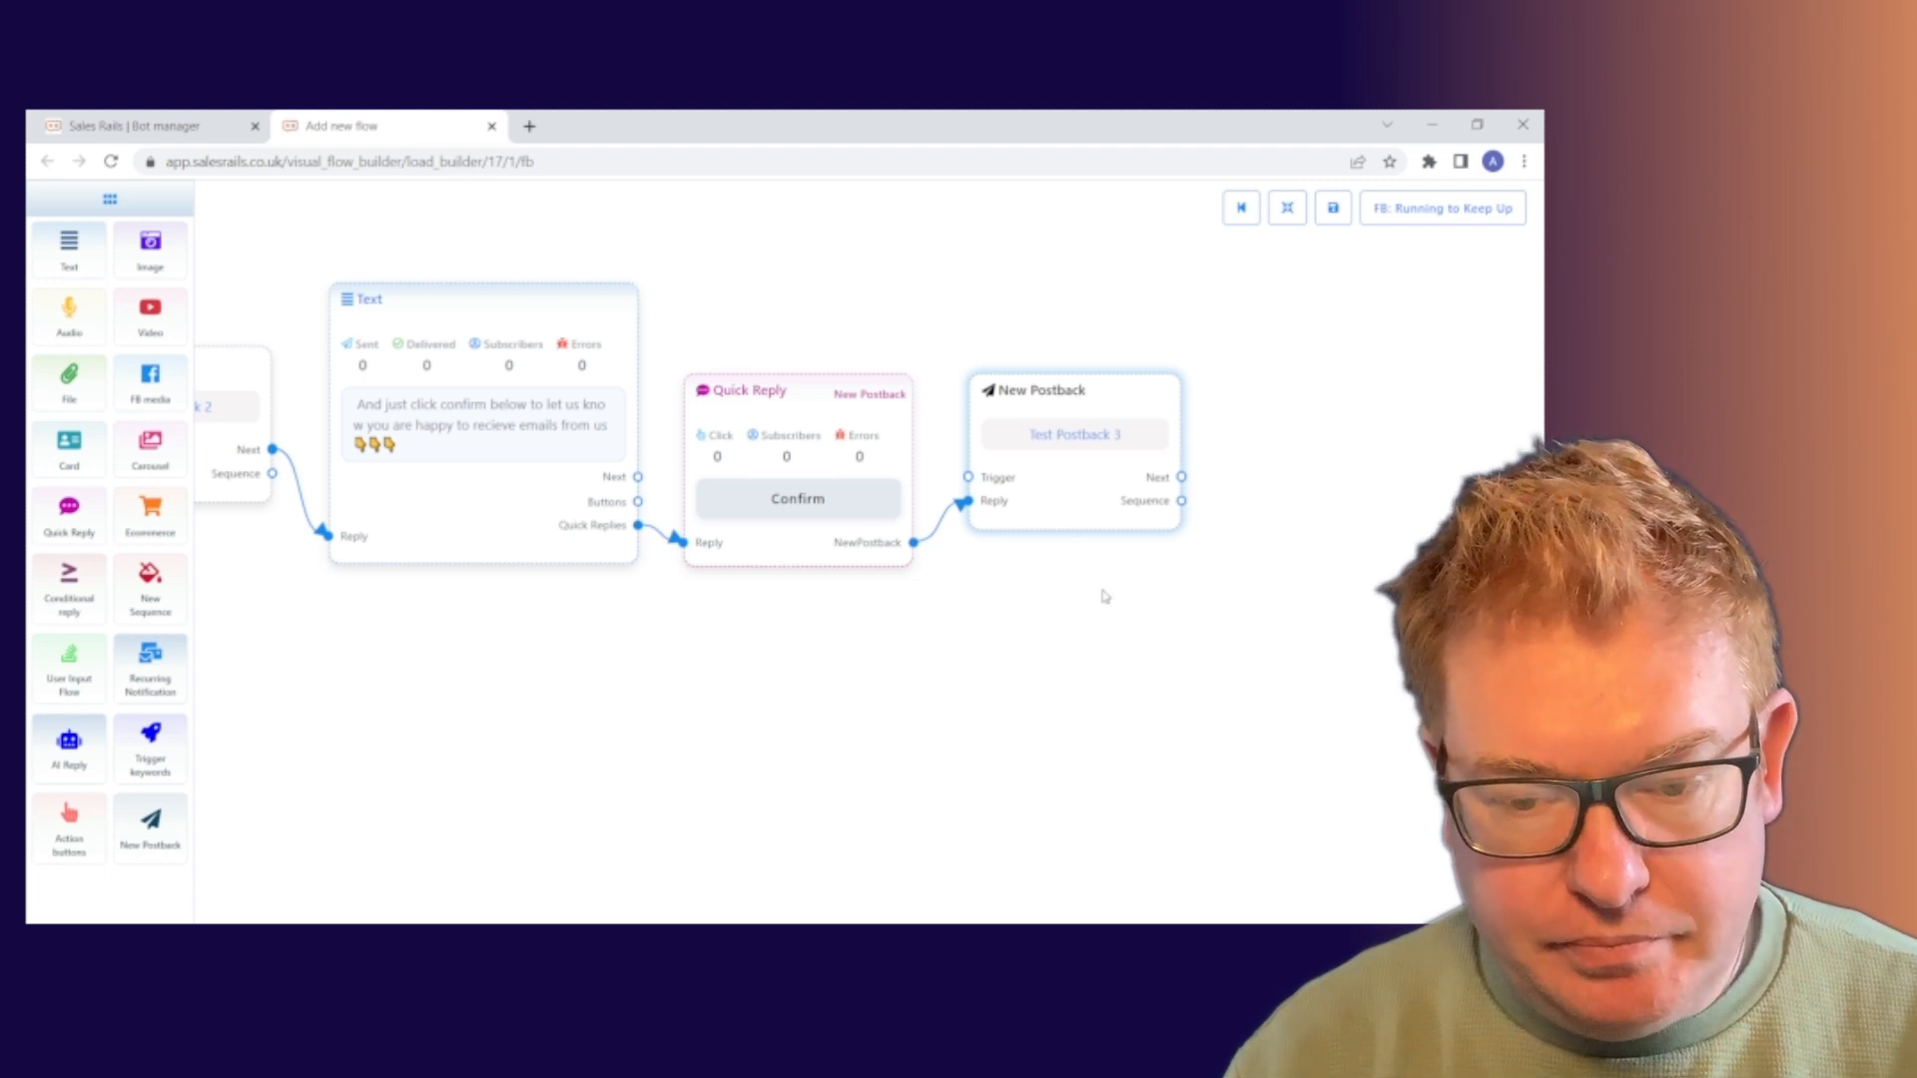
drag(320, 633, 357, 576)
drag(1206, 556, 1043, 573)
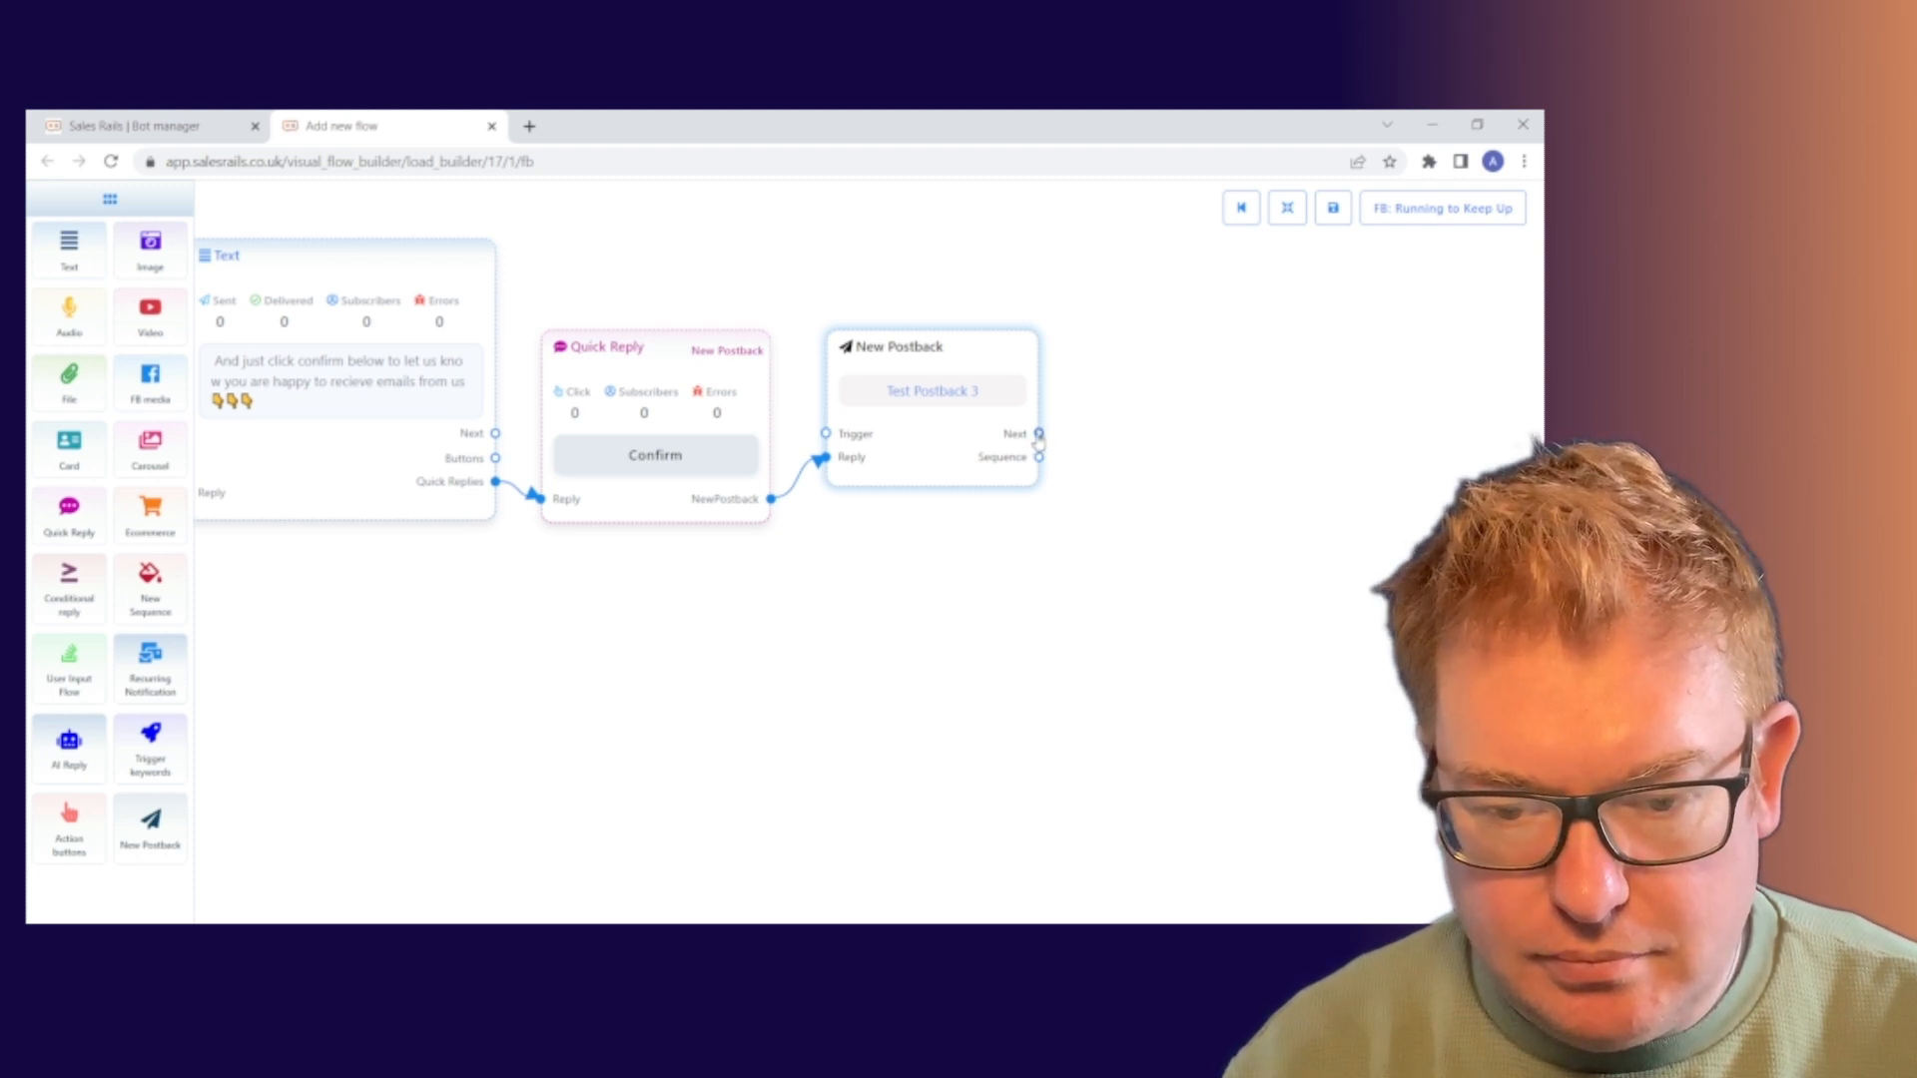
drag(1038, 433, 1128, 405)
click(1207, 423)
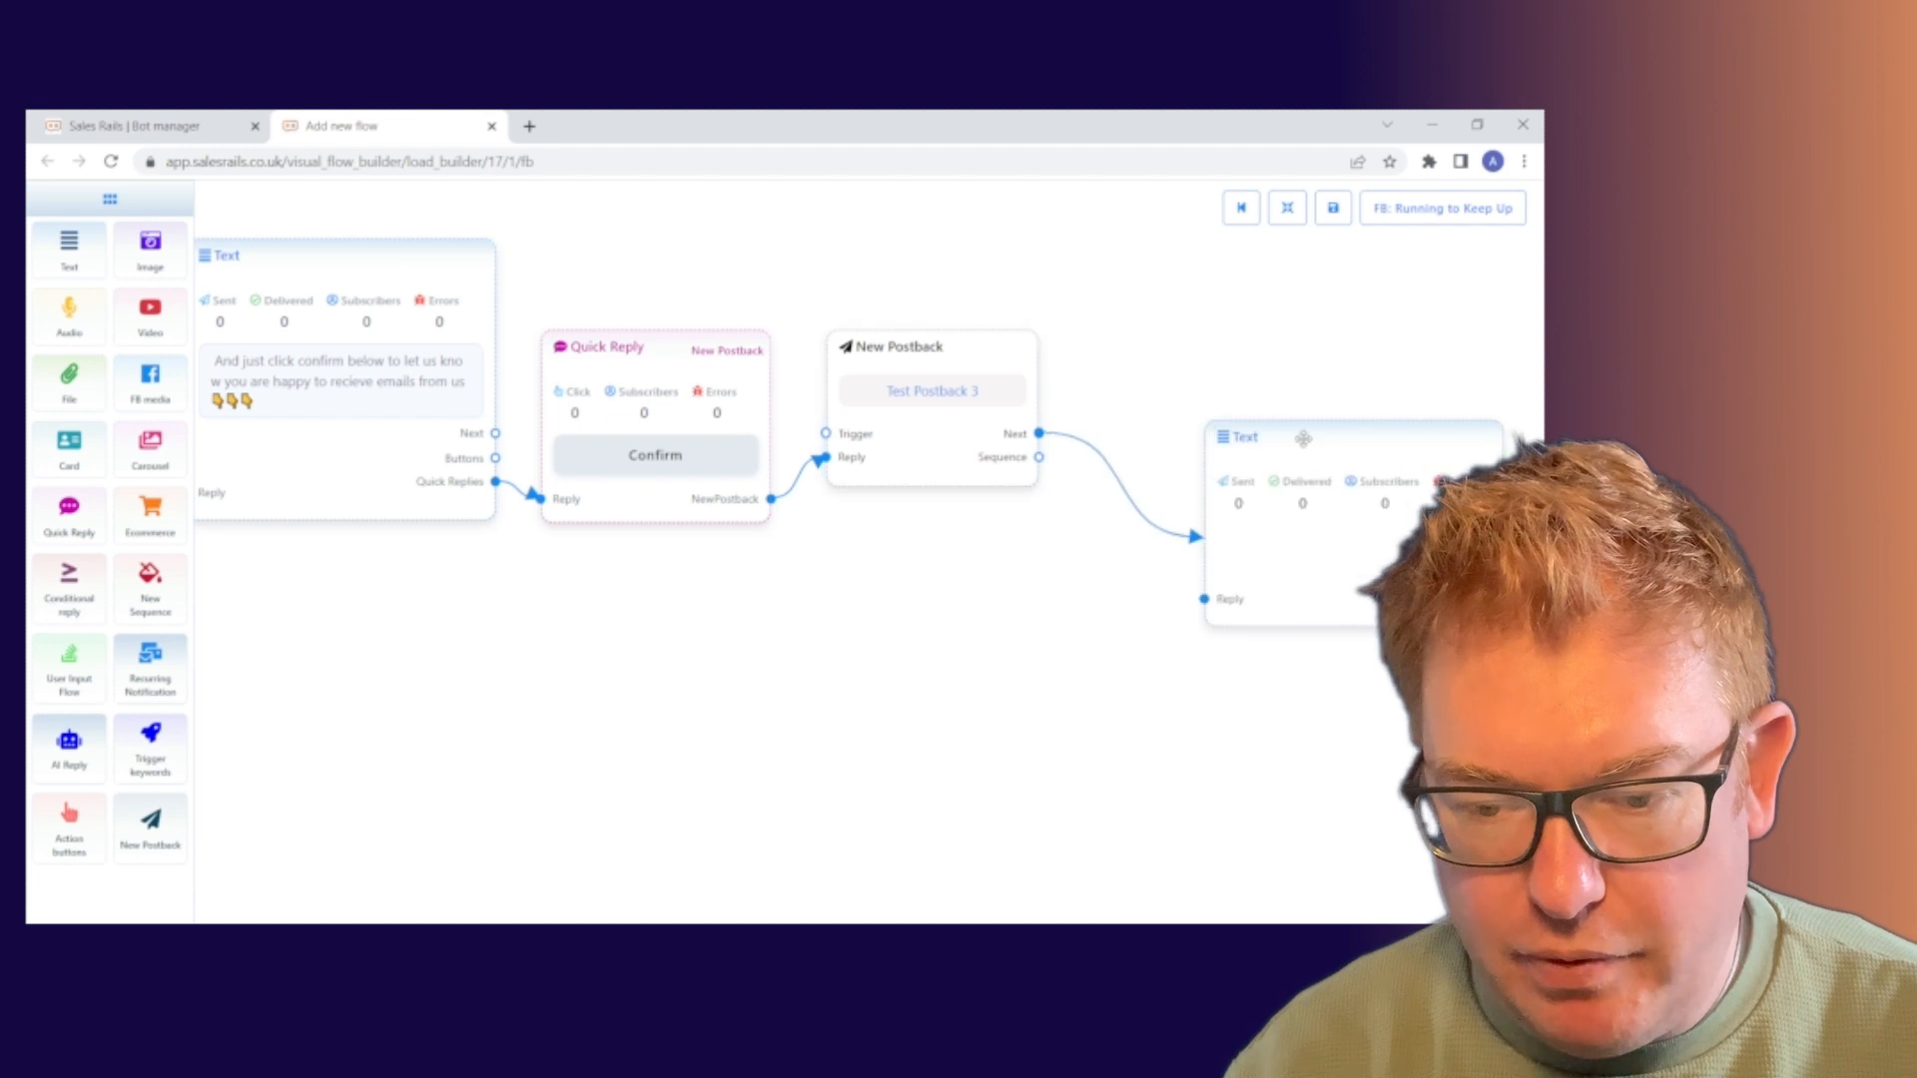
drag(1347, 465, 1227, 351)
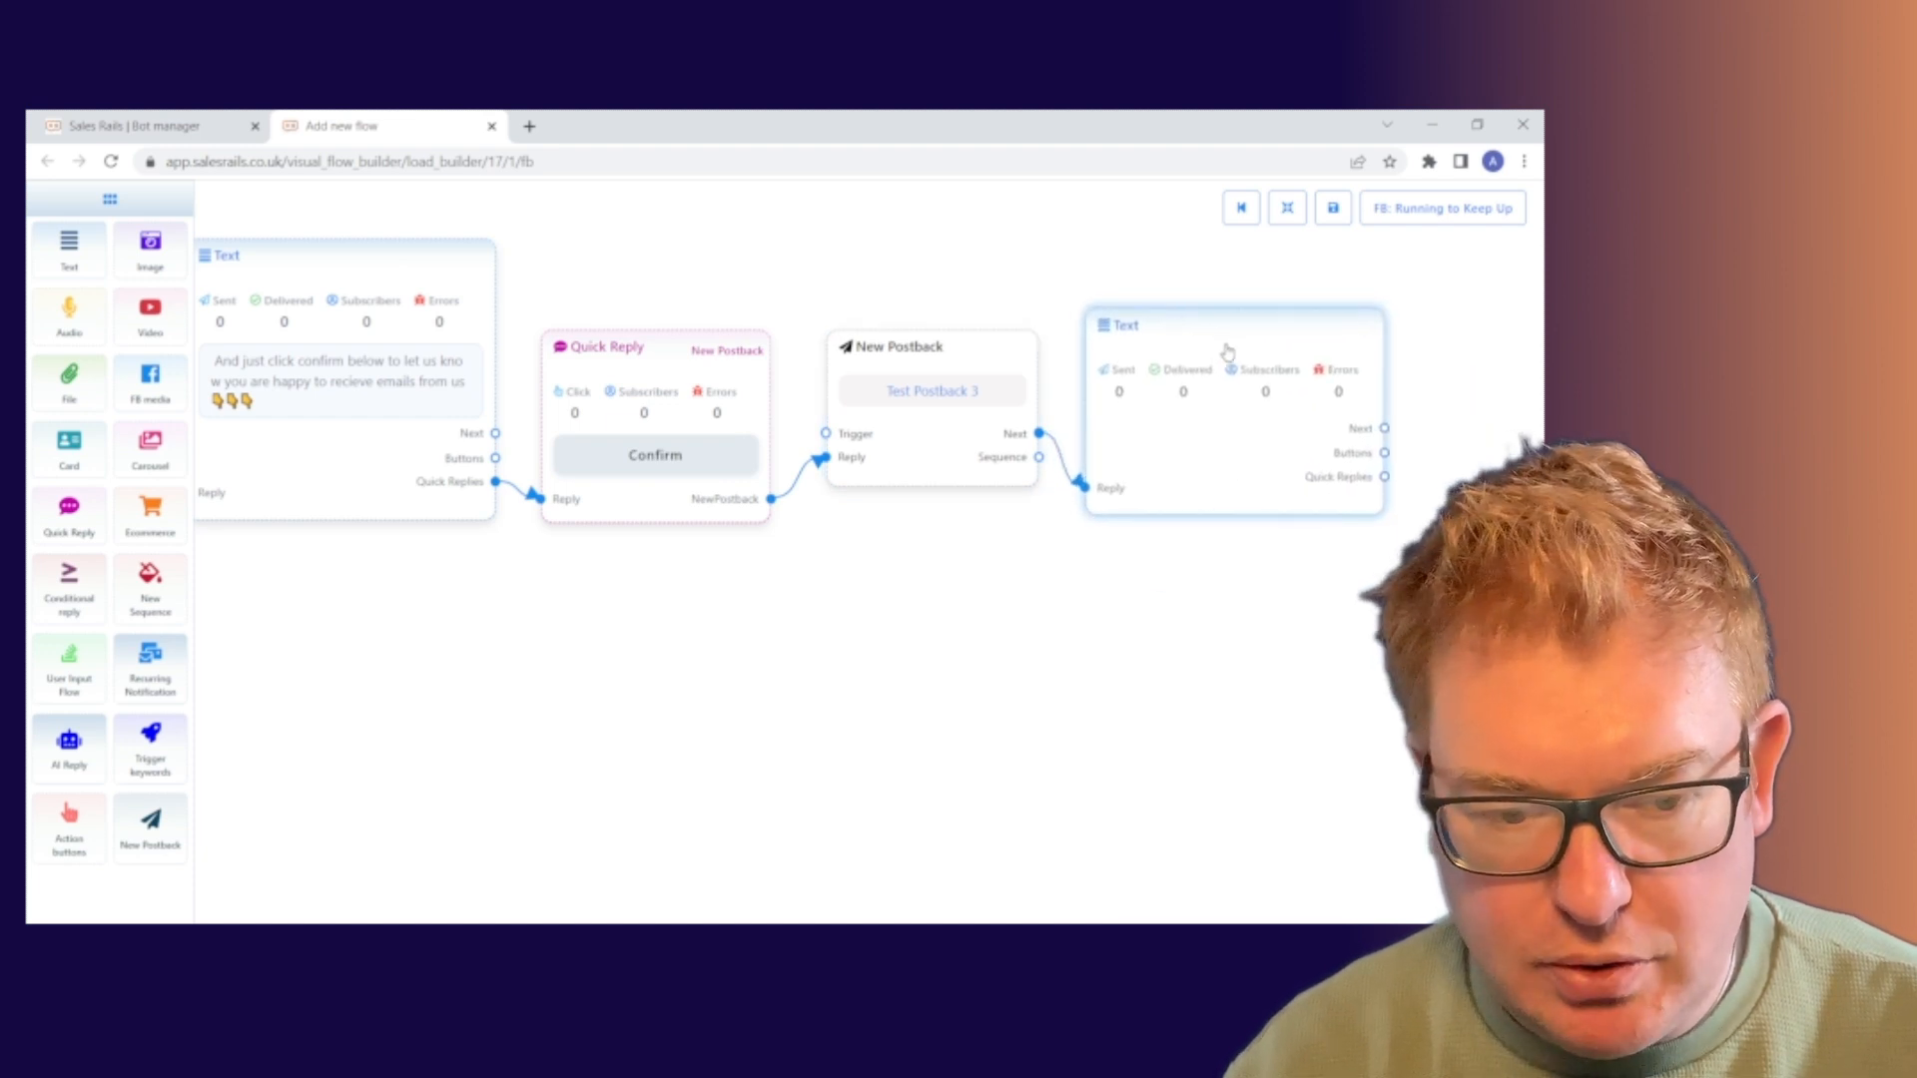
right_click(1220, 461)
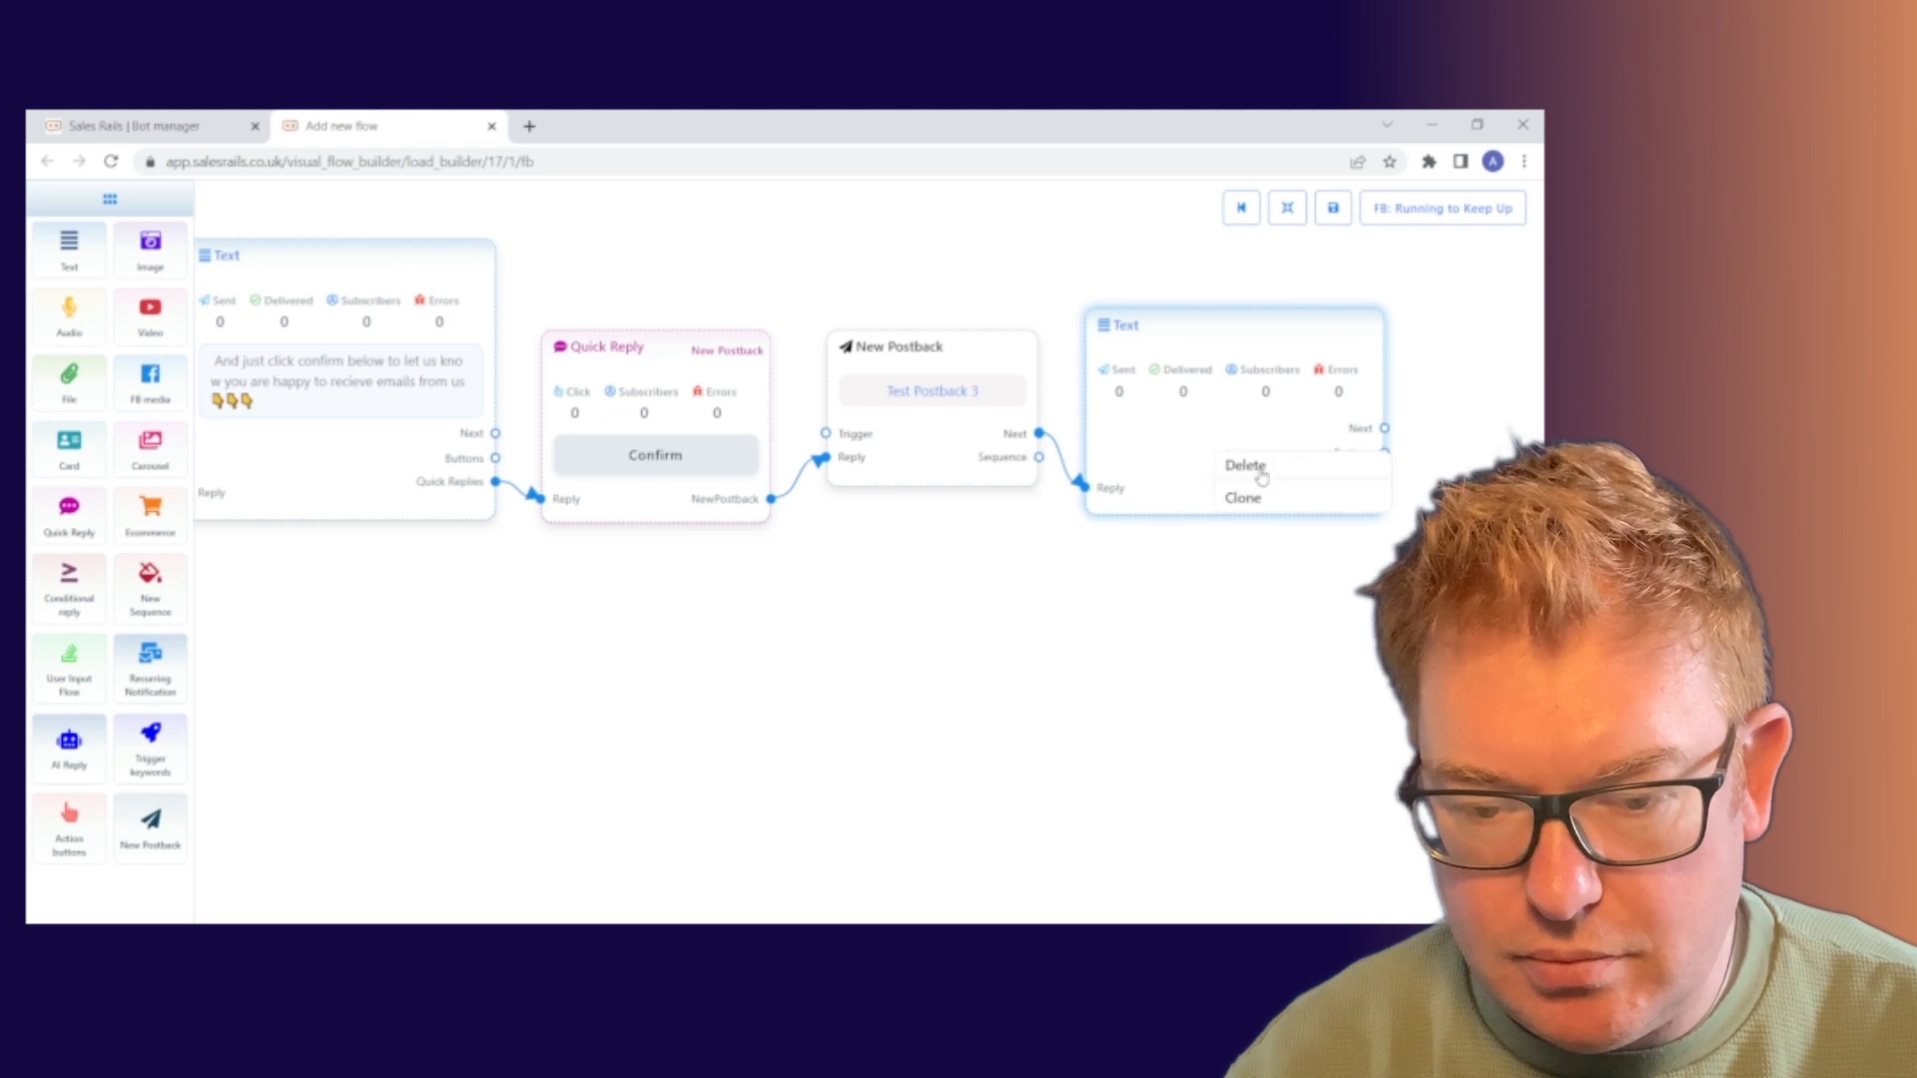
click(1246, 466)
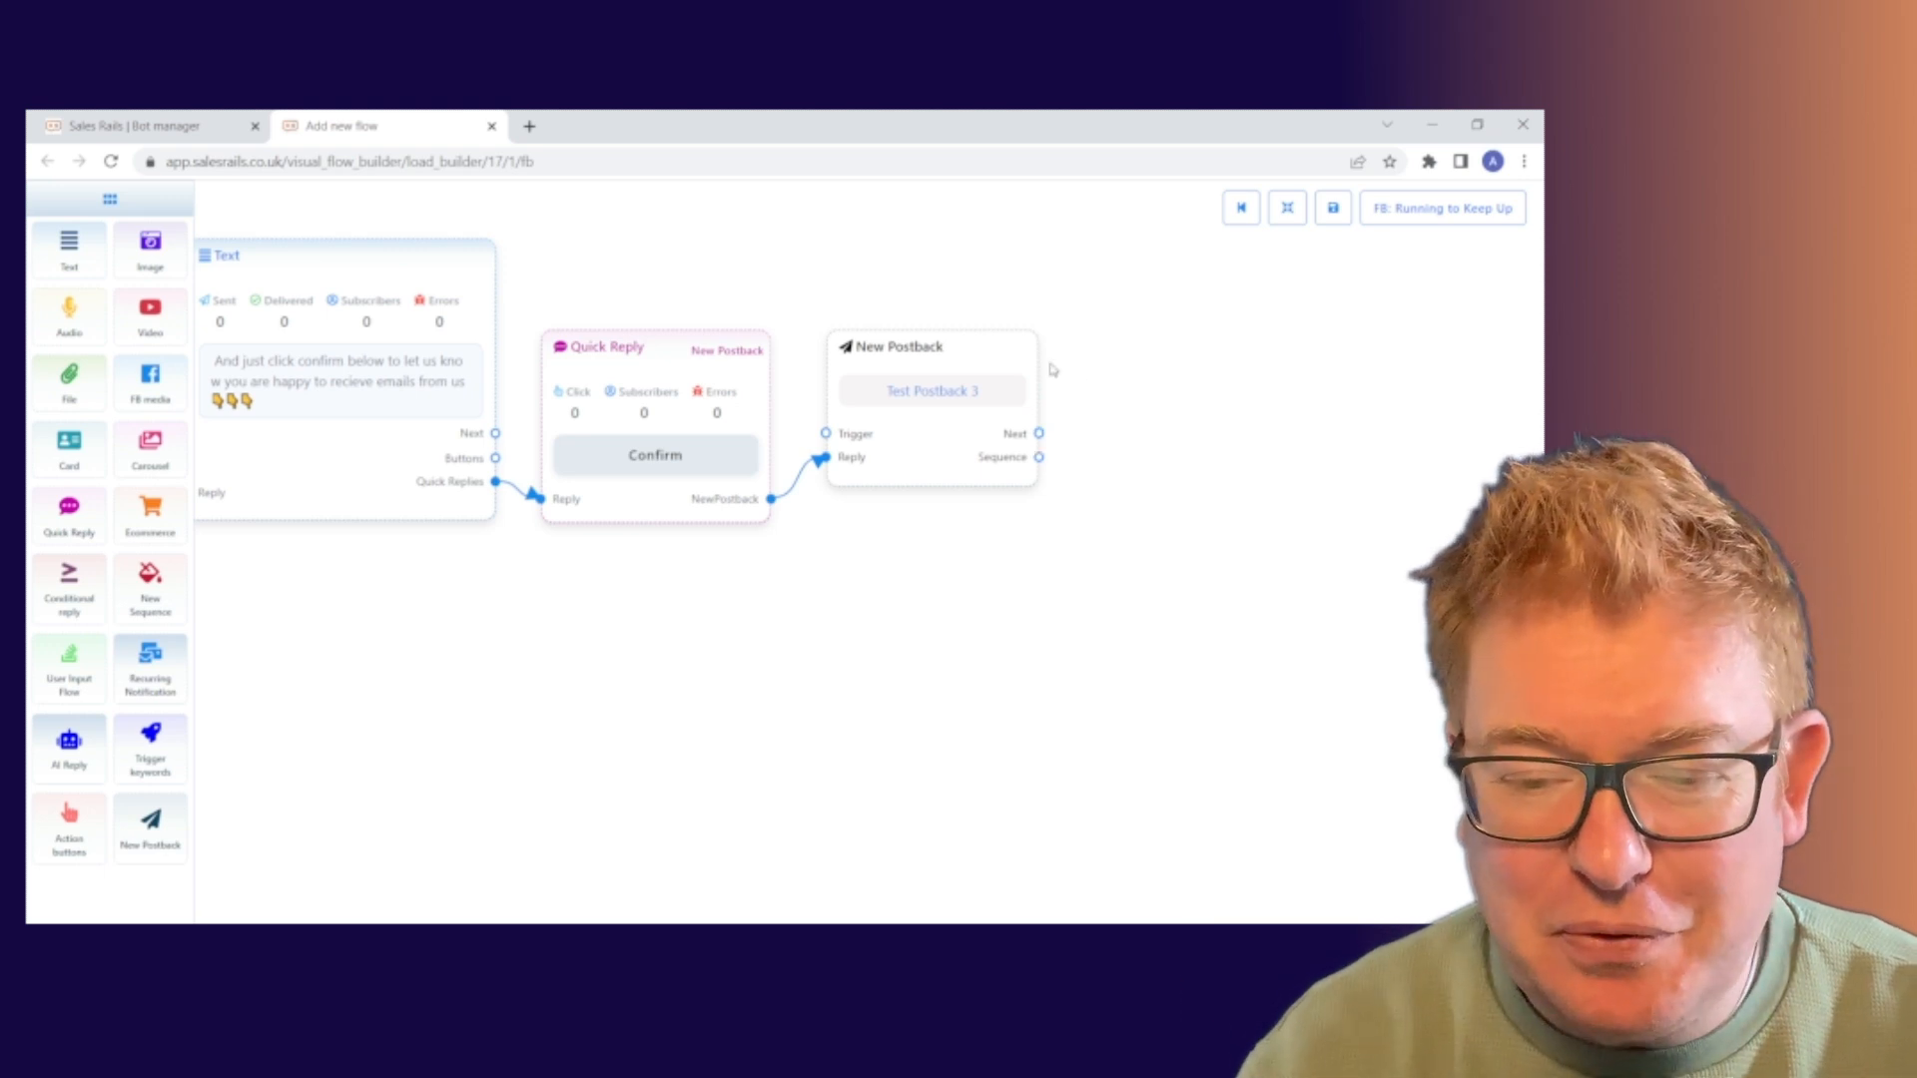
Add a Text step linked after Test Postback 3 and open its message settings
drag(1039, 434, 1176, 403)
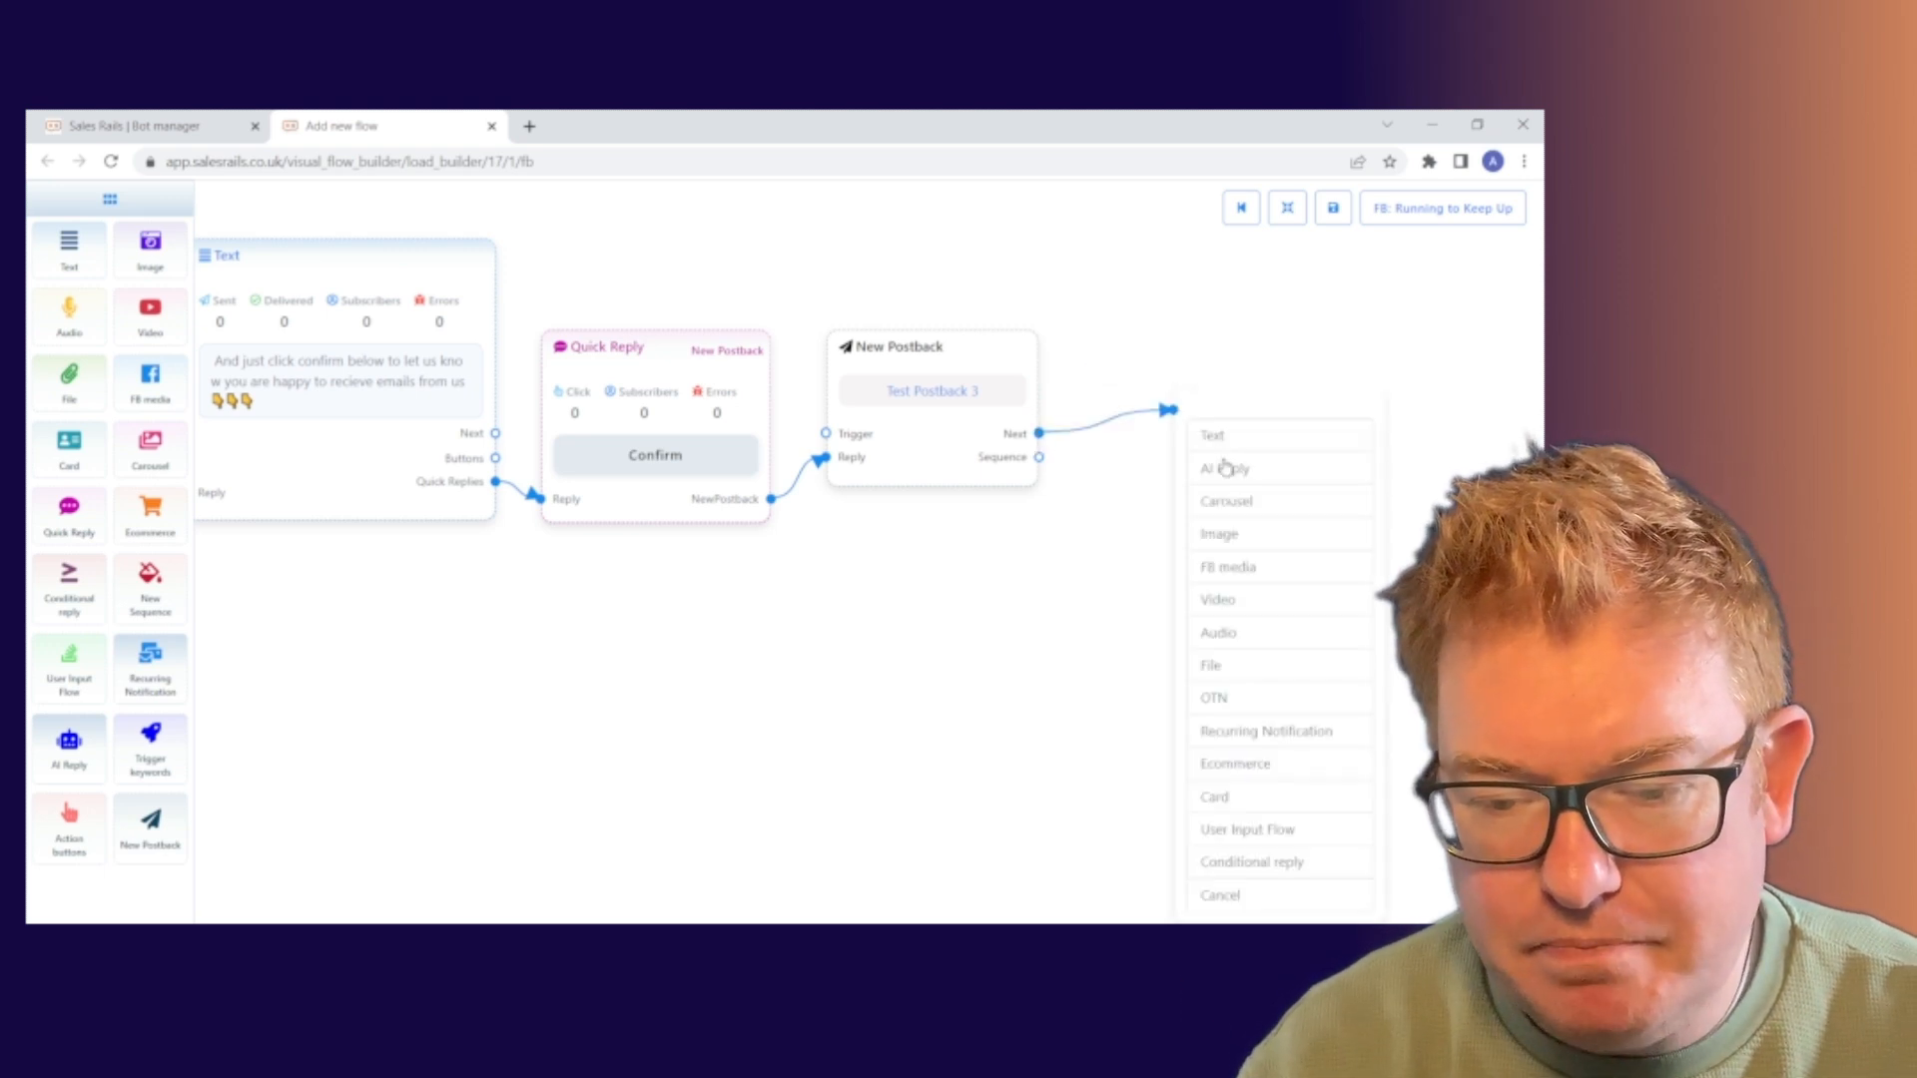
click(1250, 441)
drag(1357, 485, 1235, 365)
double_click(1255, 391)
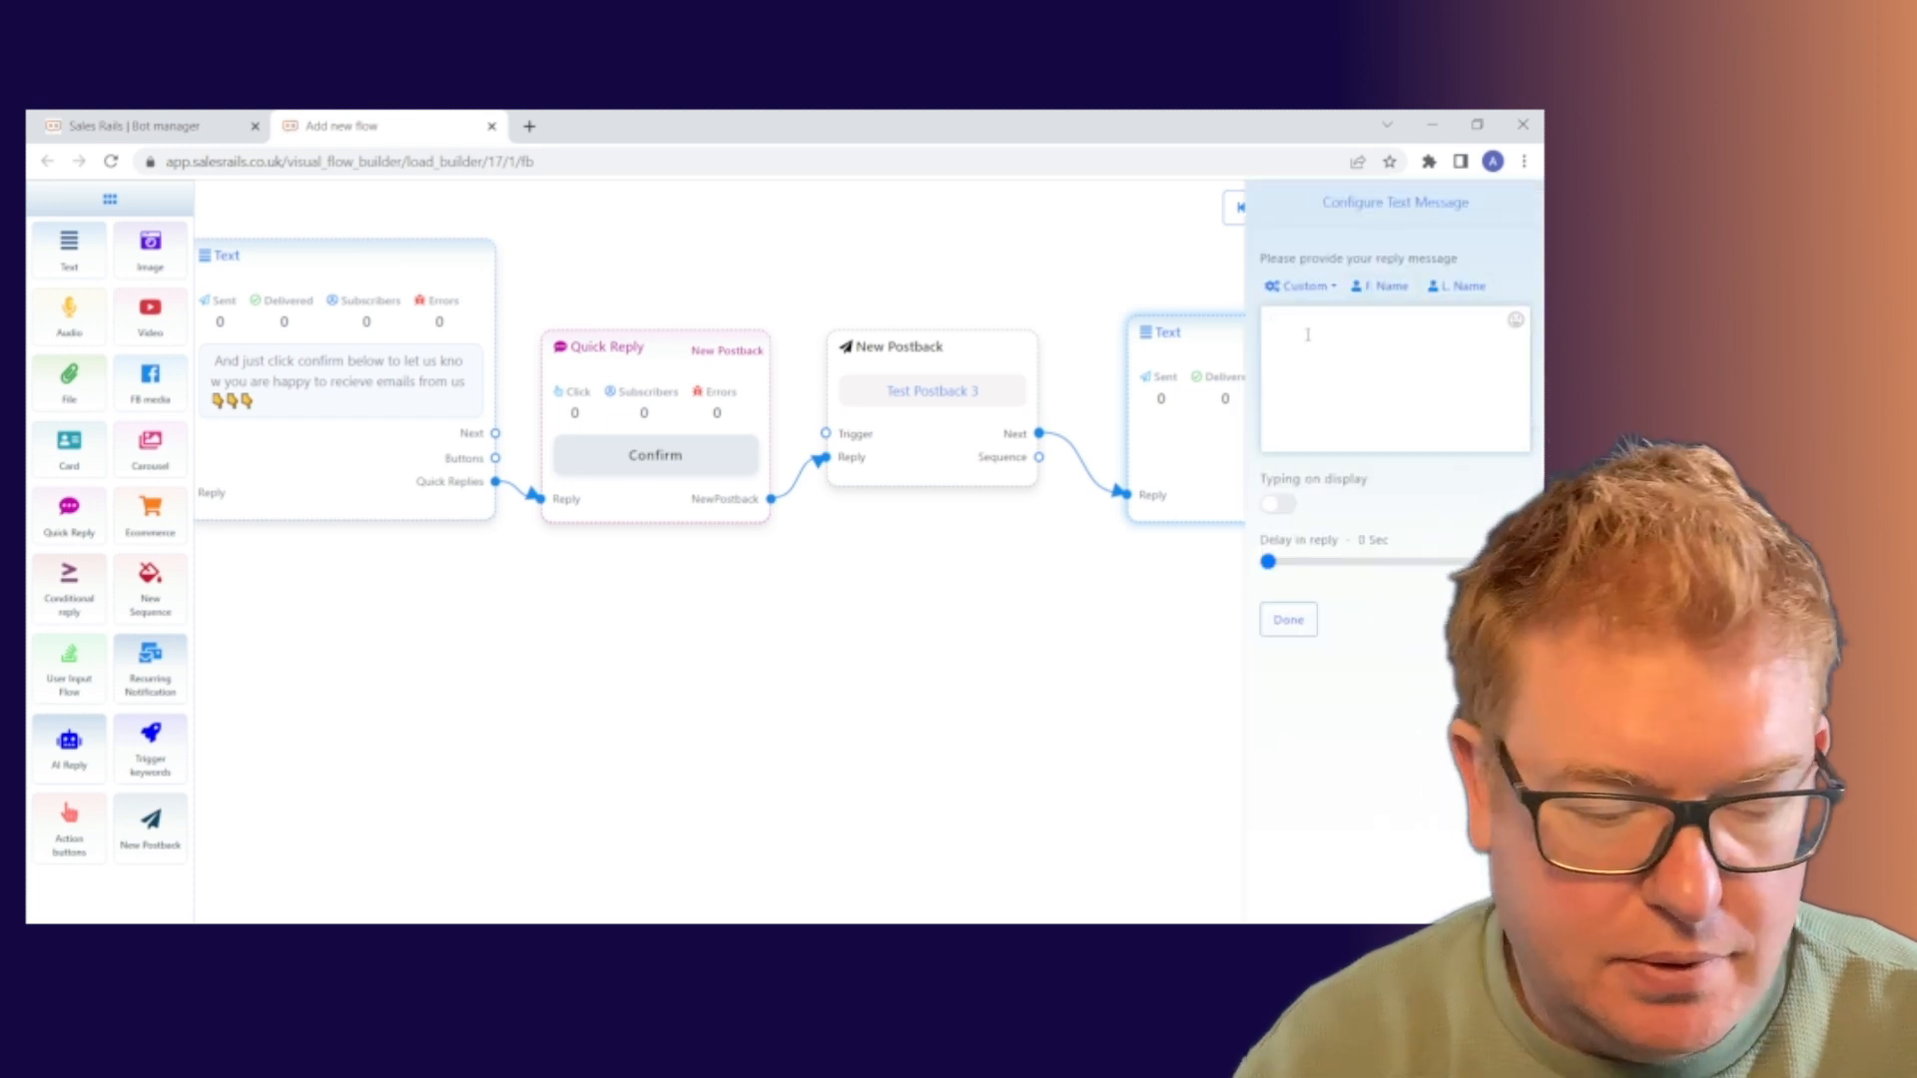
Write the reply 'Thanks so much- check your inbox for emails coming from' plus the sender's e-mail address
click(1308, 344)
text(Th)
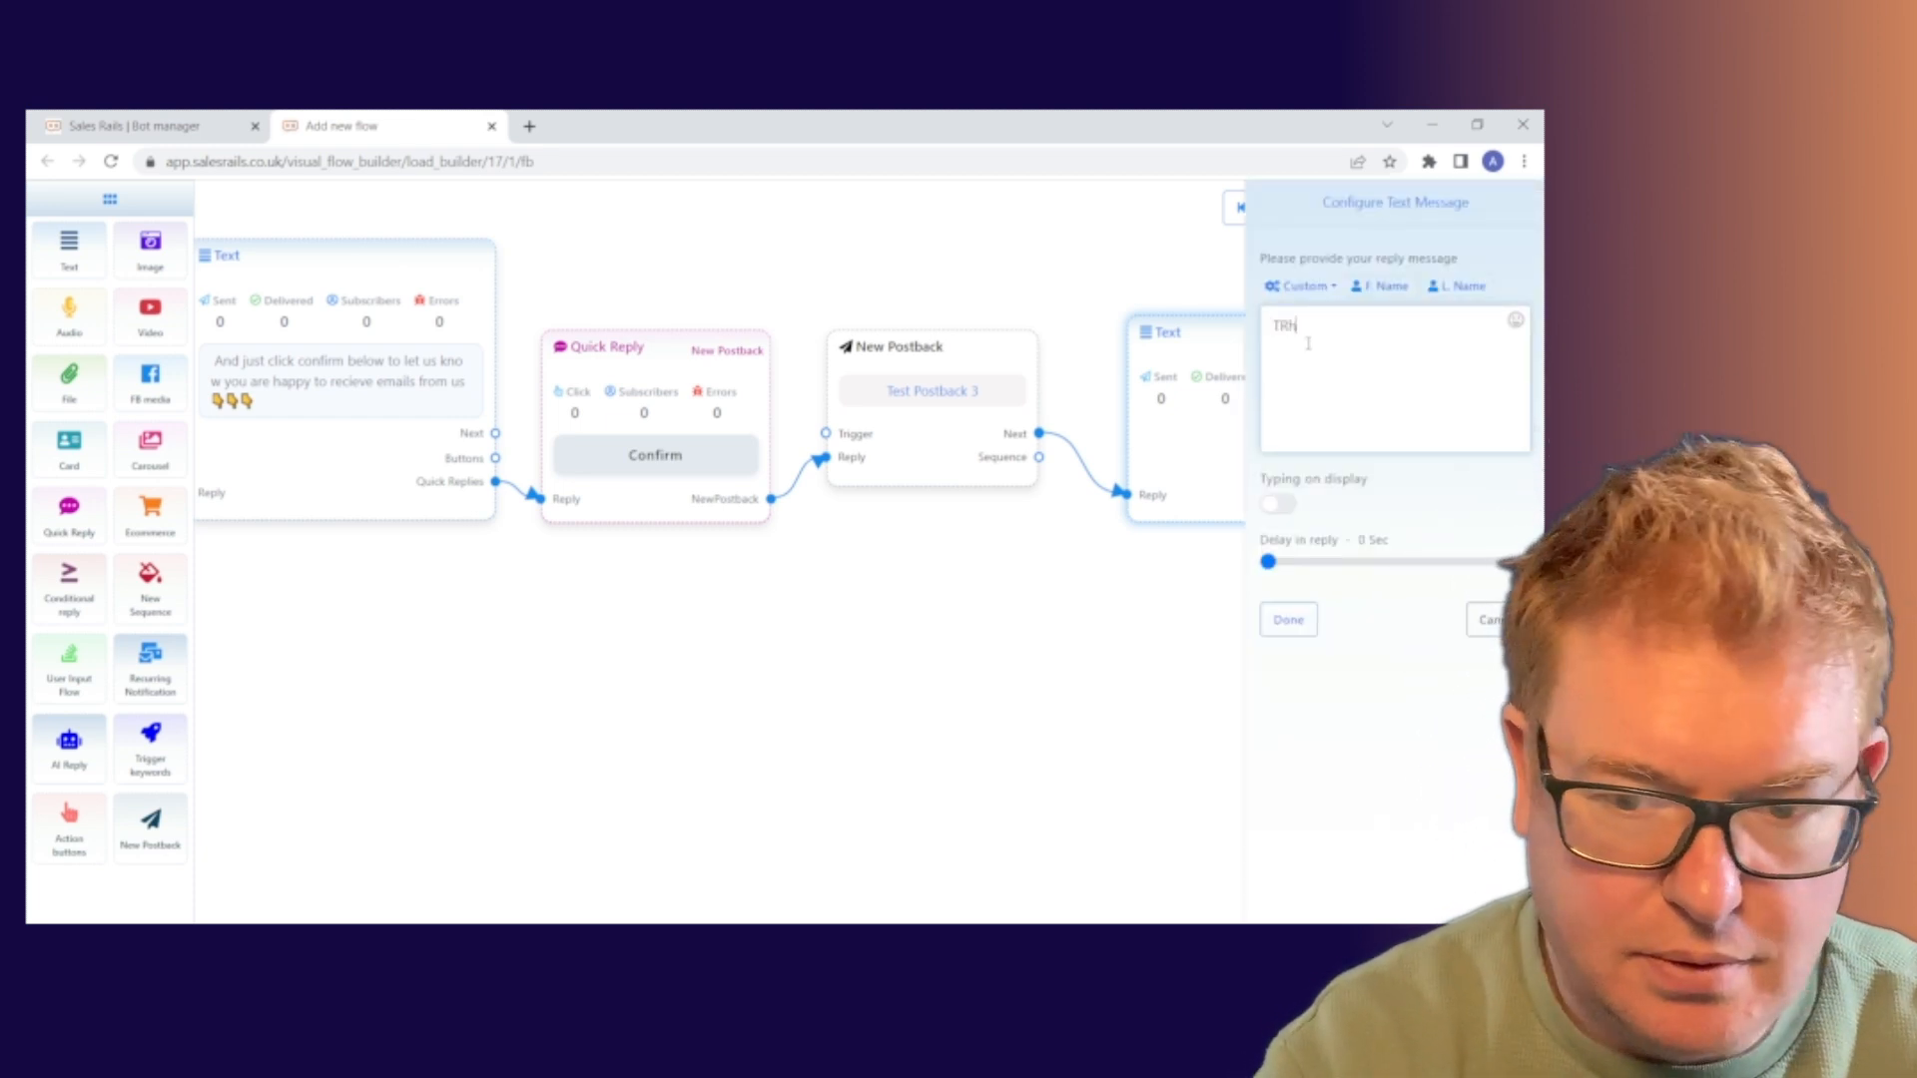
key(BackSpace)
text(hanks)
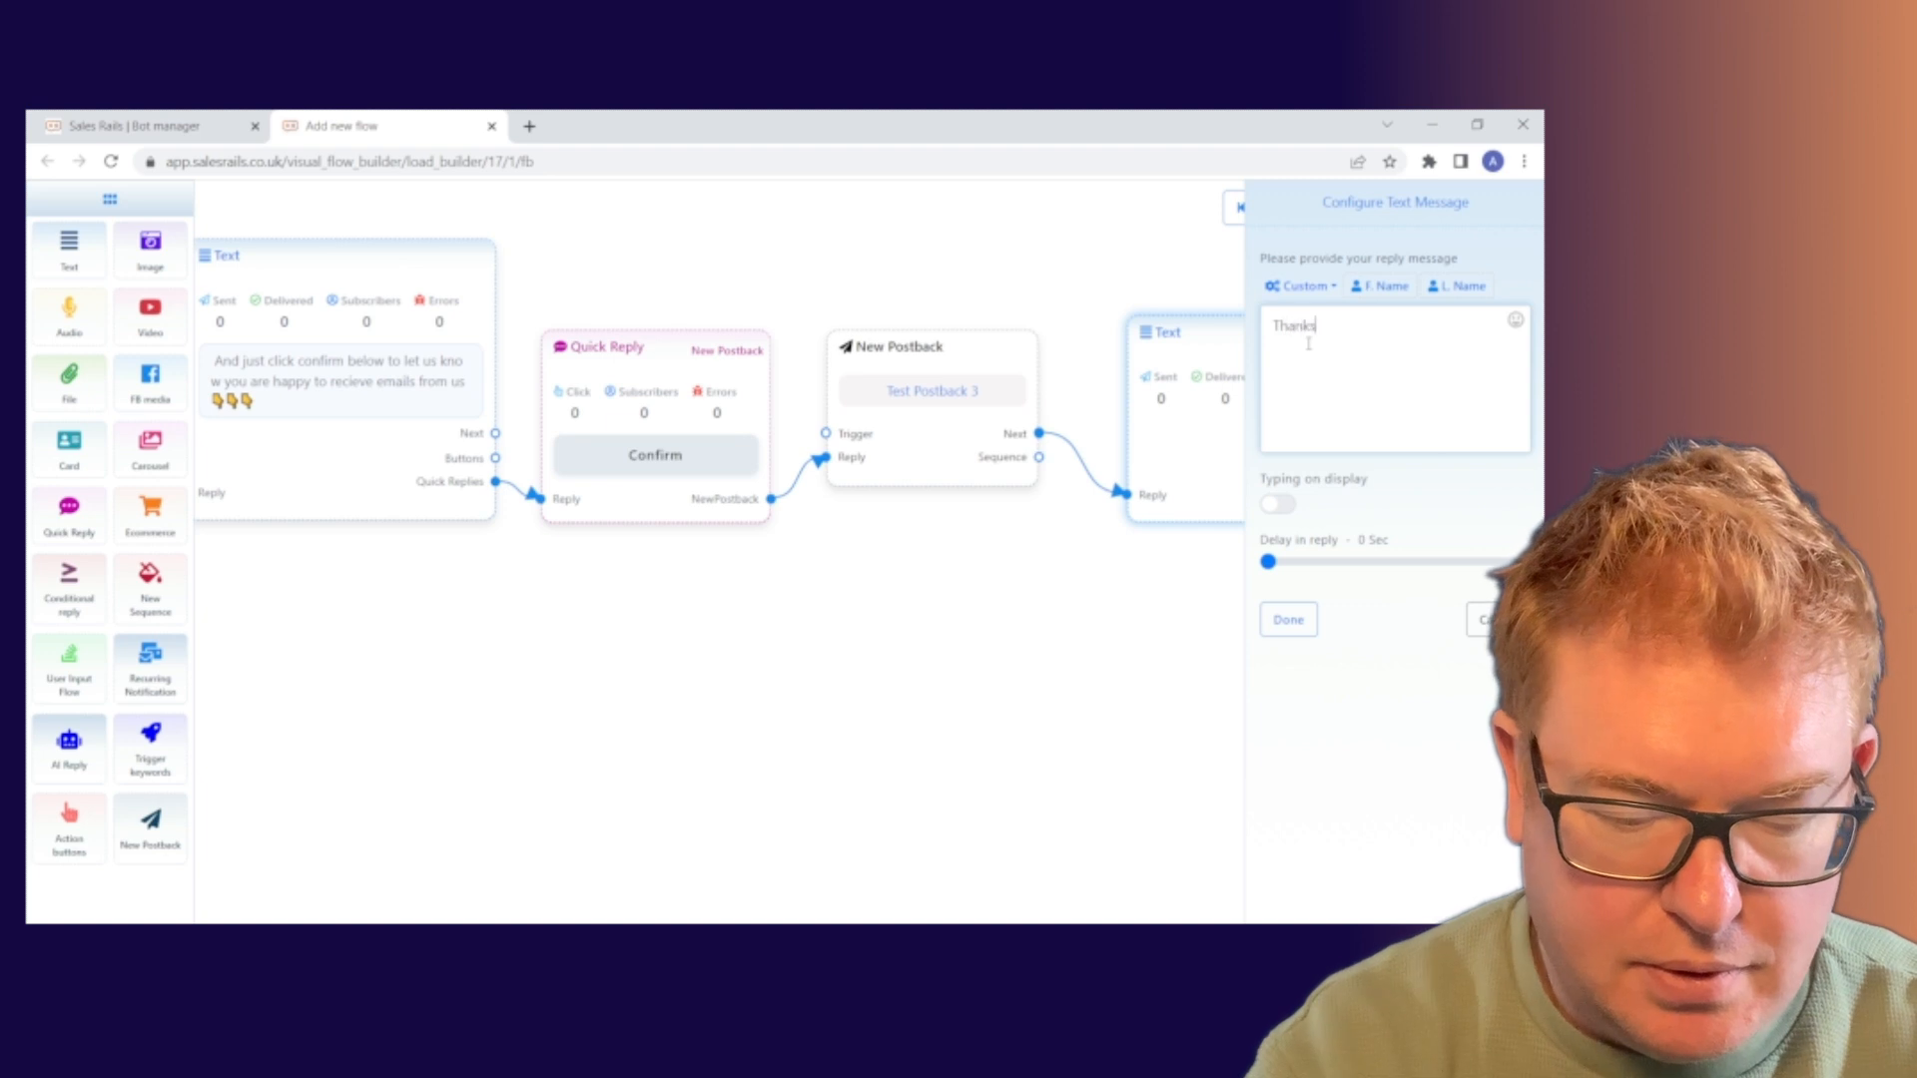
text( so much)
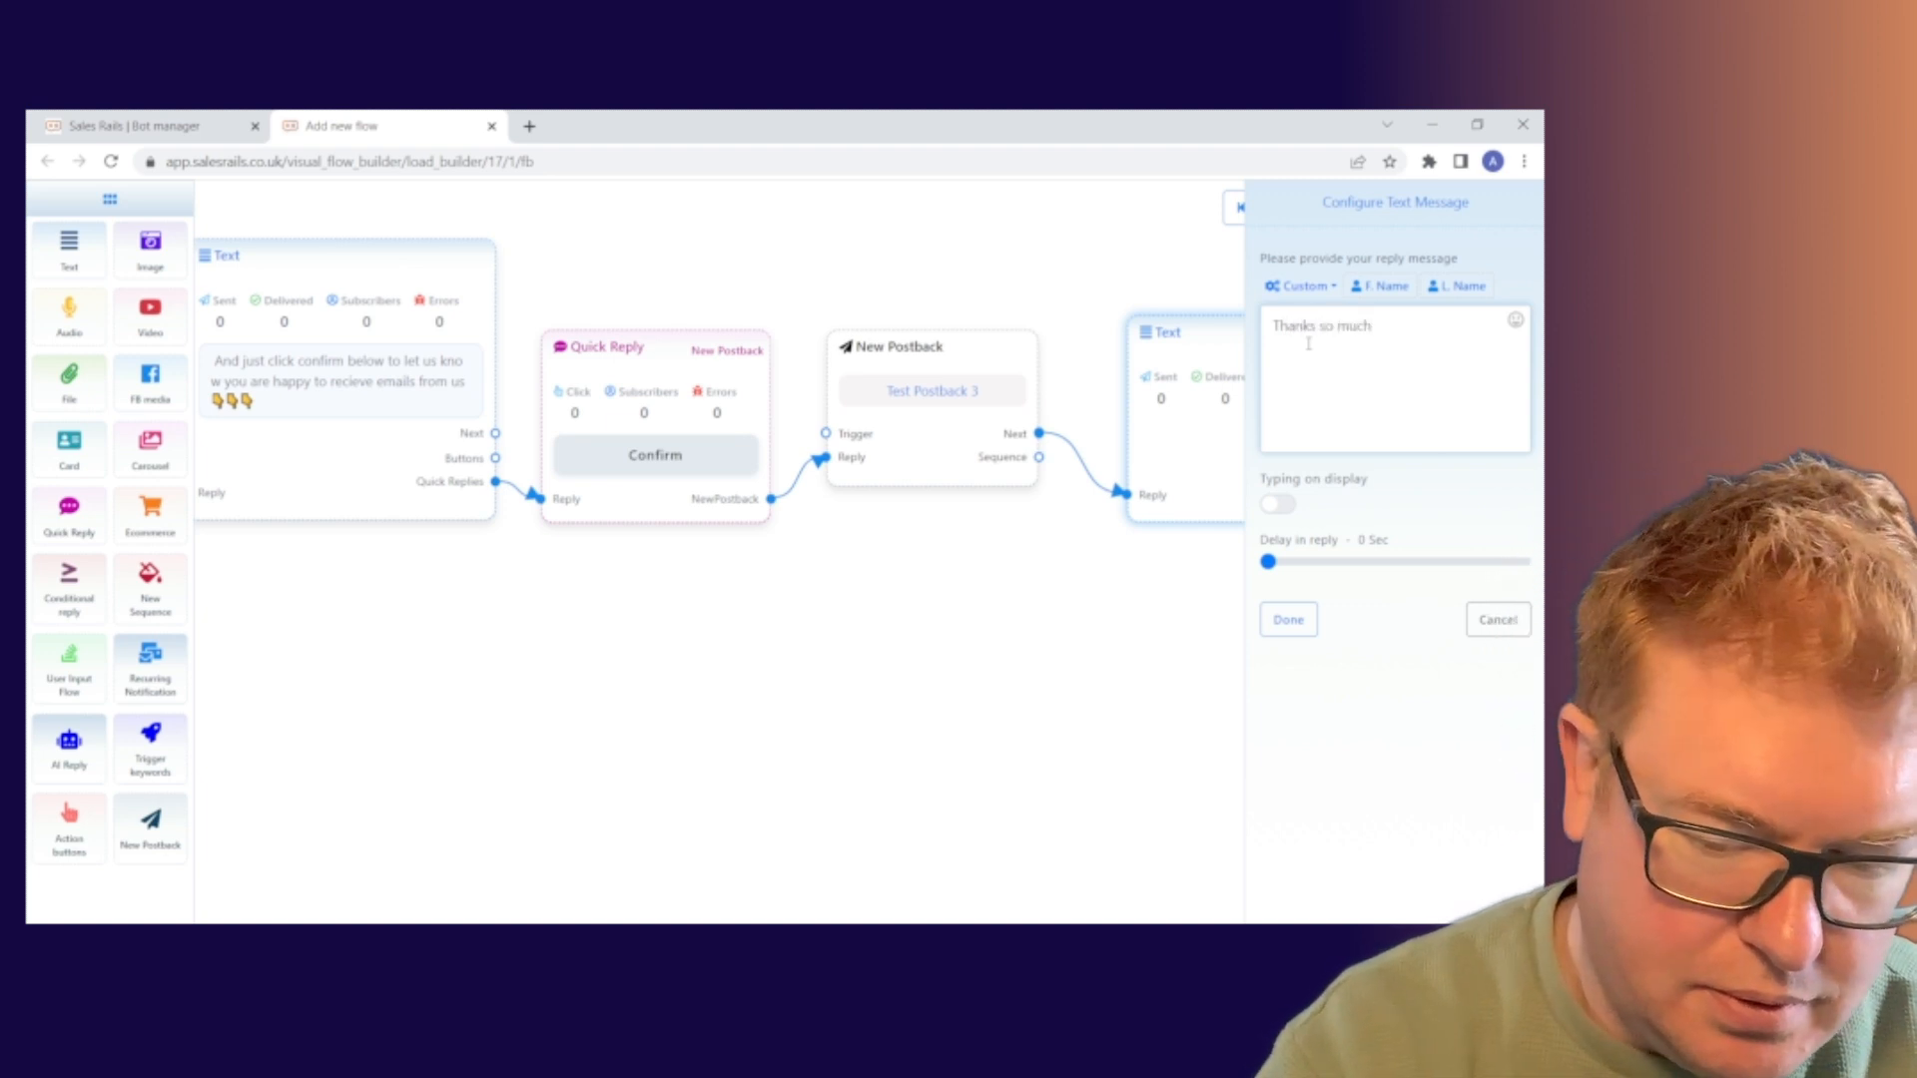
text(- check yo)
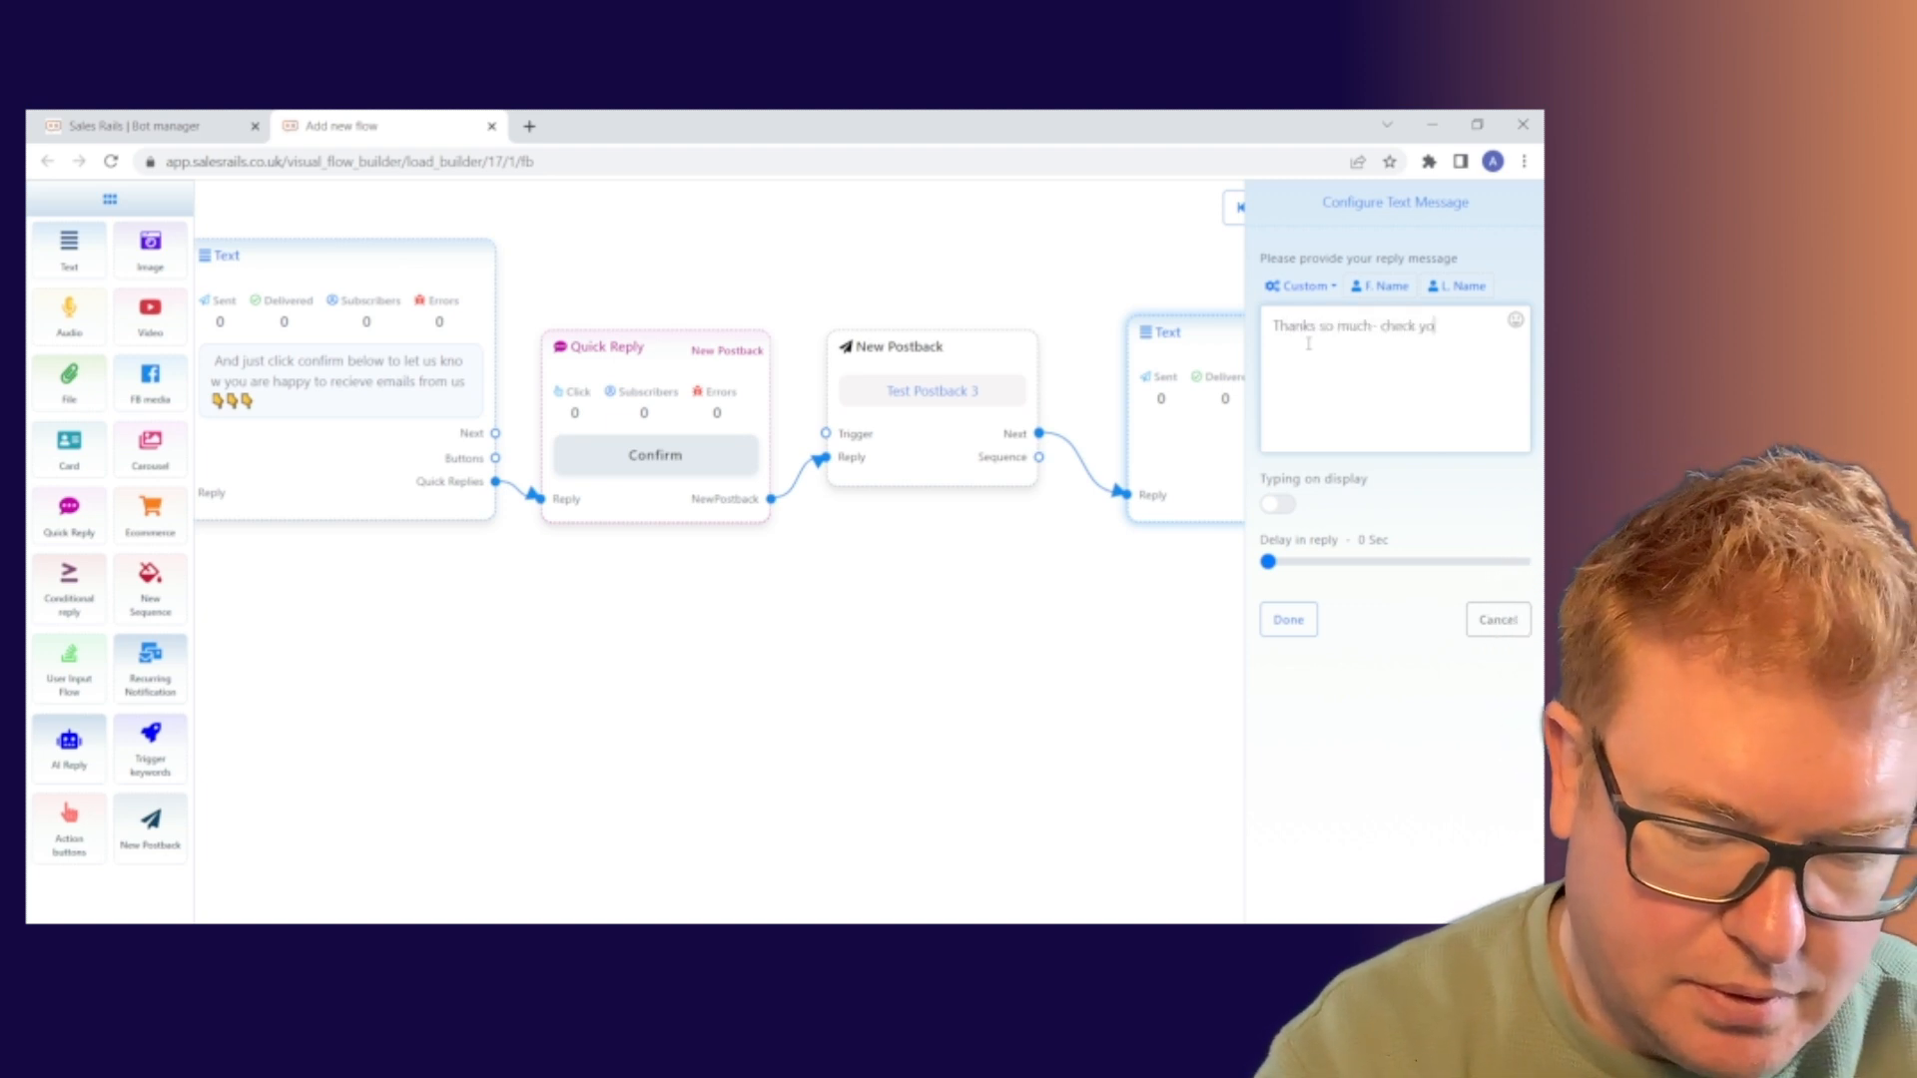
text(ur inbox)
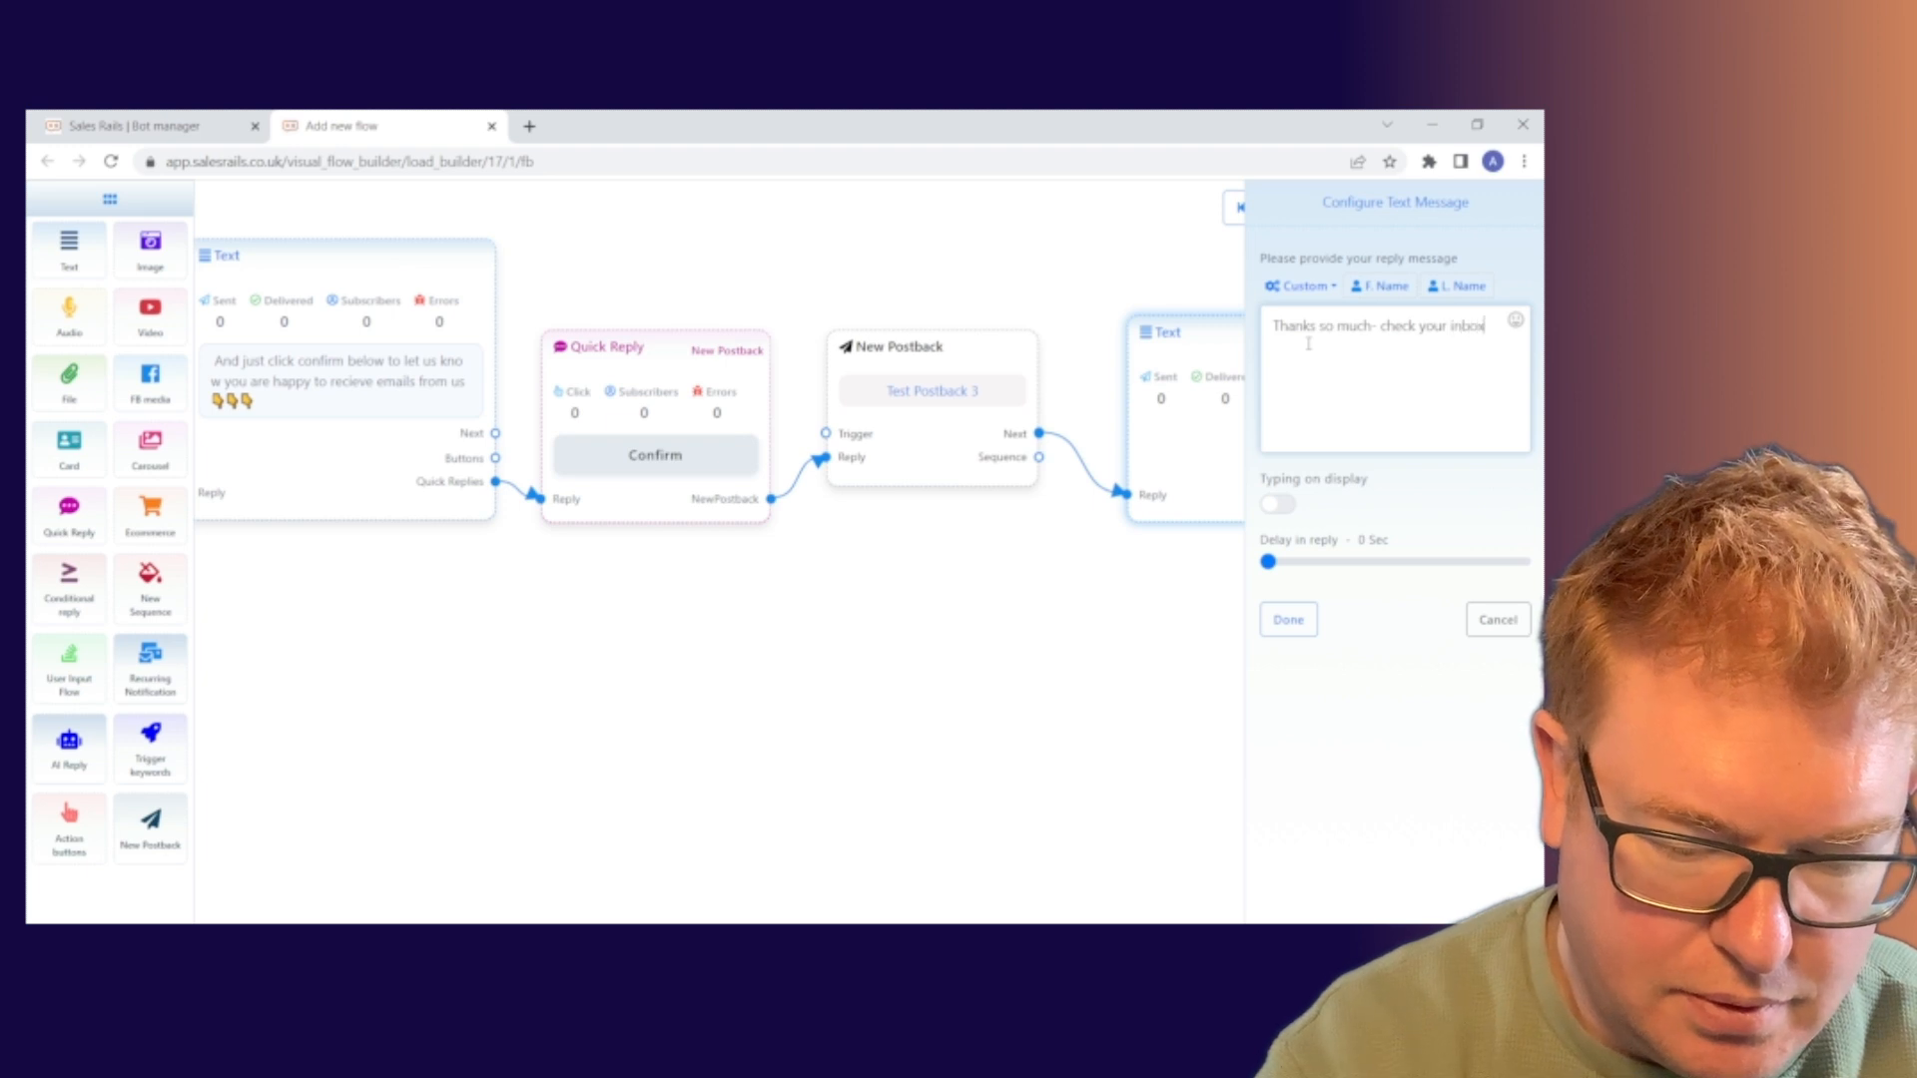
text( for our)
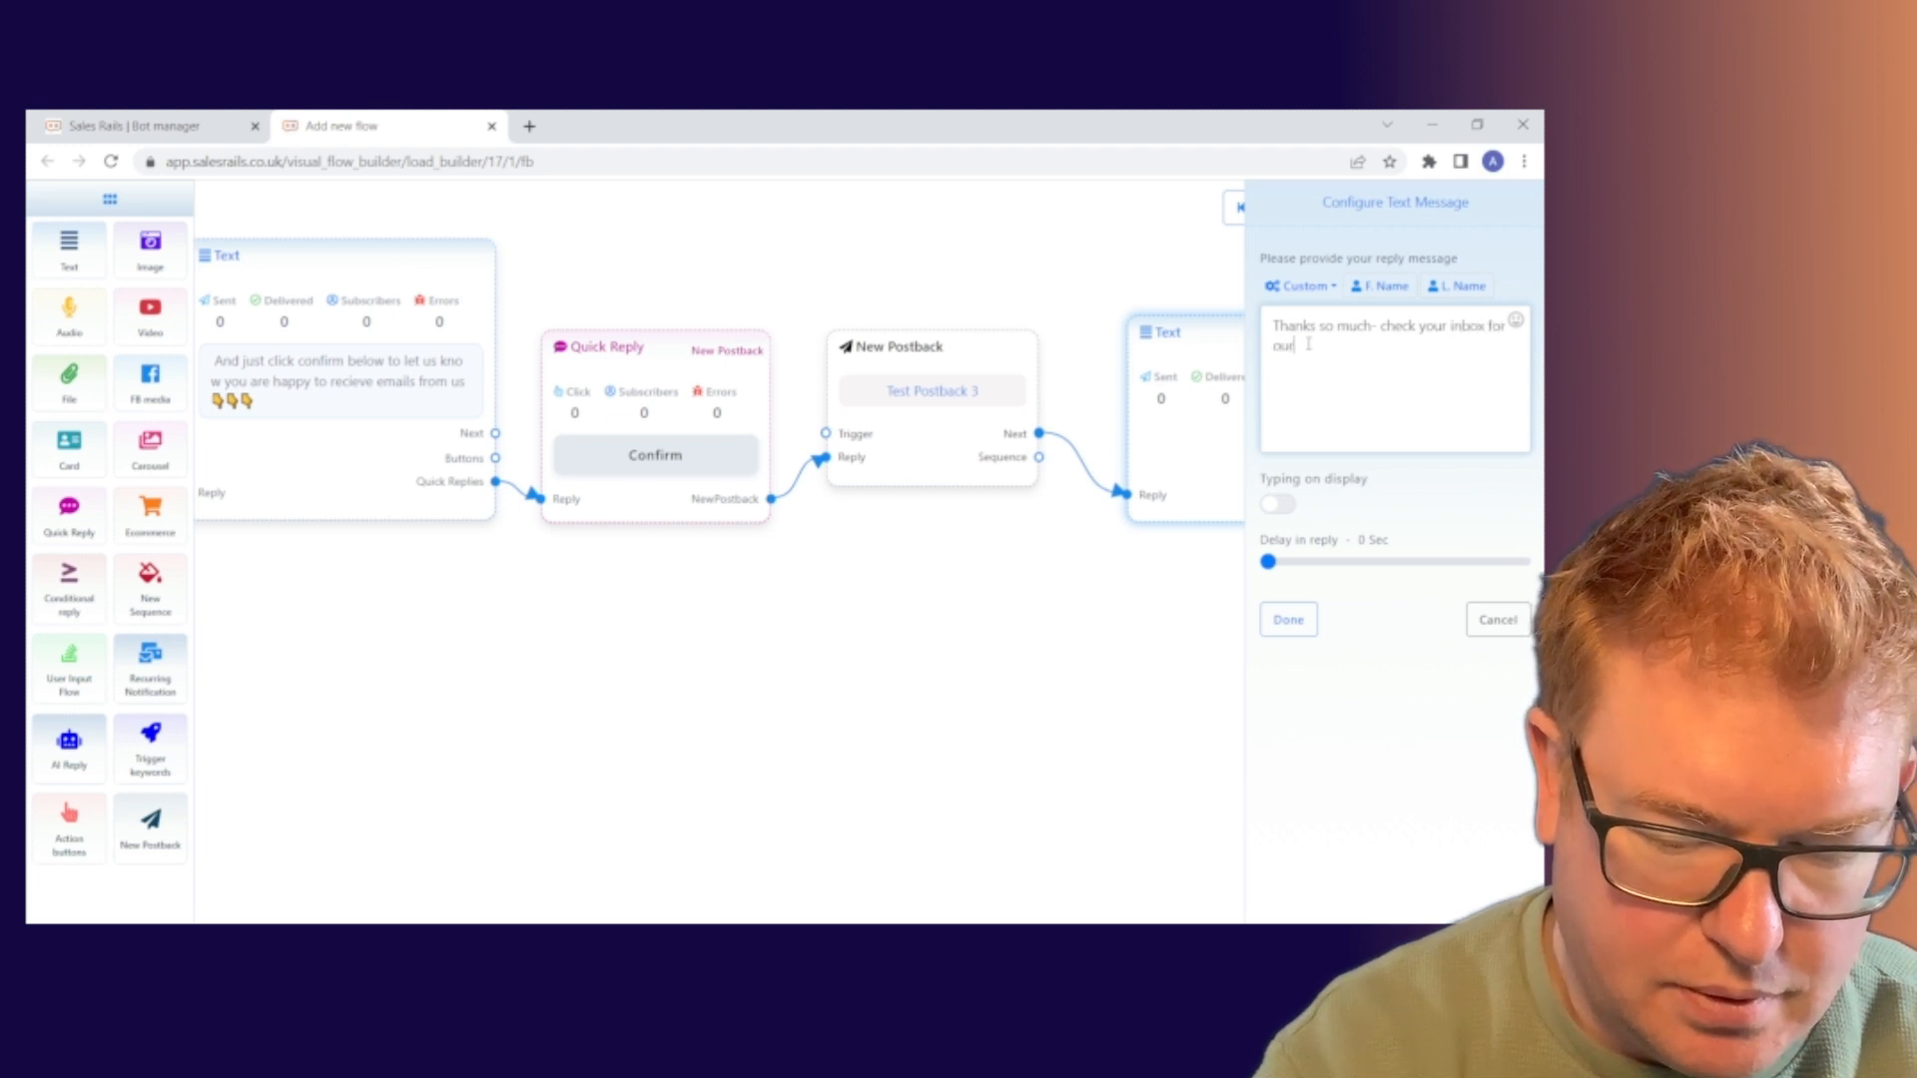
text( fil)
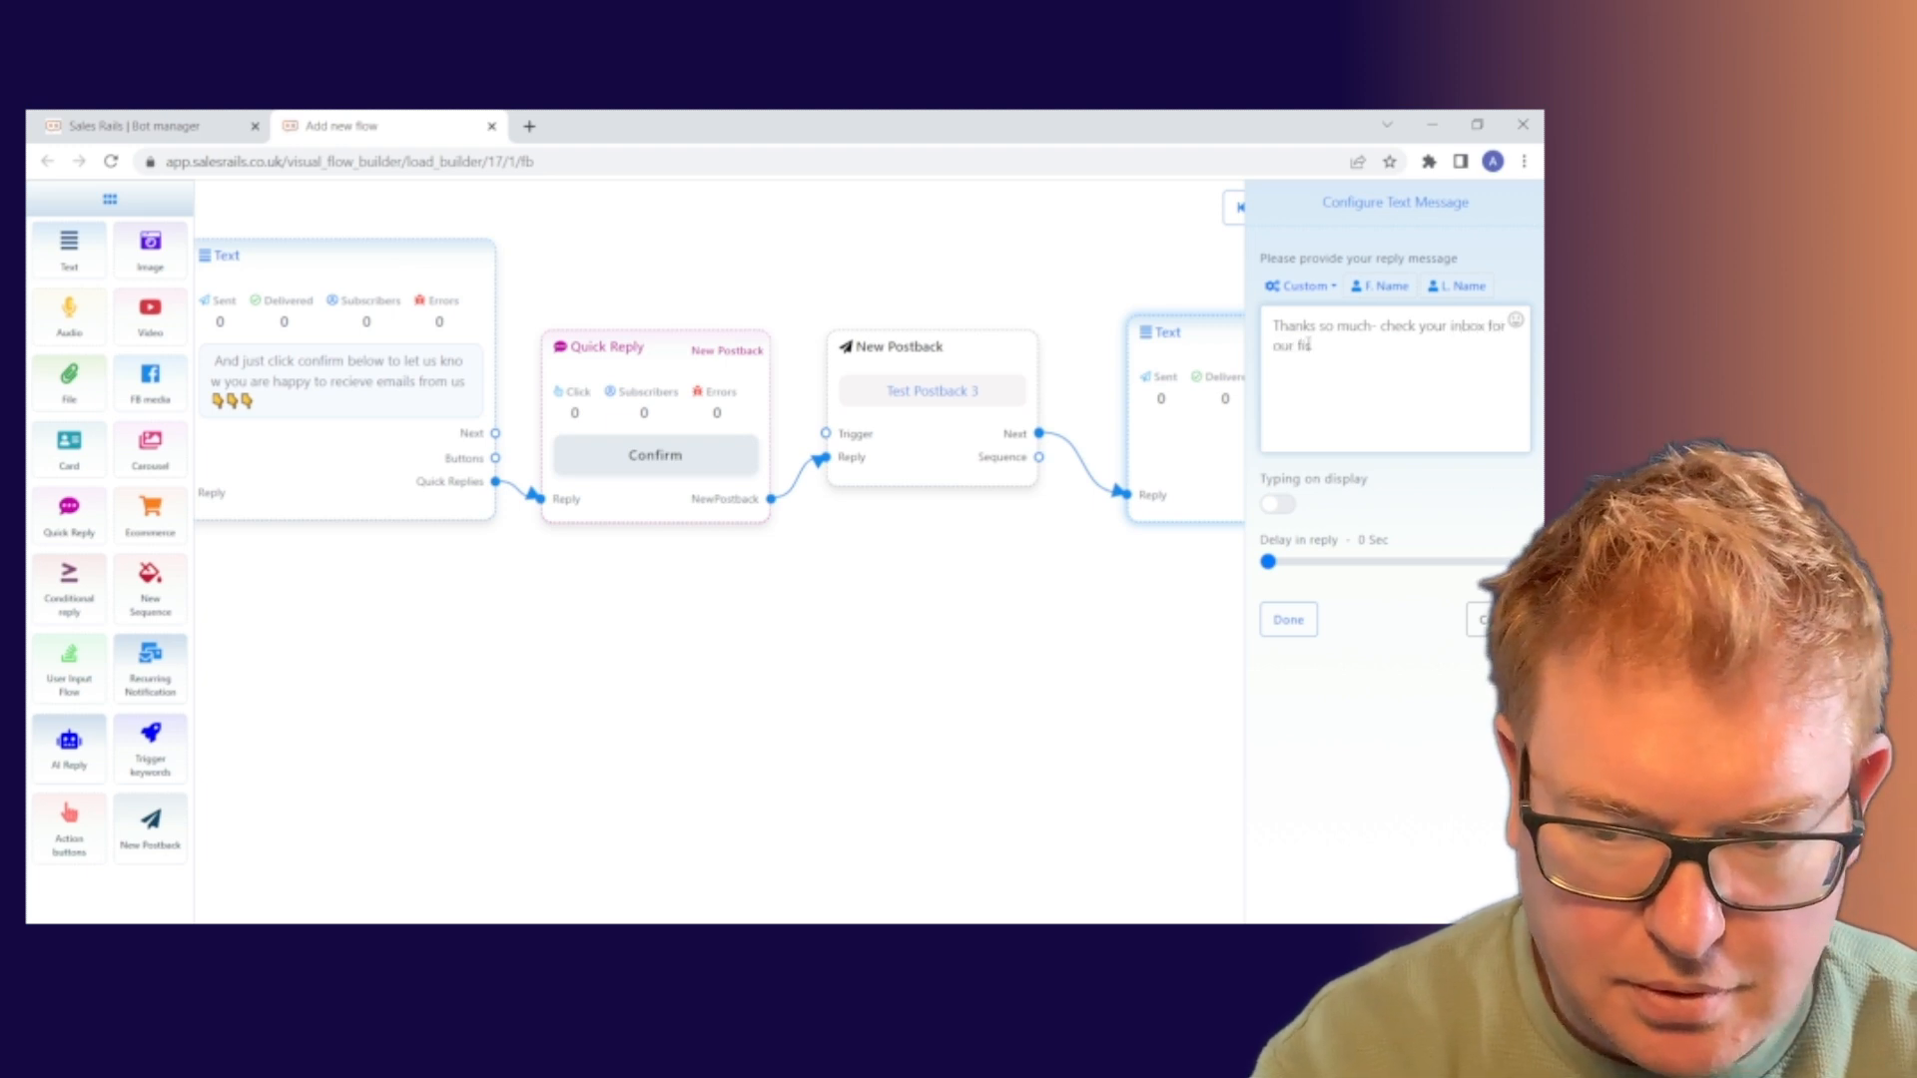
key(BackSpace)
key(BackSpace)
key(BackSpace)
key(BackSpace)
key(BackSpace)
key(BackSpace)
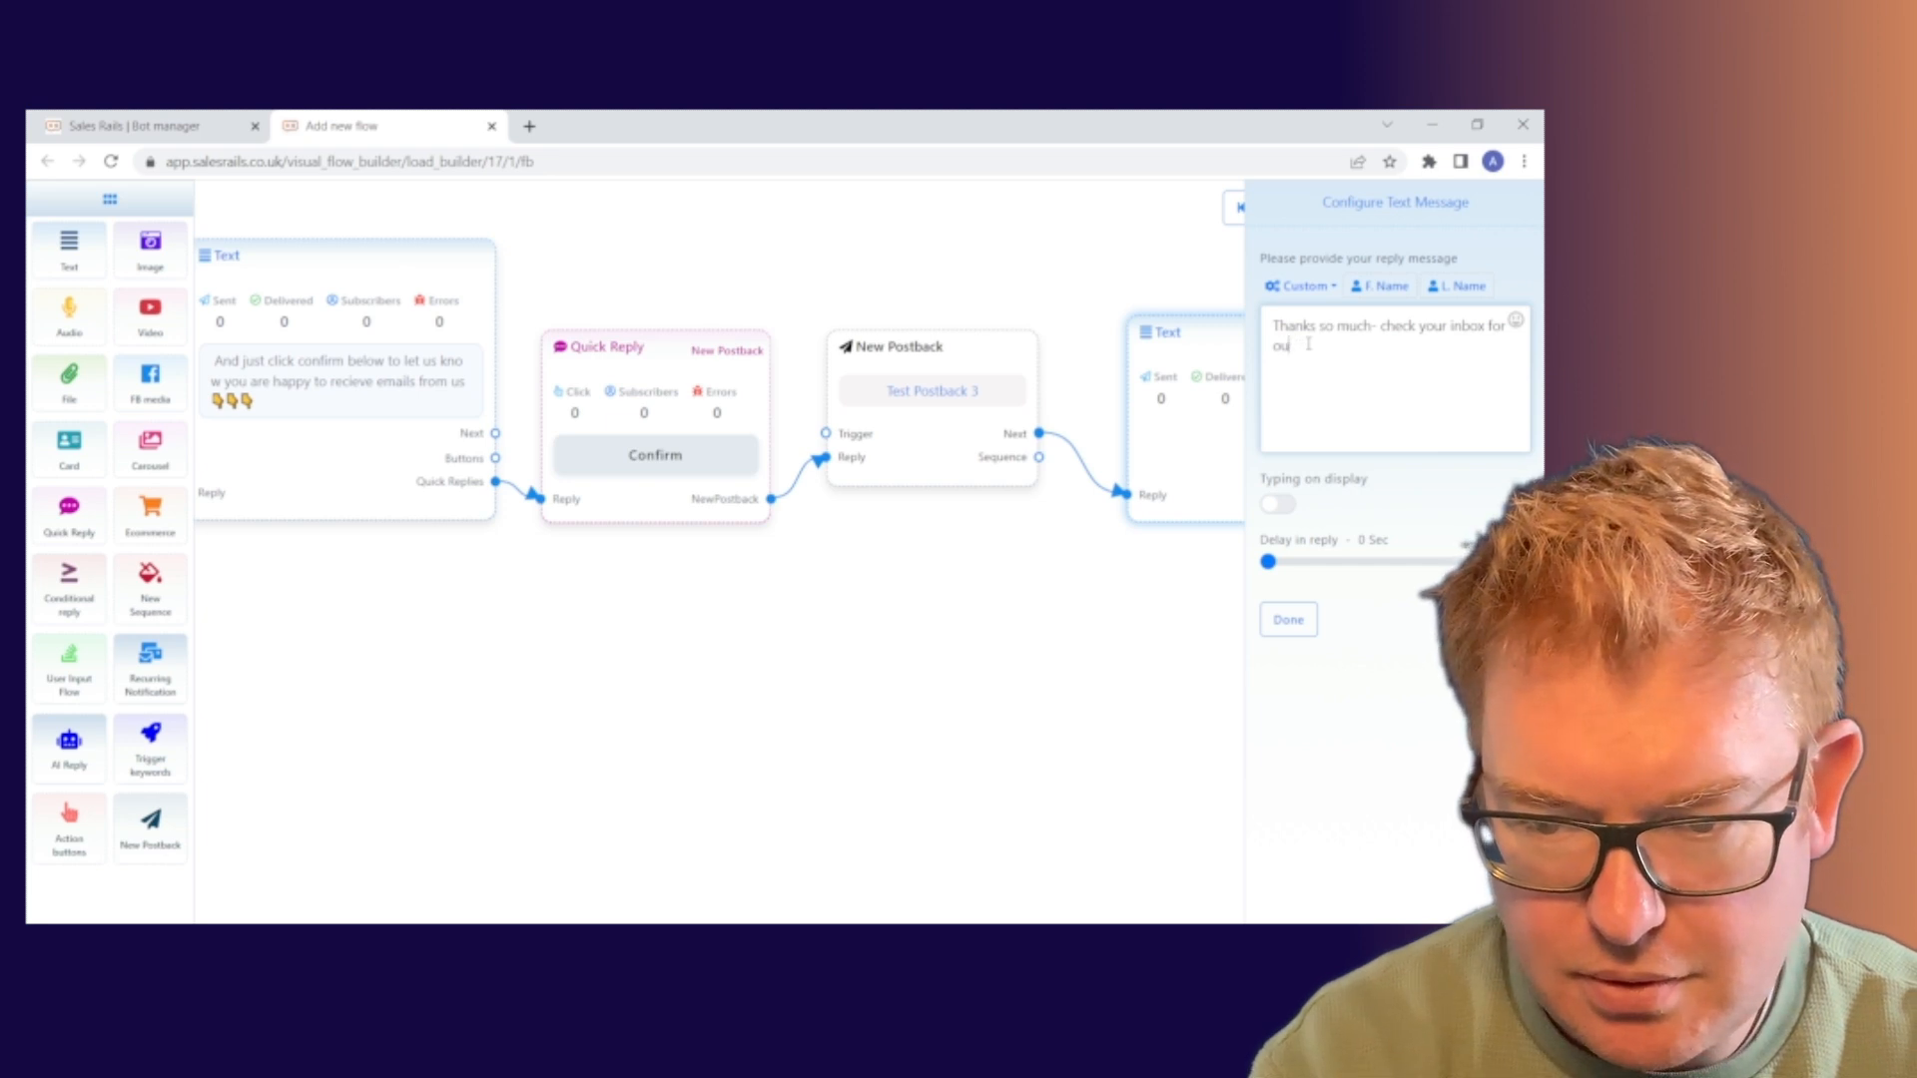
key(BackSpace)
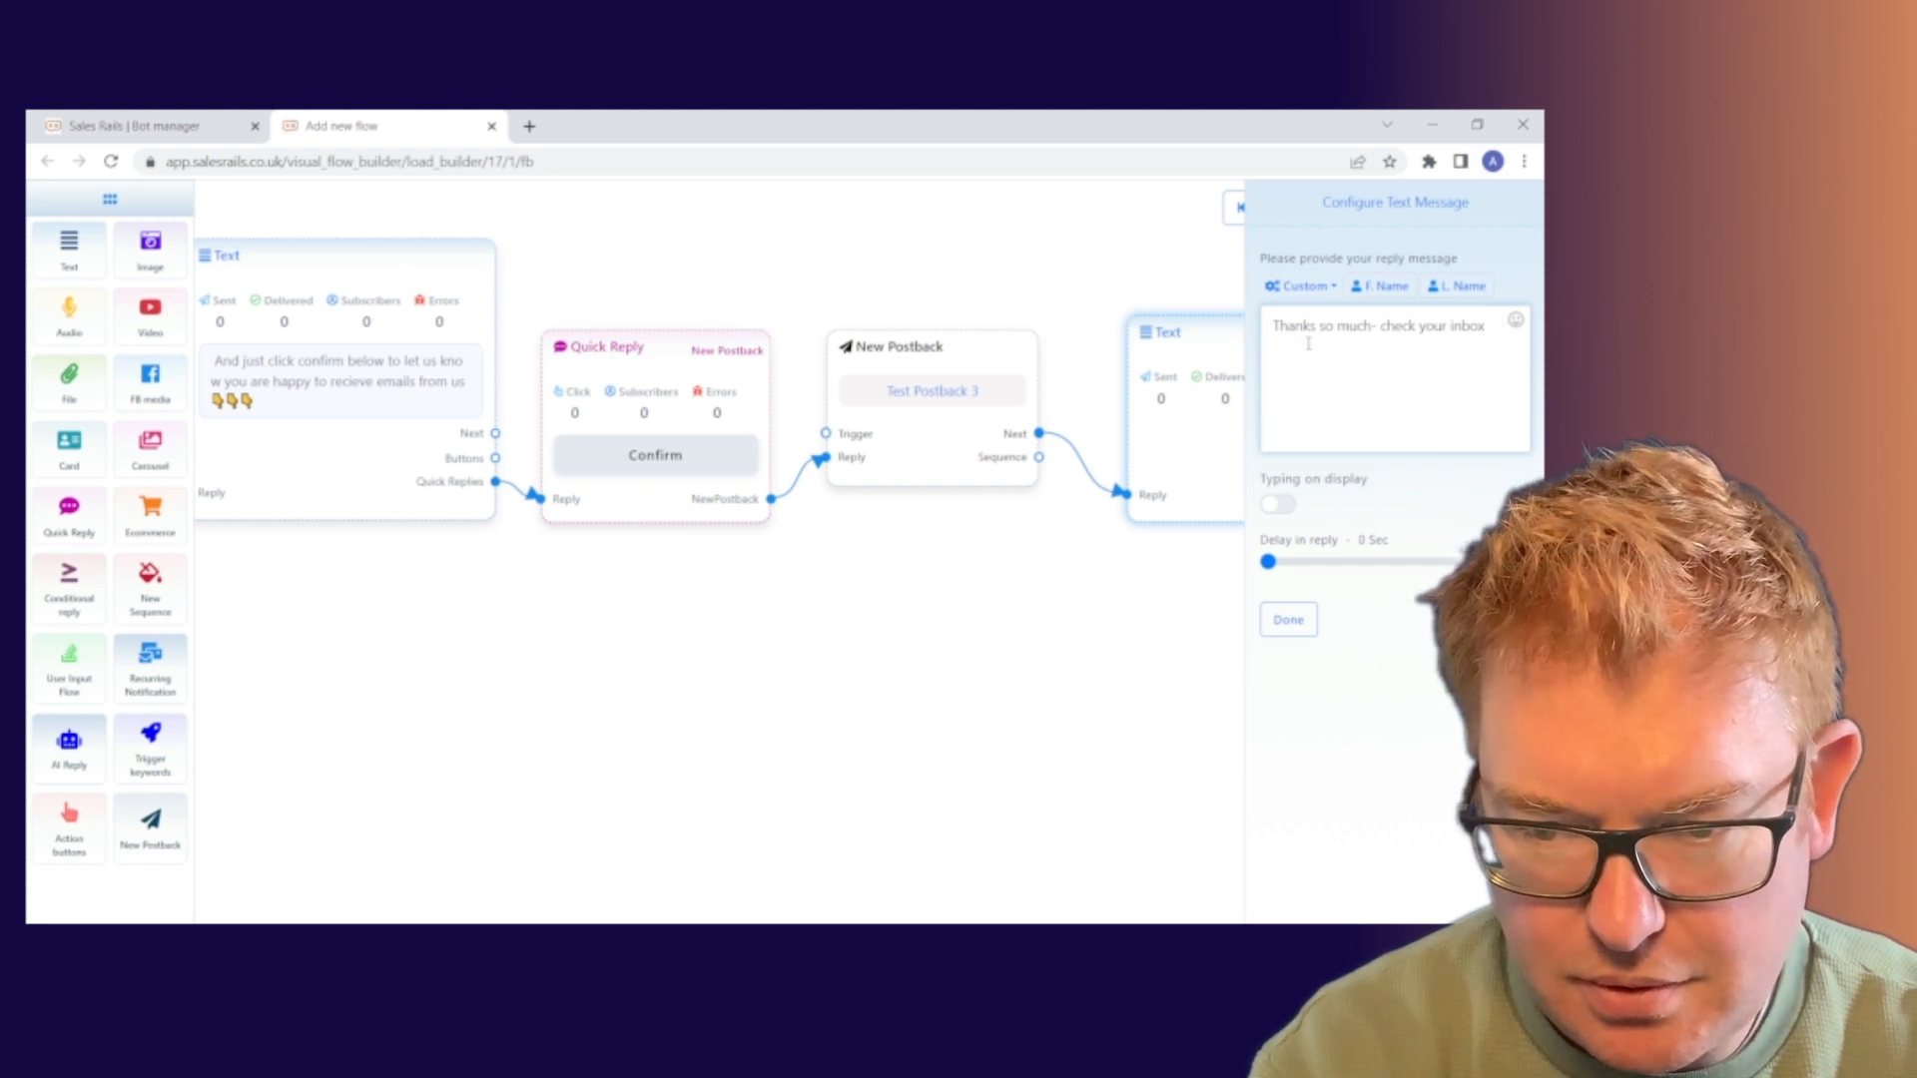
text(f)
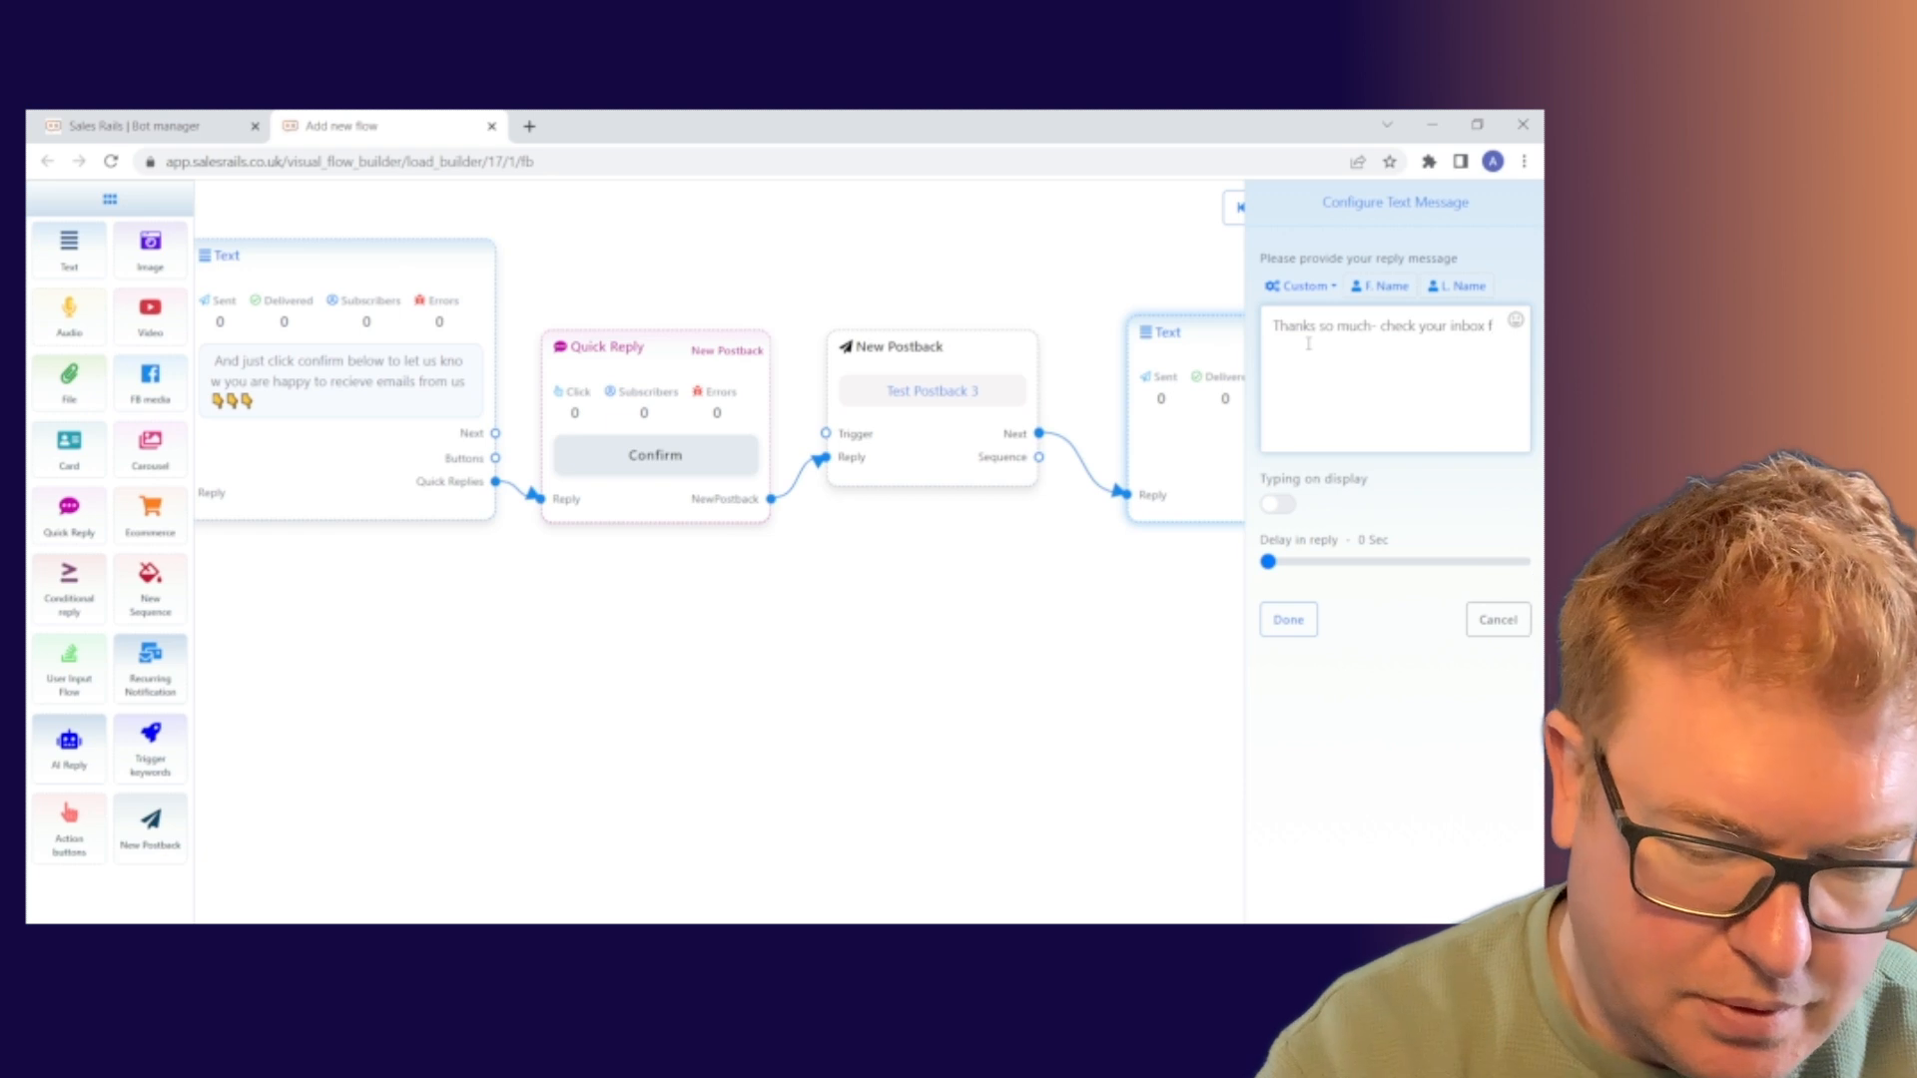
text(or emails c)
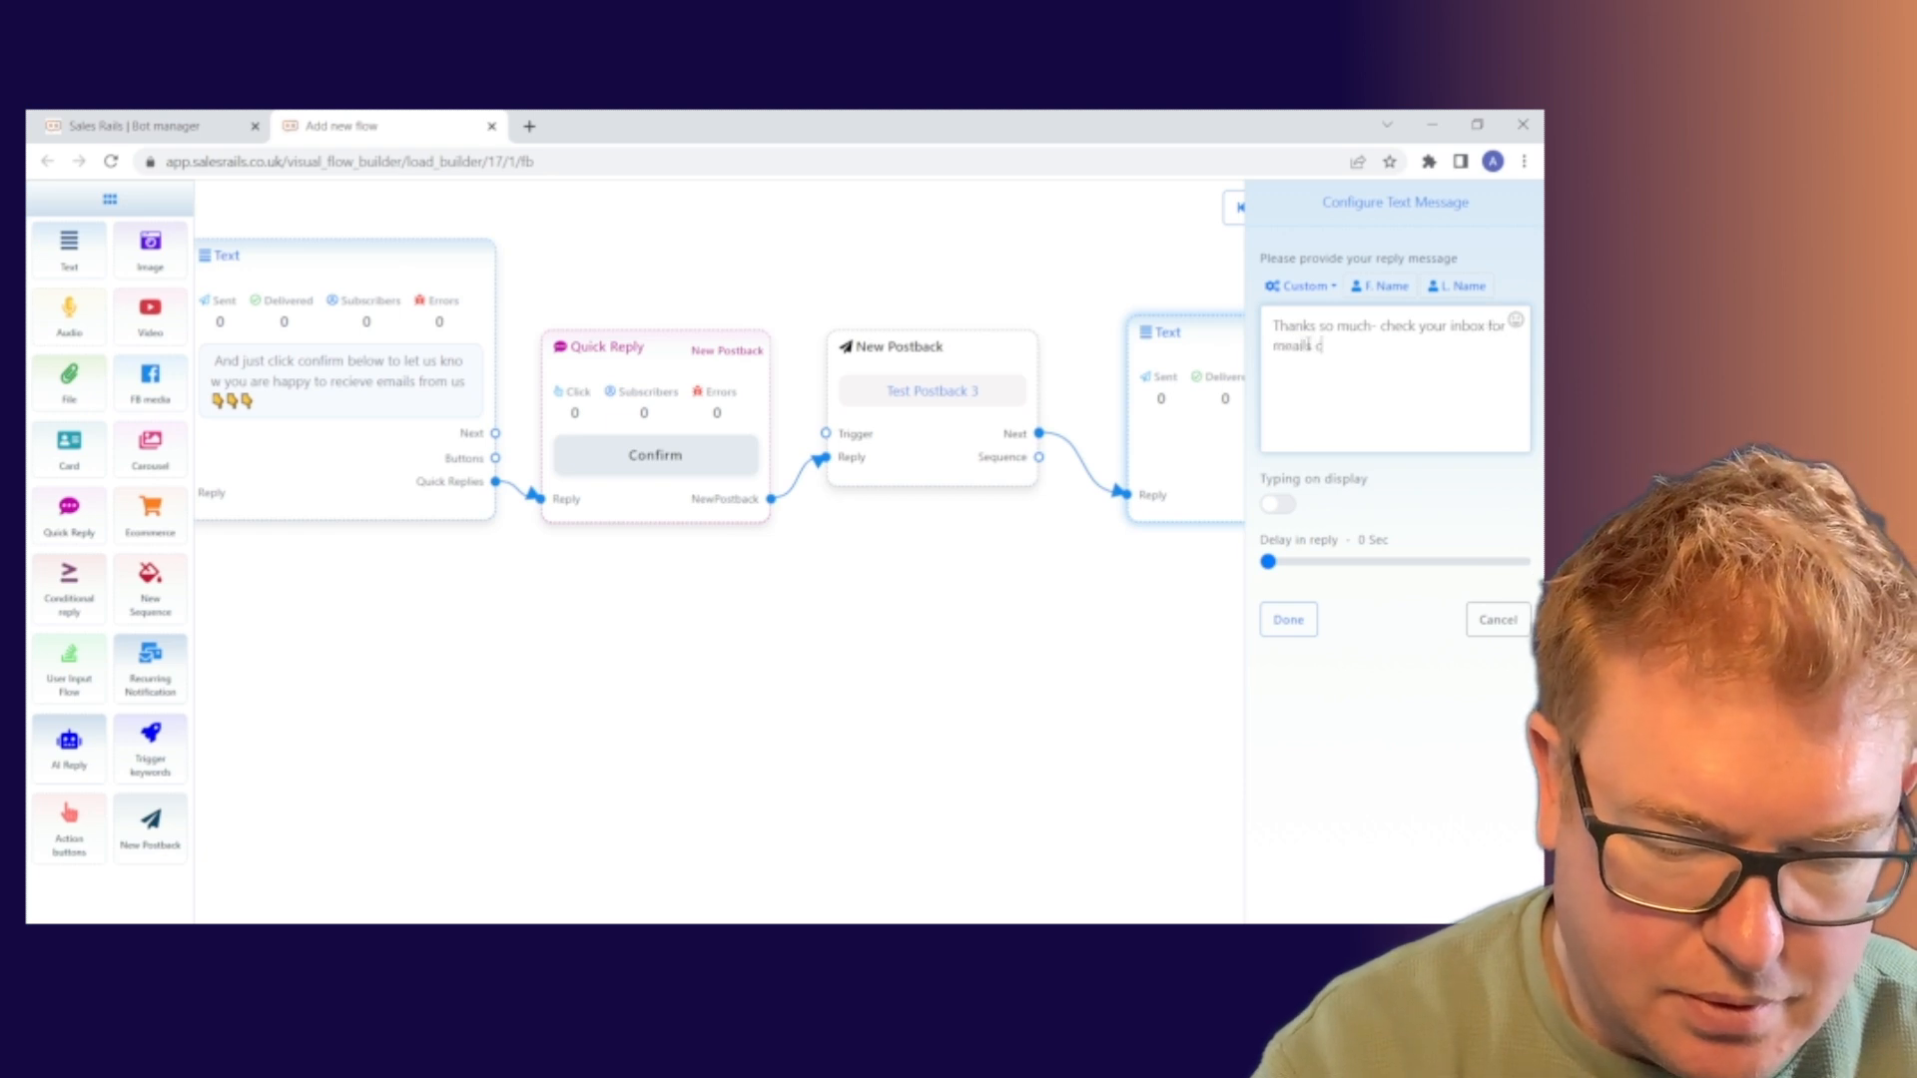
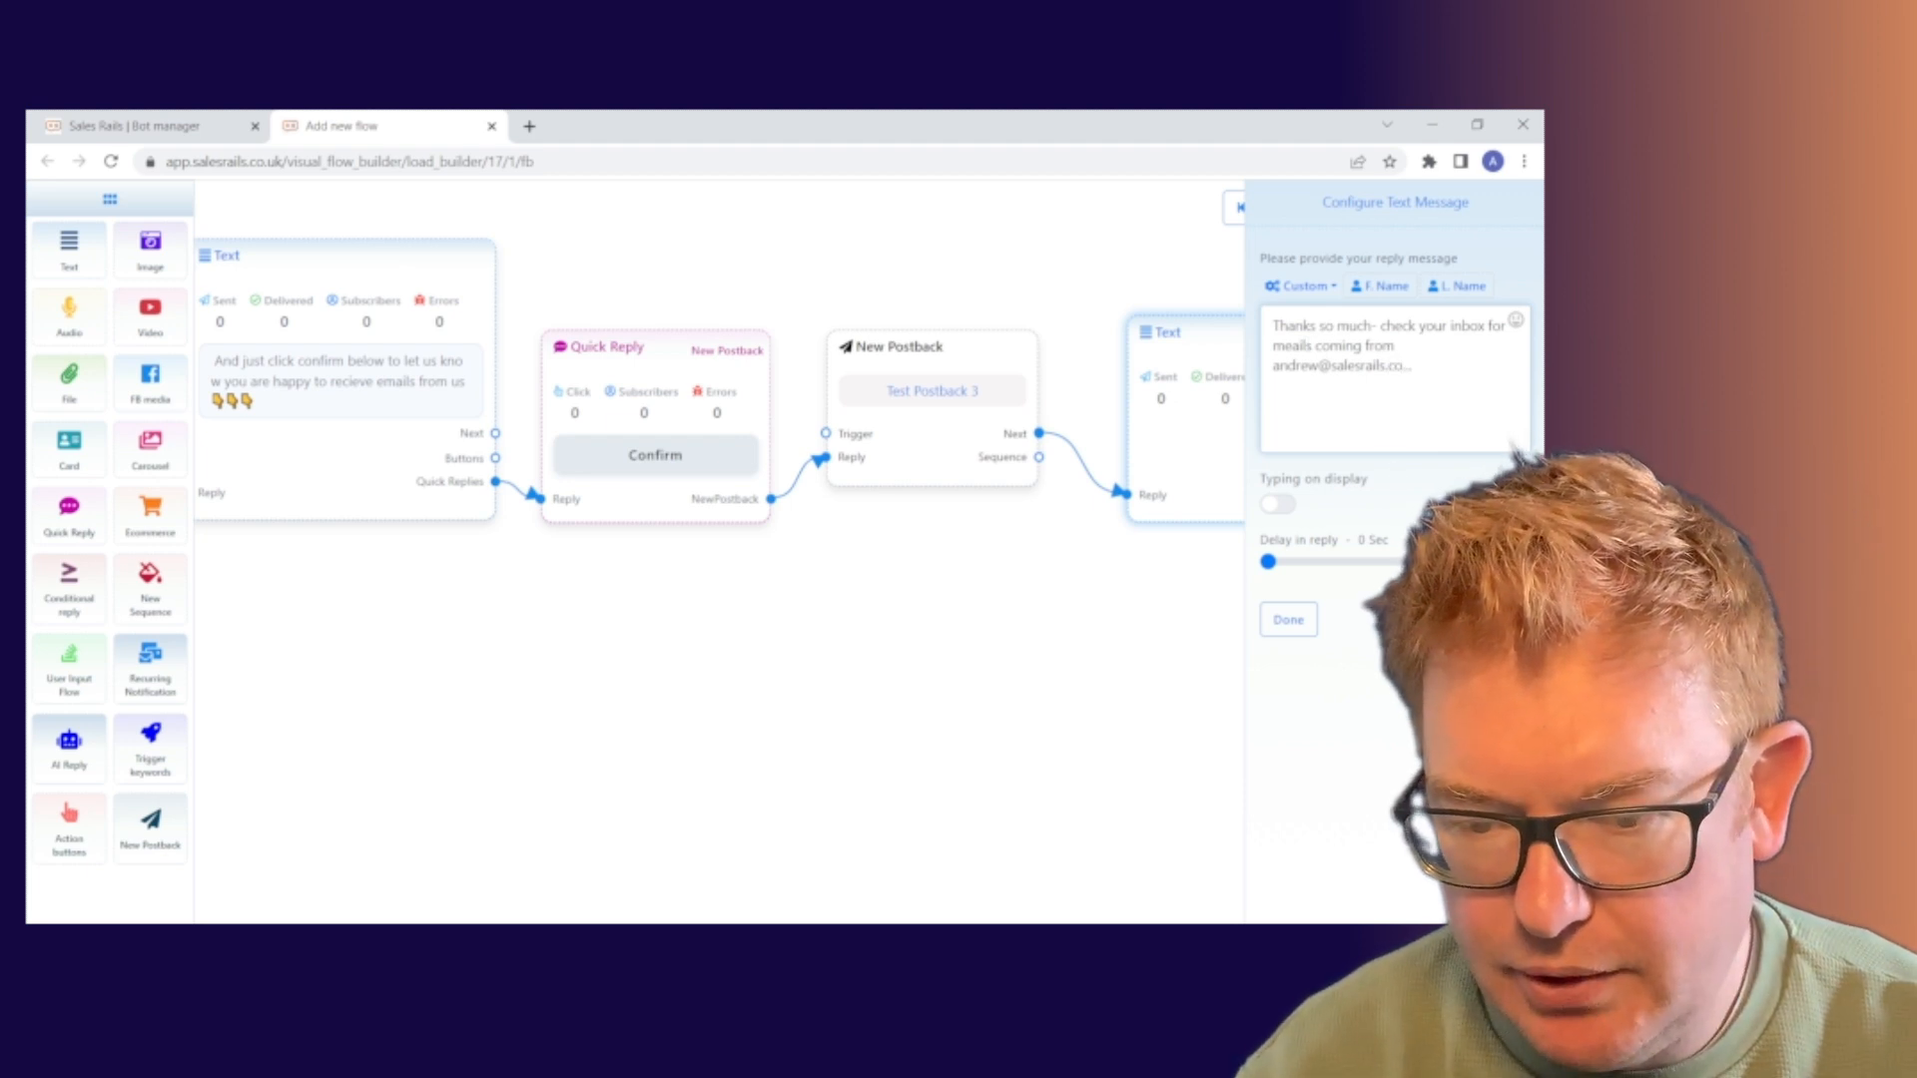
click(1315, 629)
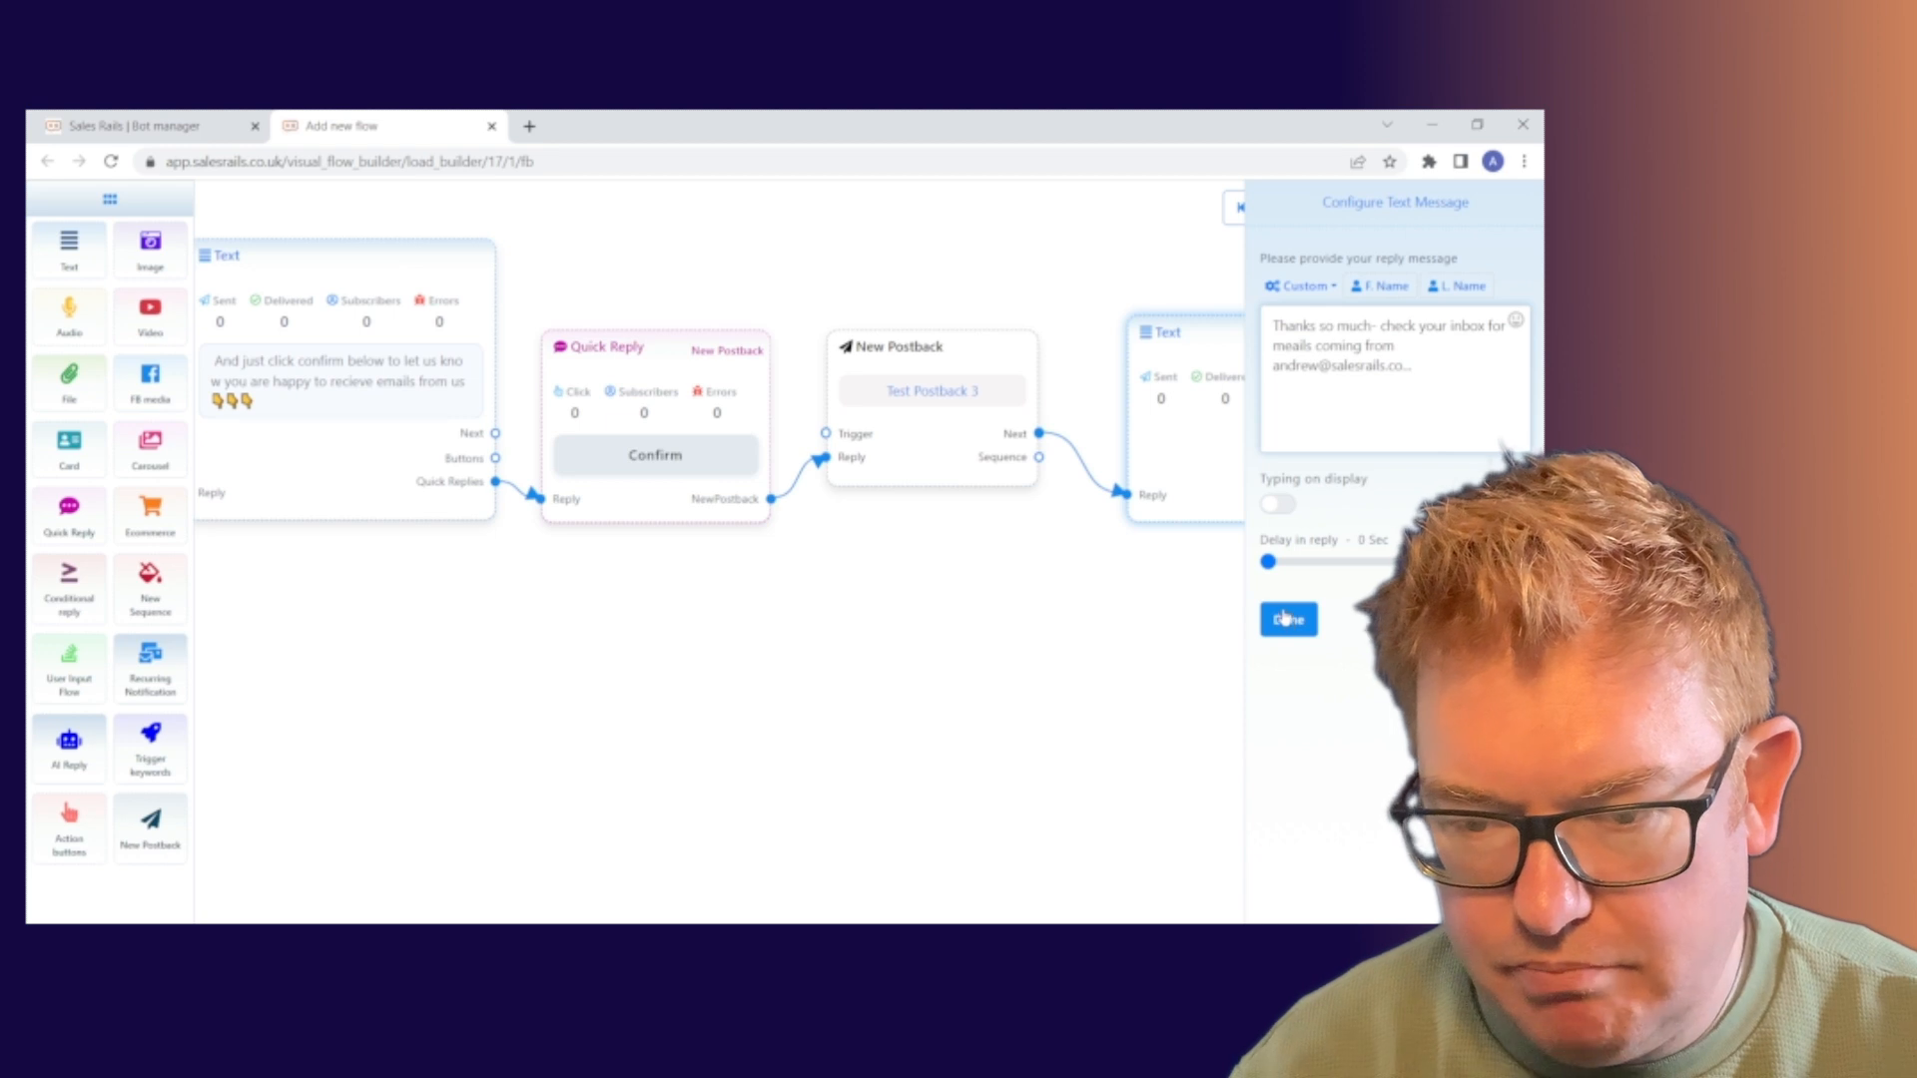
click(1288, 621)
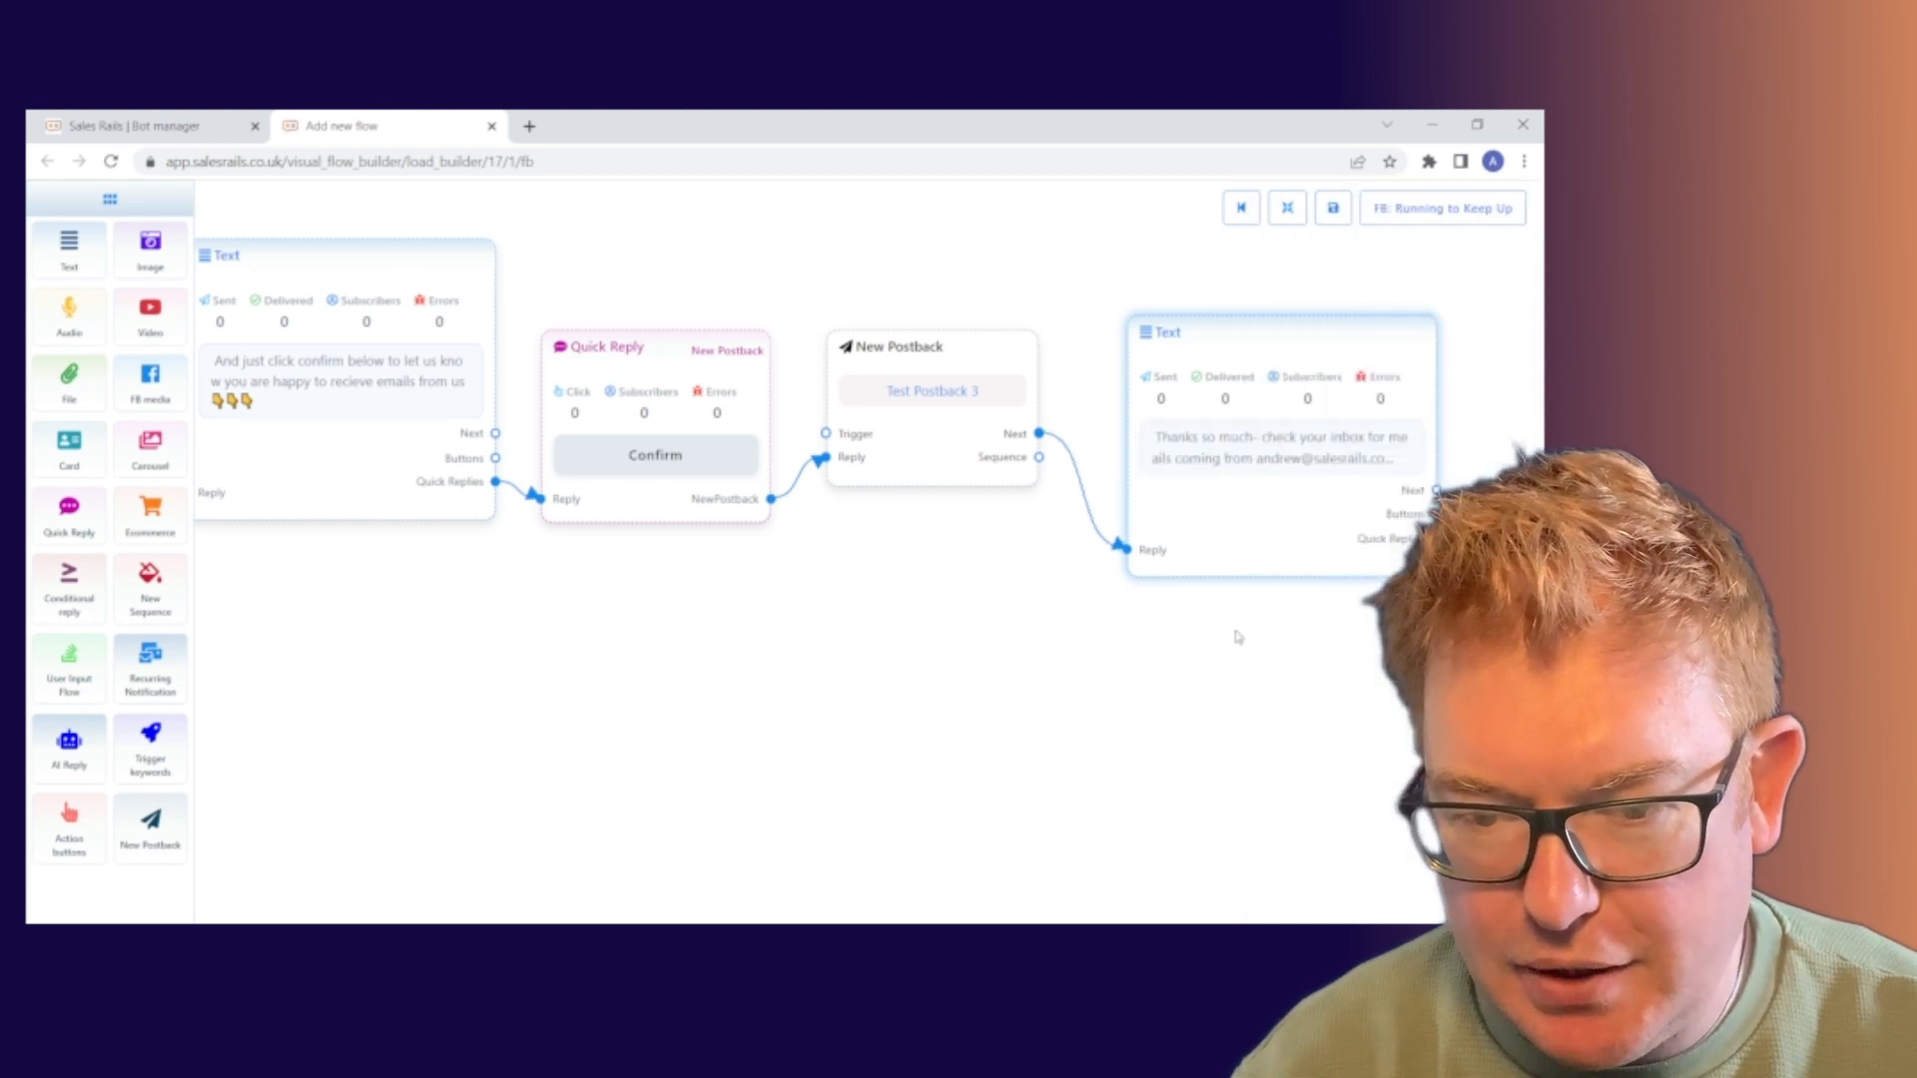
Check every node from User Input Flow to the final Text reply, then save the flow template
drag(958, 624, 1345, 613)
drag(564, 620, 1091, 617)
click(1289, 210)
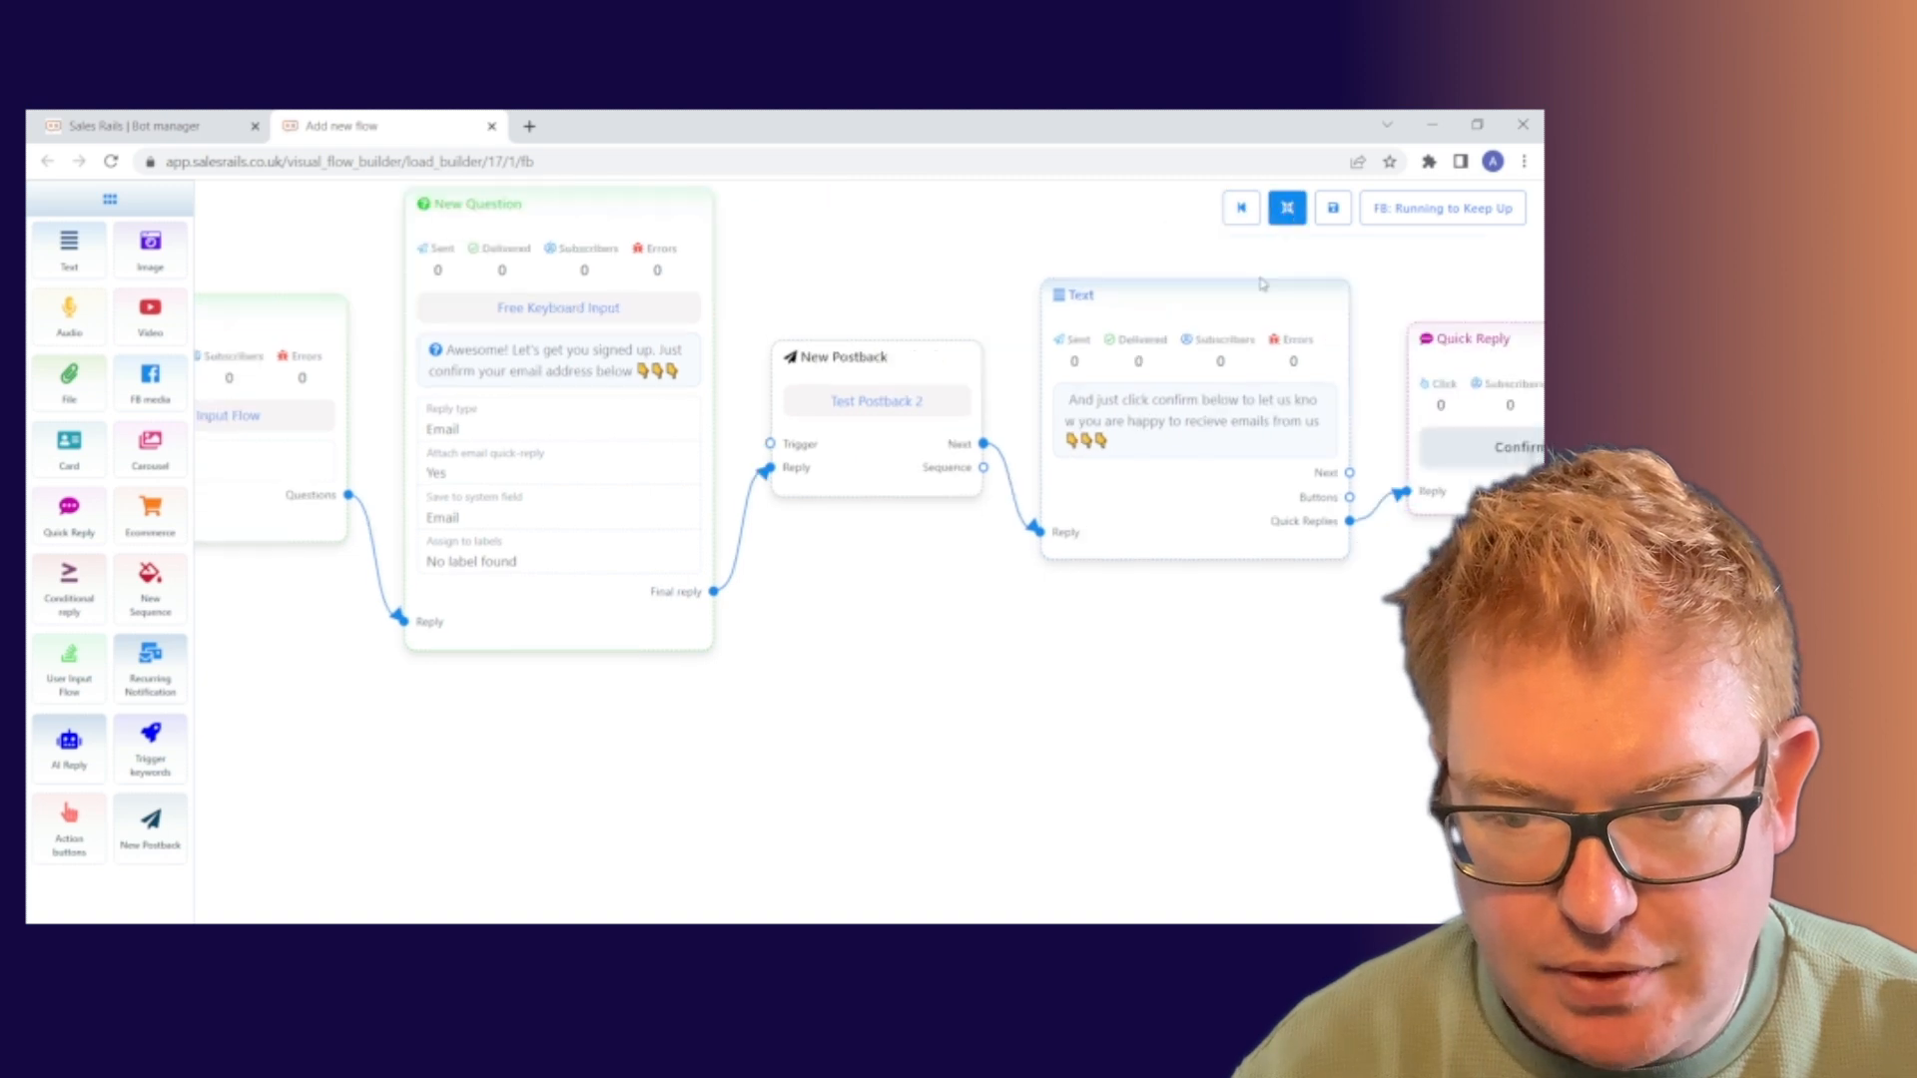
drag(1261, 799, 1212, 816)
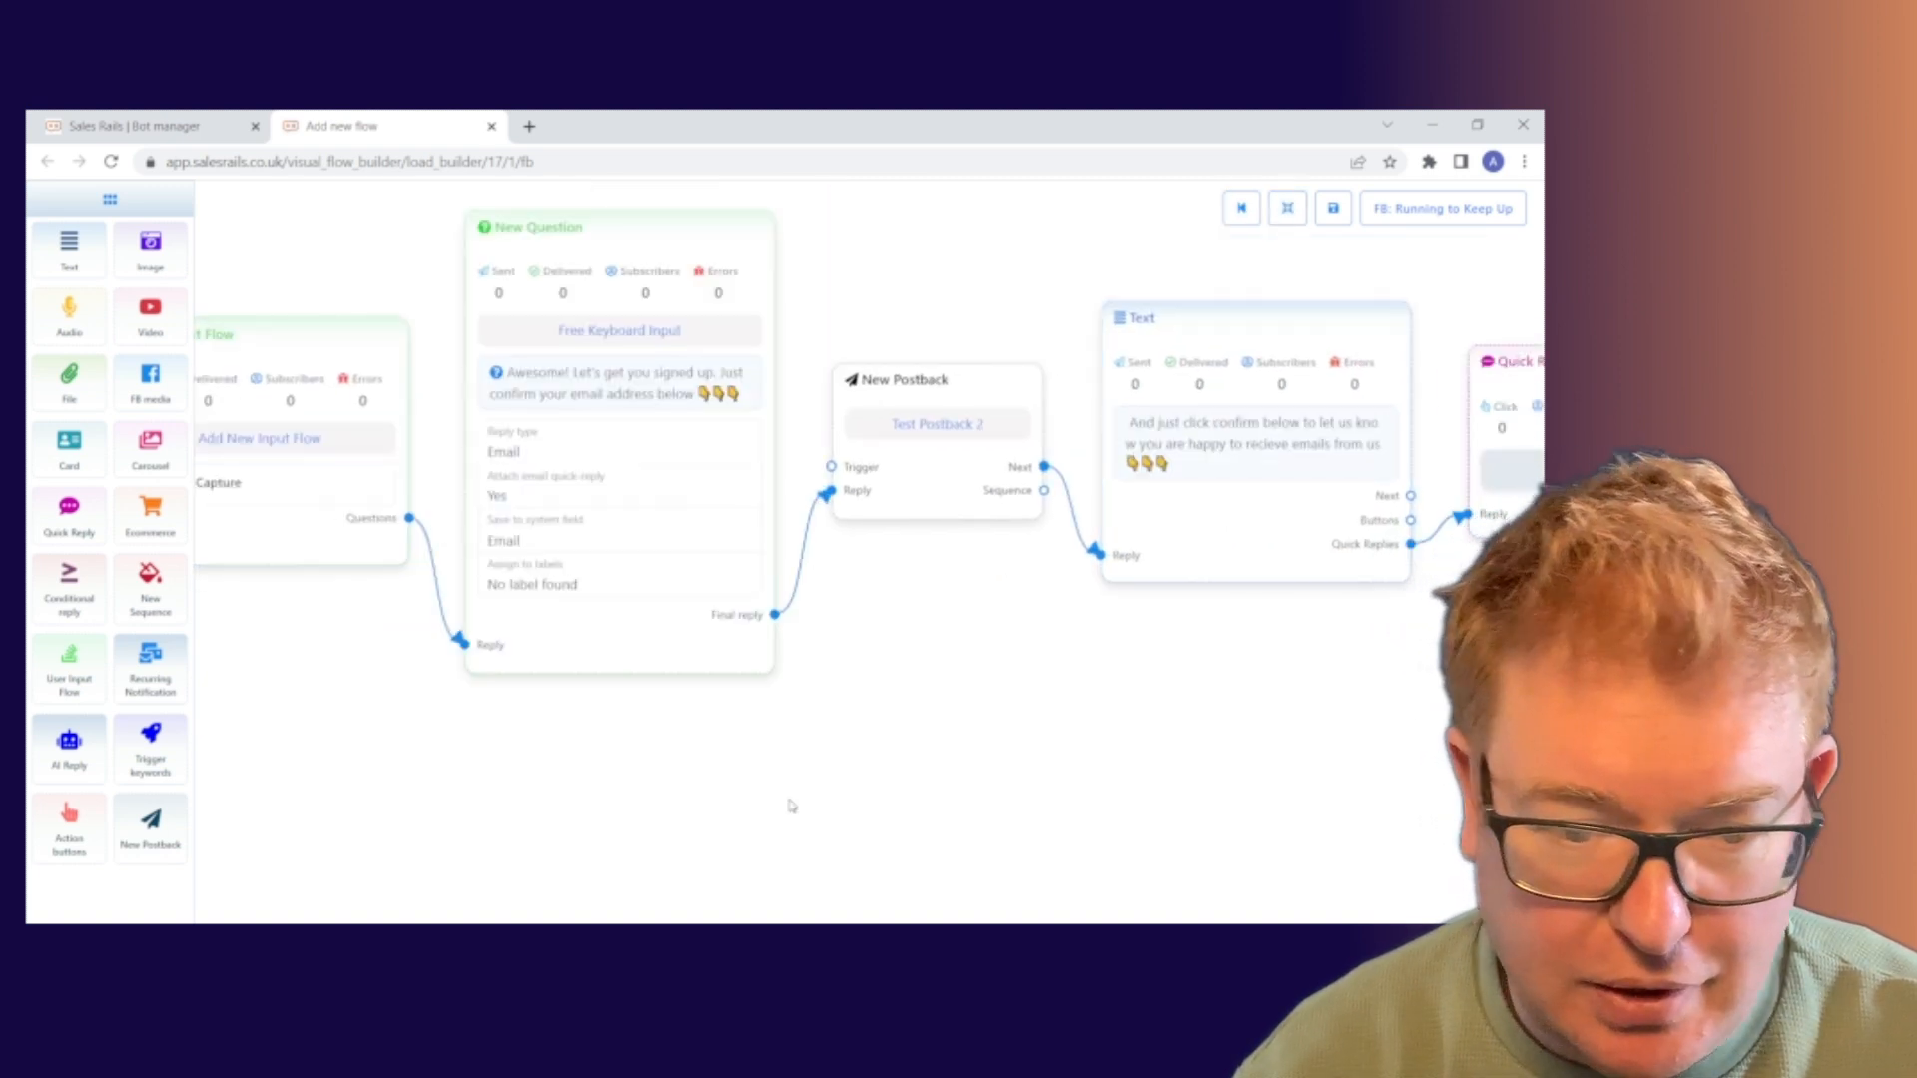
drag(788, 804, 498, 750)
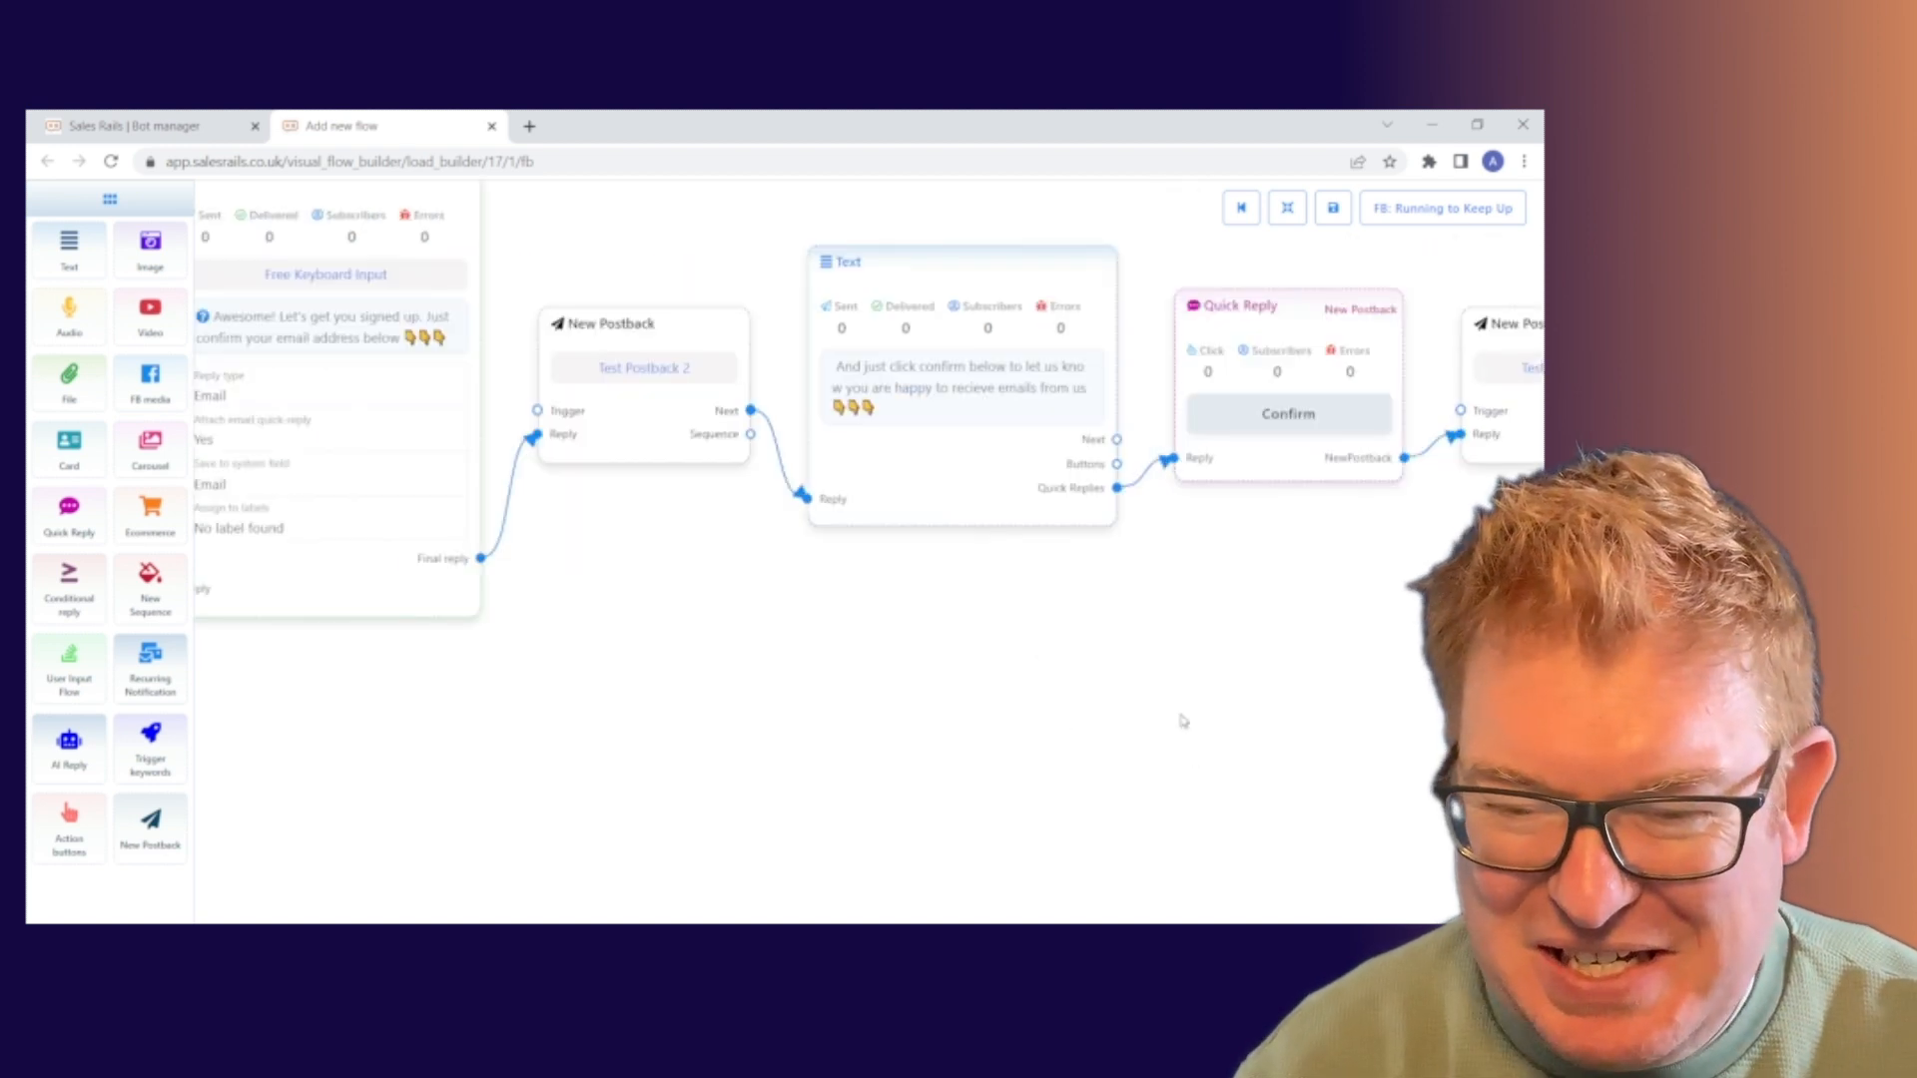
drag(1182, 719, 1049, 710)
drag(1305, 668, 800, 692)
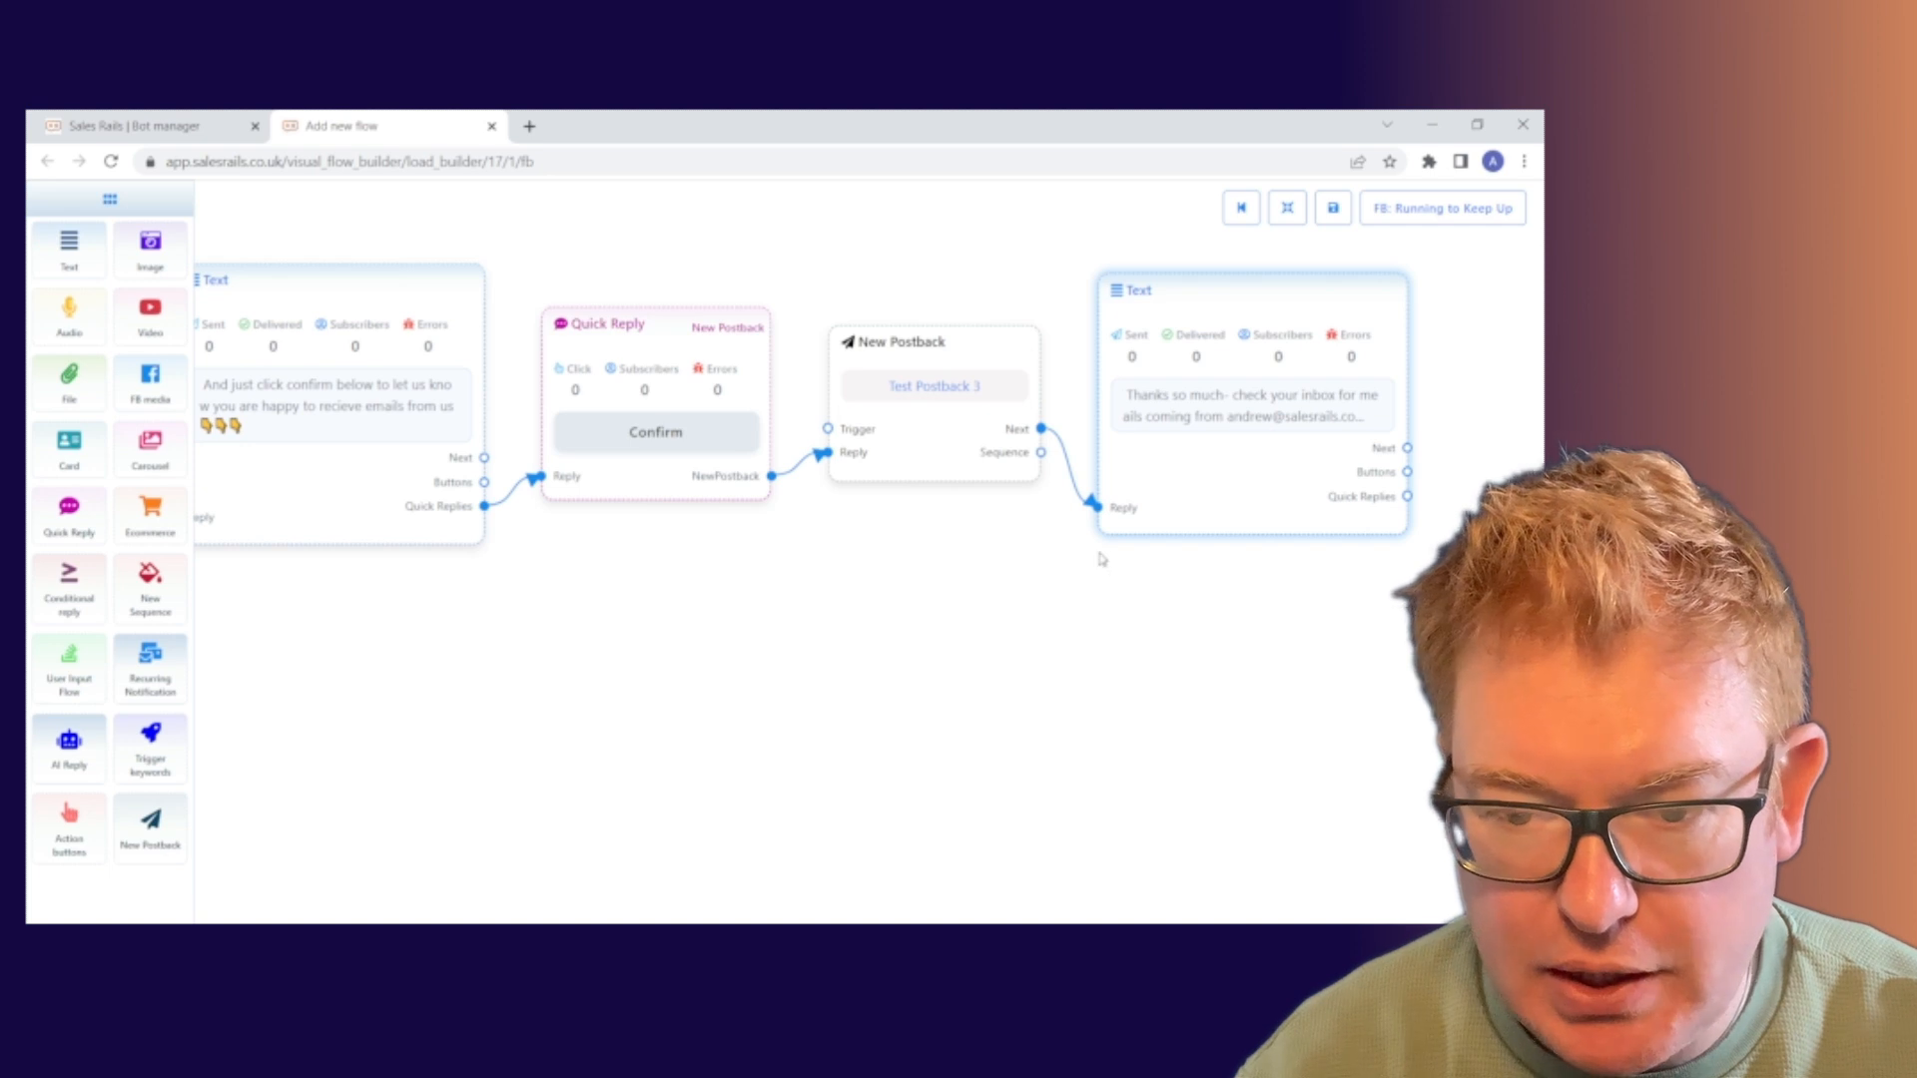
click(1334, 210)
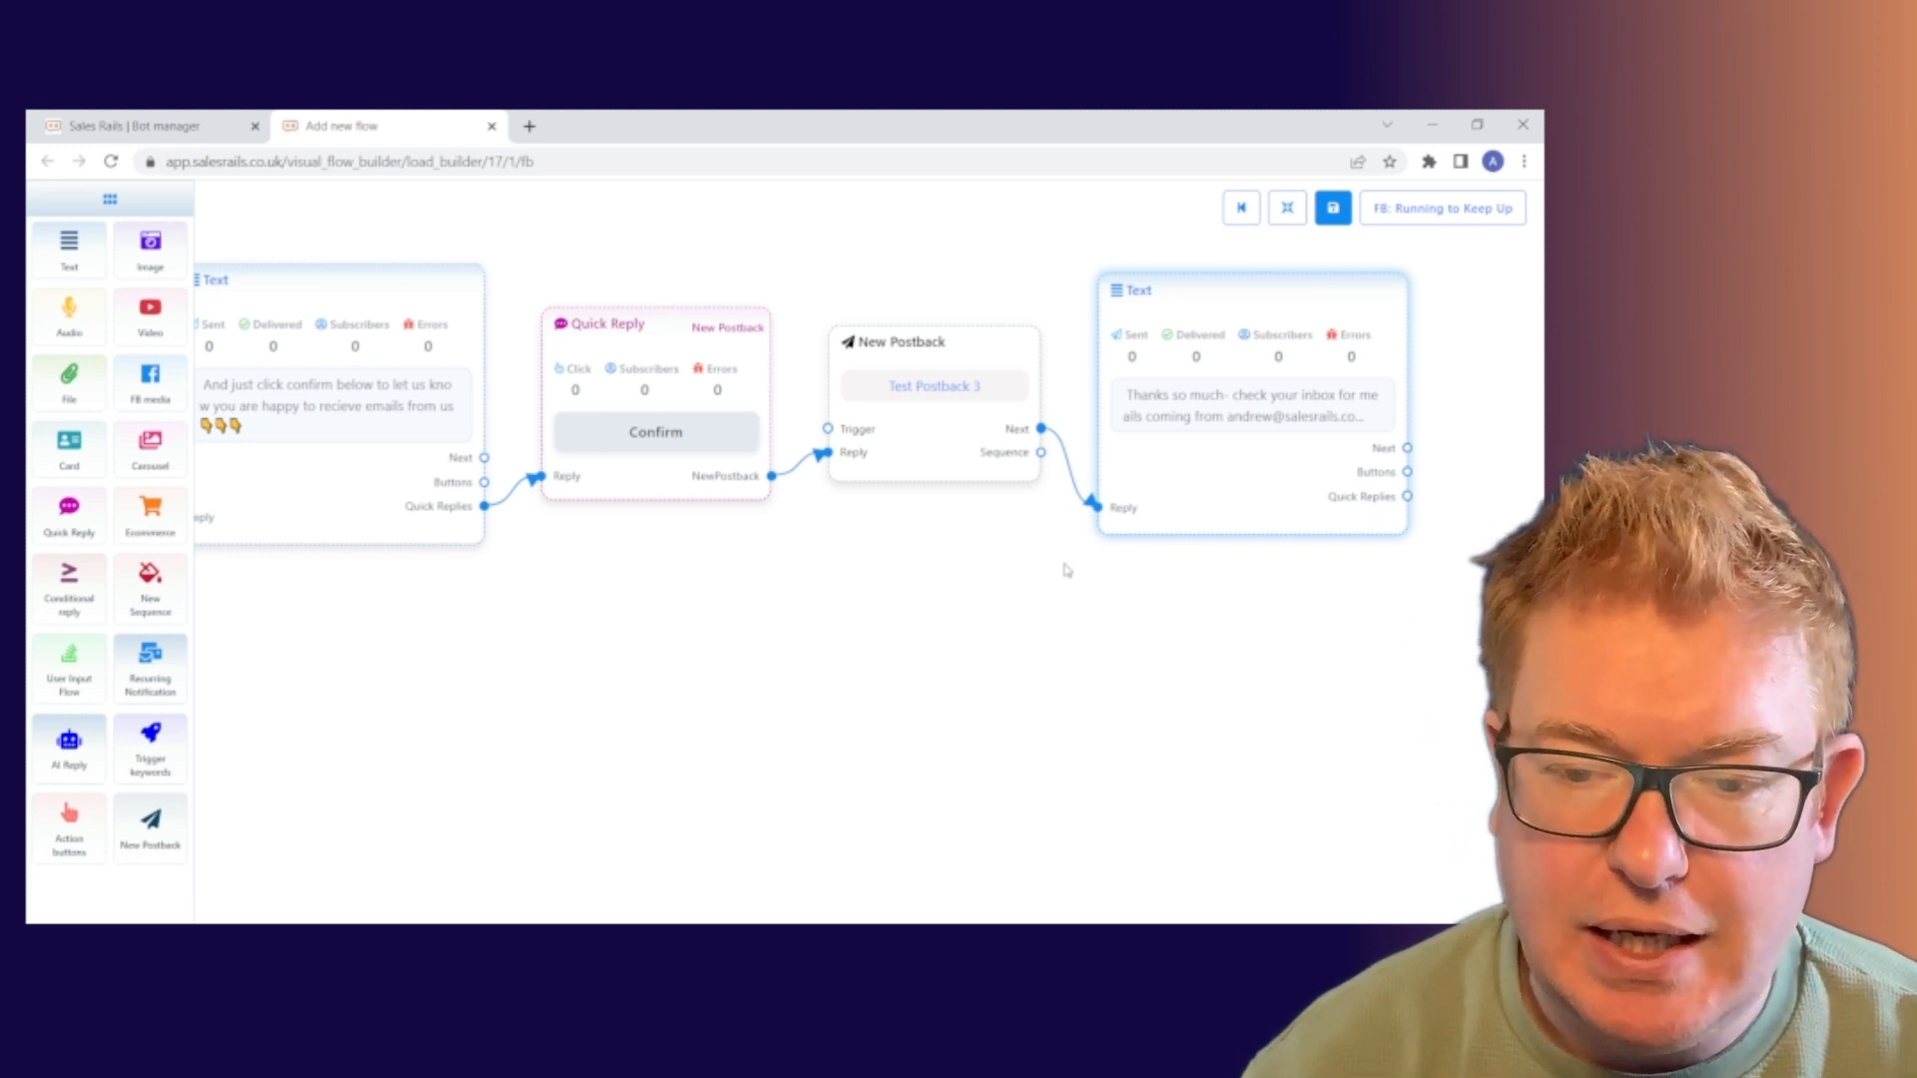
Leave the saved flow using the first toolbar button
click(1243, 208)
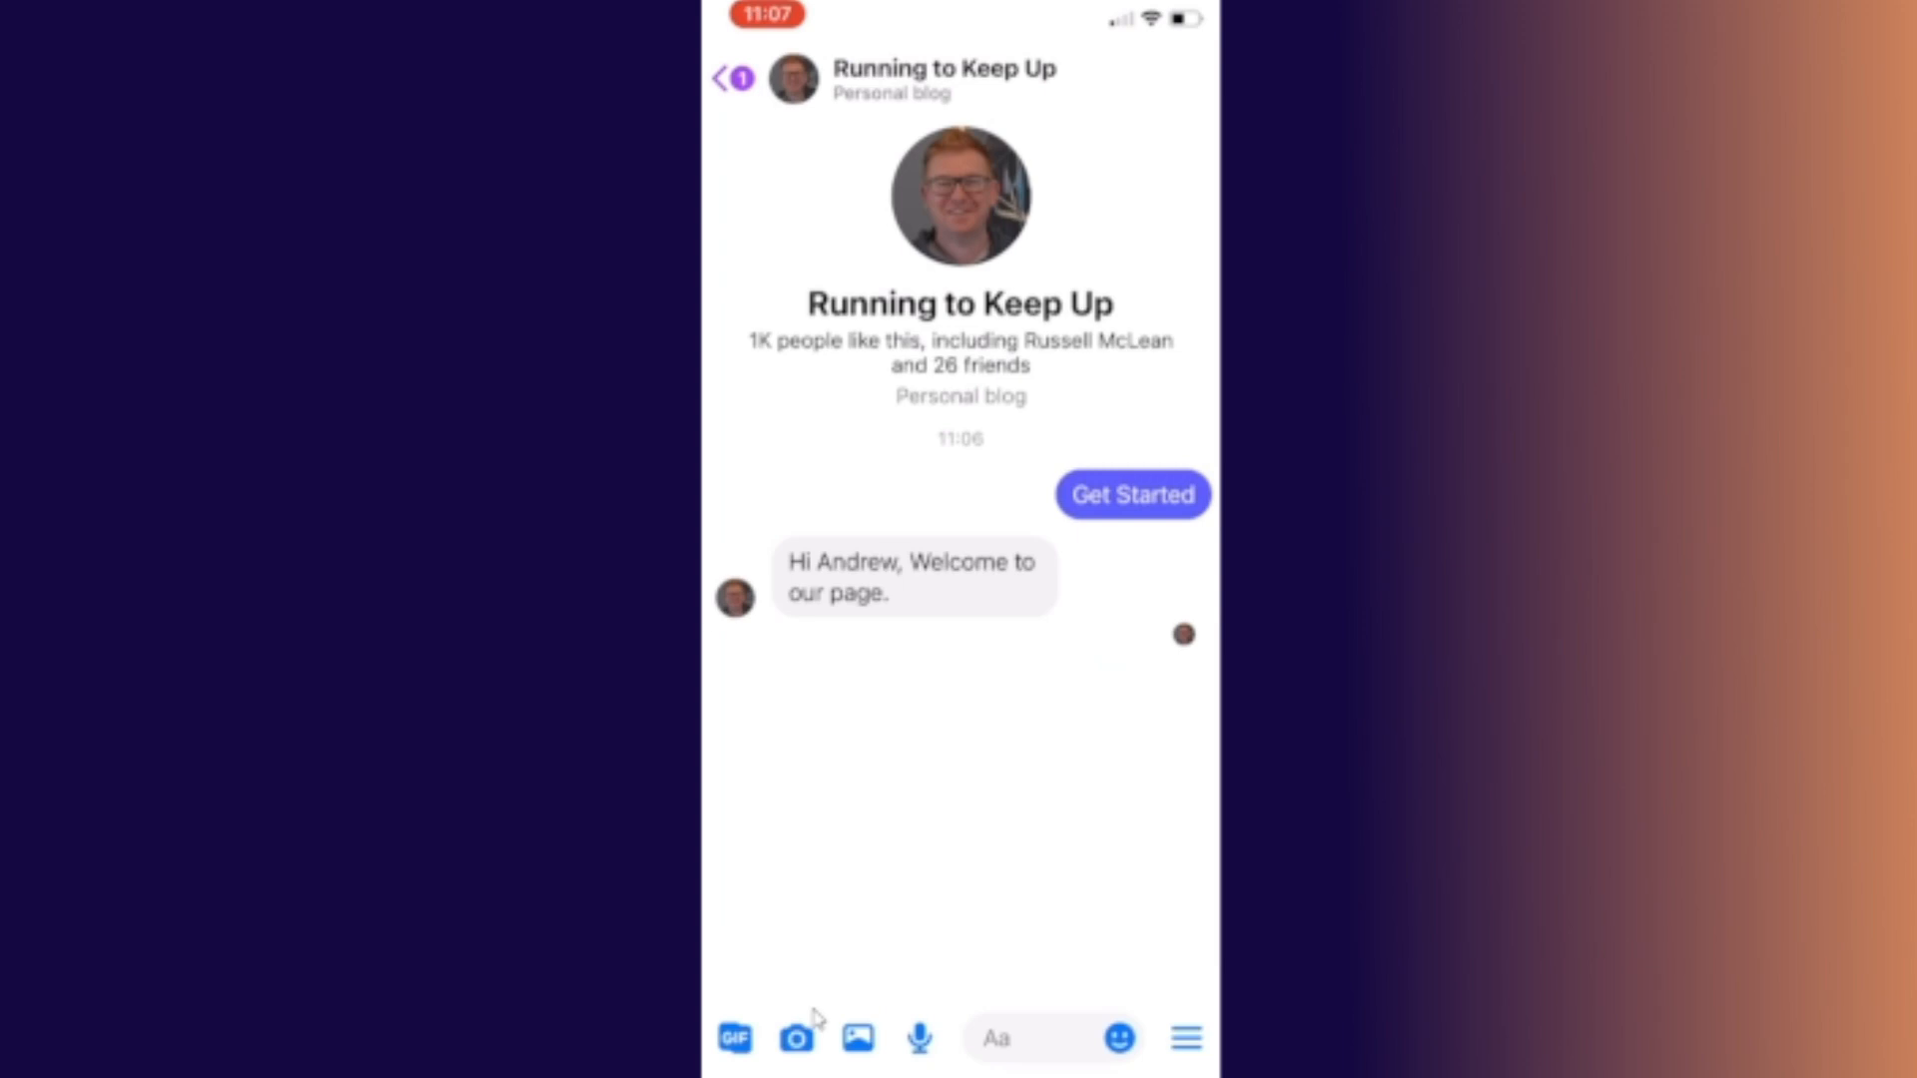
Send 'Alphabetti Spaghetti' as a test message to the page
text(S)
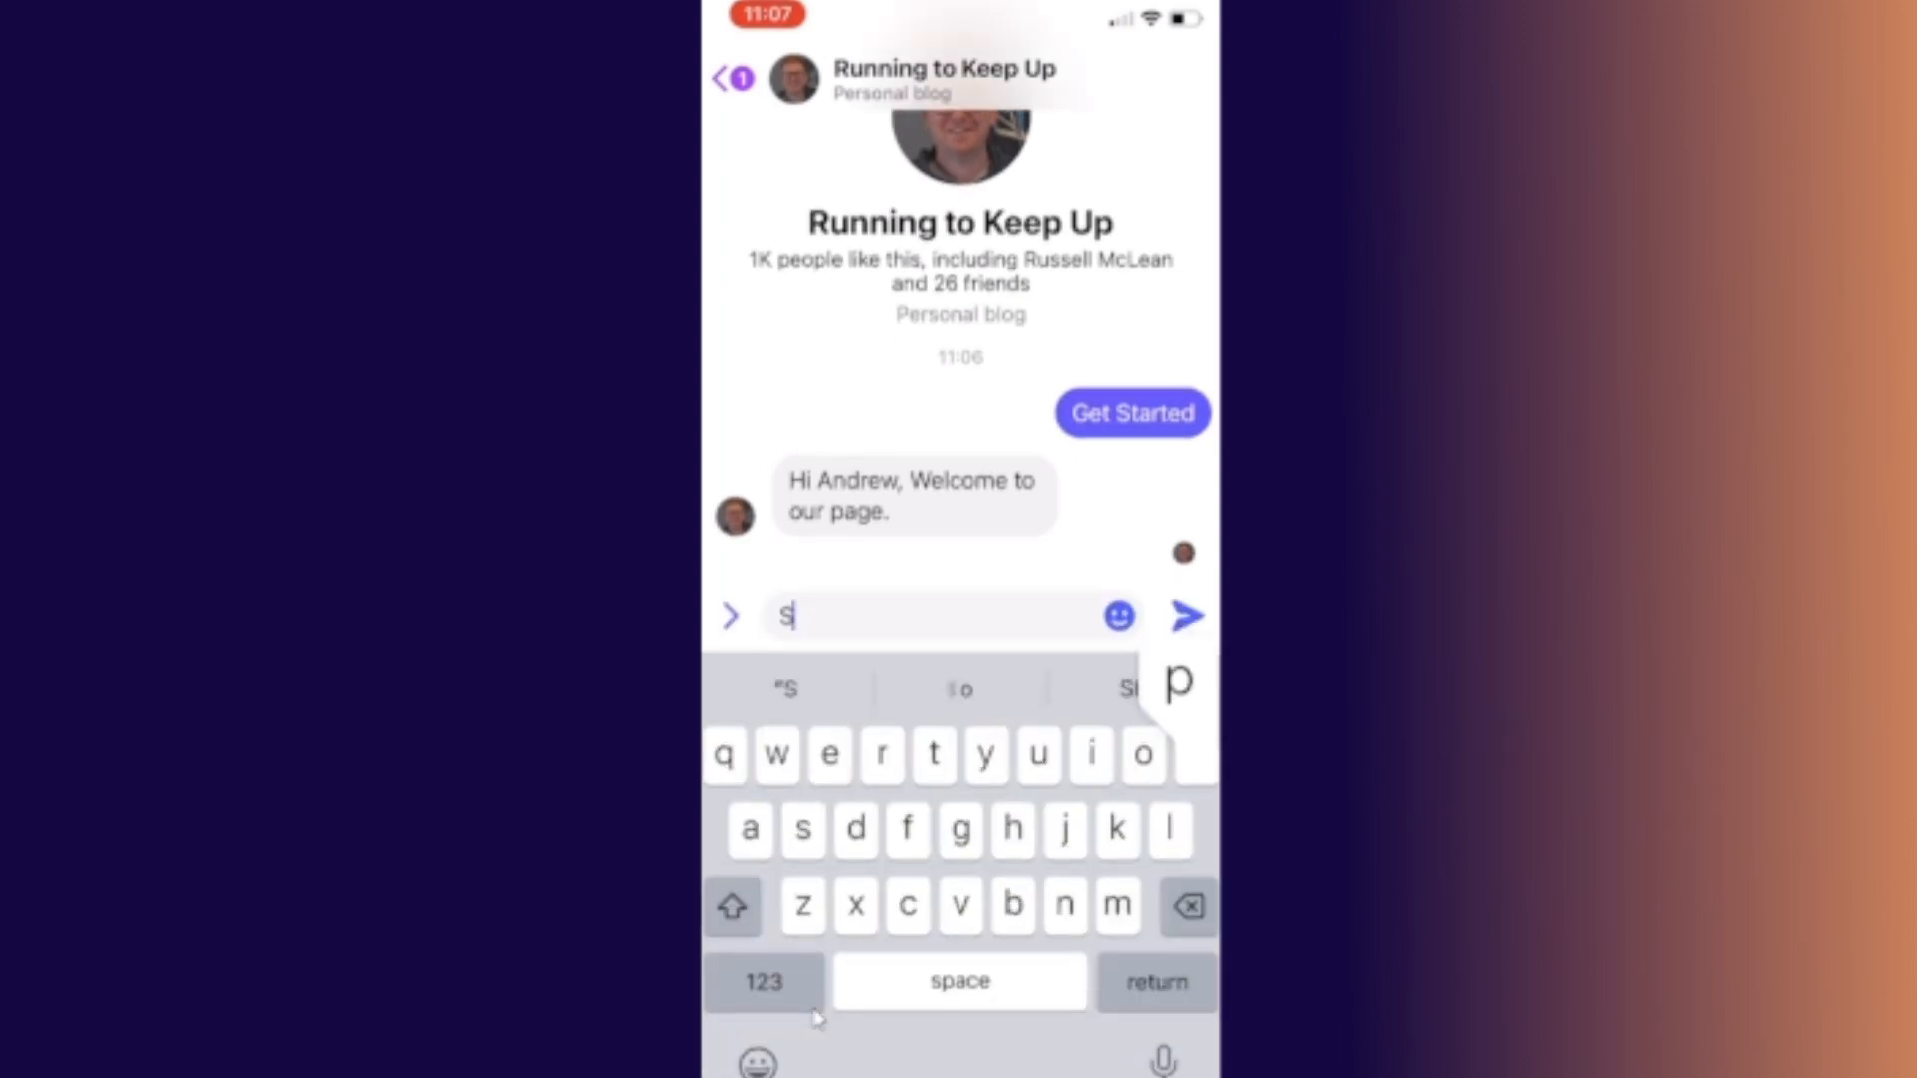
text(pa)
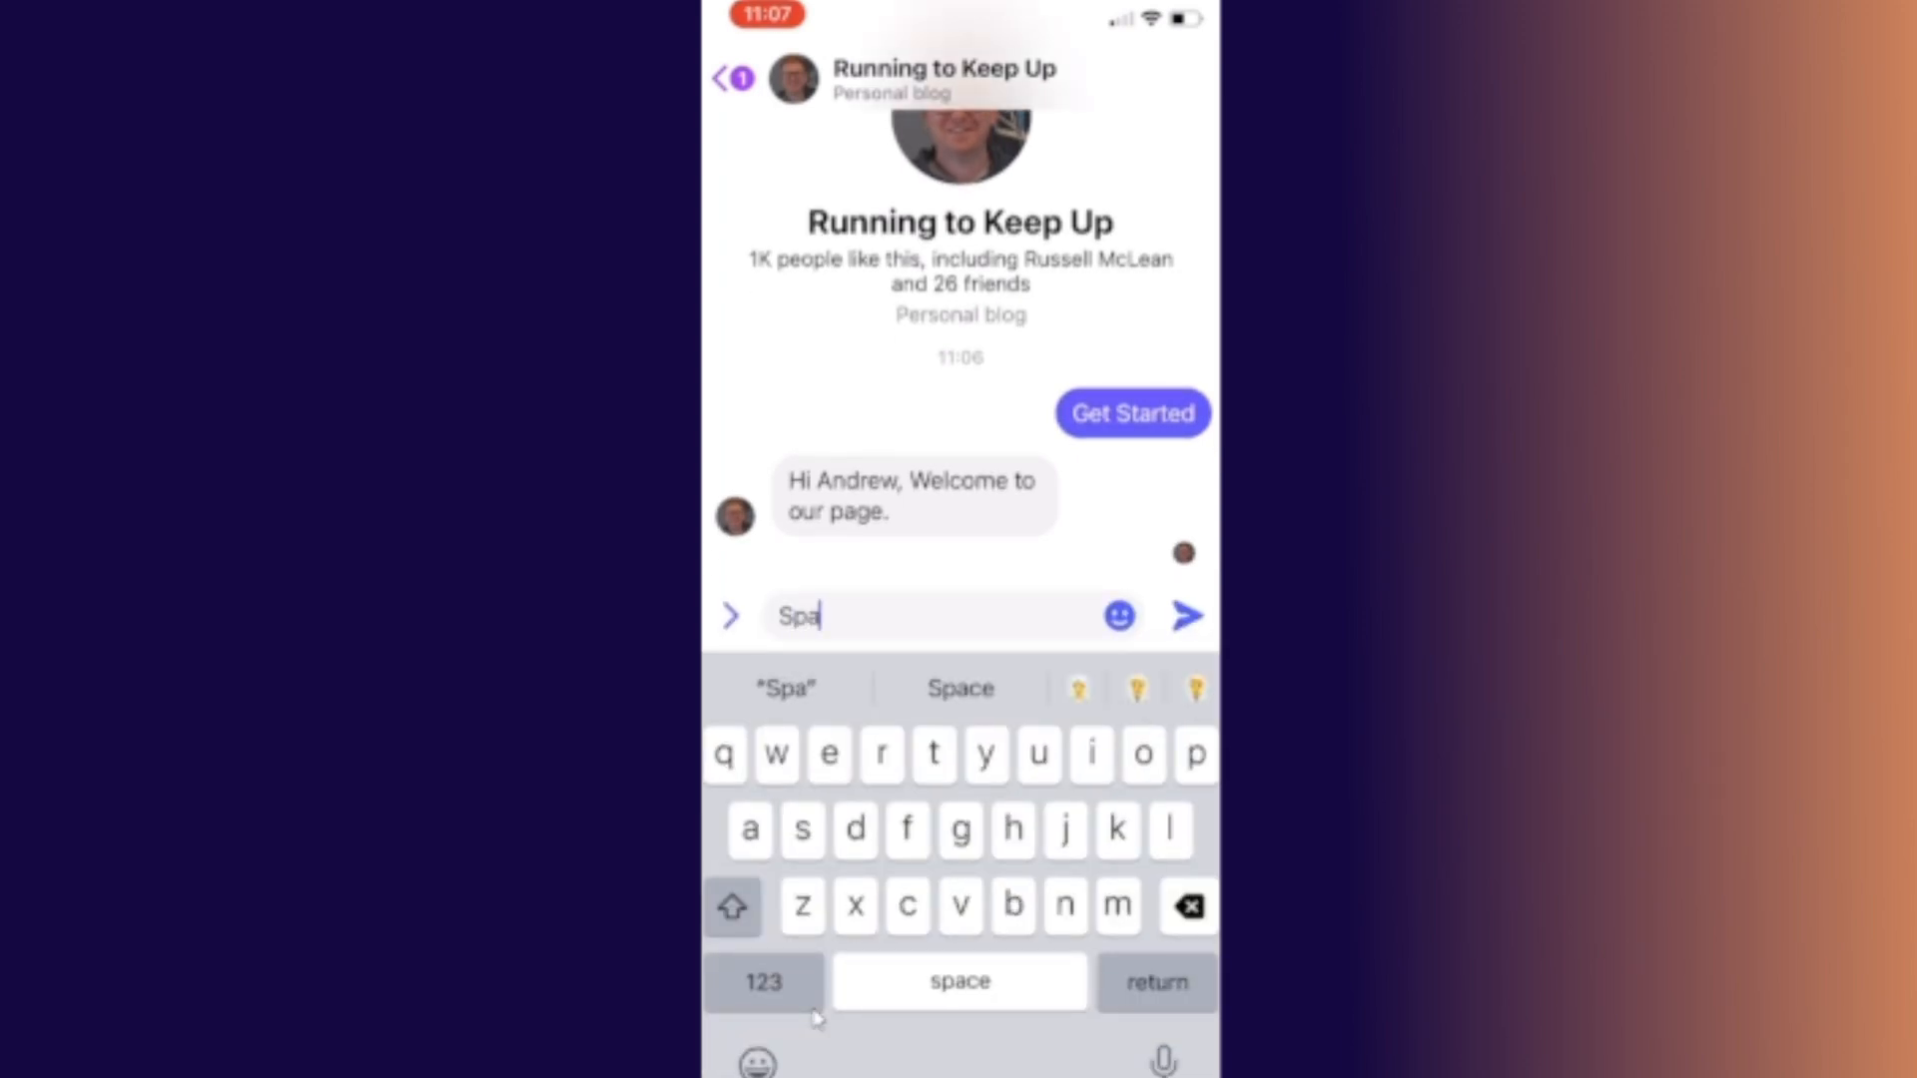
key(BackSpace)
key(BackSpace)
key(BackSpace)
text(Al)
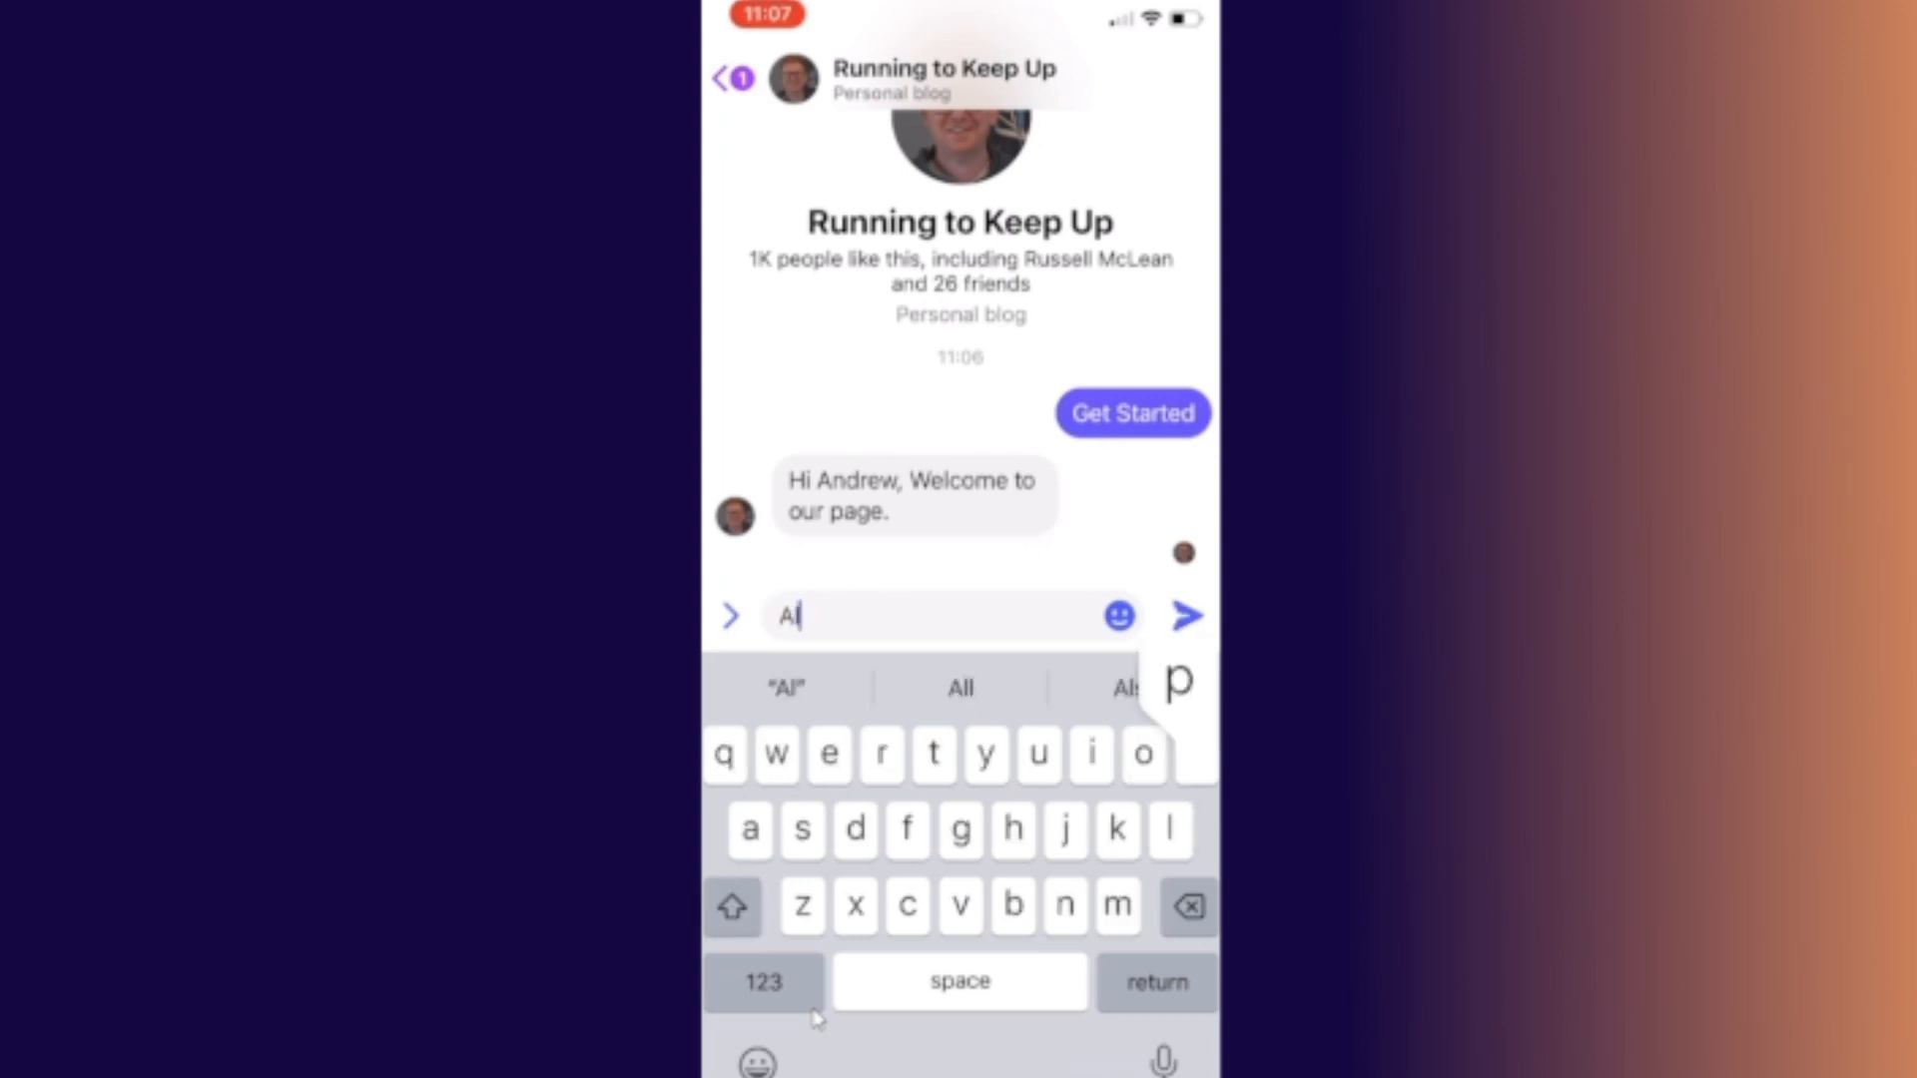
text(phab)
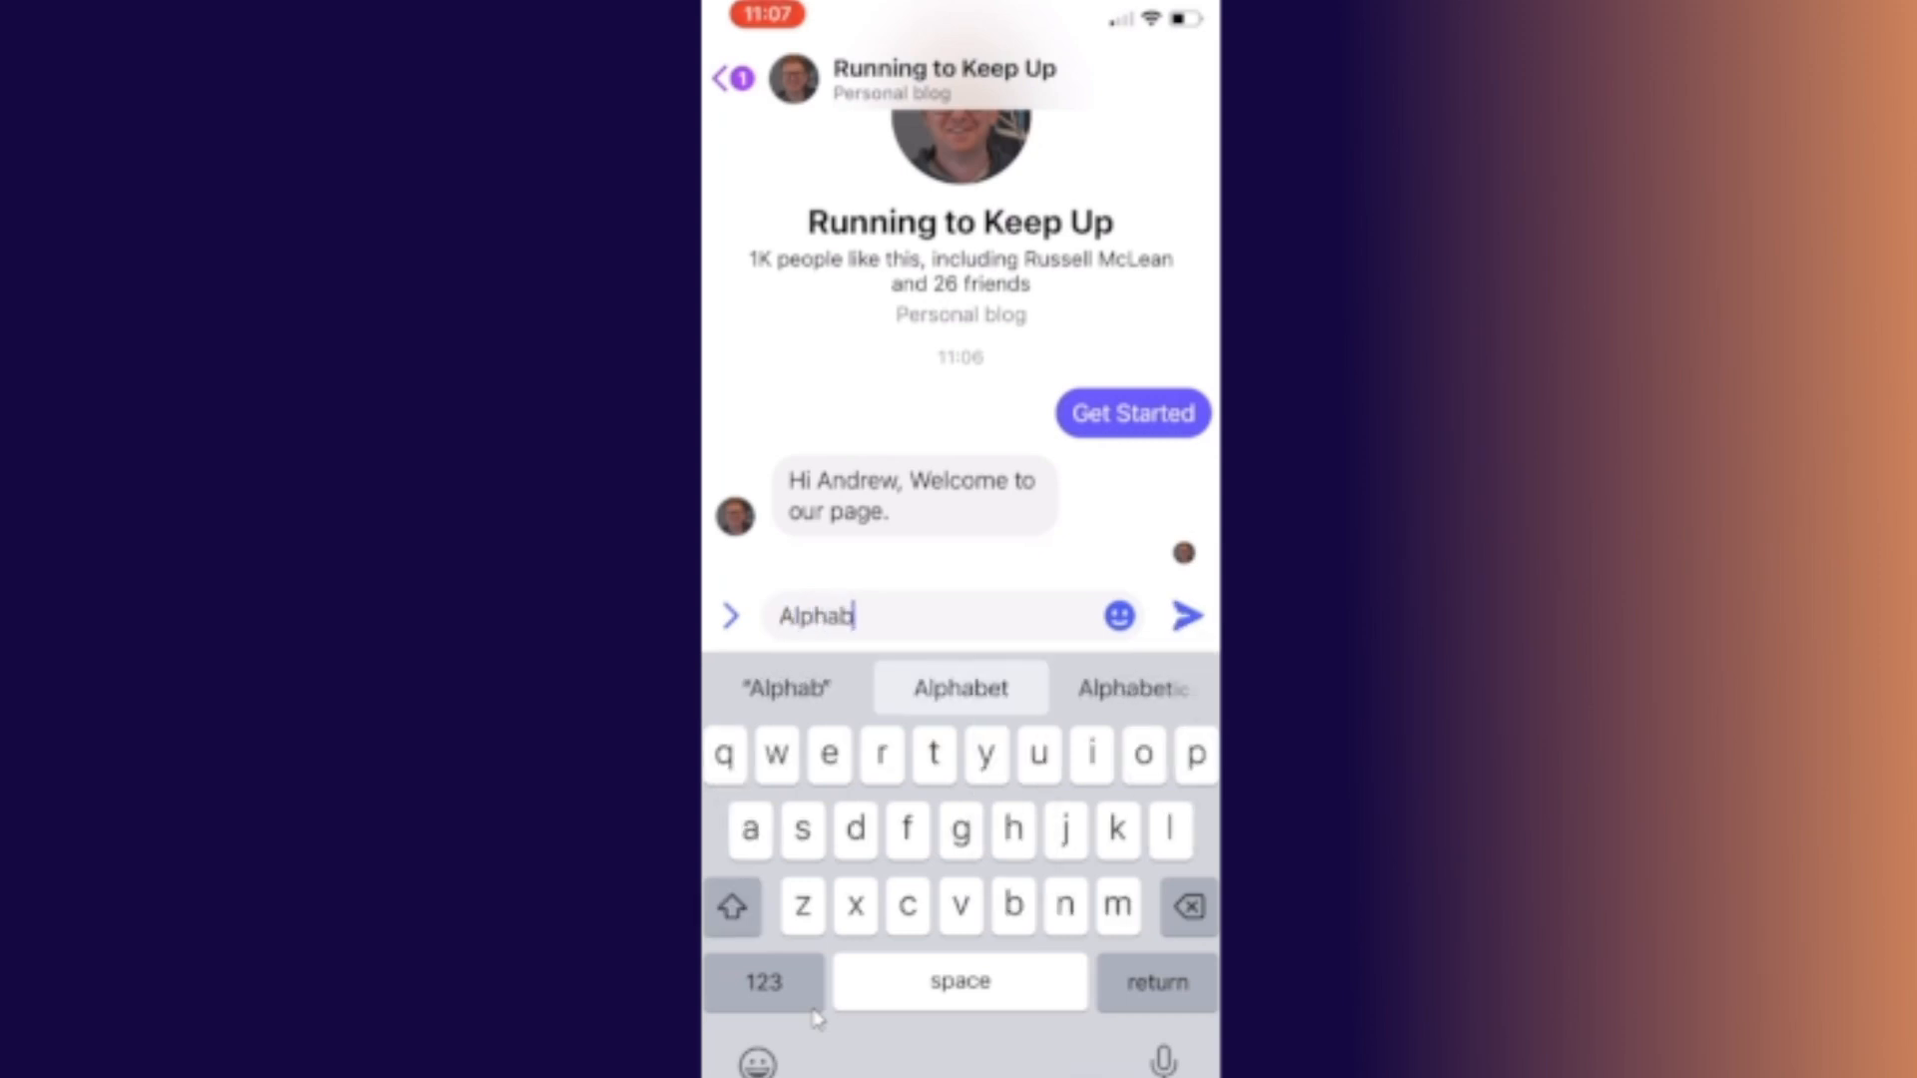
text(etti)
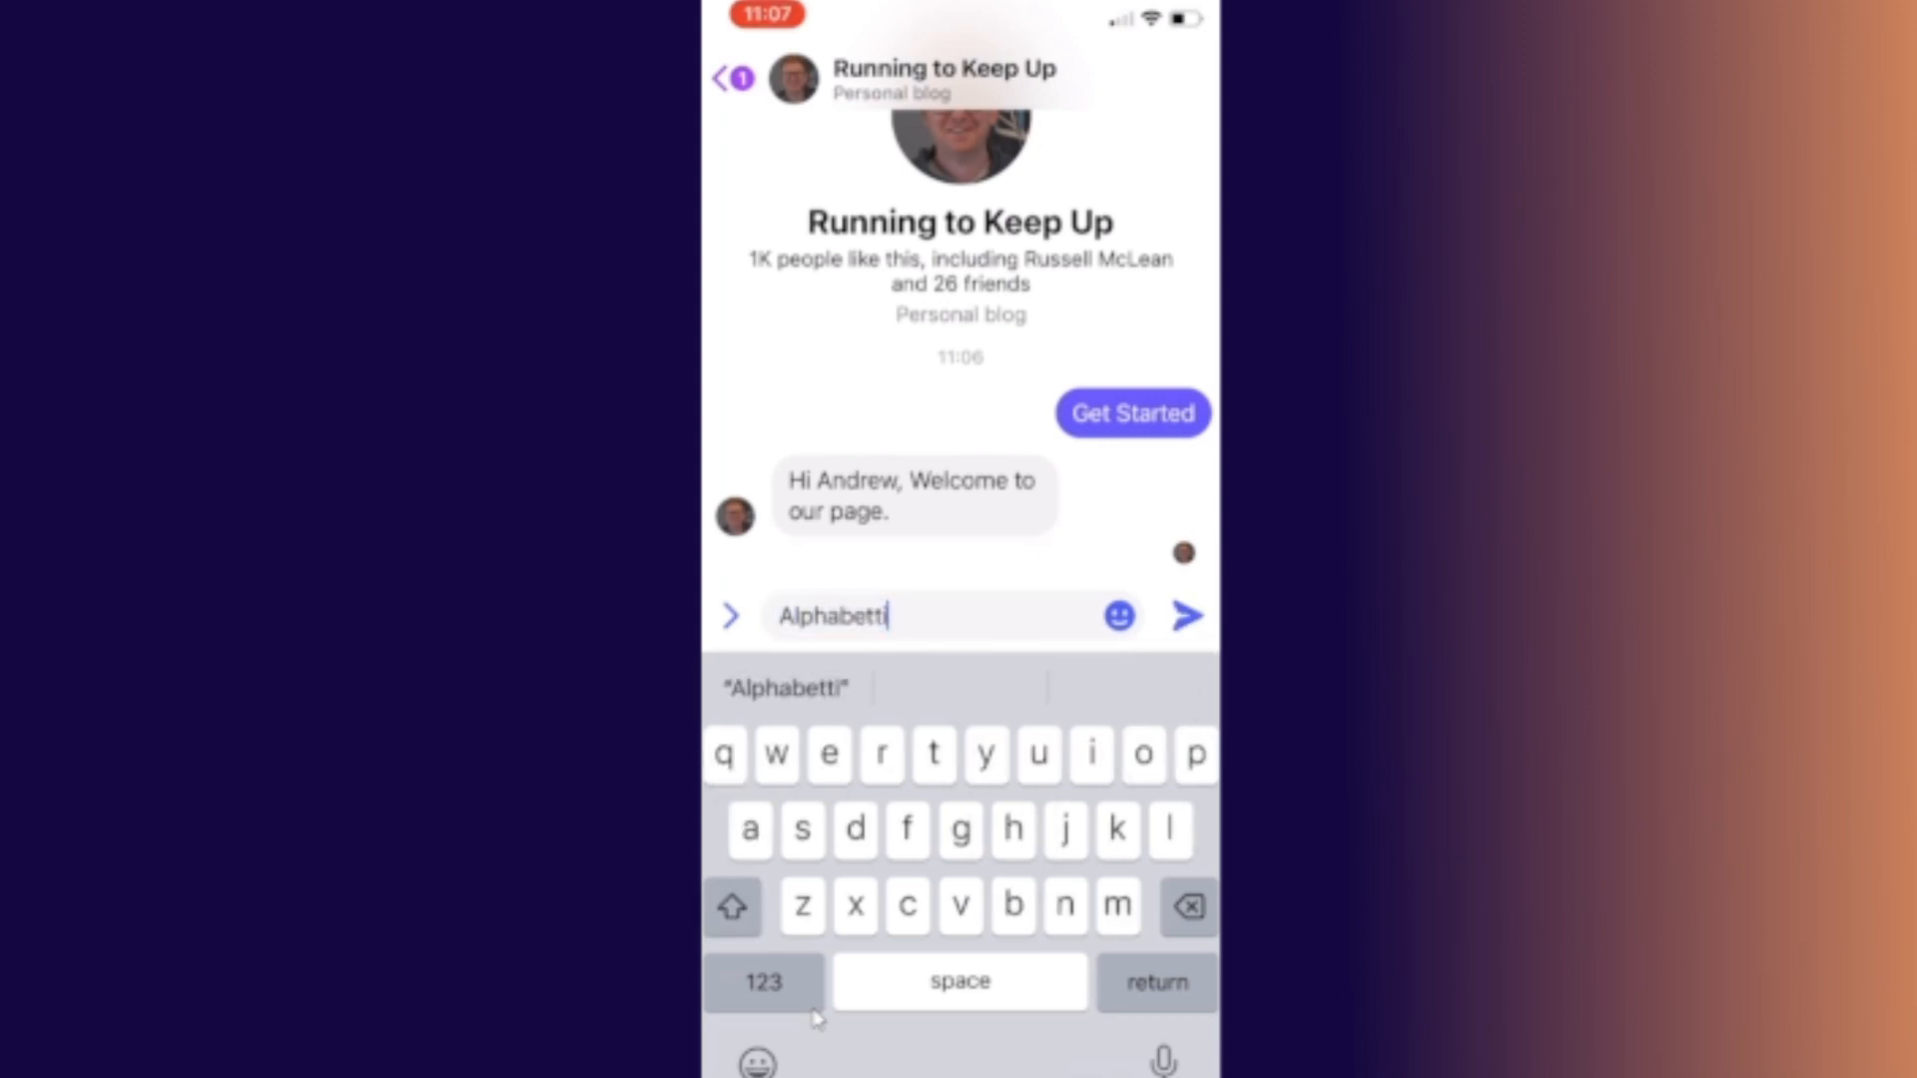
key(shift)
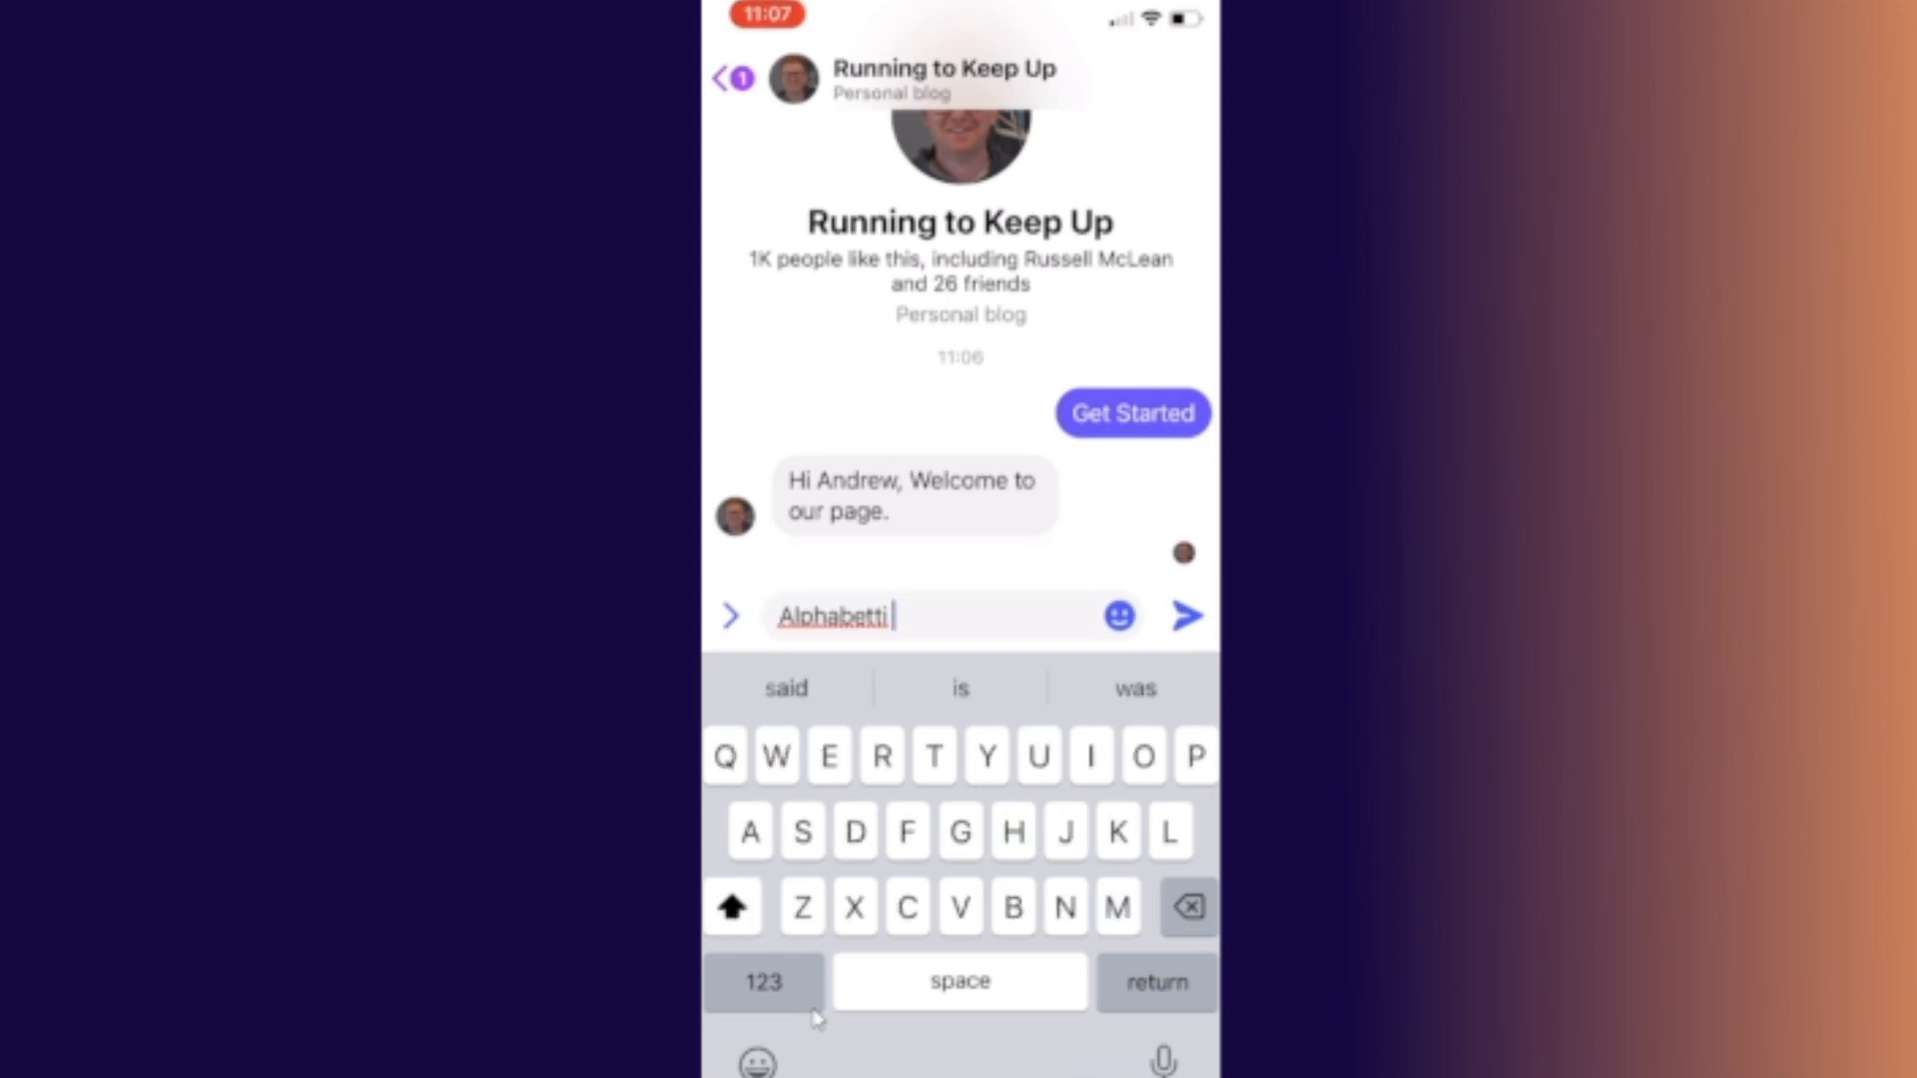
text(Spa)
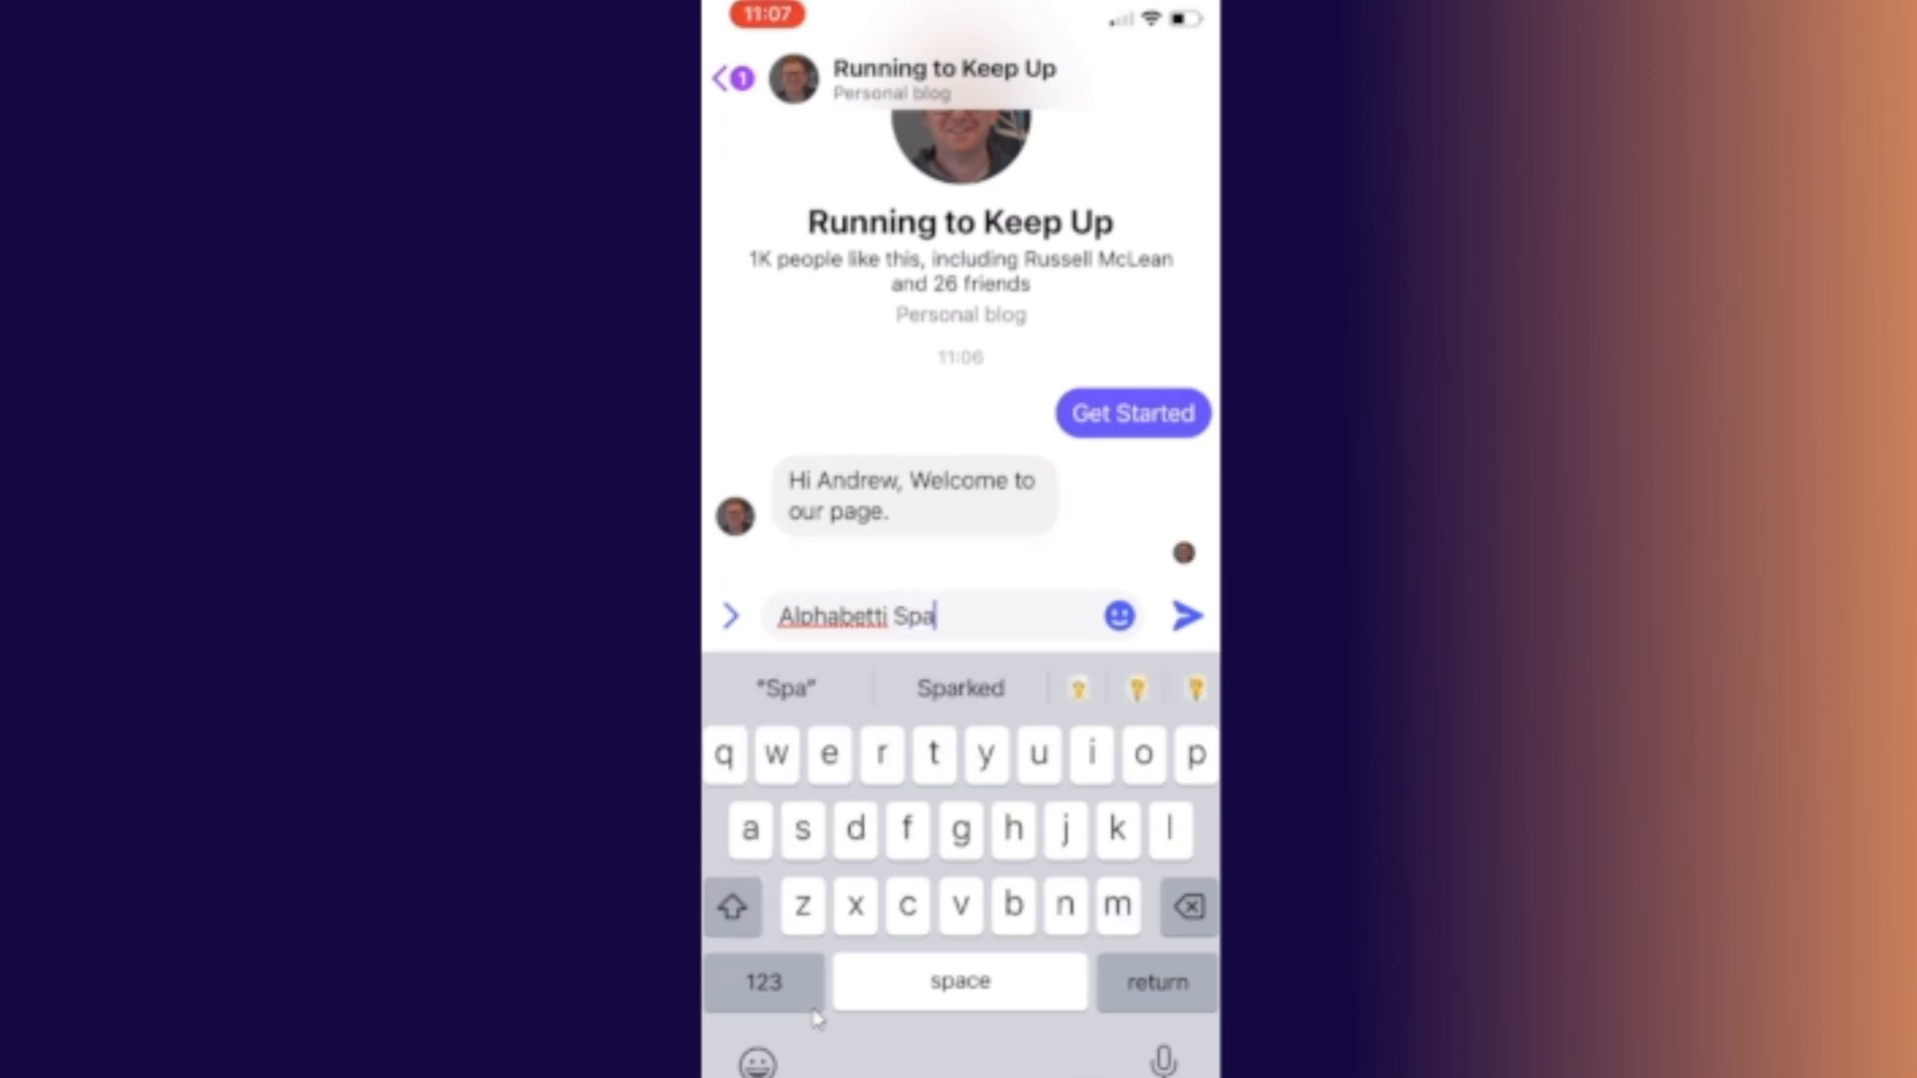
text(ghetti)
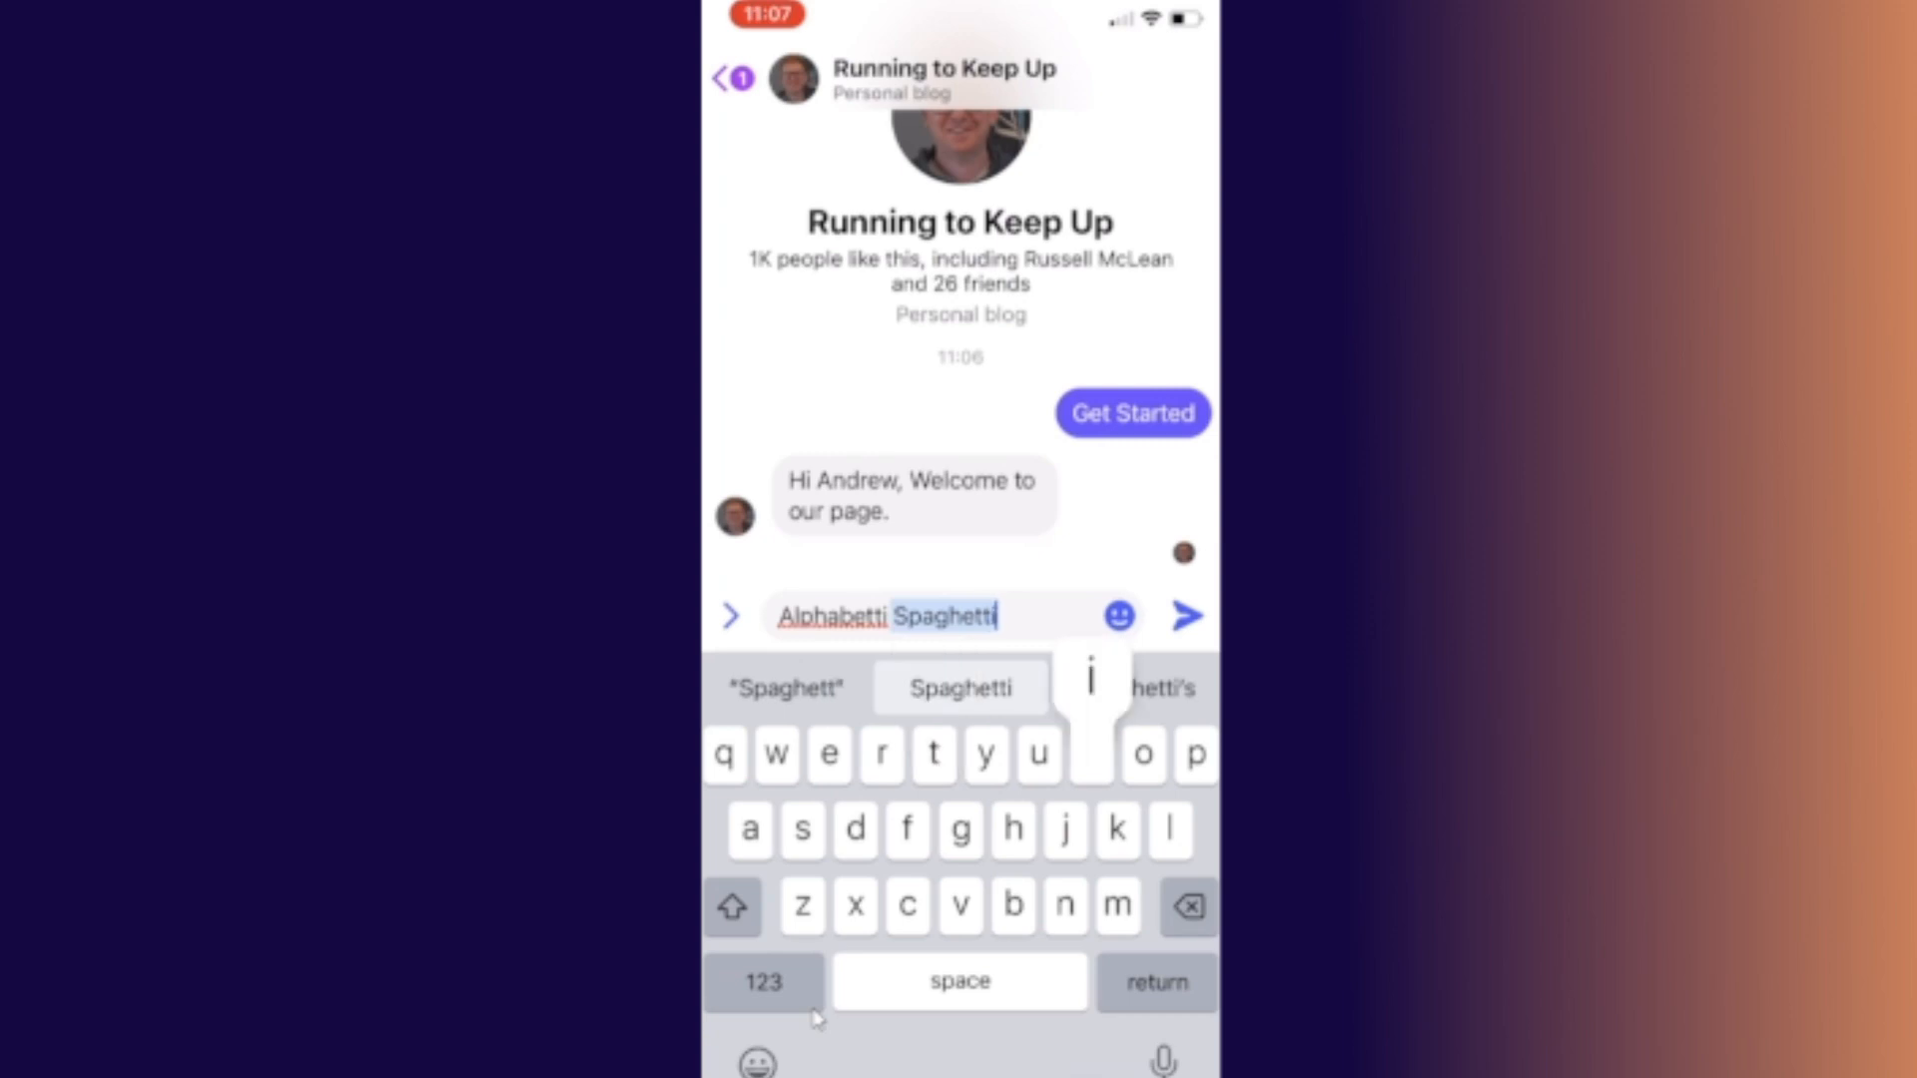
key(Return)
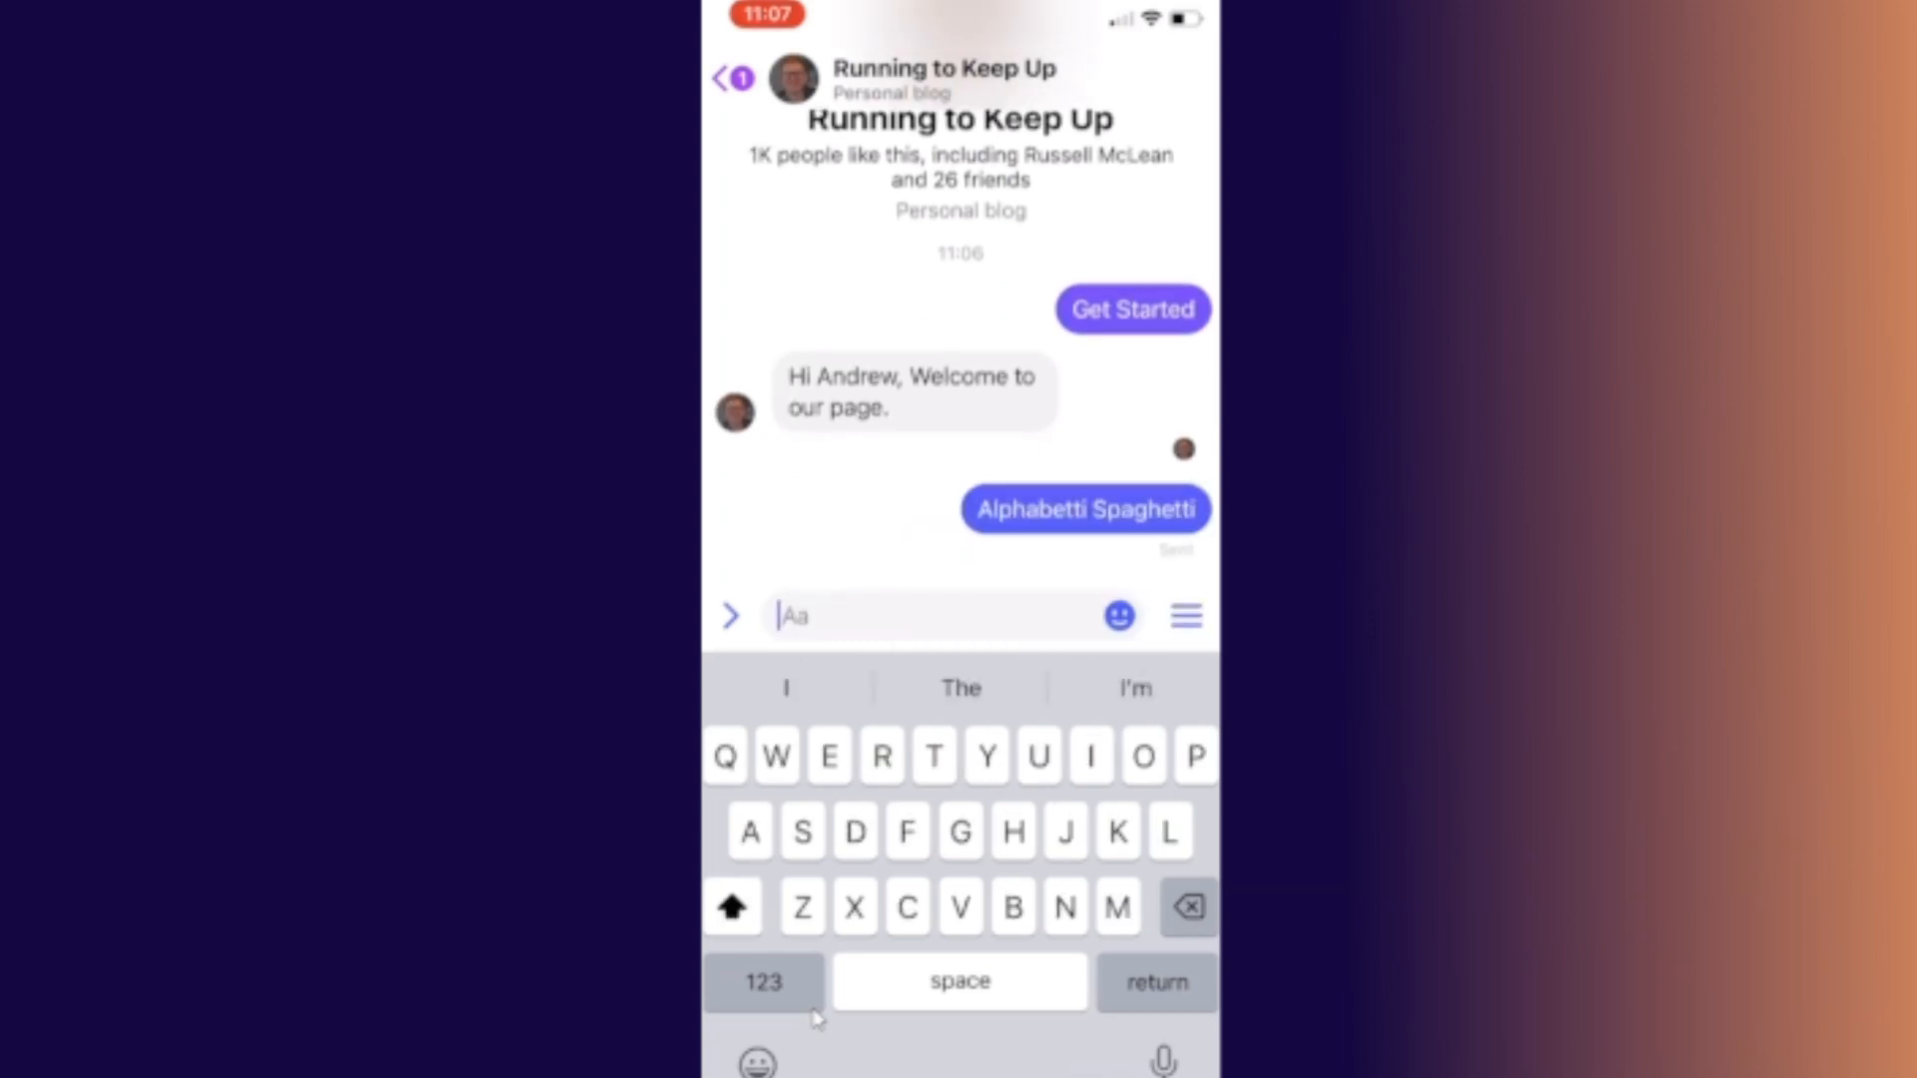